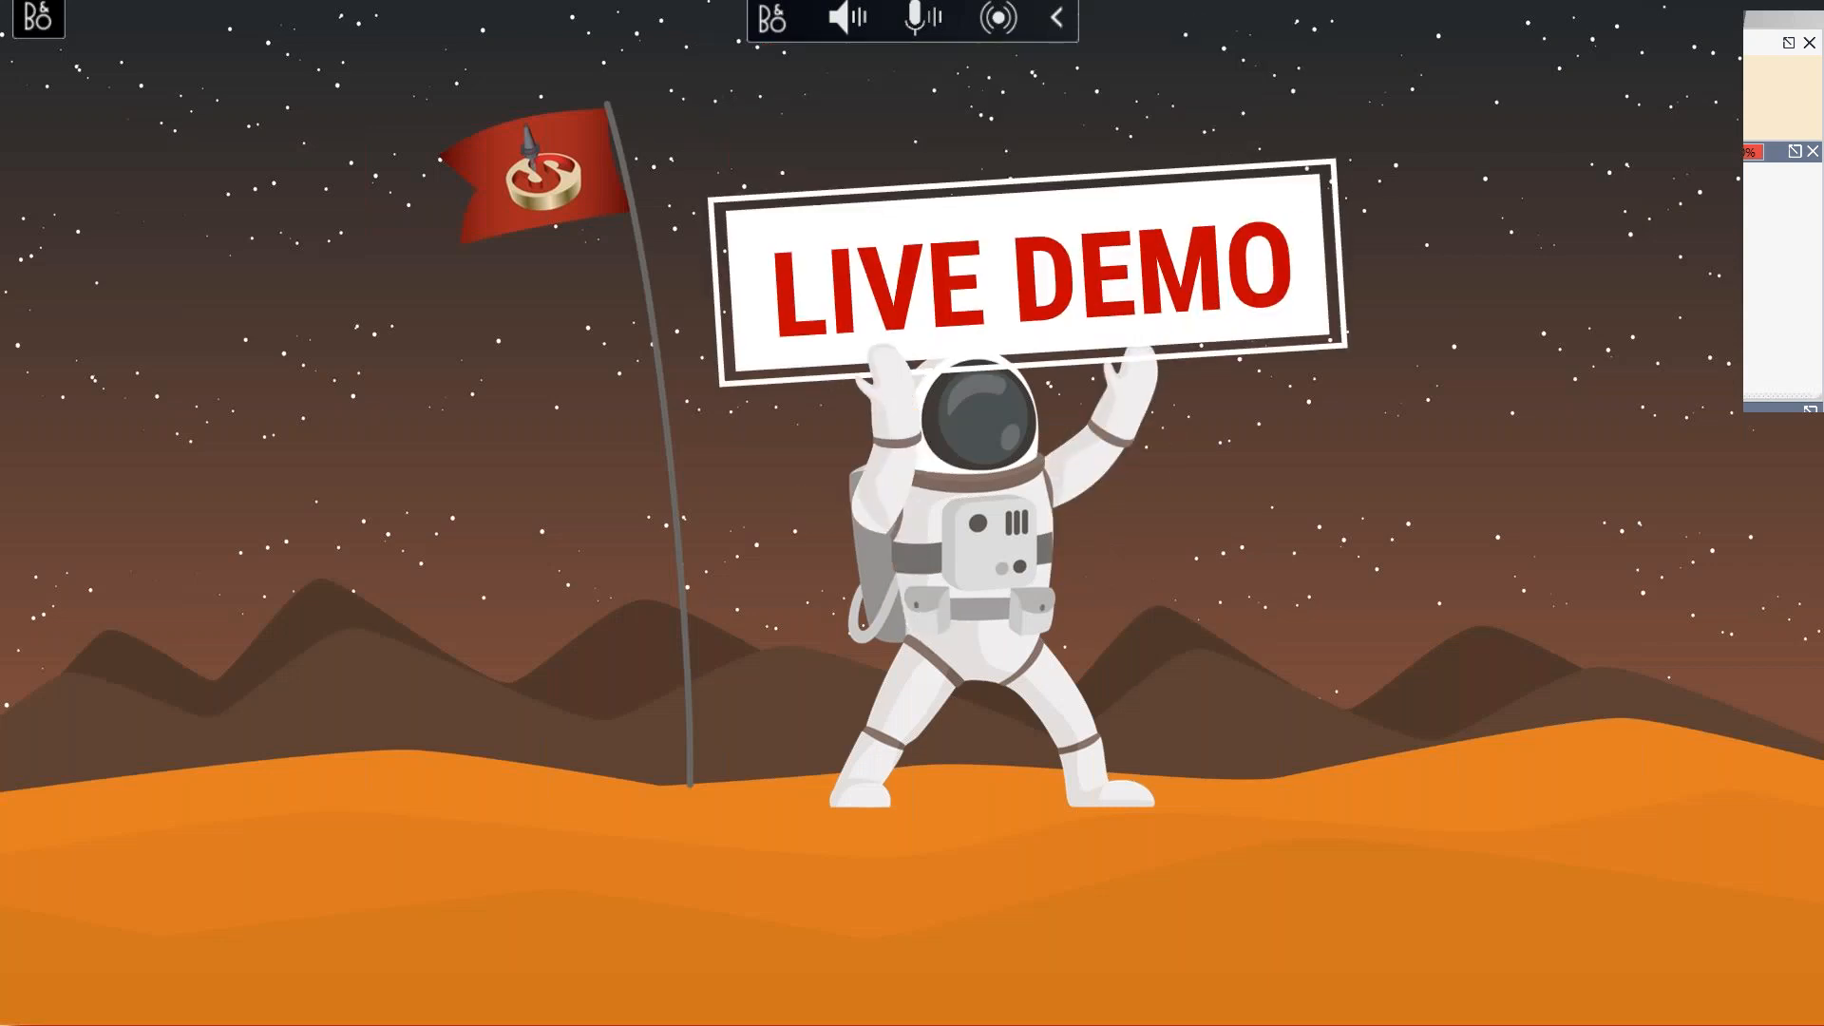
Step: Switch to SOLIDWORKS, open the part tool table and show the machine mounting view for tool 100 in an enlarged window
key("alt+Tab")
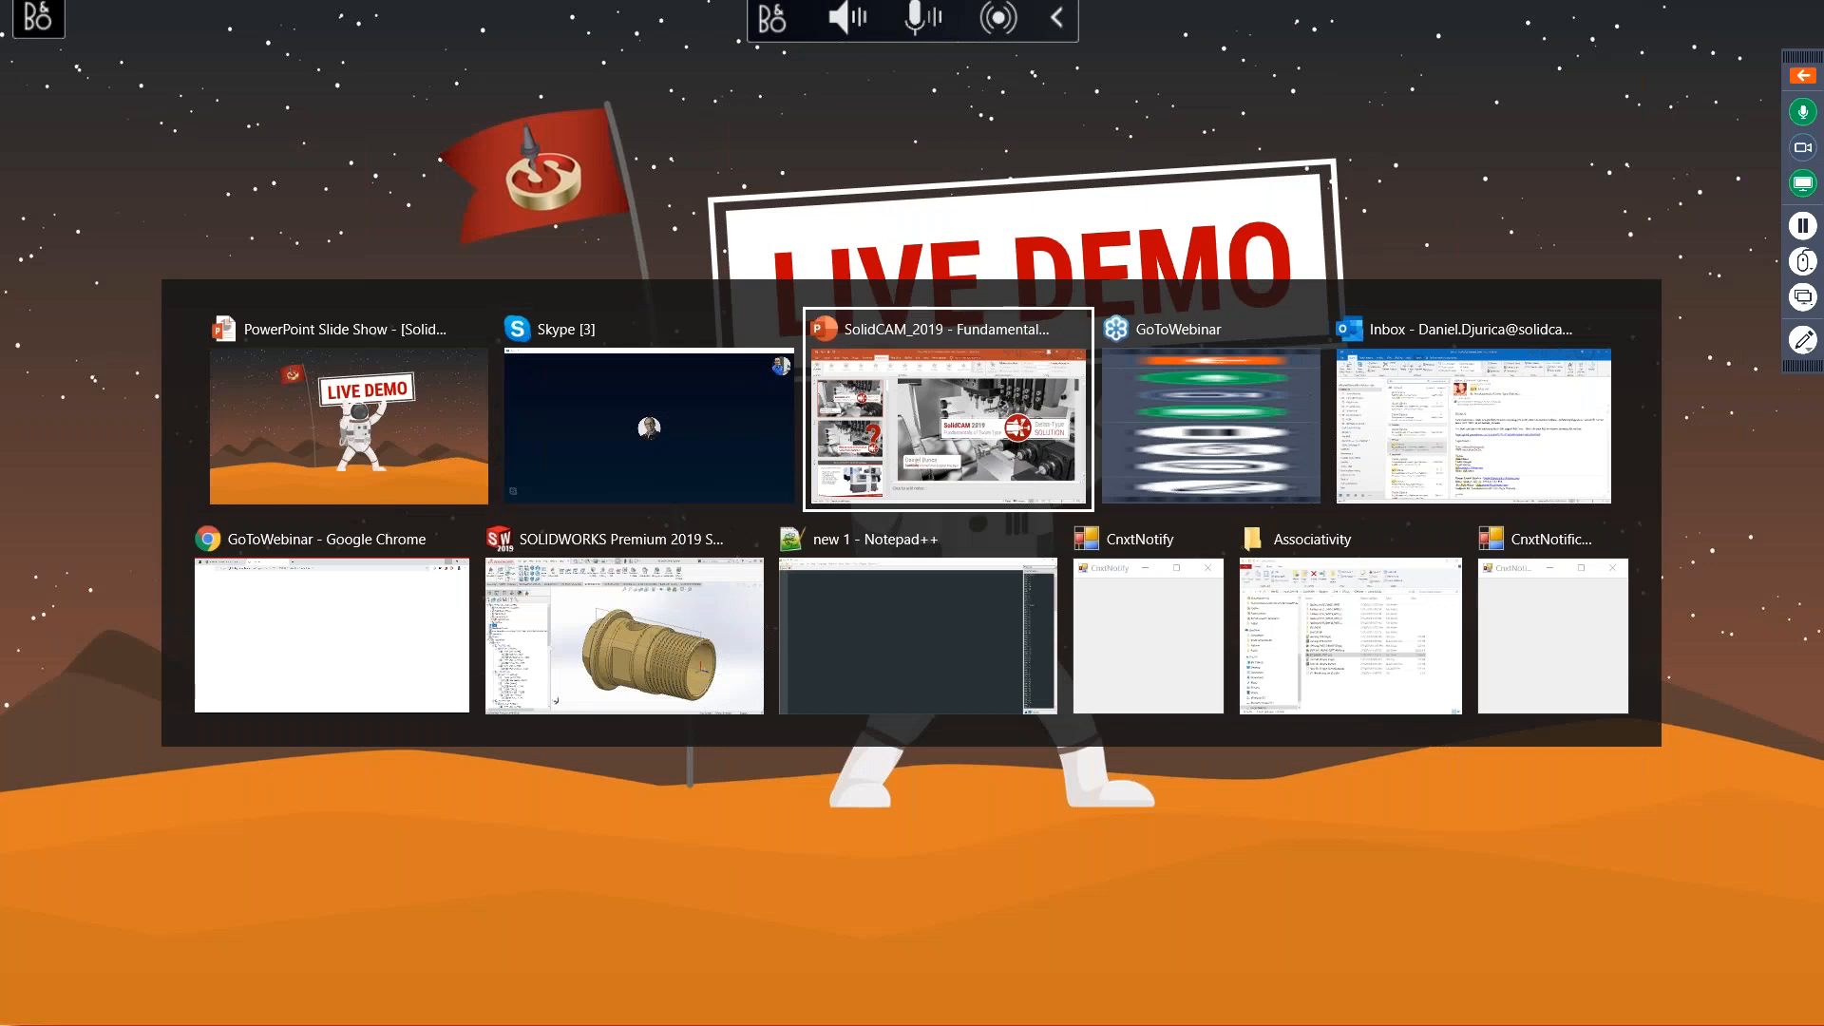
left_click(558, 640)
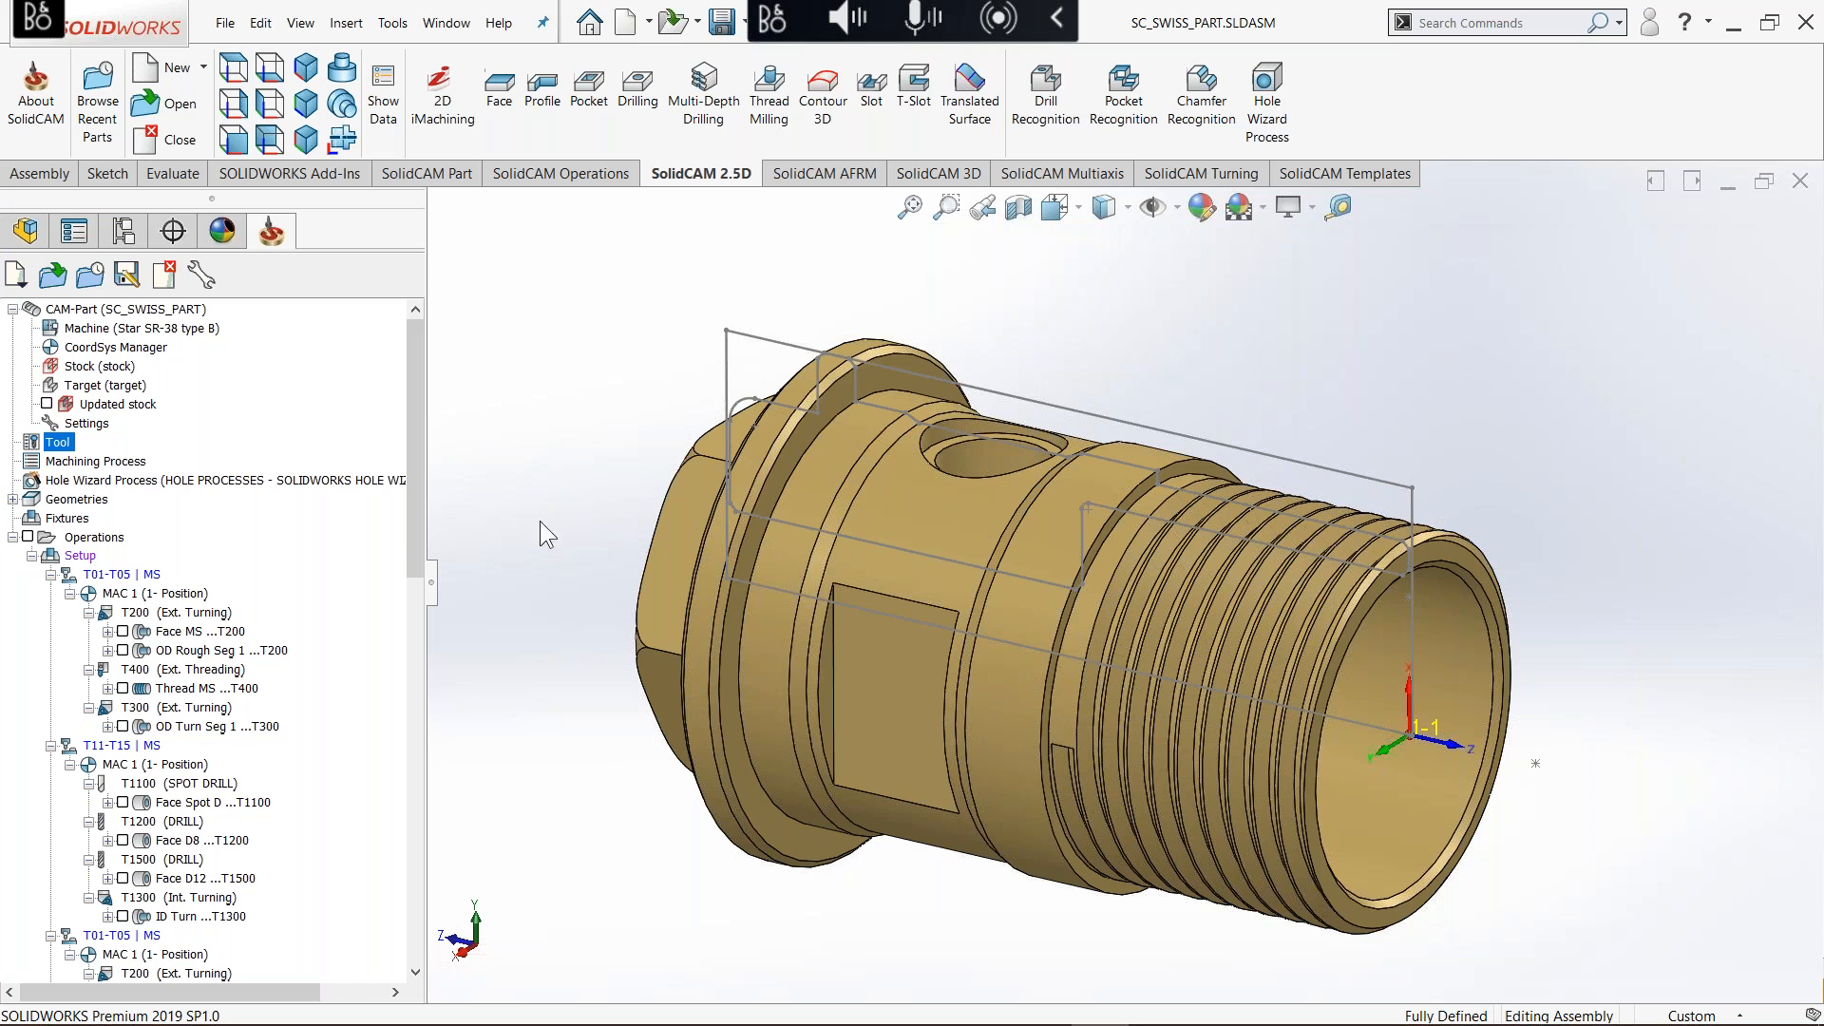
double_click(55, 449)
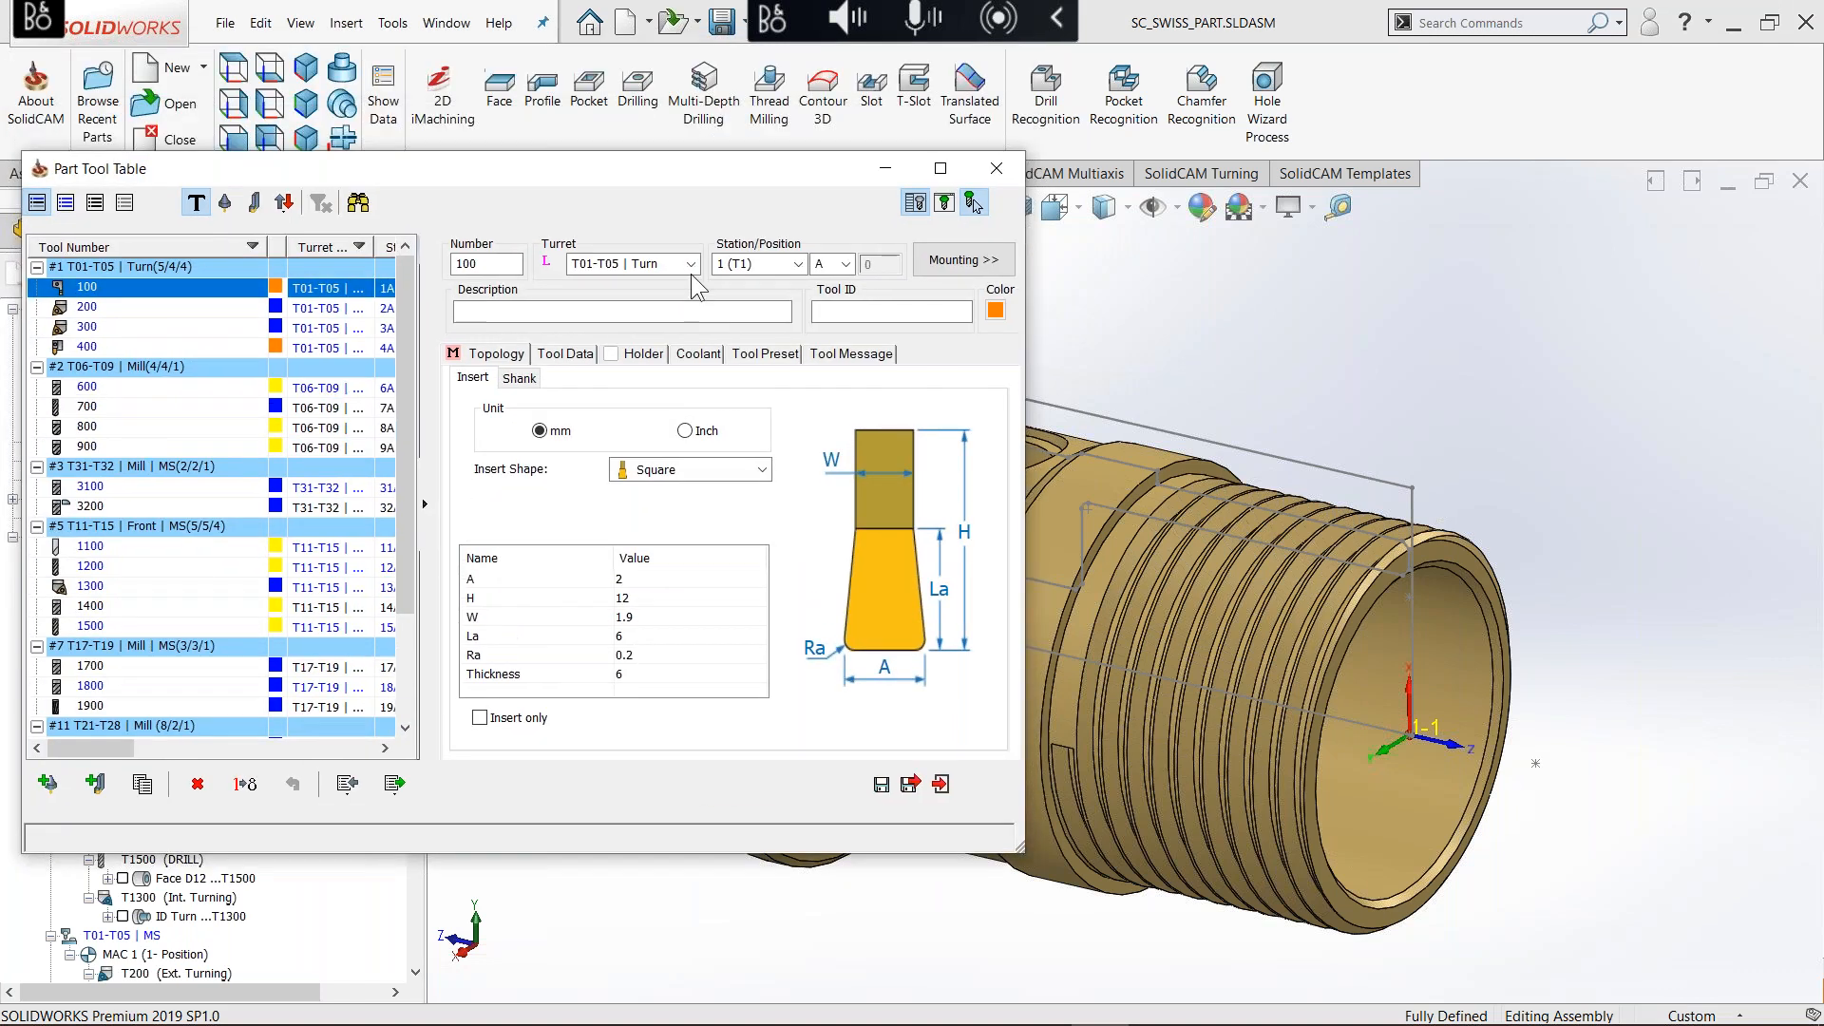
left_click(961, 264)
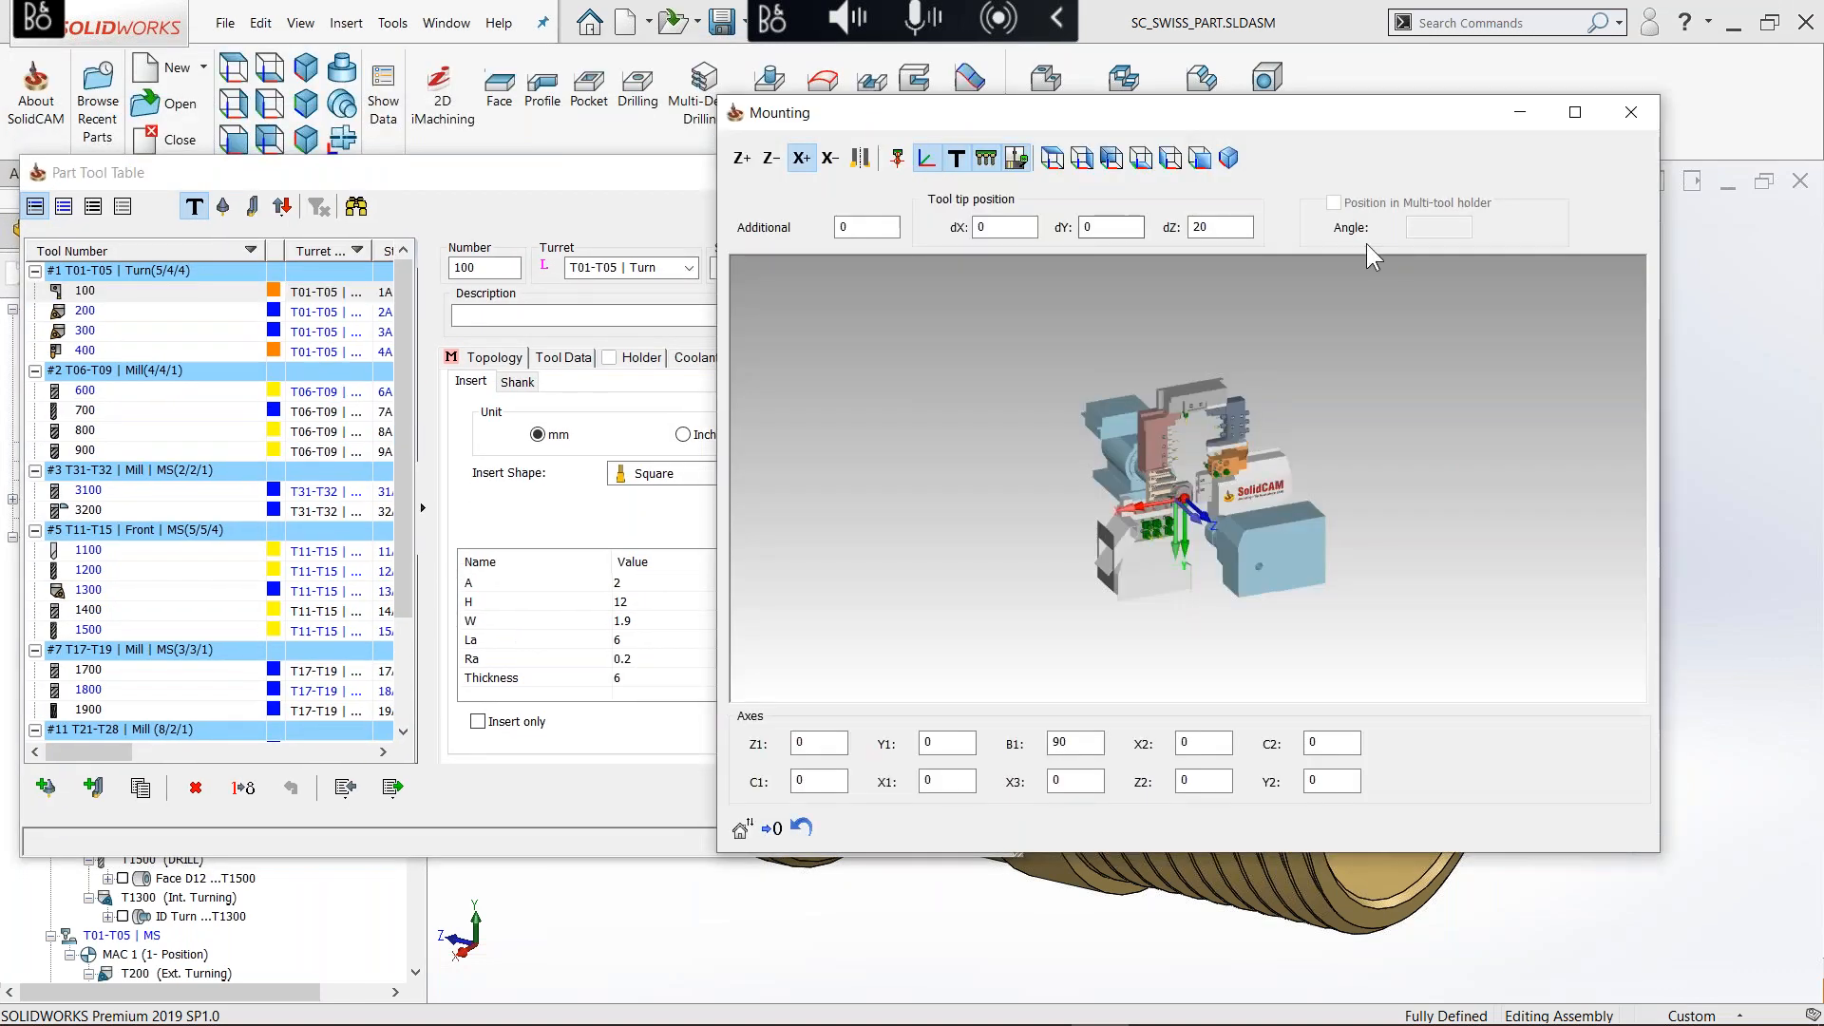
left_click_drag(1169, 112, 1823, 363)
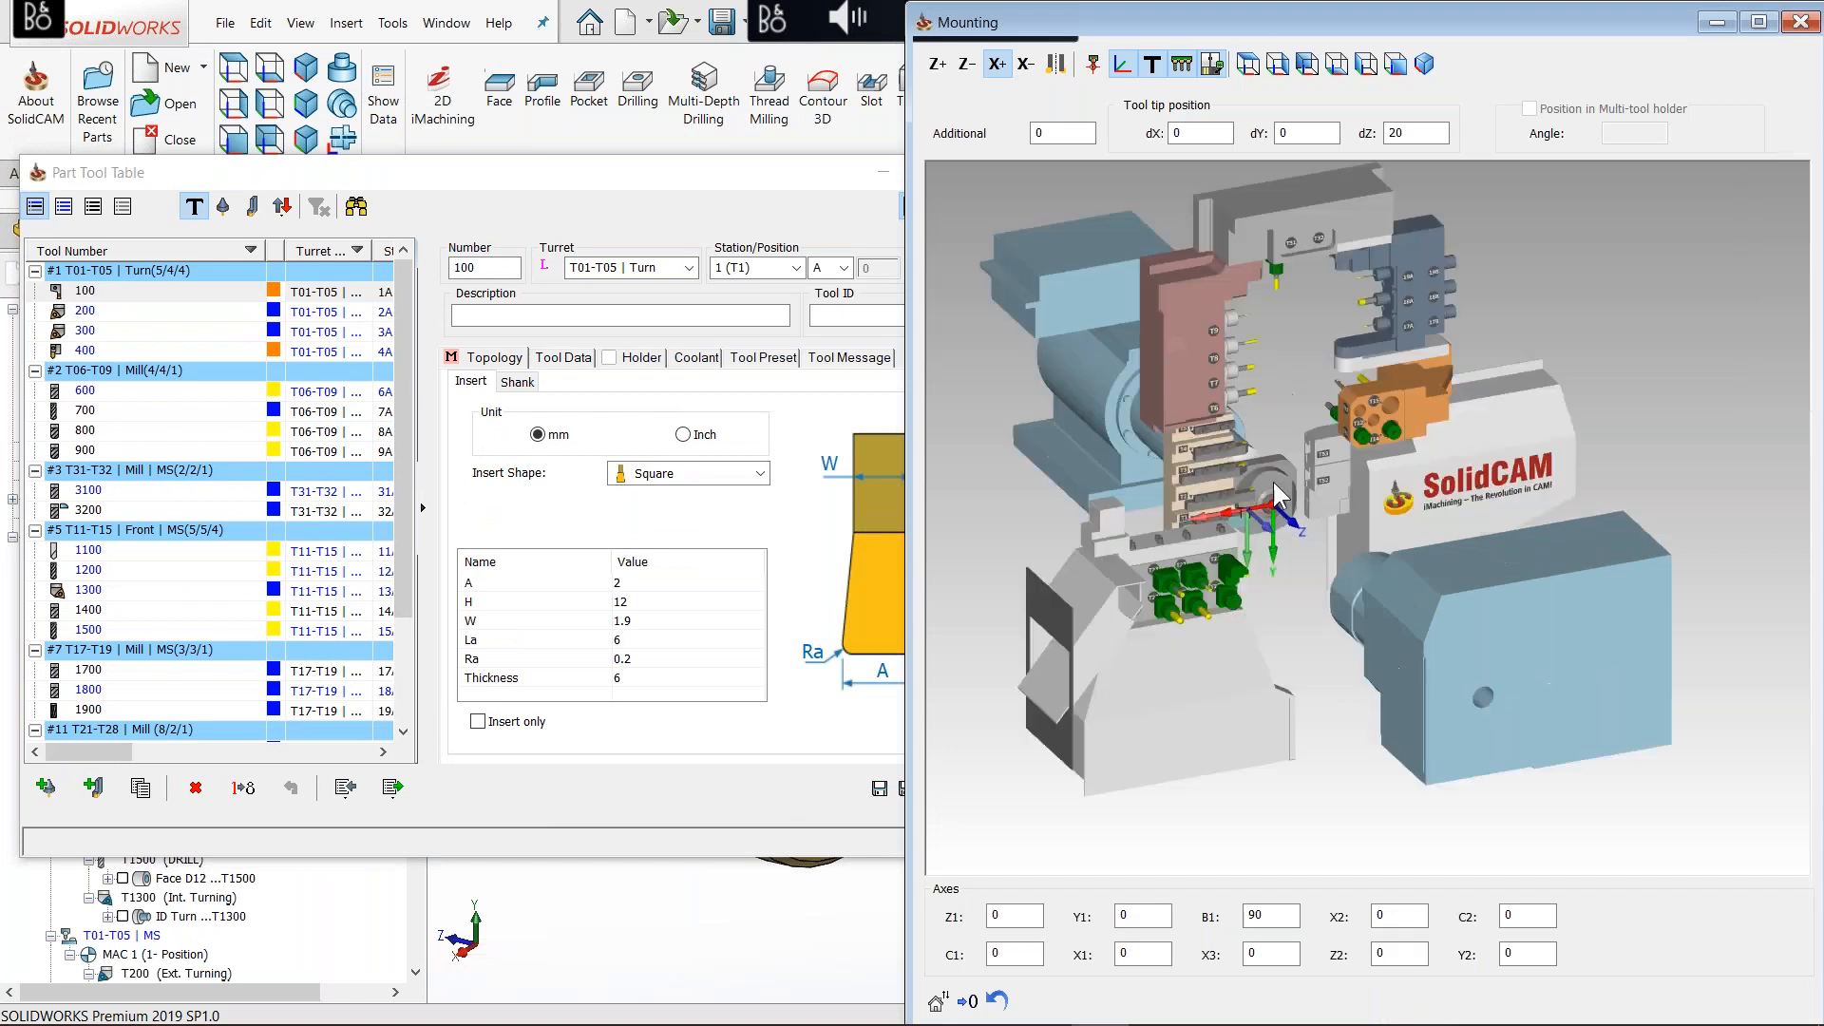
Step: Examine the tool stations on the machine in the mounting view, from T1–T9 to T31–T32 and 17A–19B
scroll(1272, 482, "up", 5)
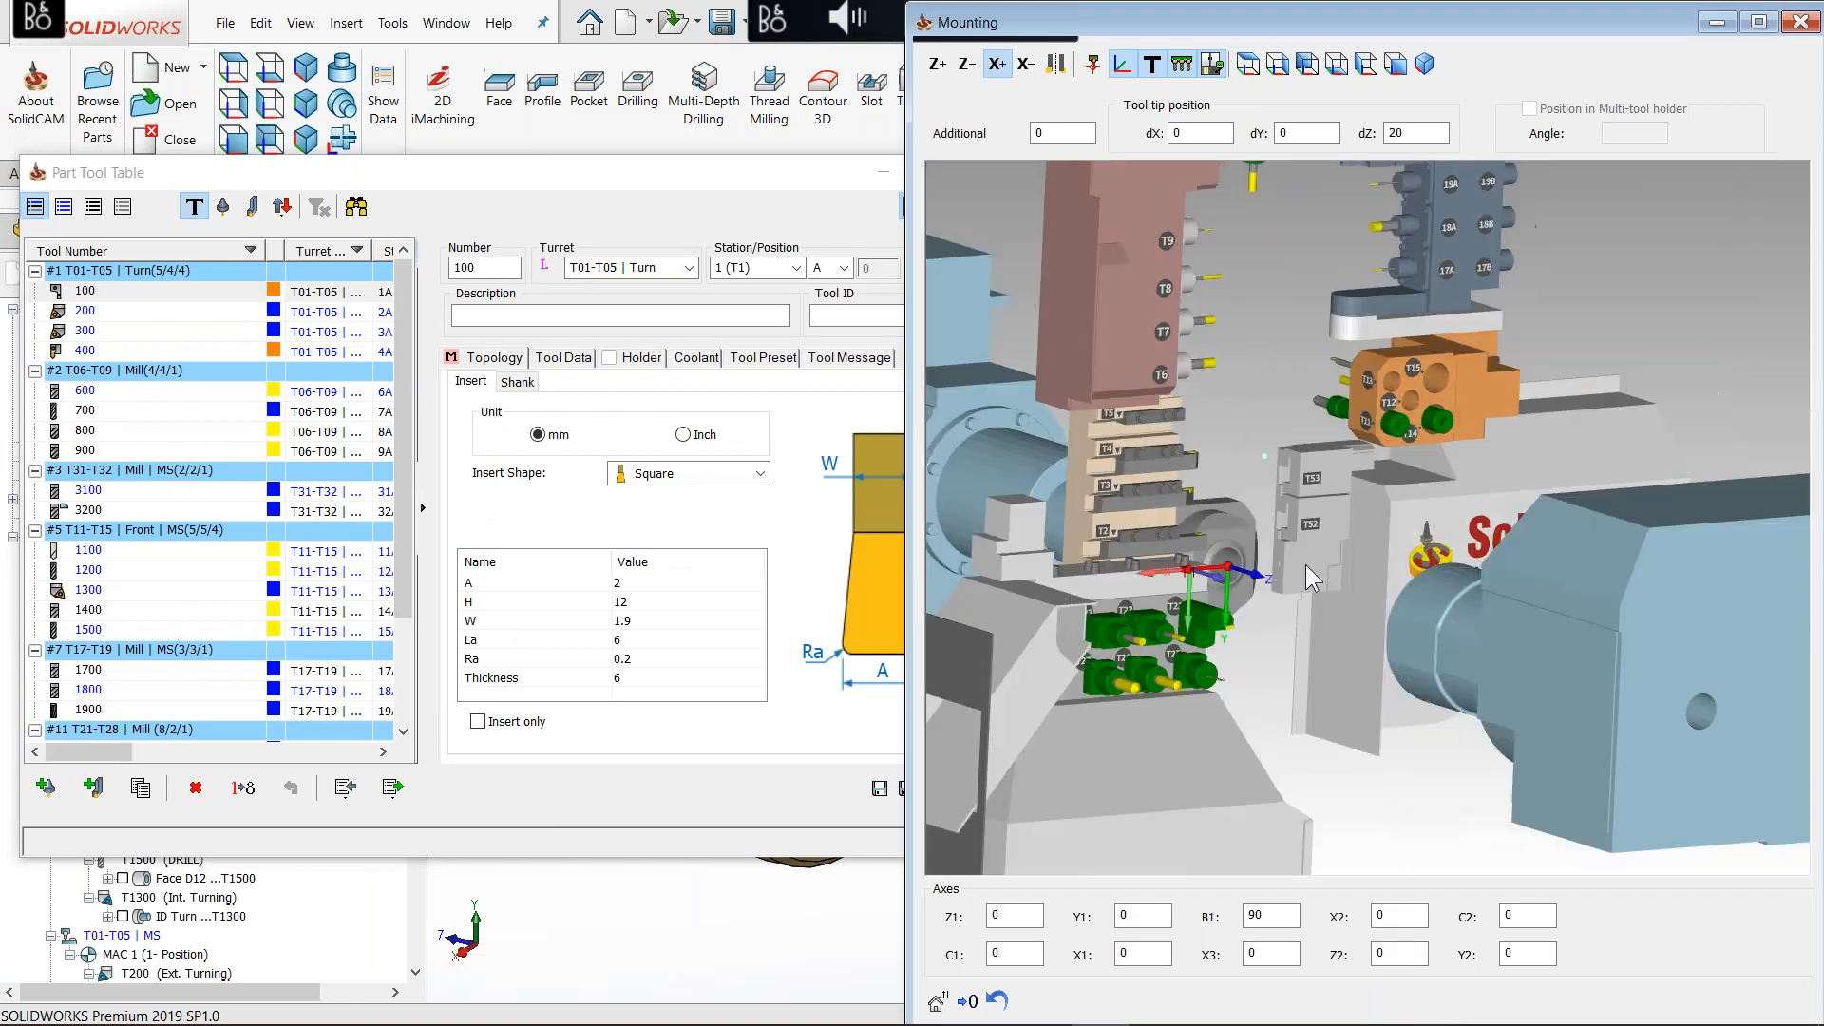
scroll(1297, 566, "up", 3)
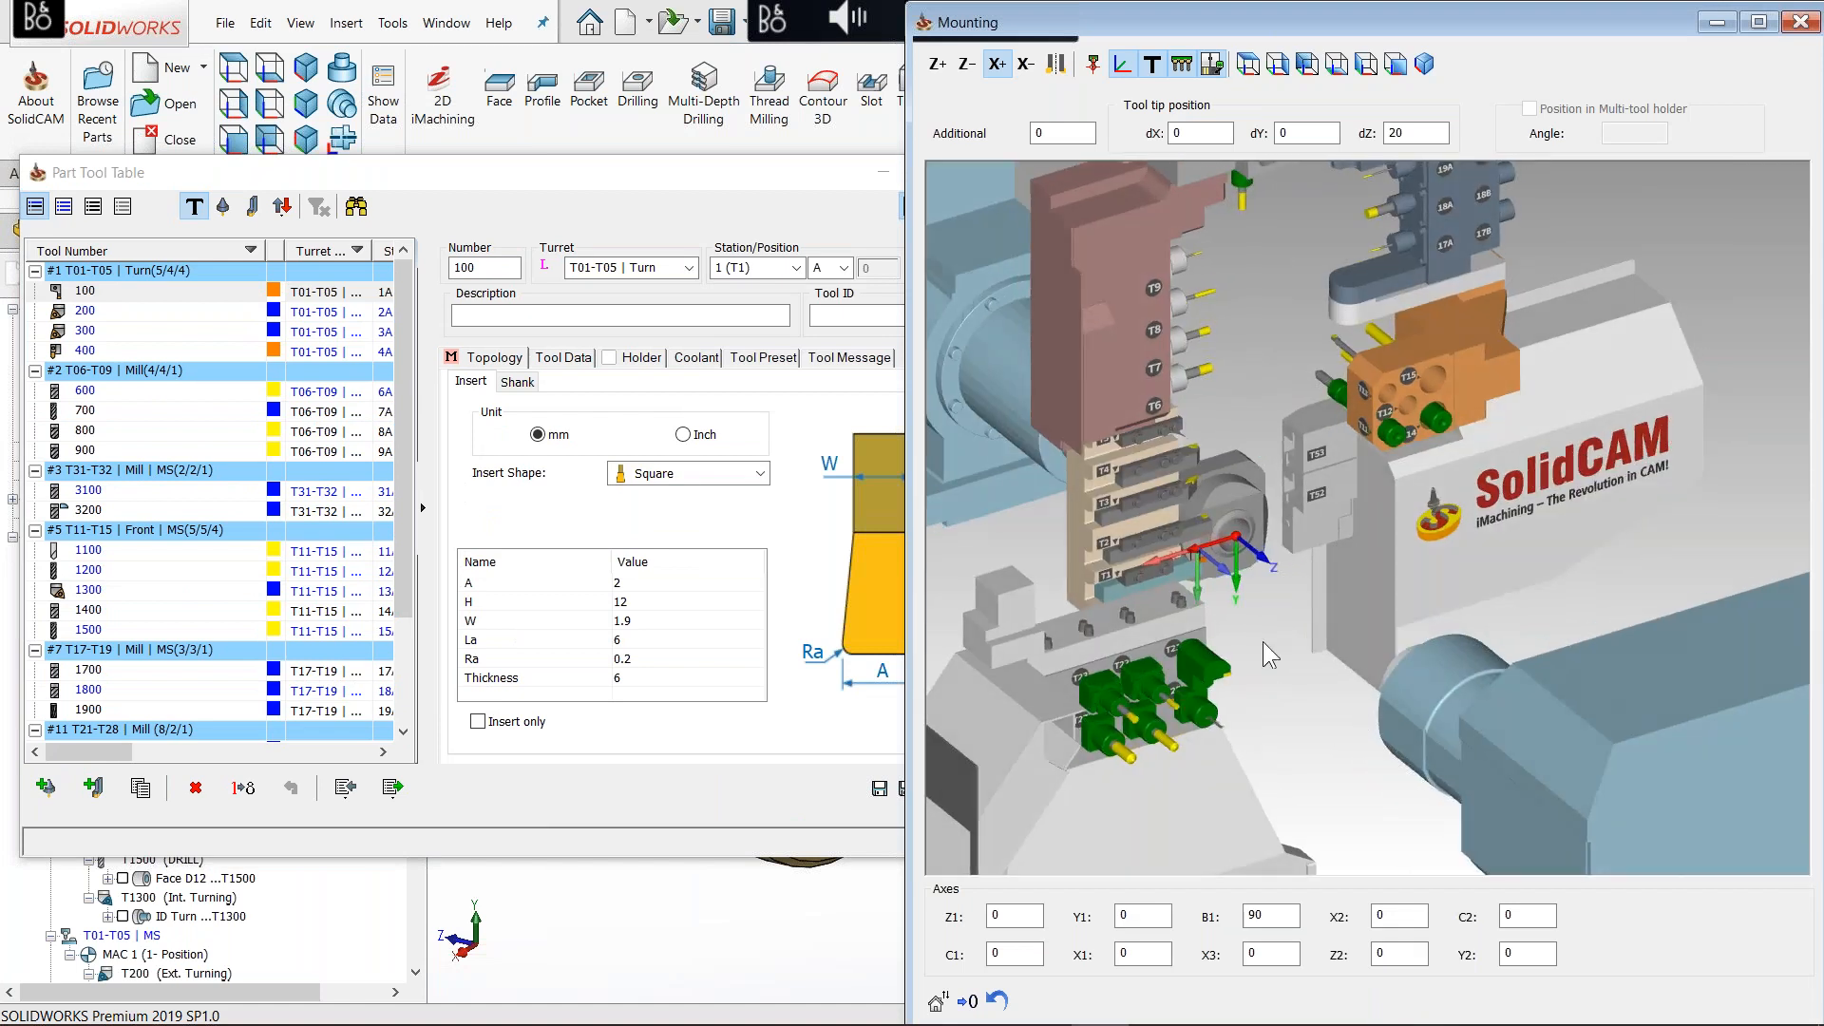
scroll(1282, 546, "up", 2)
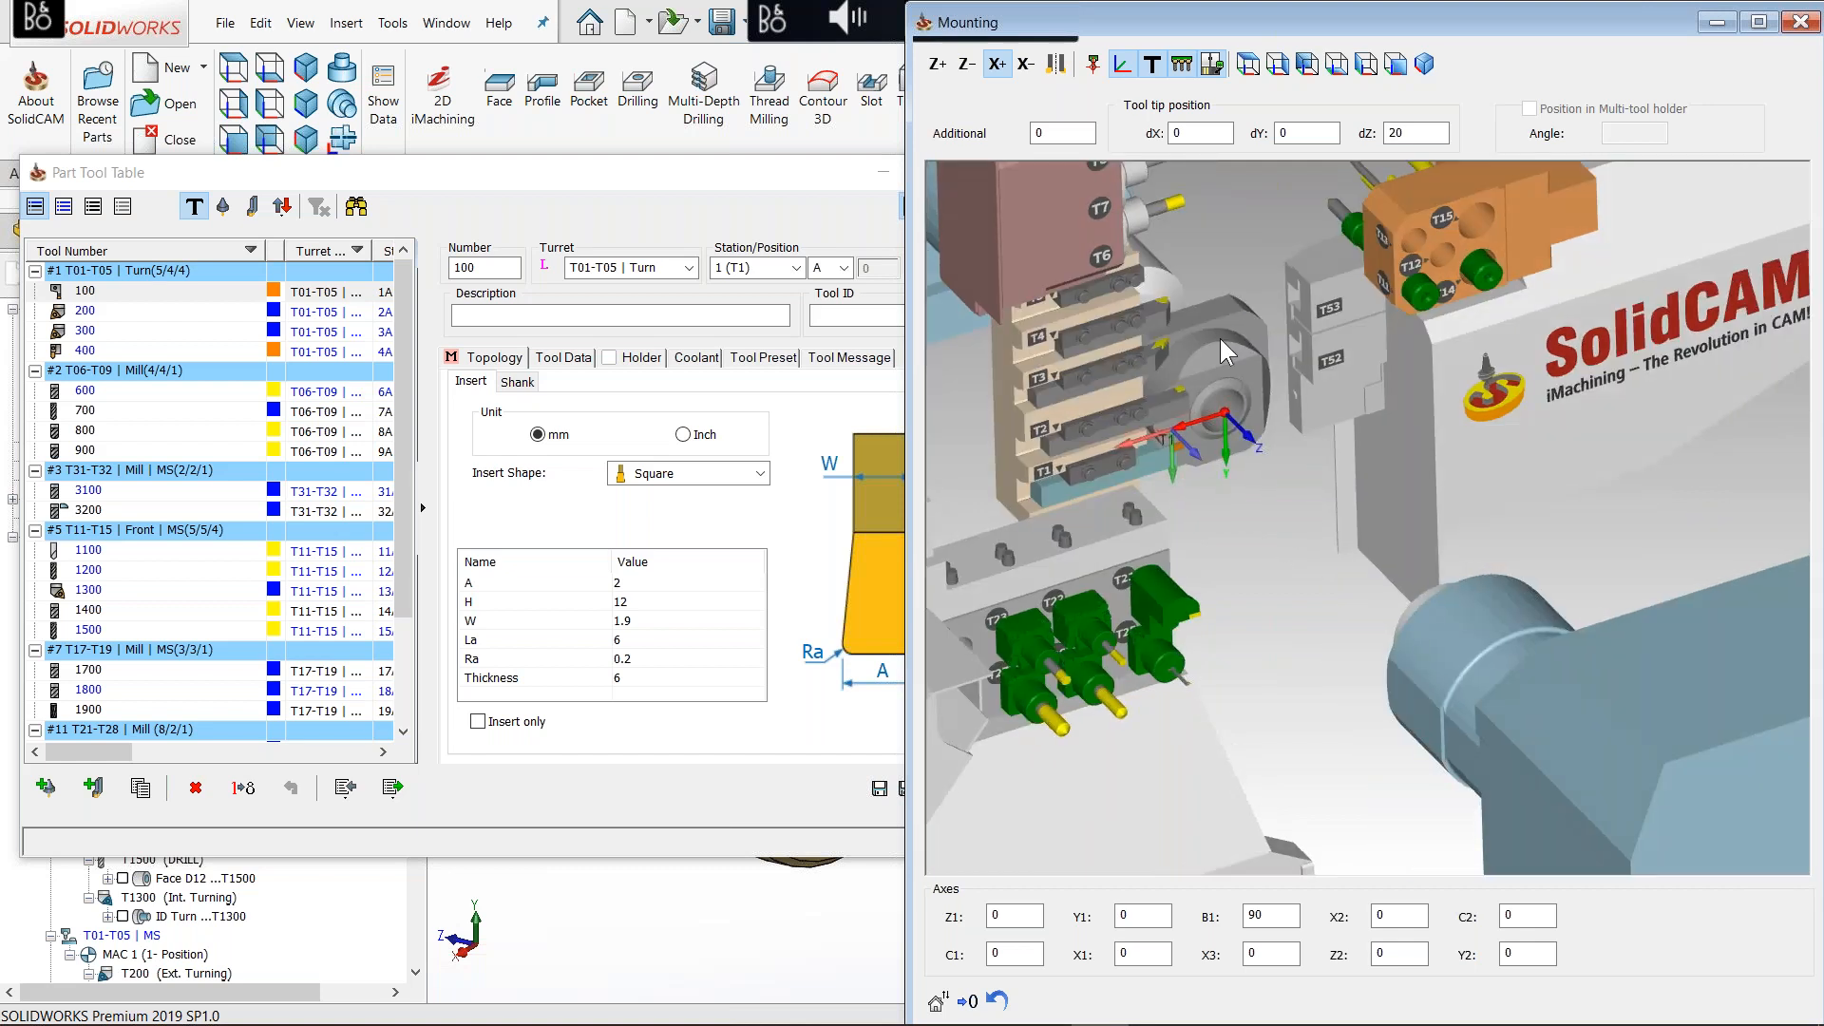
scroll(1252, 545, "up", 3)
middle_click_drag(1210, 583, 1171, 553)
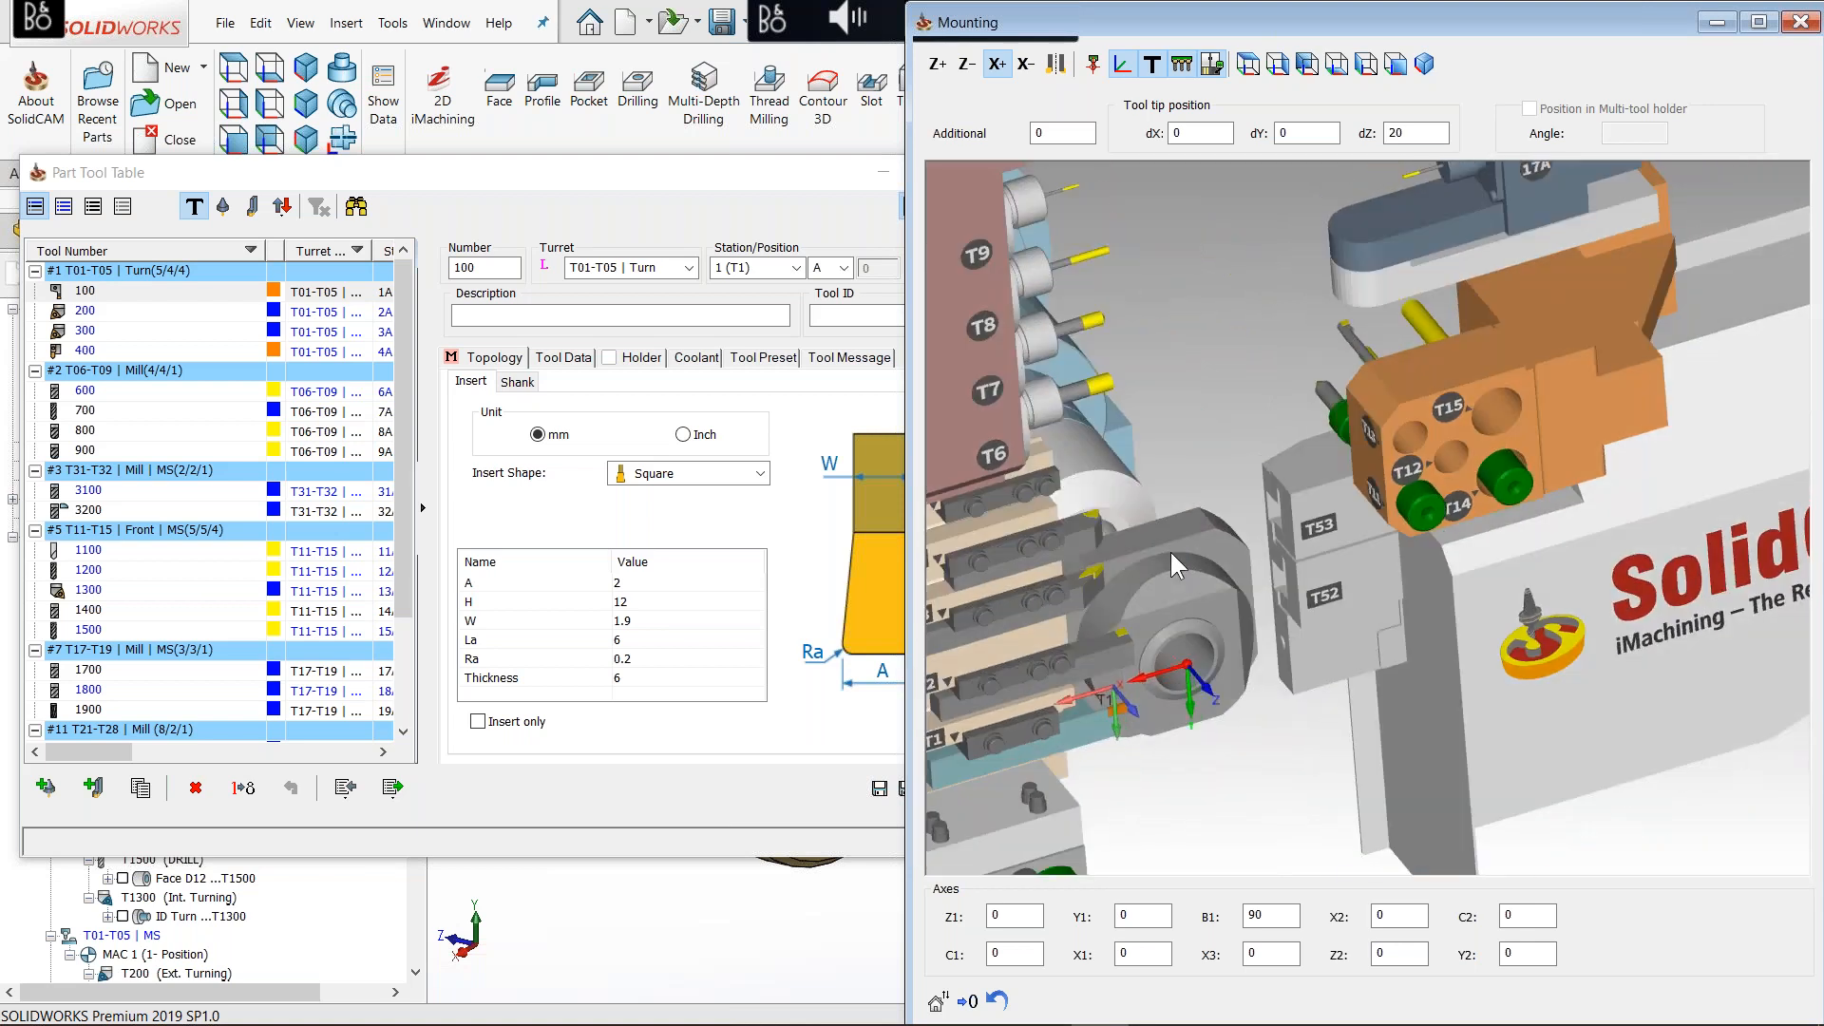
middle_click_drag(1187, 665, 1186, 656)
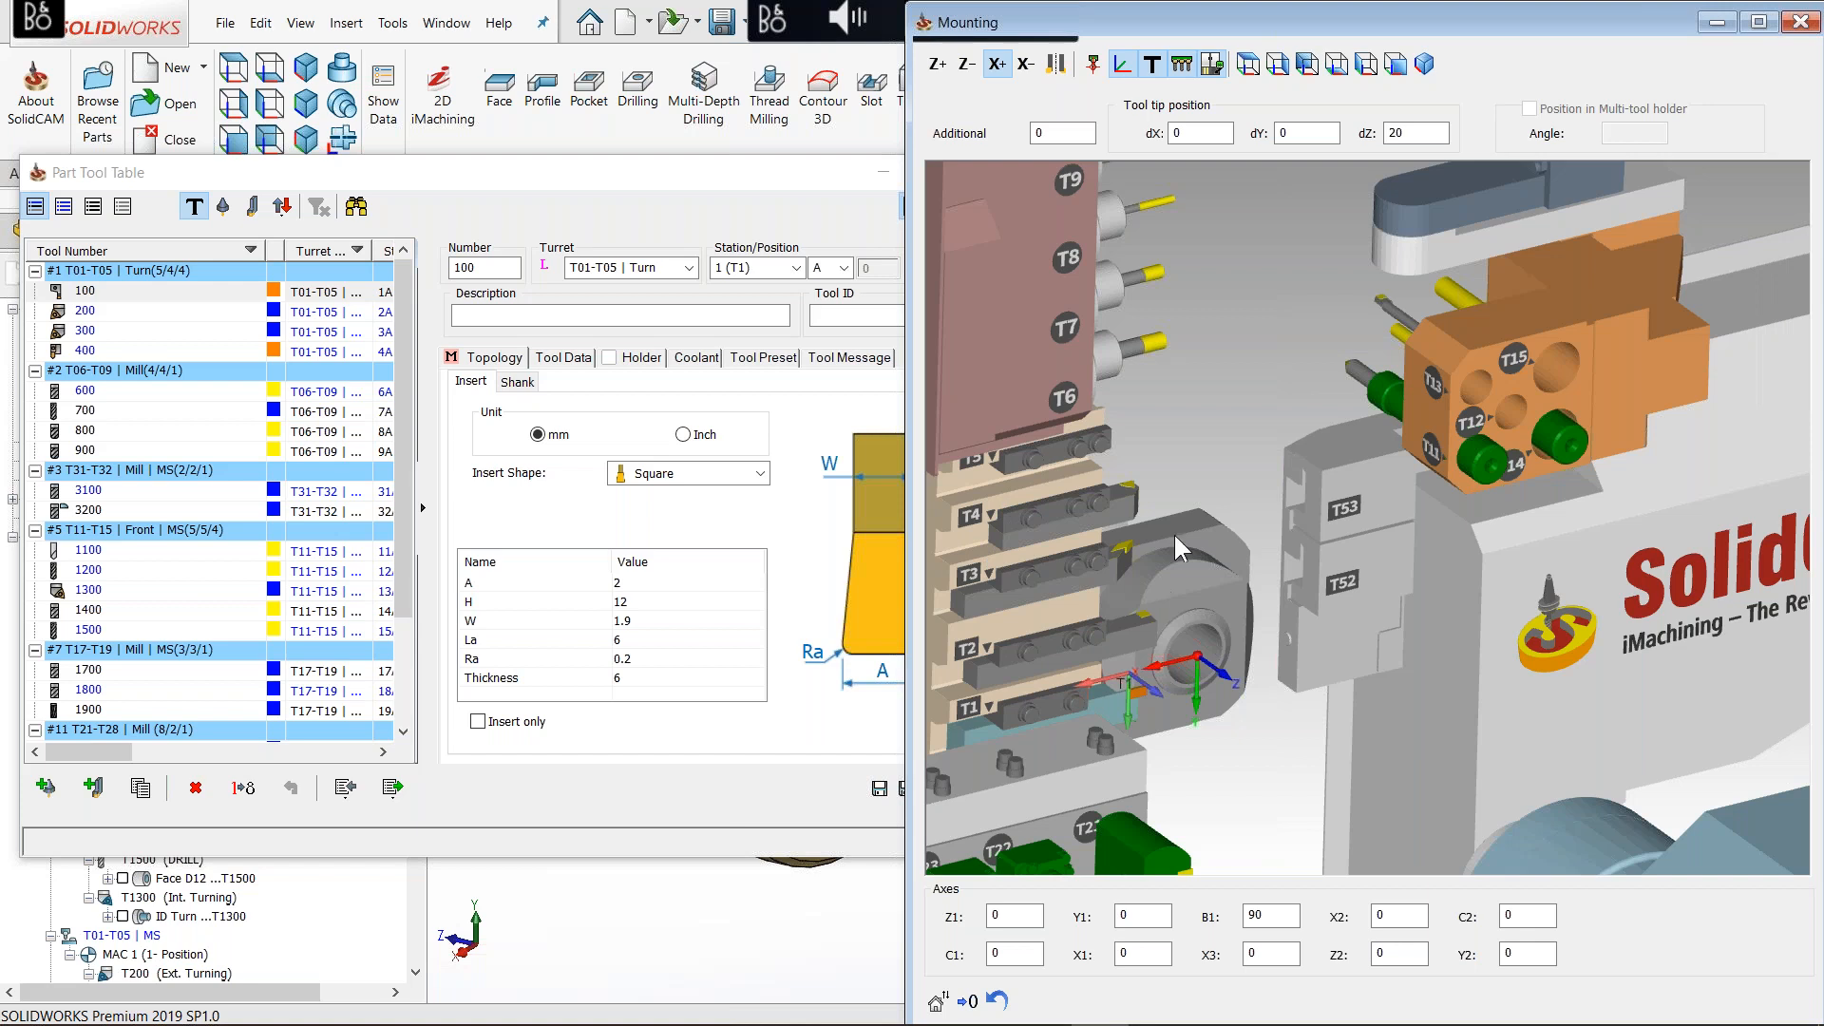
middle_click_drag(1154, 330, 1149, 525, "ctrl")
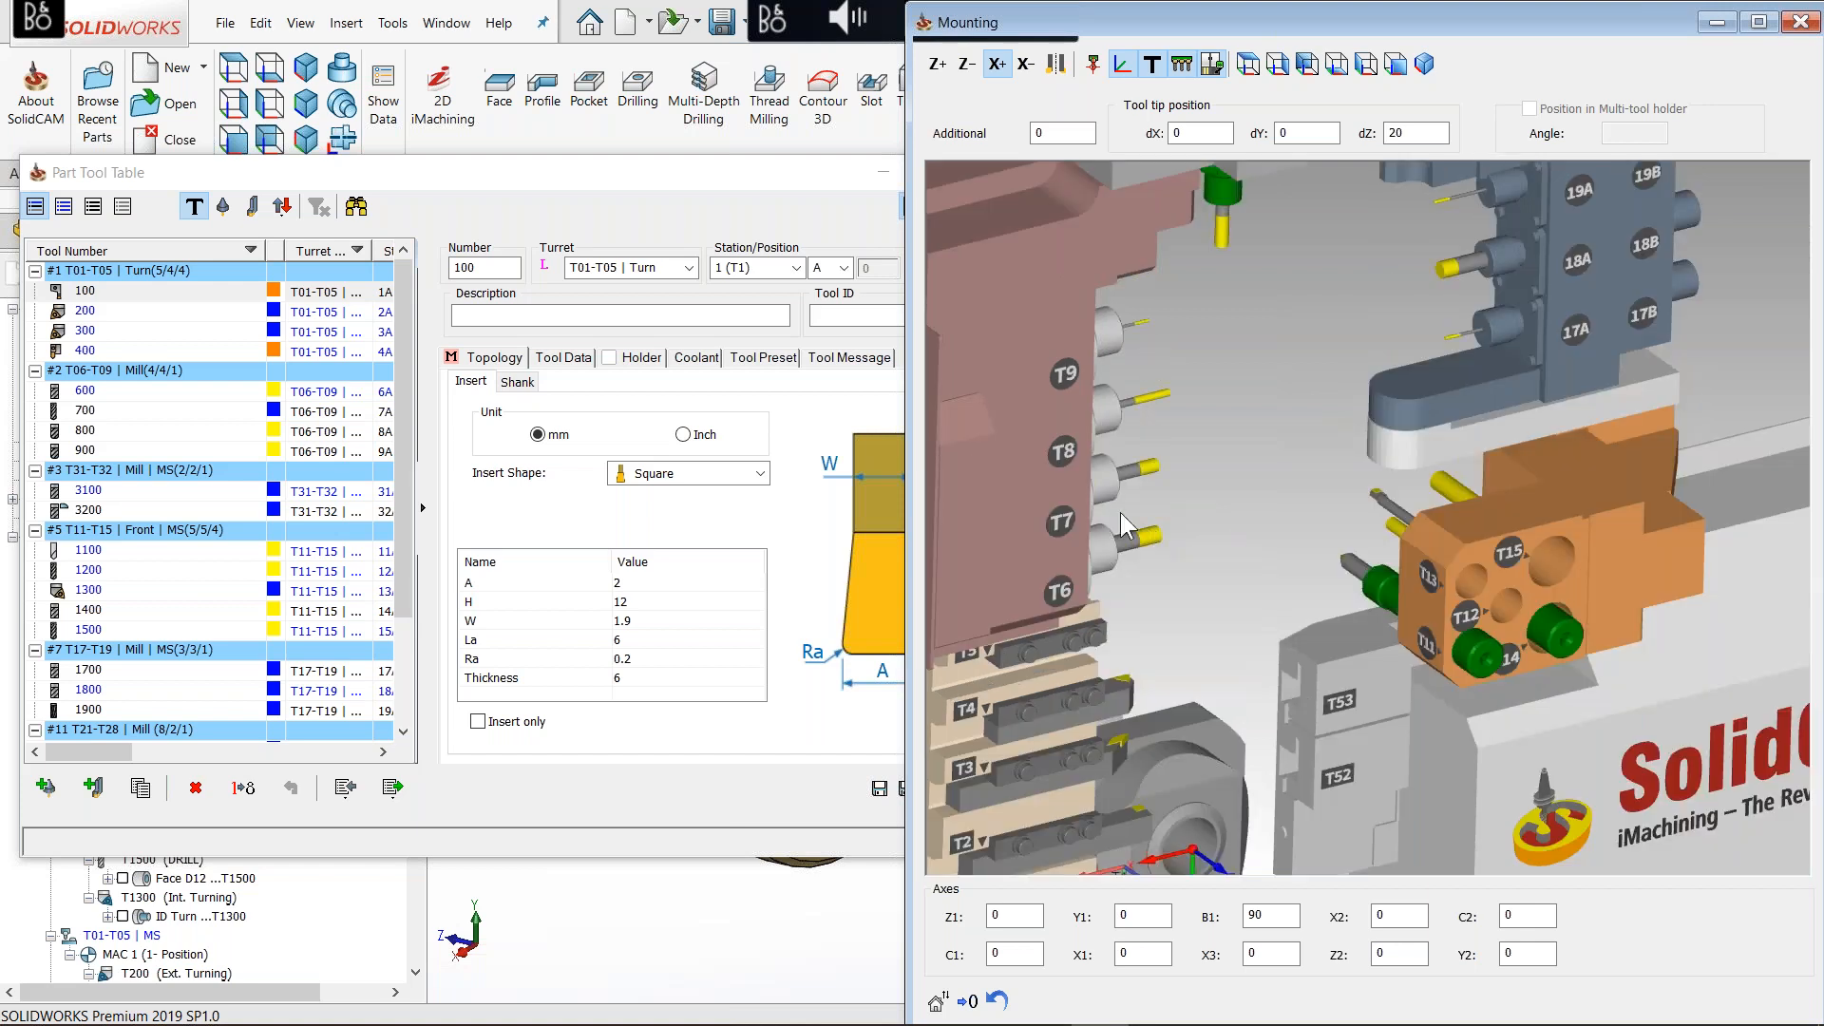
middle_click_drag(1120, 511, 1103, 349)
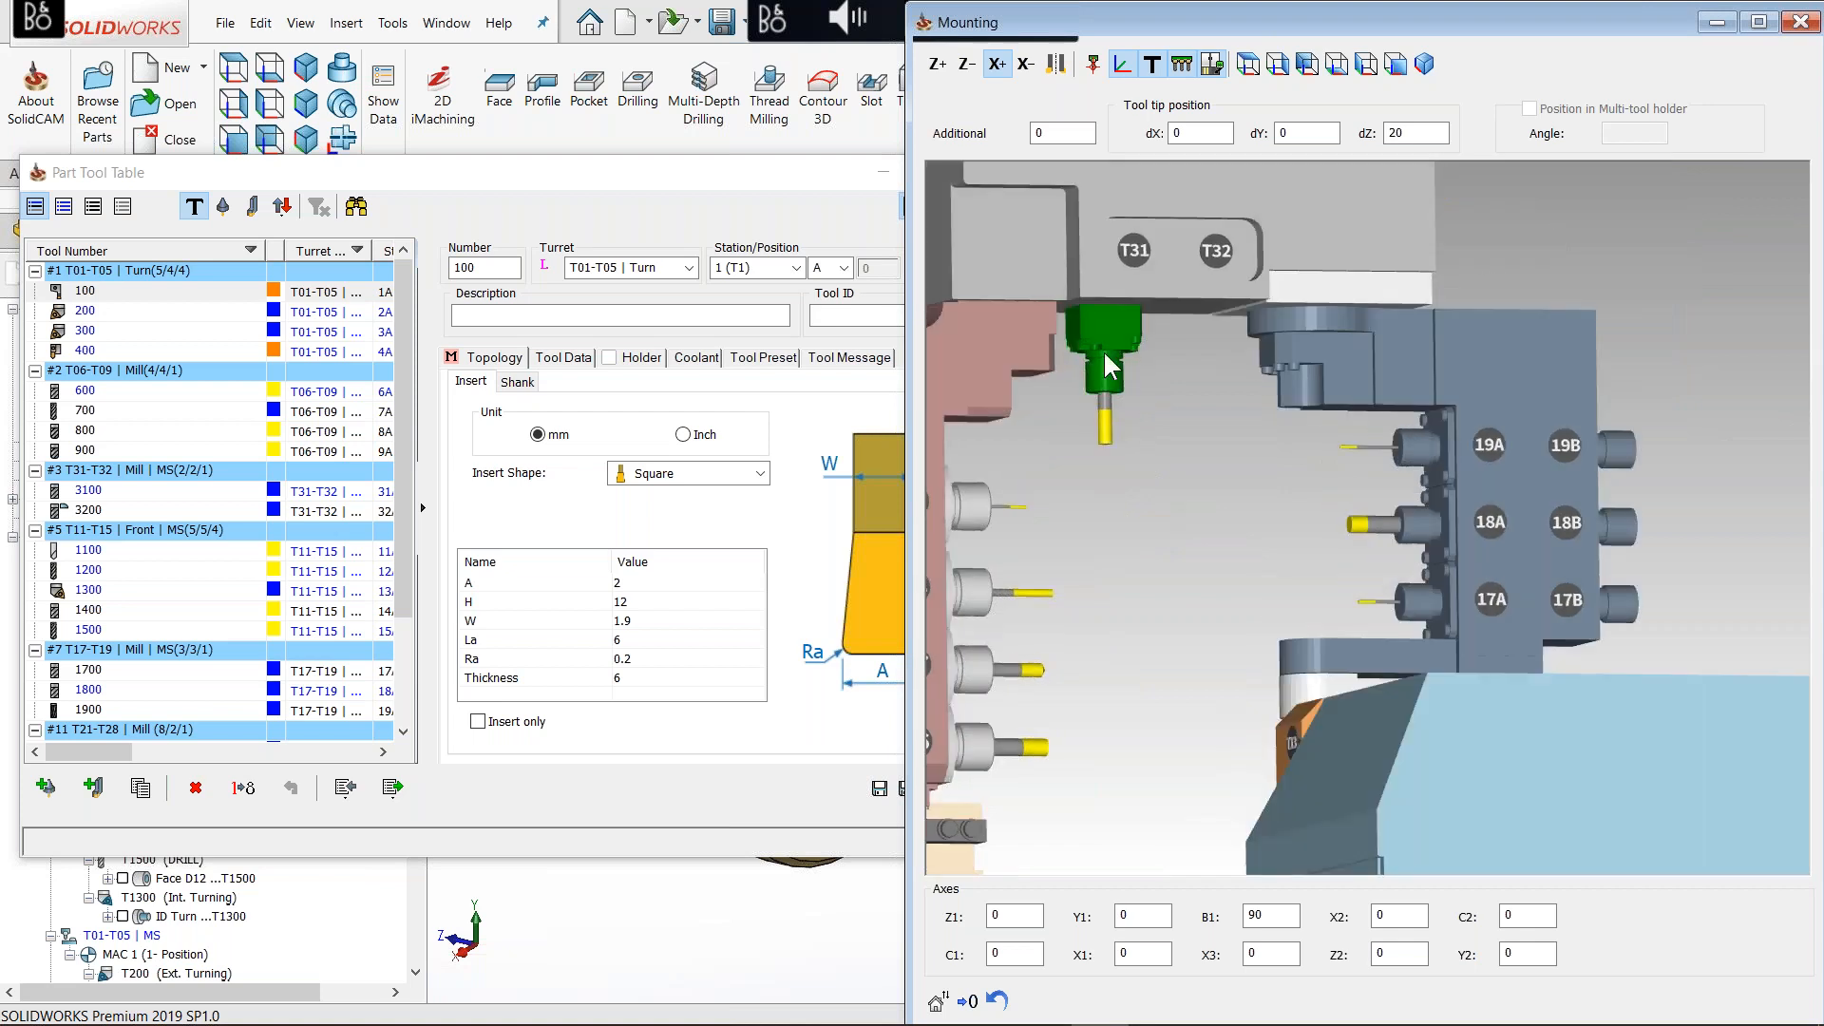
middle_click_drag(1290, 553, 1279, 475, "ctrl")
scroll(1298, 499, "down", 2)
middle_click_drag(1333, 334, 1324, 507, "ctrl")
Step: Swivel the tool block with stations 17A–19B through several angles, ending with the B1 axis at 84
left_click(1271, 912)
scroll(1273, 910, "up", 3)
scroll(1273, 912, "down", 20)
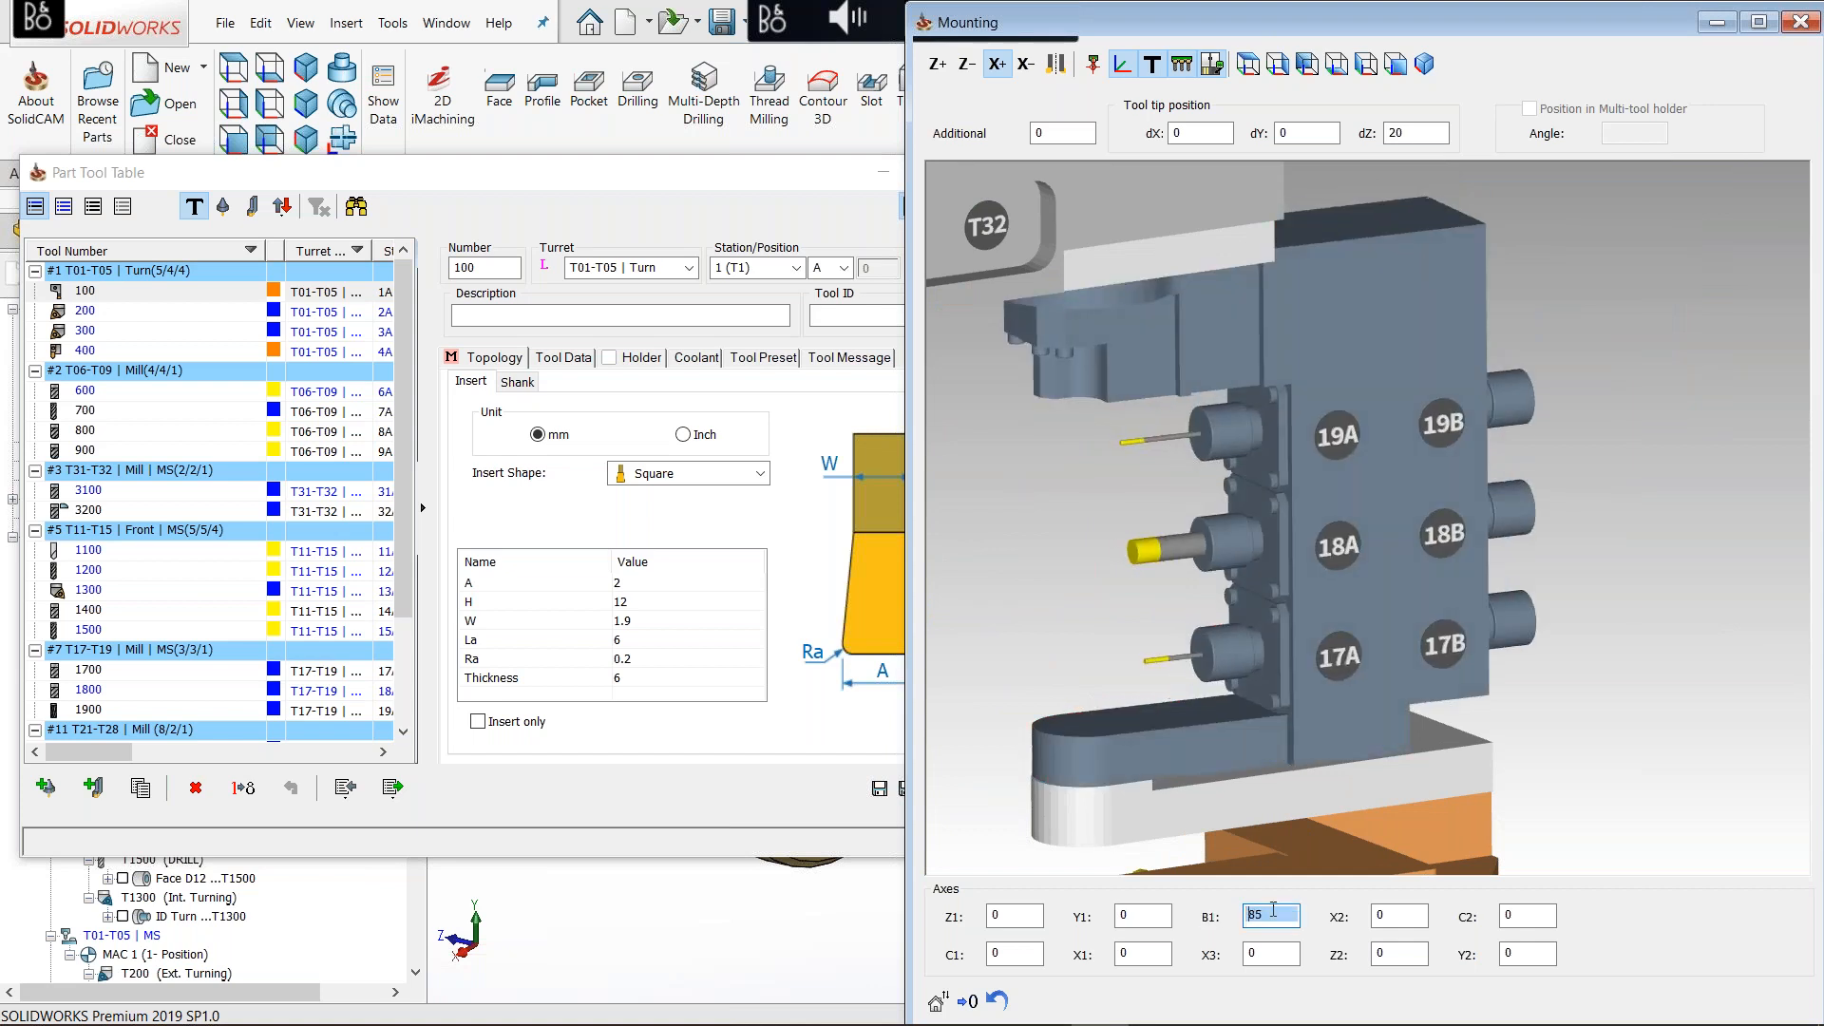
scroll(1273, 912, "up", 4)
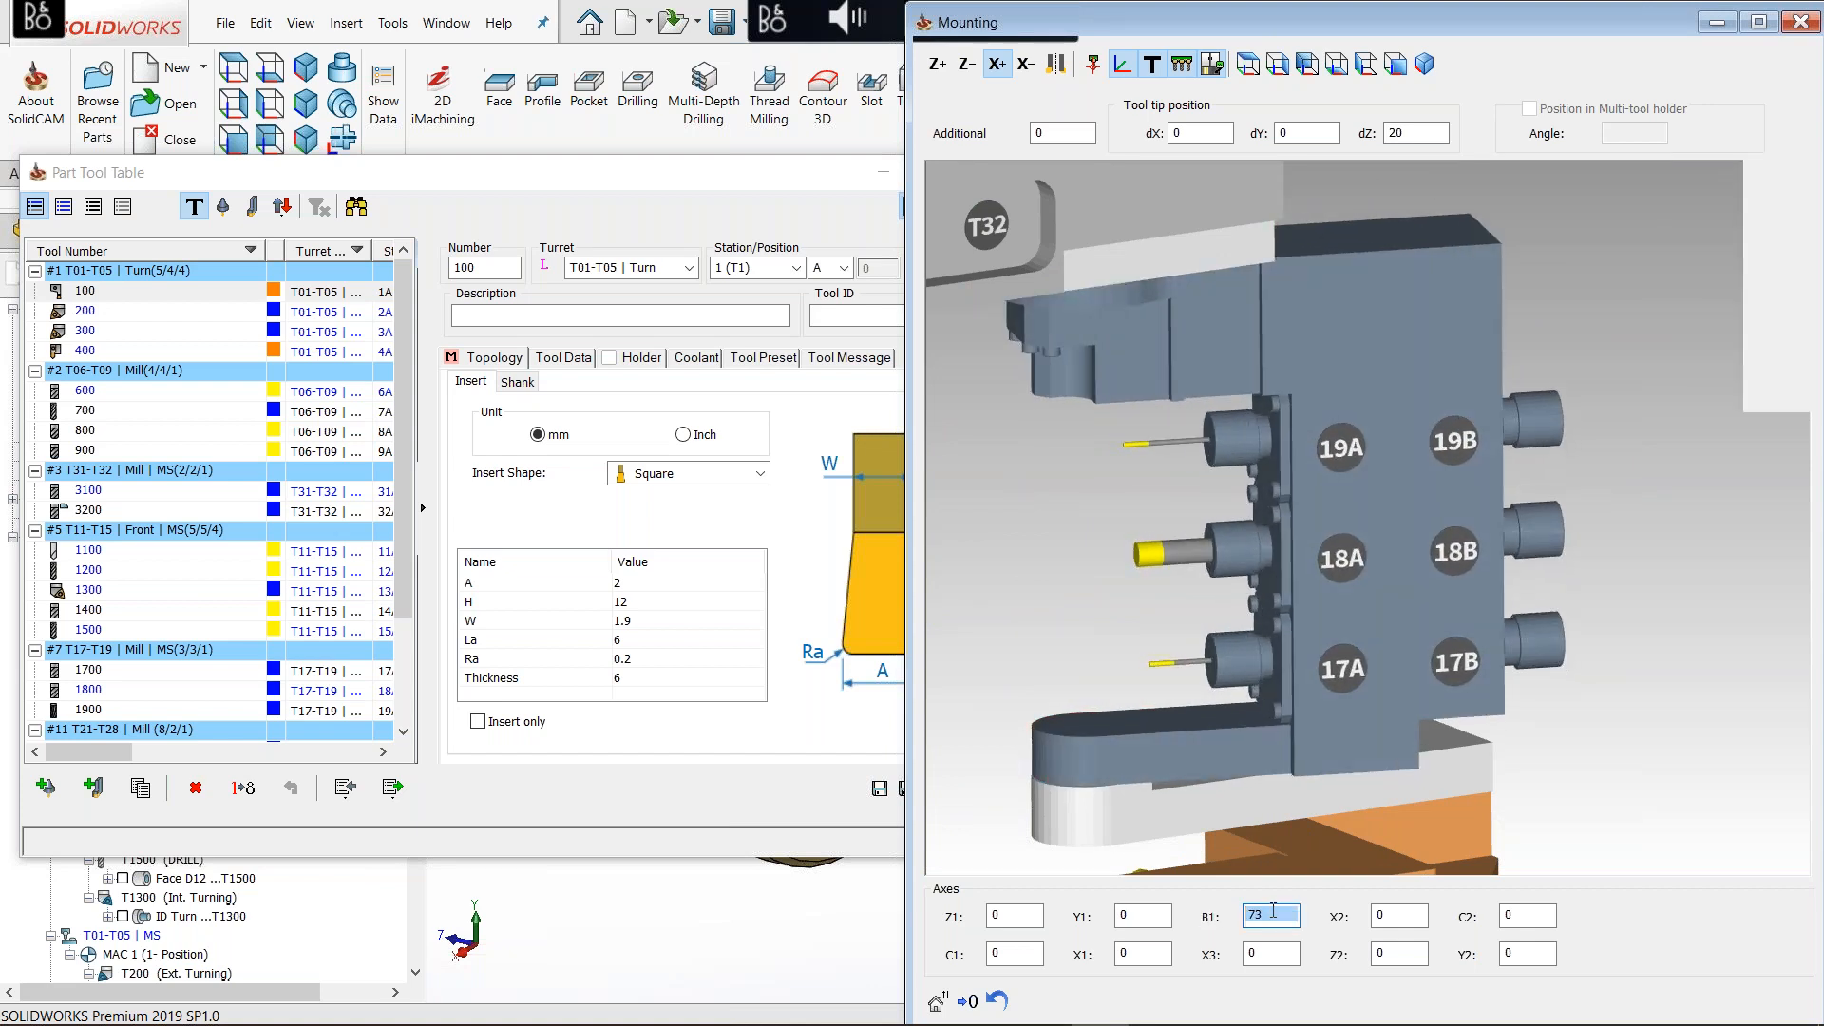
left_click(1283, 916)
scroll(1281, 917, "up", 7)
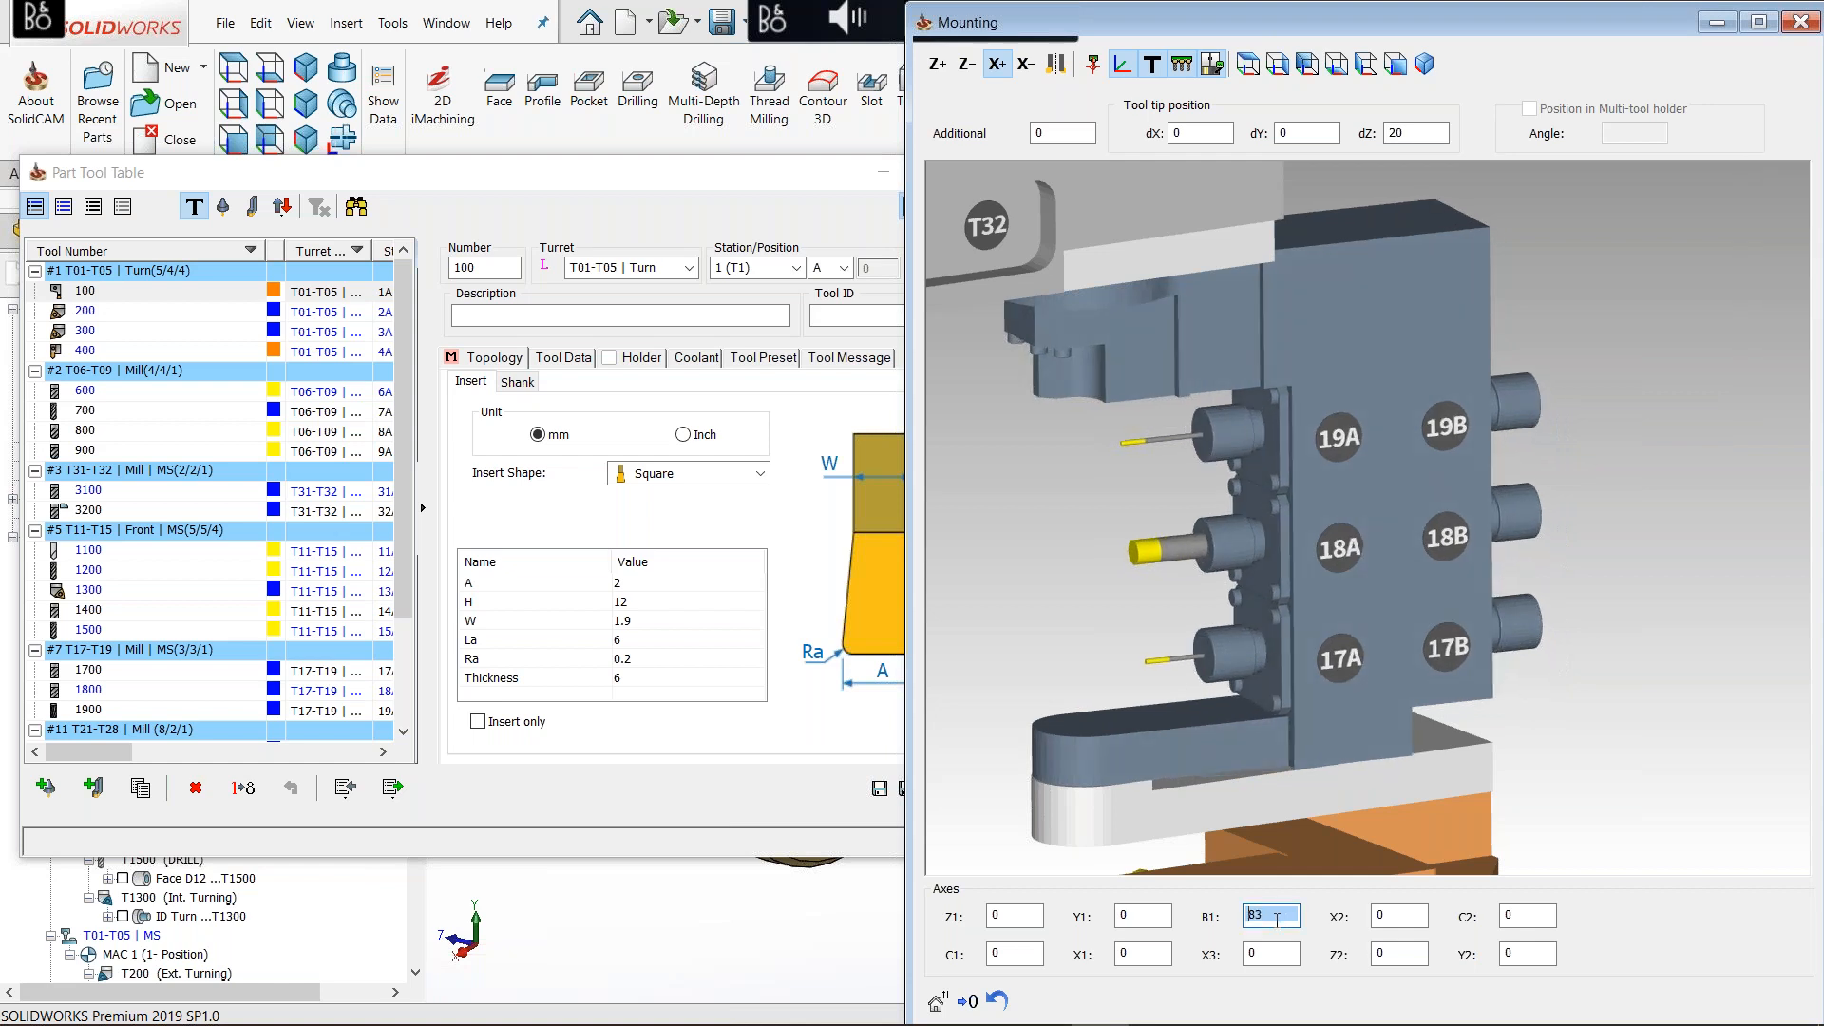
scroll(1347, 604, "down", 3)
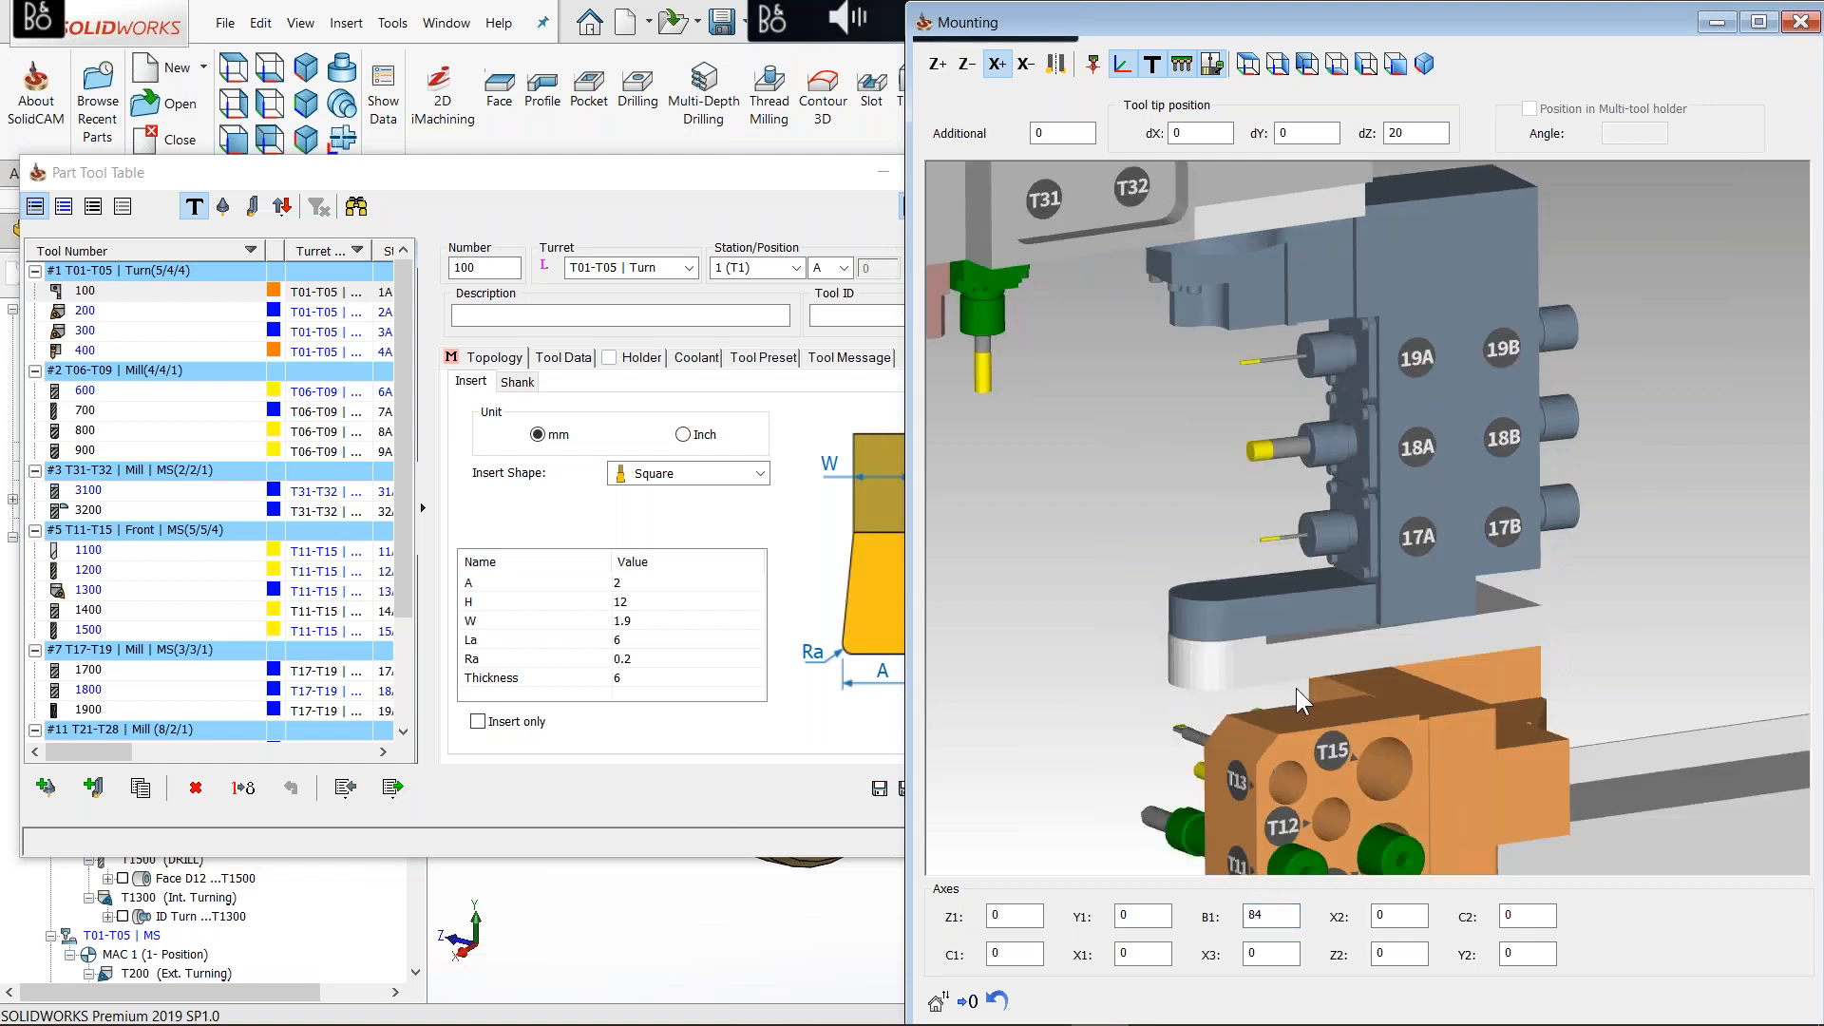
Step: Examine stations T11–T15, T52 and T53, and the green holders around T21–T23 in the mounting view
scroll(1269, 642, "down", 1)
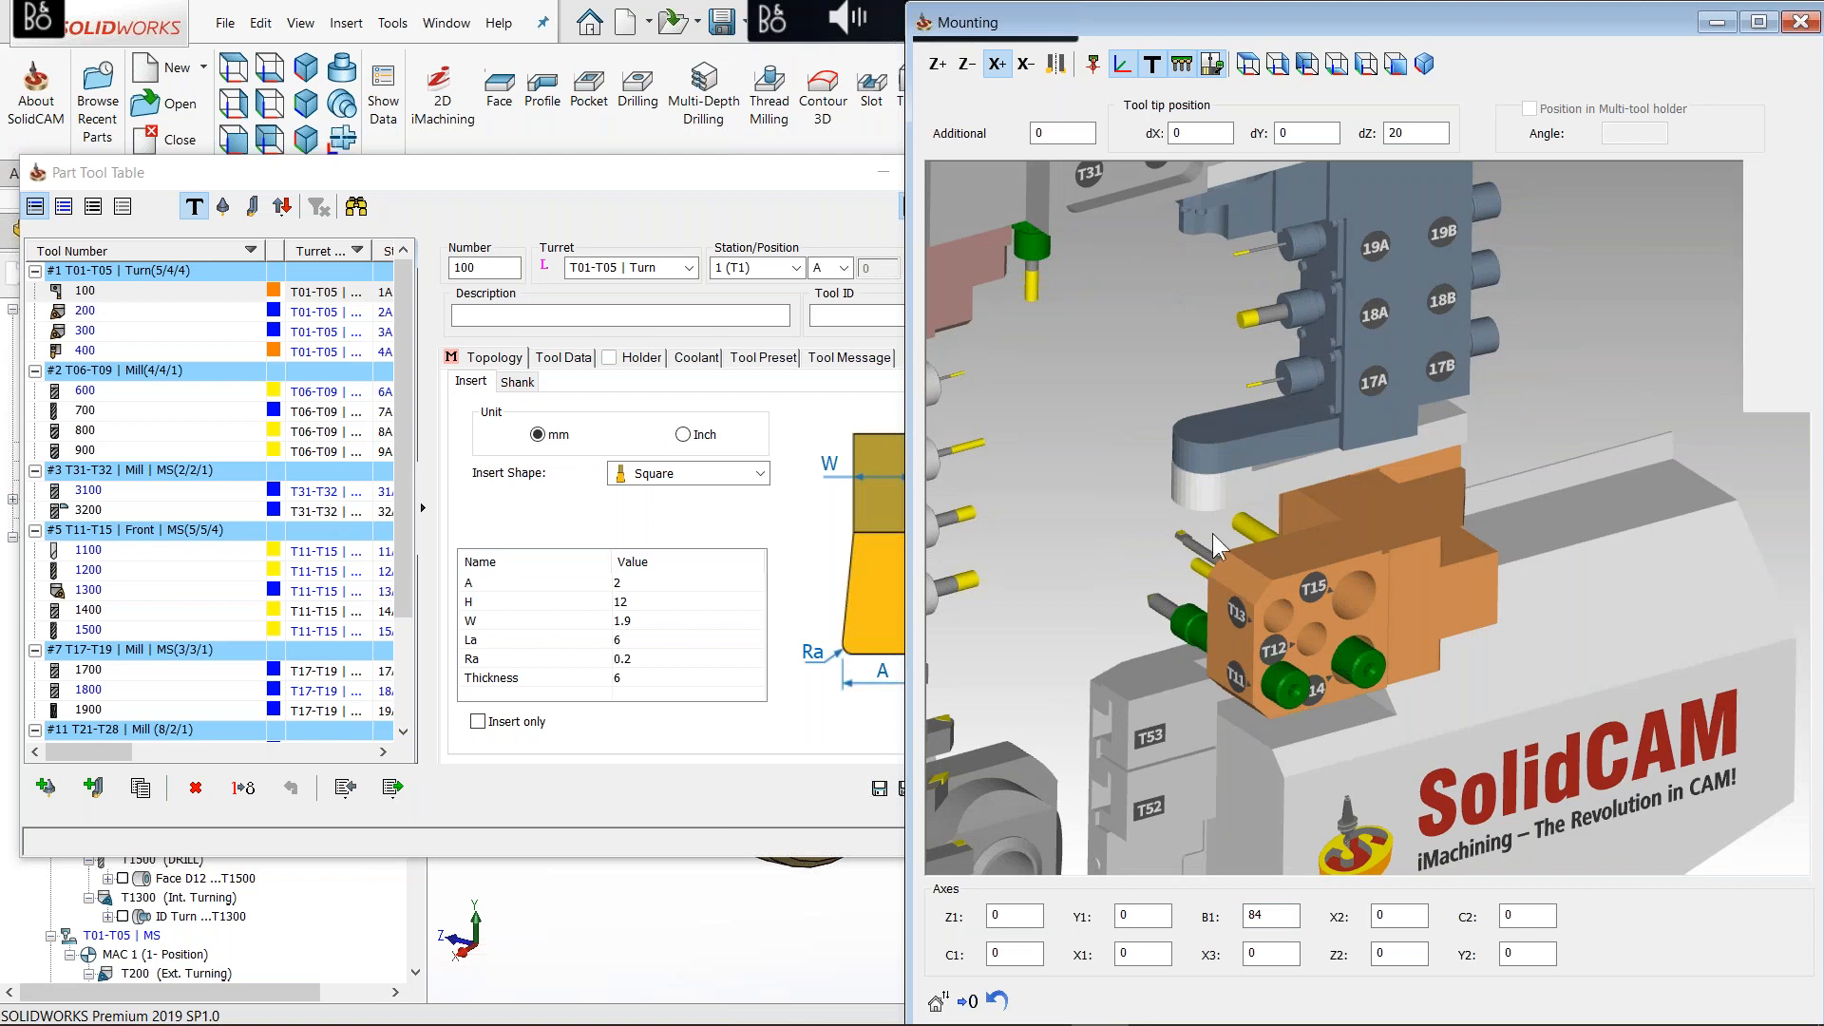
middle_click_drag(1212, 534, 1131, 399)
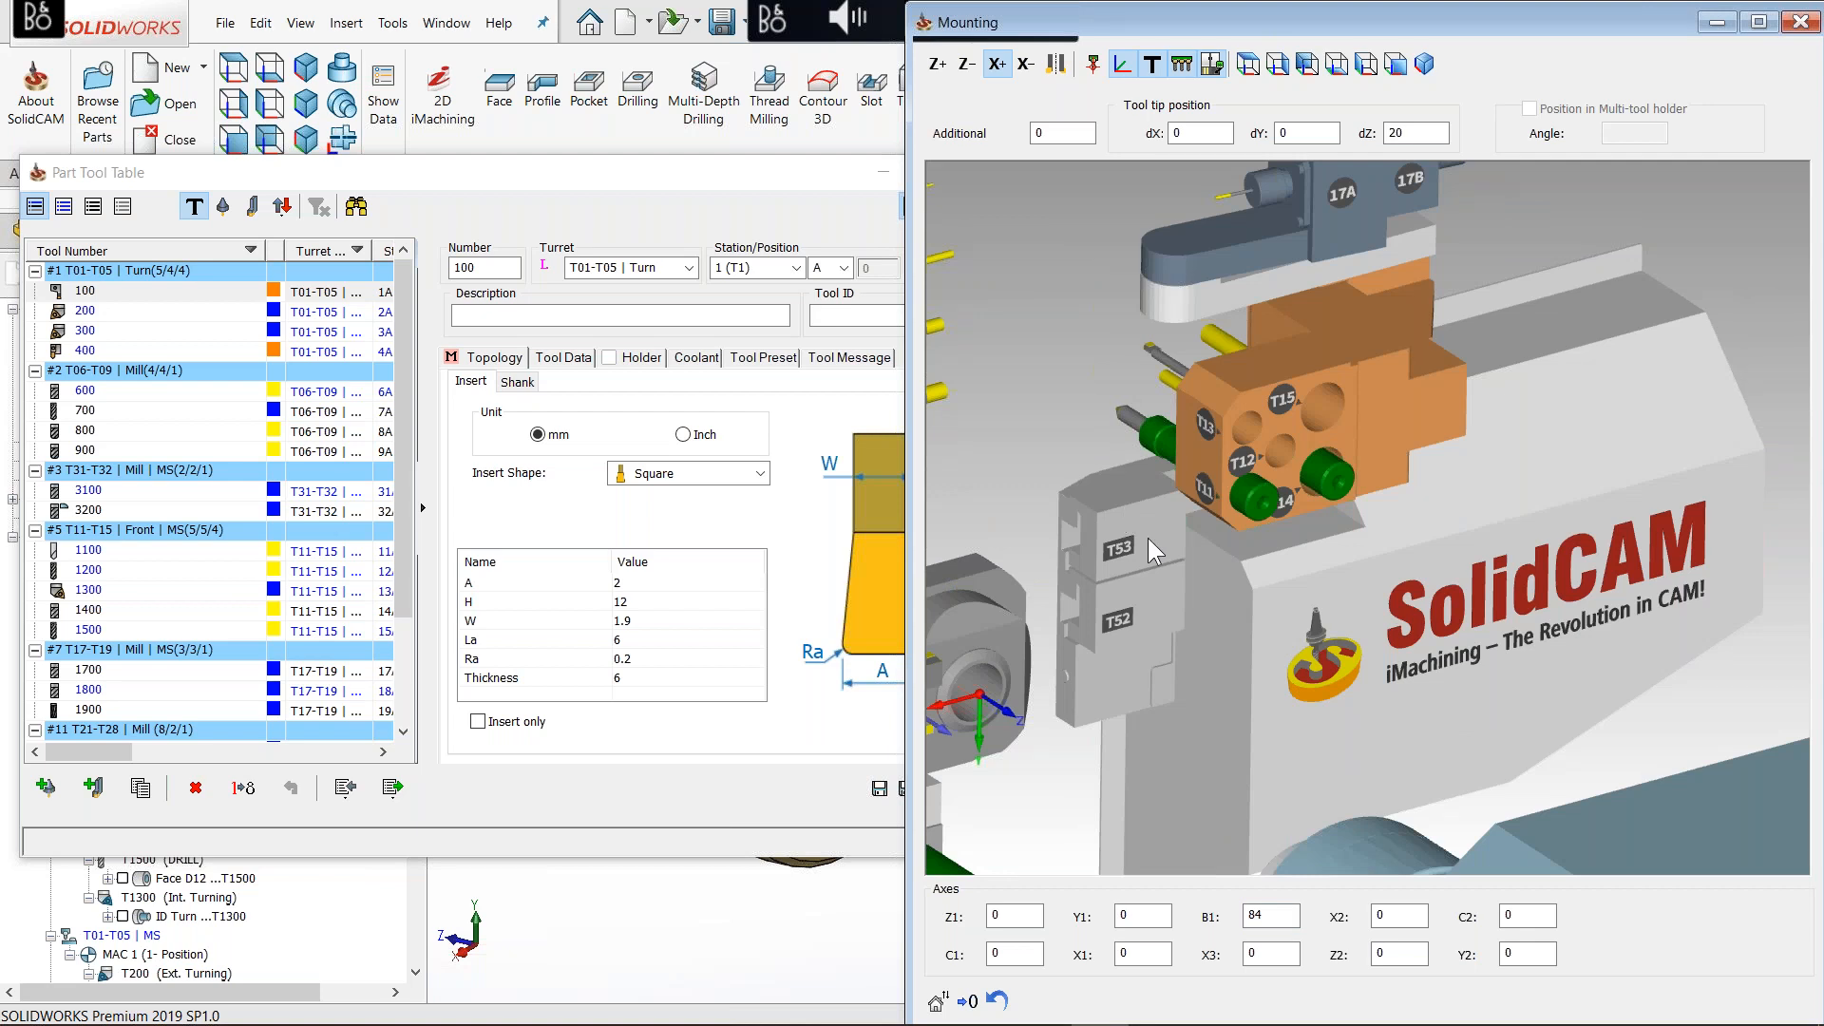
middle_click_drag(1301, 515, 1596, 200)
scroll(1454, 573, "up", 3)
middle_click_drag(1330, 608, 1468, 606)
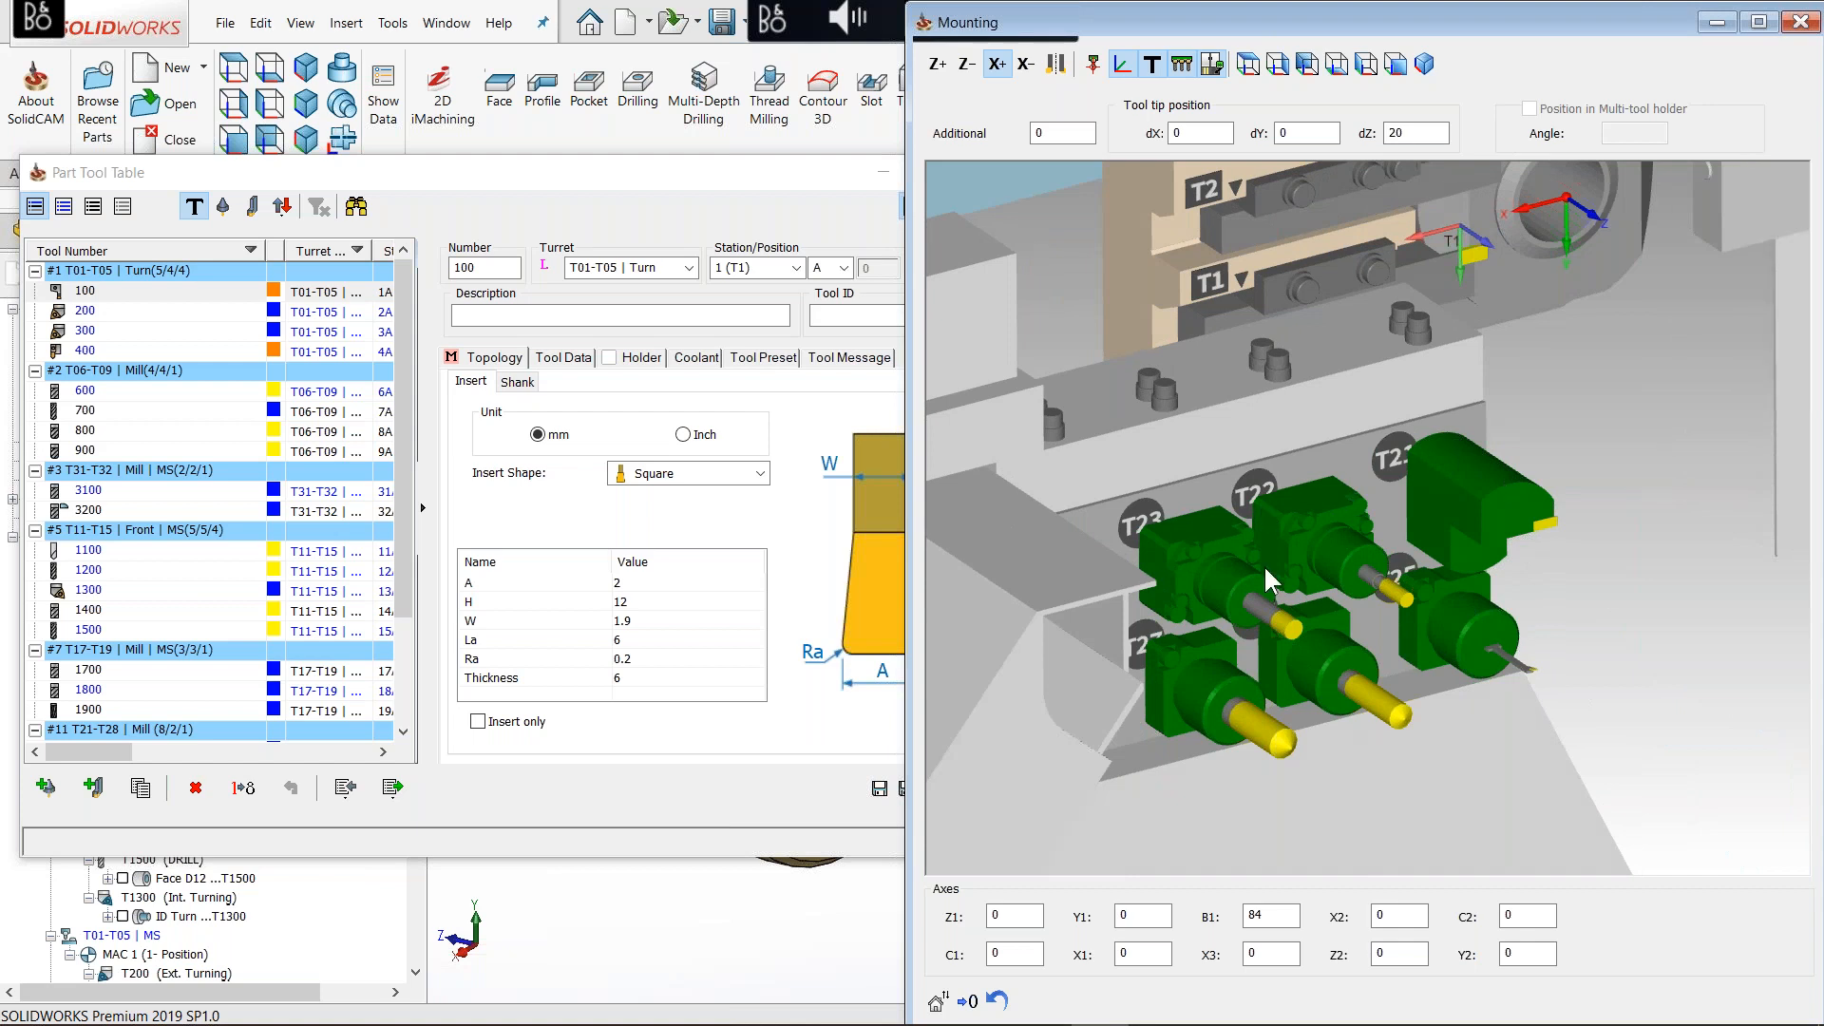
middle_click_drag(1263, 565, 1417, 710)
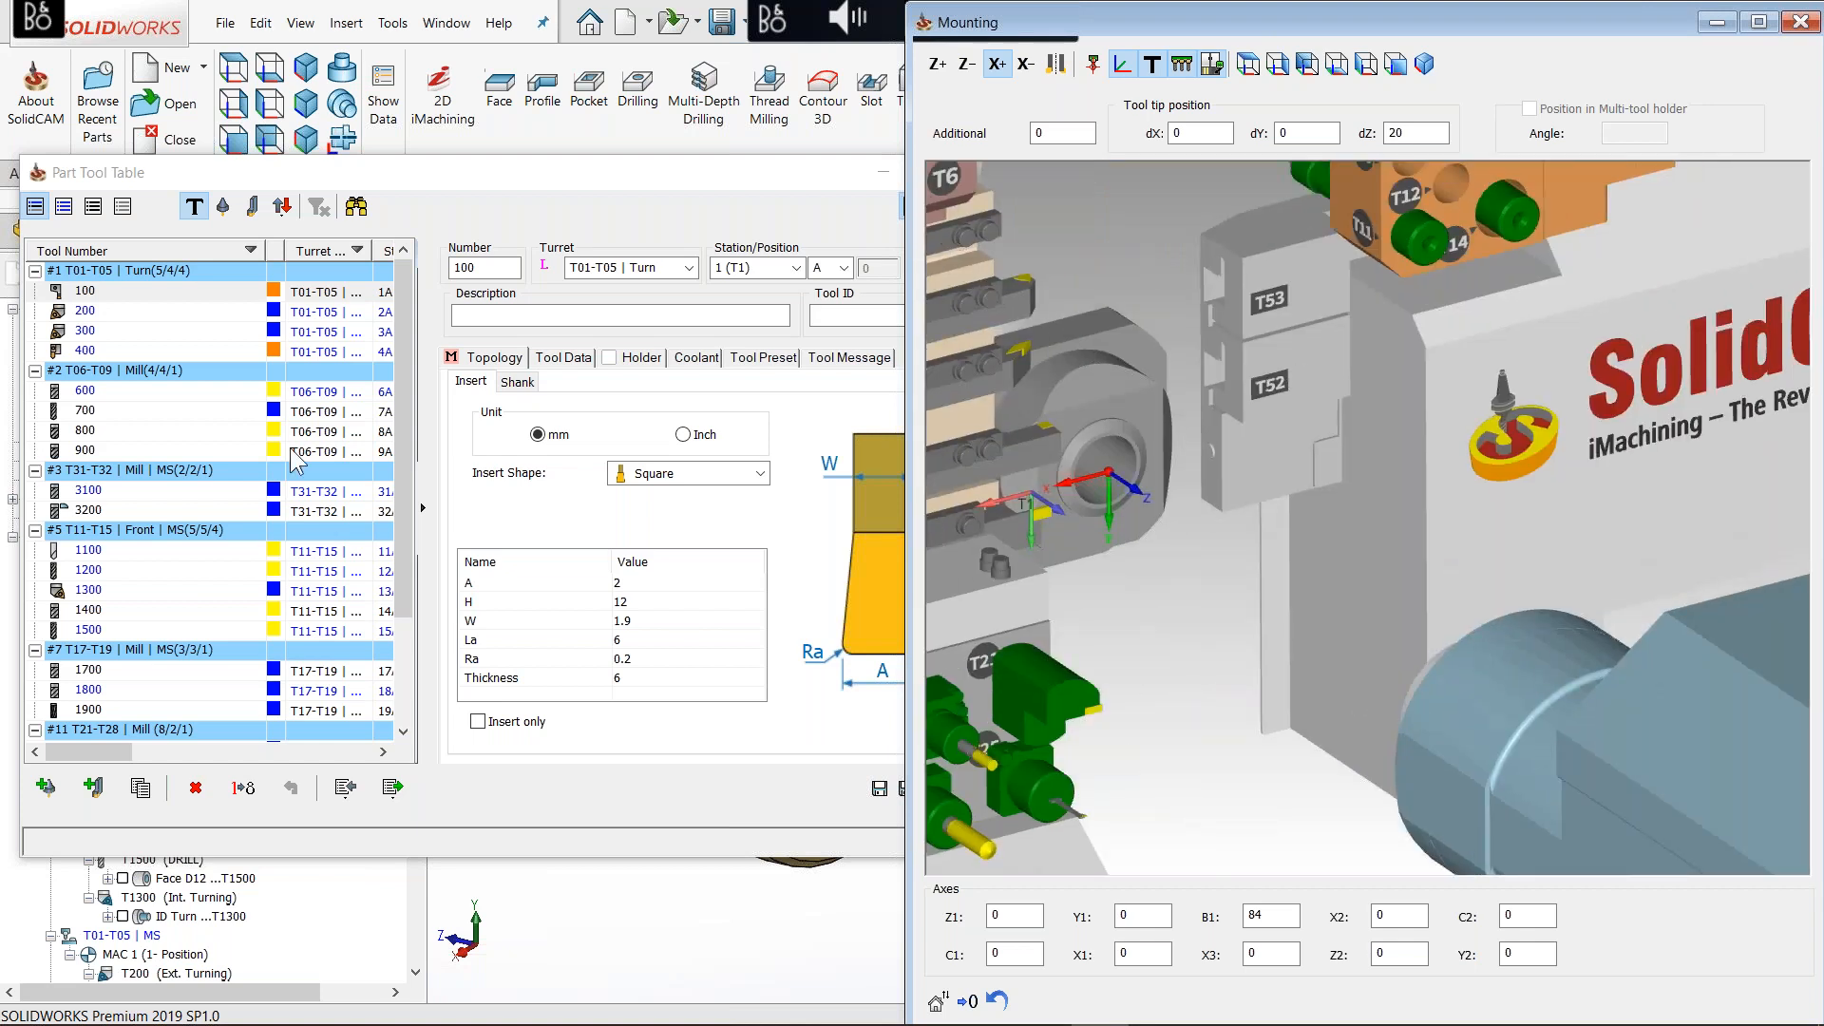
Step: Select tool 100 in the tool table and examine how its insert and shank are mounted at station T1
left_click(102, 291)
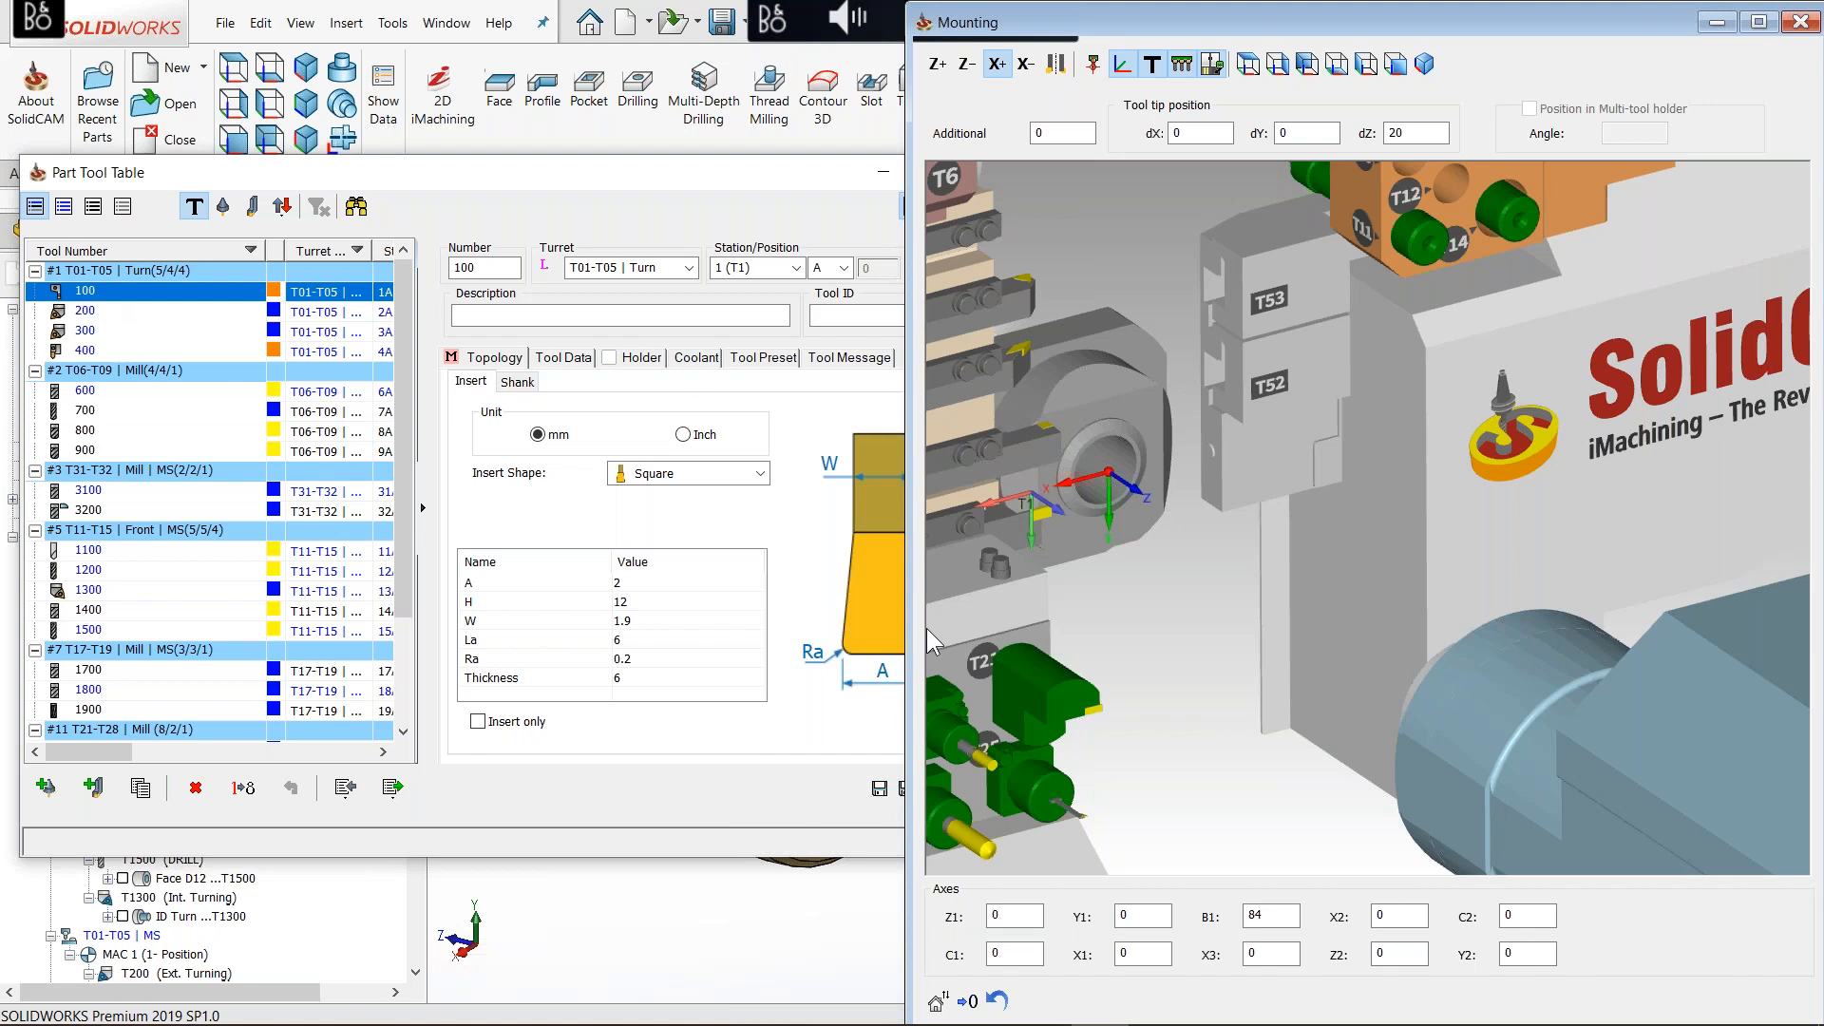
scroll(993, 481, "up", 3)
middle_click_drag(993, 481, 1386, 439)
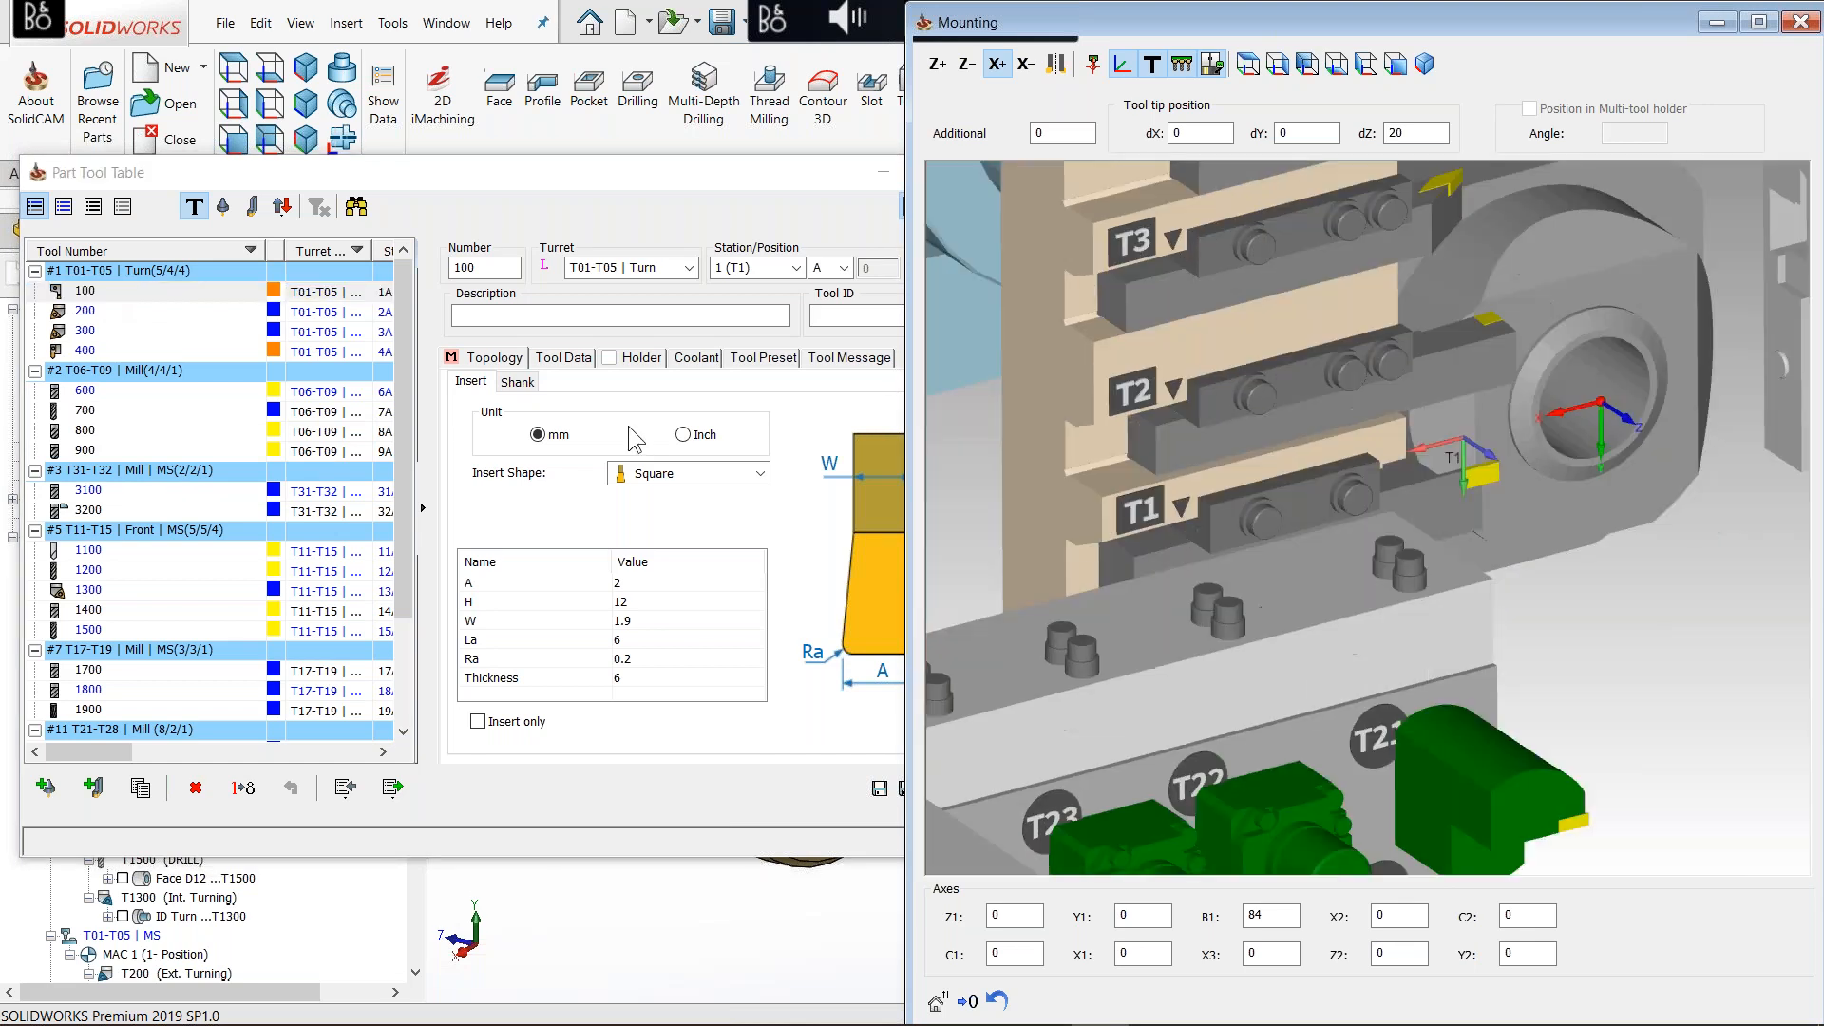
left_click(84, 294)
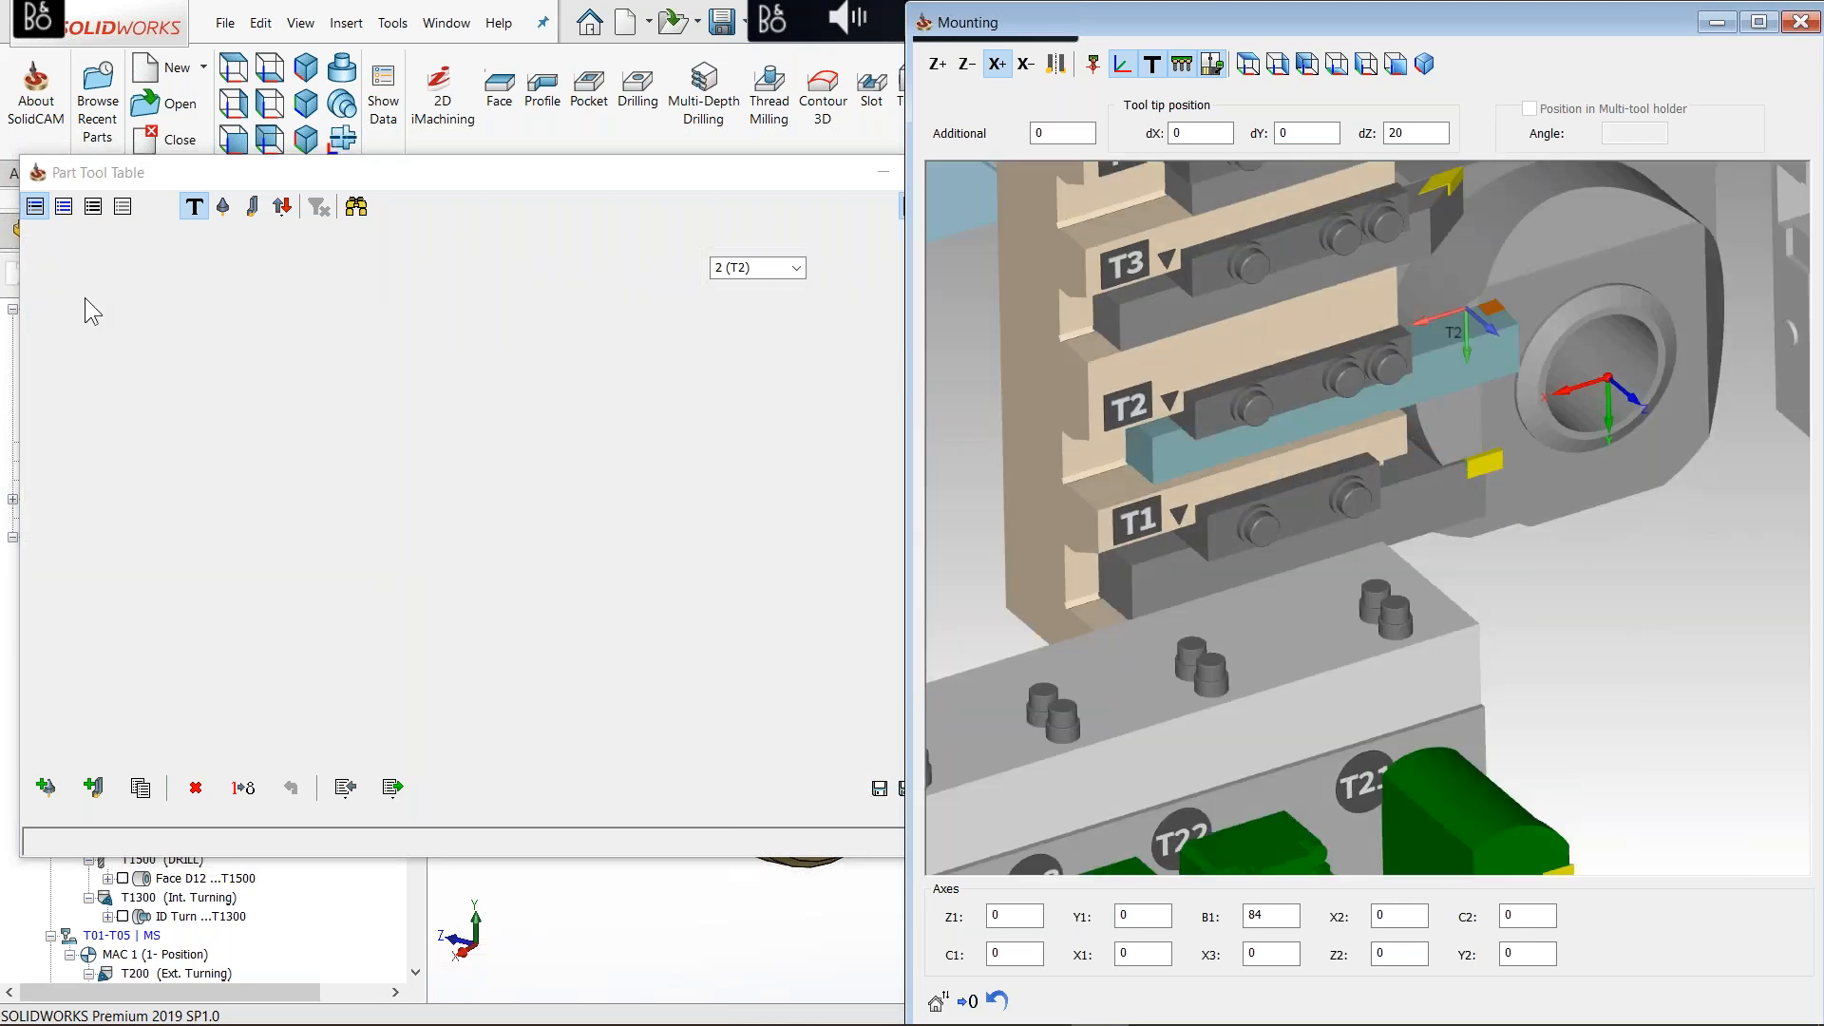
scroll(1455, 498, "up", 3)
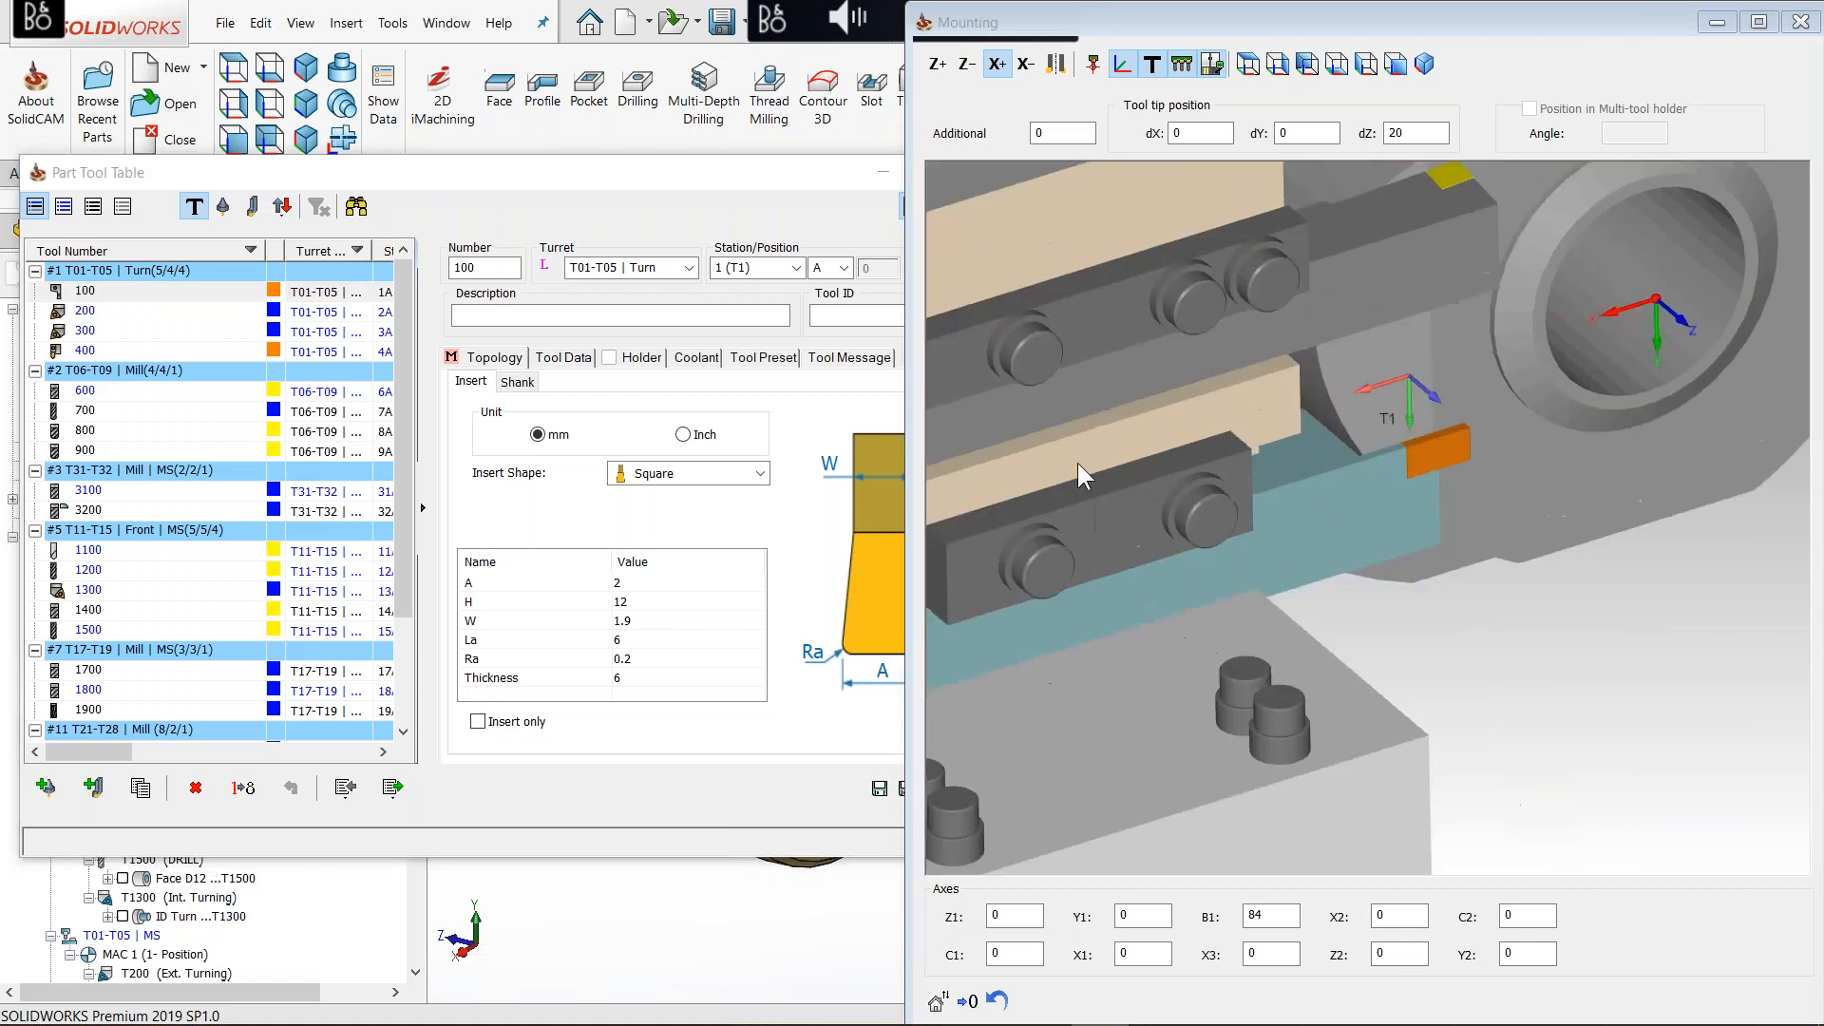
middle_click_drag(955, 492, 1098, 495)
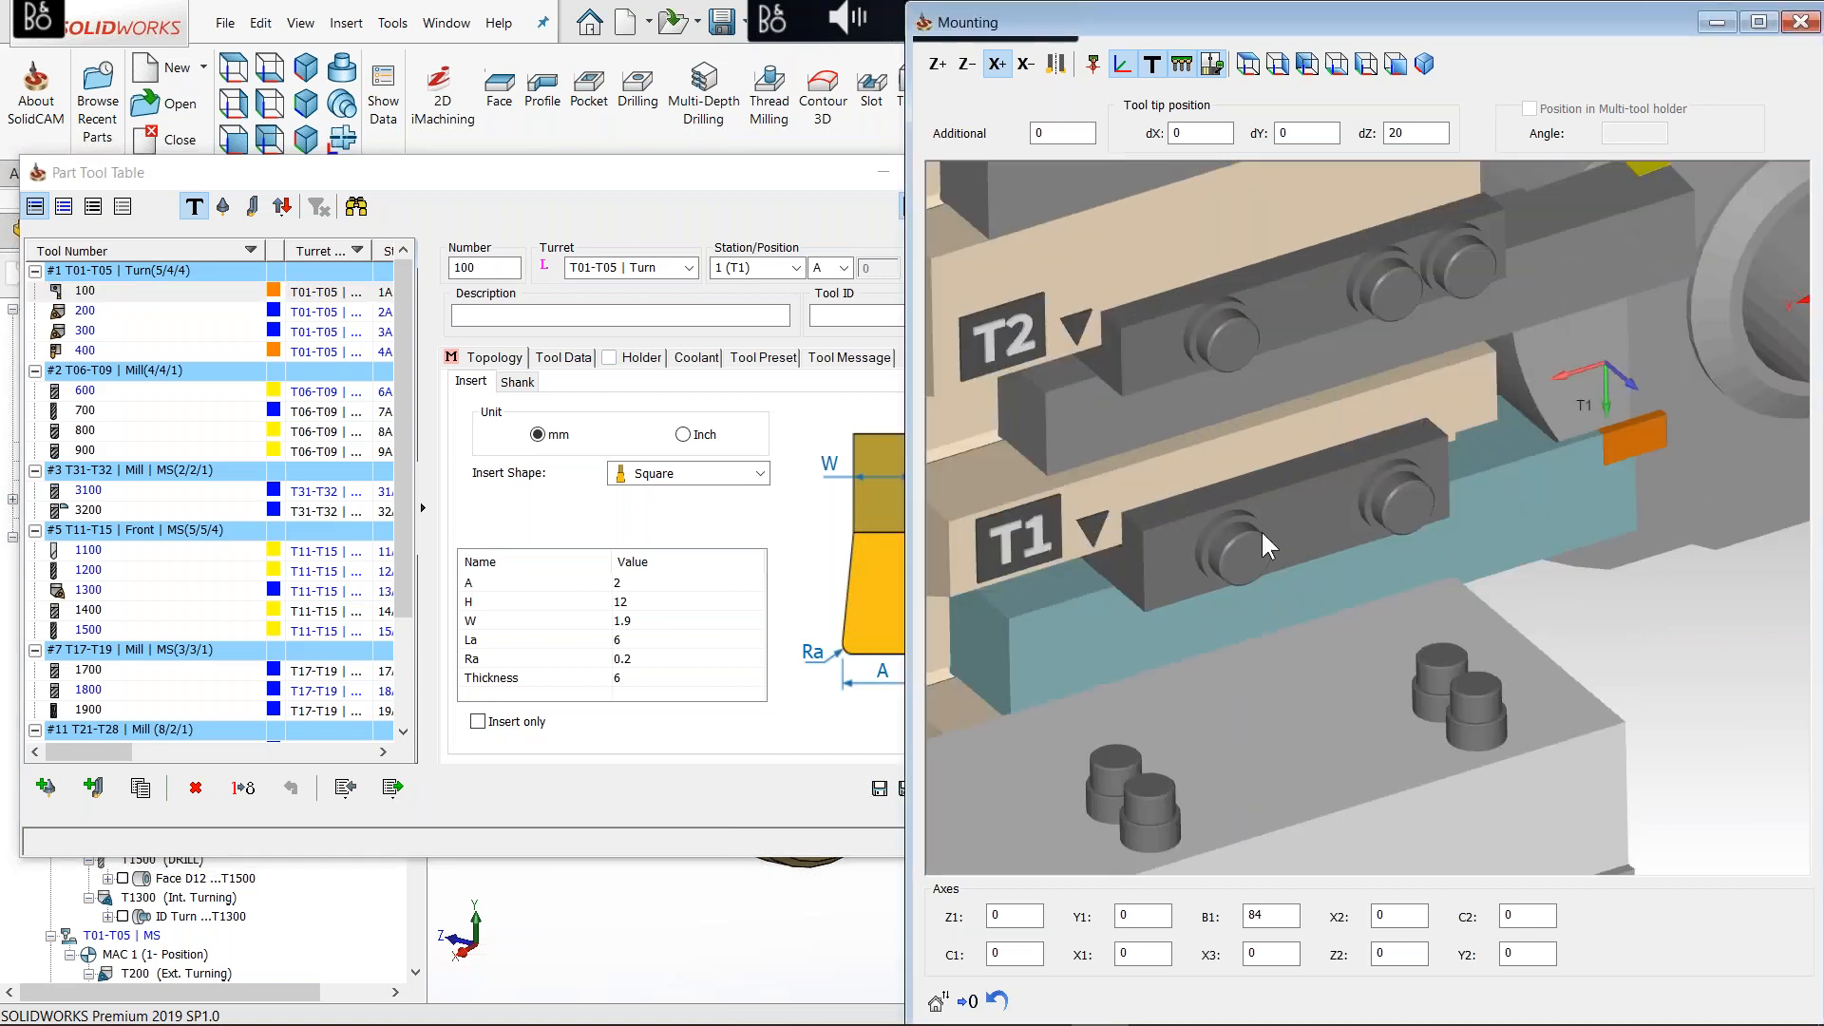
scroll(1262, 532, "down", 1)
left_click_drag(607, 175, 580, 177)
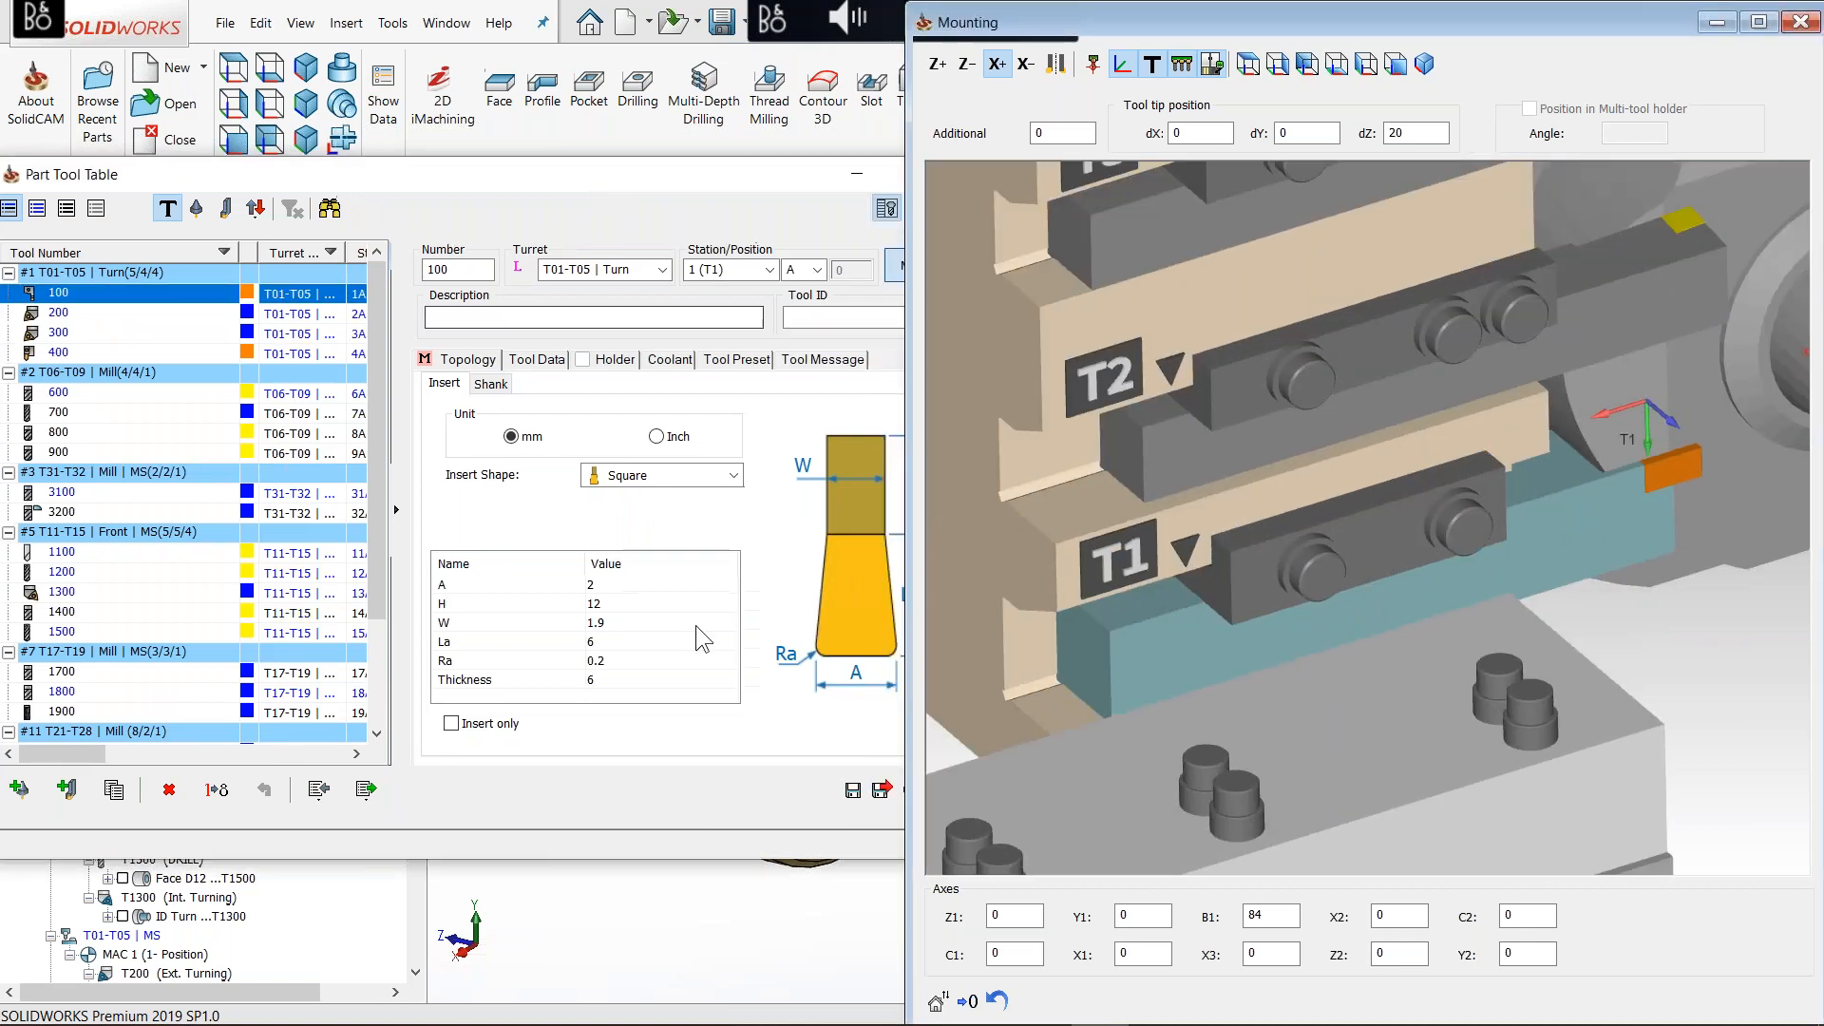
left_click(696, 625)
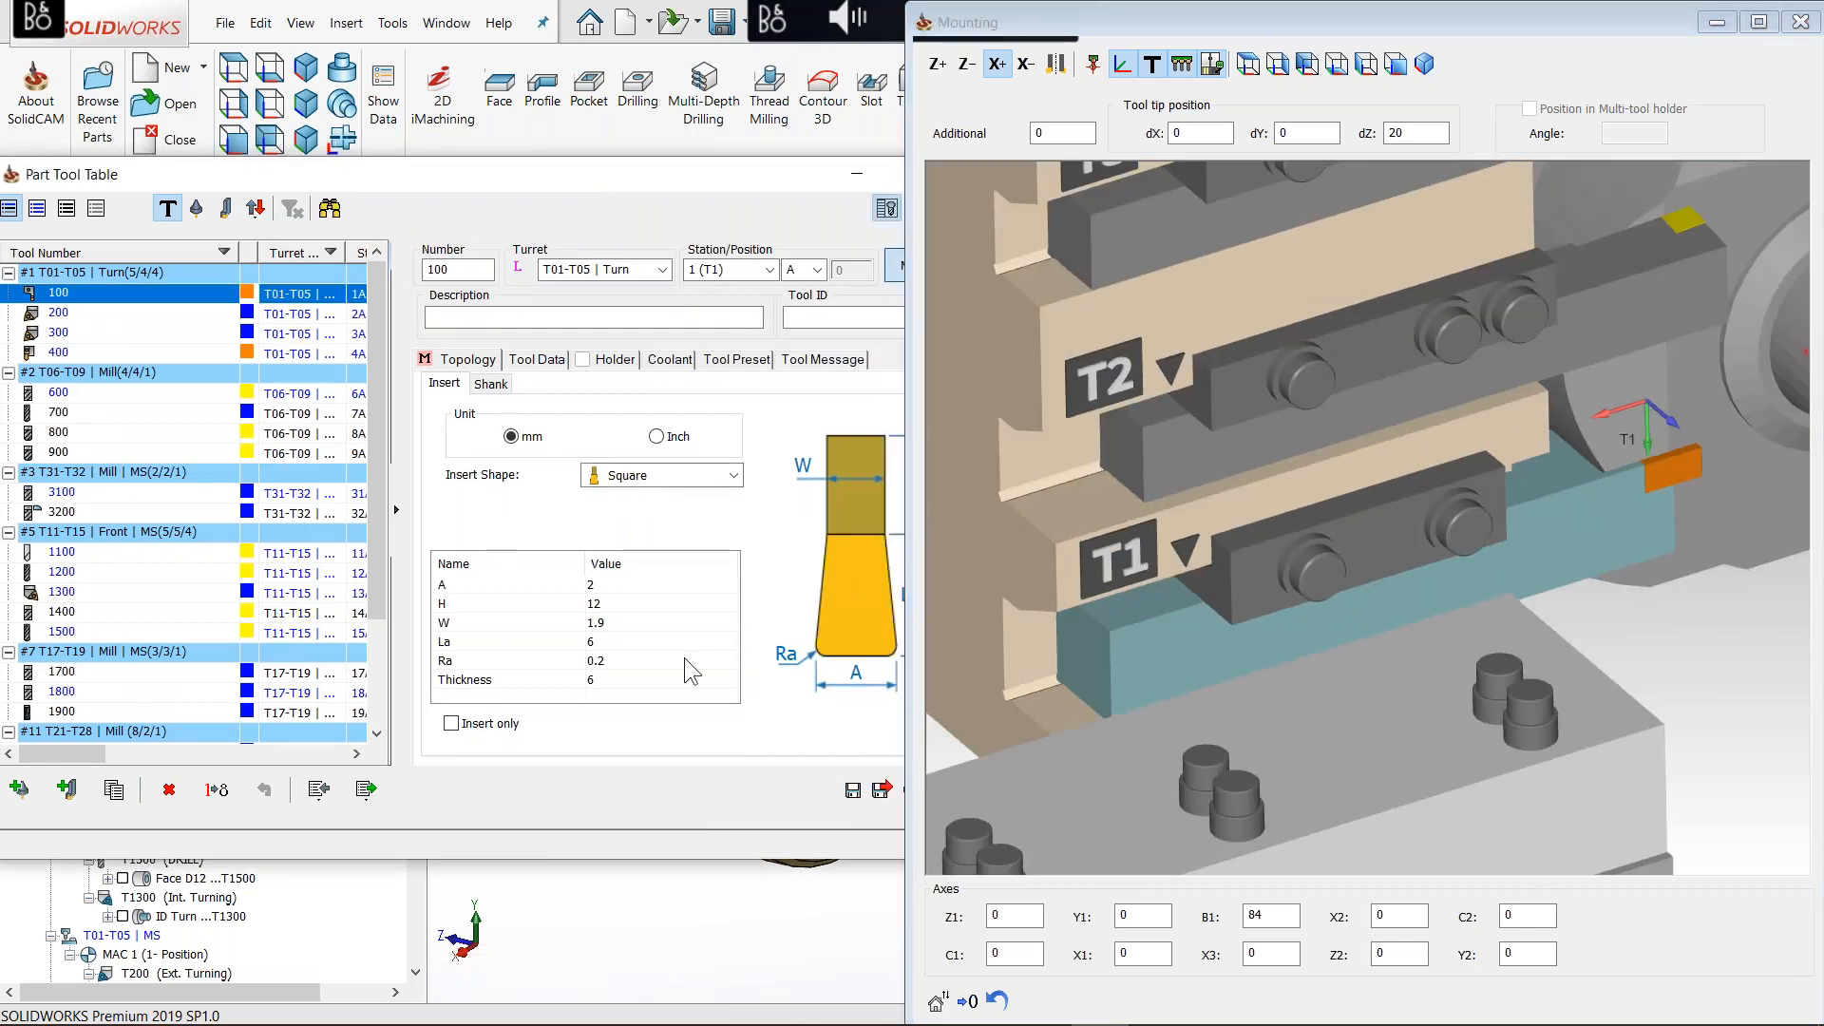
left_click(1701, 467)
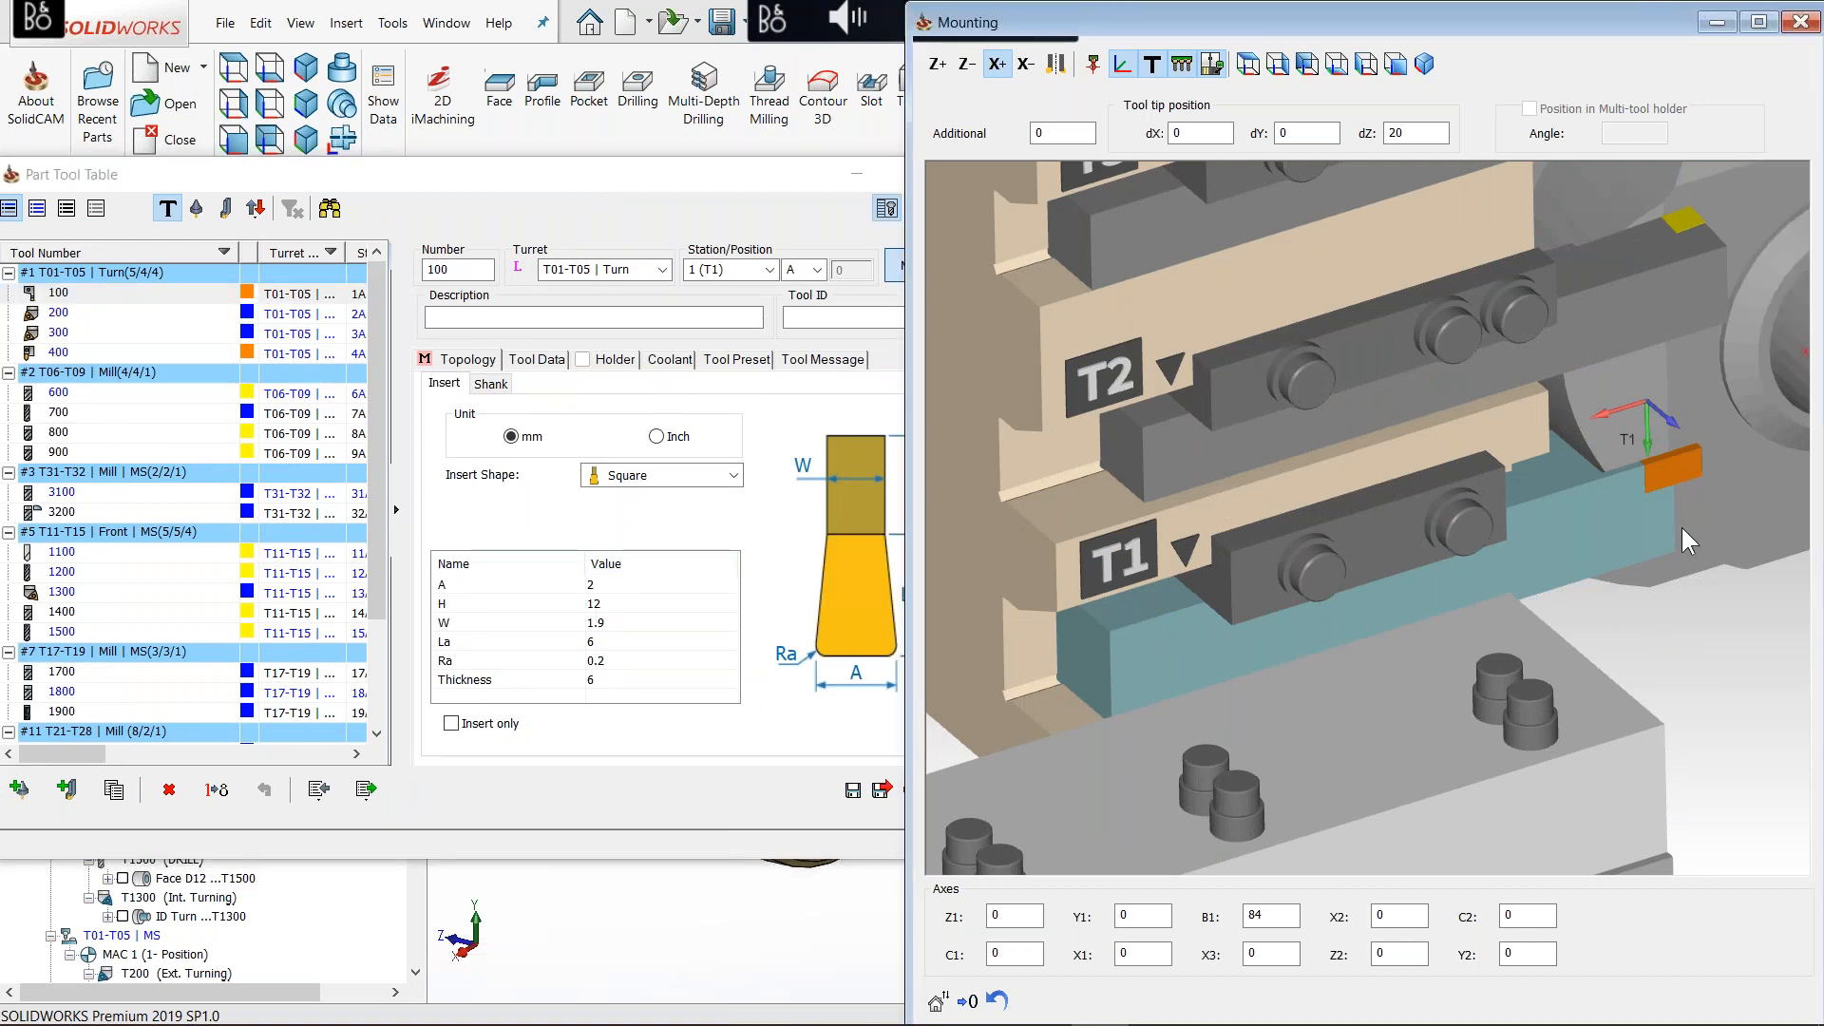
Step: Try dZ tool tip positions such as 17 and 24 for tool 100, and return the value to 20
double_click(1412, 133)
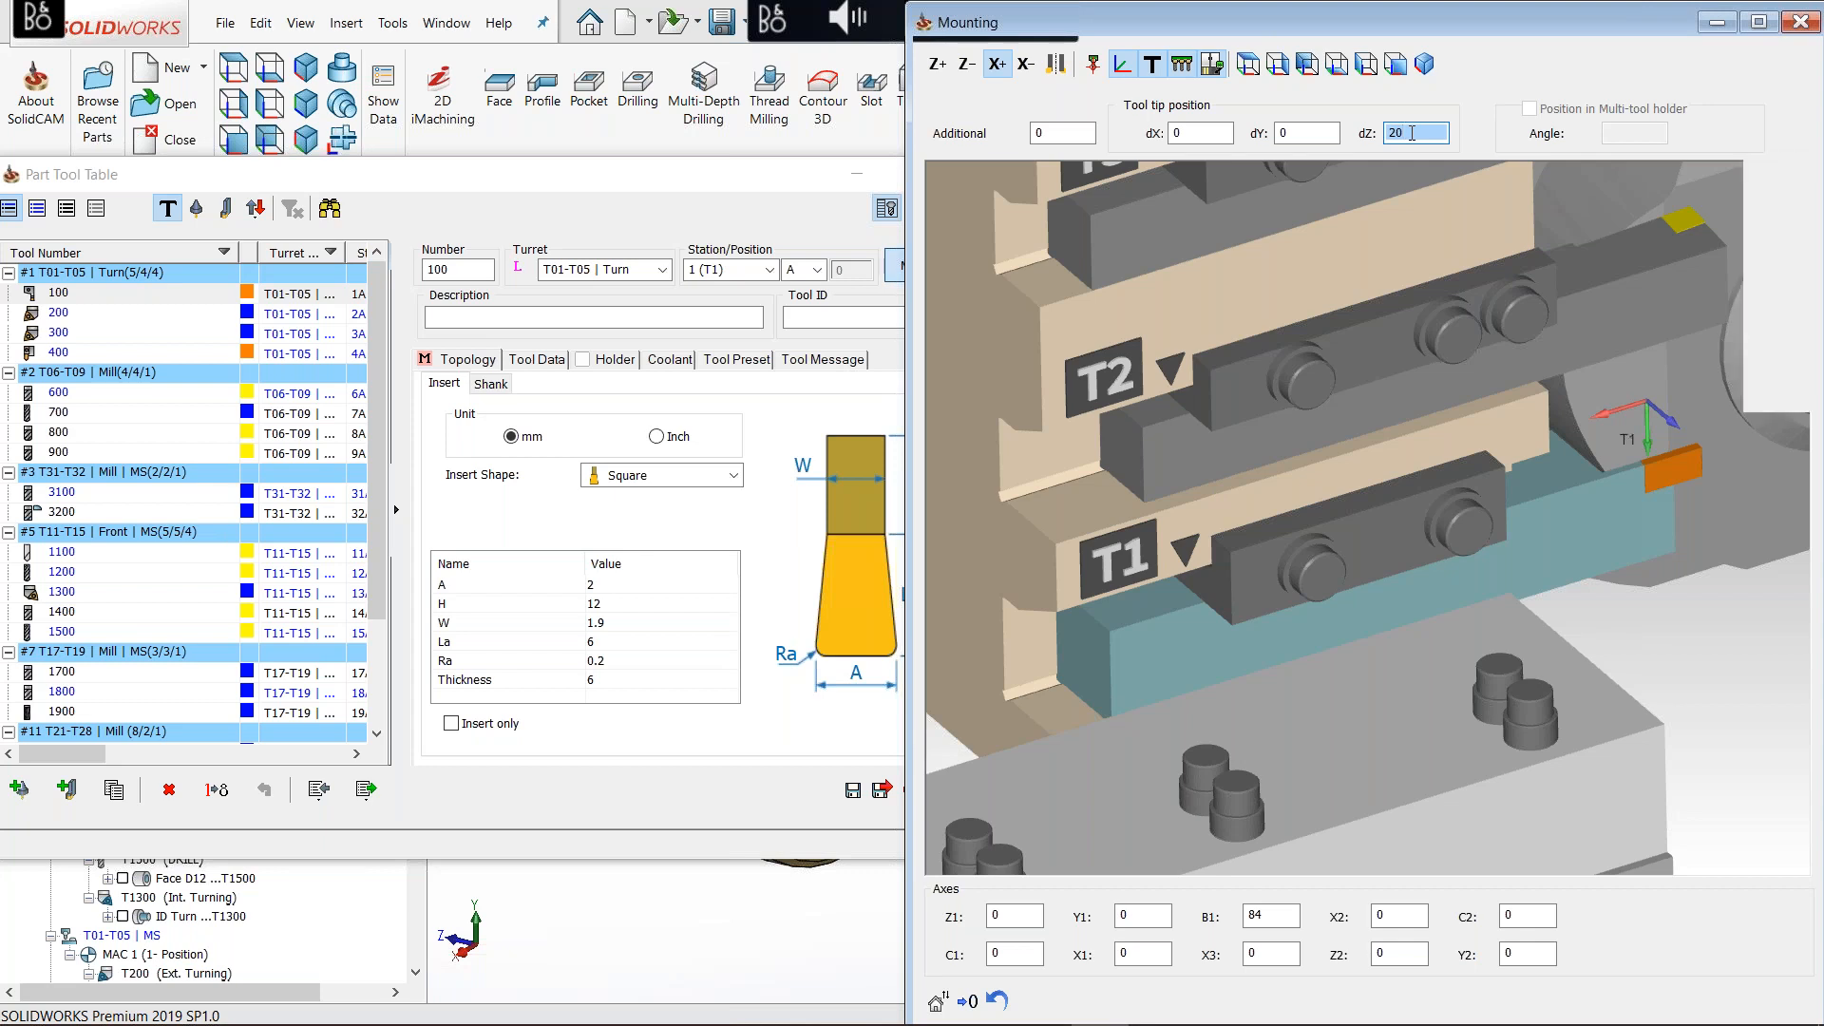
type("14")
key("Return")
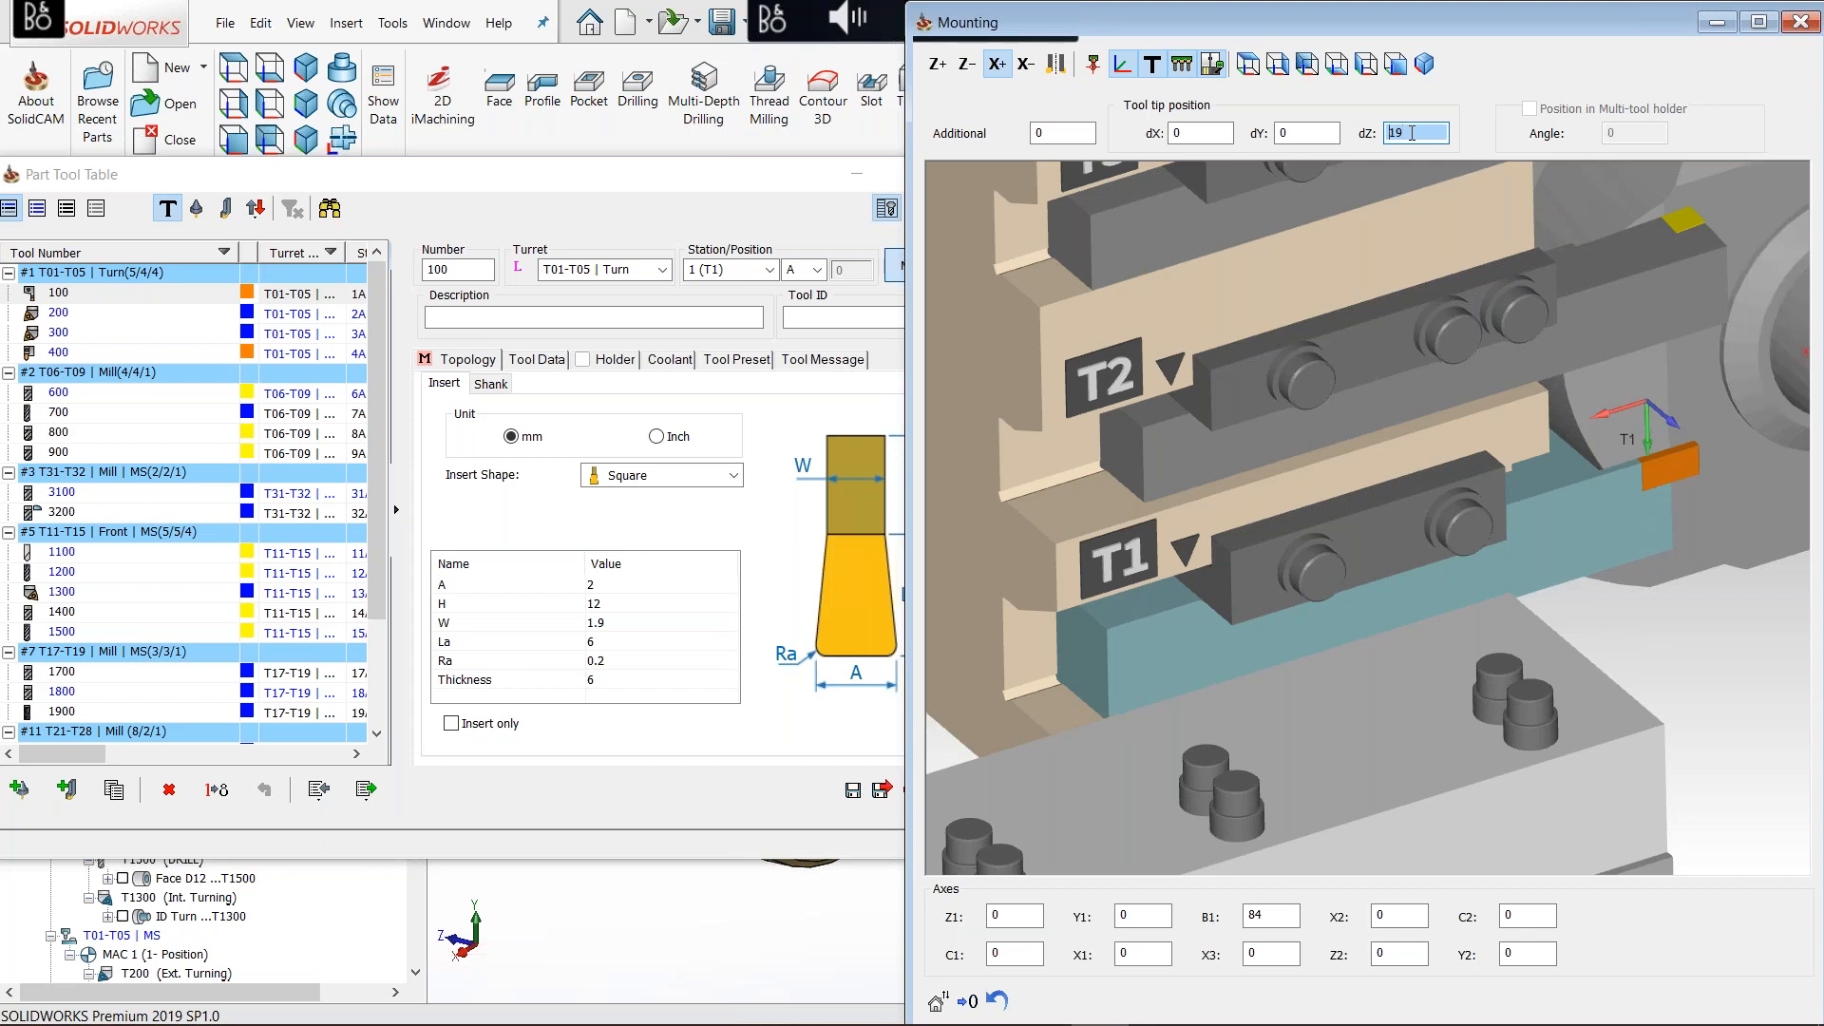
type("17")
key("Return")
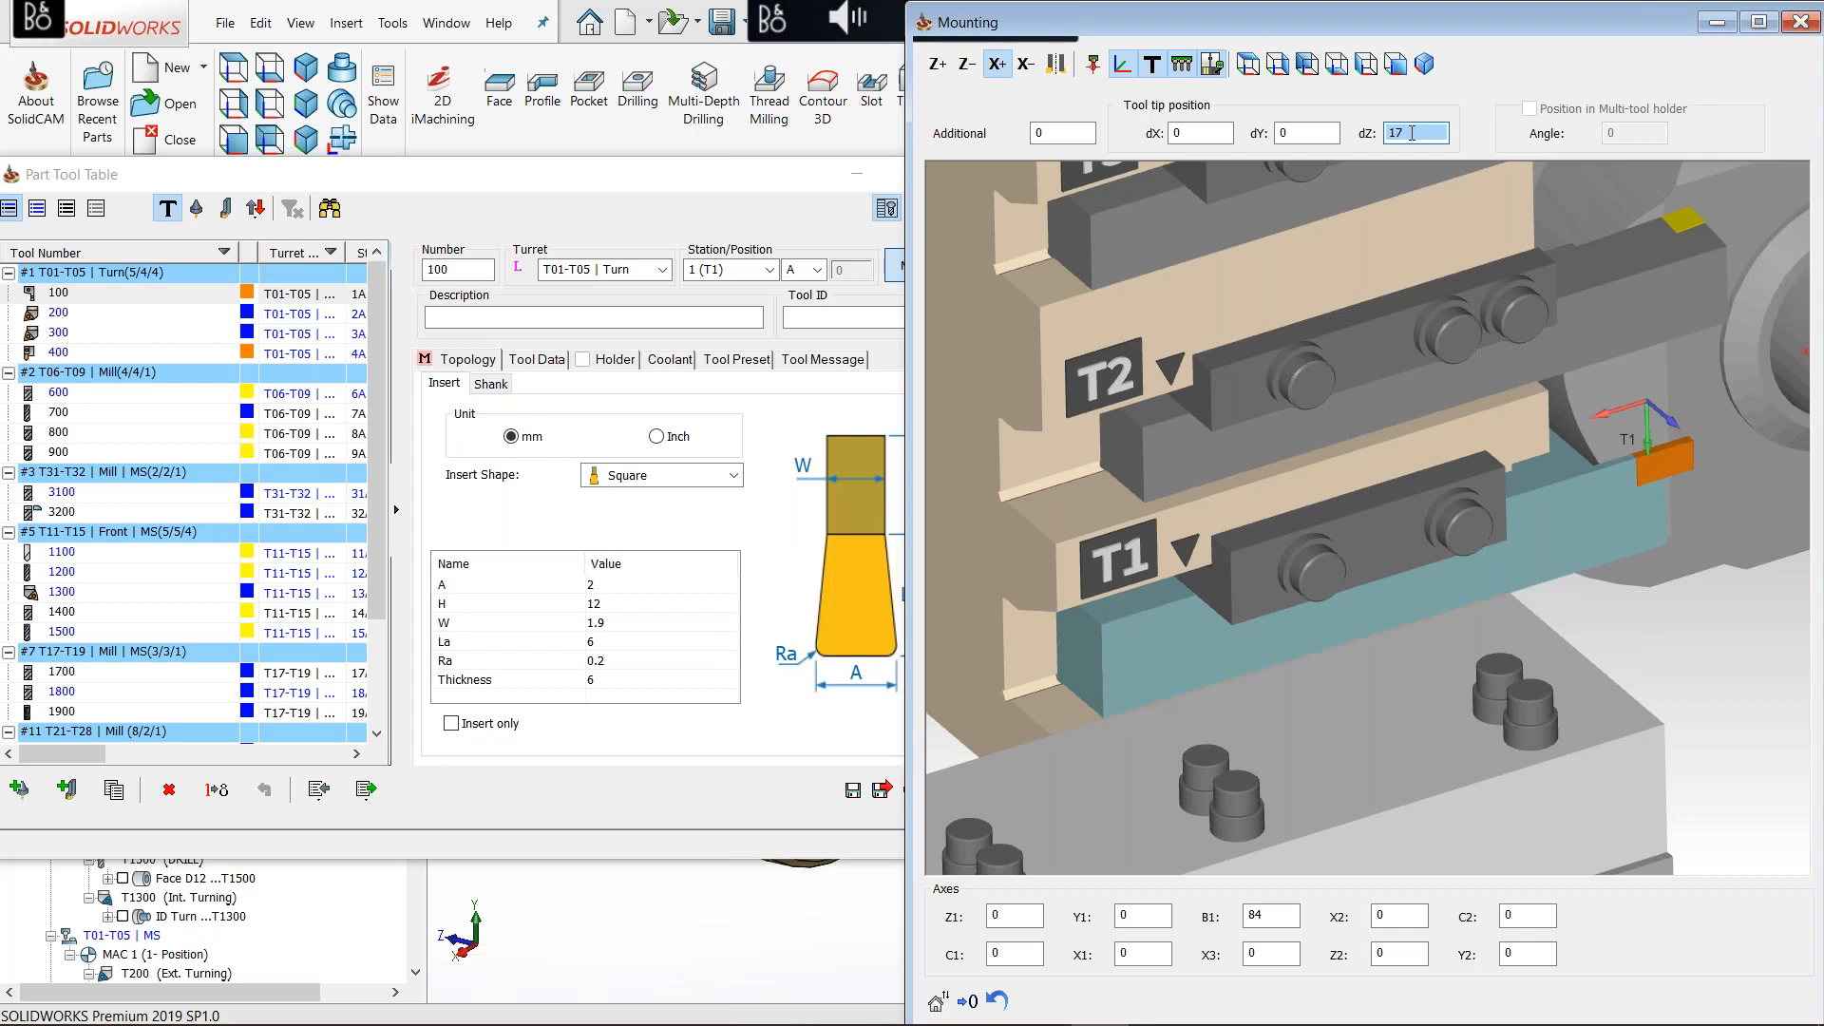
scroll(1412, 133, "up", 3)
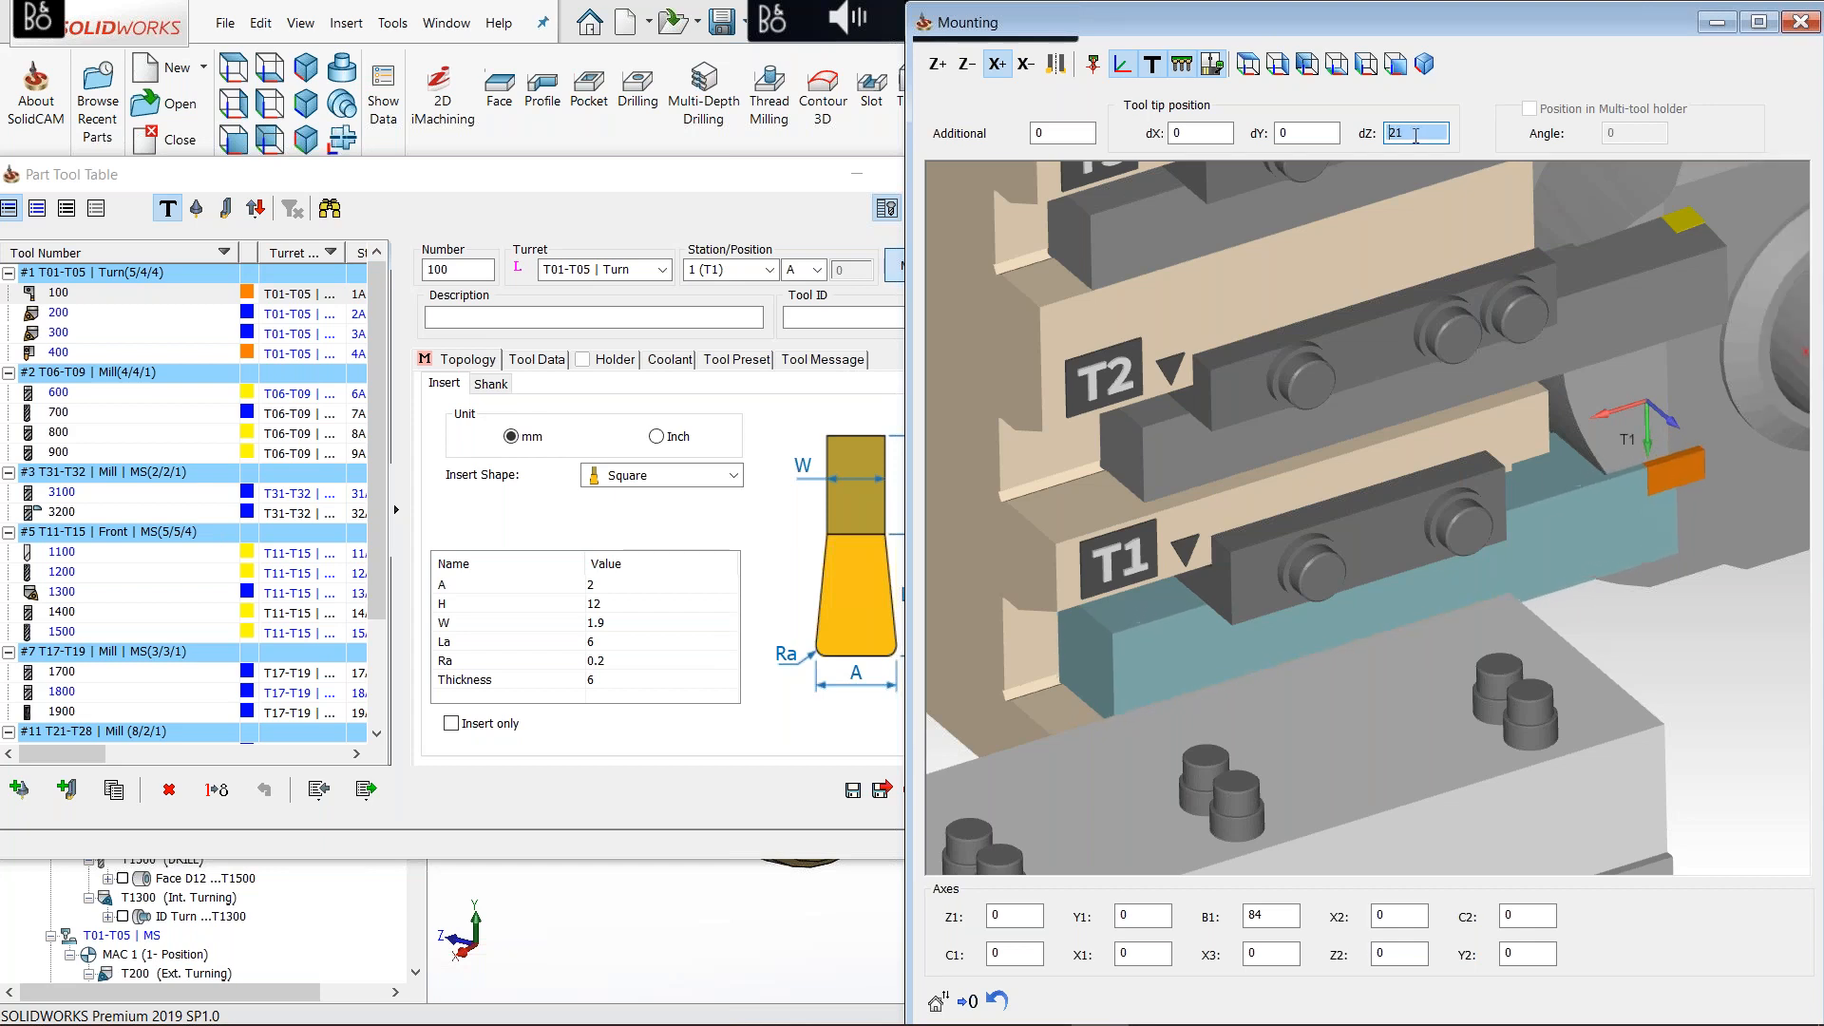
scroll(1412, 135, "up", 1)
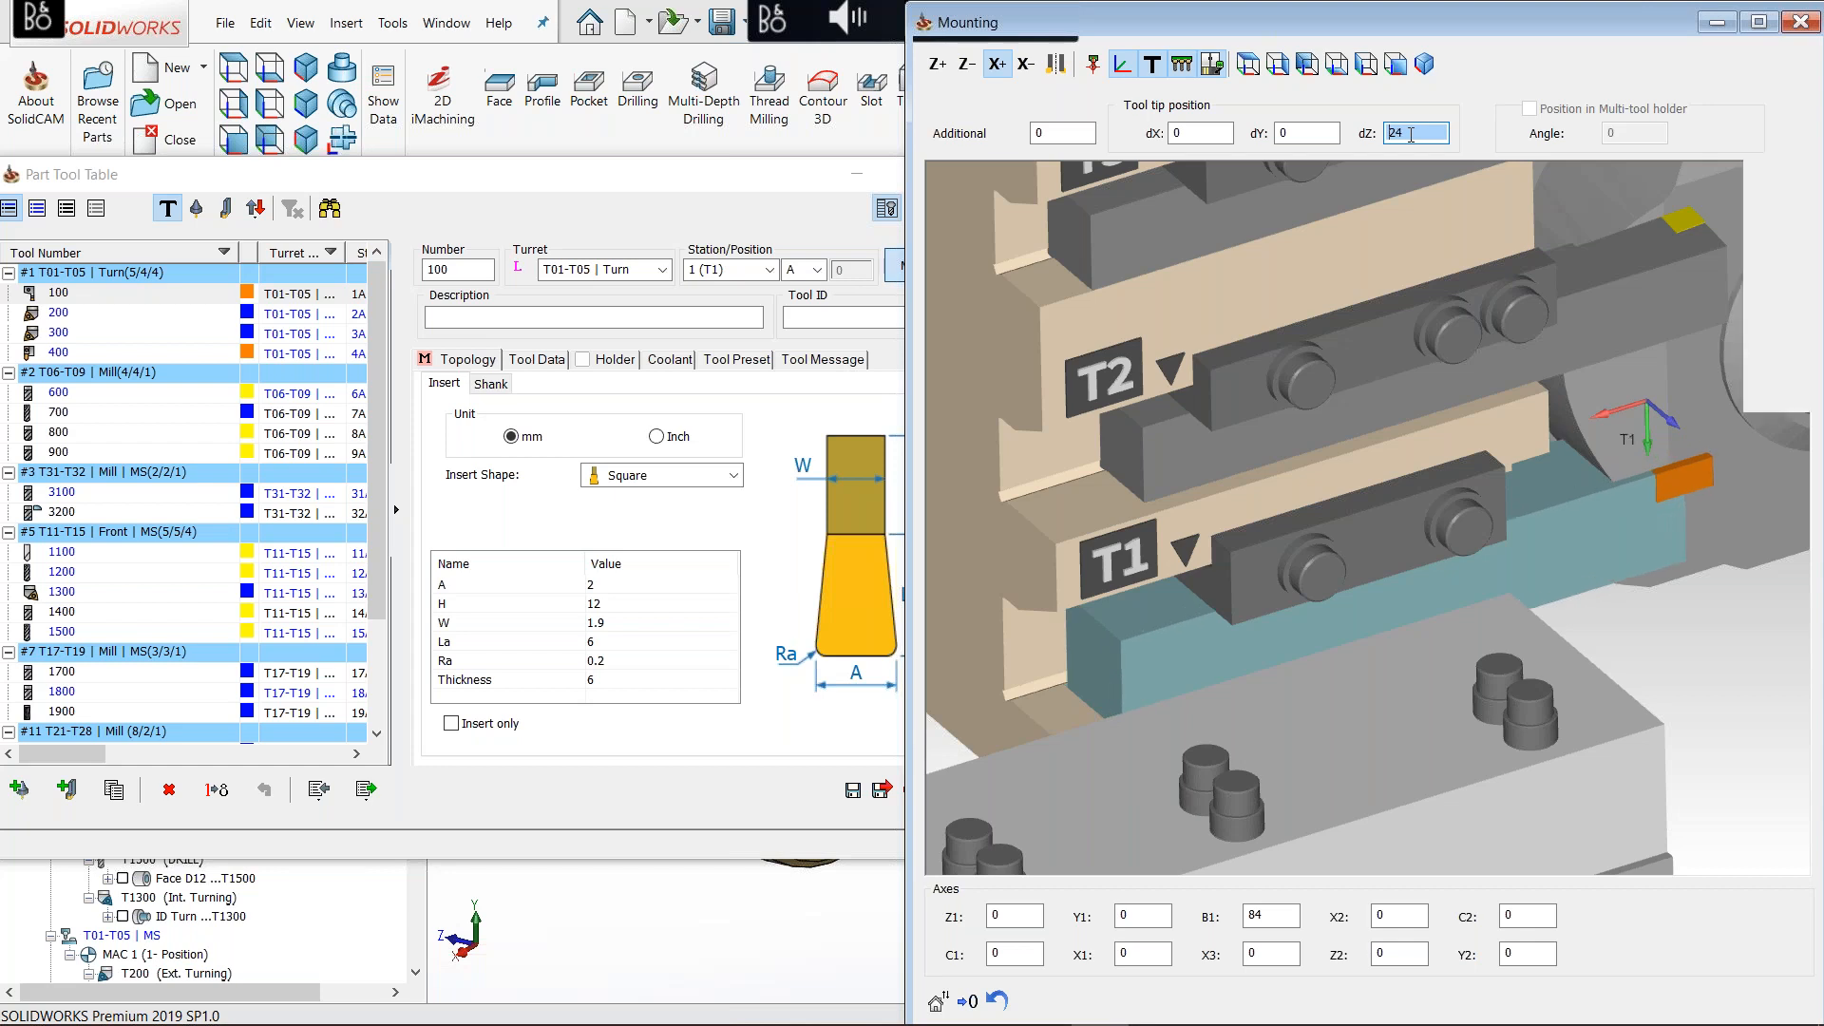
scroll(1412, 135, "down", 1)
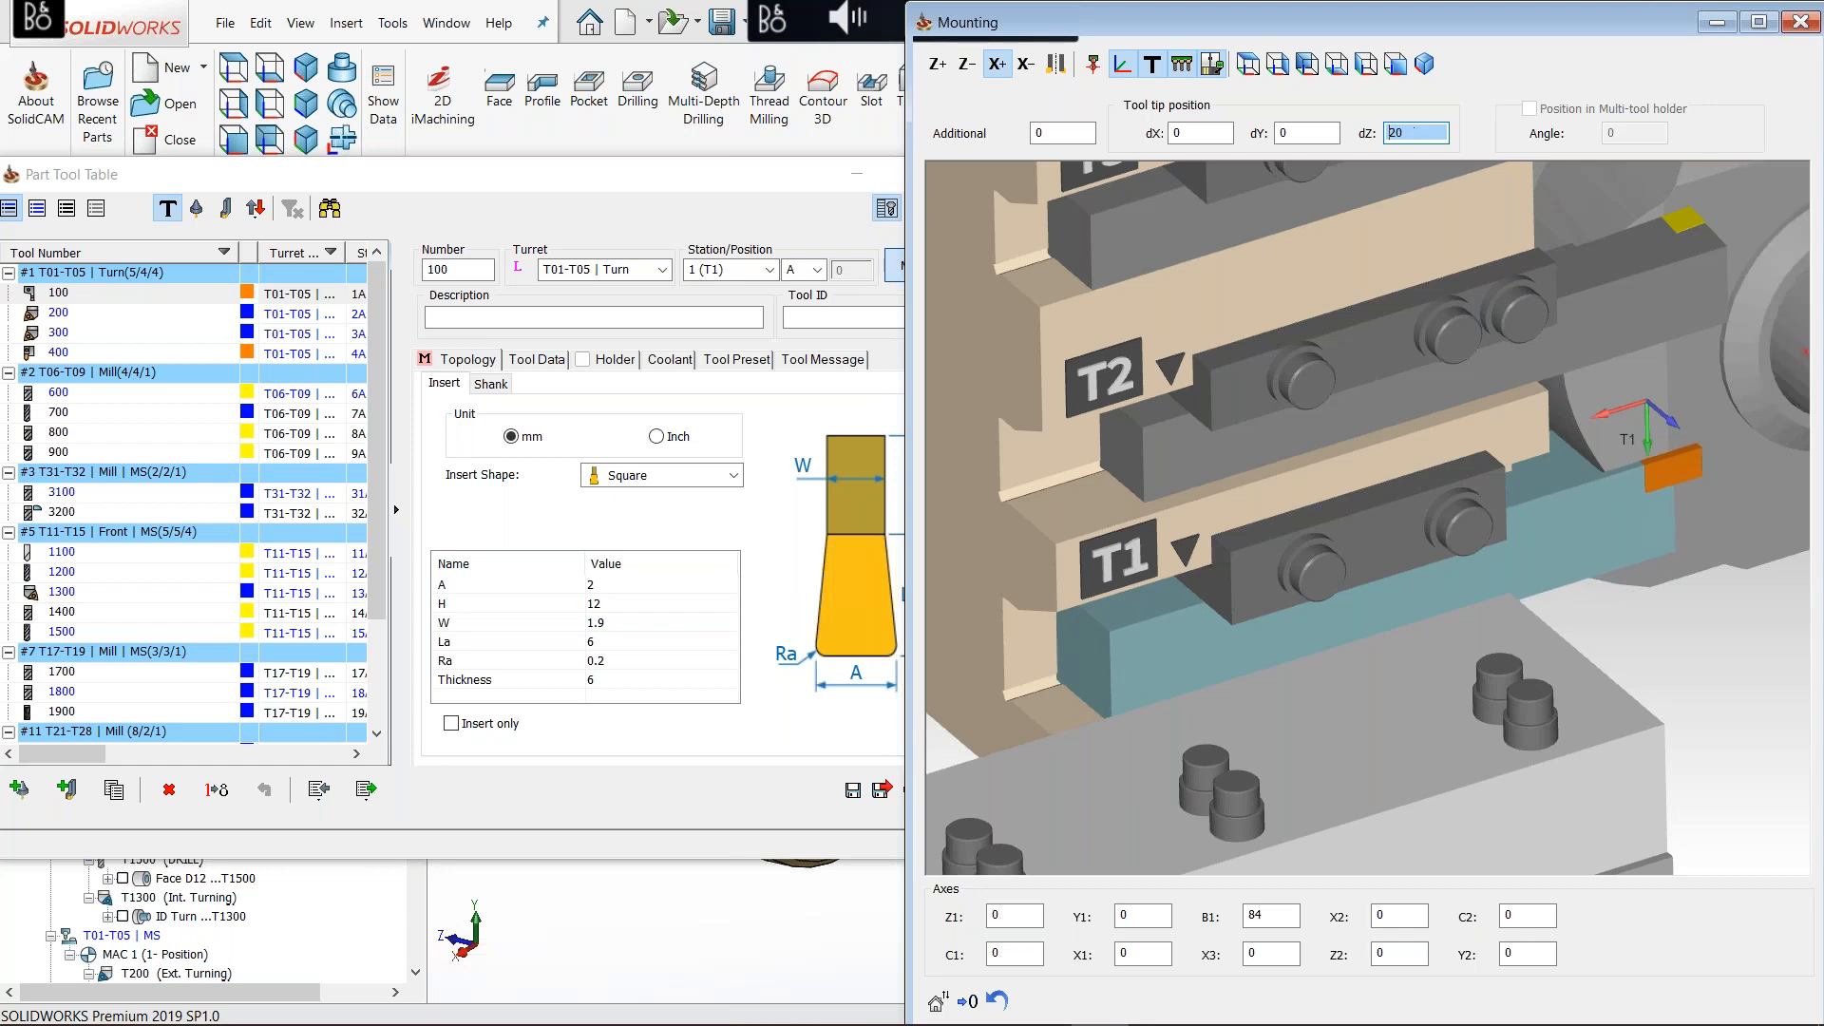
Step: Close the mounting view and the part tool table without saving the changes
left_click(1799, 23)
key("Escape")
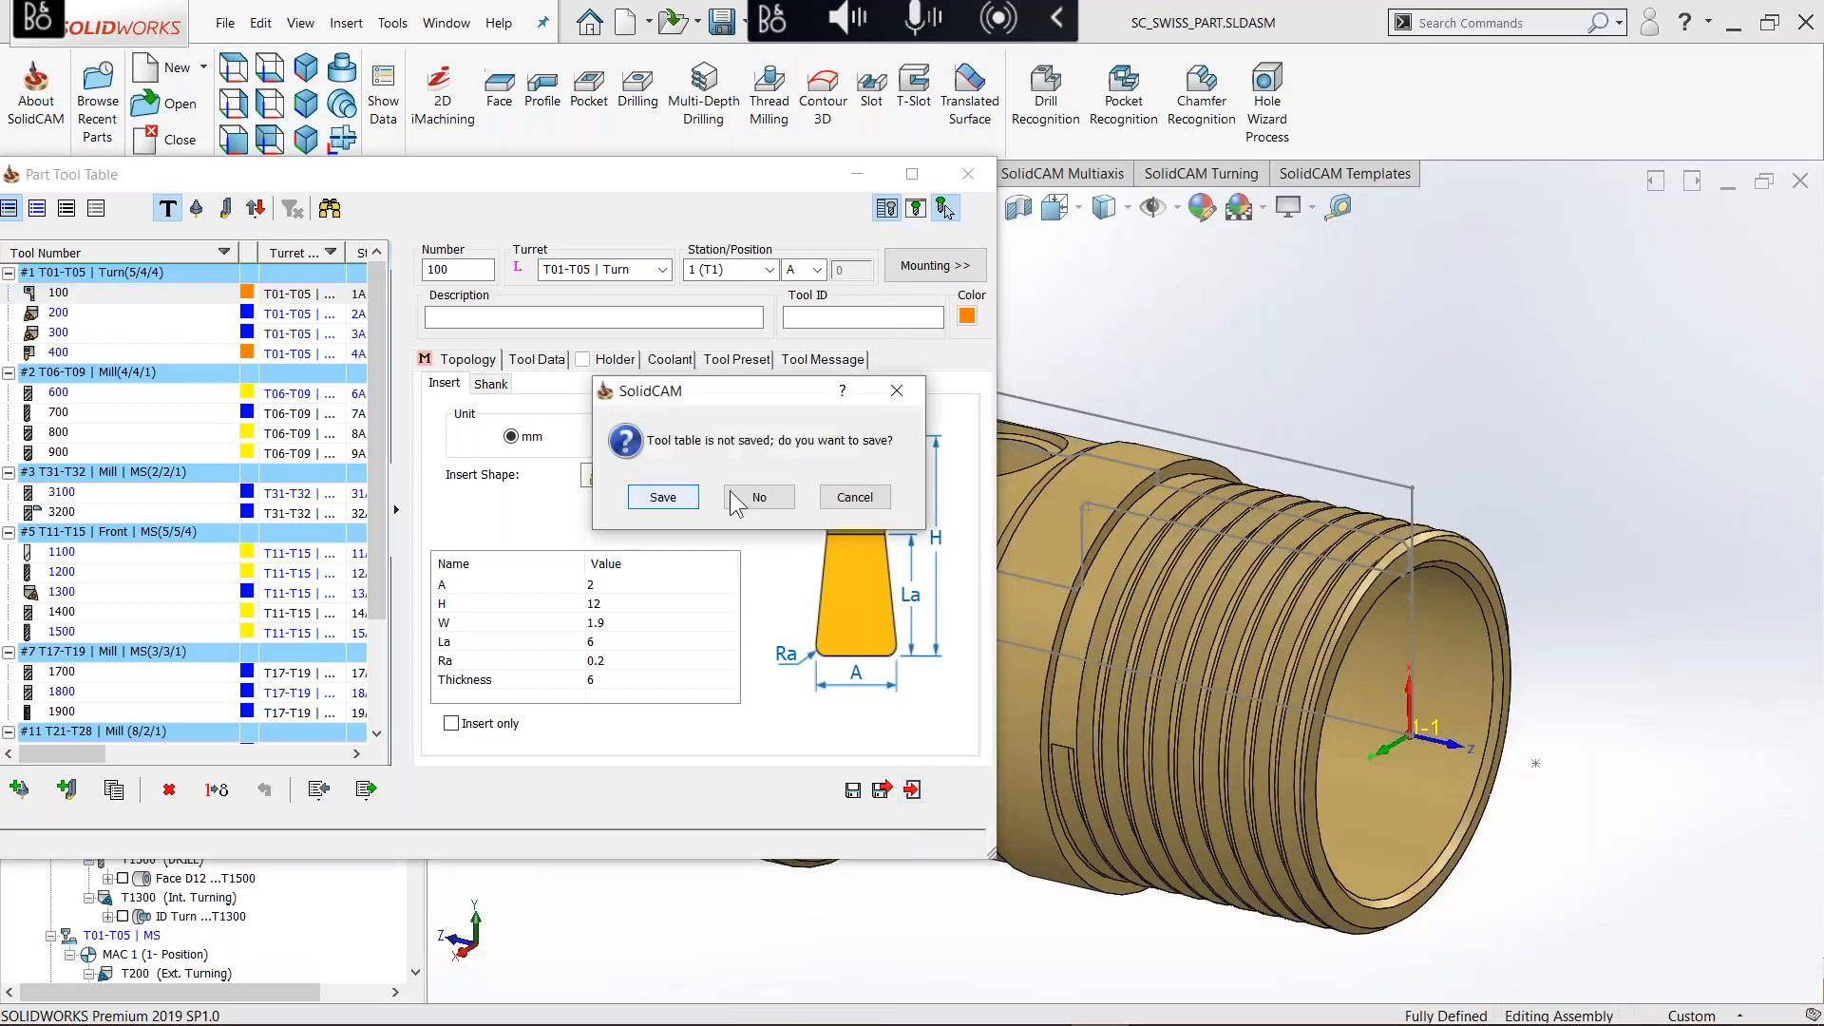
left_click(757, 497)
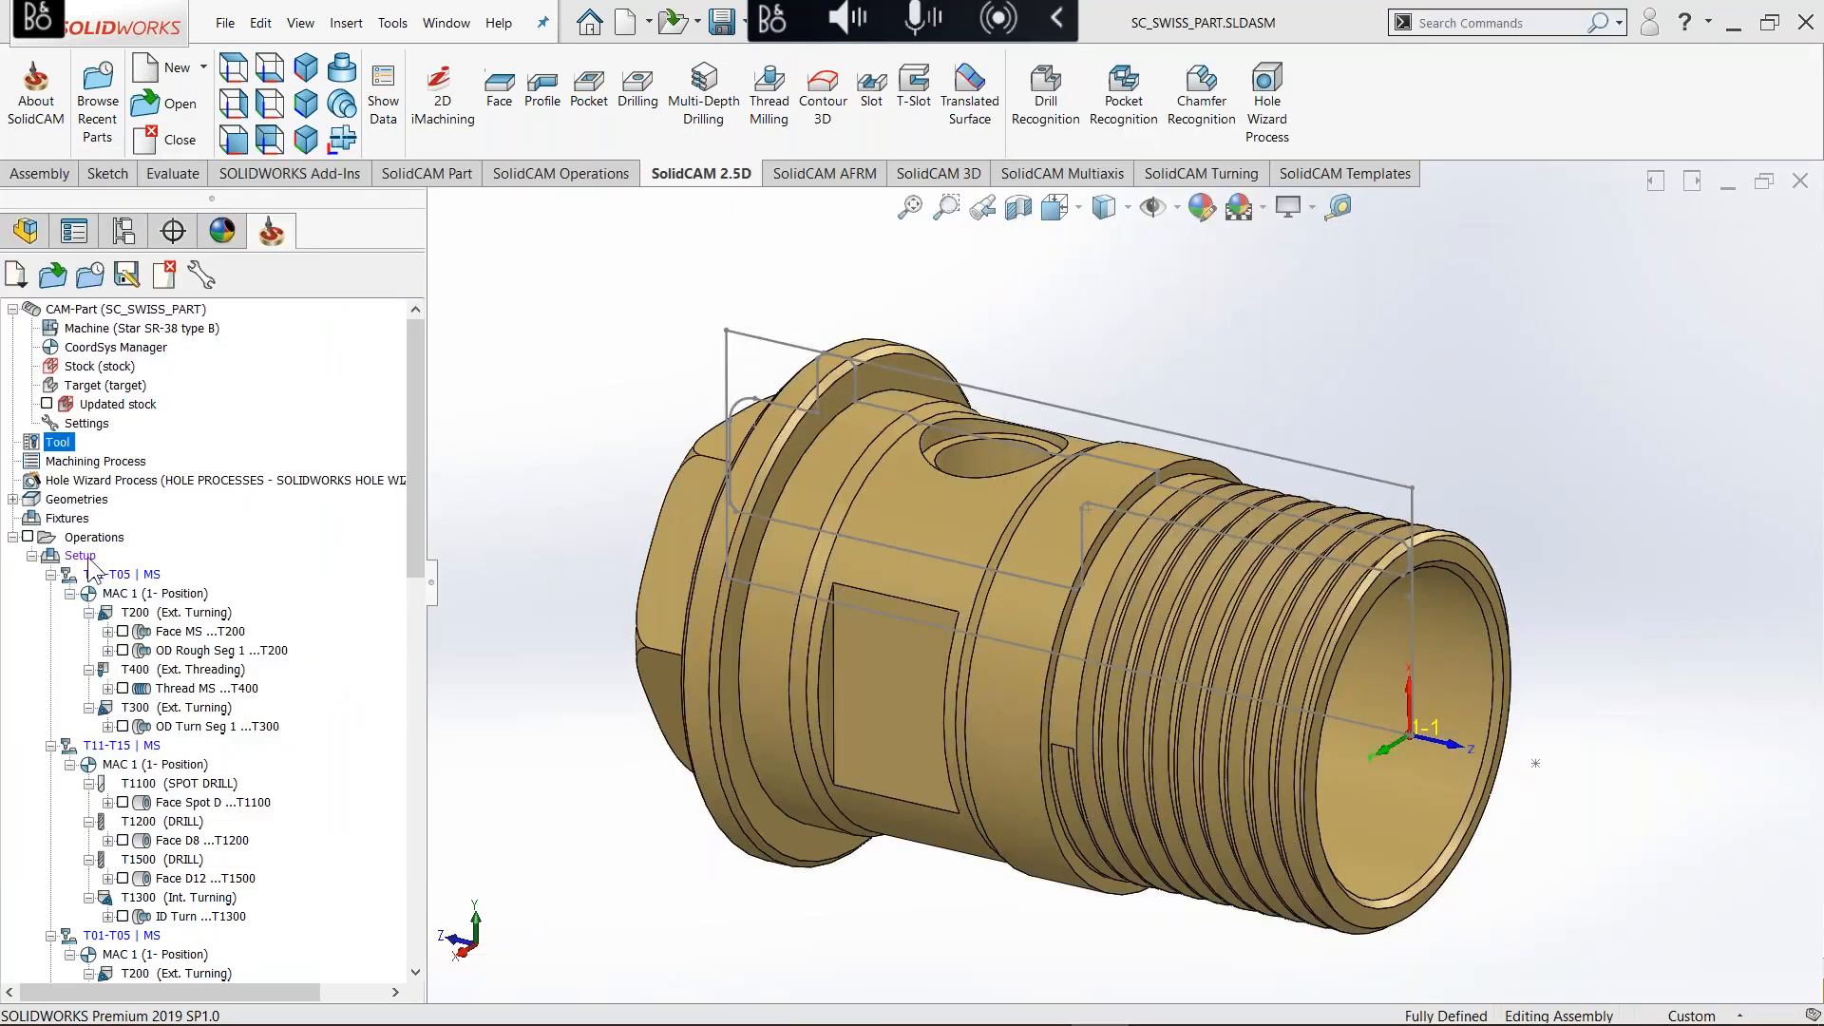
Step: Open the machine setup and examine the part between the main and back spindle stations in the machine preview
double_click(86, 556)
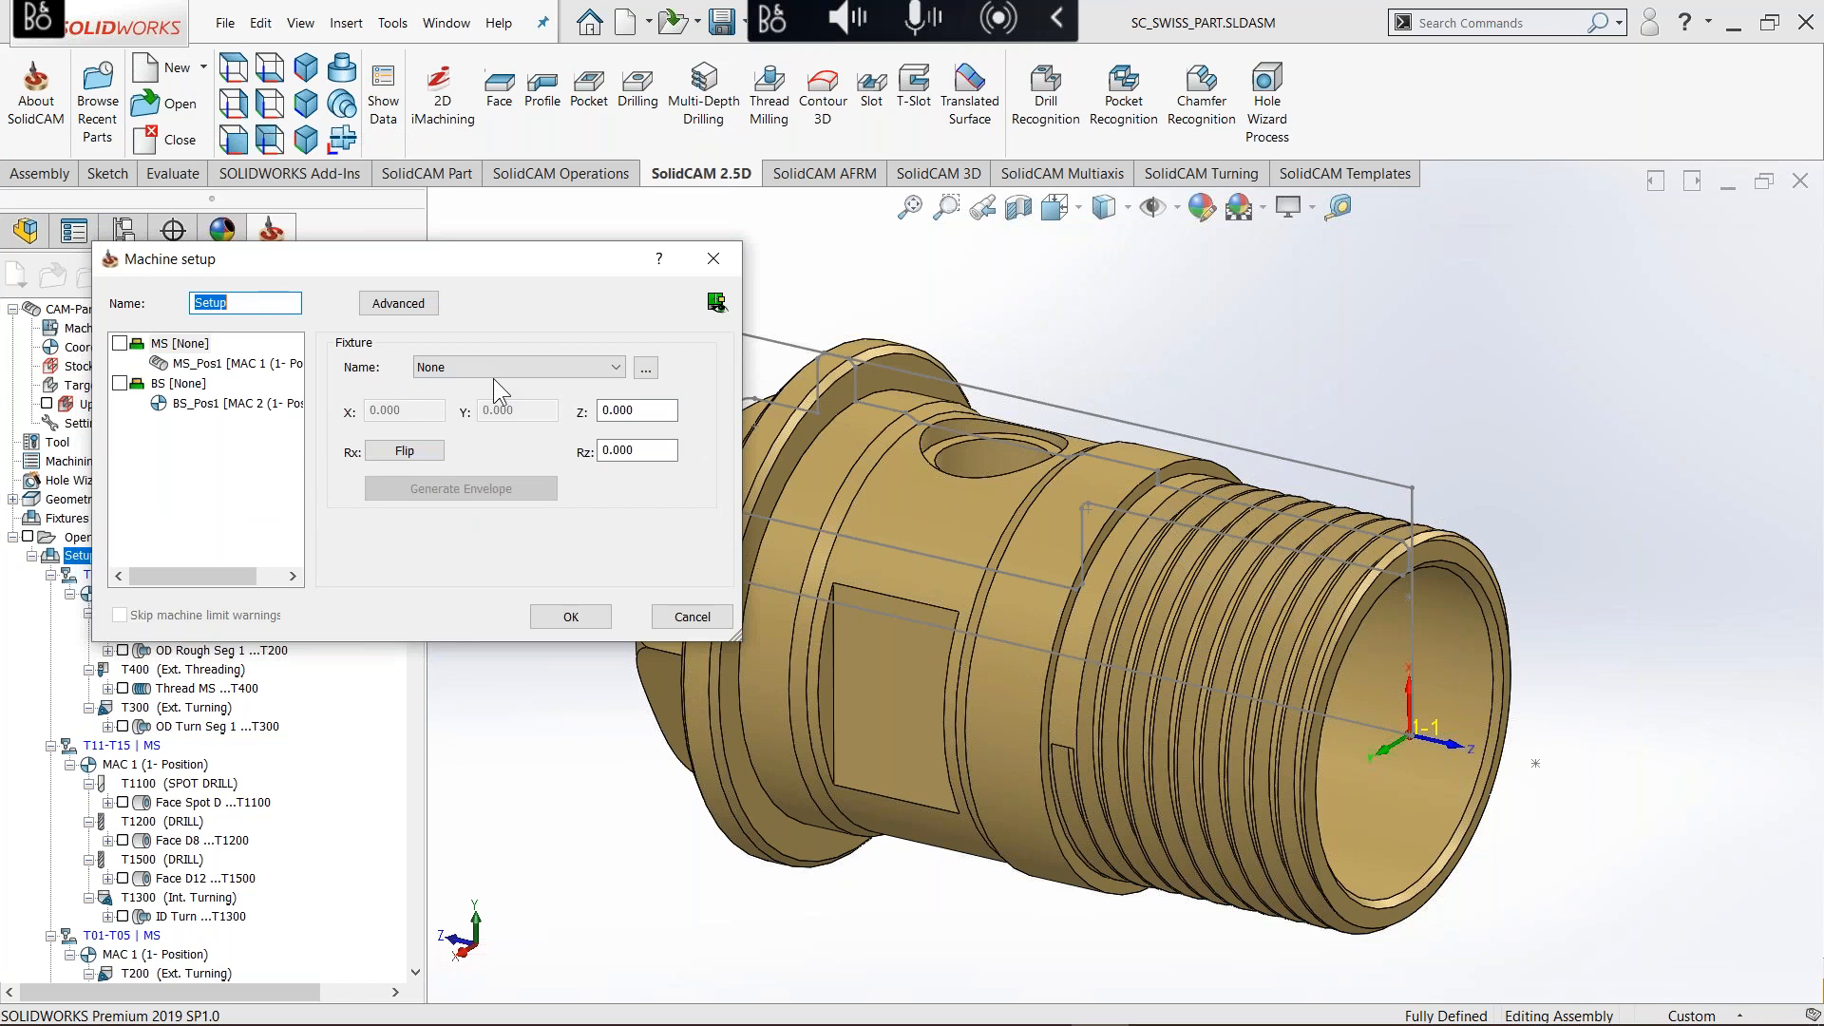
left_click(717, 302)
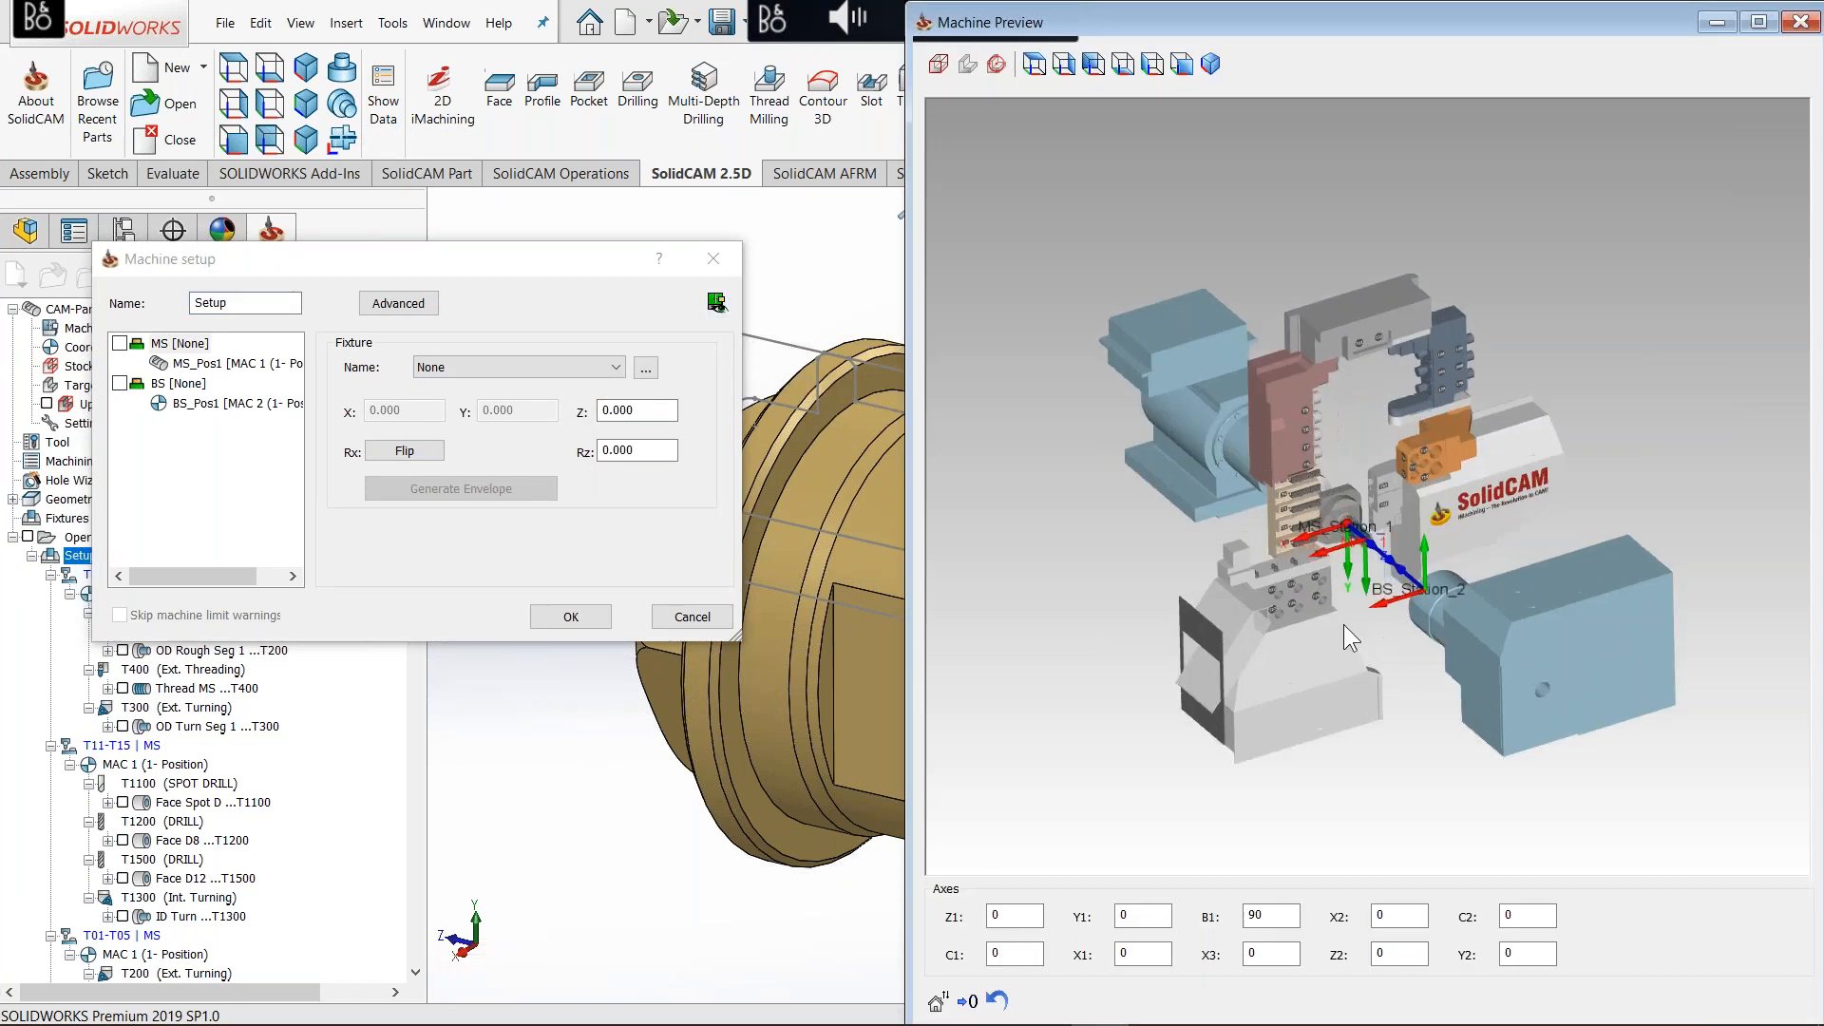
scroll(1343, 625, "up", 10)
middle_click_drag(1389, 579, 1358, 548)
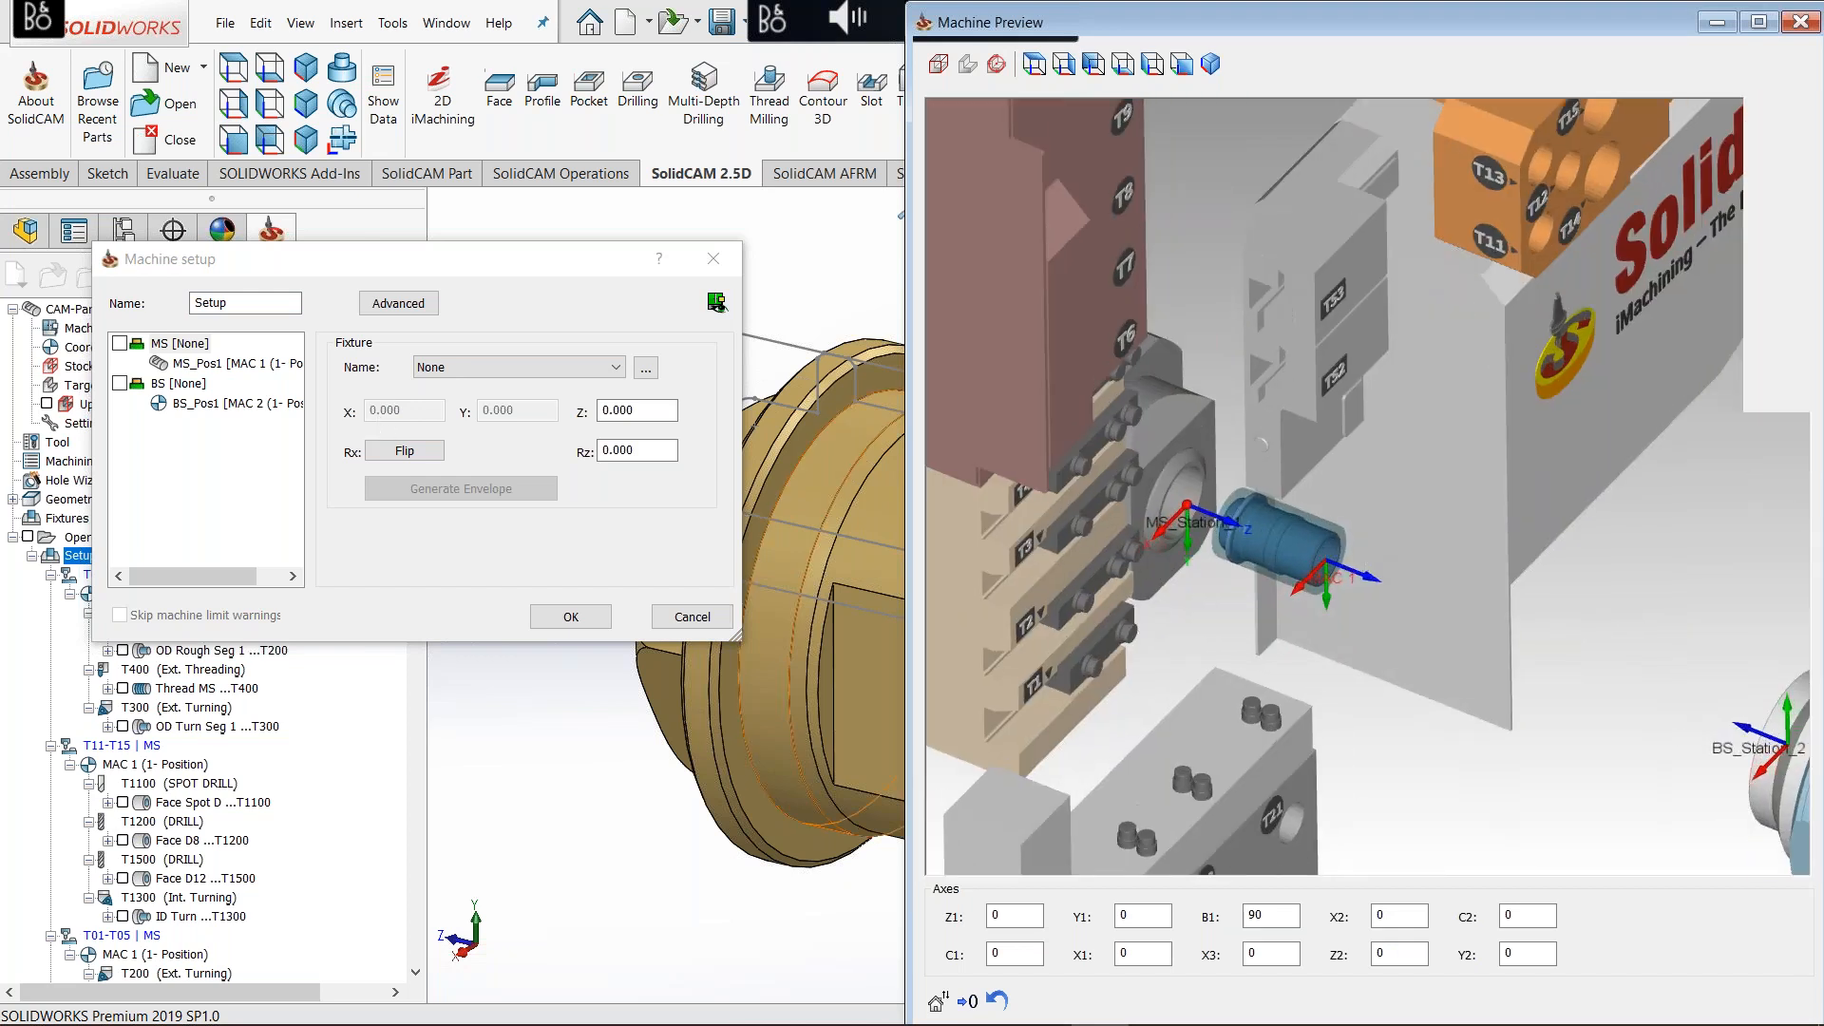
Step: Check the Z position of MS_Pos1 in the machine setup and cancel without changes
left_click(227, 363)
left_click(638, 420)
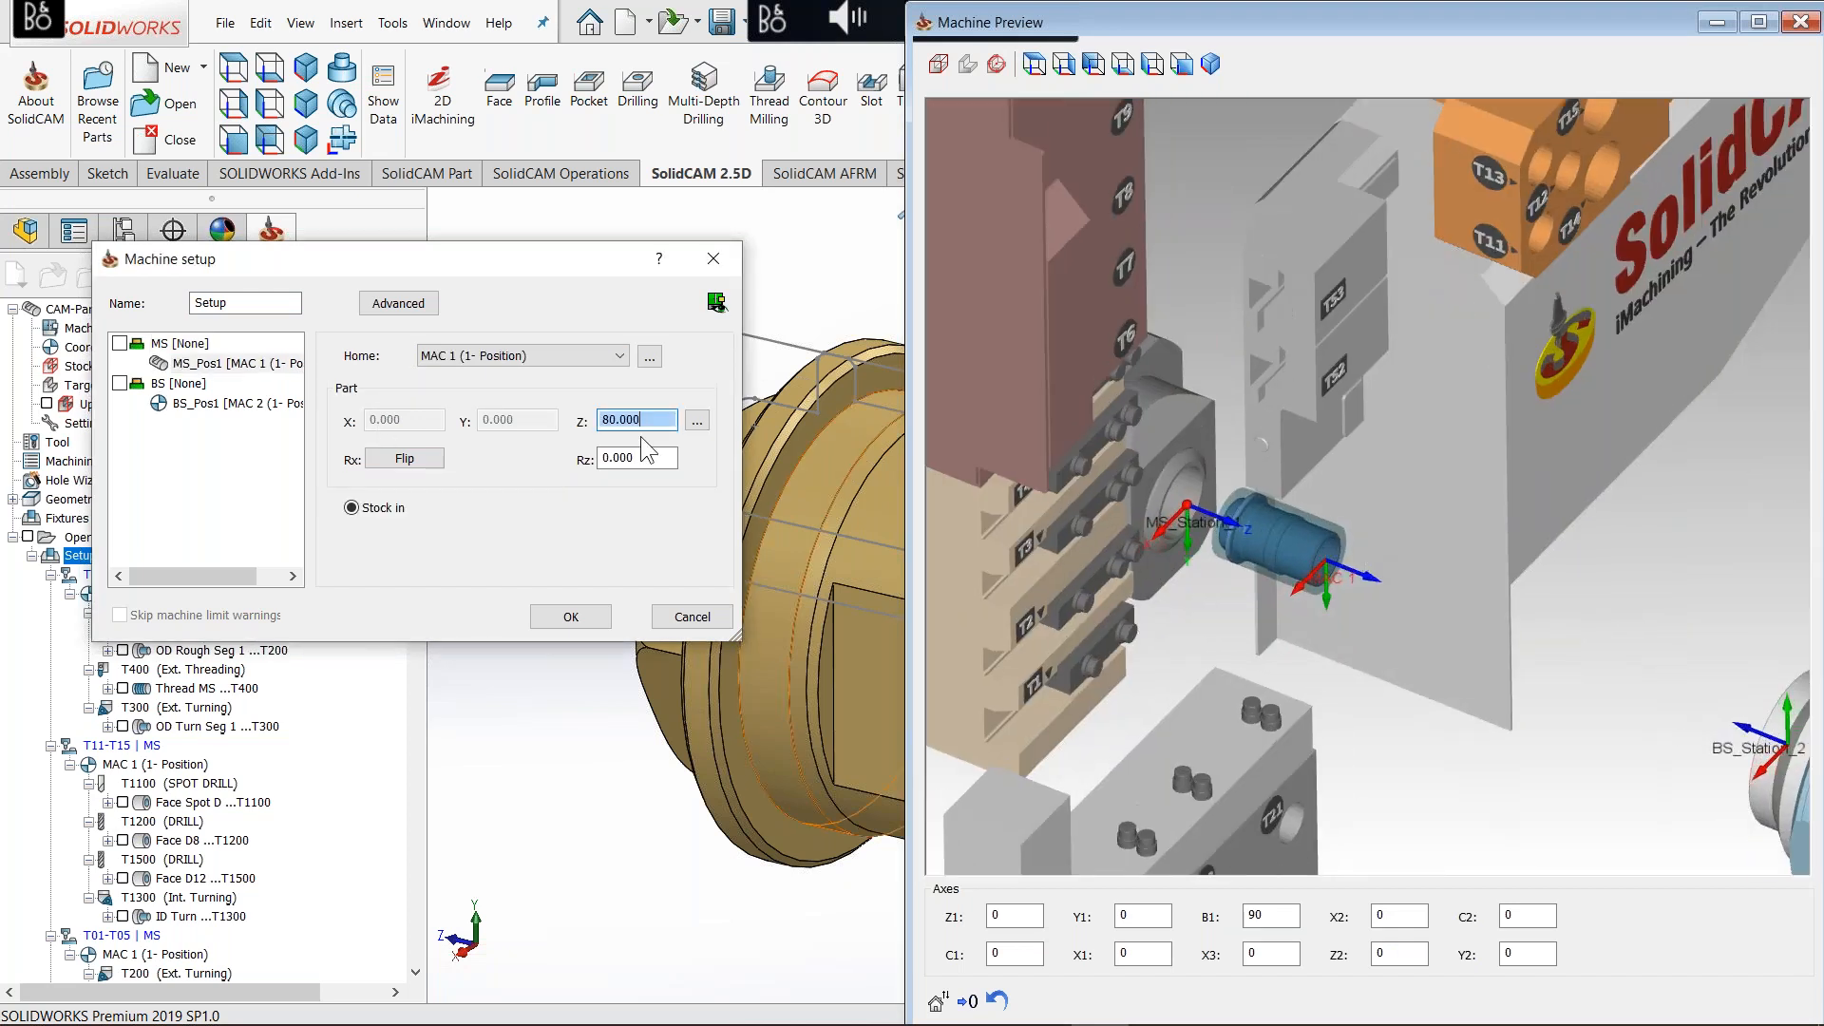
scroll(651, 419, "up", 2)
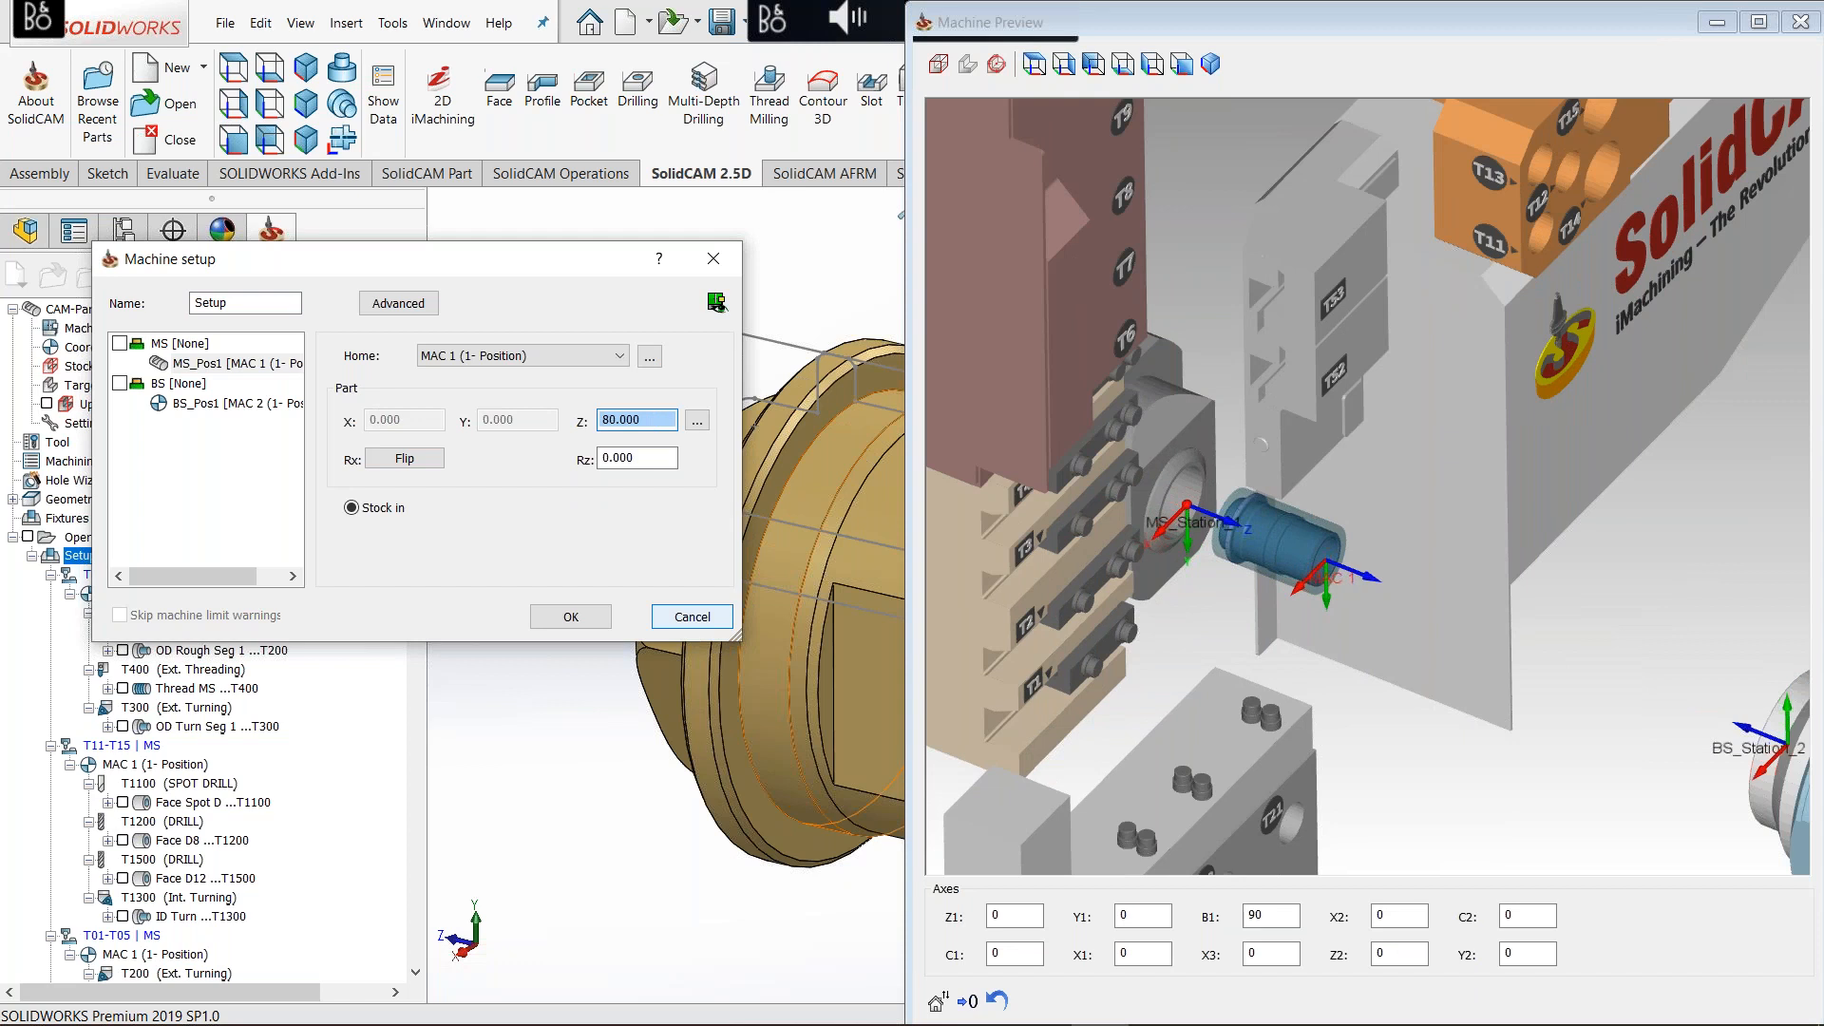
left_click(692, 617)
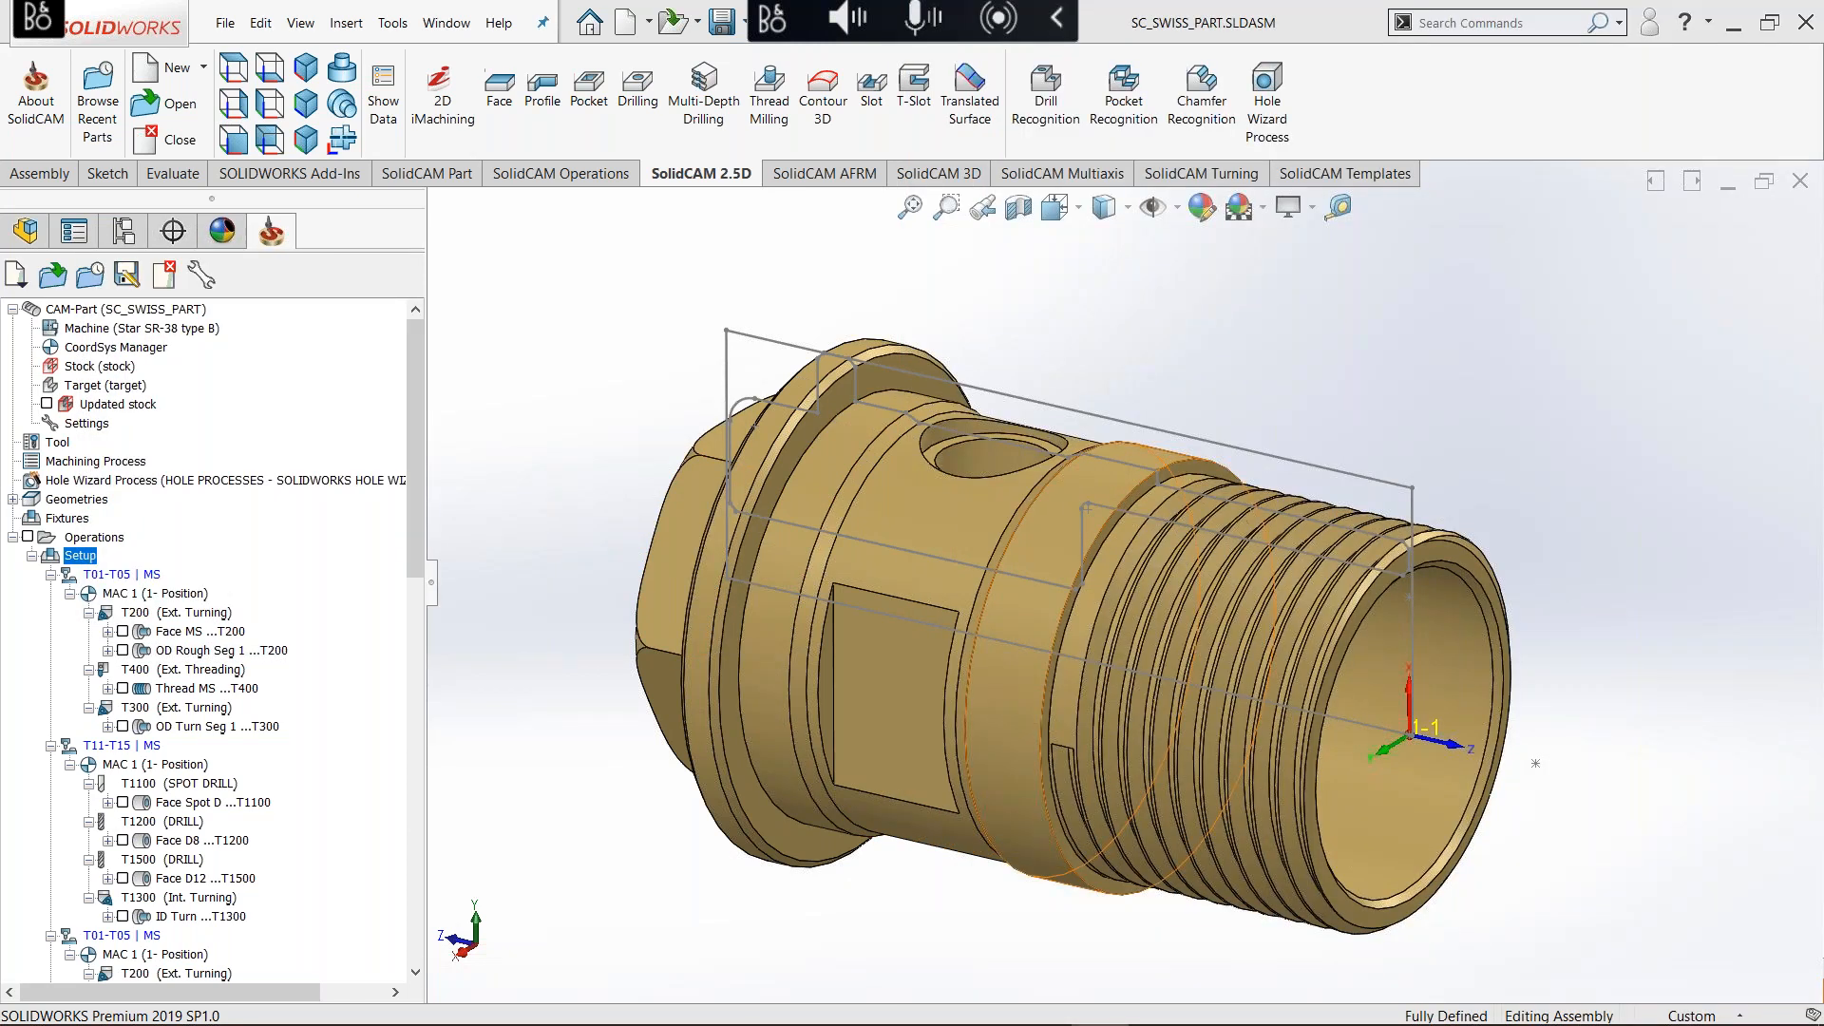
Step: Show the toolpath of the Open Pocket MS operation with tool T3100 on the model, and hide it again
scroll(1159, 722, "down", 2)
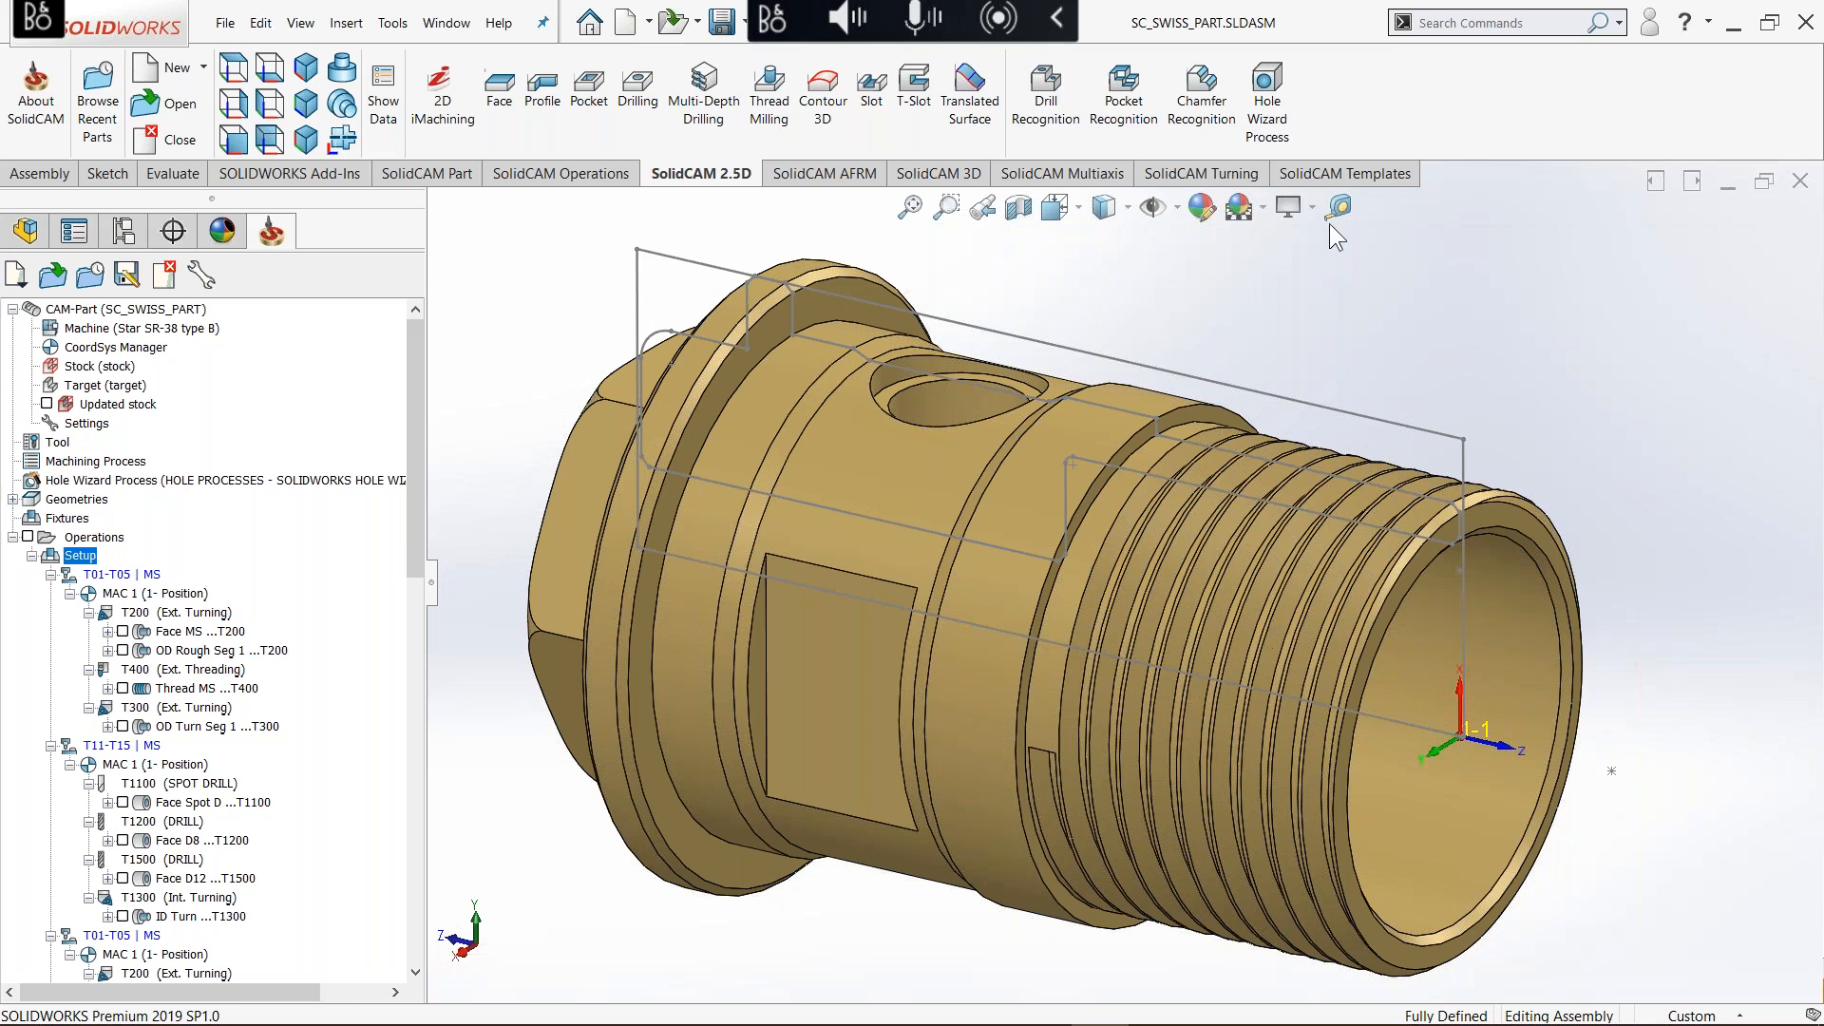
left_click_drag(414, 464, 416, 713)
scroll(259, 744, "down", 3)
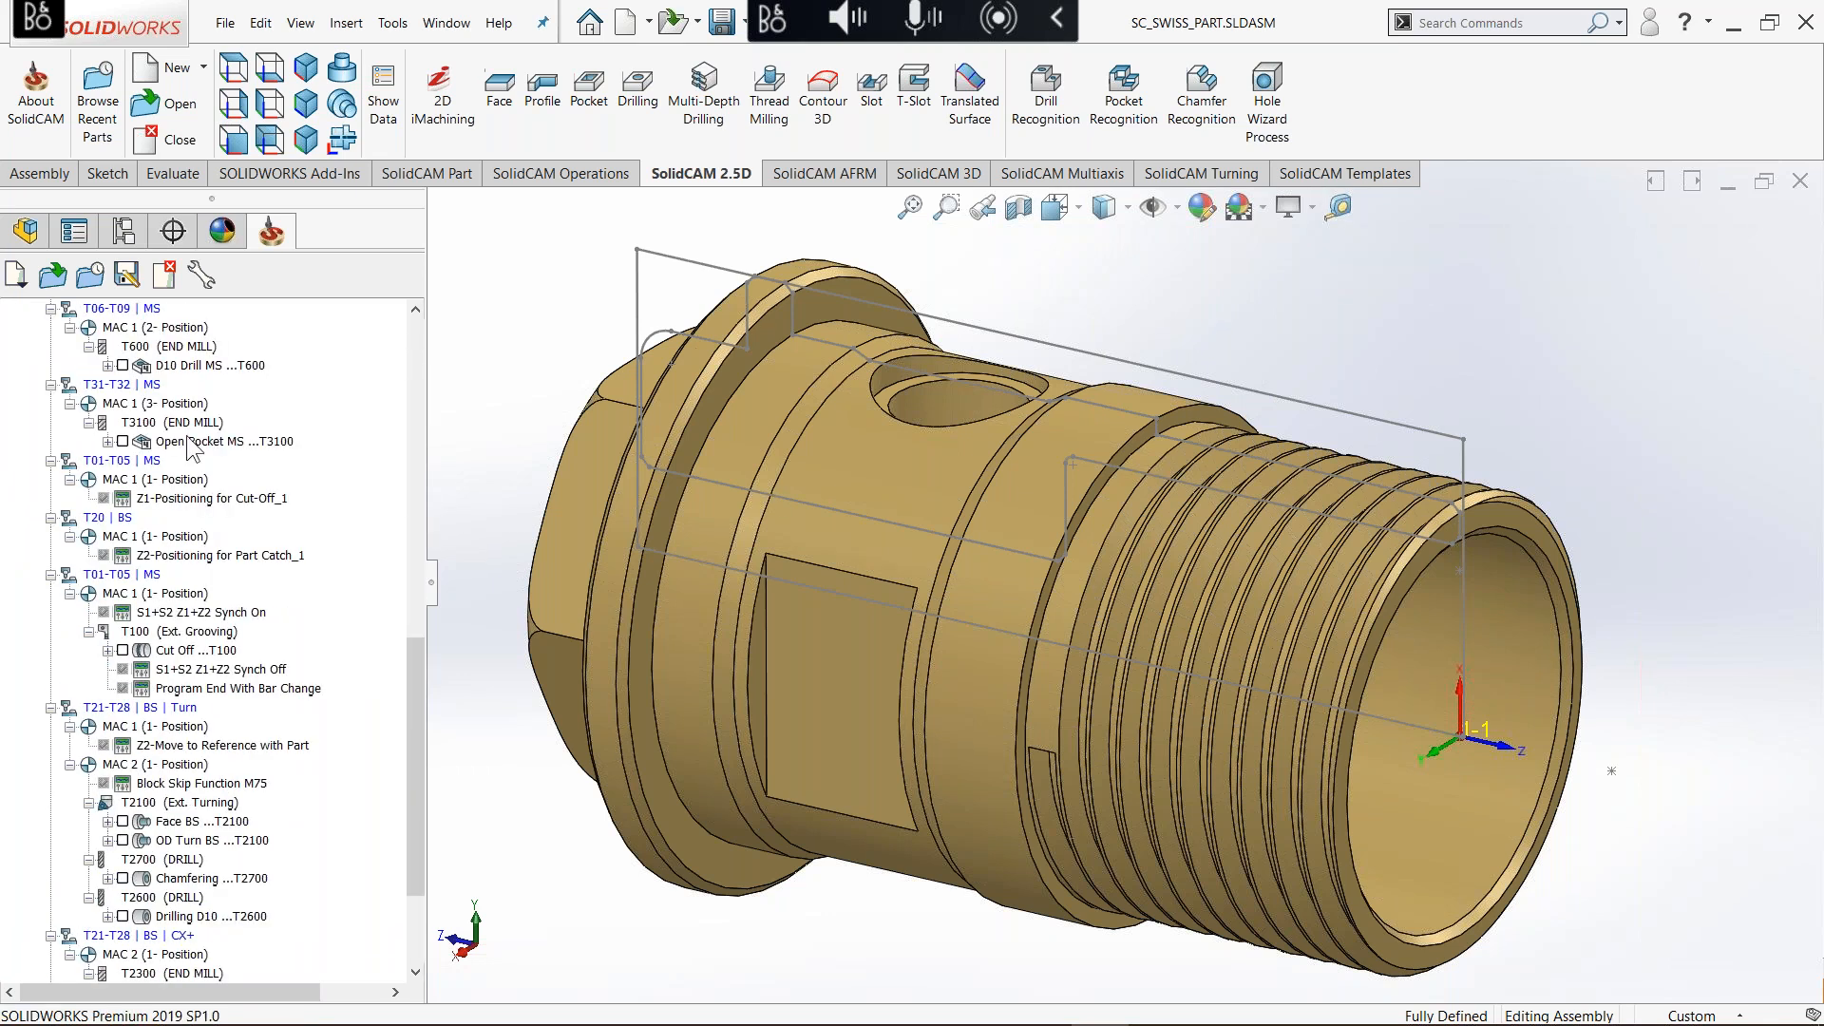
left_click(123, 441)
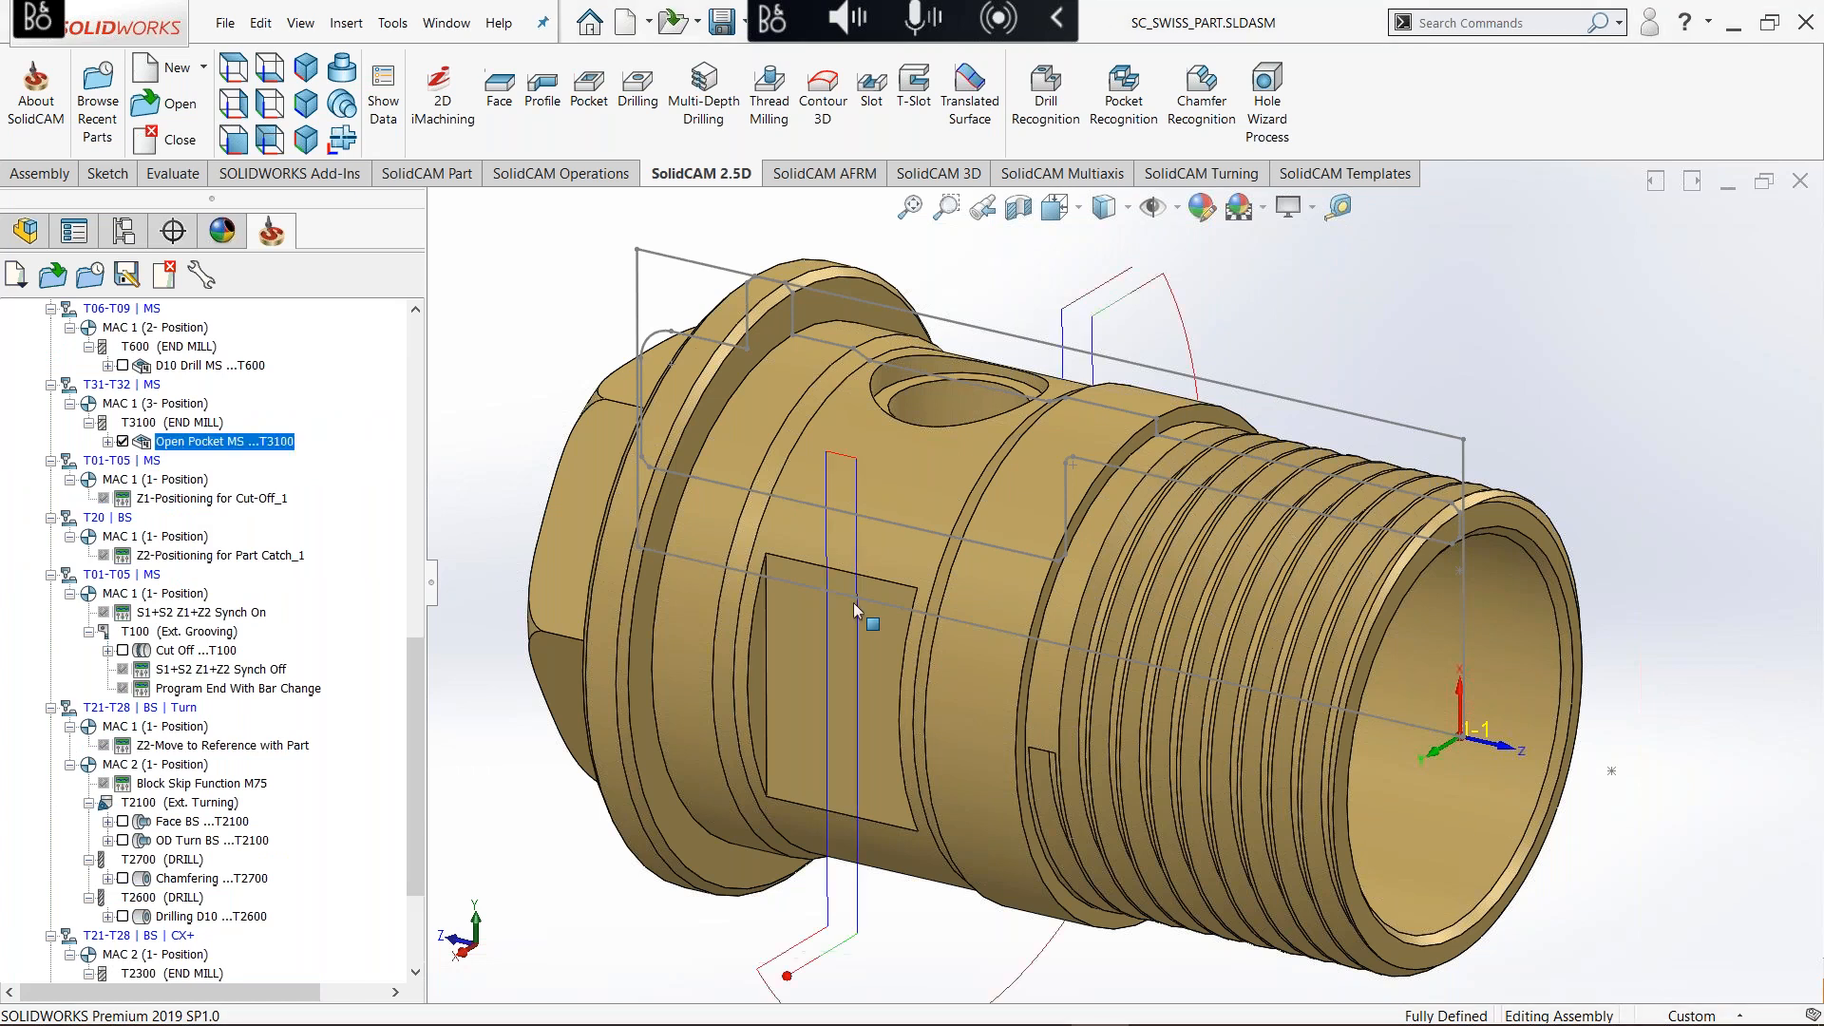
middle_click_drag(853, 602, 988, 632)
left_click(123, 441)
Step: Show the toolpath of the D10 Drill MS operation with tool T600 around the cross hole
left_click(123, 364)
middle_click_drag(1102, 494, 1160, 565)
scroll(142, 364, "up", 1)
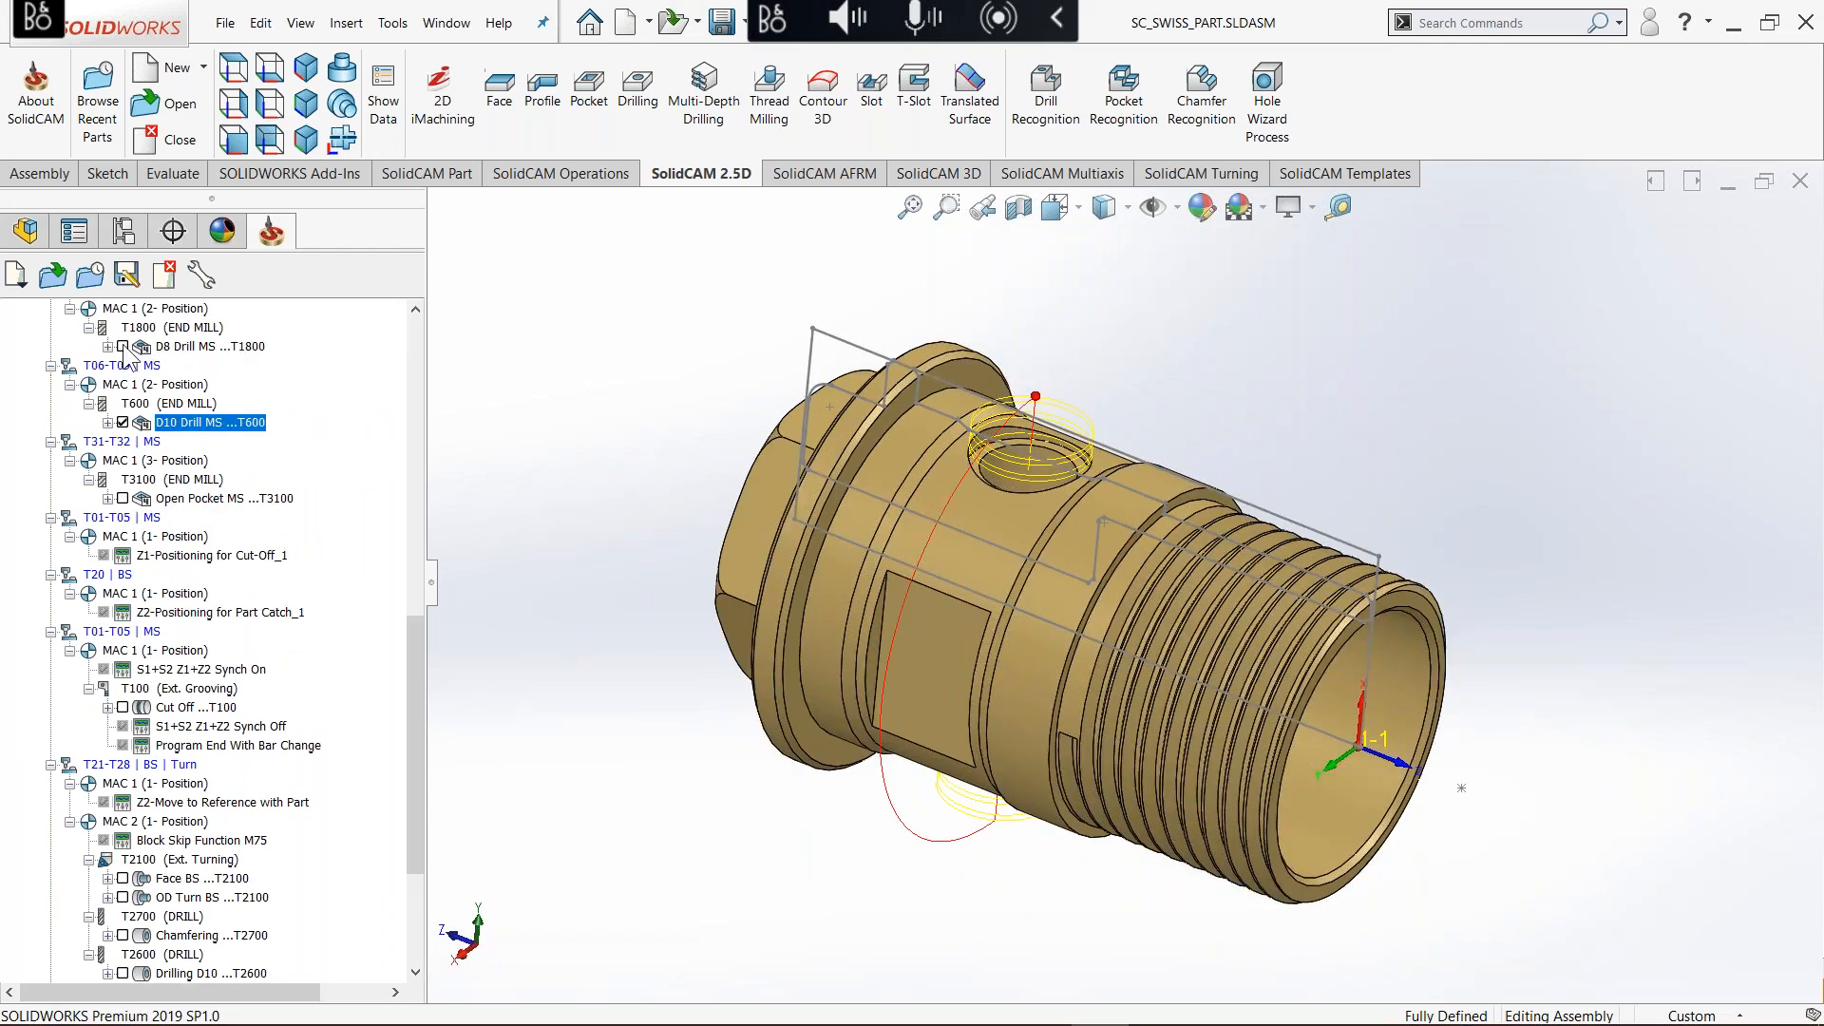
left_click(123, 346)
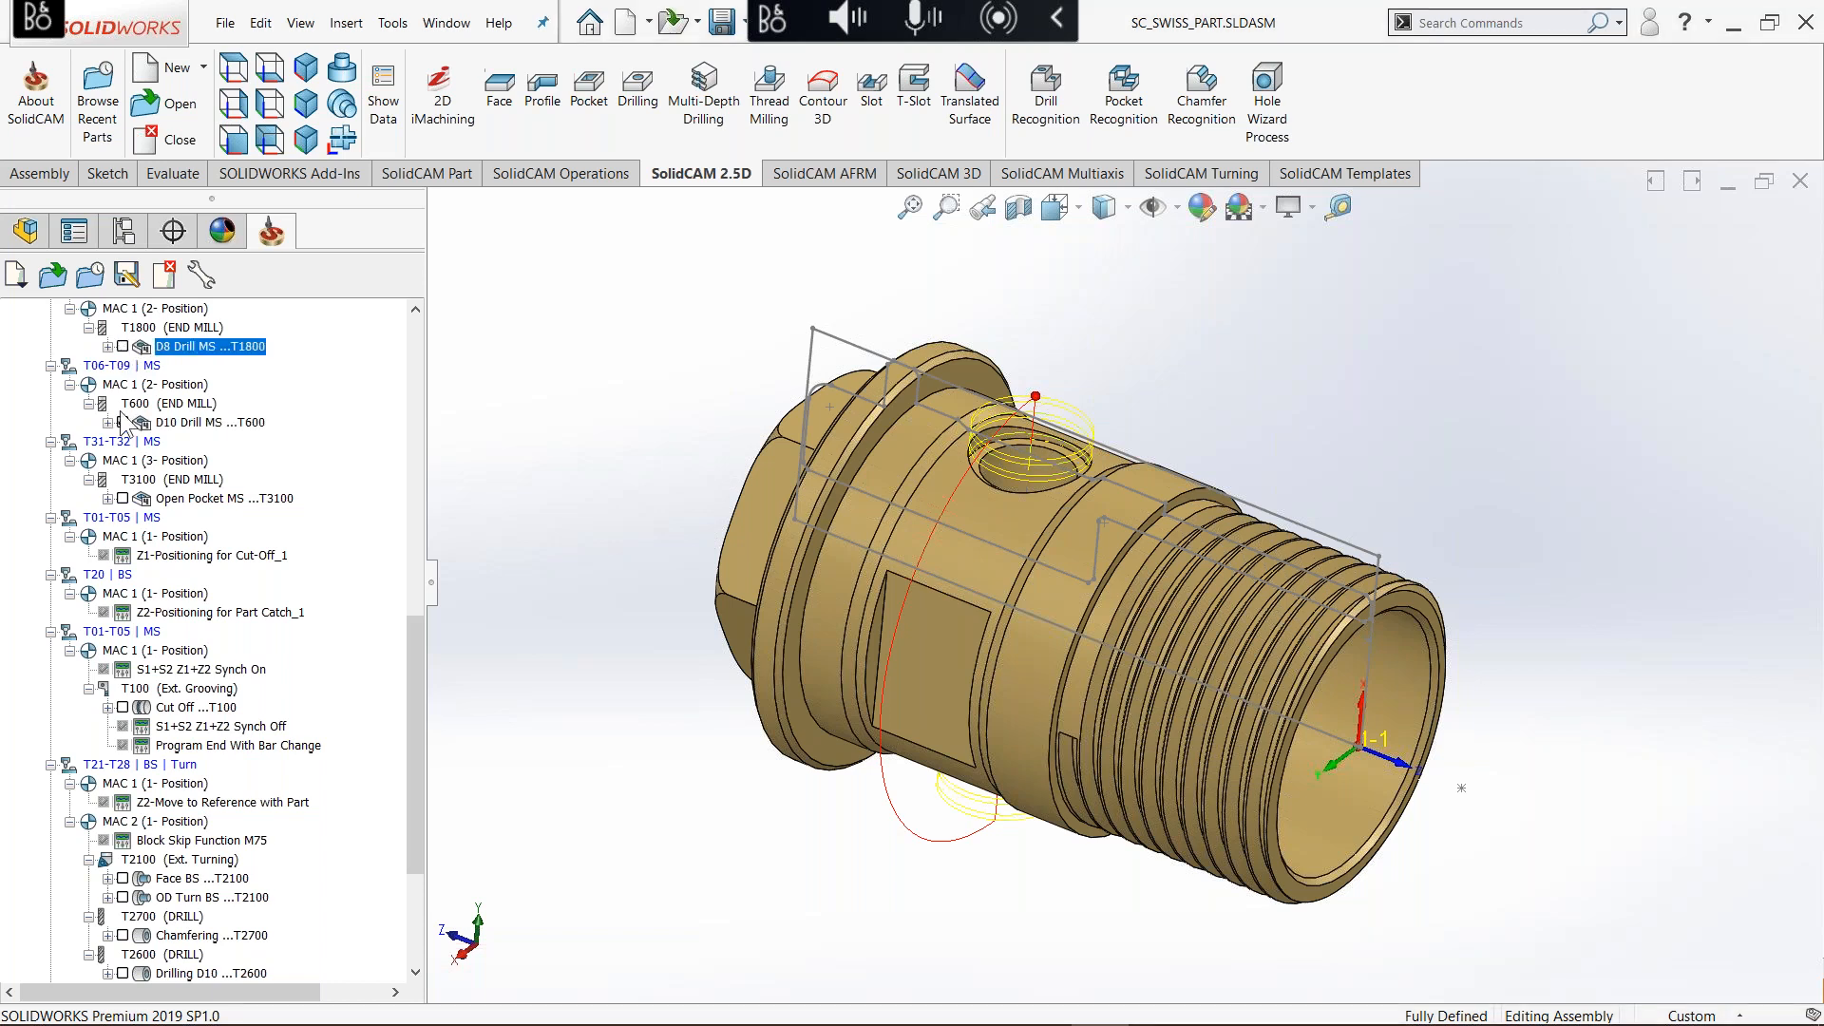
left_click(189, 425)
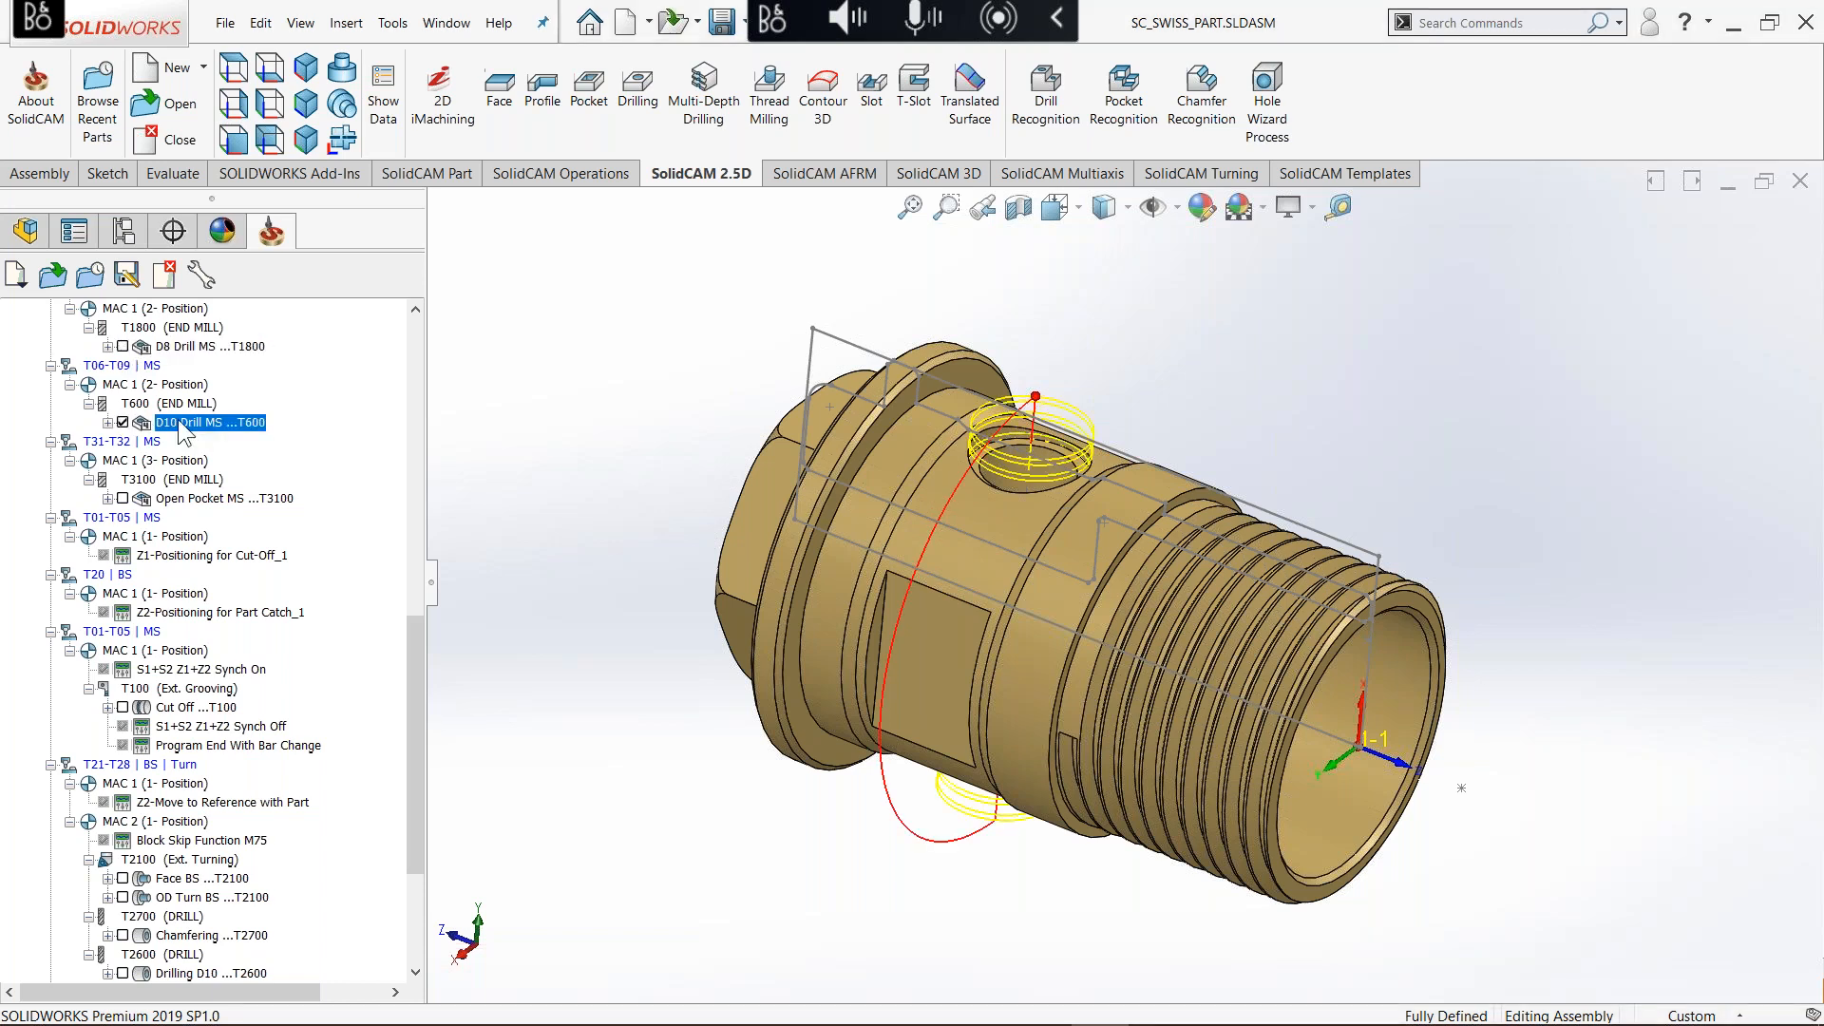
Step: Open the D10 Drill MS operation and examine the part beside the T6–T9 stations in its machine preview
double_click(178, 419)
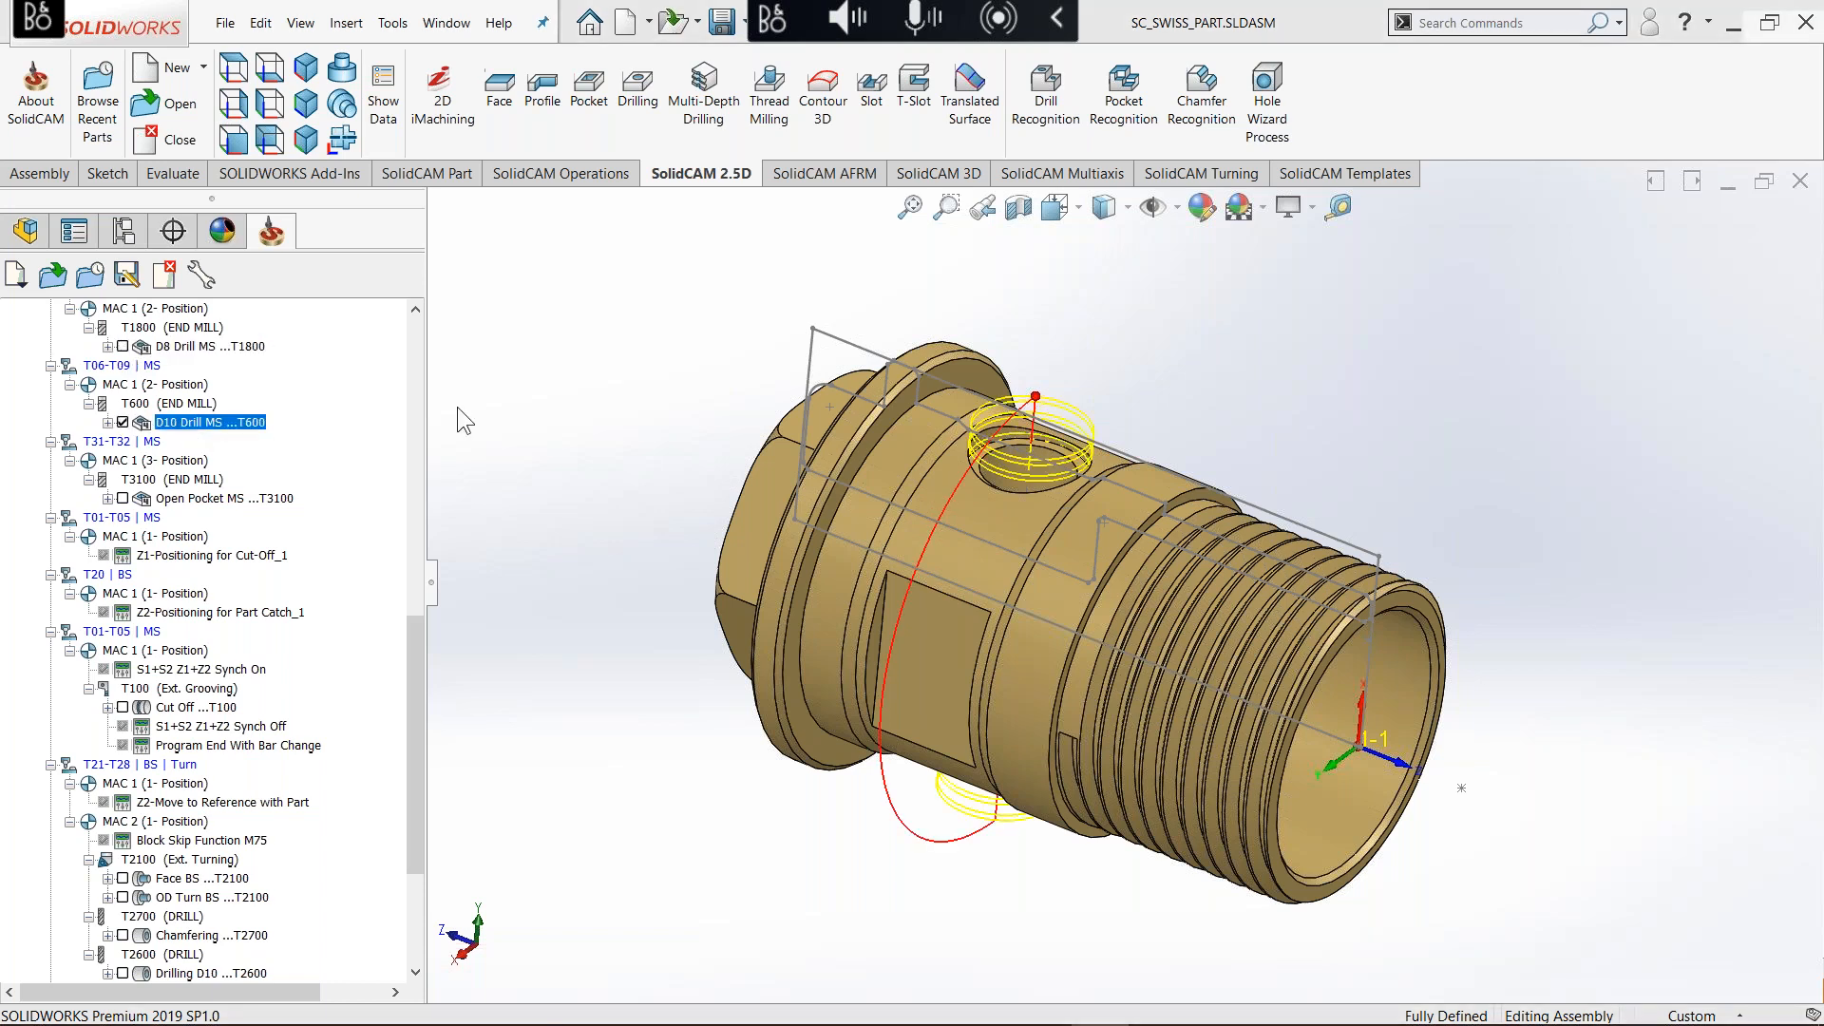
left_click(802, 246)
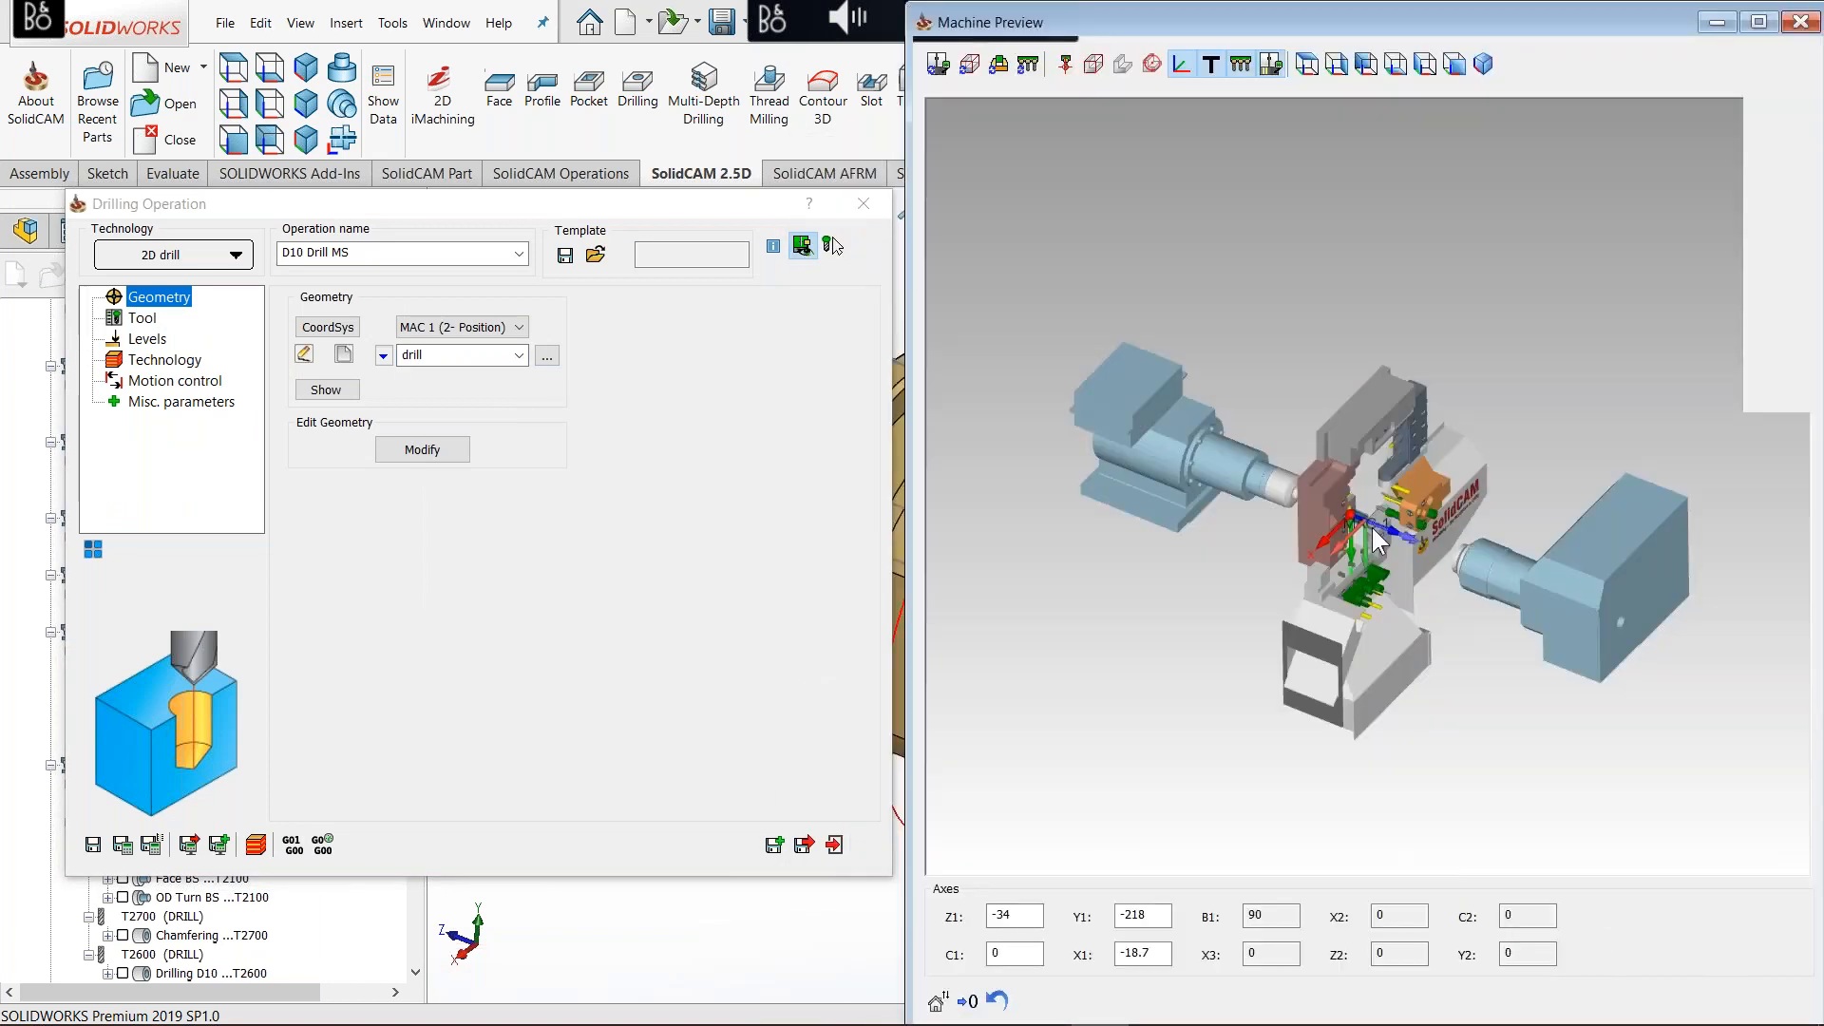
scroll(1374, 530, "up", 10)
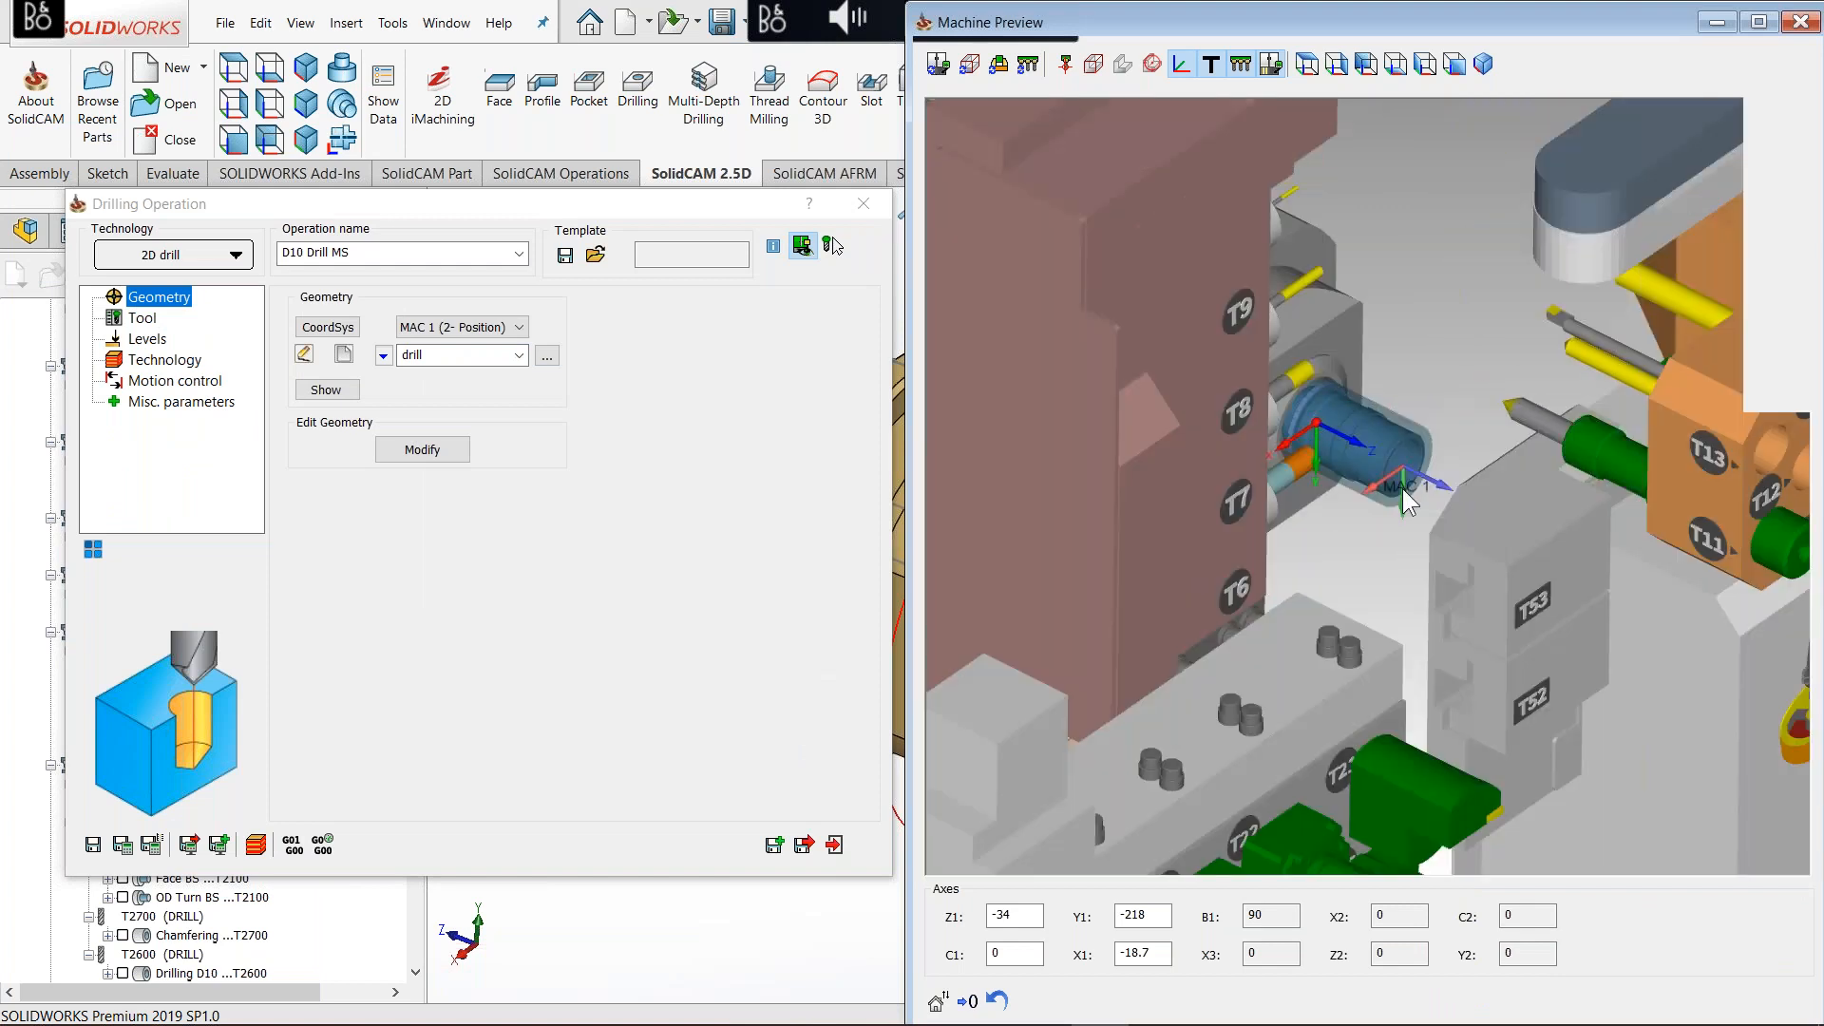
scroll(1376, 466, "up", 5)
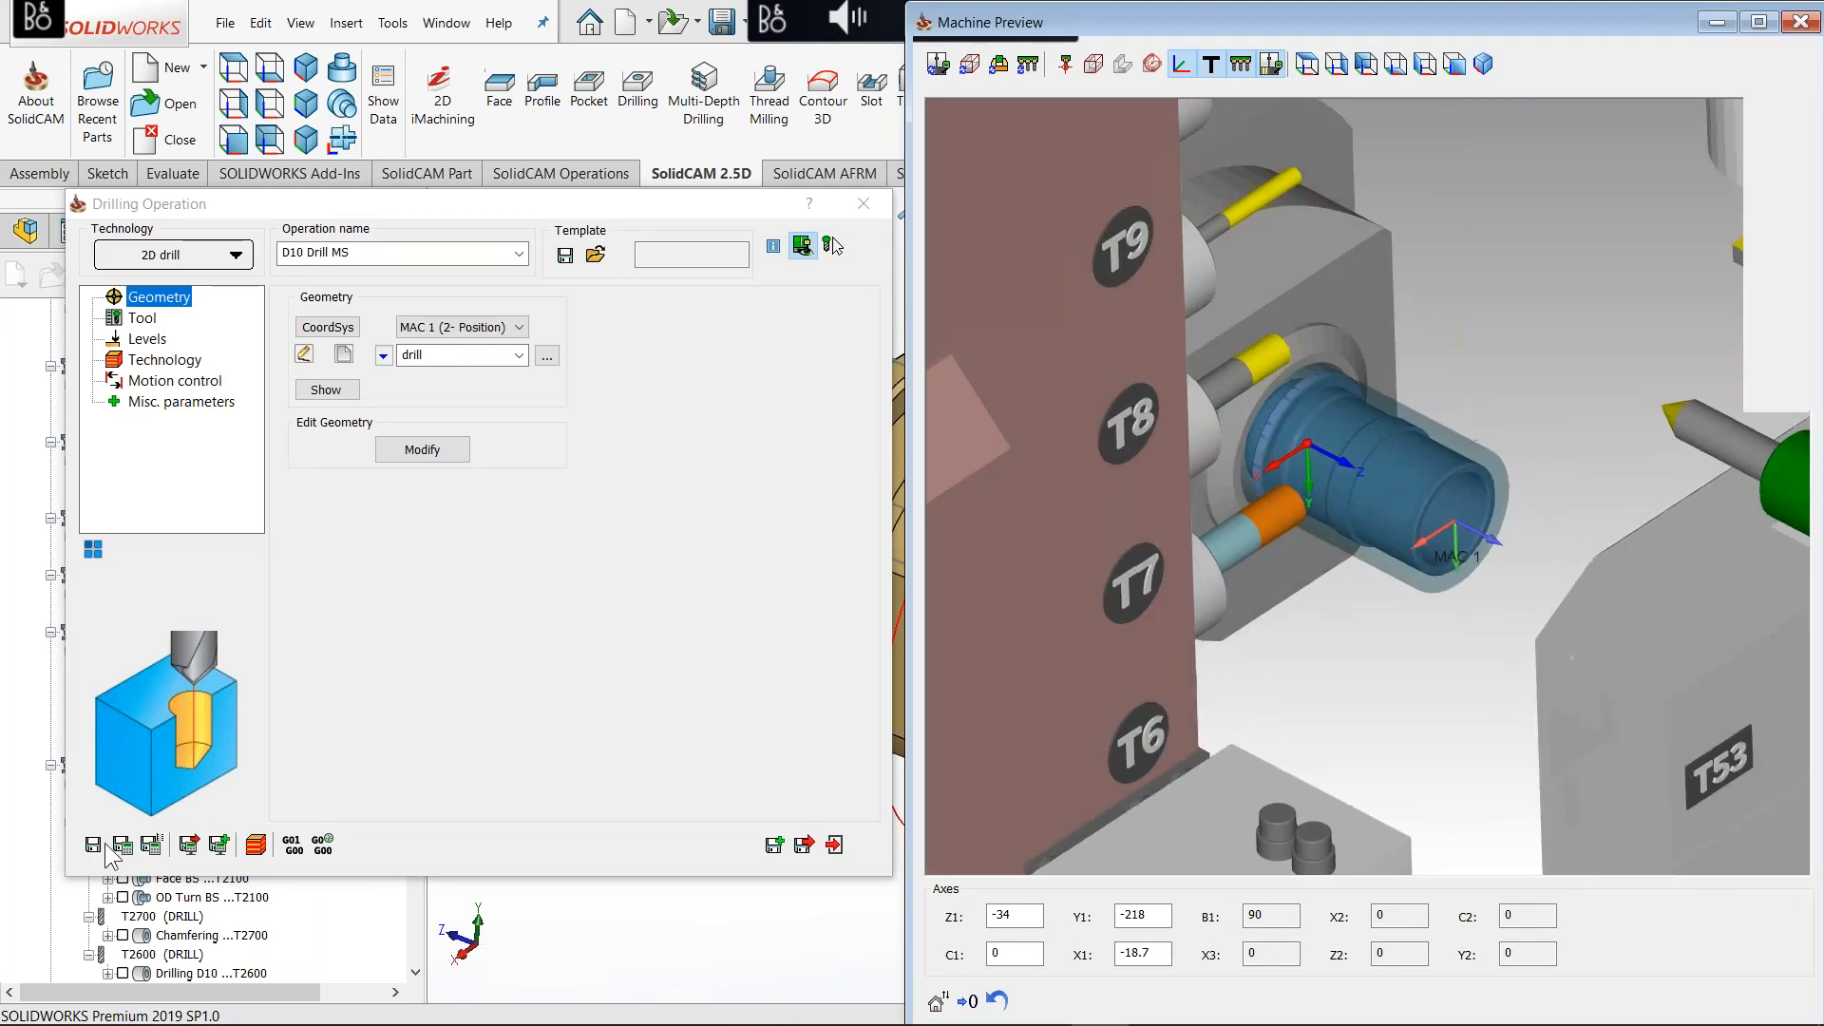
Step: Review the tool data of the D10 Drill MS operation and examine tool 600 against the part from several angles
left_click(623, 589)
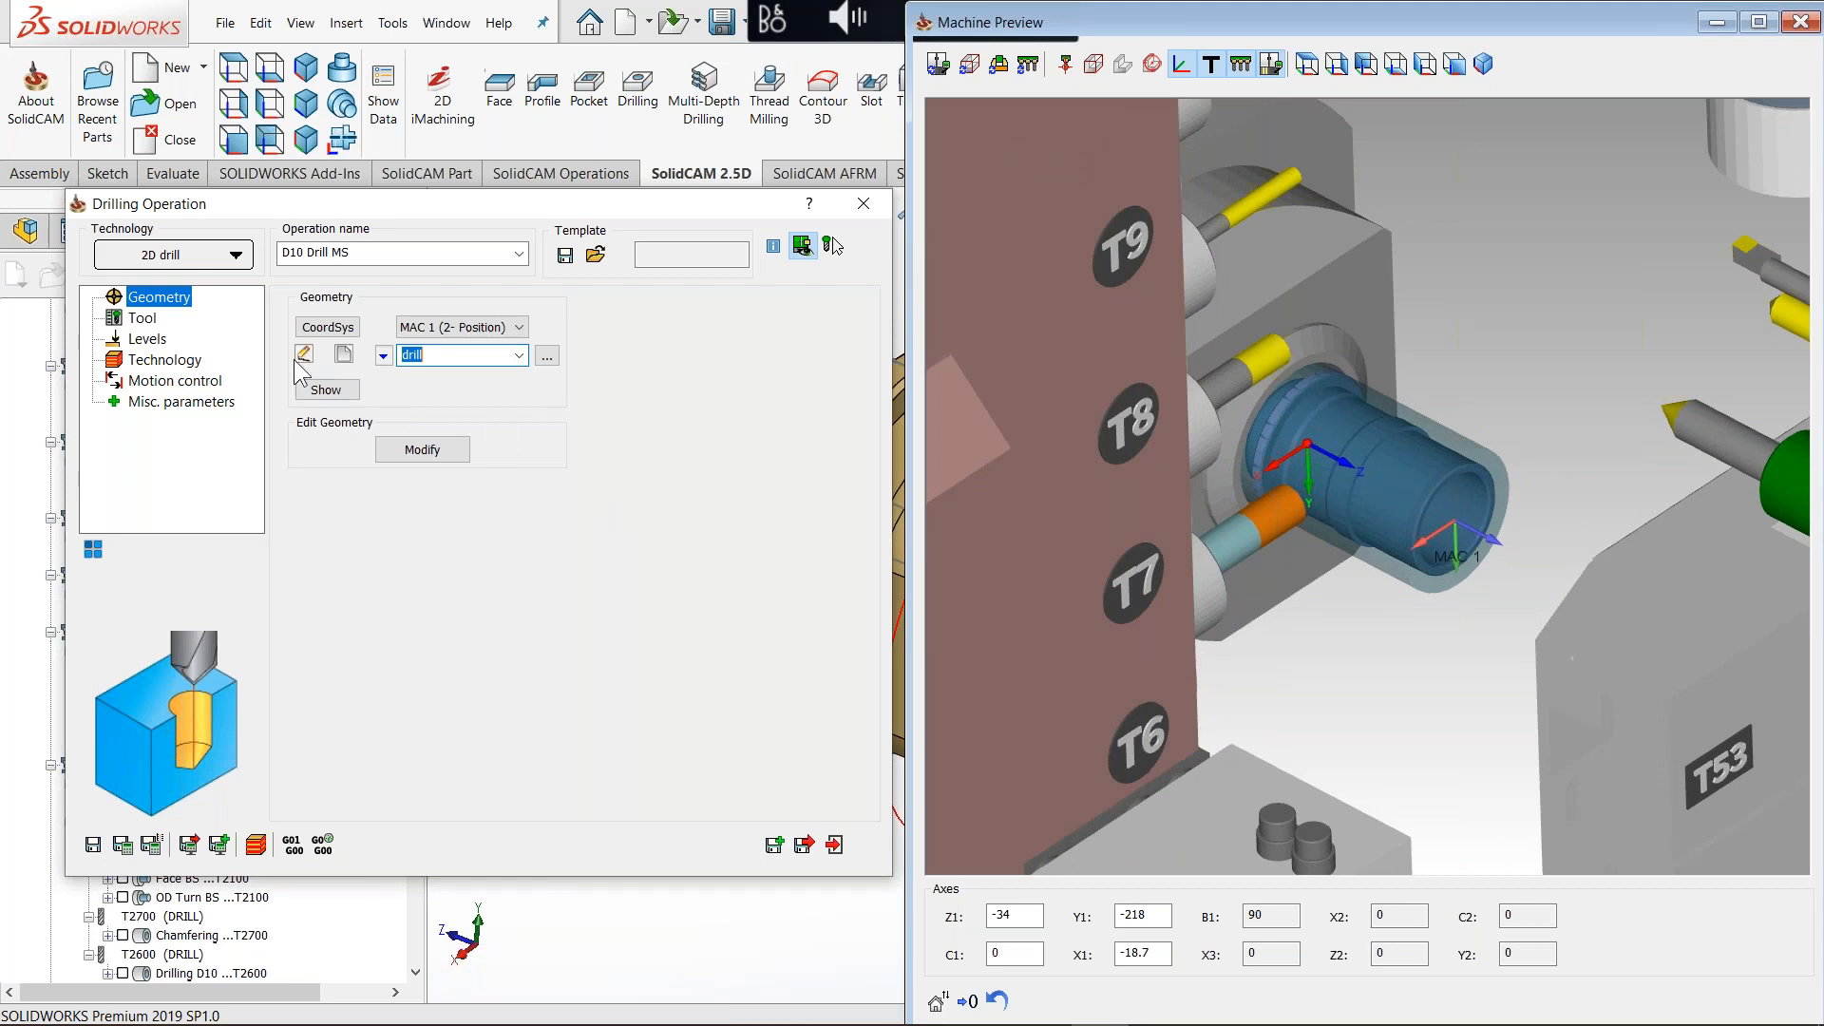
left_click(142, 318)
left_click(432, 692)
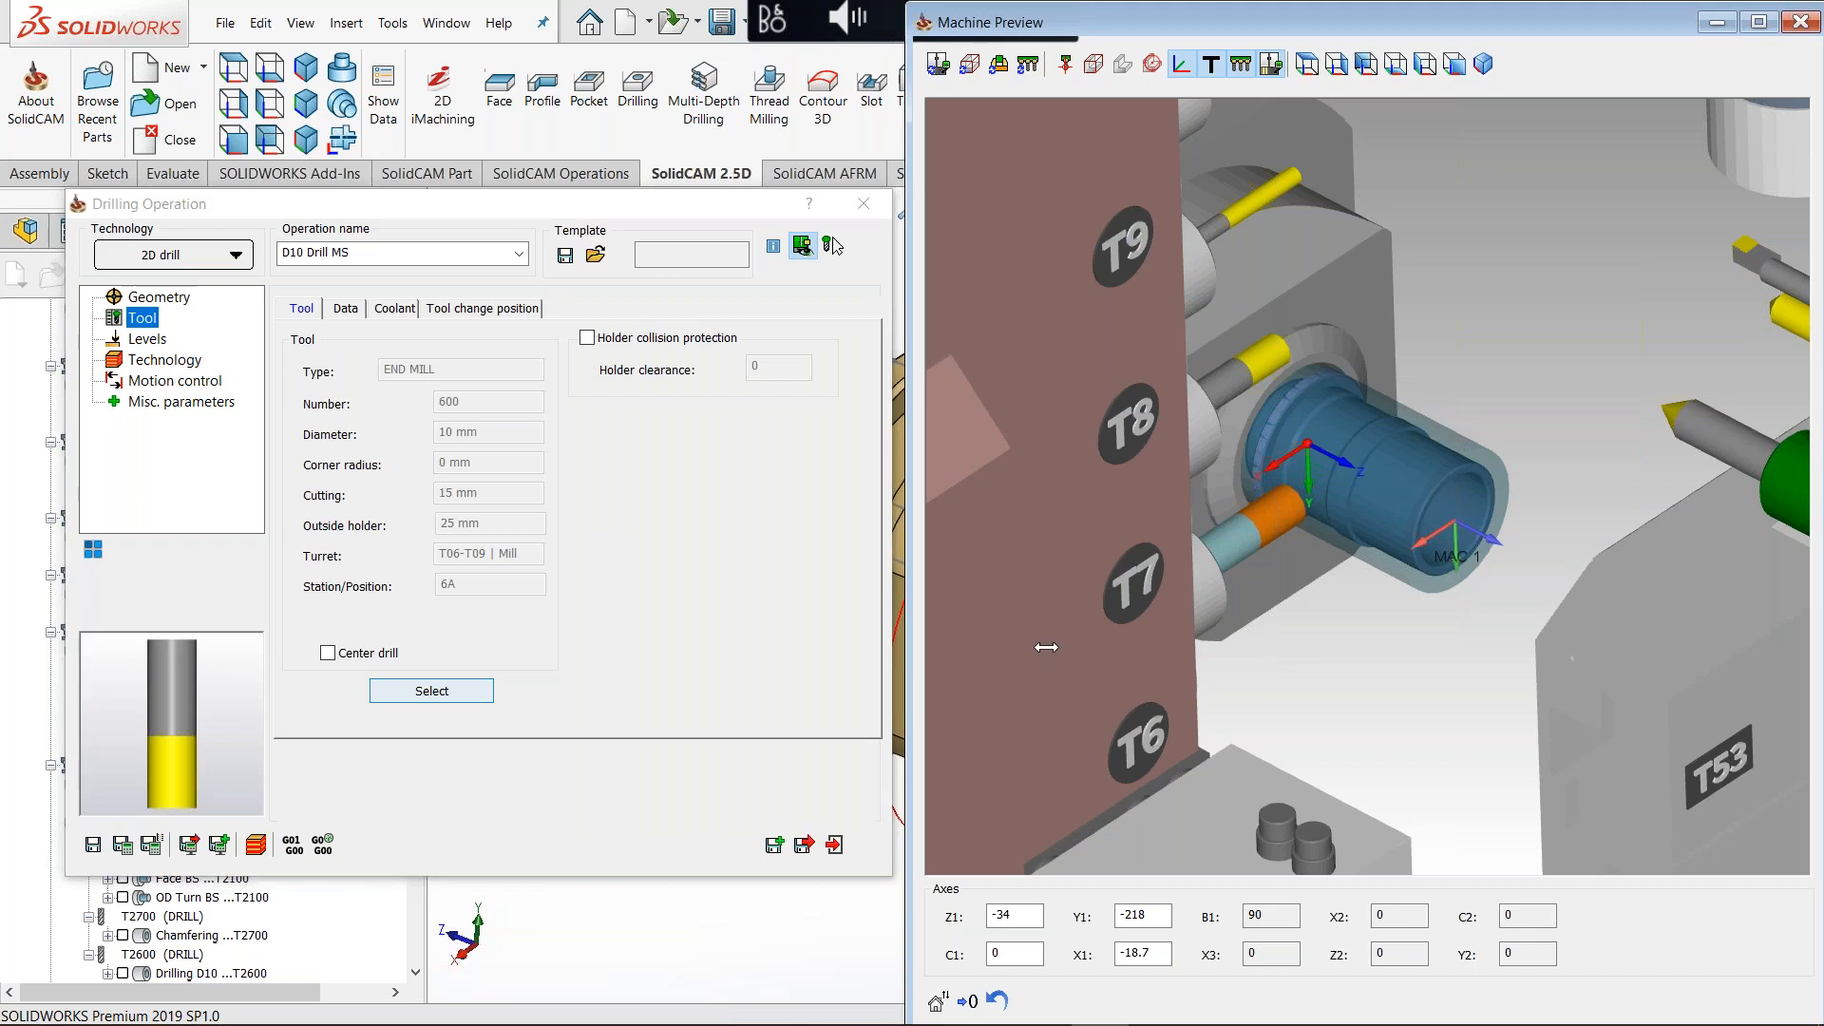
scroll(1052, 635, "up", 5)
middle_click_drag(1052, 634, 1102, 607)
scroll(1077, 612, "down", 3)
middle_click_drag(942, 590, 1074, 574, "ctrl")
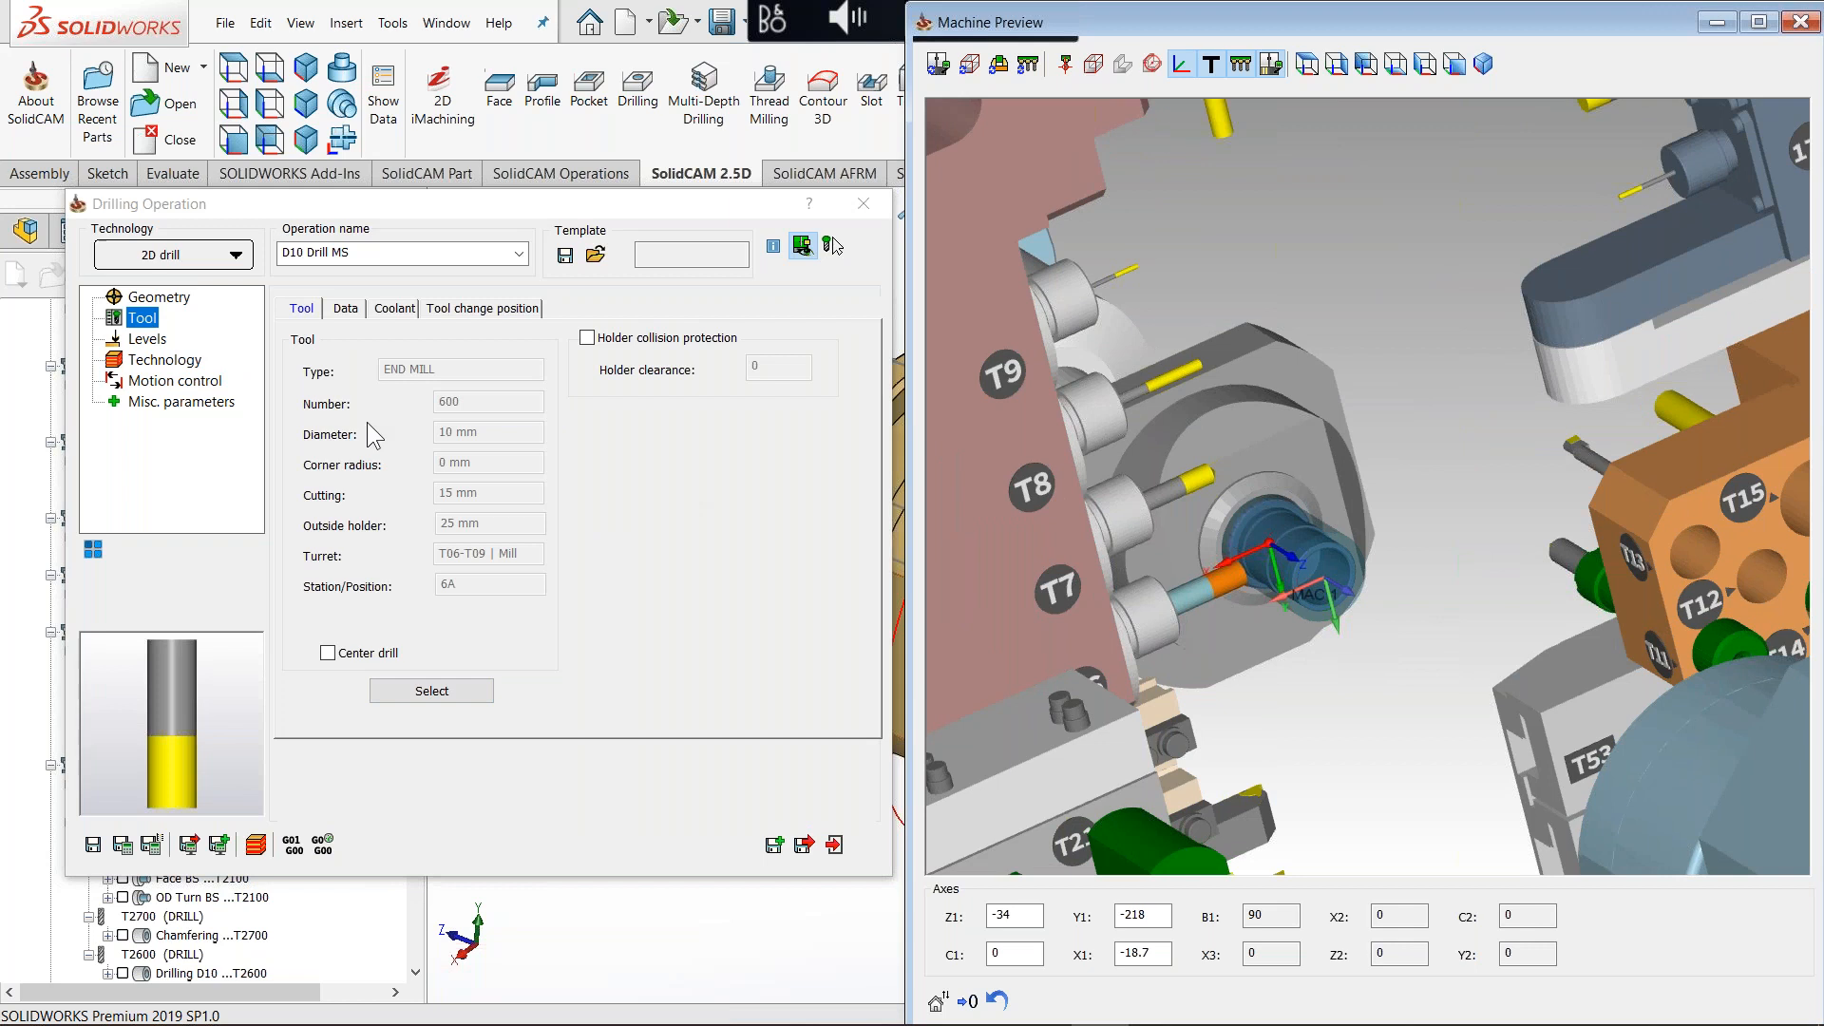
Step: Replace the D10 Drill MS tool with tool 1800 from the T17-T19 turret, save and calculate the operation, and exit it
left_click(431, 691)
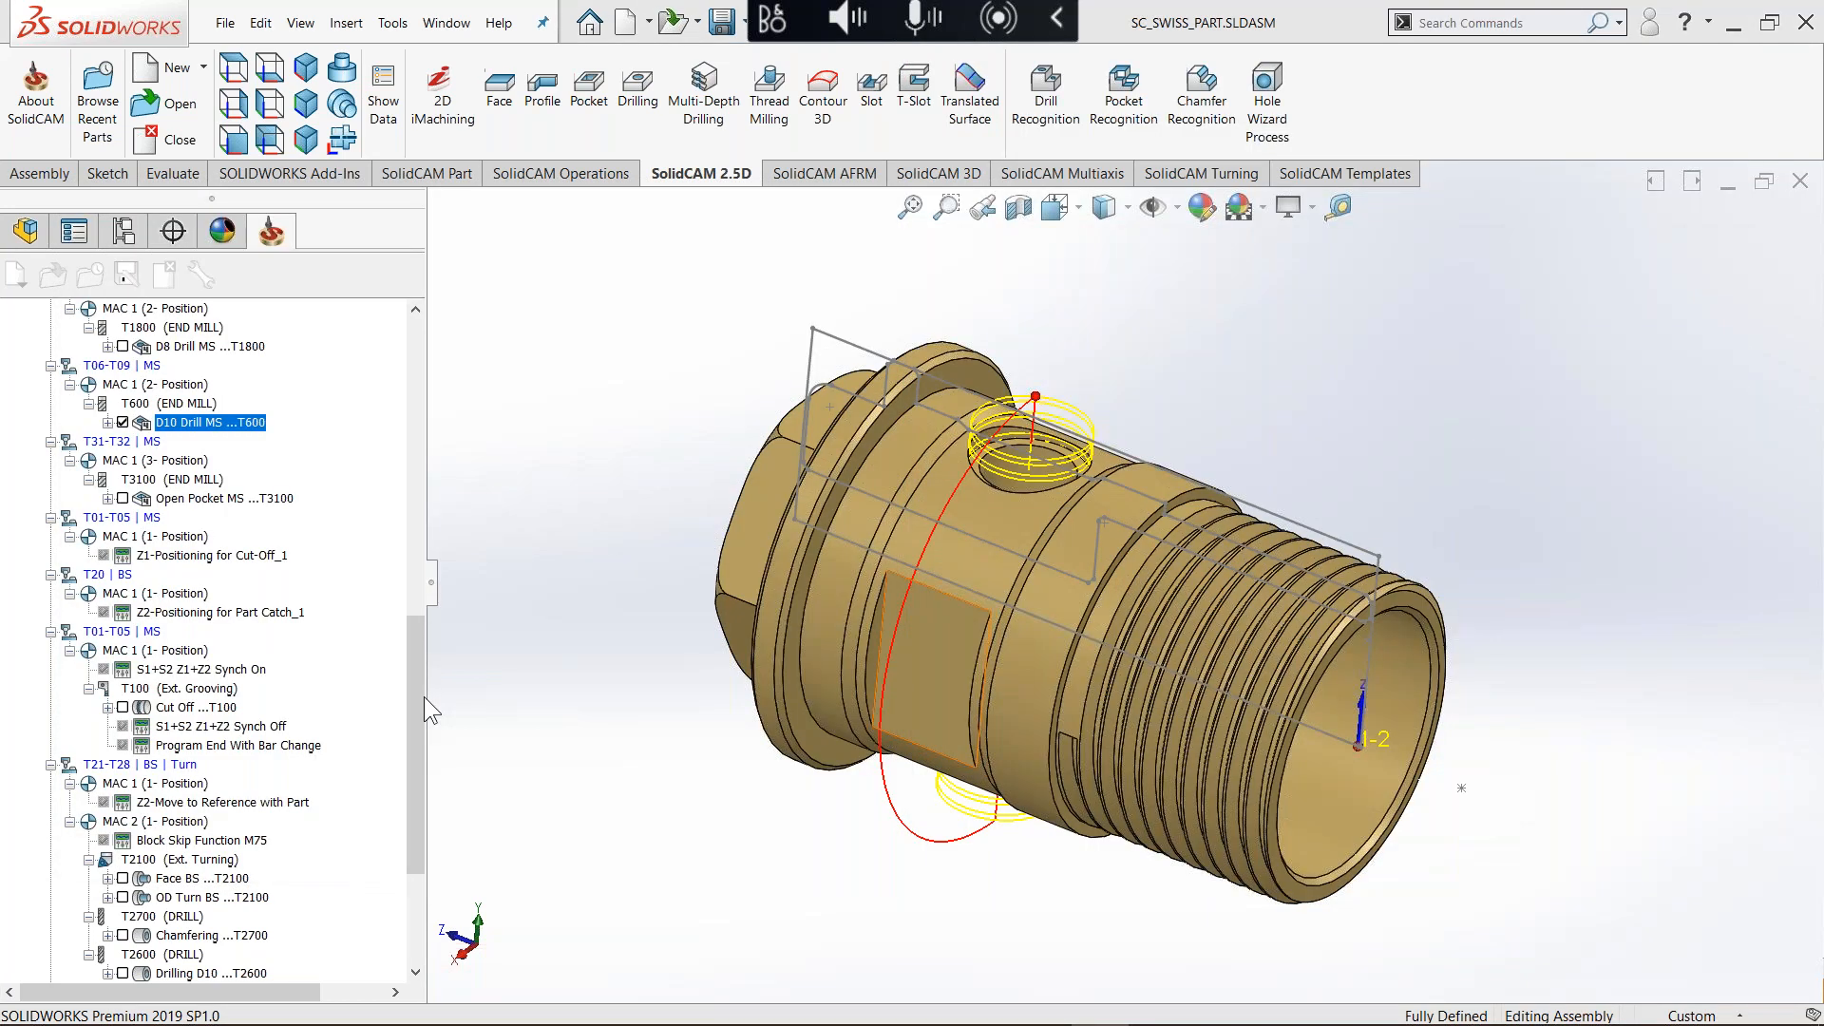
left_click(949, 262)
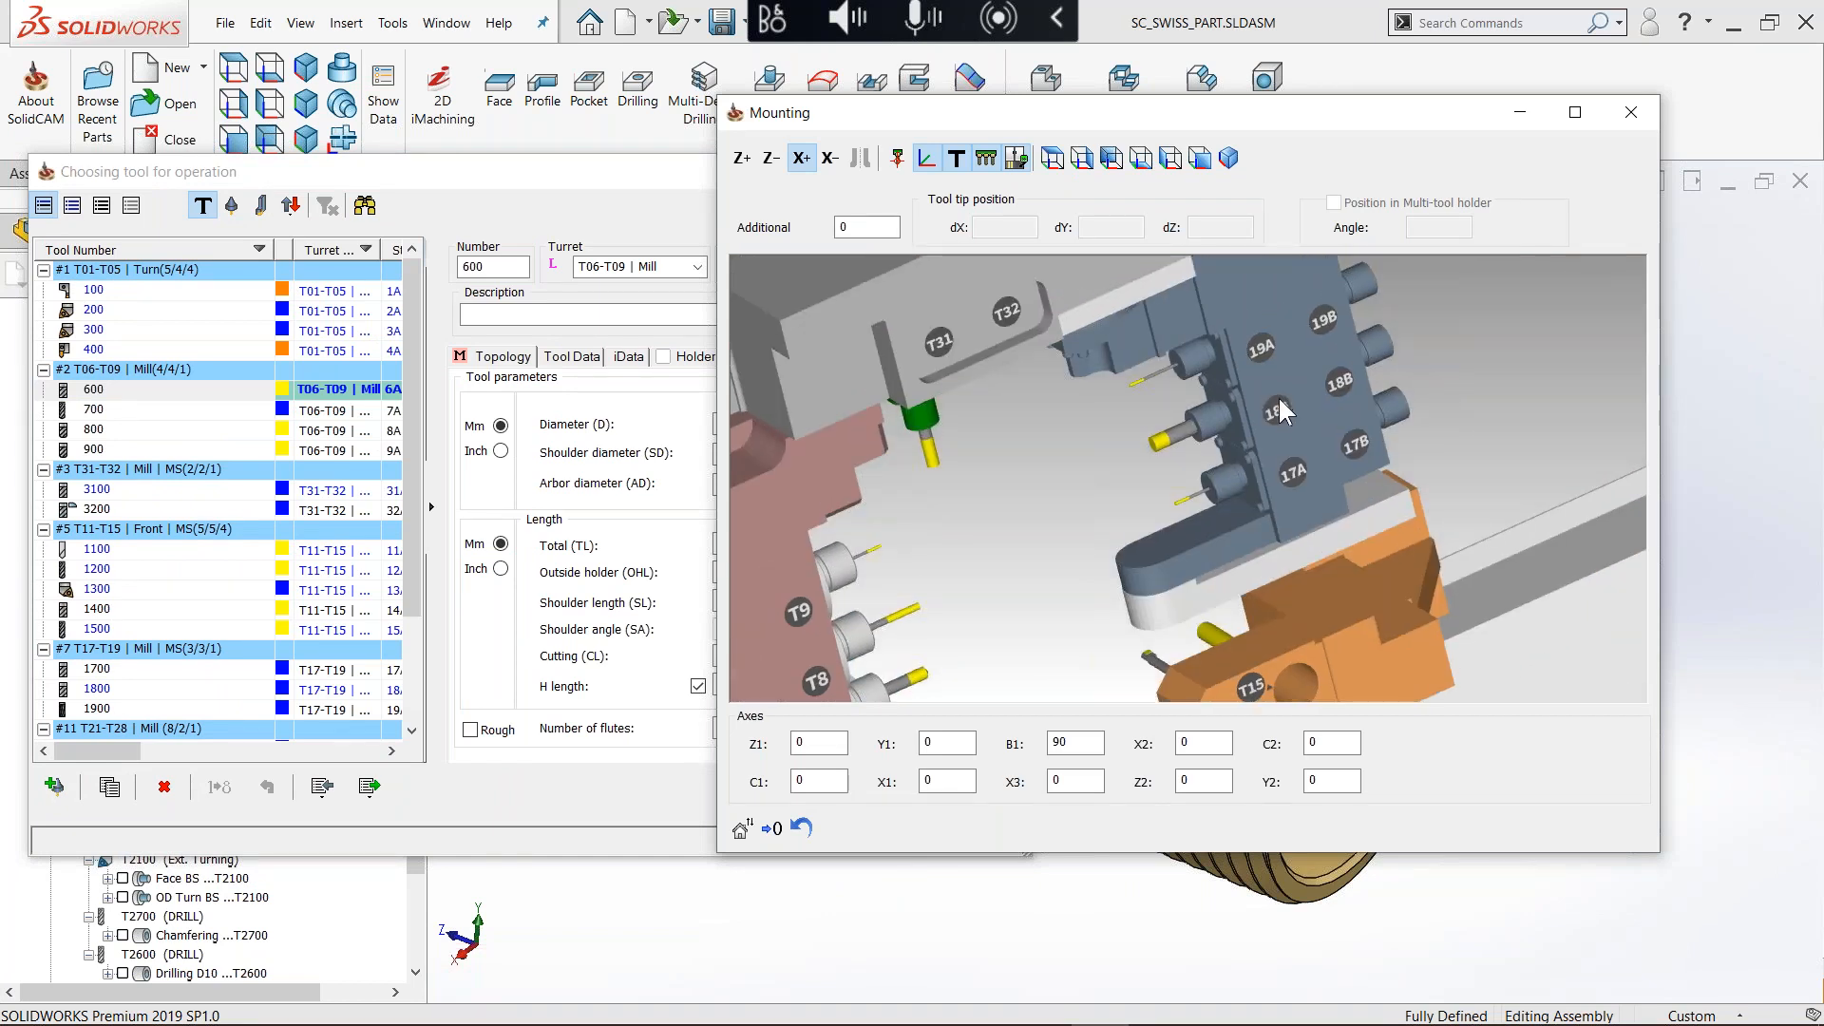
left_click_drag(411, 442, 414, 503)
left_click(131, 600)
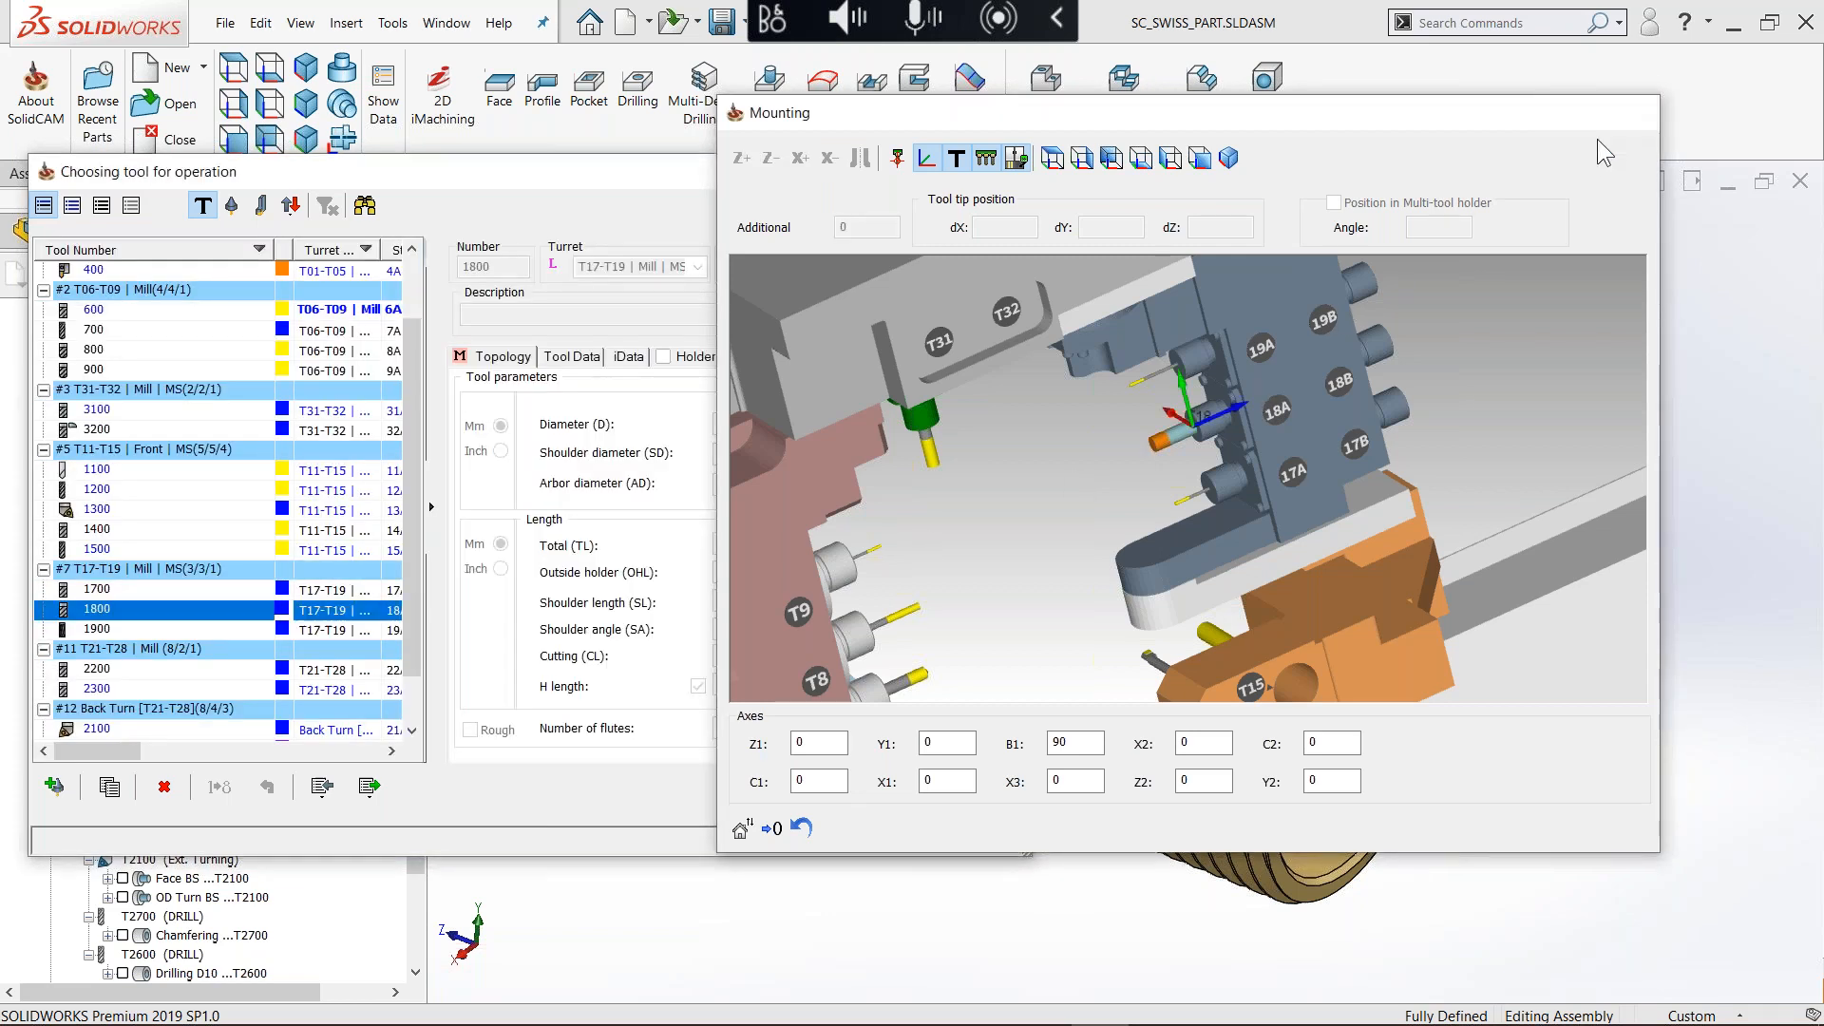
left_click(1630, 116)
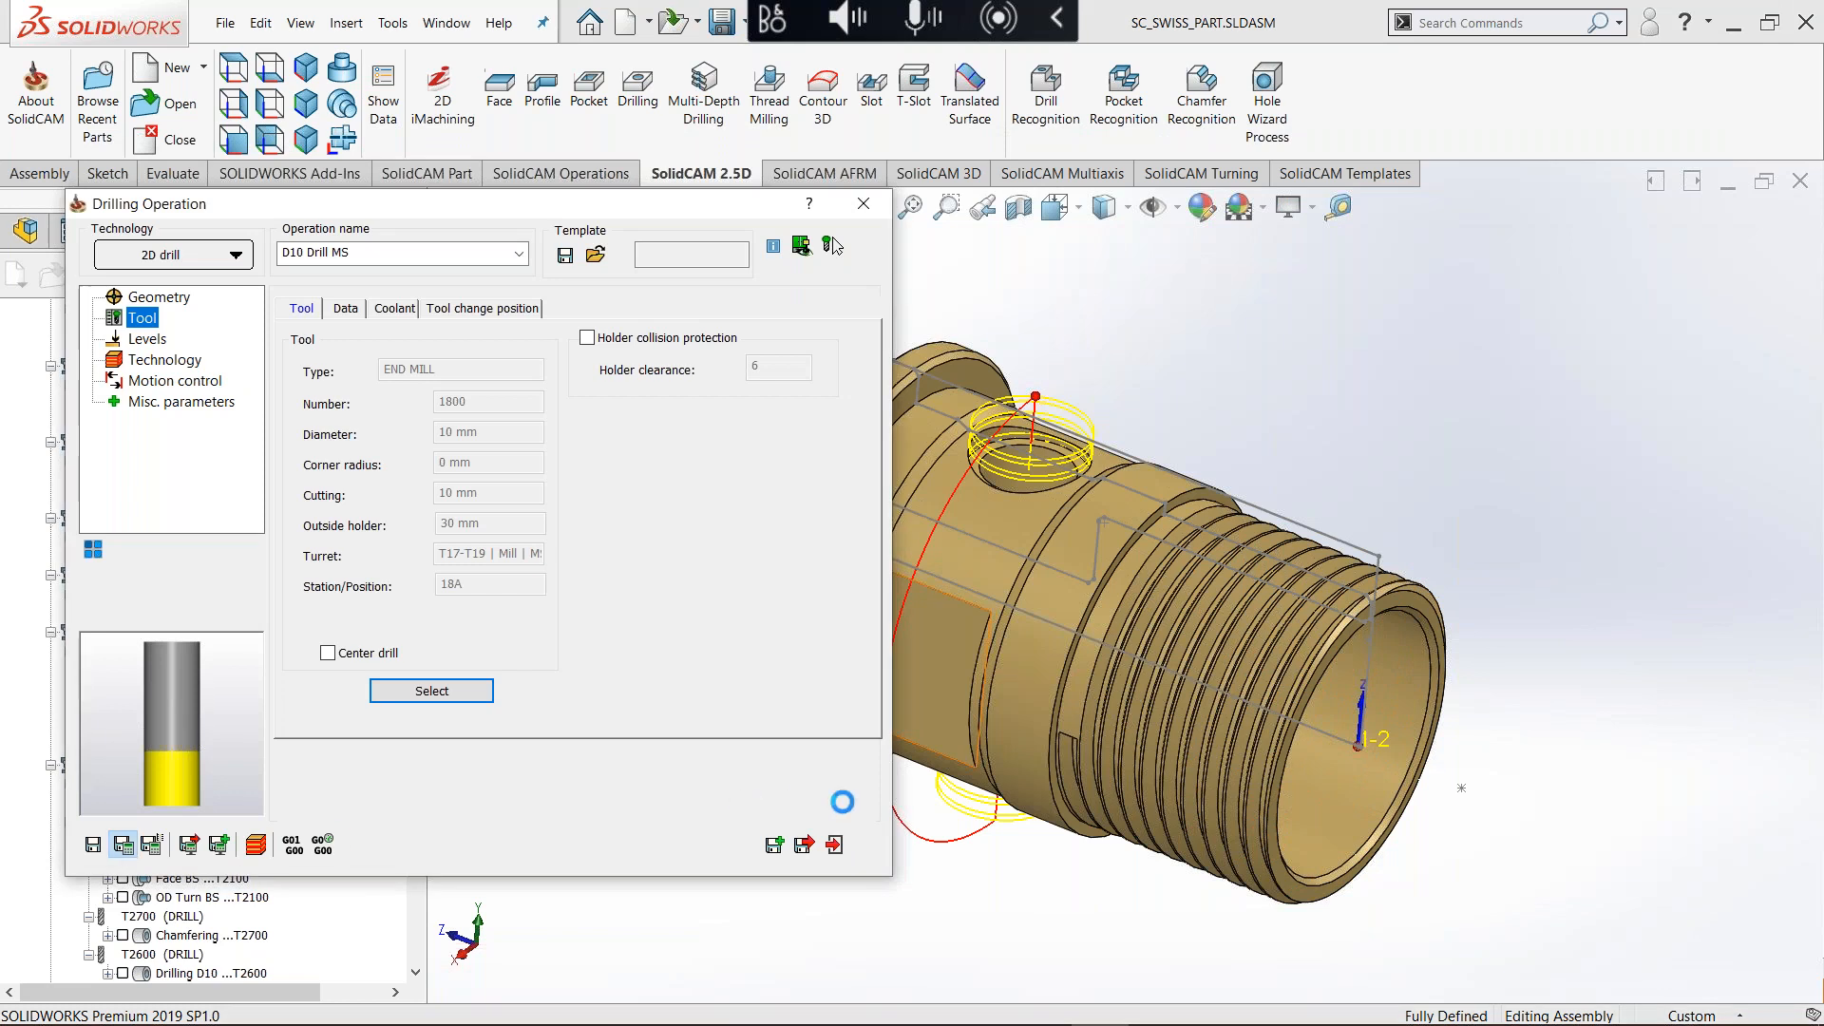
left_click(804, 845)
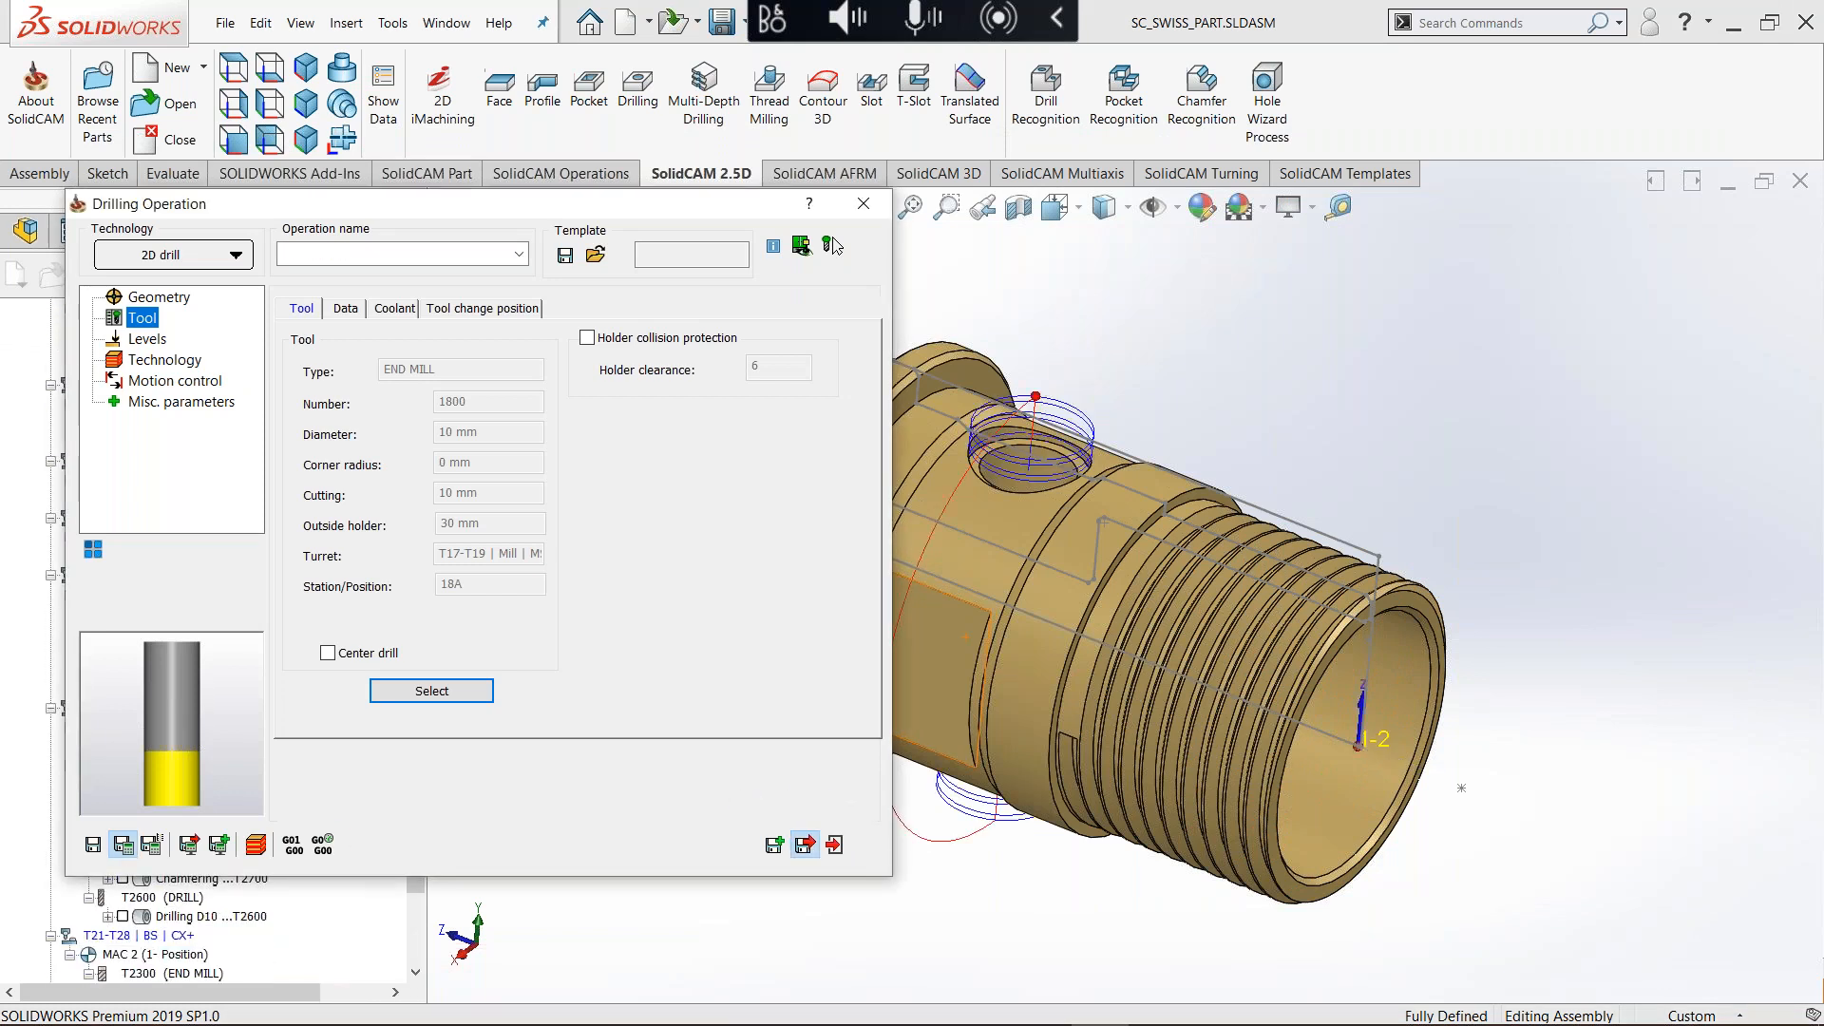
Step: Reopen the D10 Drill MS operation, examine tool 1800 at station 18A against the part in the machine preview, and close the preview
double_click(218, 366)
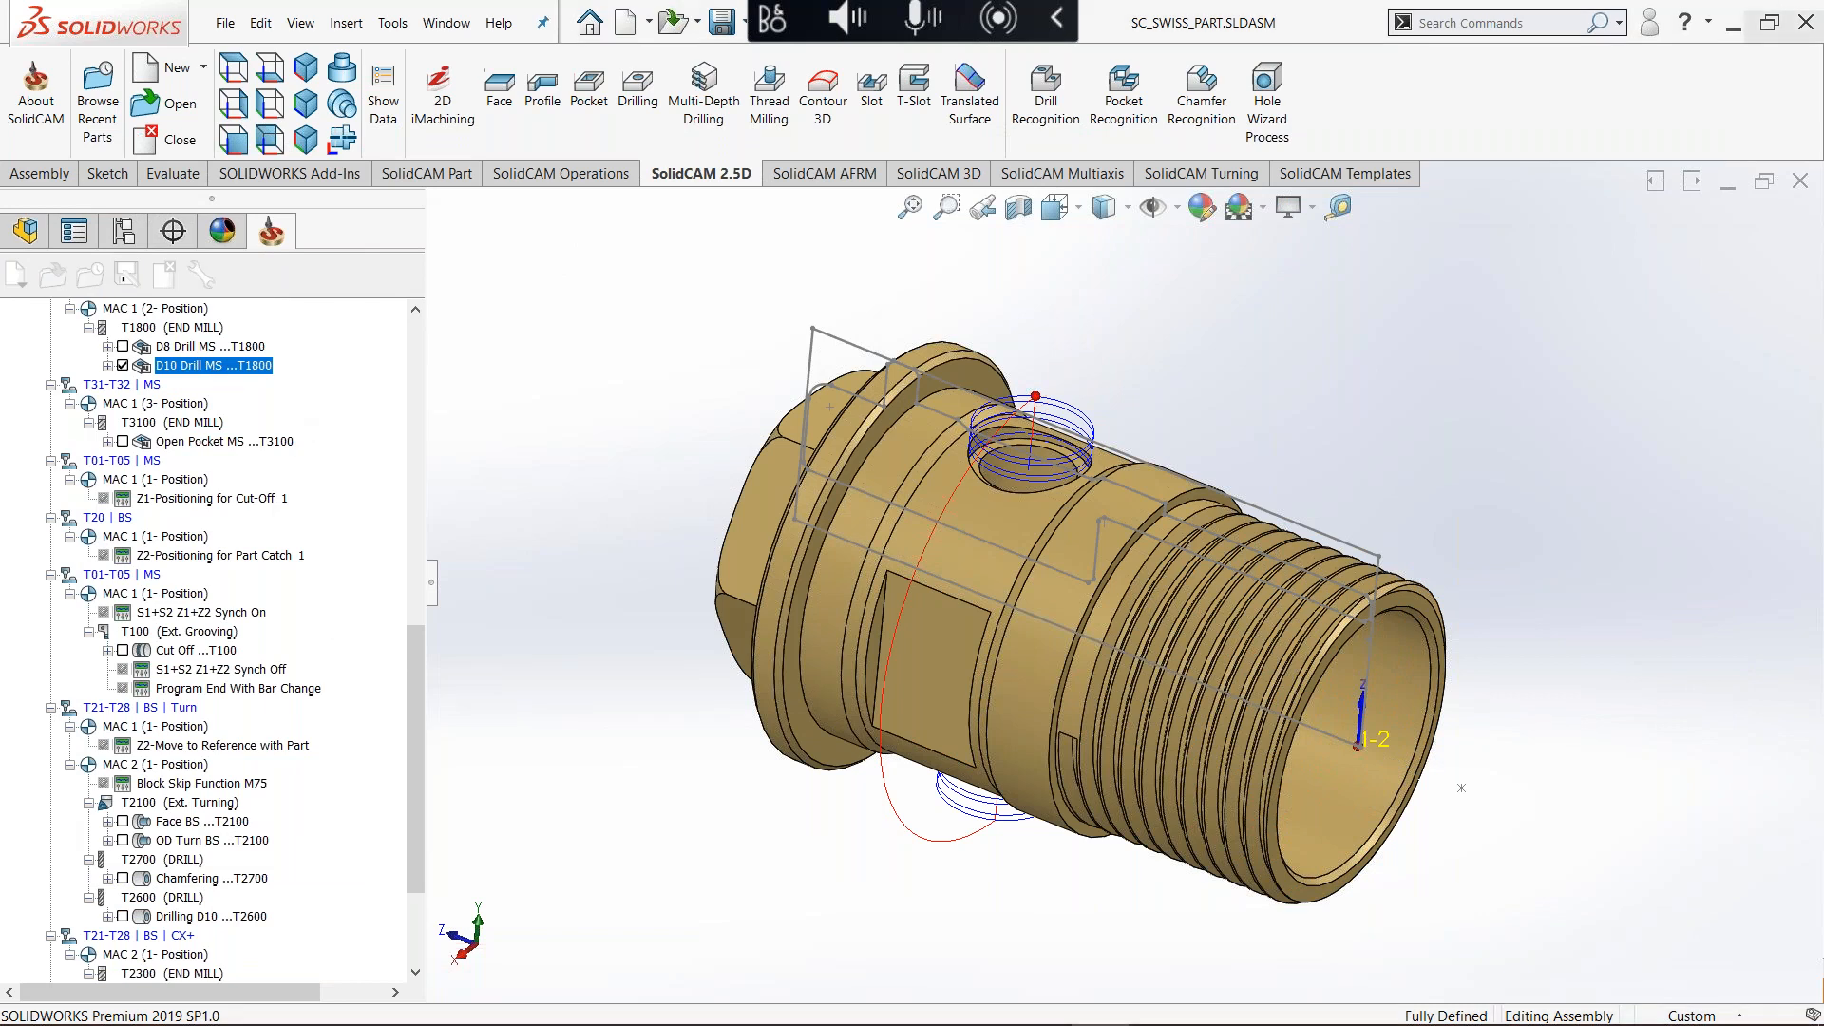
left_click(800, 245)
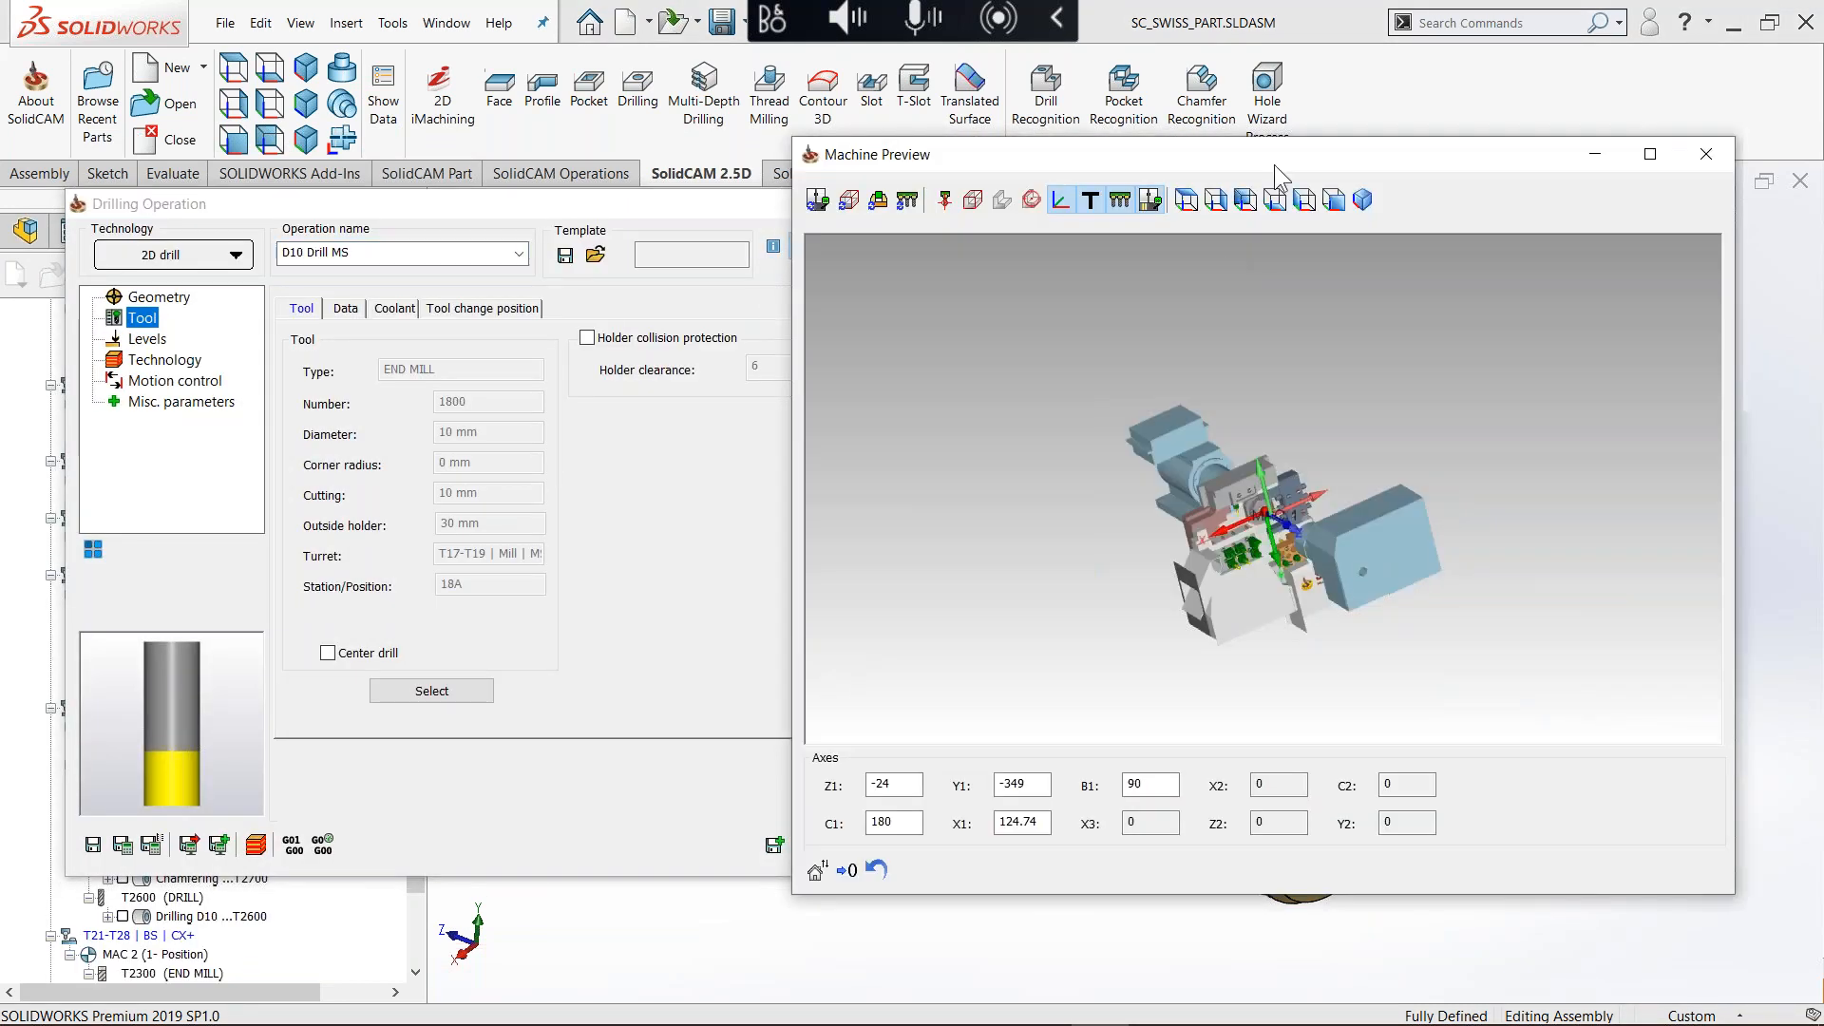
left_click_drag(1274, 163, 1823, 285)
scroll(1379, 534, "up", 5)
middle_click_drag(1377, 521, 1332, 601)
scroll(1477, 527, "up", 2)
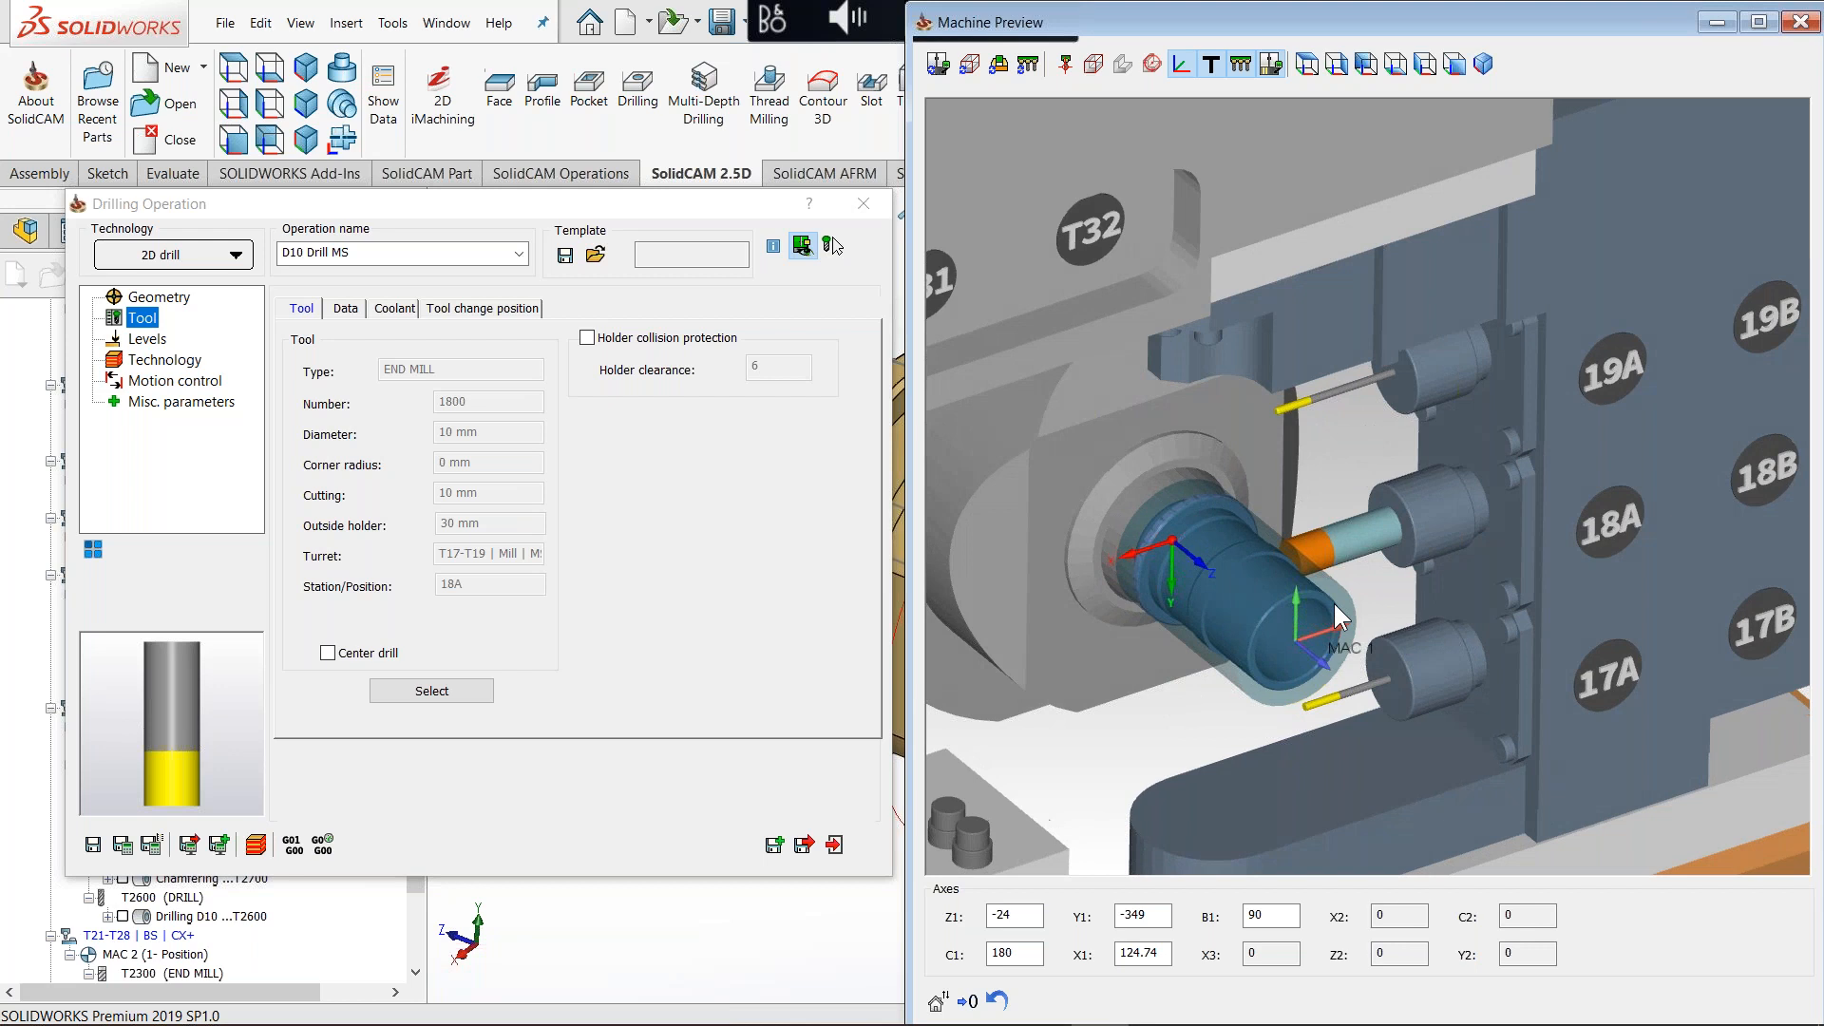
scroll(1333, 604, "down", 4)
middle_click_drag(1338, 613, 1435, 610)
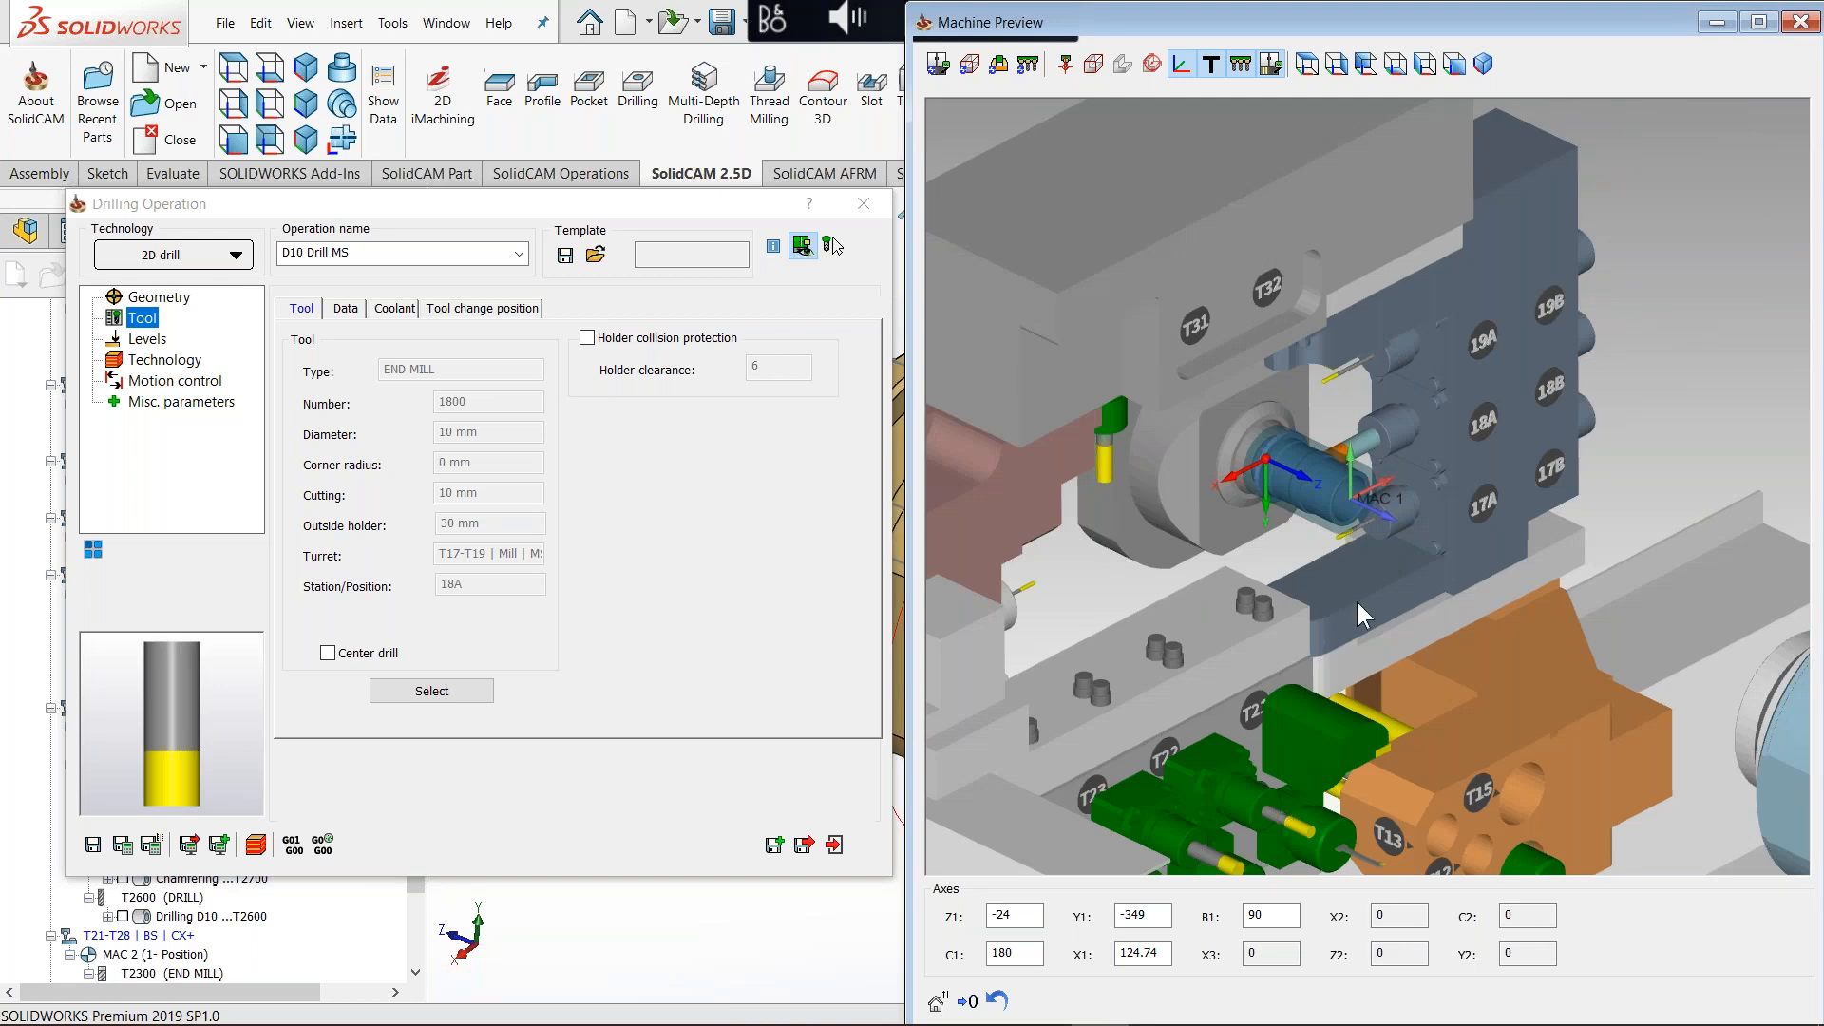
left_click(1798, 22)
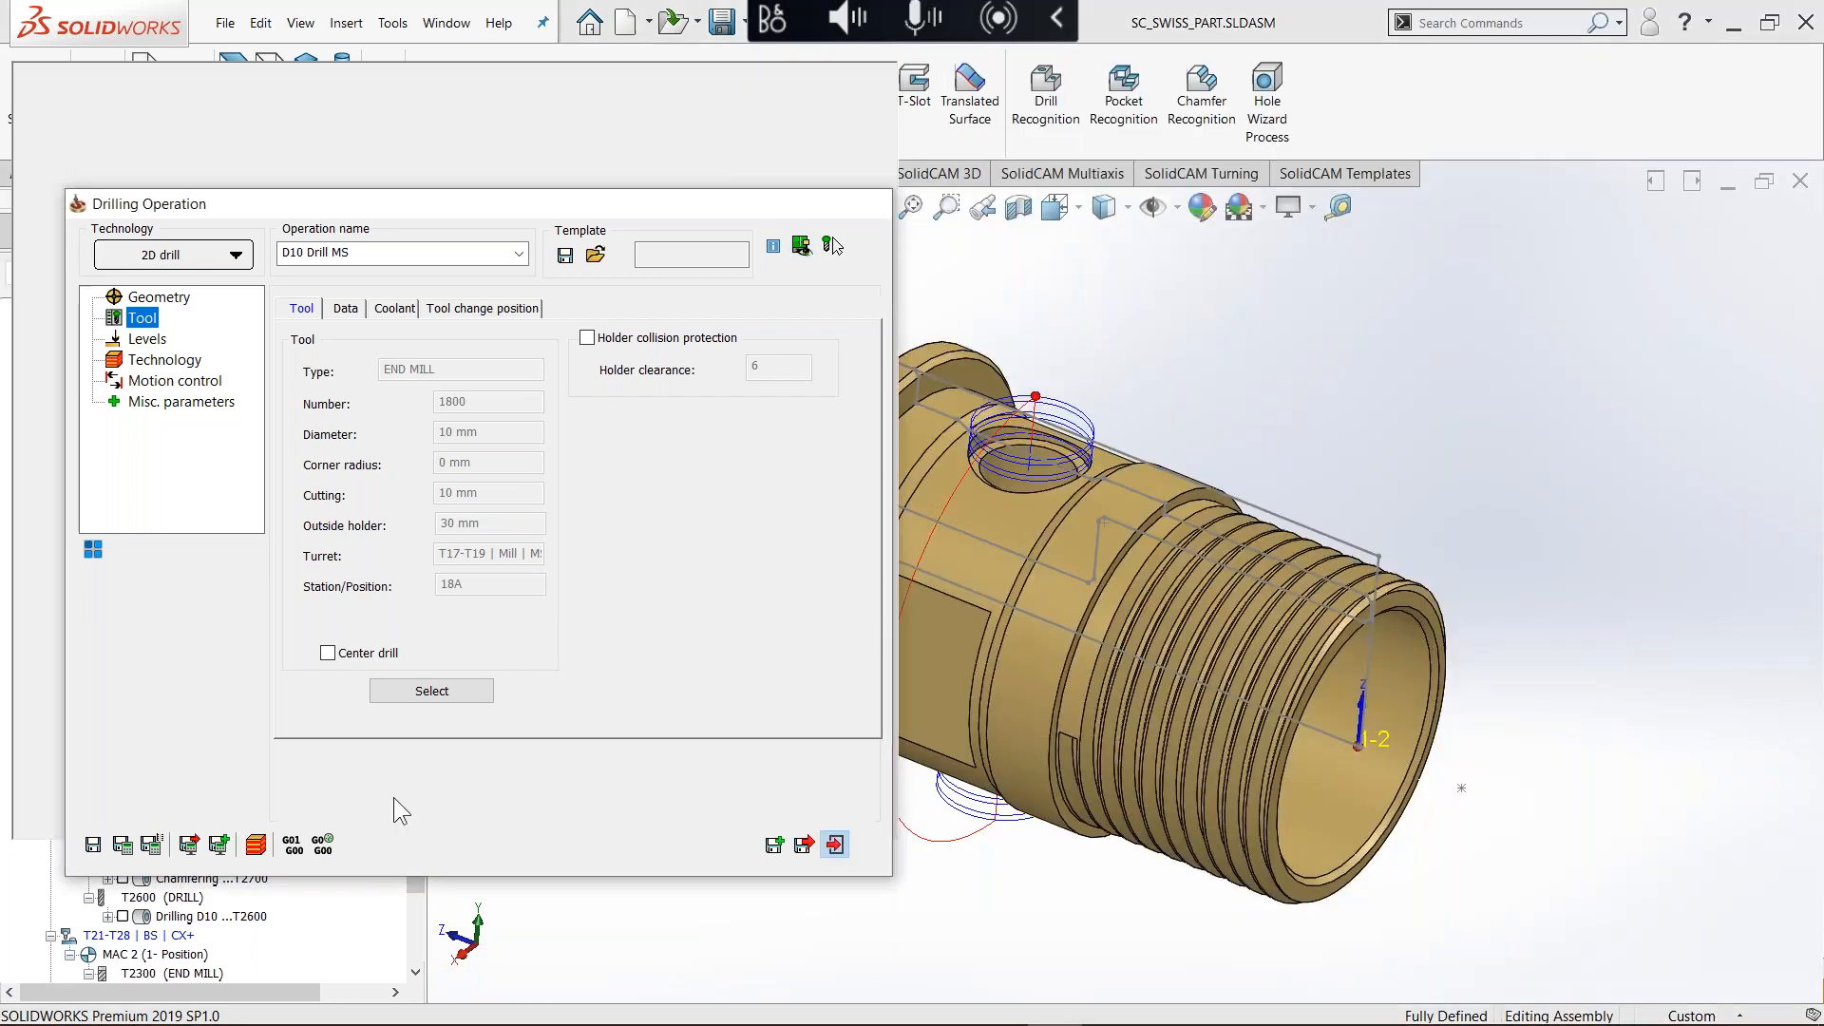
Step: Show and hide the toolpath of the Face BS operation with tool T2100, and open that operation
scroll(166, 749, "down", 2)
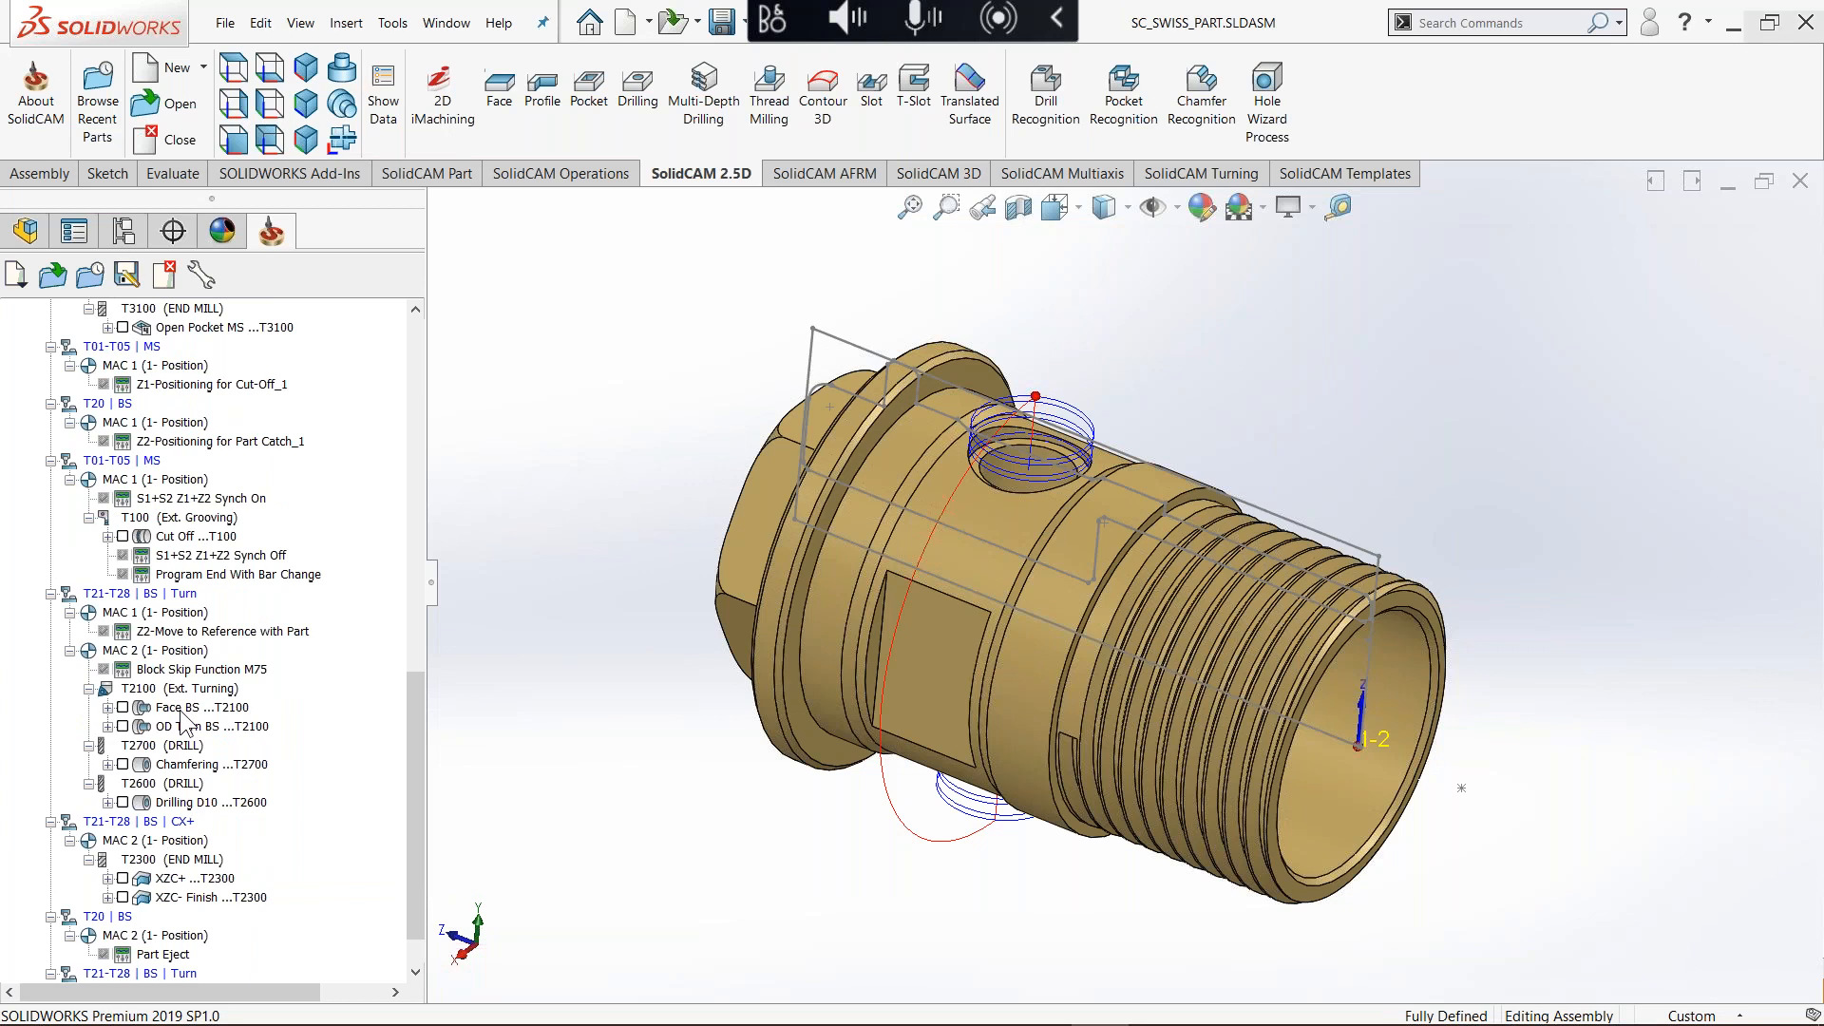
left_click(123, 708)
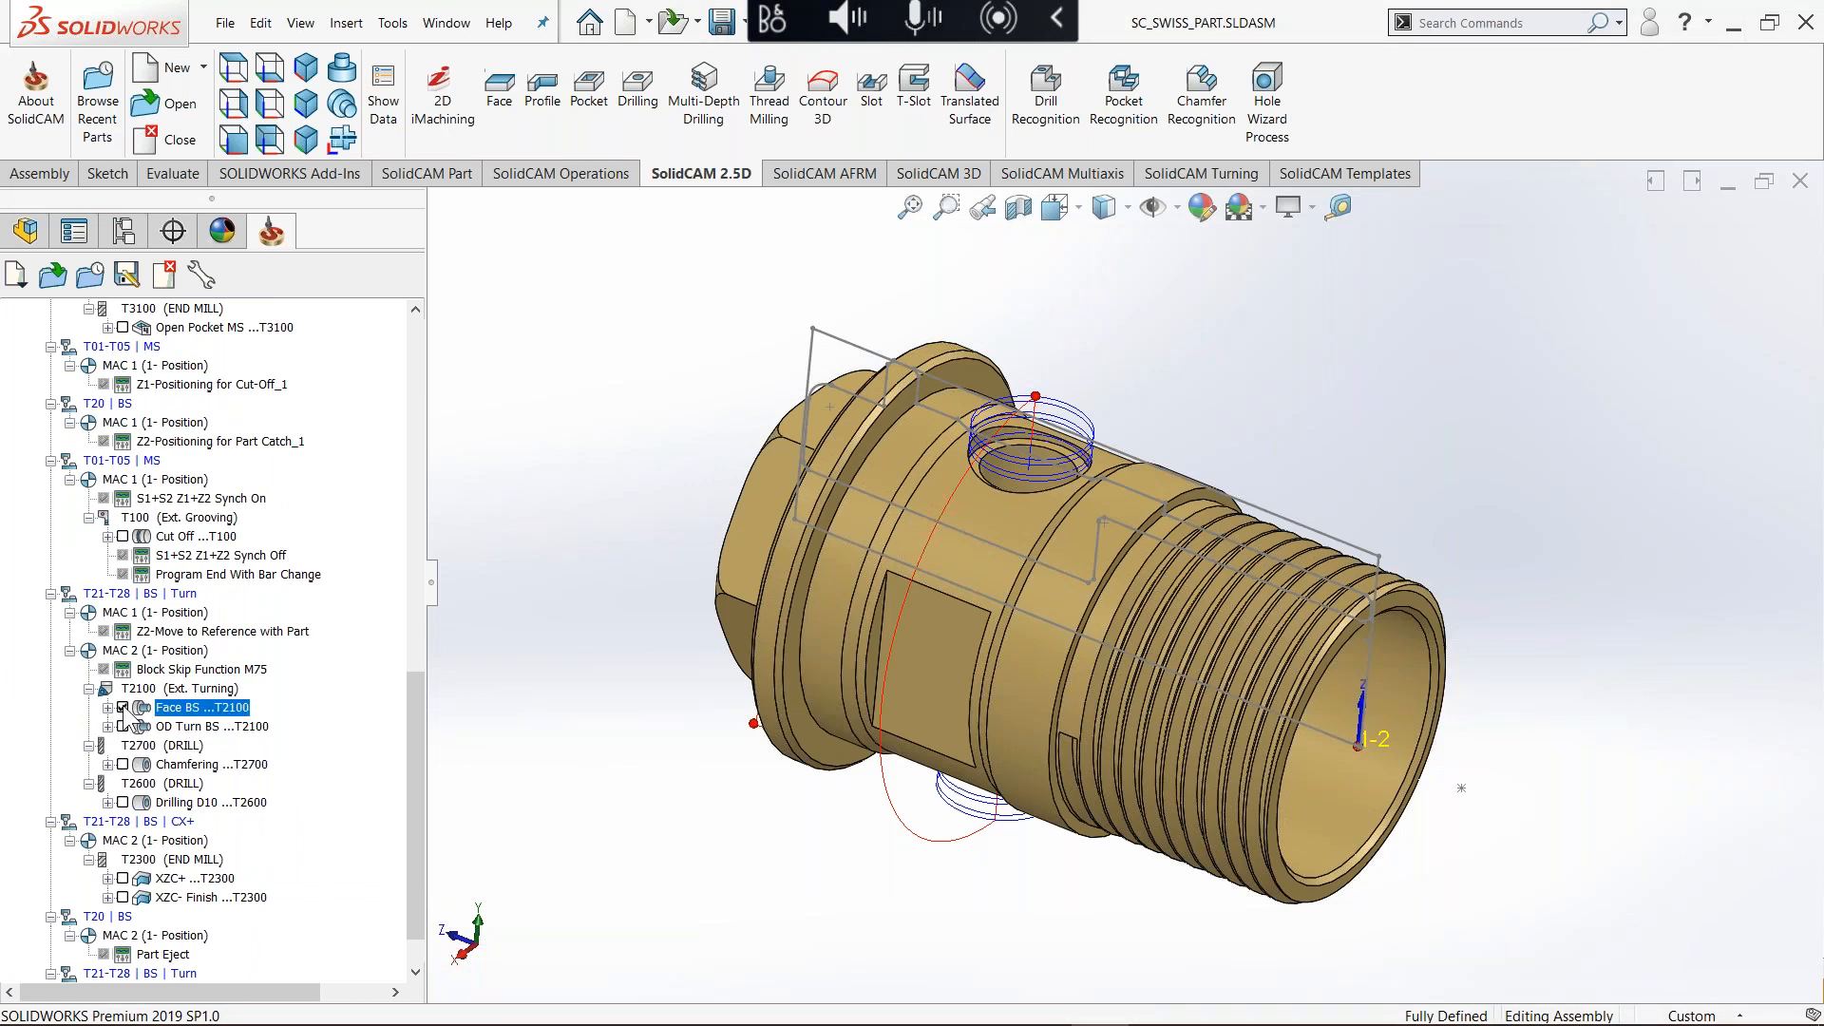
left_click(123, 708)
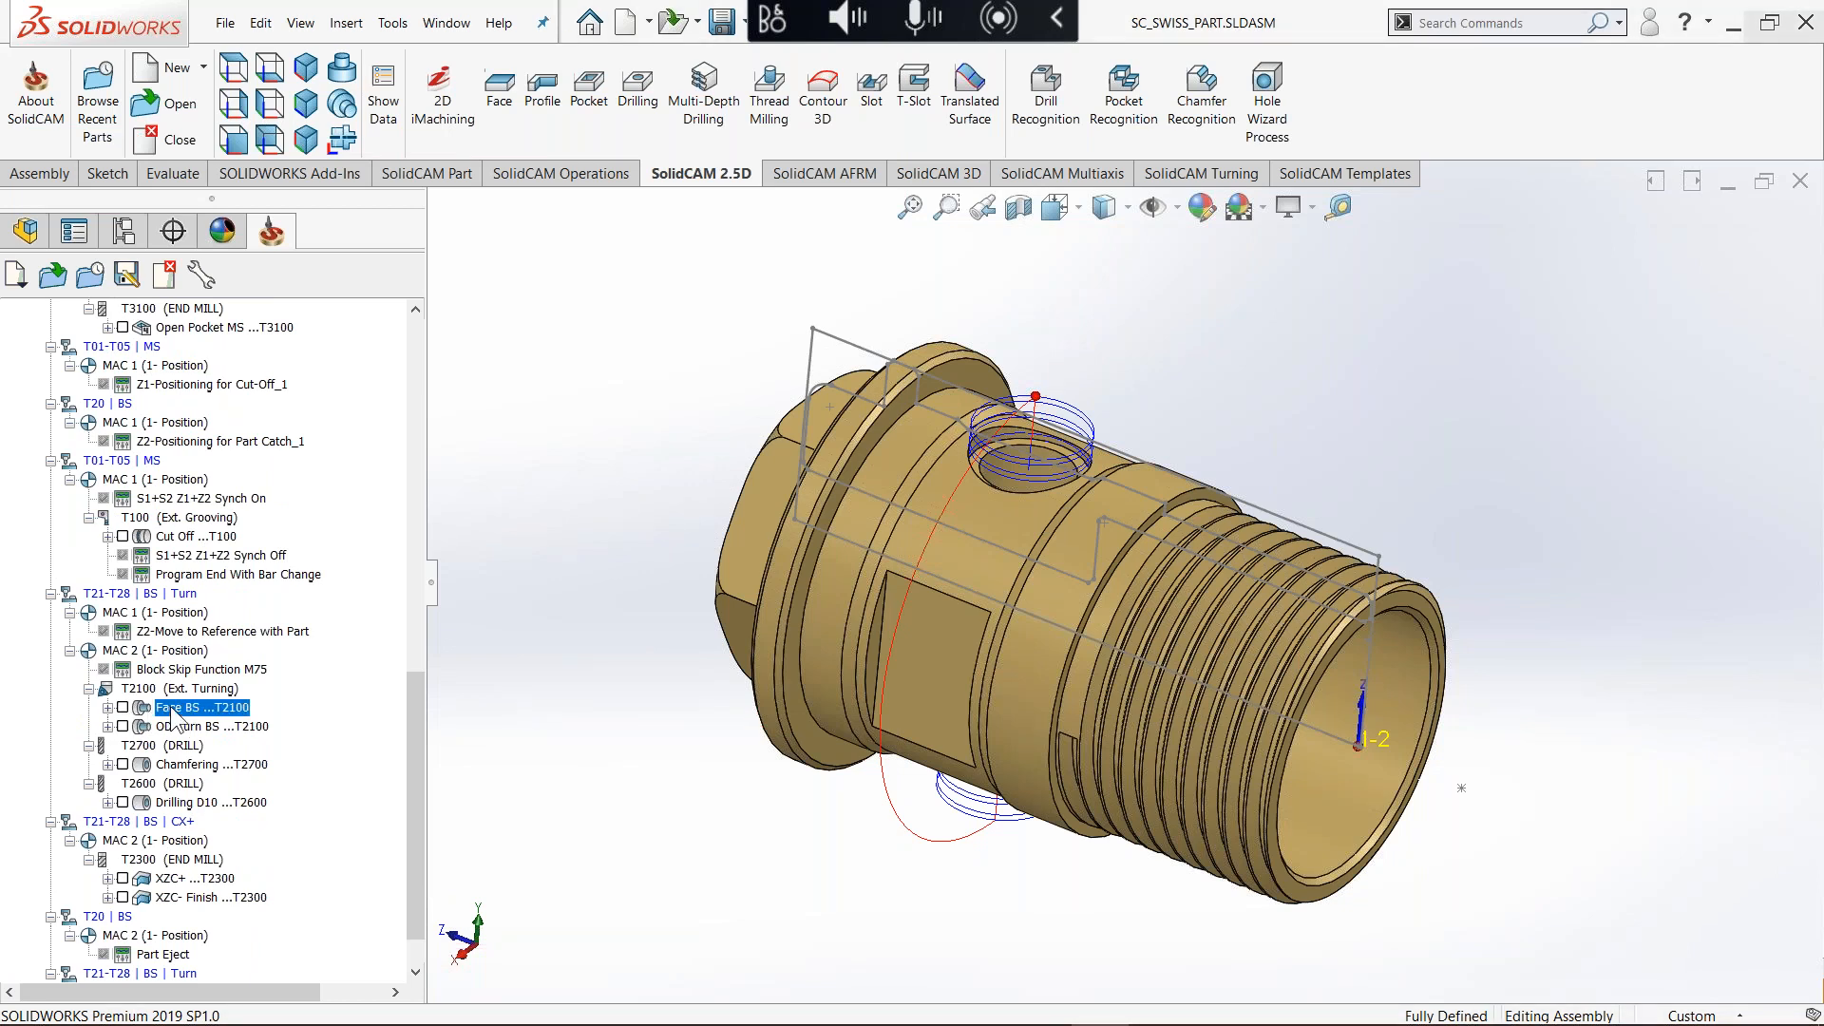
double_click(172, 712)
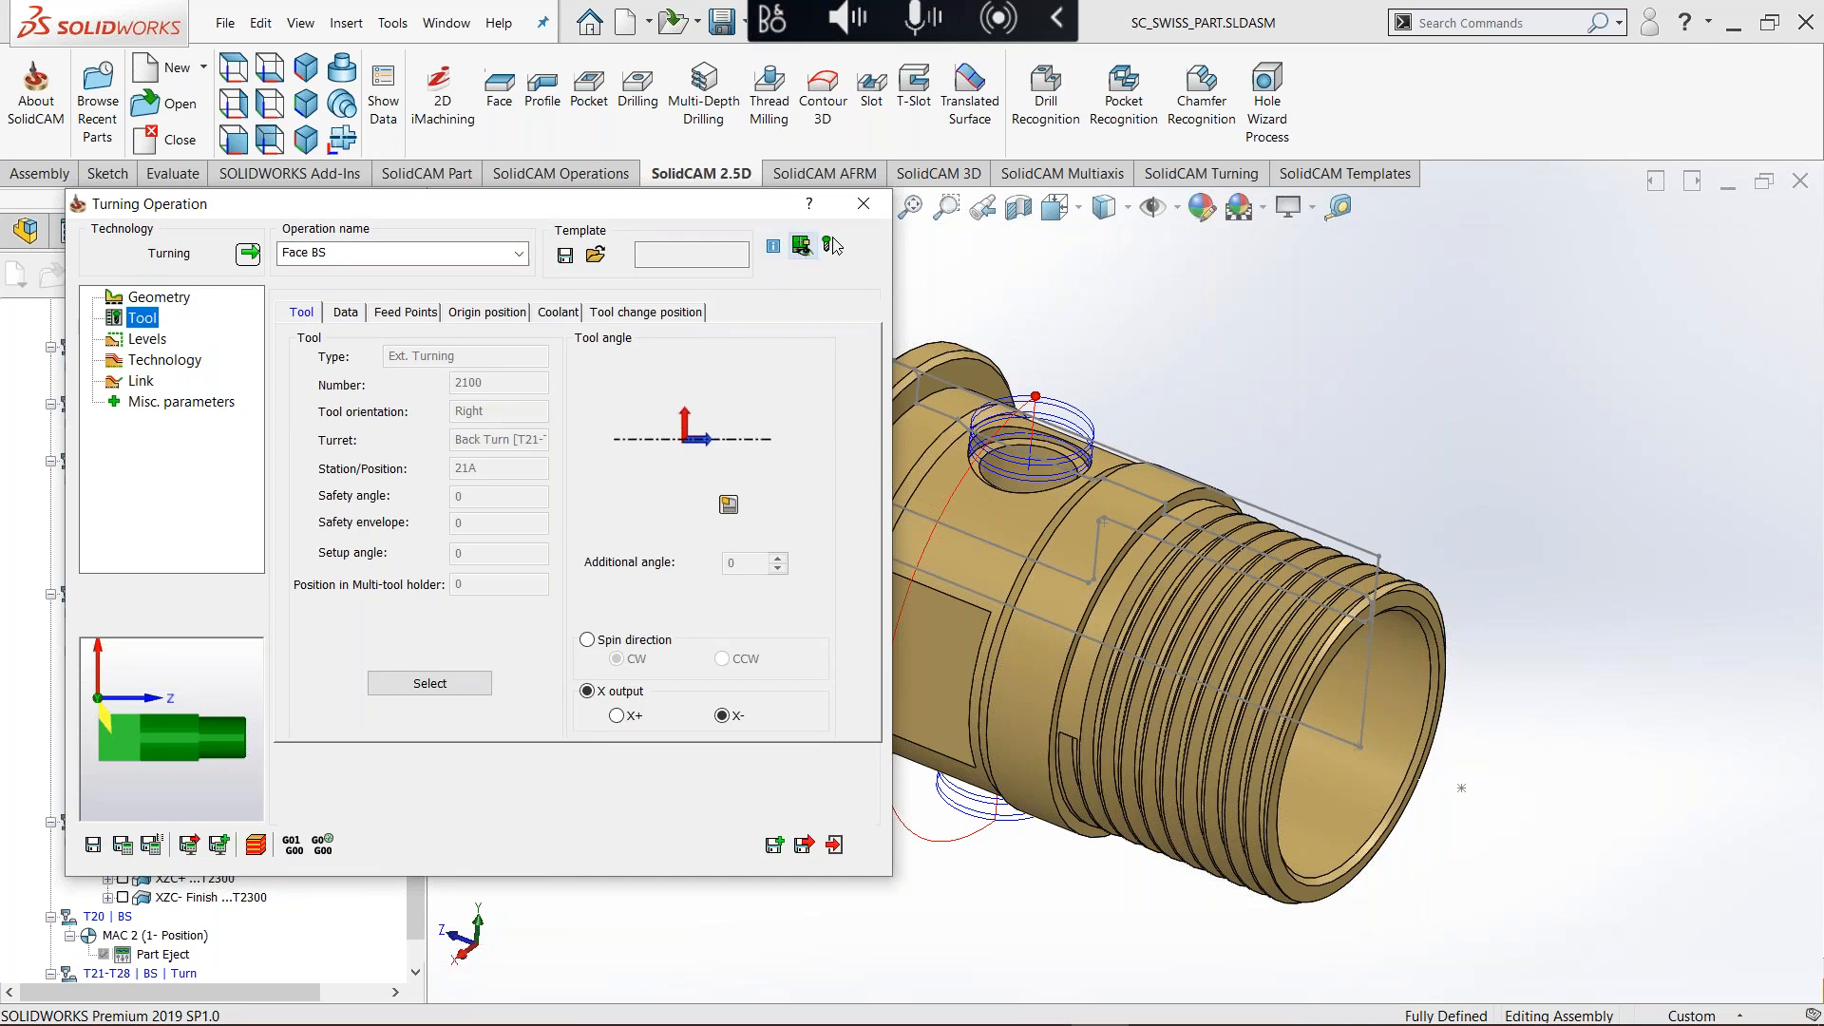
Step: Open the machine preview of the Face BS operation and examine turning tool 2100 against the part in the back spindle
left_click(830, 243)
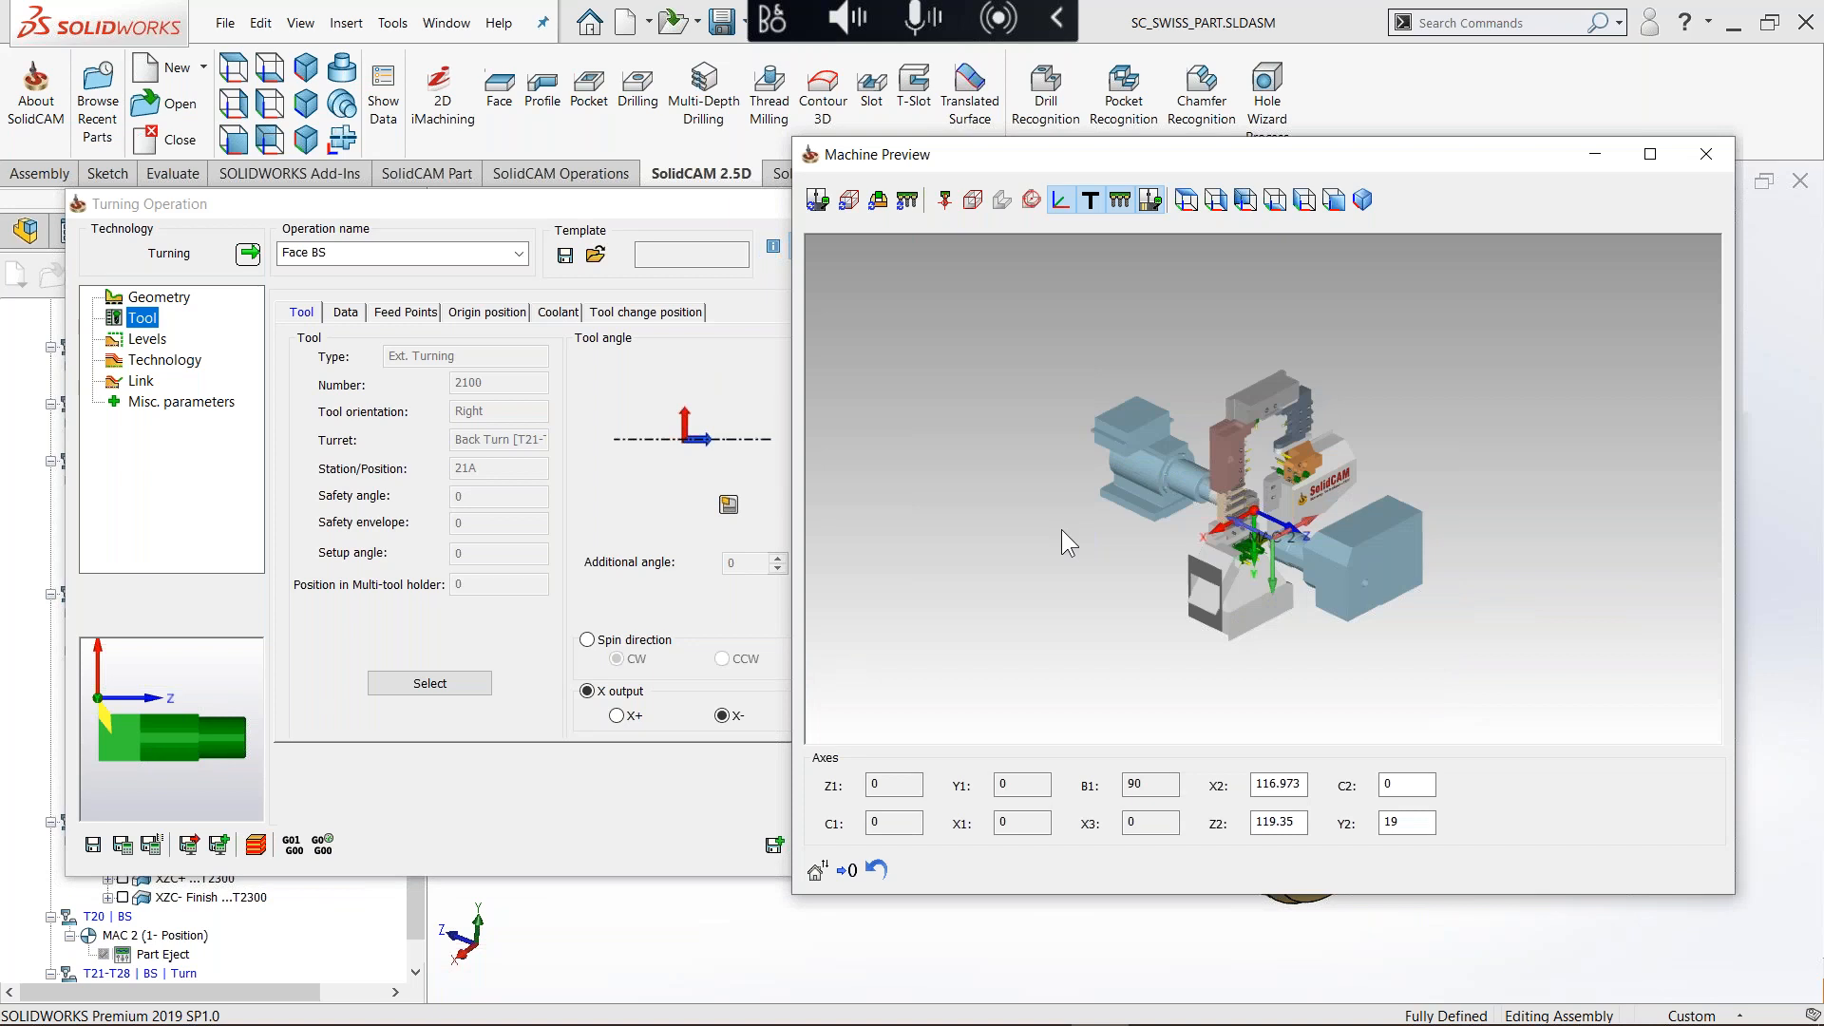
scroll(1332, 484, "up", 5)
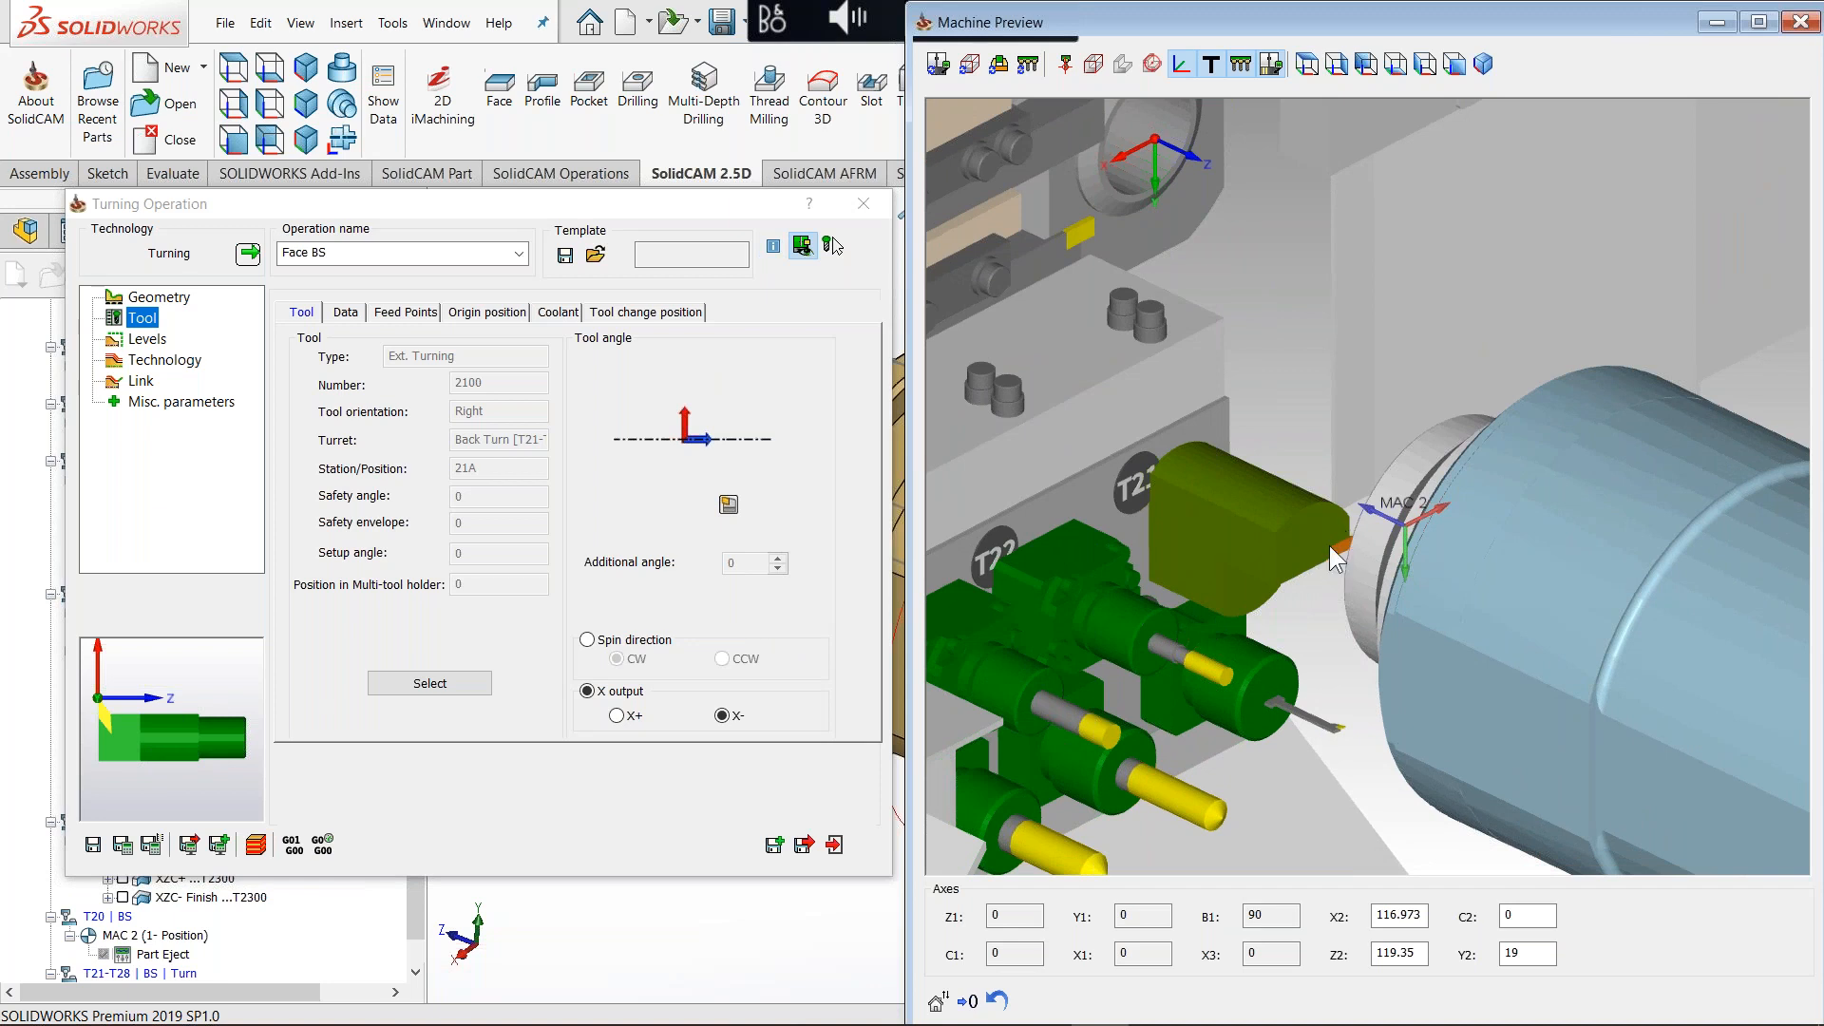
middle_click_drag(1352, 538, 1364, 454)
scroll(1362, 532, "up", 2)
middle_click_drag(1362, 532, 1326, 567)
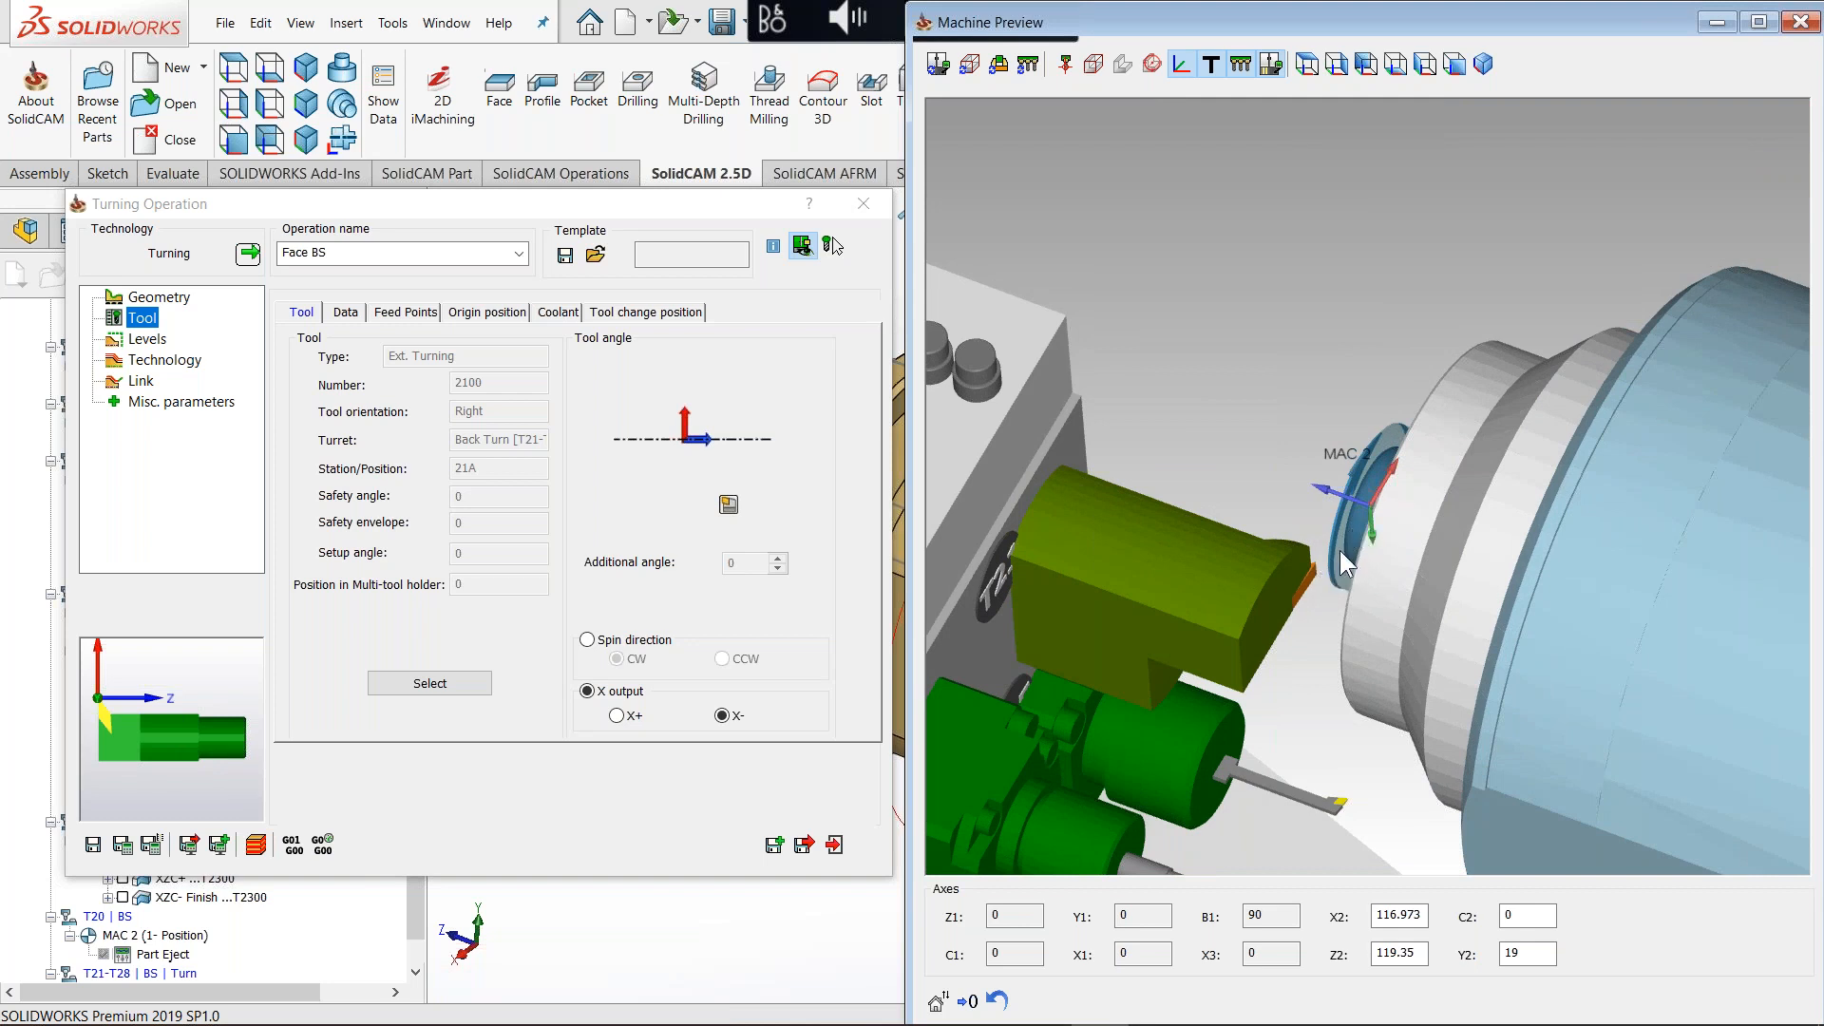
scroll(1353, 556, "down", 3)
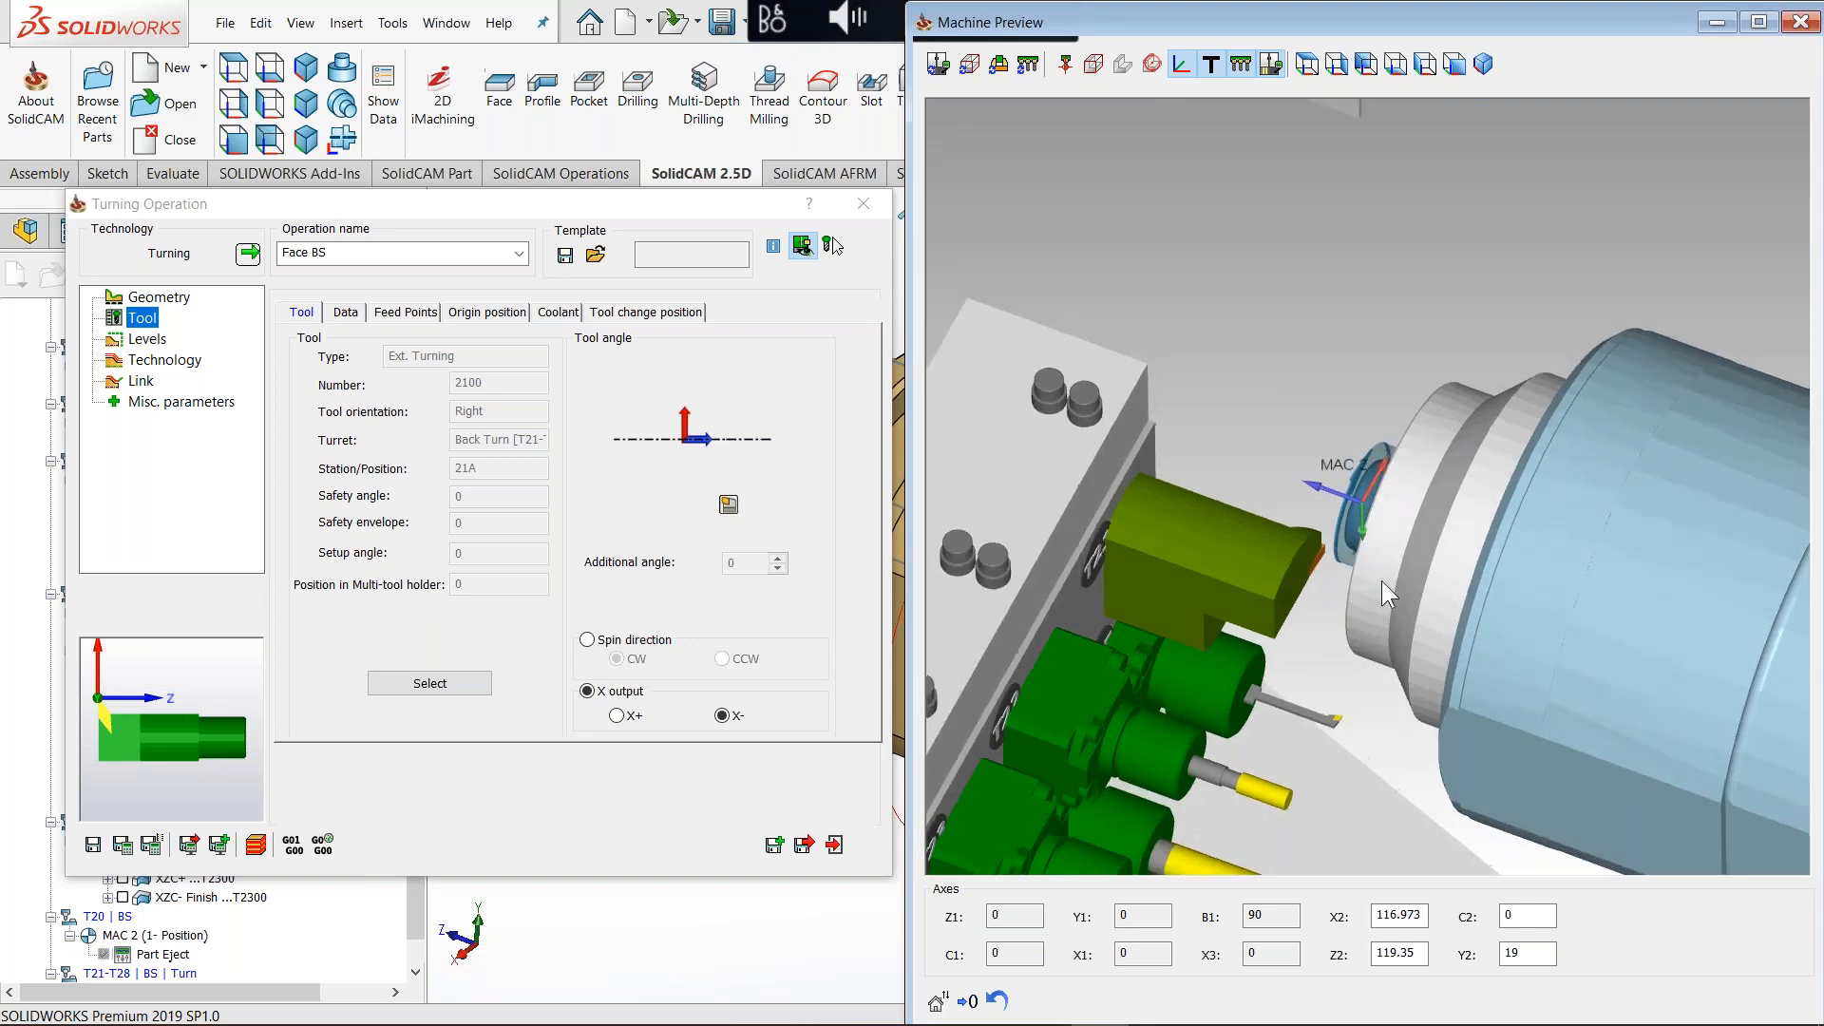
scroll(1387, 599, "down", 3)
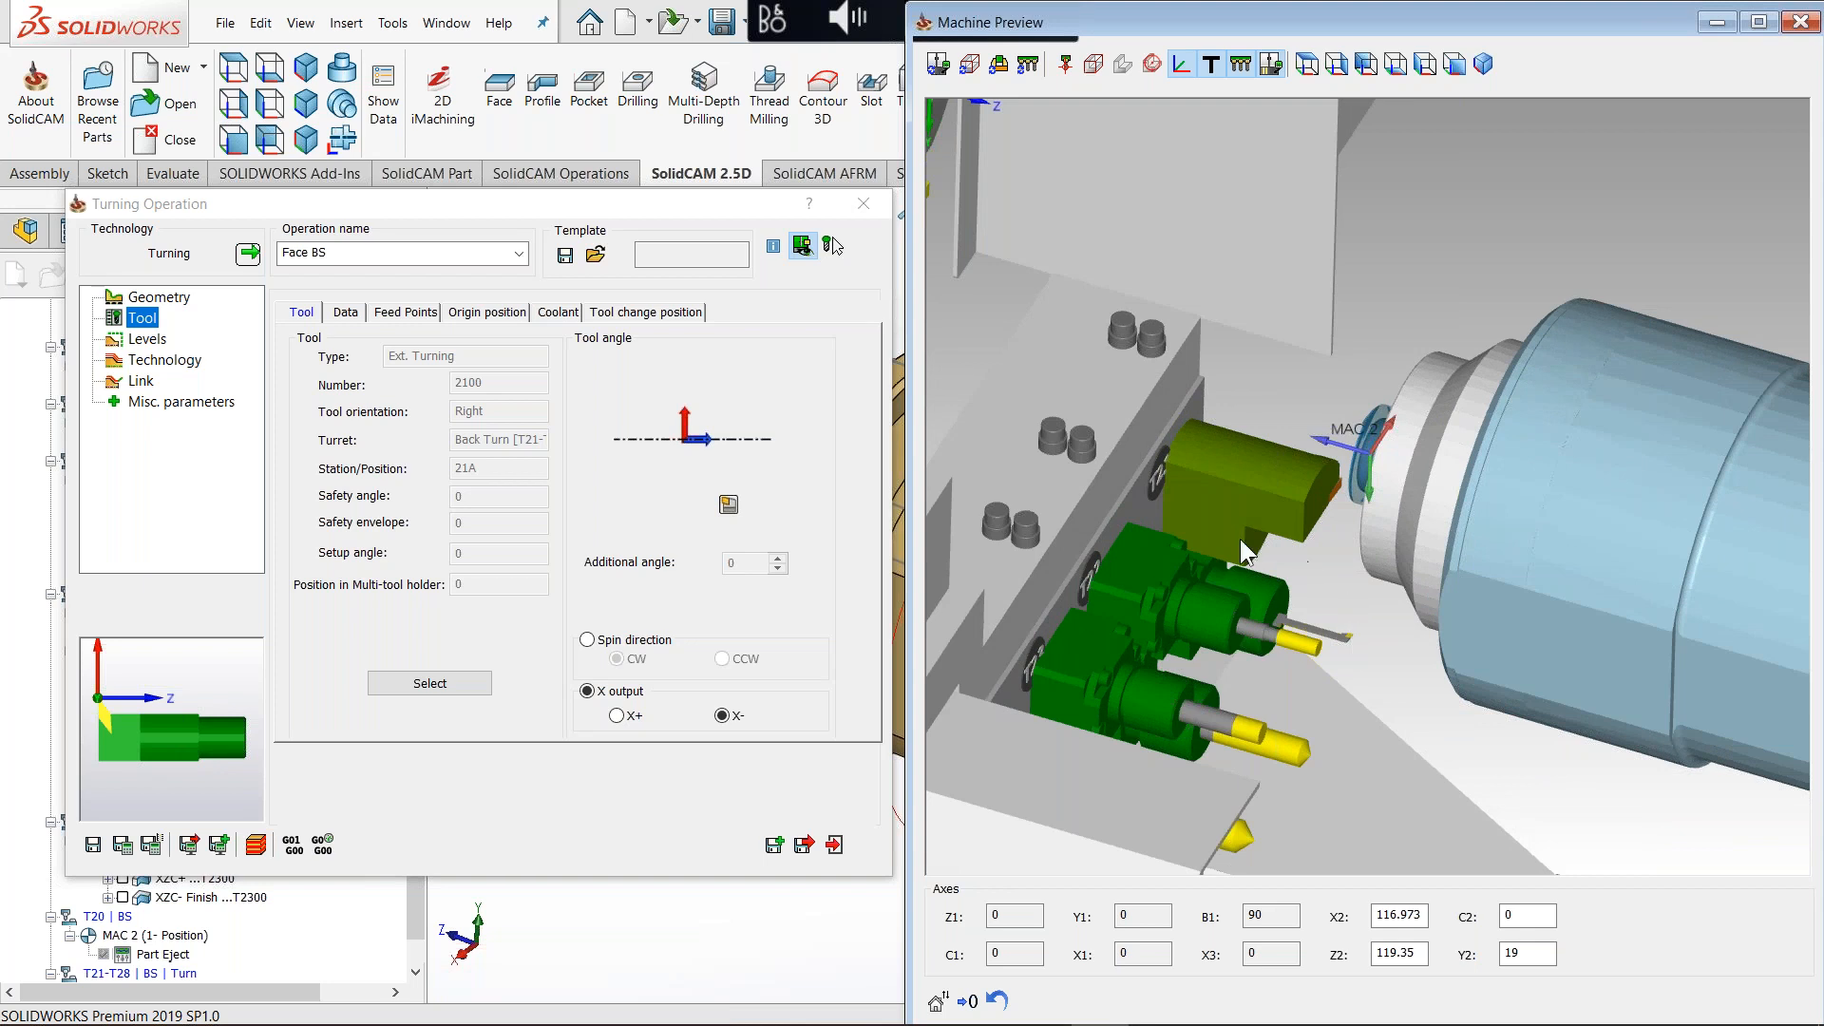
Step: Examine the back-working tools beside tool 2100 from several angles, close the machine preview, and exit the Face BS operation
middle_click_drag(1314, 644, 1303, 600)
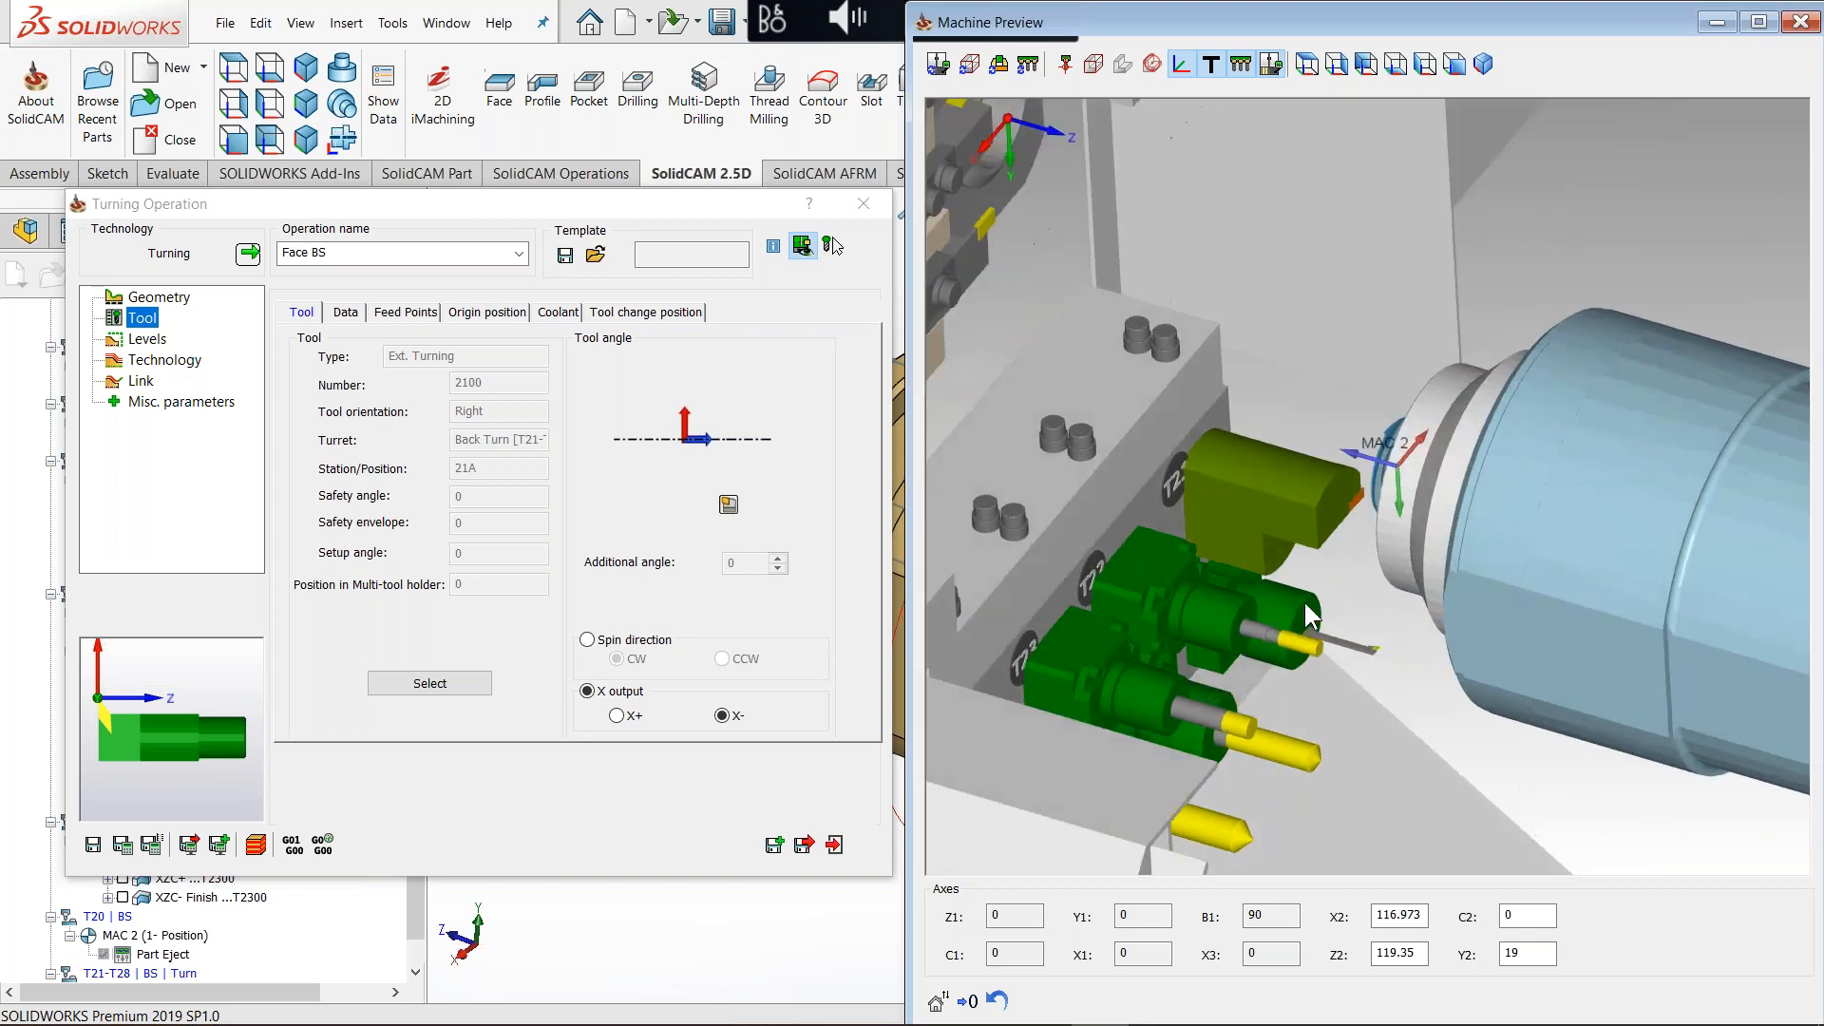
middle_click_drag(1518, 487, 1549, 419)
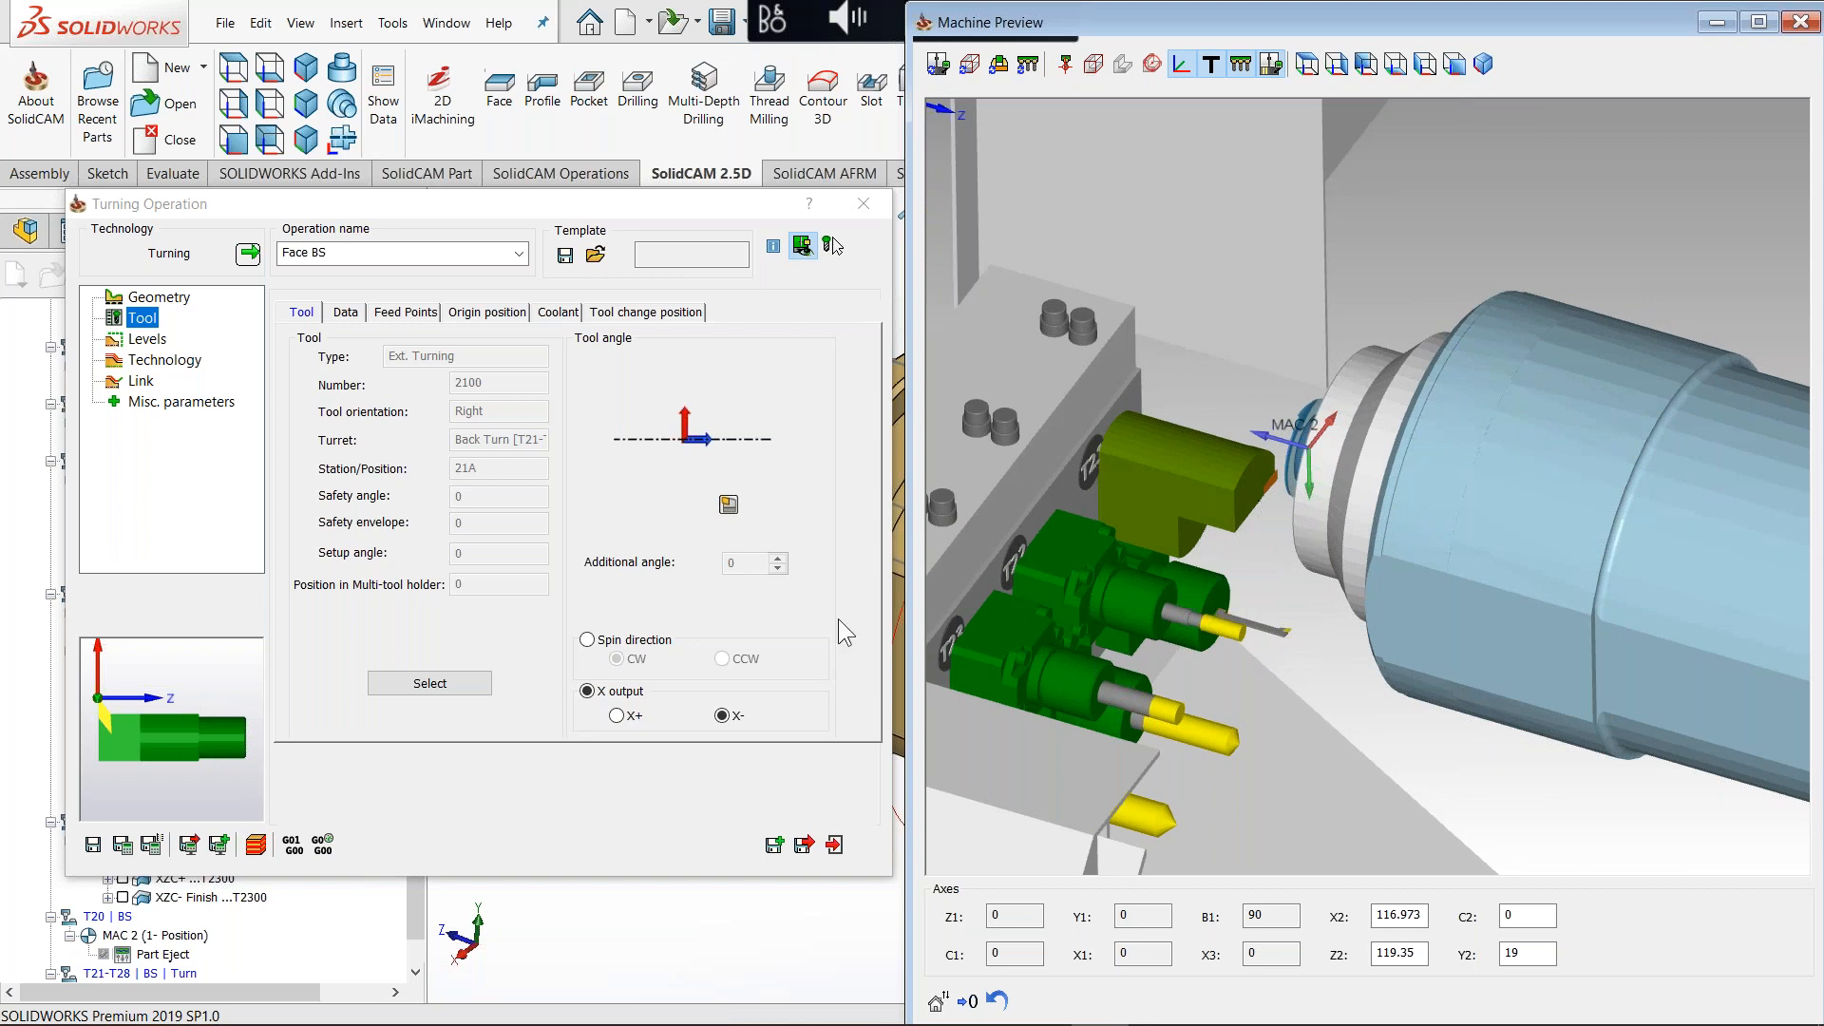
scroll(1286, 430, "up", 3)
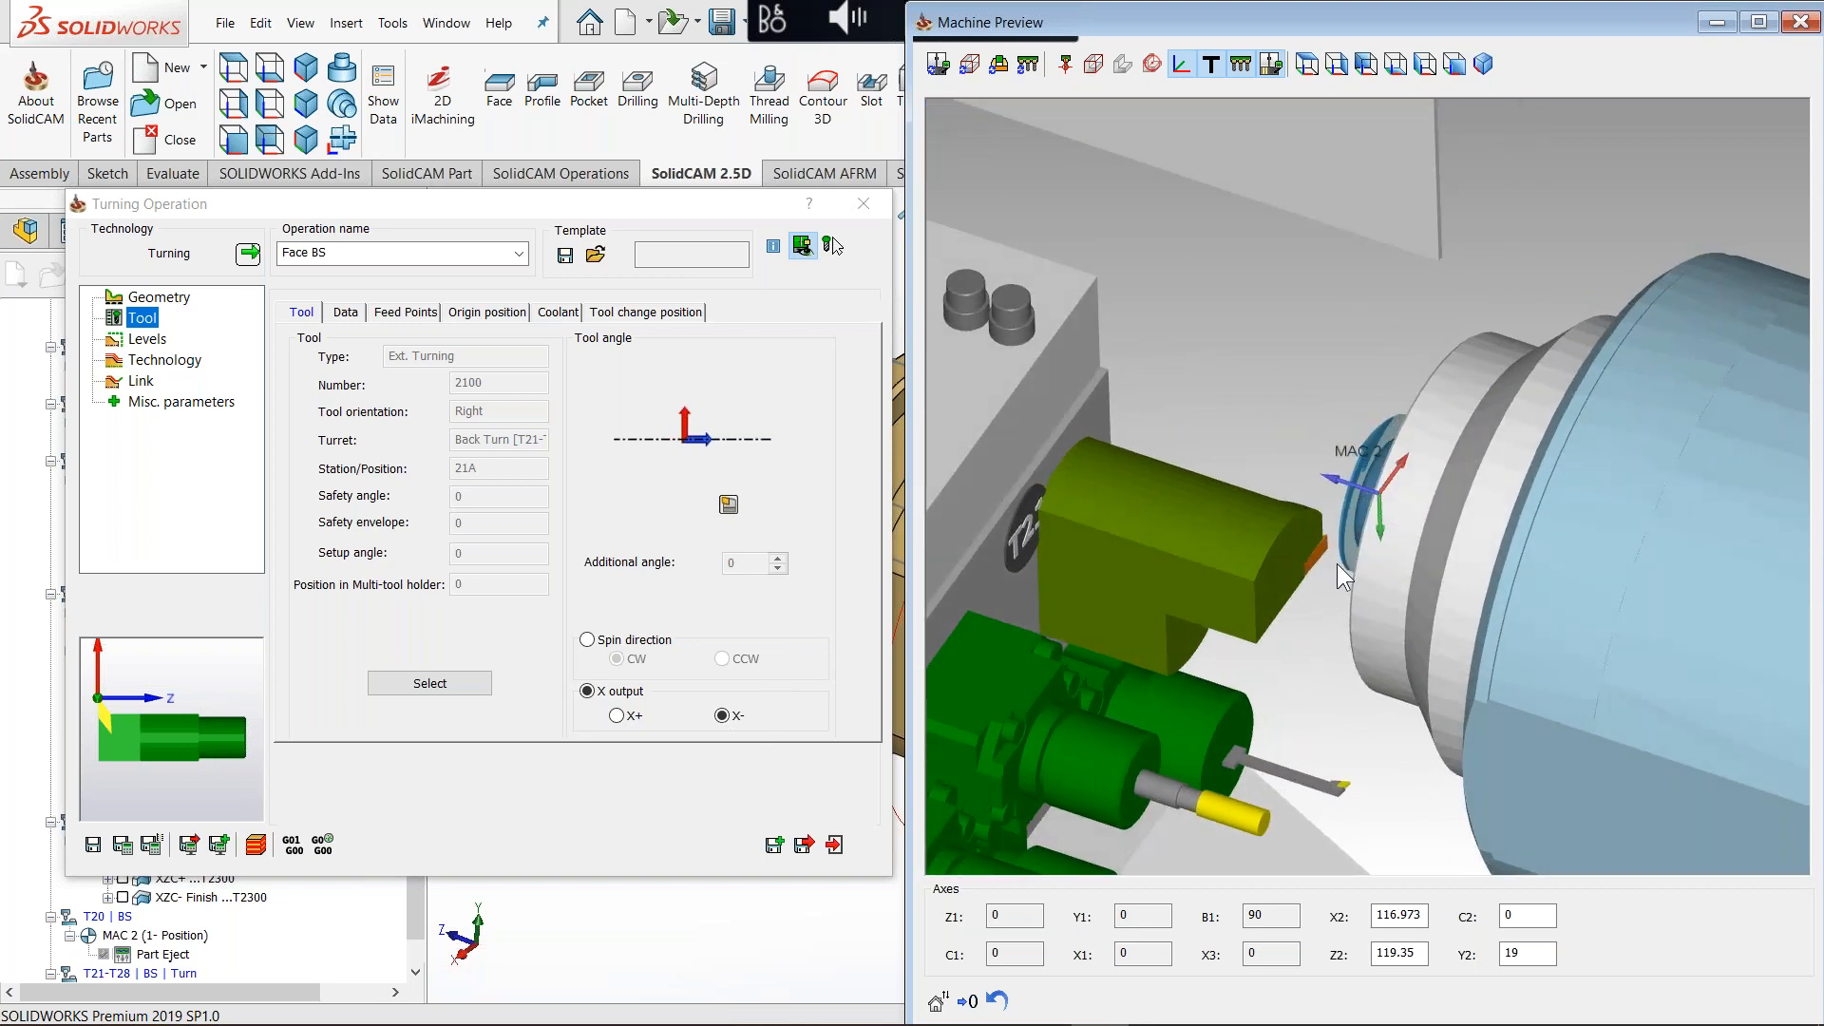
scroll(1336, 562, "down", 3)
scroll(1325, 608, "up", 3)
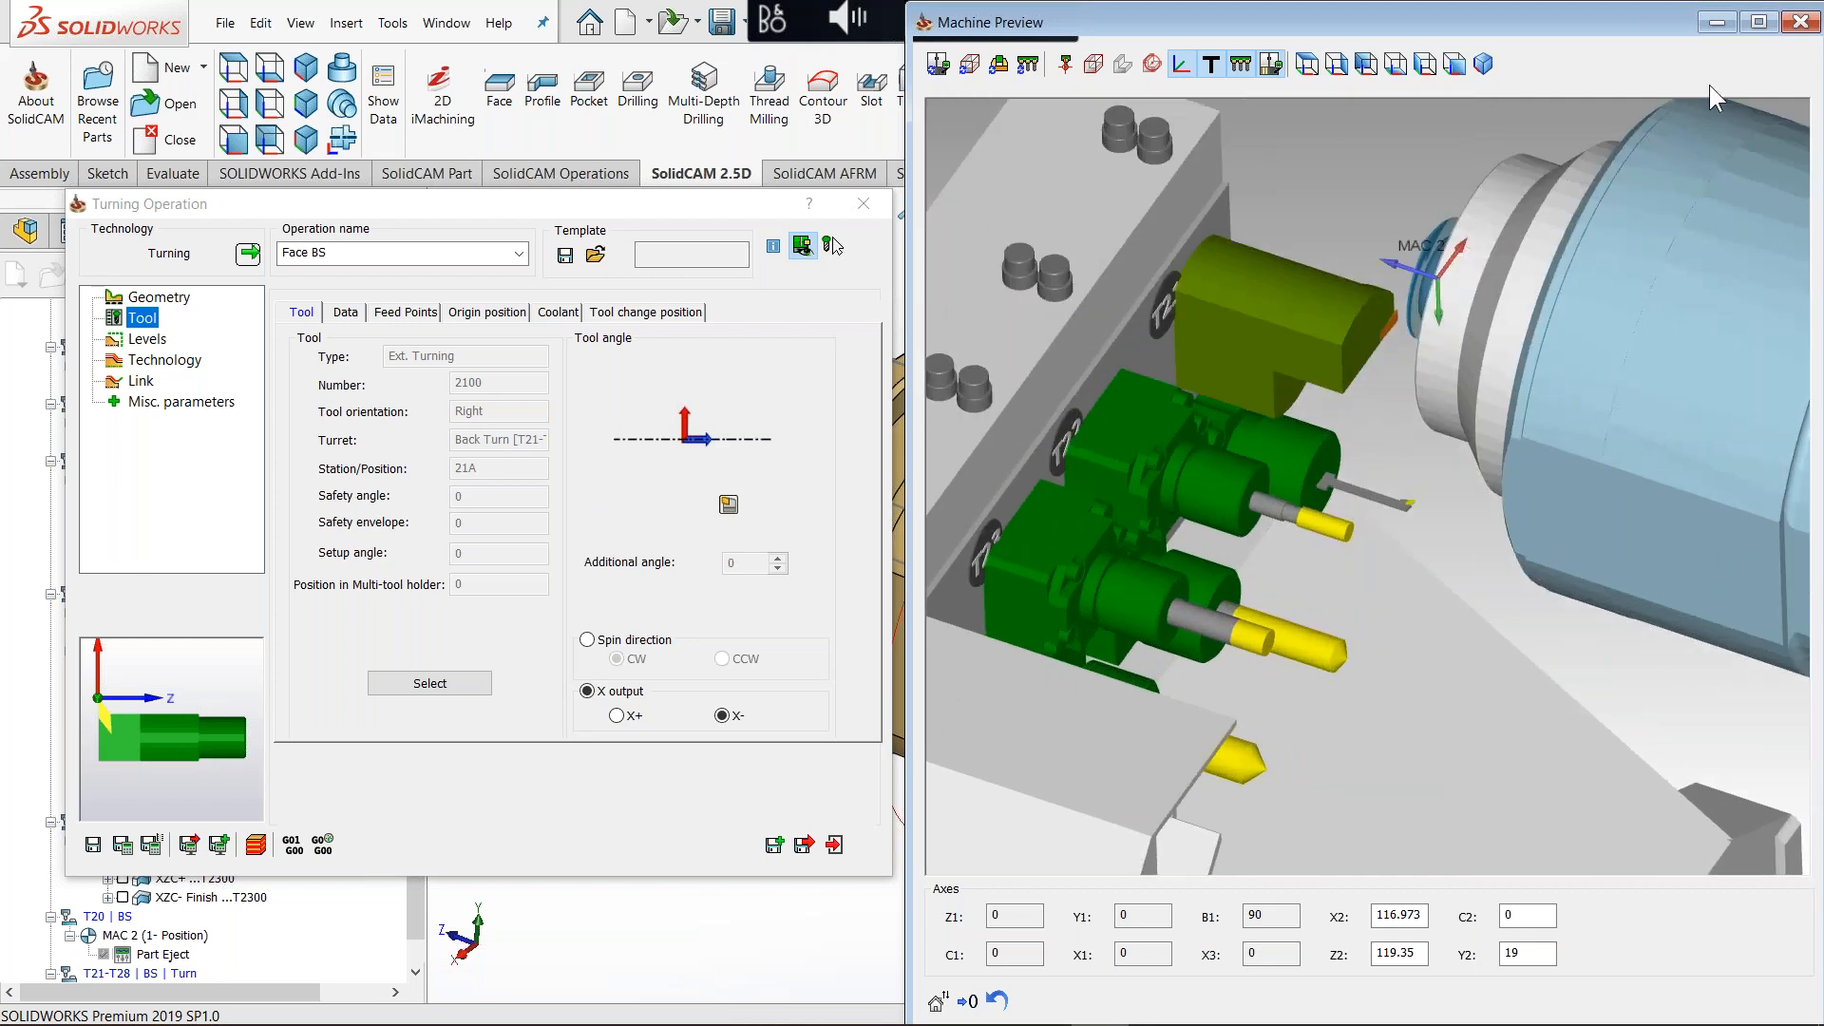
left_click(1793, 26)
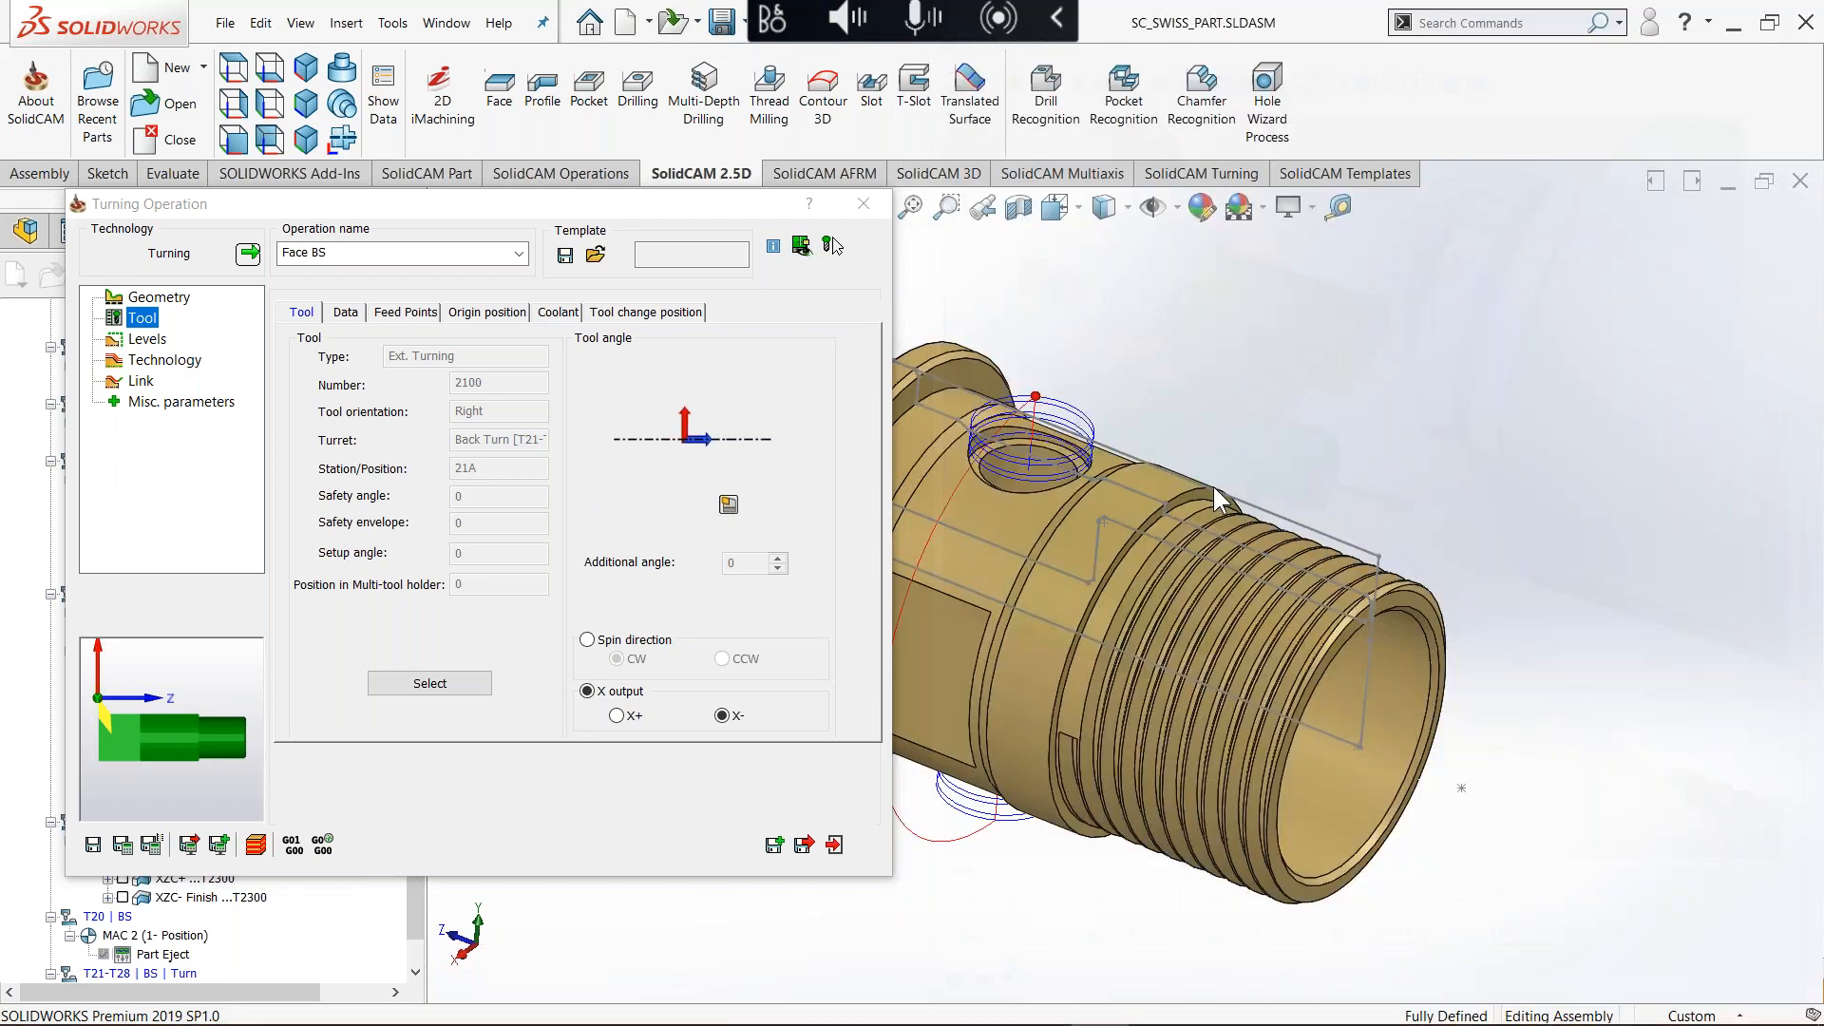
left_click(832, 846)
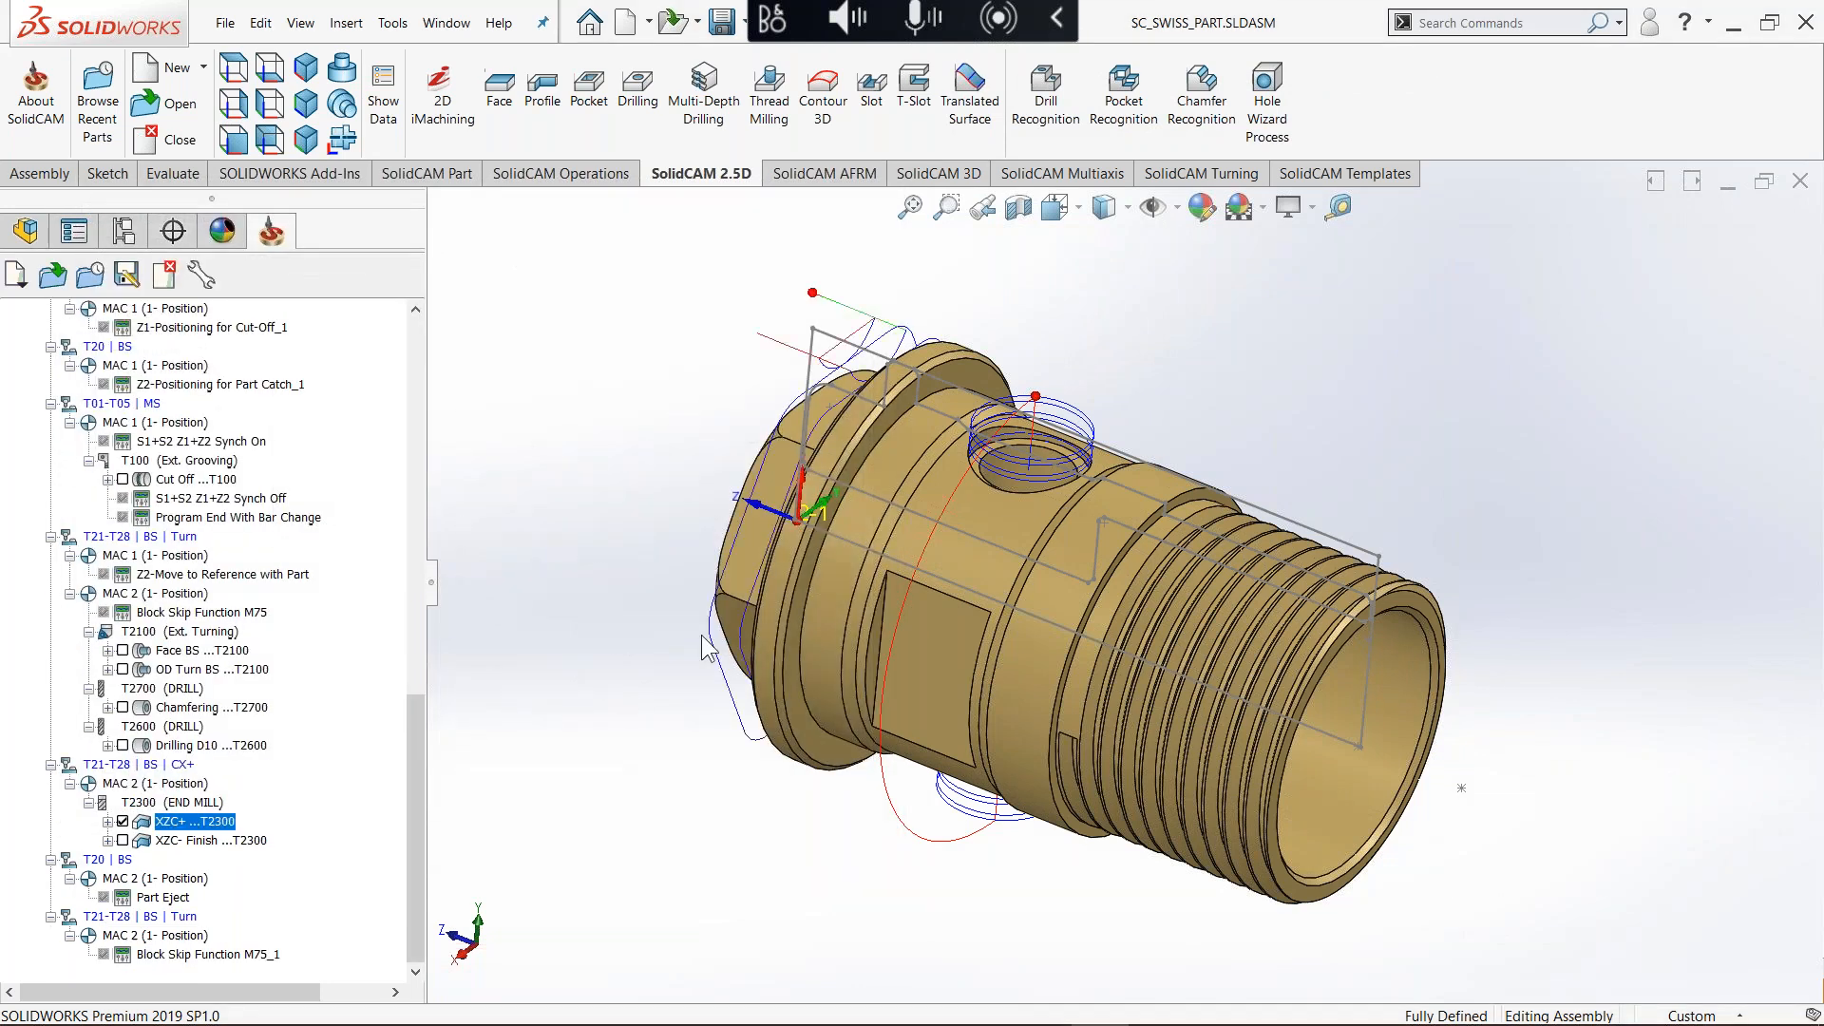
Step: Open the XZC+ operation and examine end mill 2300 against the back-spindle part in the machine preview
middle_click_drag(803, 497, 902, 579)
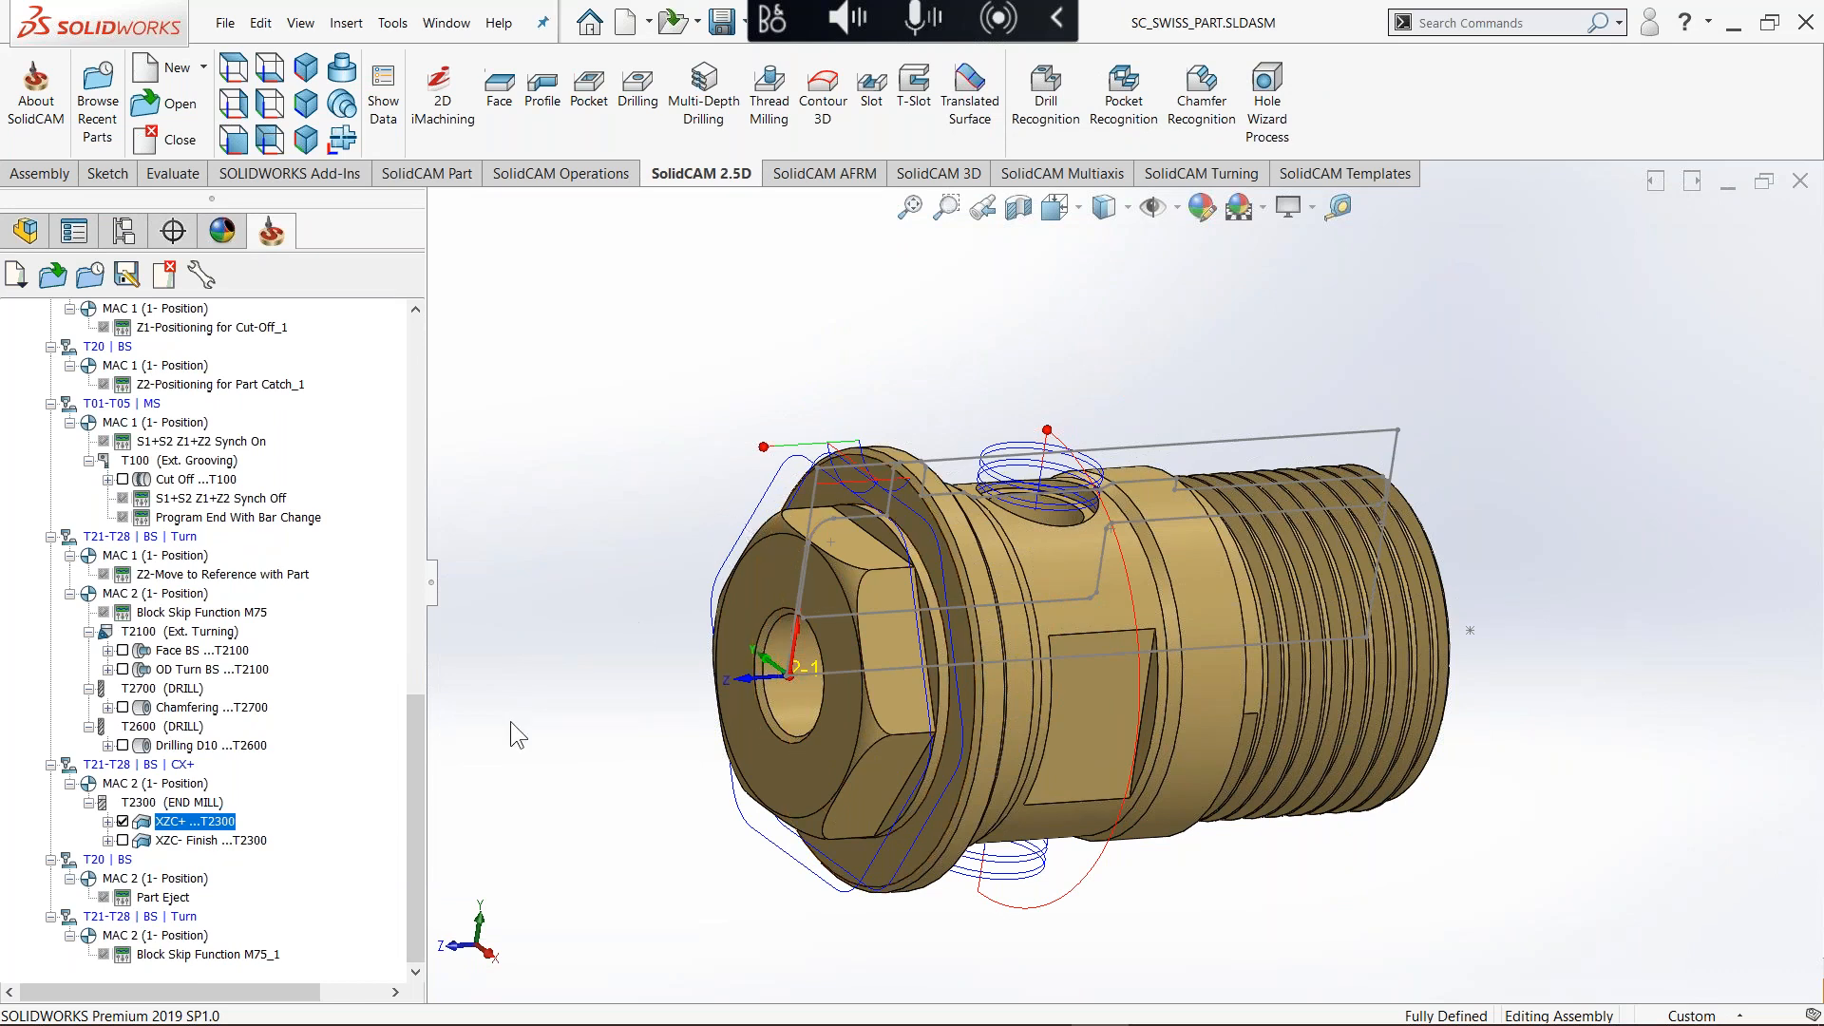
double_click(181, 824)
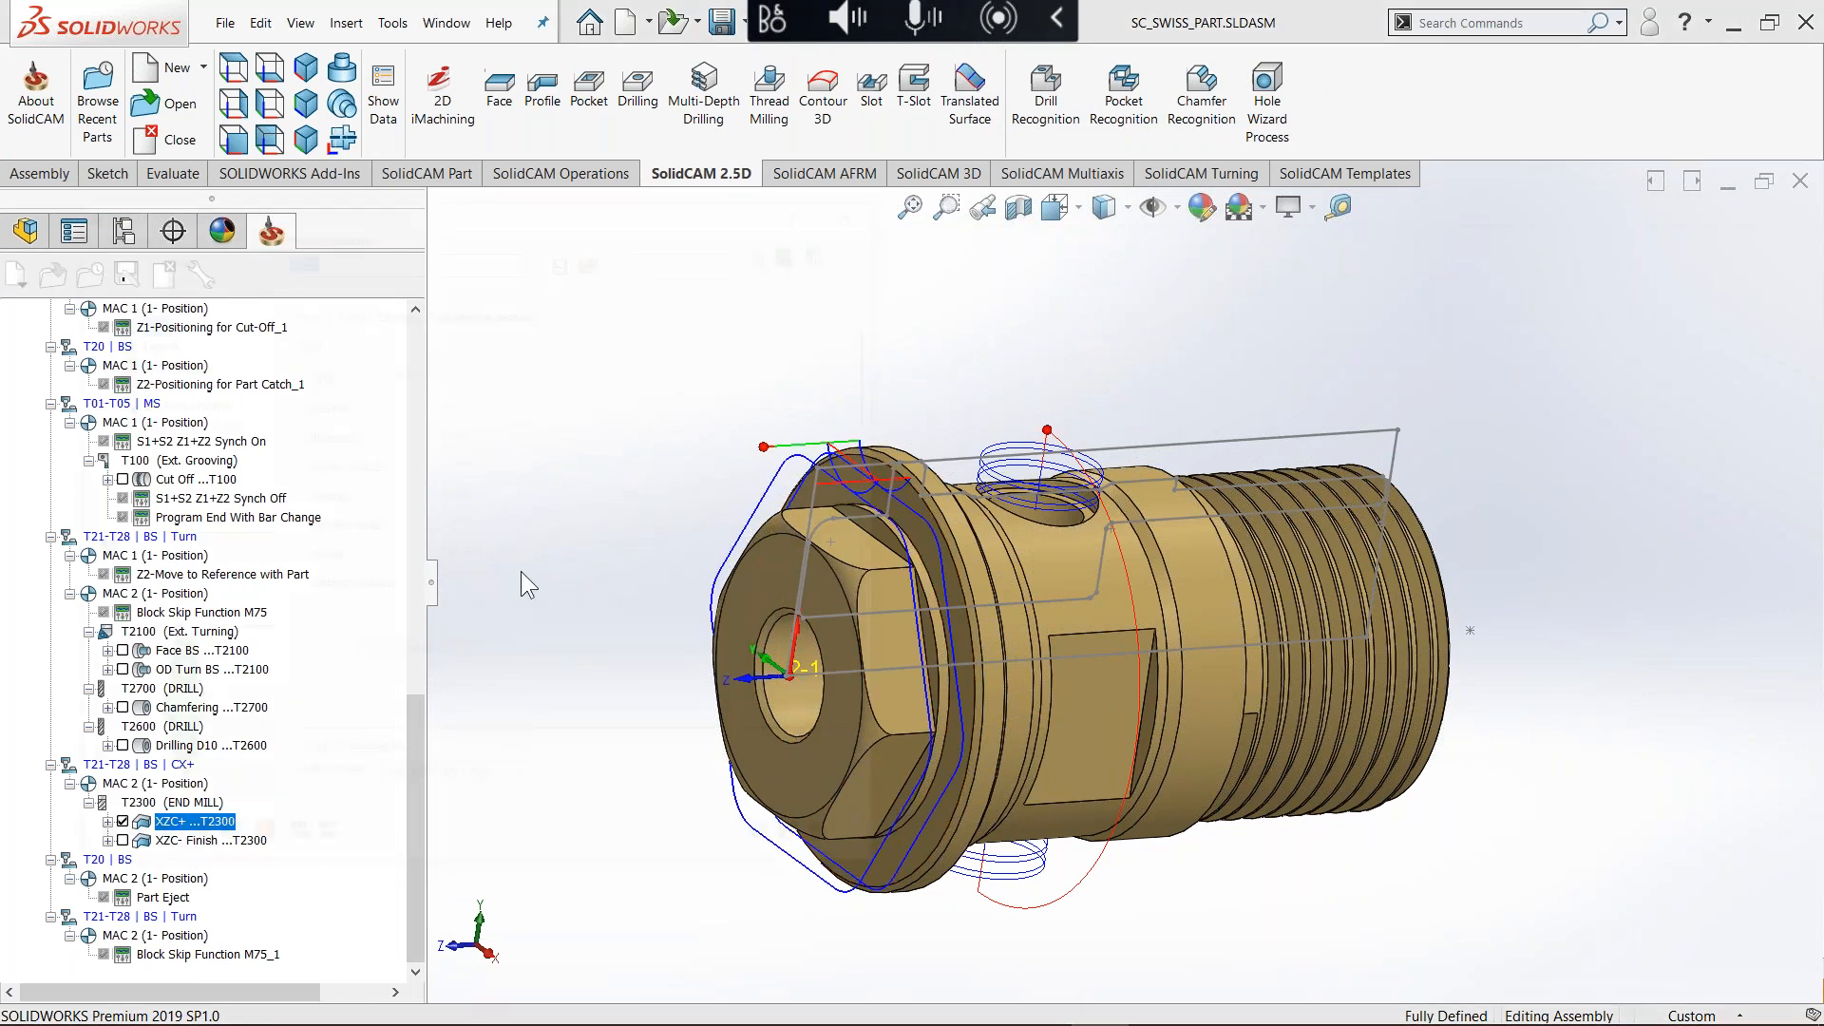
left_click(800, 249)
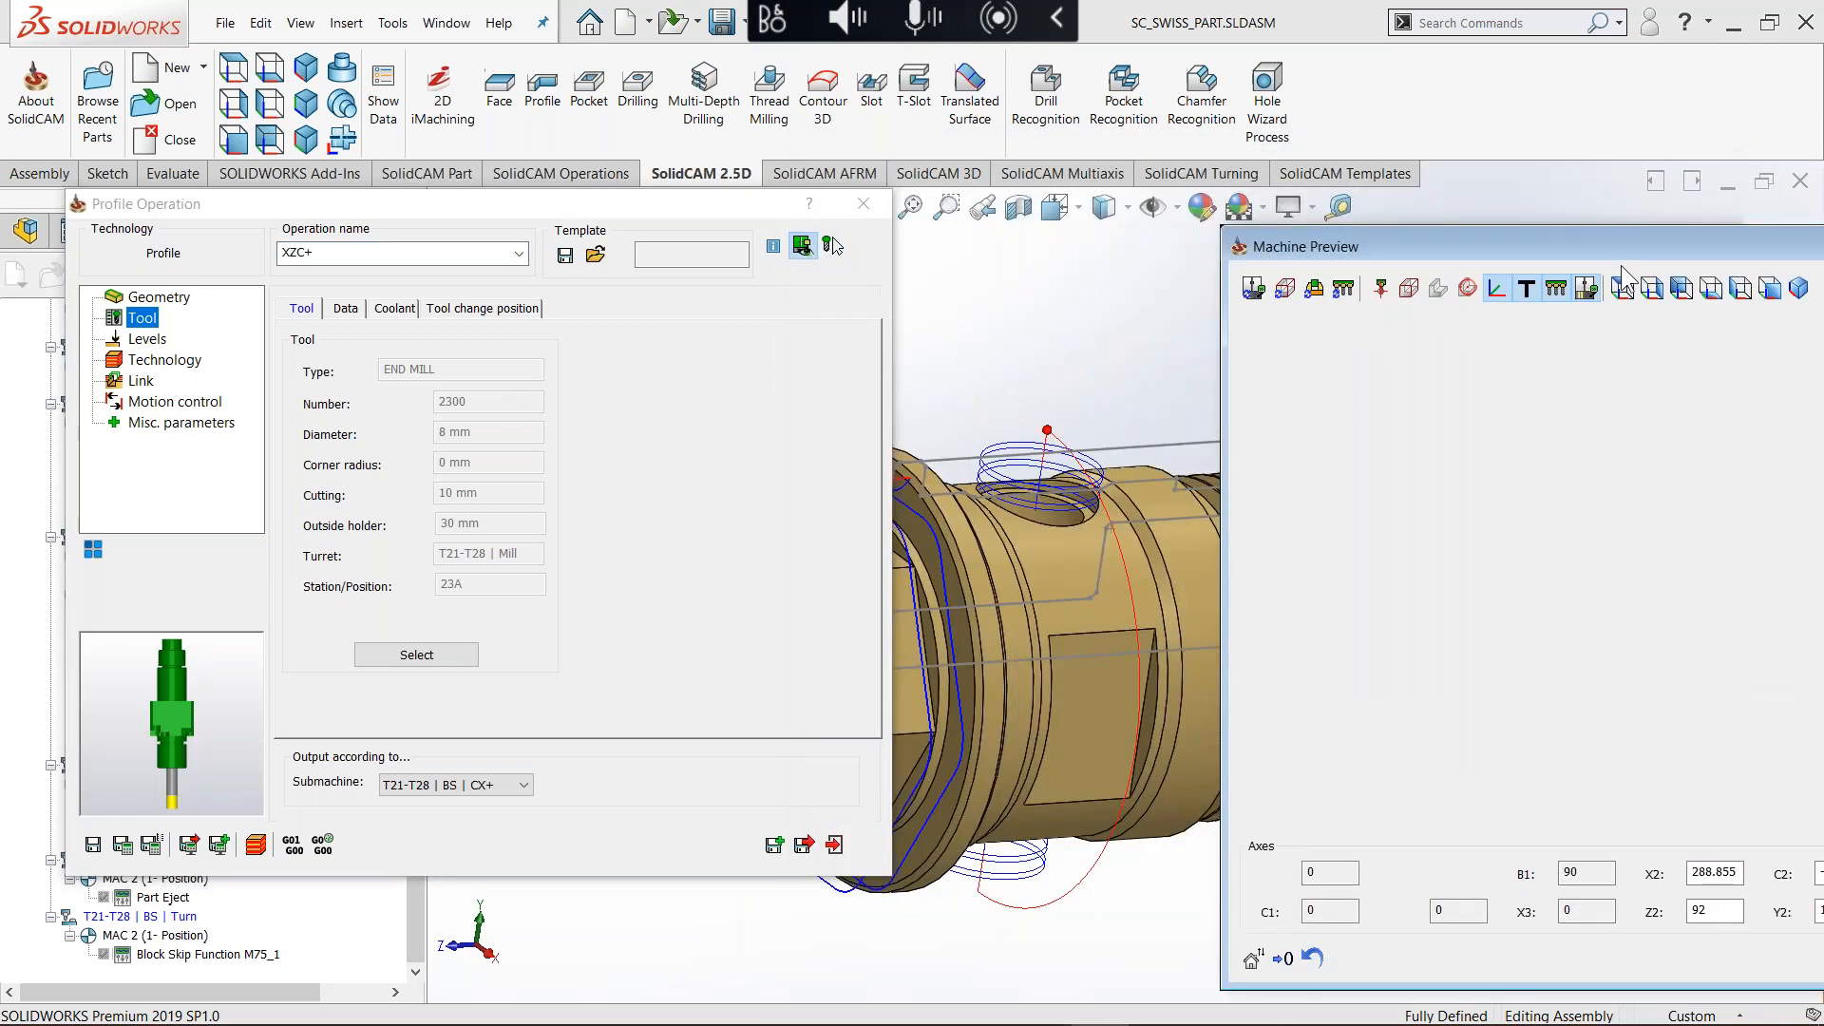
scroll(1405, 624, "up", 10)
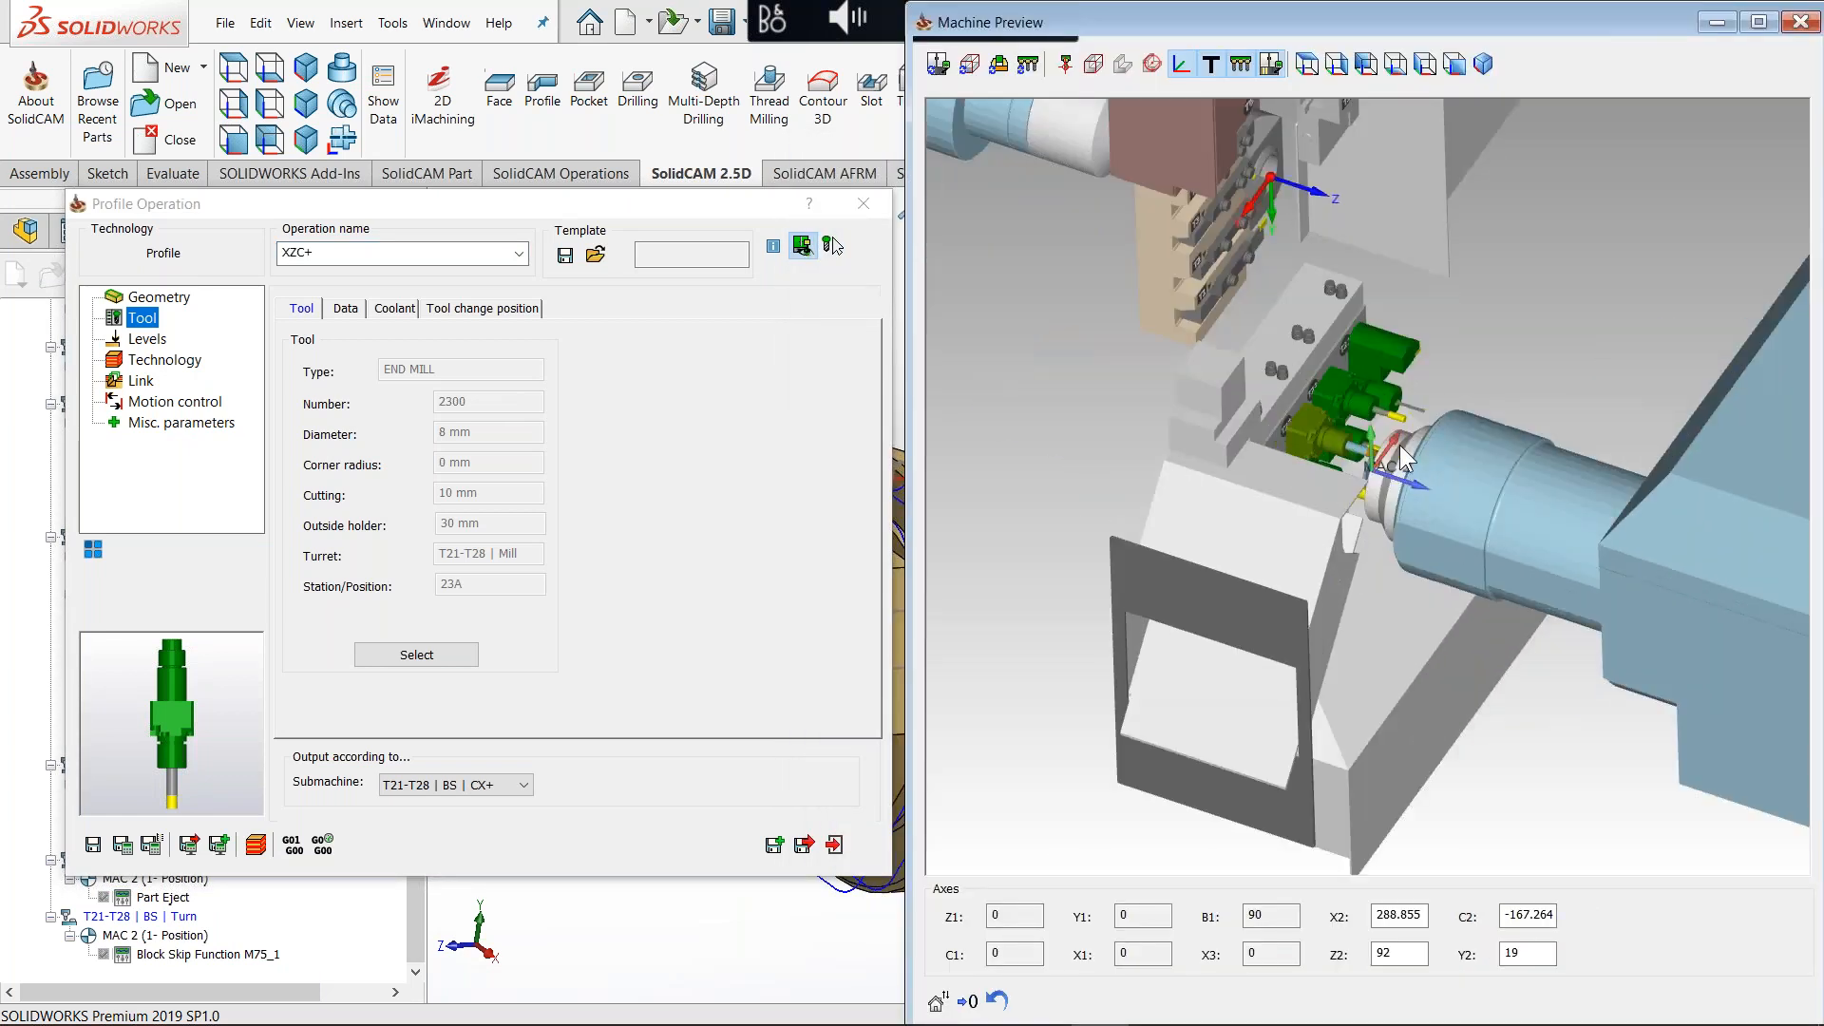
scroll(1377, 502, "up", 5)
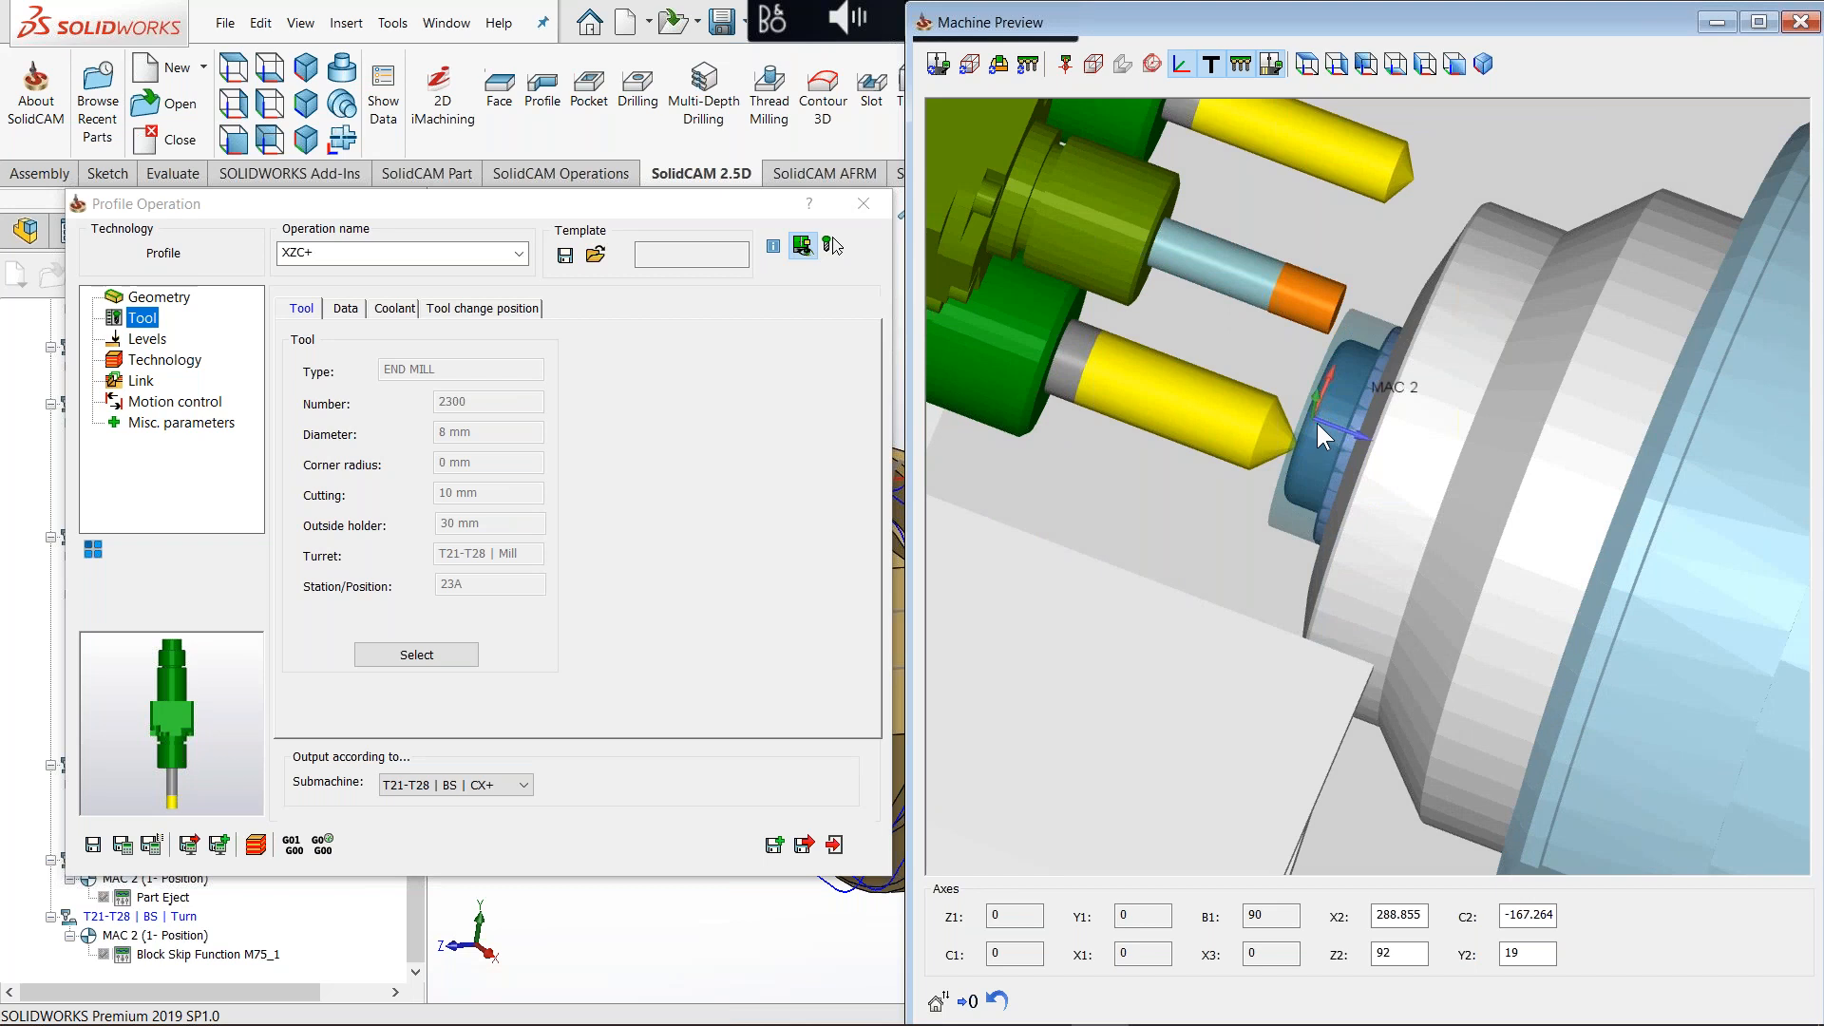
scroll(1316, 422, "down", 3)
middle_click_drag(1315, 420, 1560, 661)
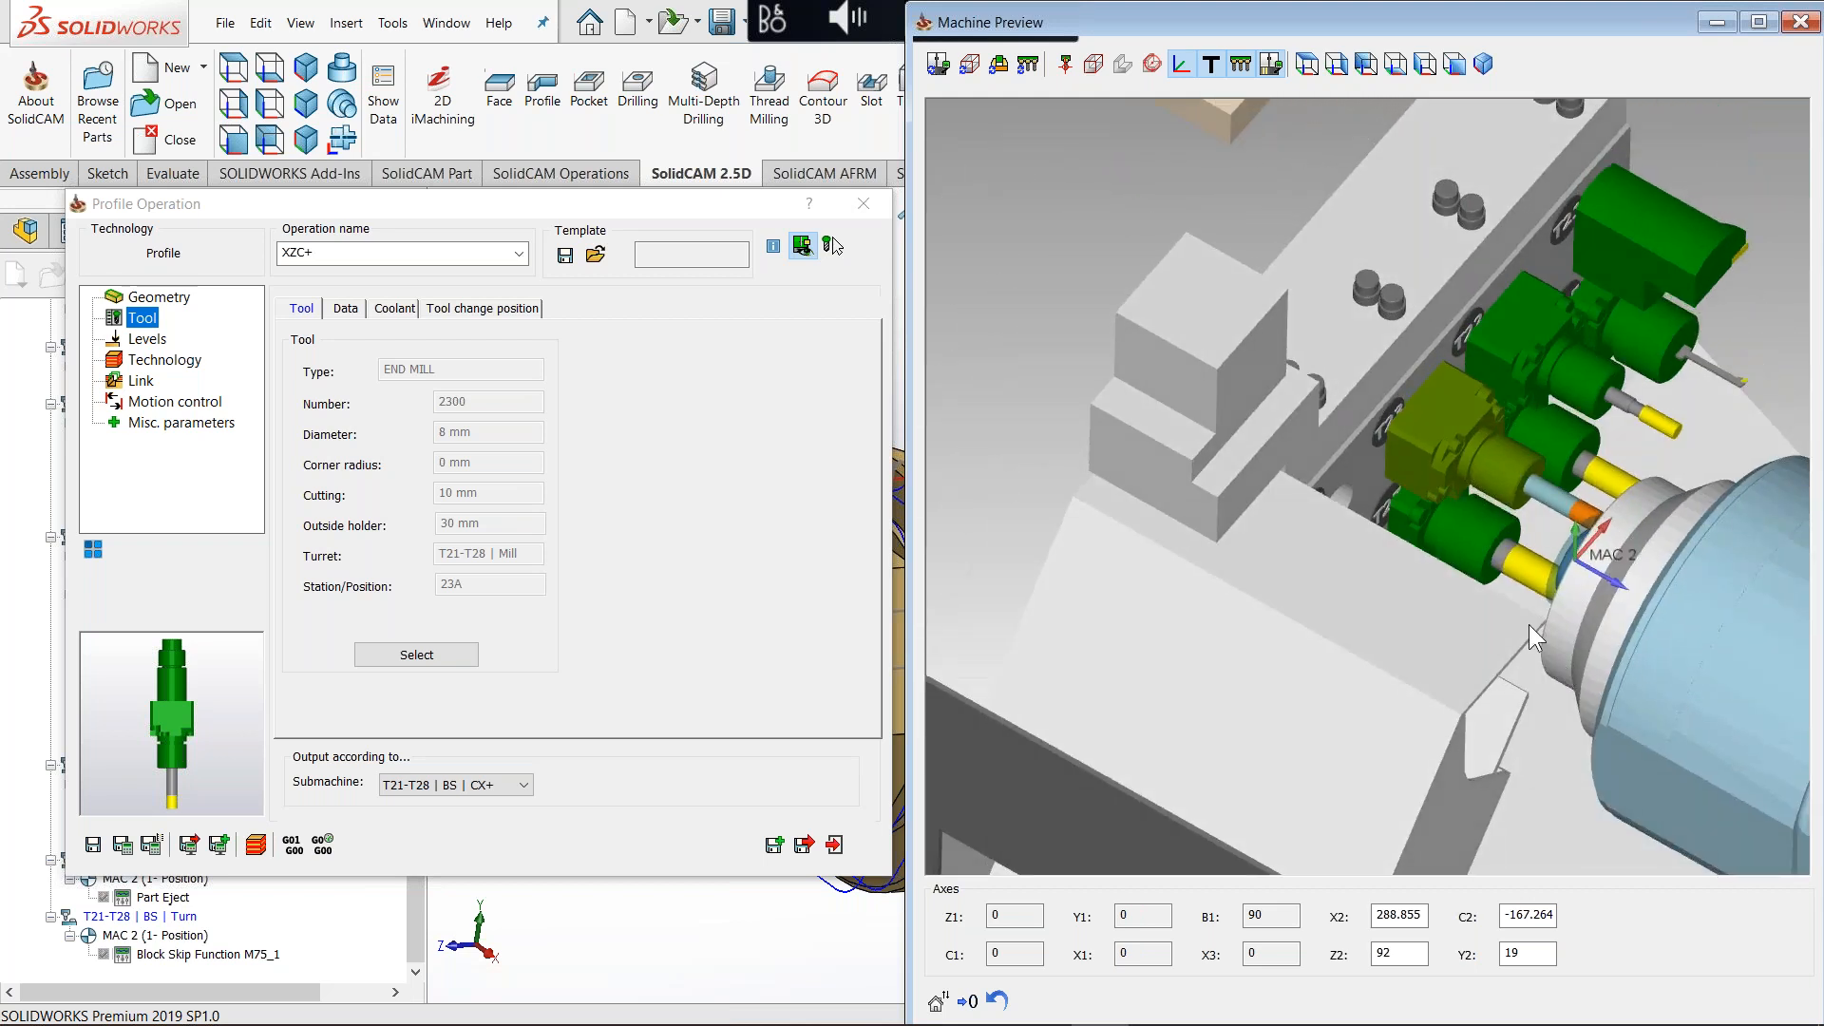
Step: Try the T21-T28 | BS | CX- submachine for the XZC+ operation in the machine preview, and exit without saving
left_click(496, 788)
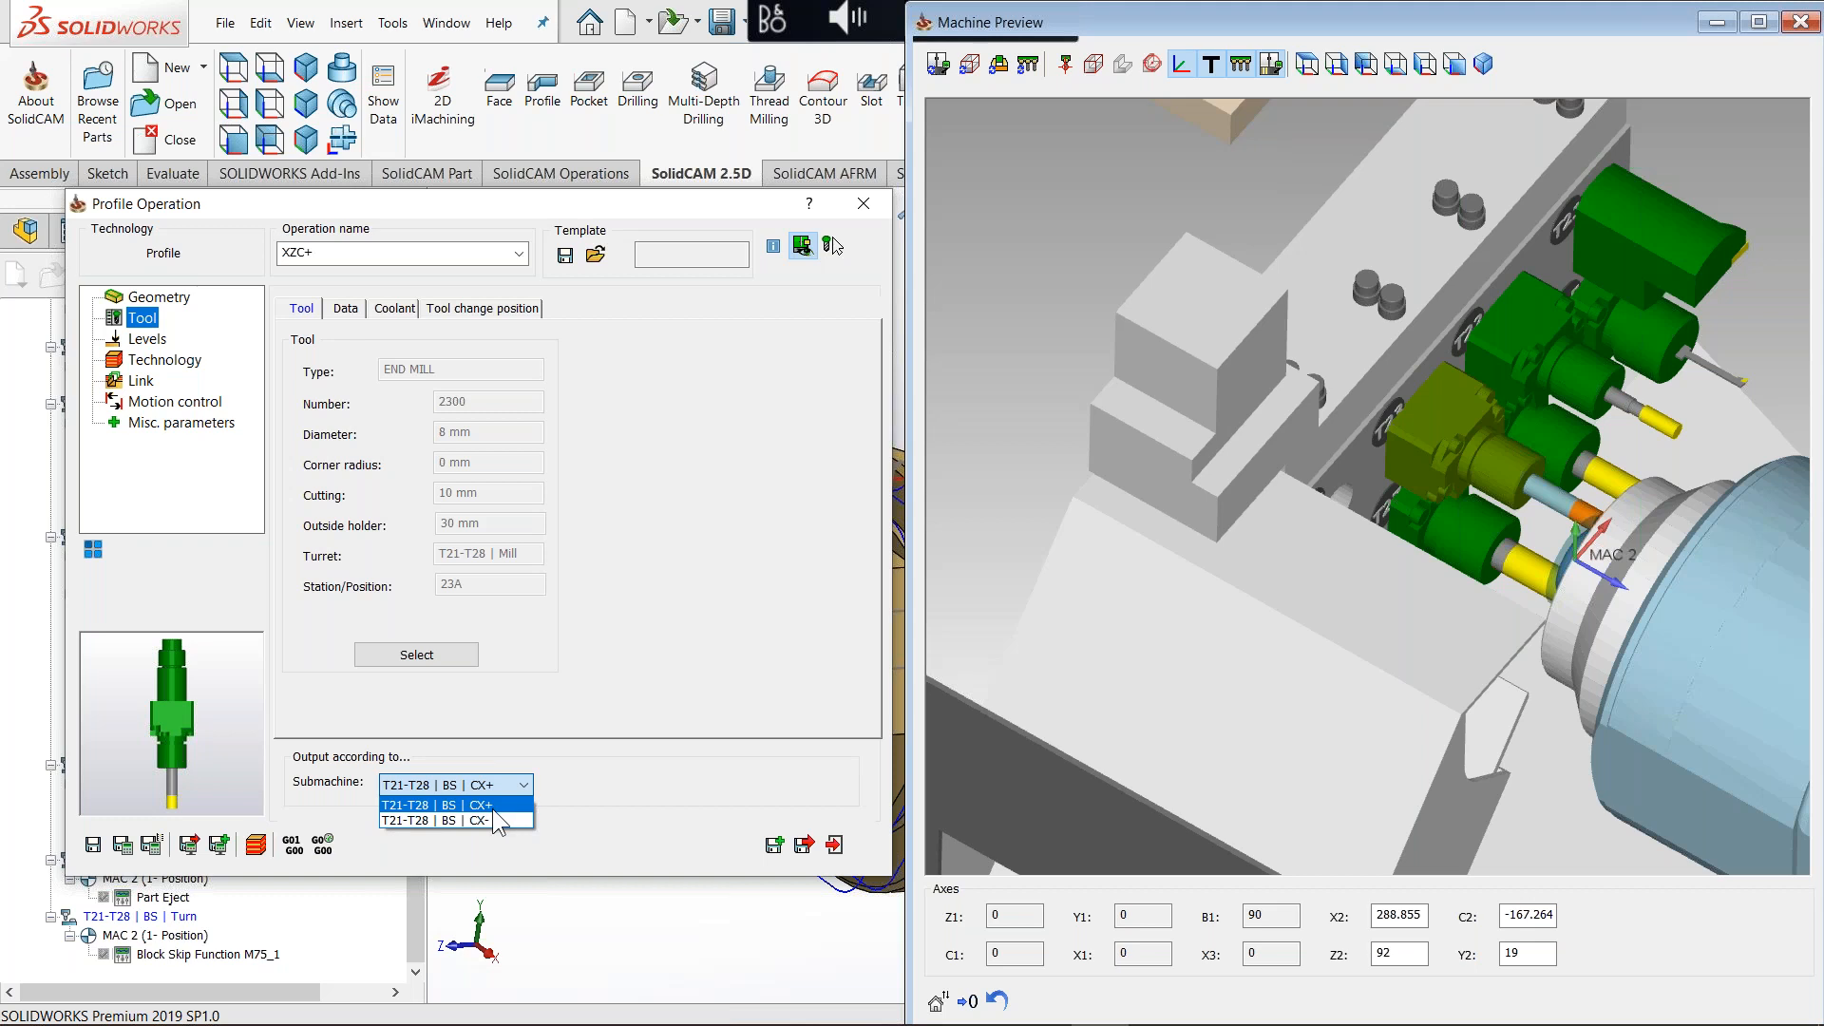
left_click(482, 818)
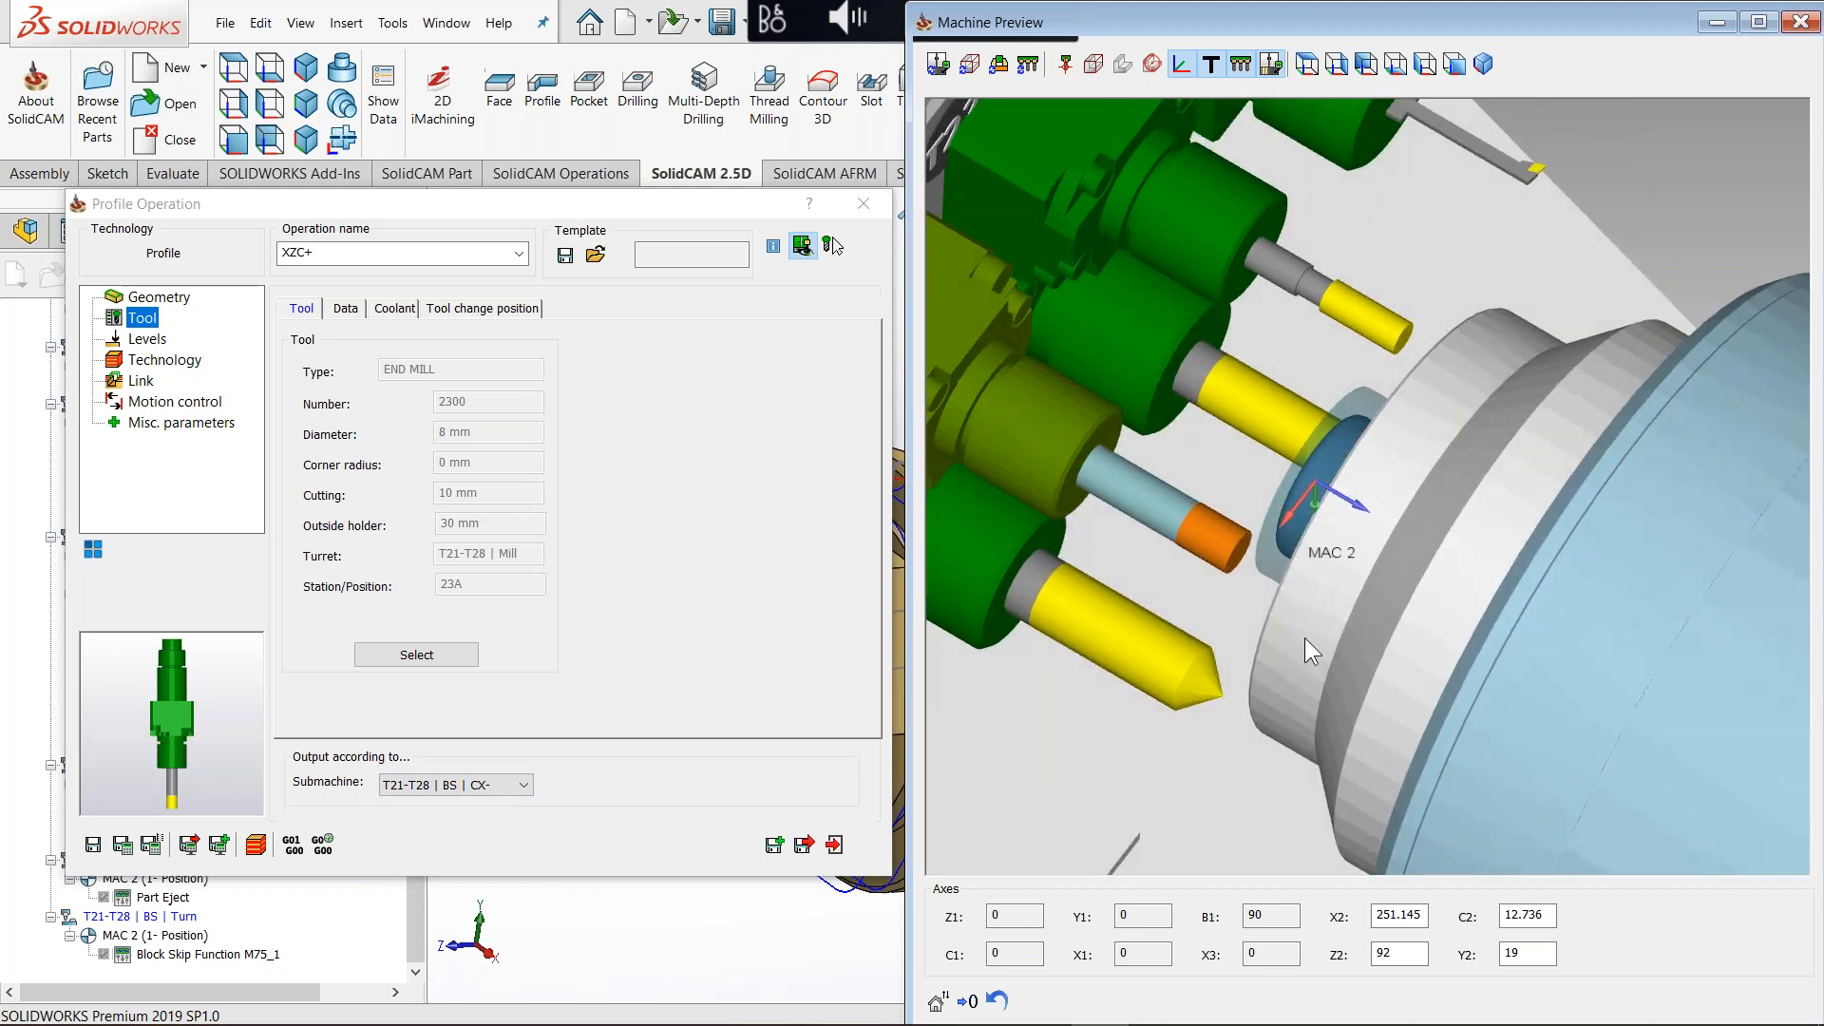
left_click(835, 847)
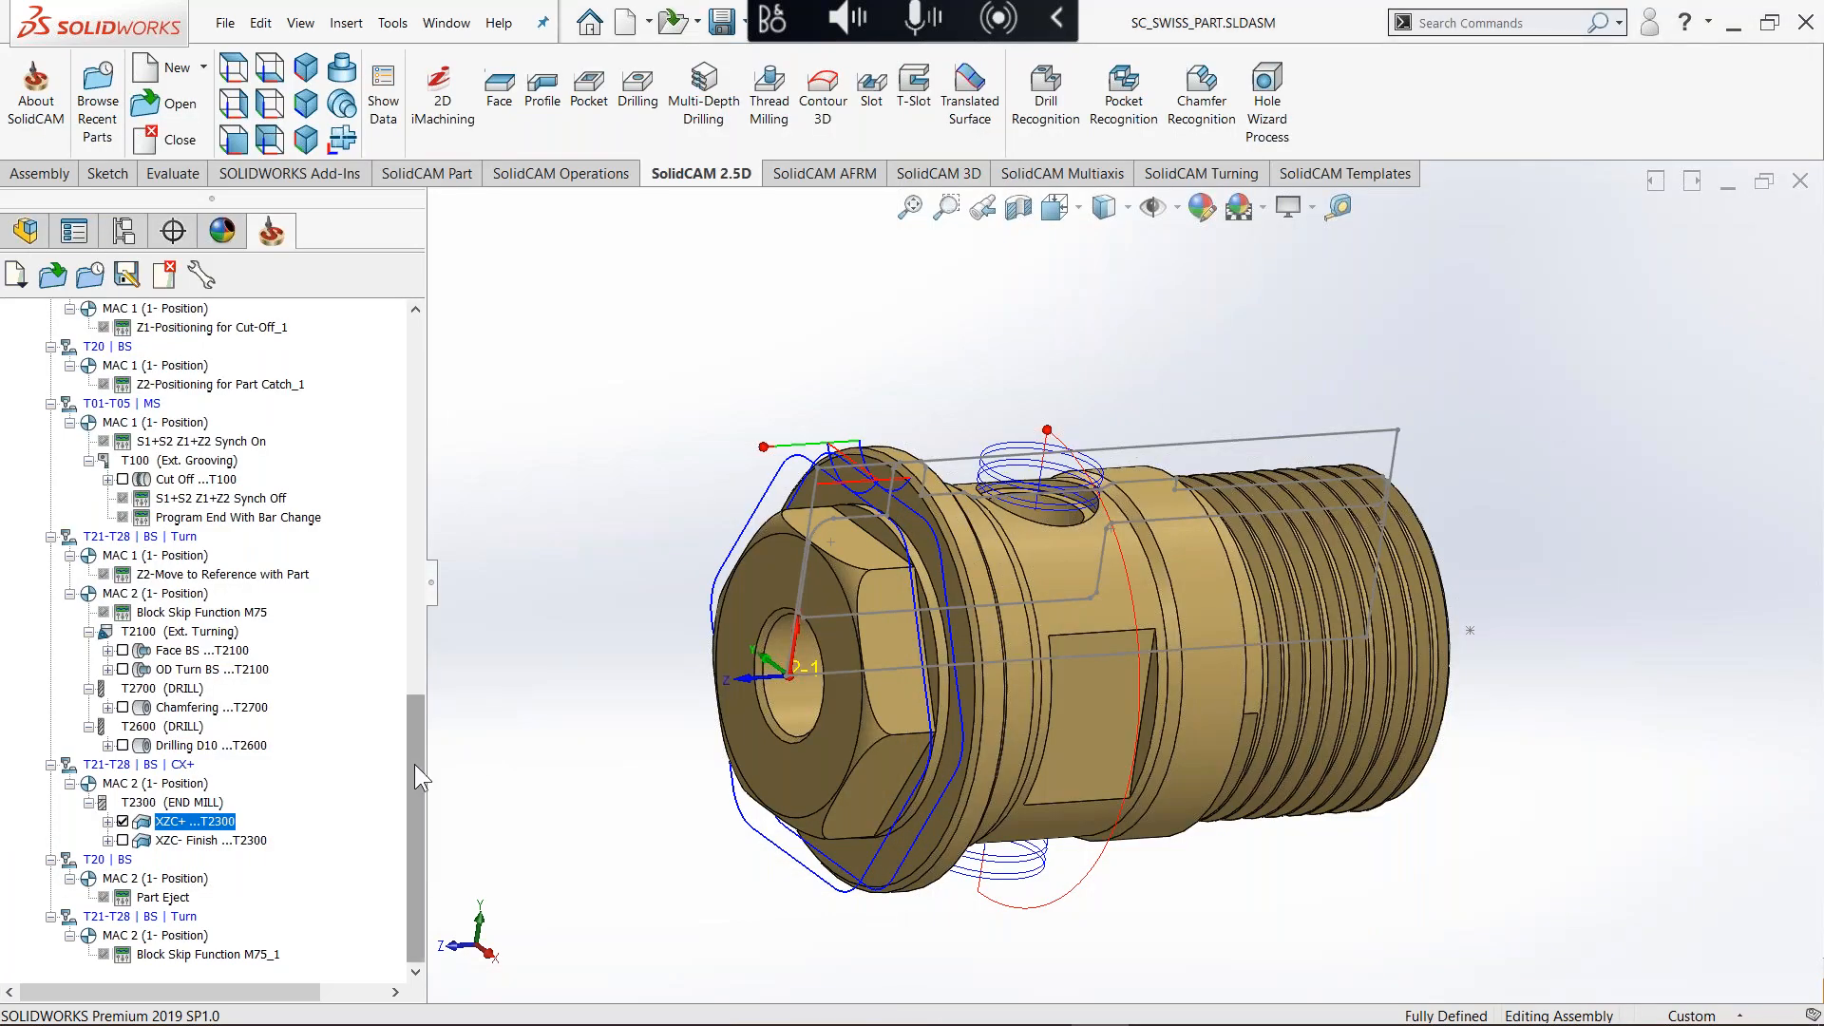
Step: Open the Z1-Positioning for Cut-Off_1 machine control operation and display its parameters
scroll(415, 760, "up", 4)
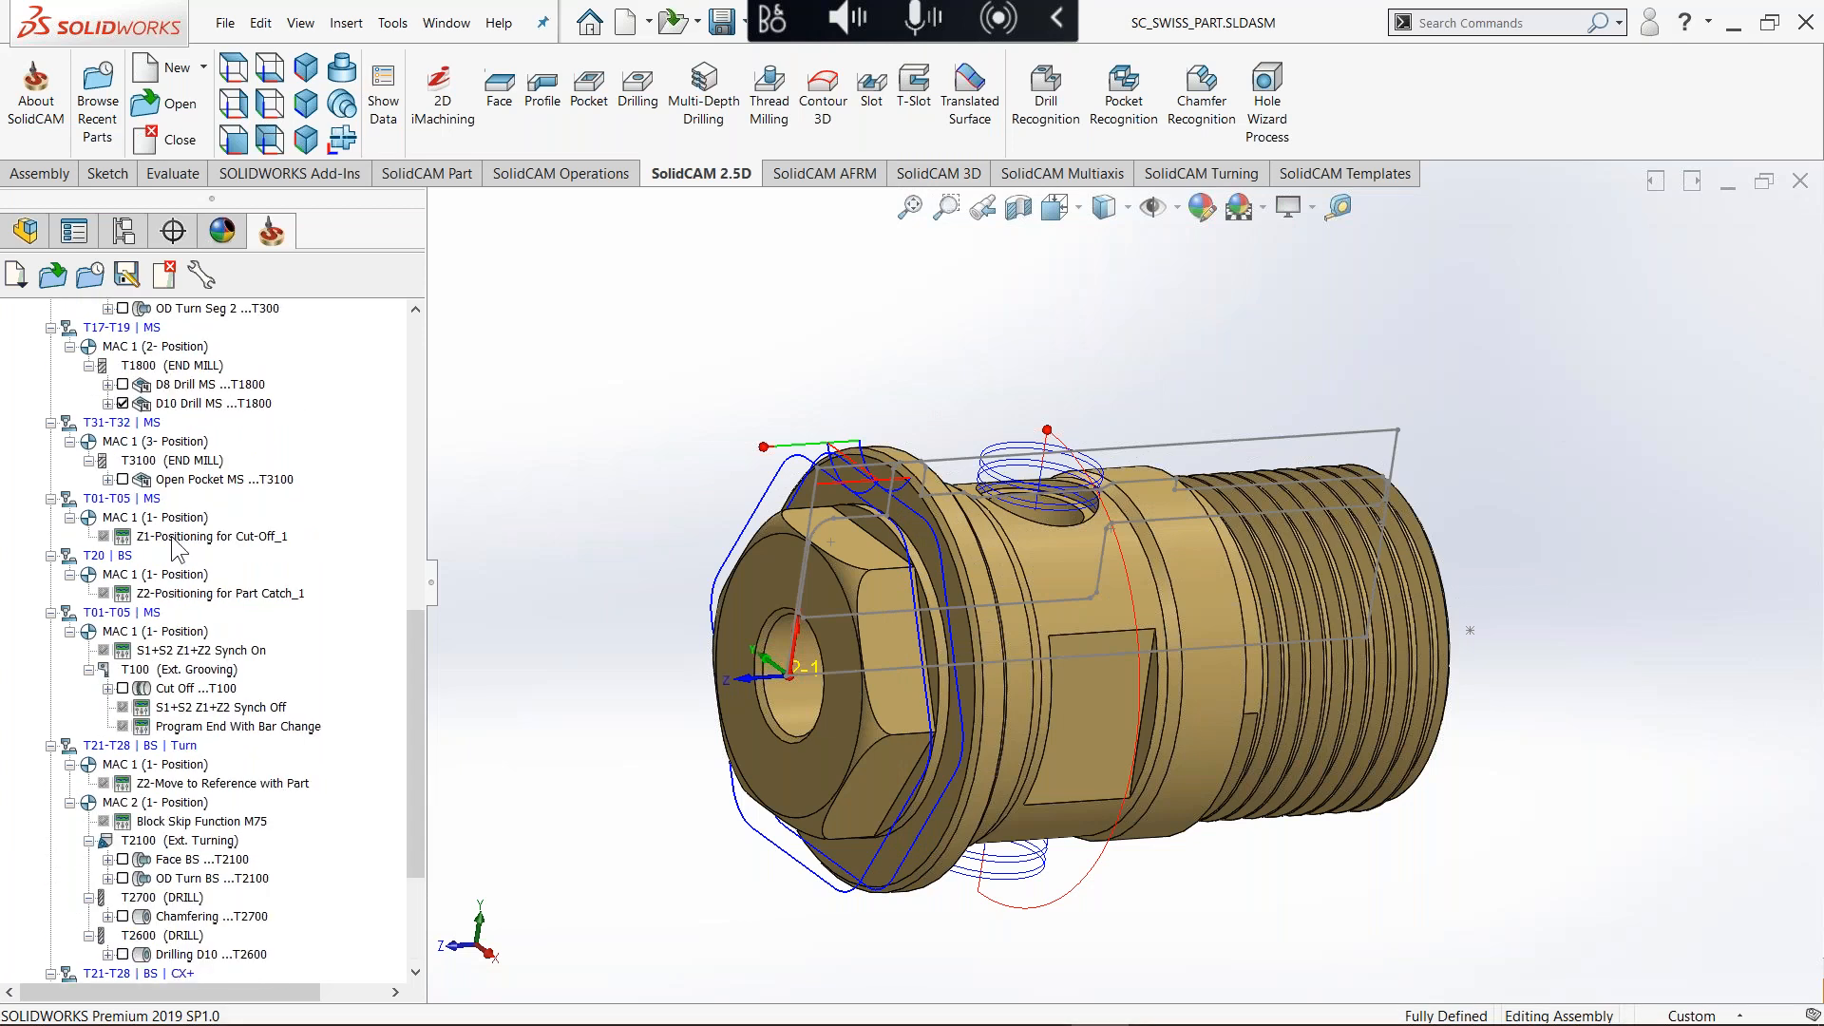
left_click(171, 538)
left_click_drag(372, 145, 535, 103)
left_click(356, 283)
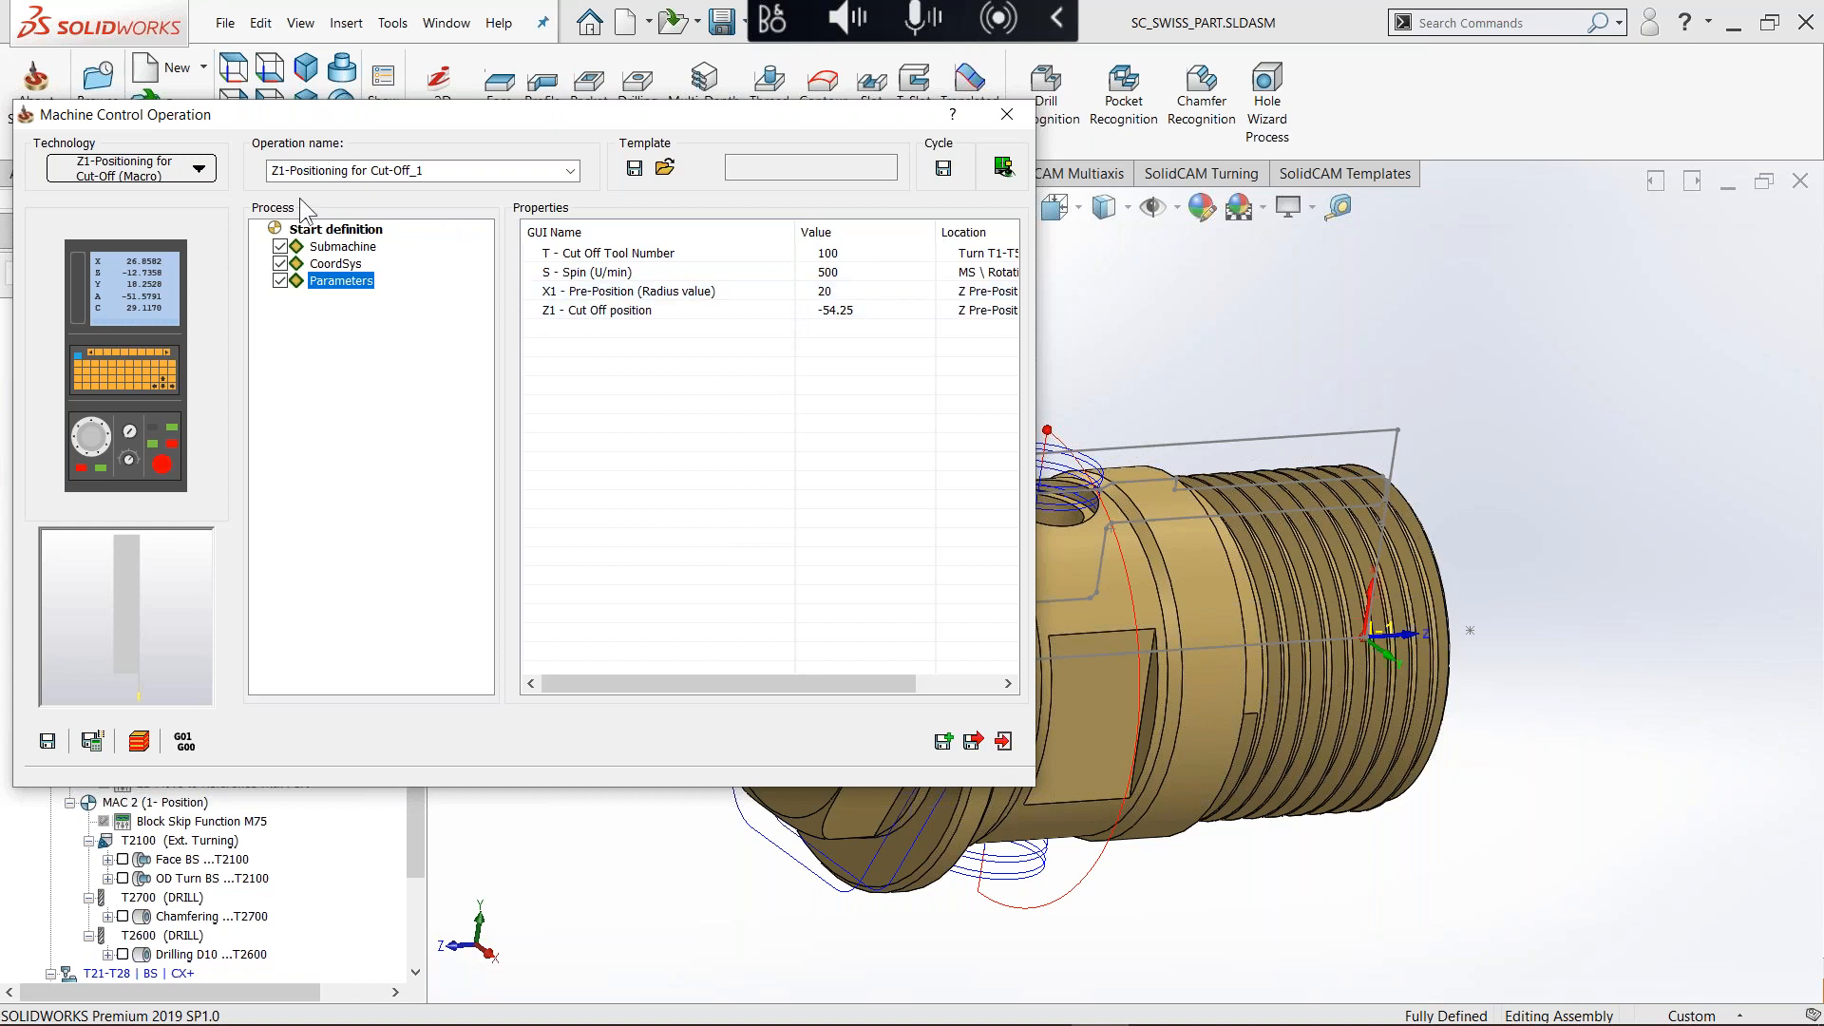
left_click(413, 171)
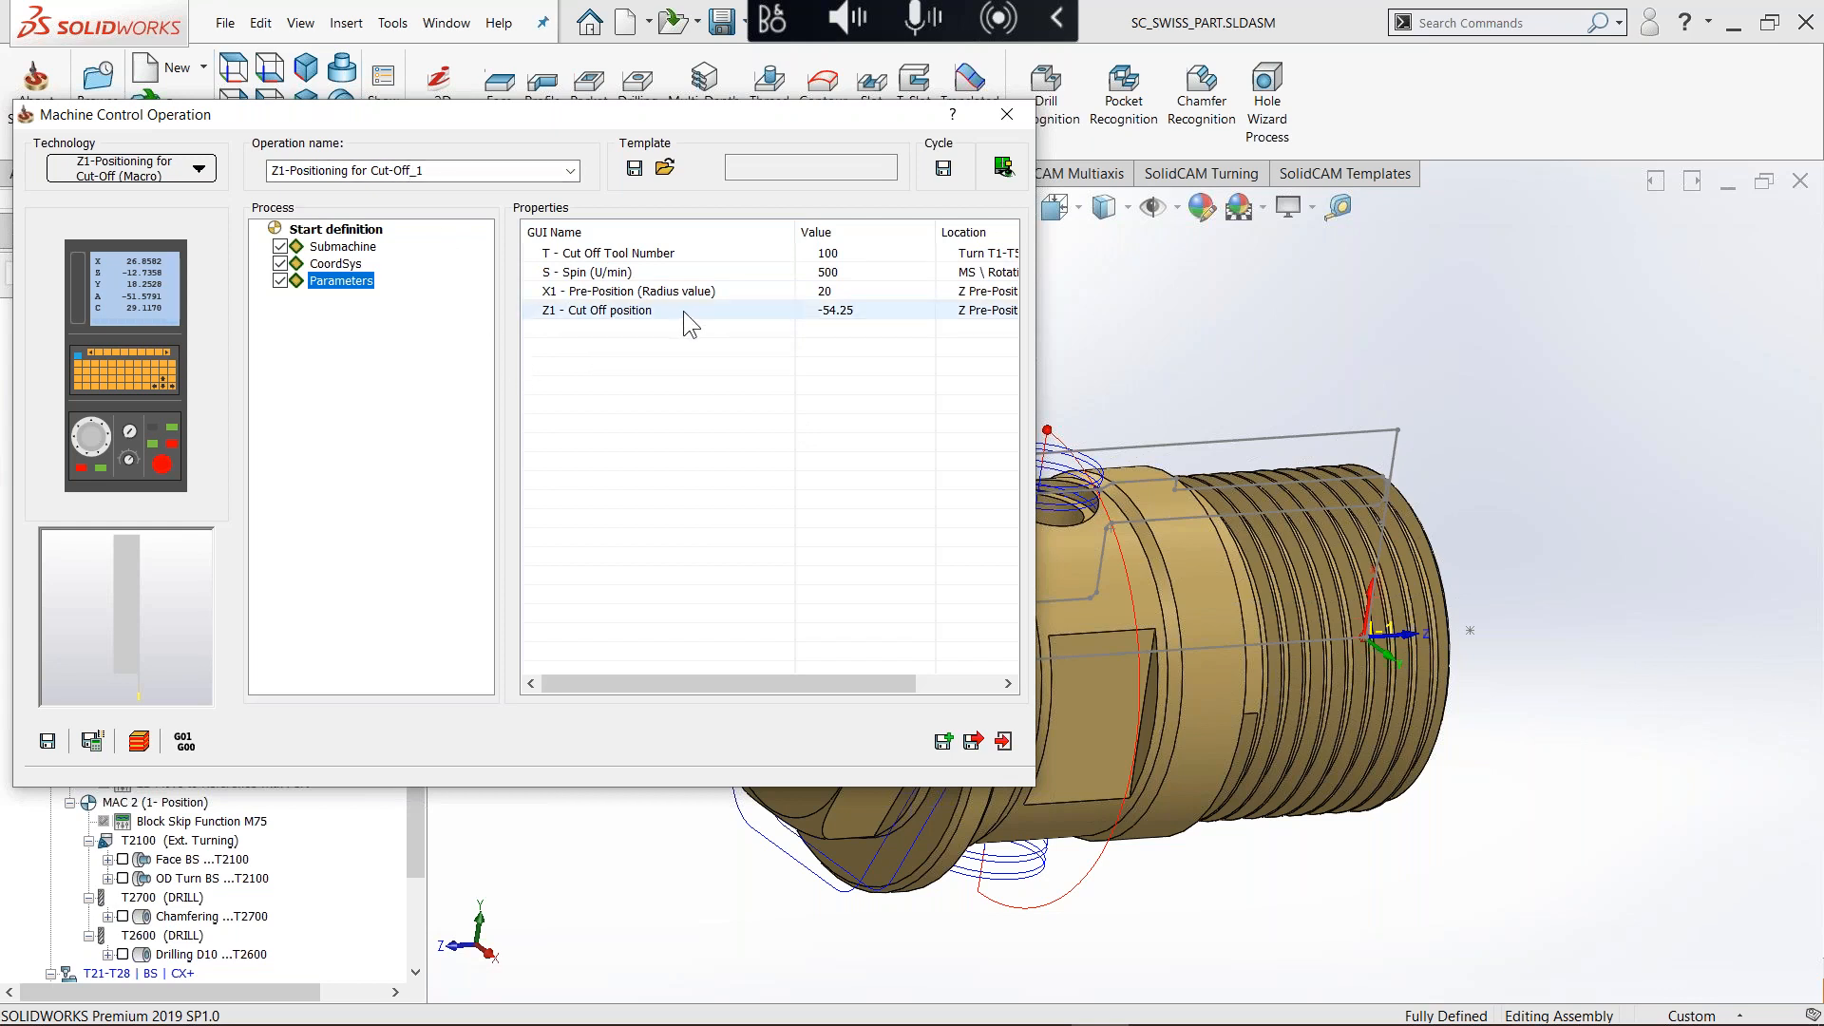
Step: Open the machine preview of the cut-off positioning operation and examine the main-spindle part alongside the parameter list
left_click(1003, 167)
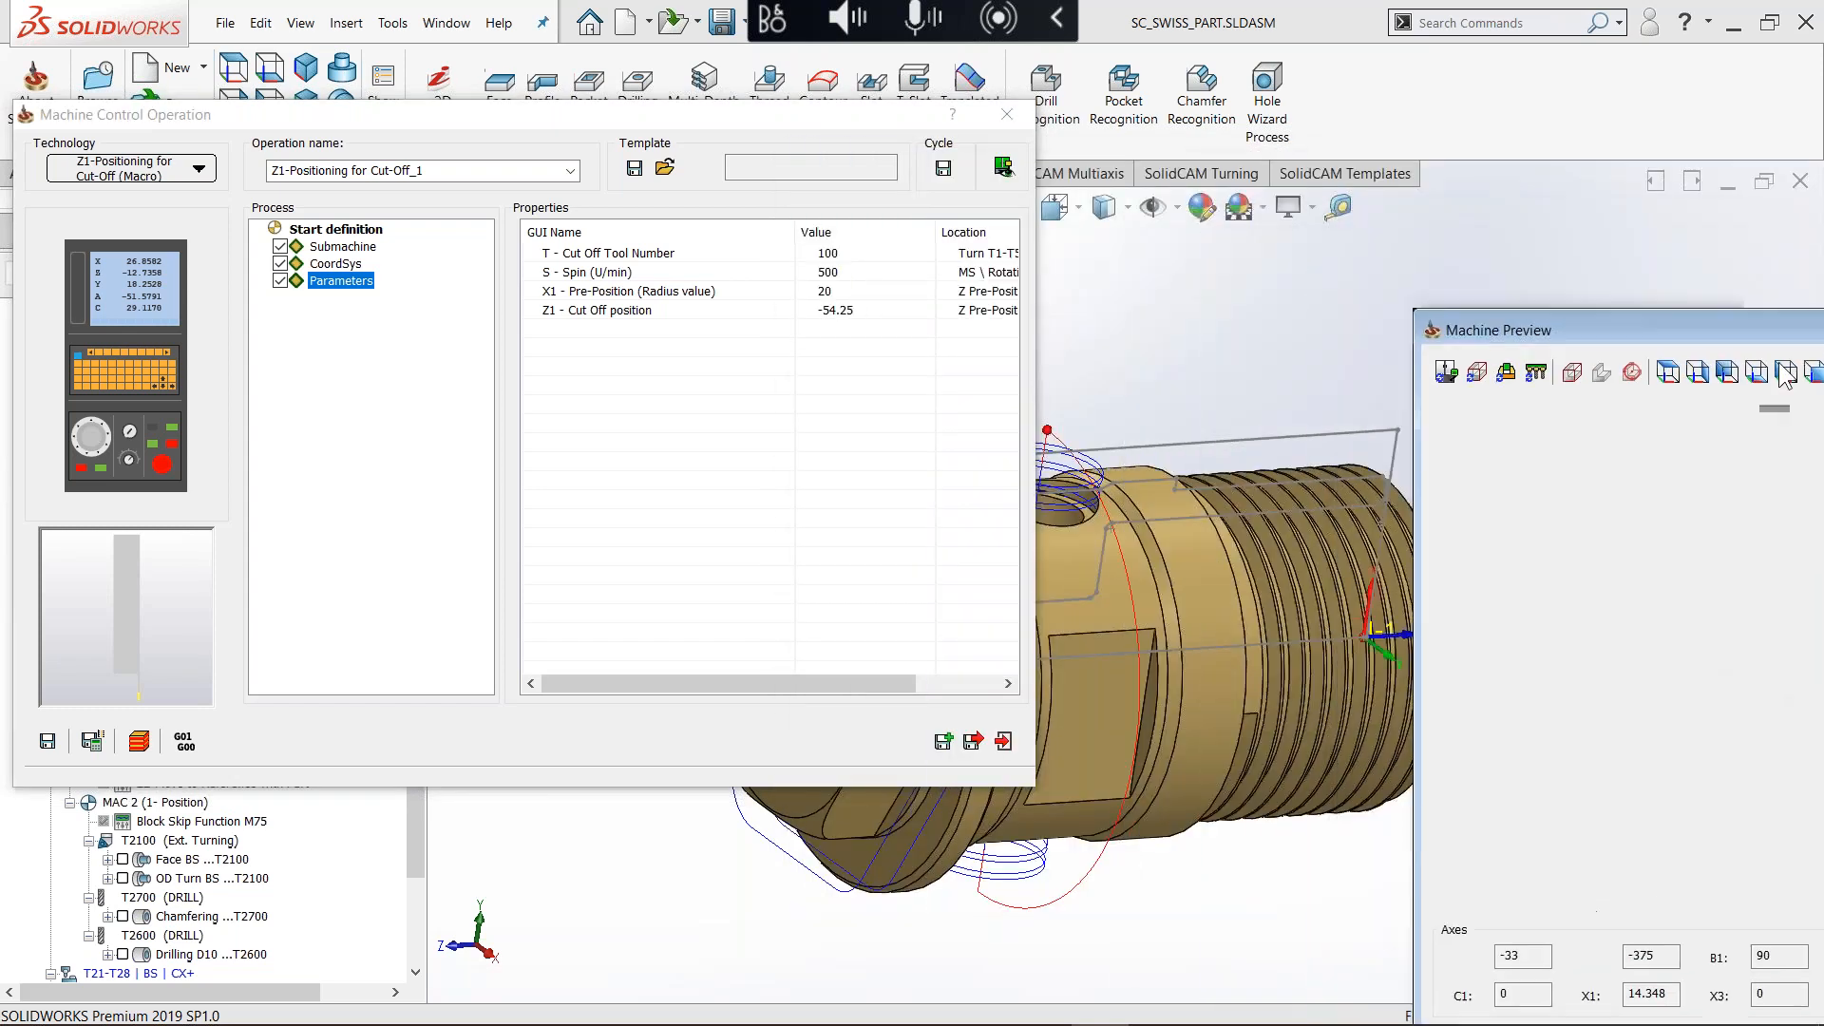
scroll(1383, 570, "up", 5)
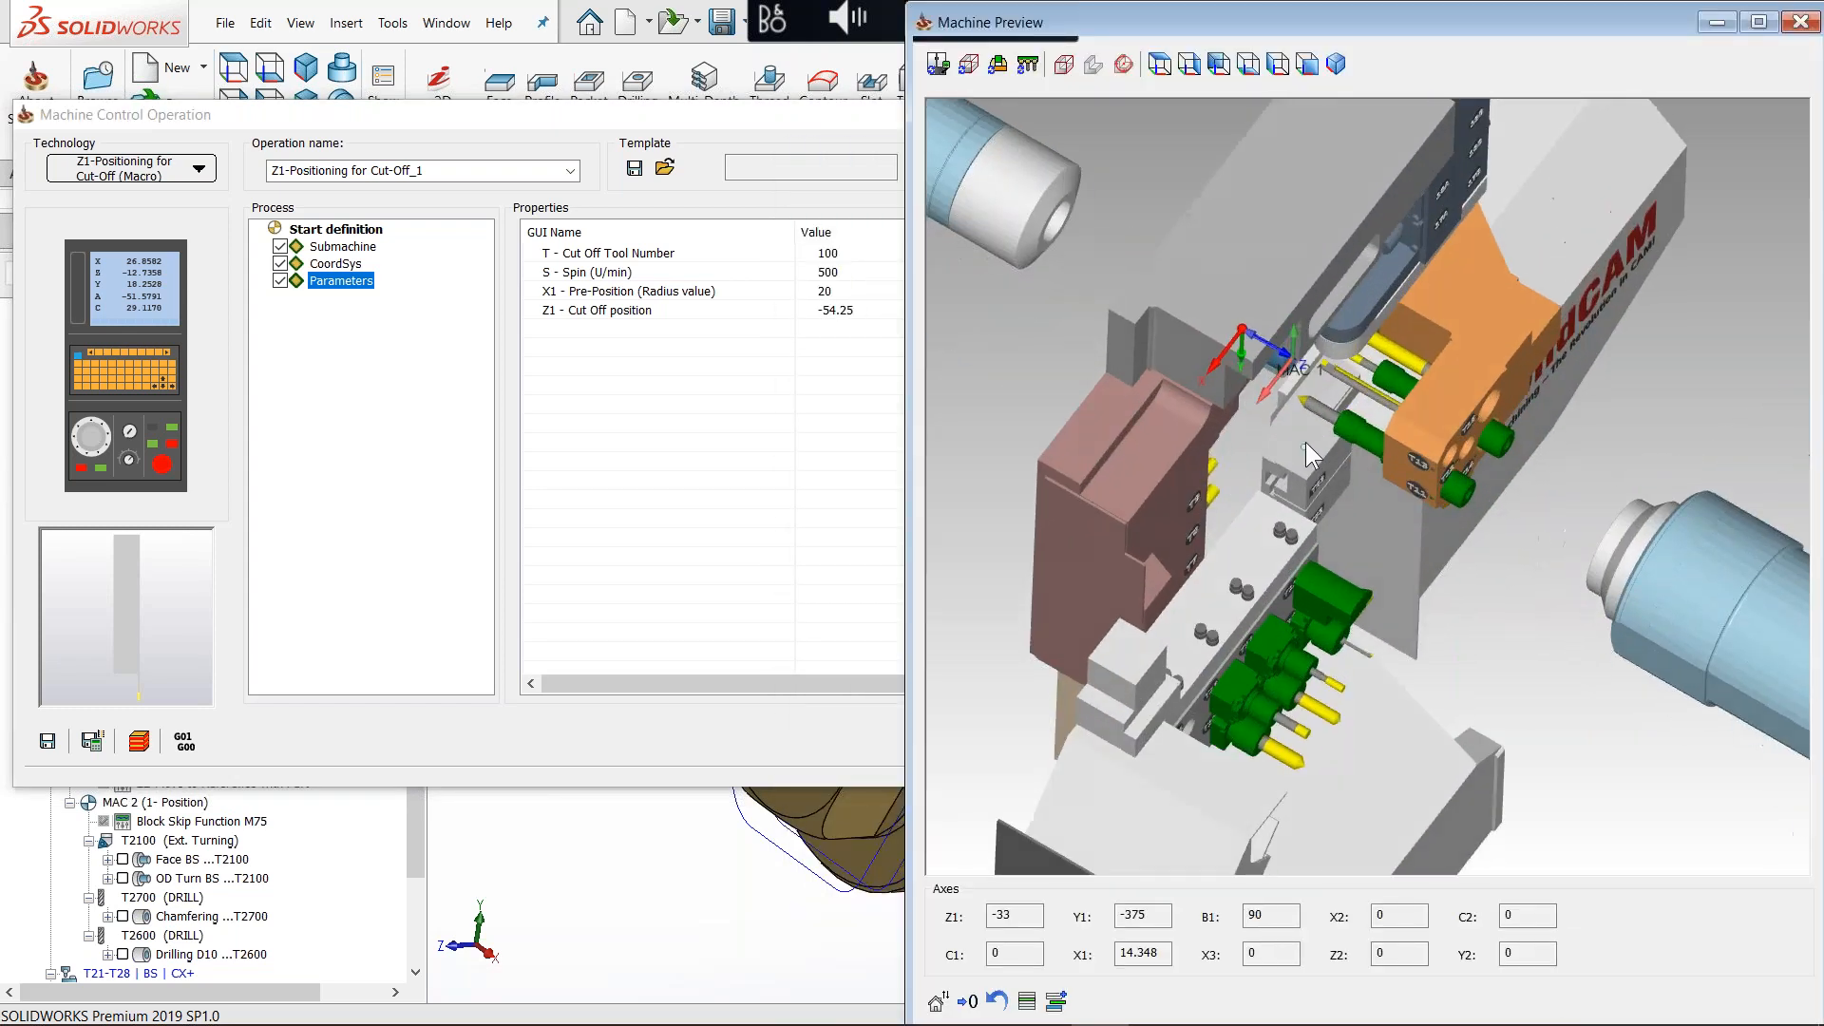
middle_click_drag(1305, 442, 1288, 402)
scroll(1252, 177, "up", 4)
mouse_move(1450, 449)
middle_mouse_down()
mouse_move(1415, 447)
mouse_move(1446, 442)
mouse_move(1450, 420)
mouse_move(1430, 446)
middle_mouse_up()
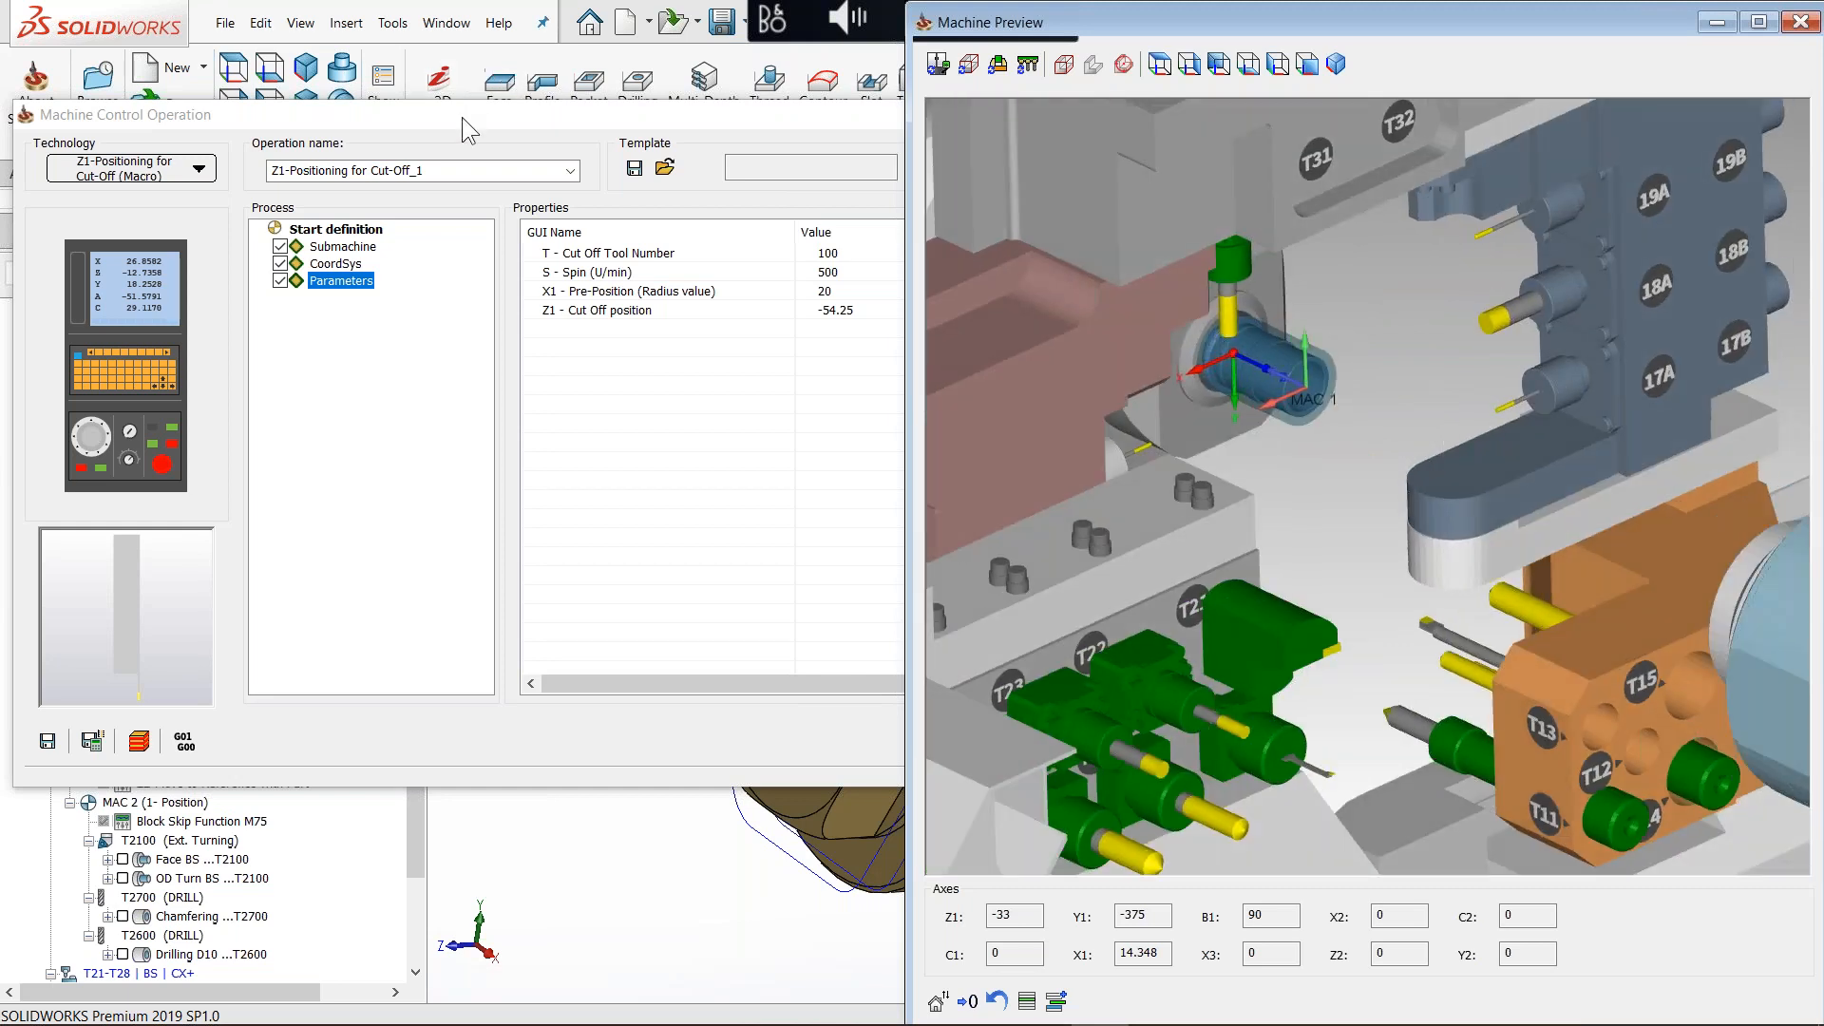
left_click_drag(462, 117, 435, 186)
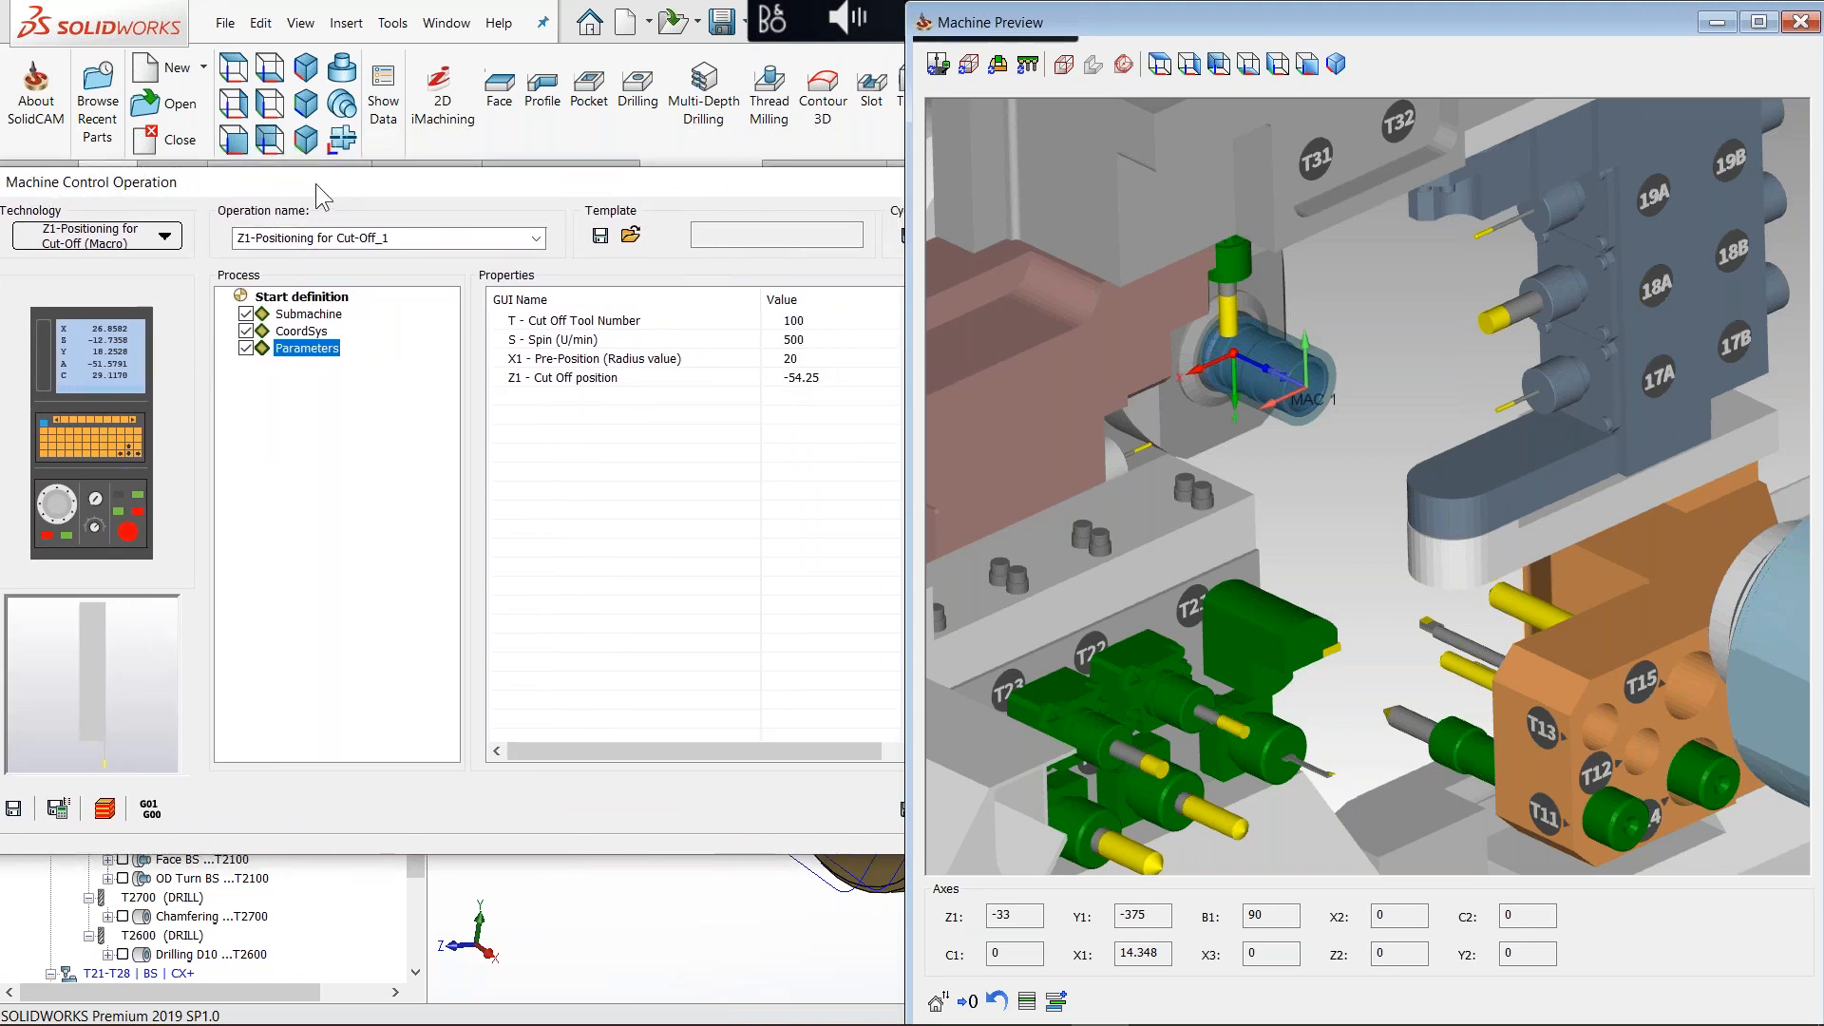
left_click_drag(315, 184, 276, 175)
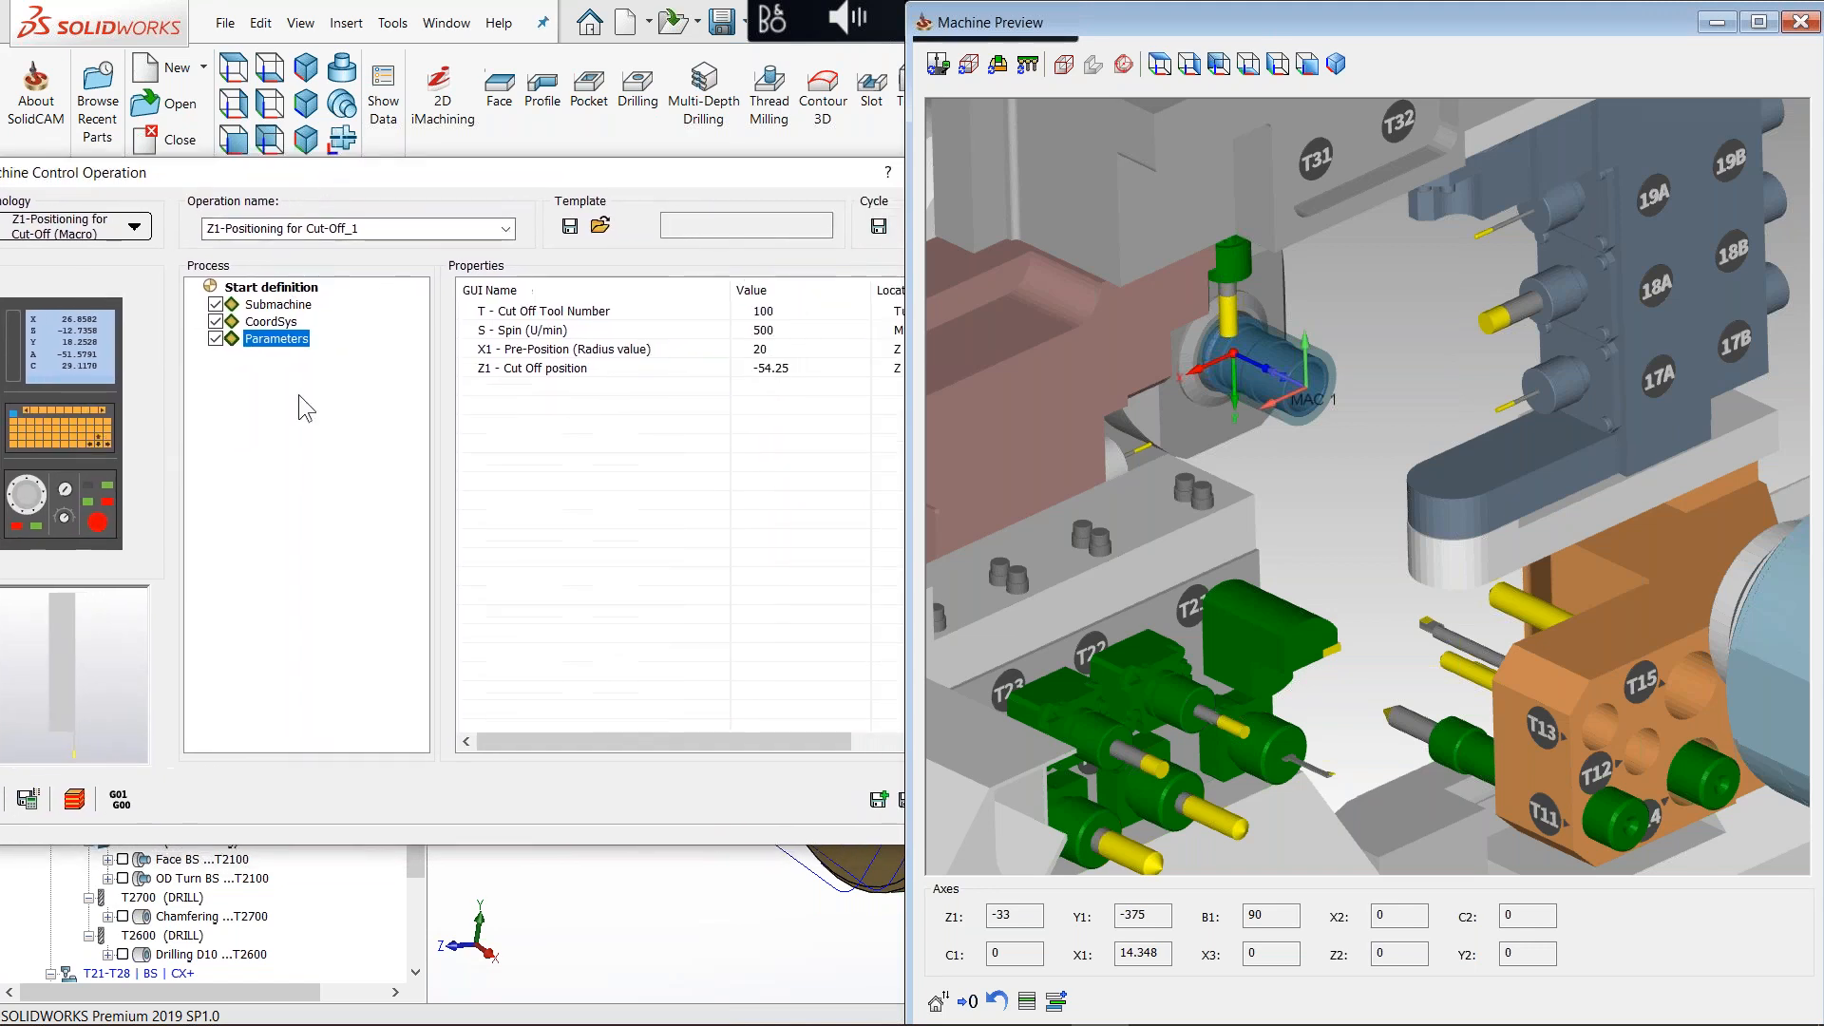
Step: Examine the Z1 cut-off position with the cut-off tool close to the part, close the preview, and exit the operation
left_click(529, 373)
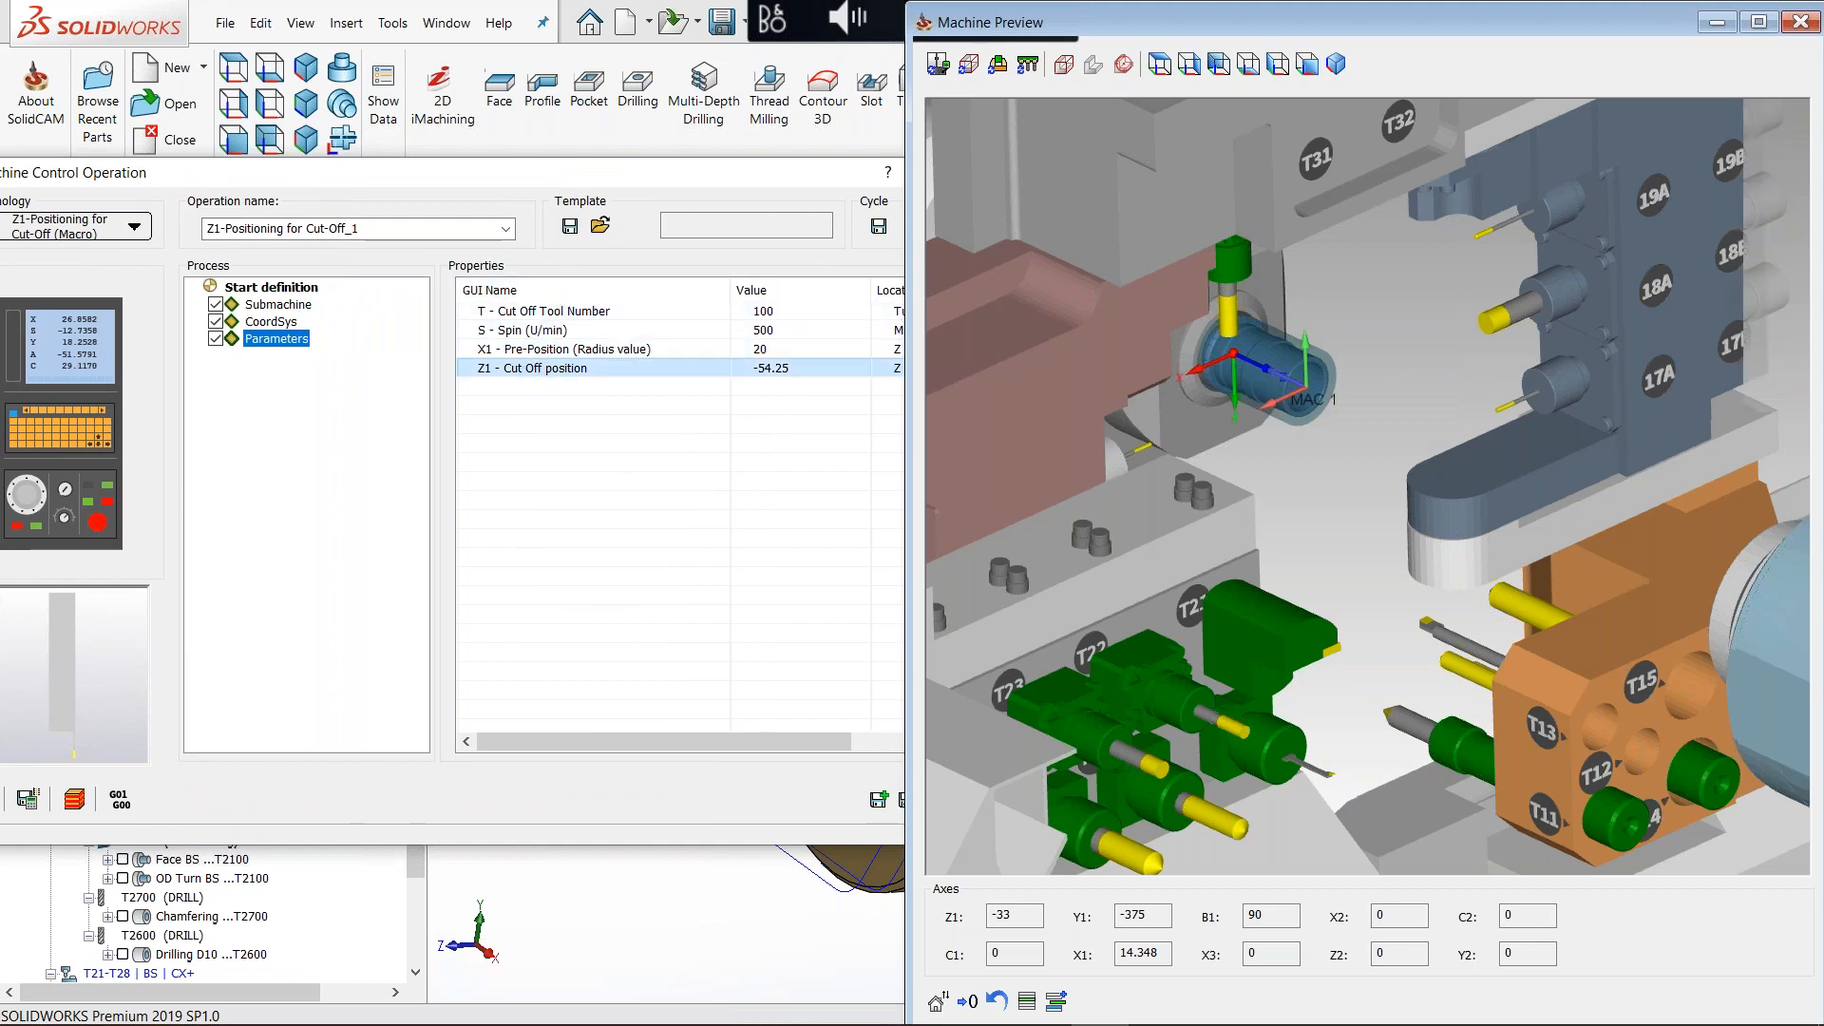
middle_click_drag(1244, 378, 1311, 342)
scroll(1305, 332, "up", 6)
mouse_move(1299, 589)
middle_mouse_down()
mouse_move(1304, 572)
mouse_move(1288, 587)
middle_mouse_up()
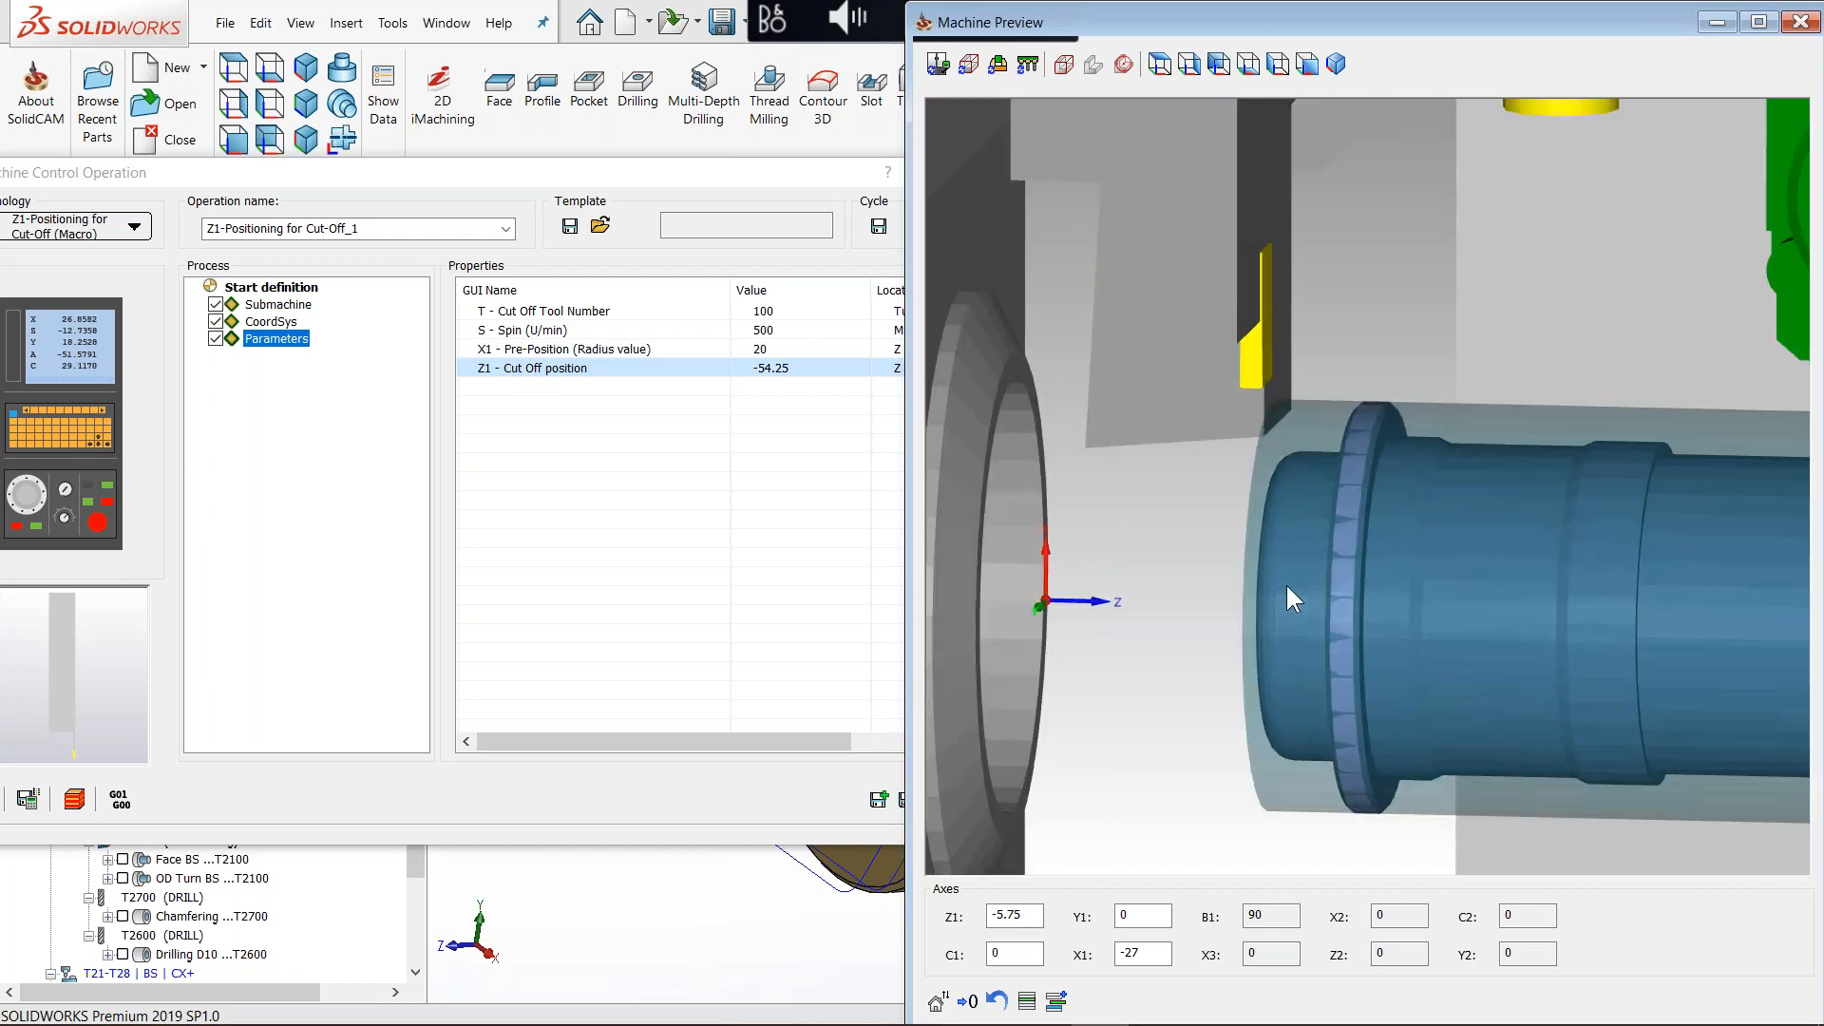
left_click(1799, 22)
left_click(936, 798)
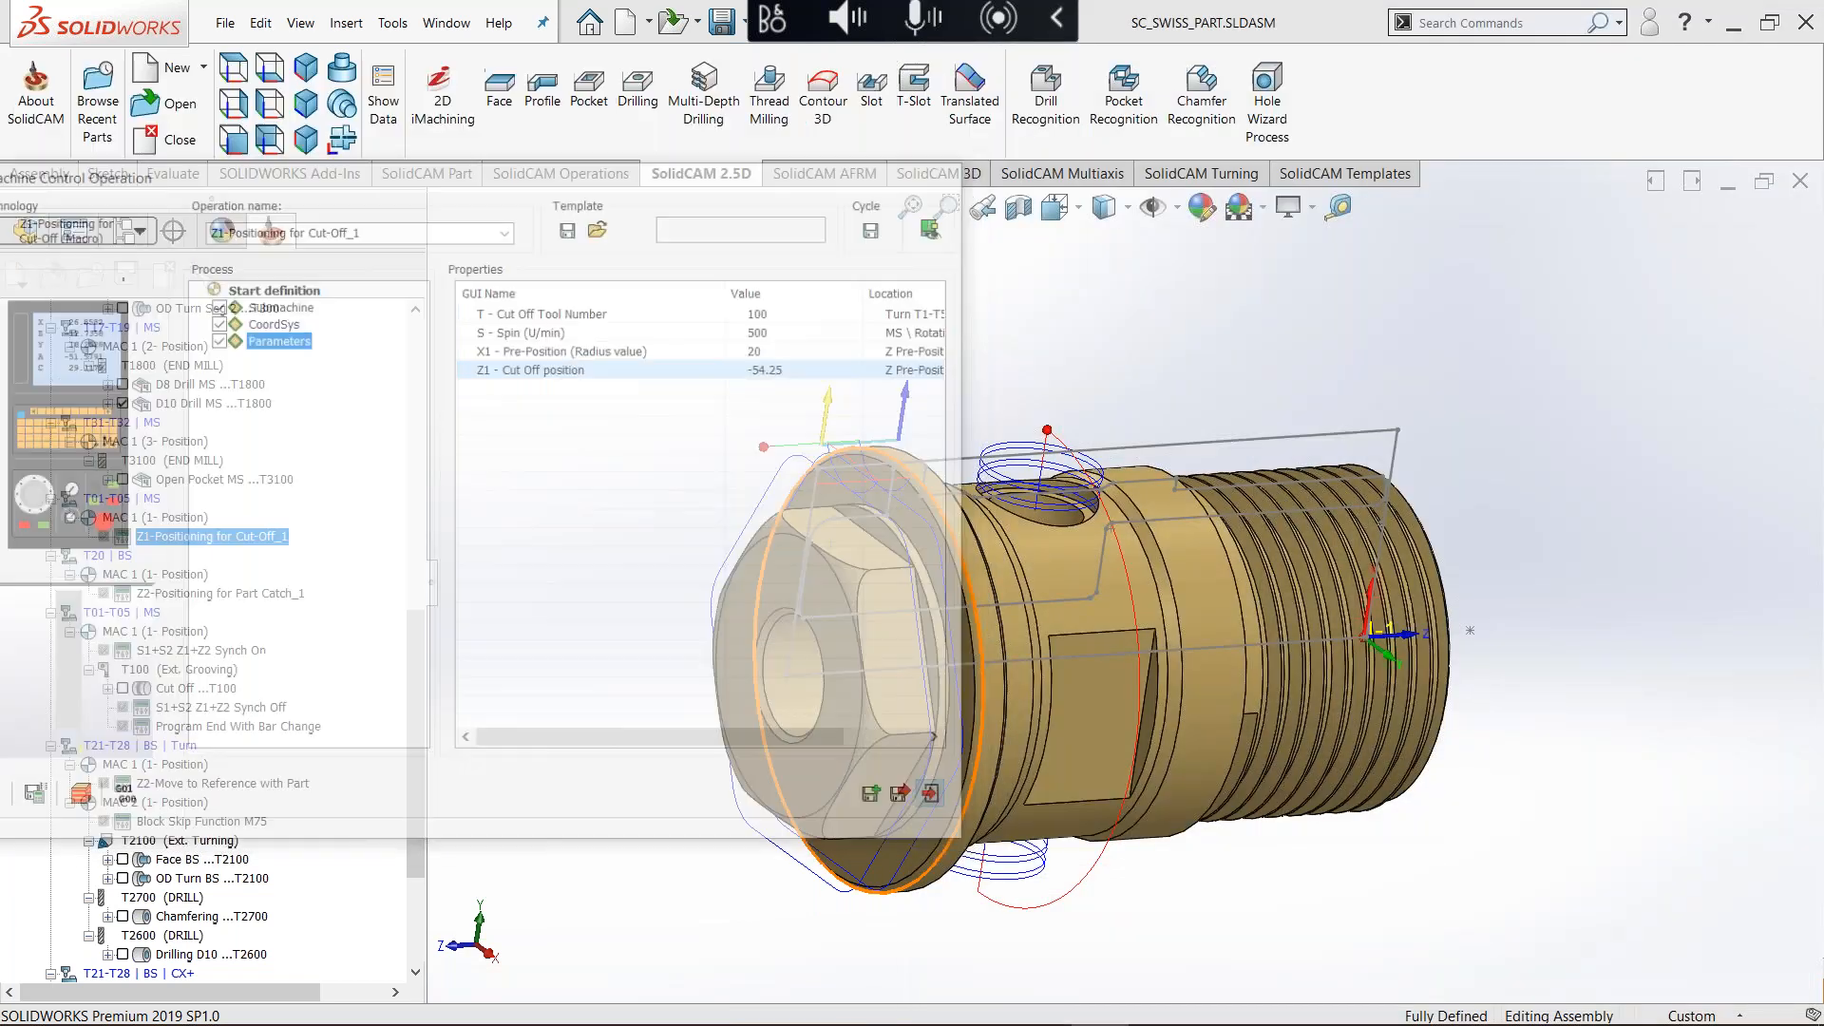
Step: Open the Z2-Positioning for Part Catch_1 operation and display its parameters together with the machine preview
left_click_drag(415, 678, 416, 765)
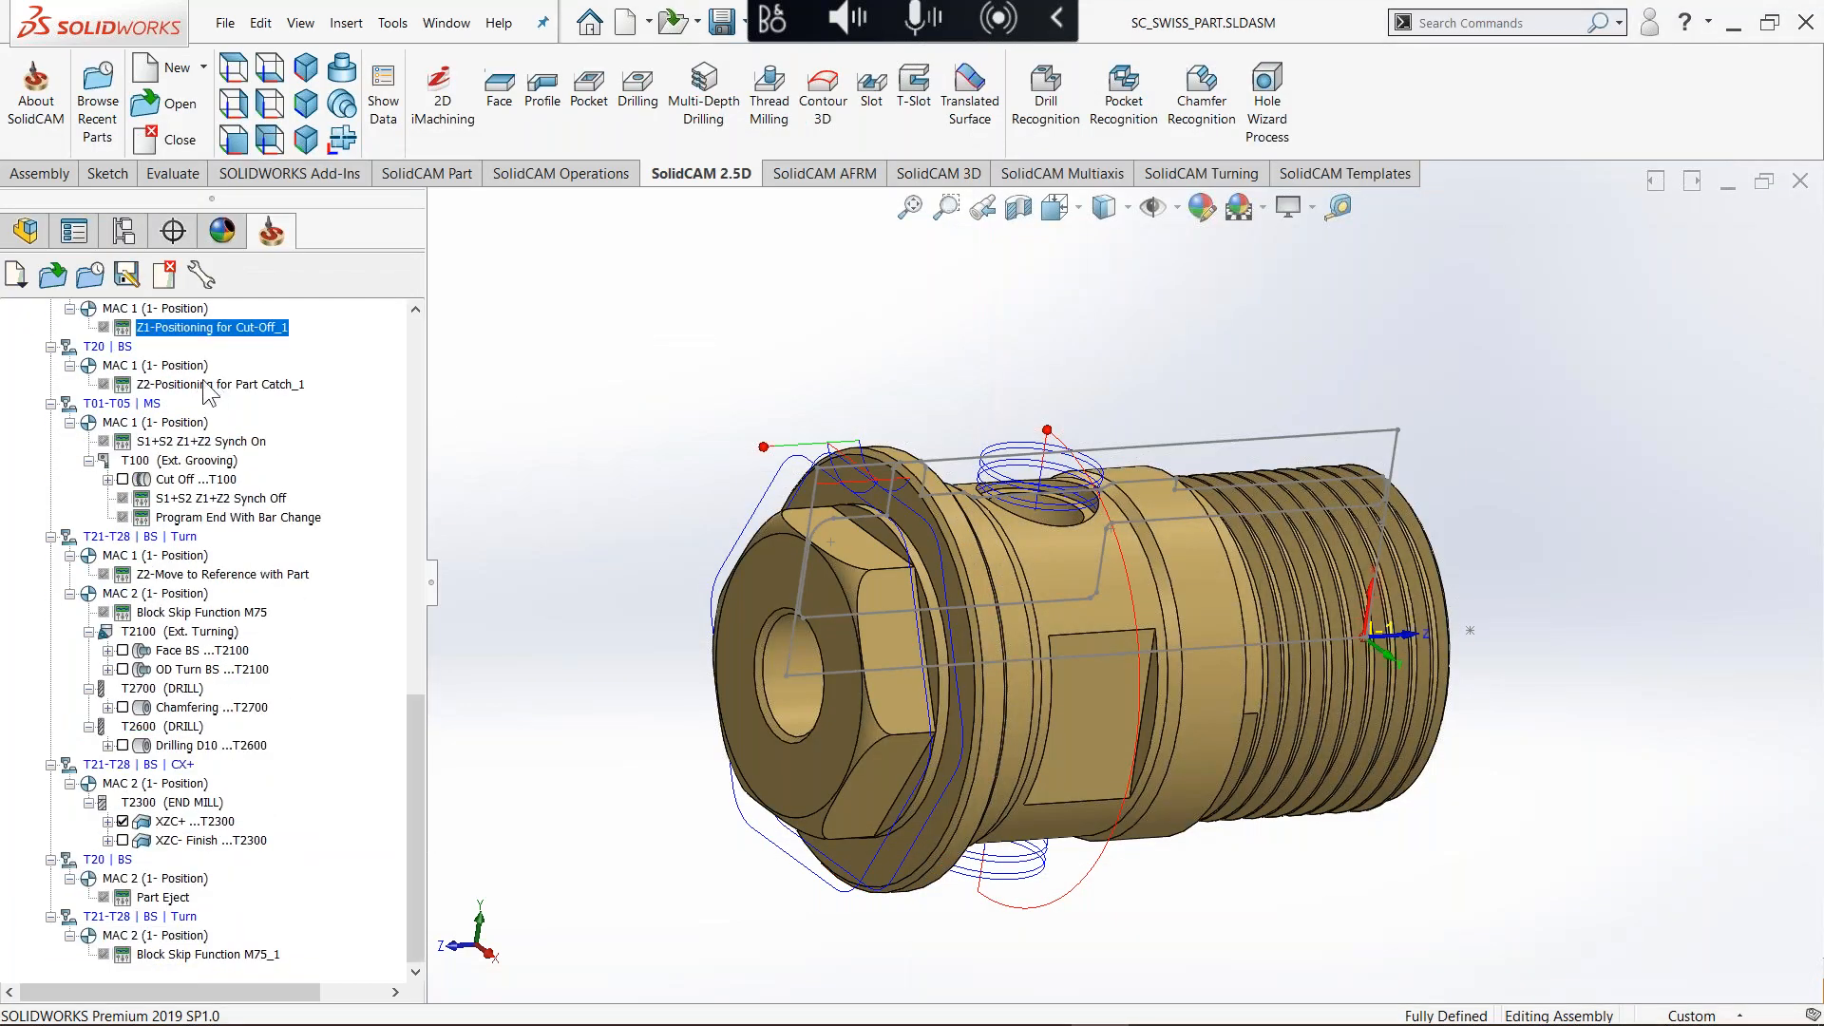
left_click(204, 384)
double_click(285, 385)
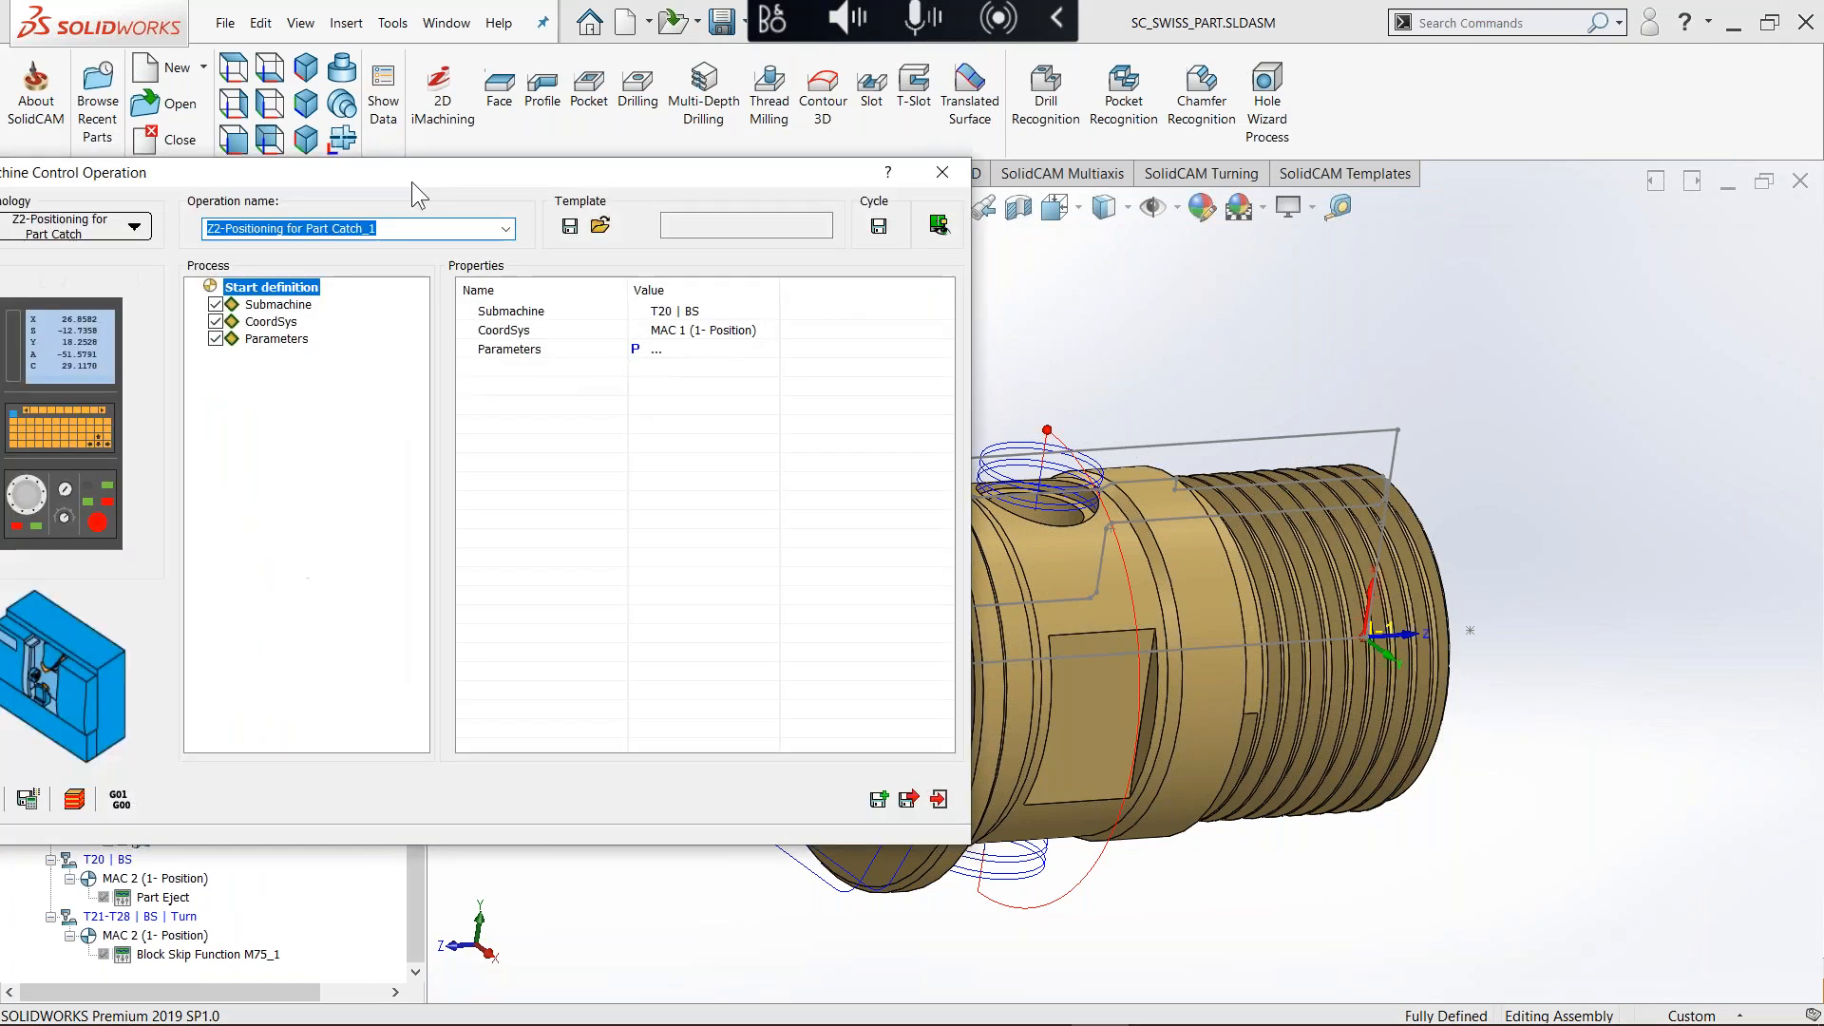
left_click(336, 326)
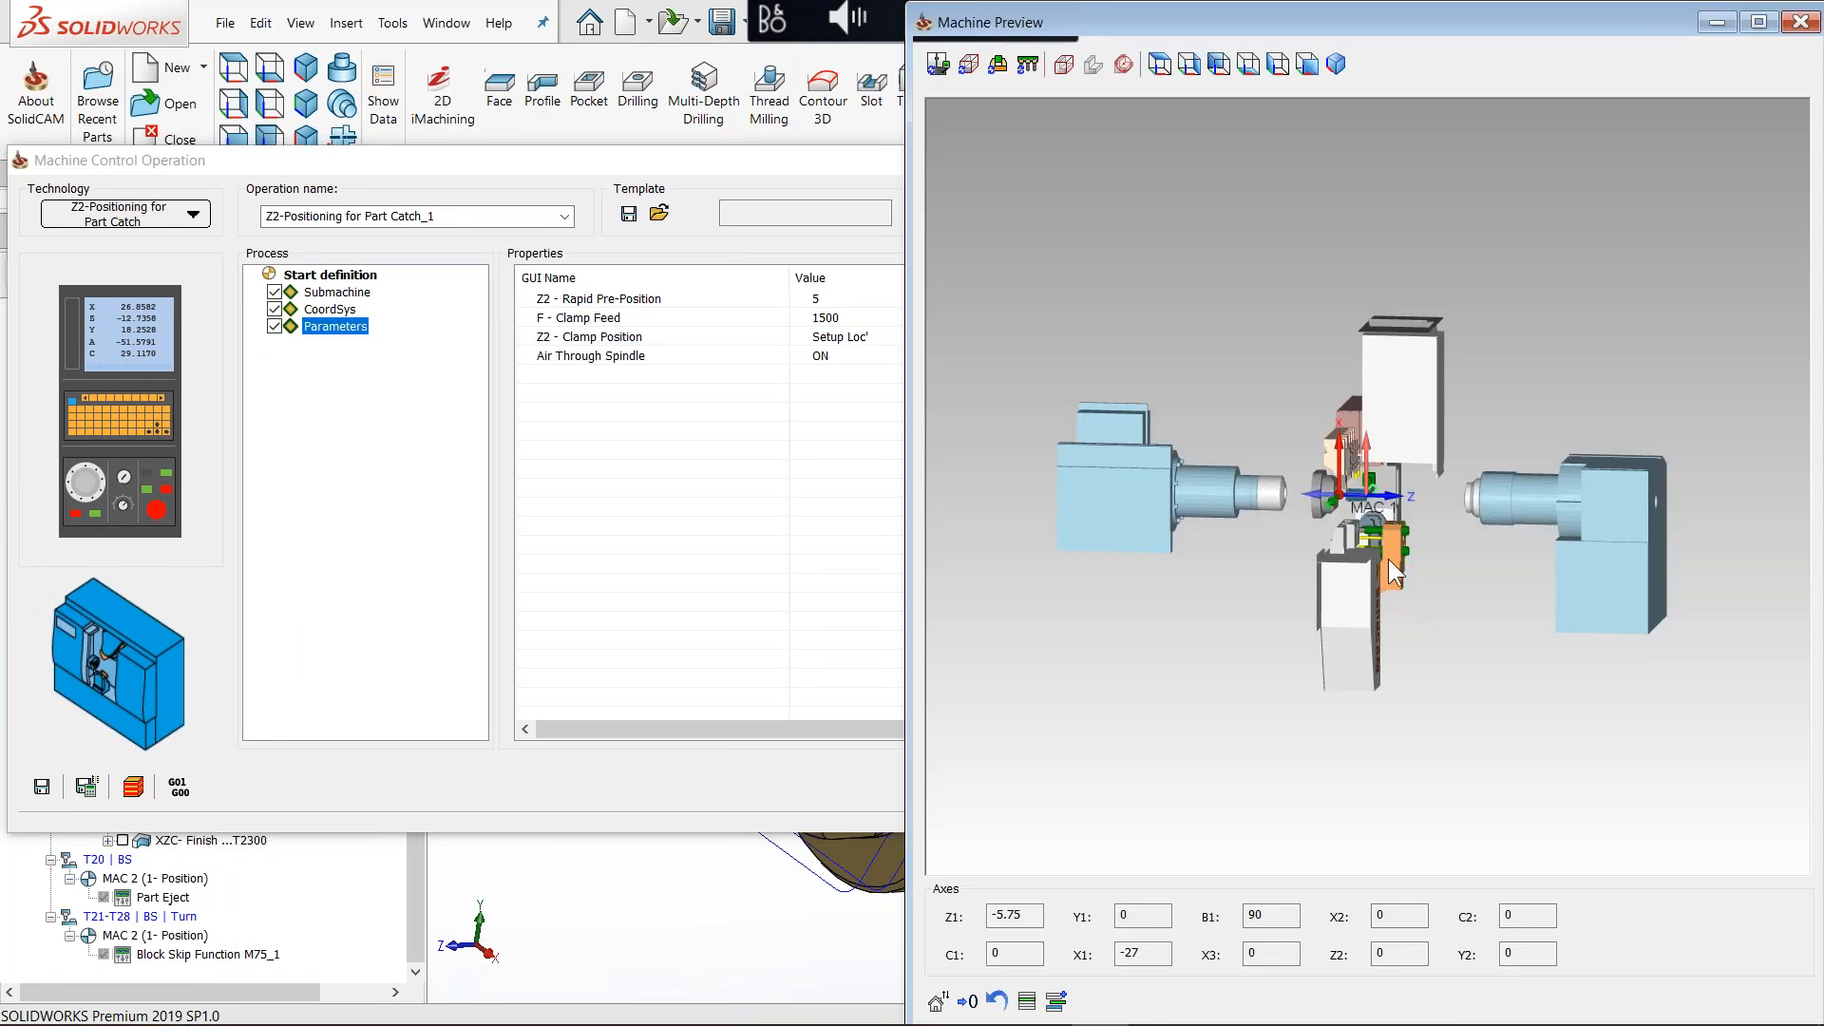
Step: Preview the Z2 rapid pre-position of the part catch operation and examine the back spindle in front of the main-spindle part
scroll(1394, 481, "up", 5)
middle_click_drag(1351, 374, 1366, 456)
scroll(1406, 562, "up", 6)
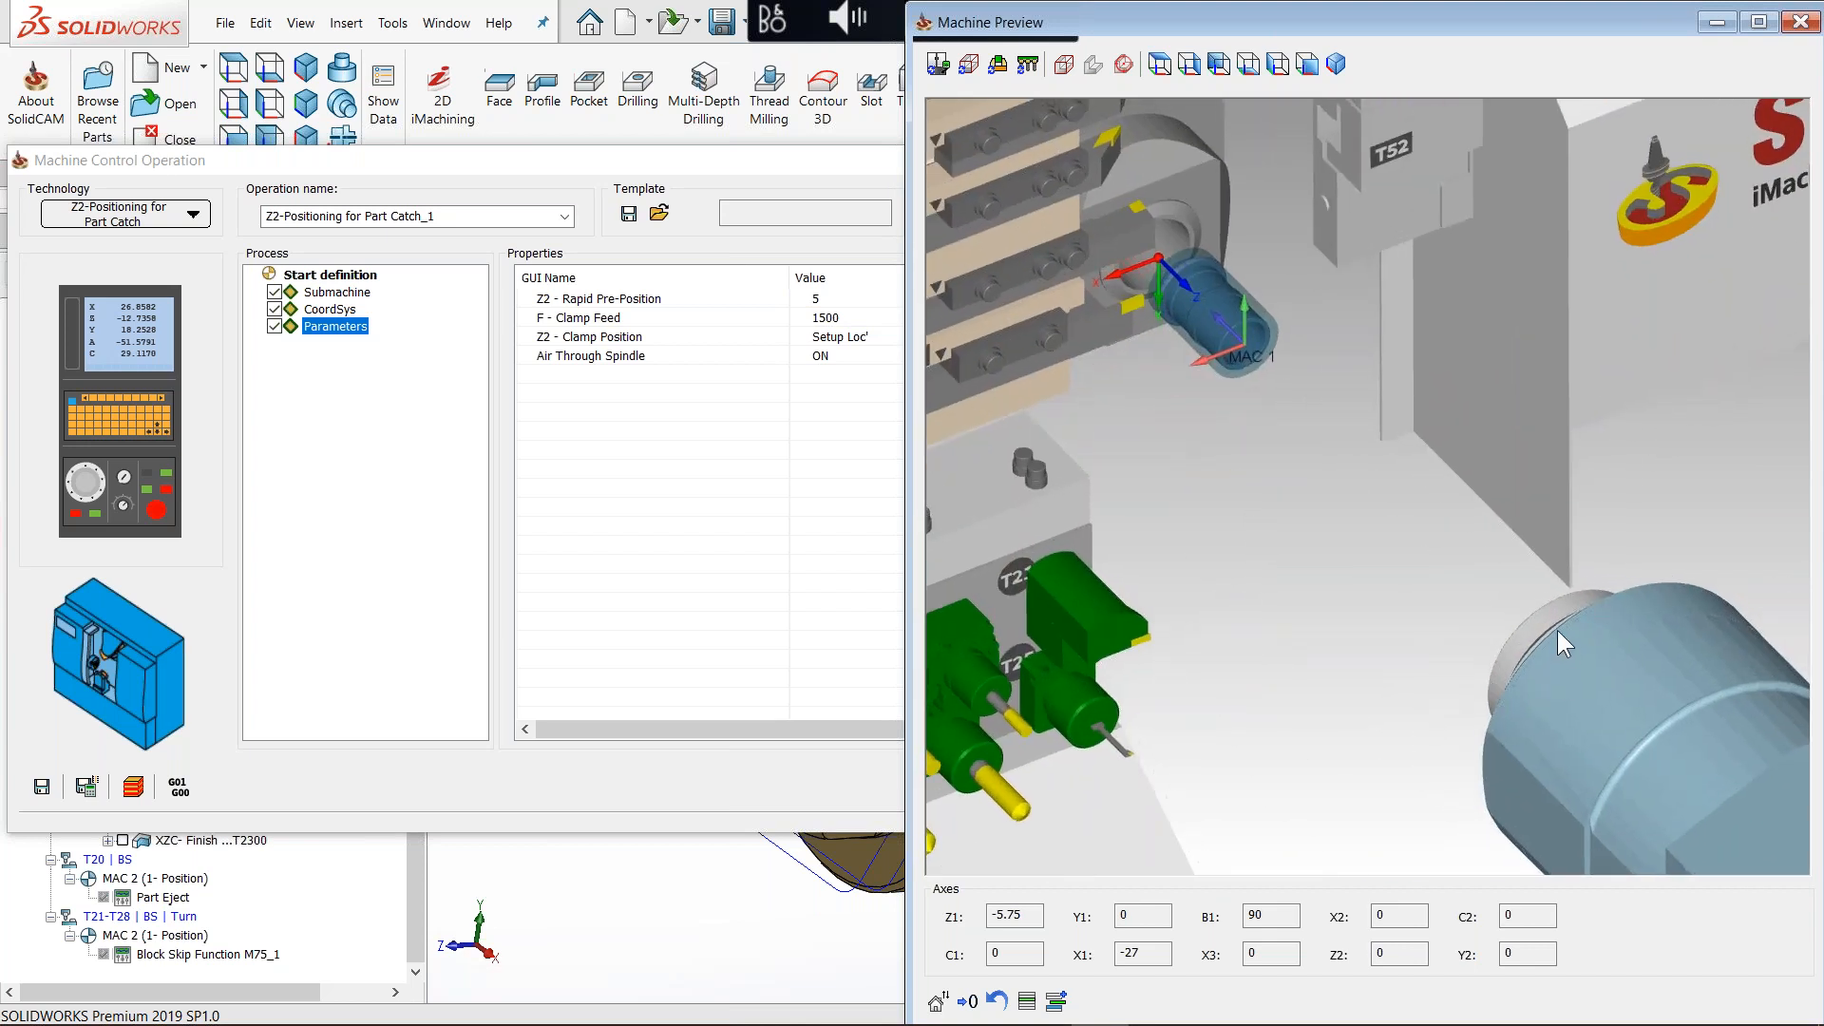
left_click(638, 300)
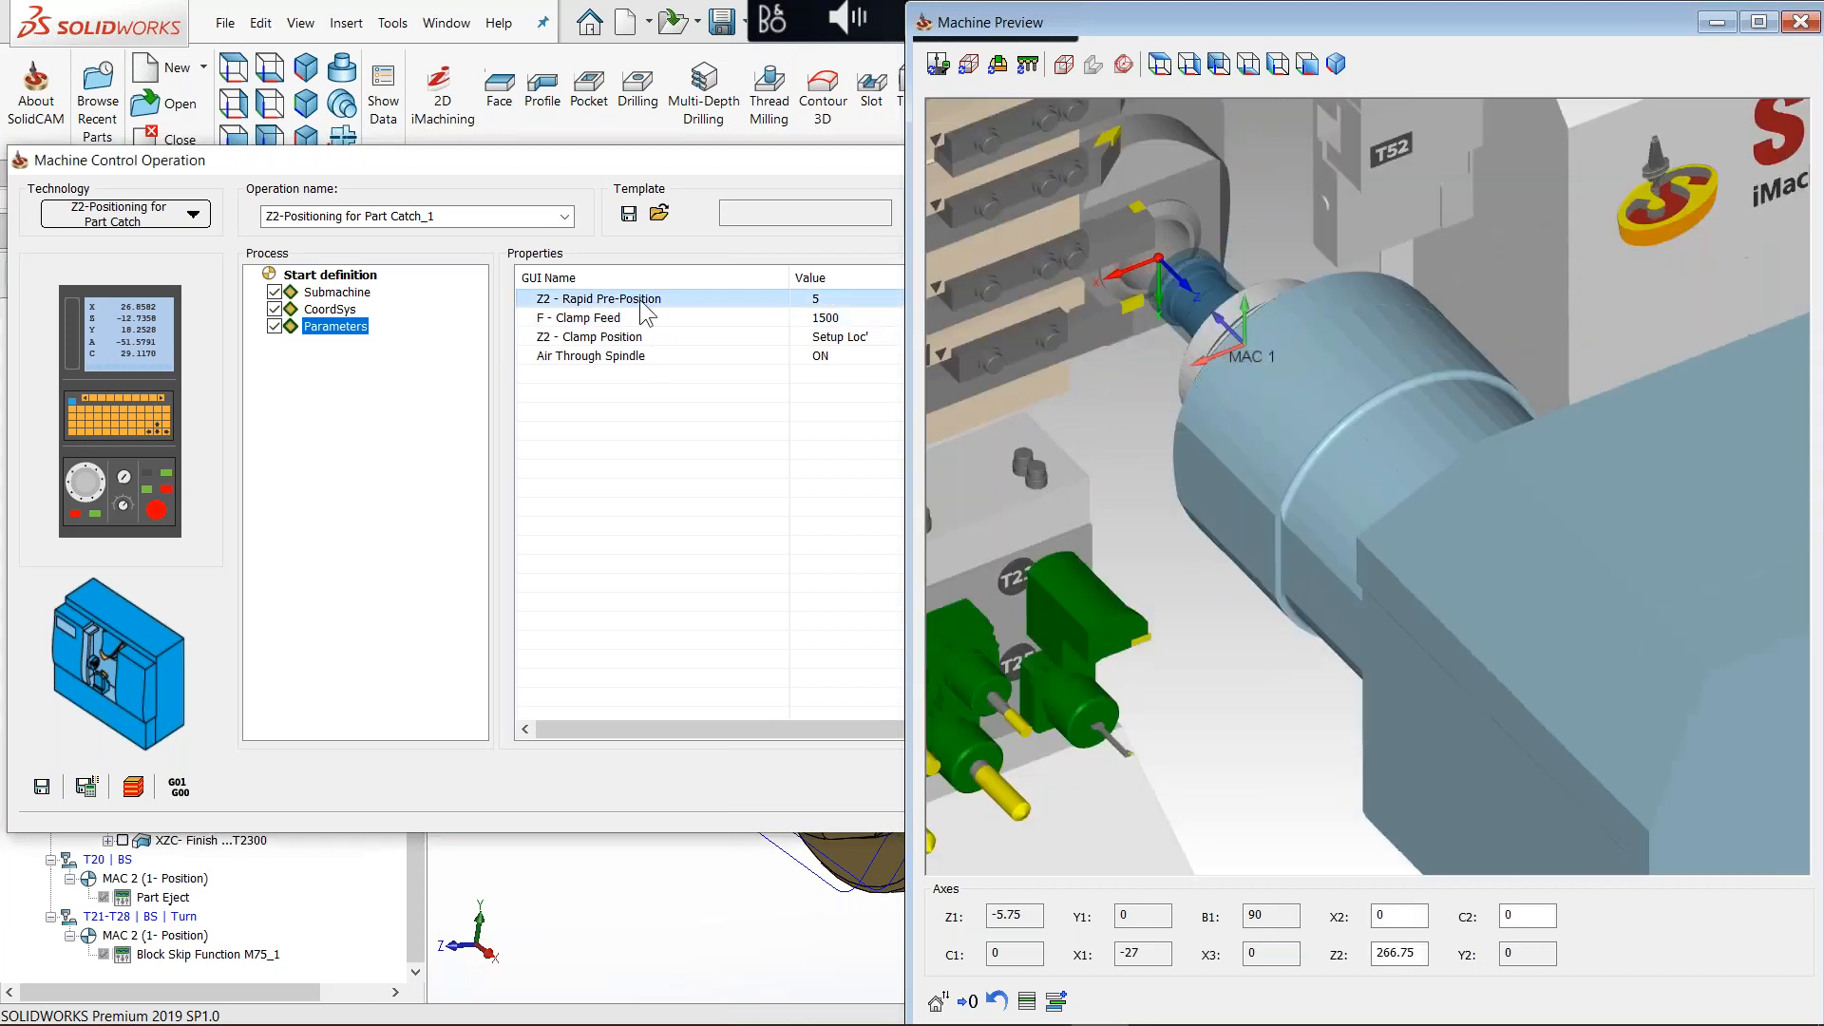
middle_click_drag(1263, 335, 1336, 405)
scroll(1036, 480, "up", 4)
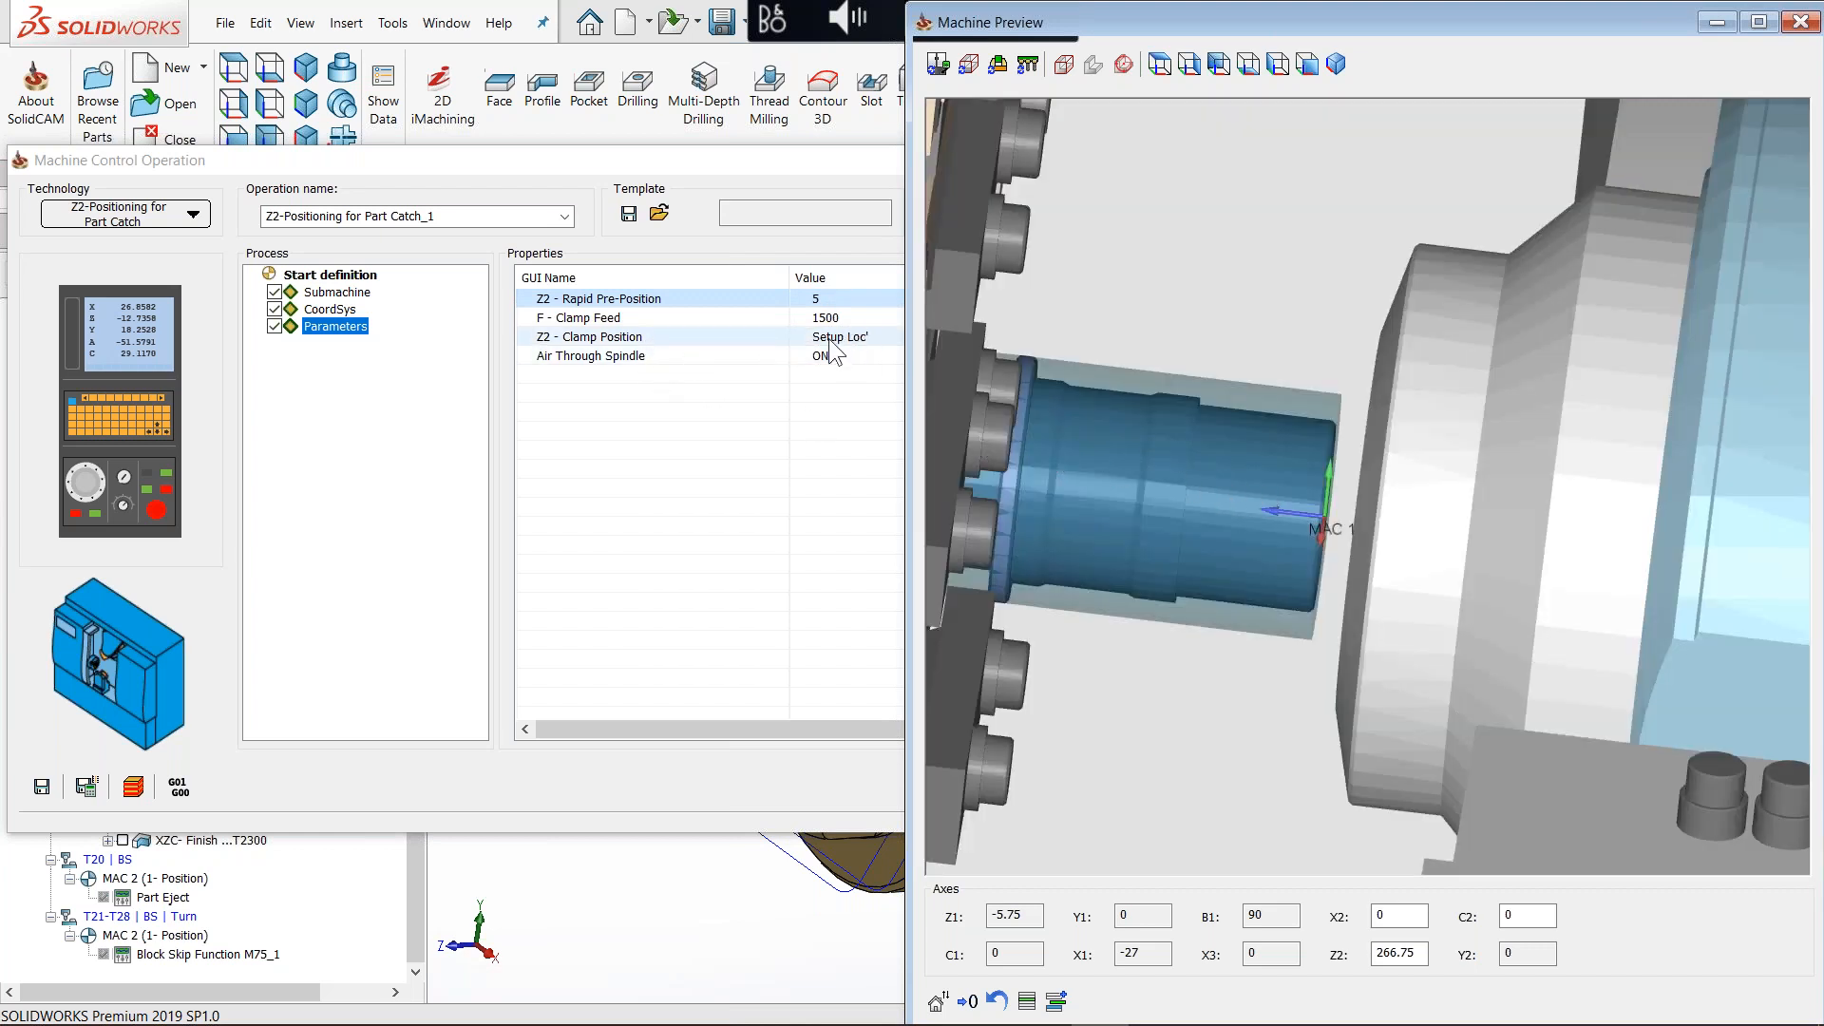
Step: Preview the Z2 clamp position with the back spindle over the part, close the machine preview, and exit the operation
left_click_drag(693, 163, 589, 175)
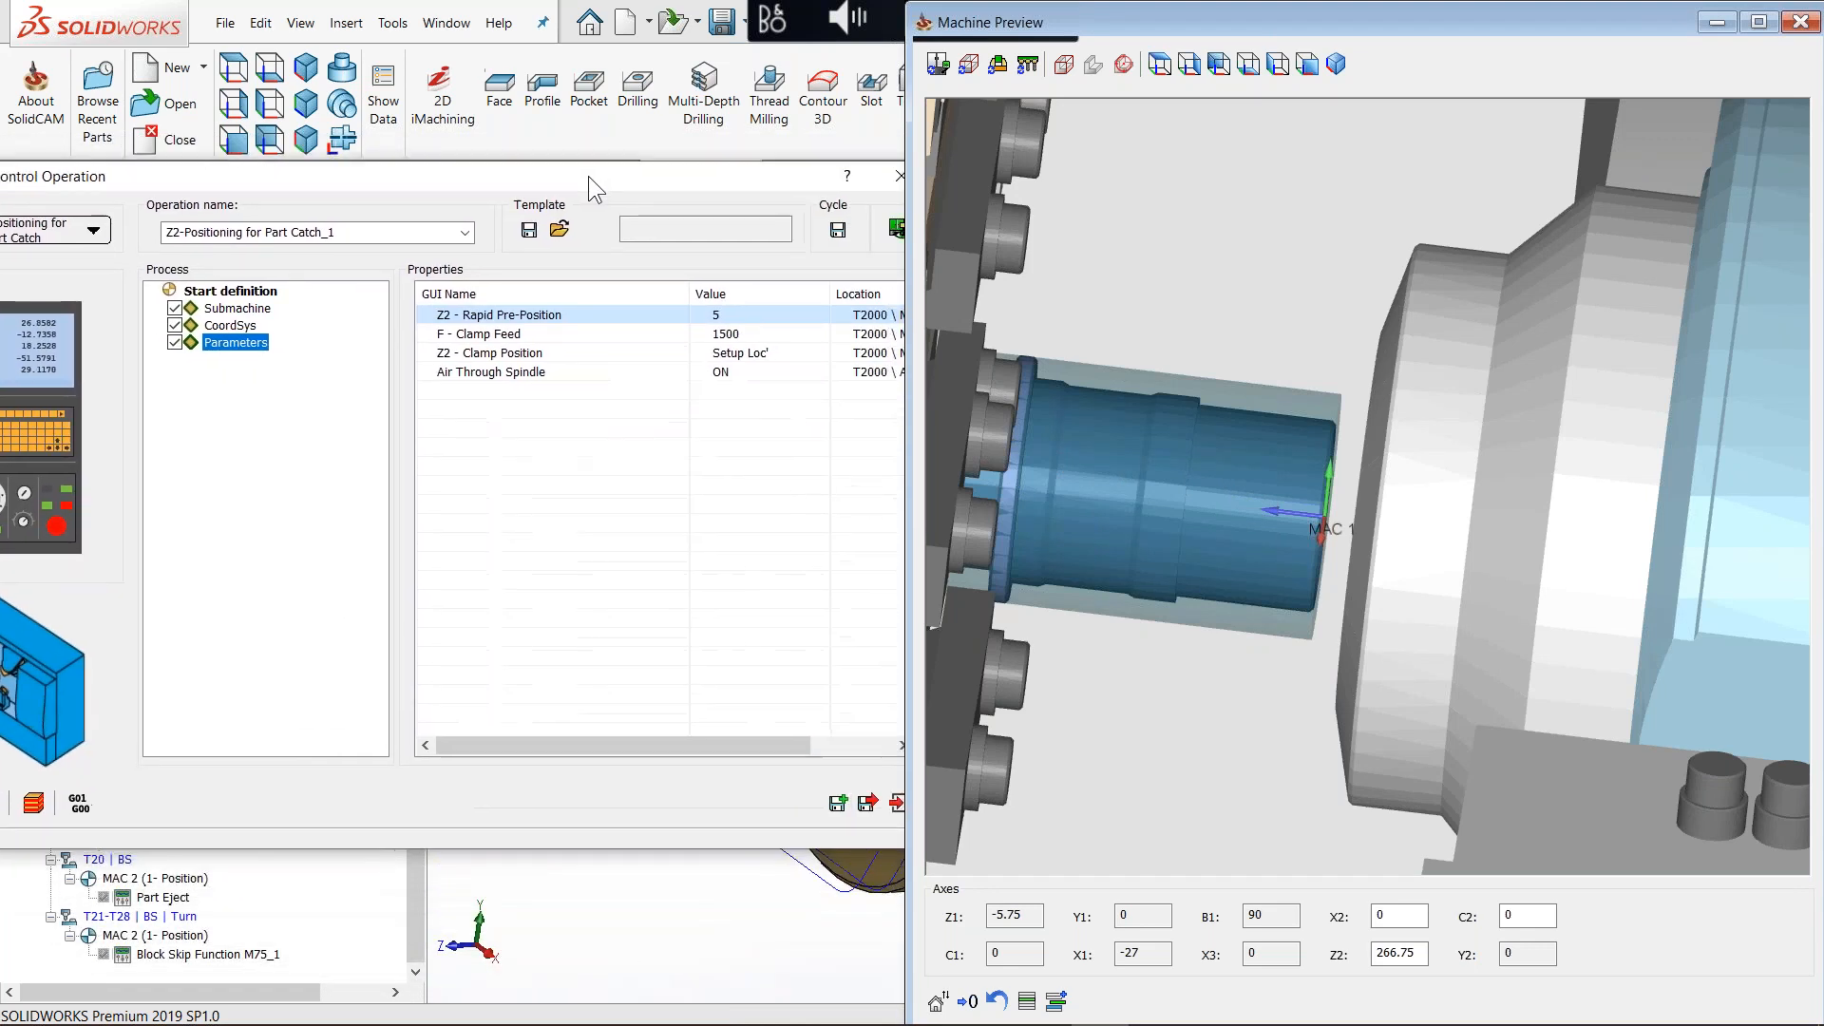
left_click(574, 350)
middle_click_drag(1178, 480, 1429, 459, "ctrl")
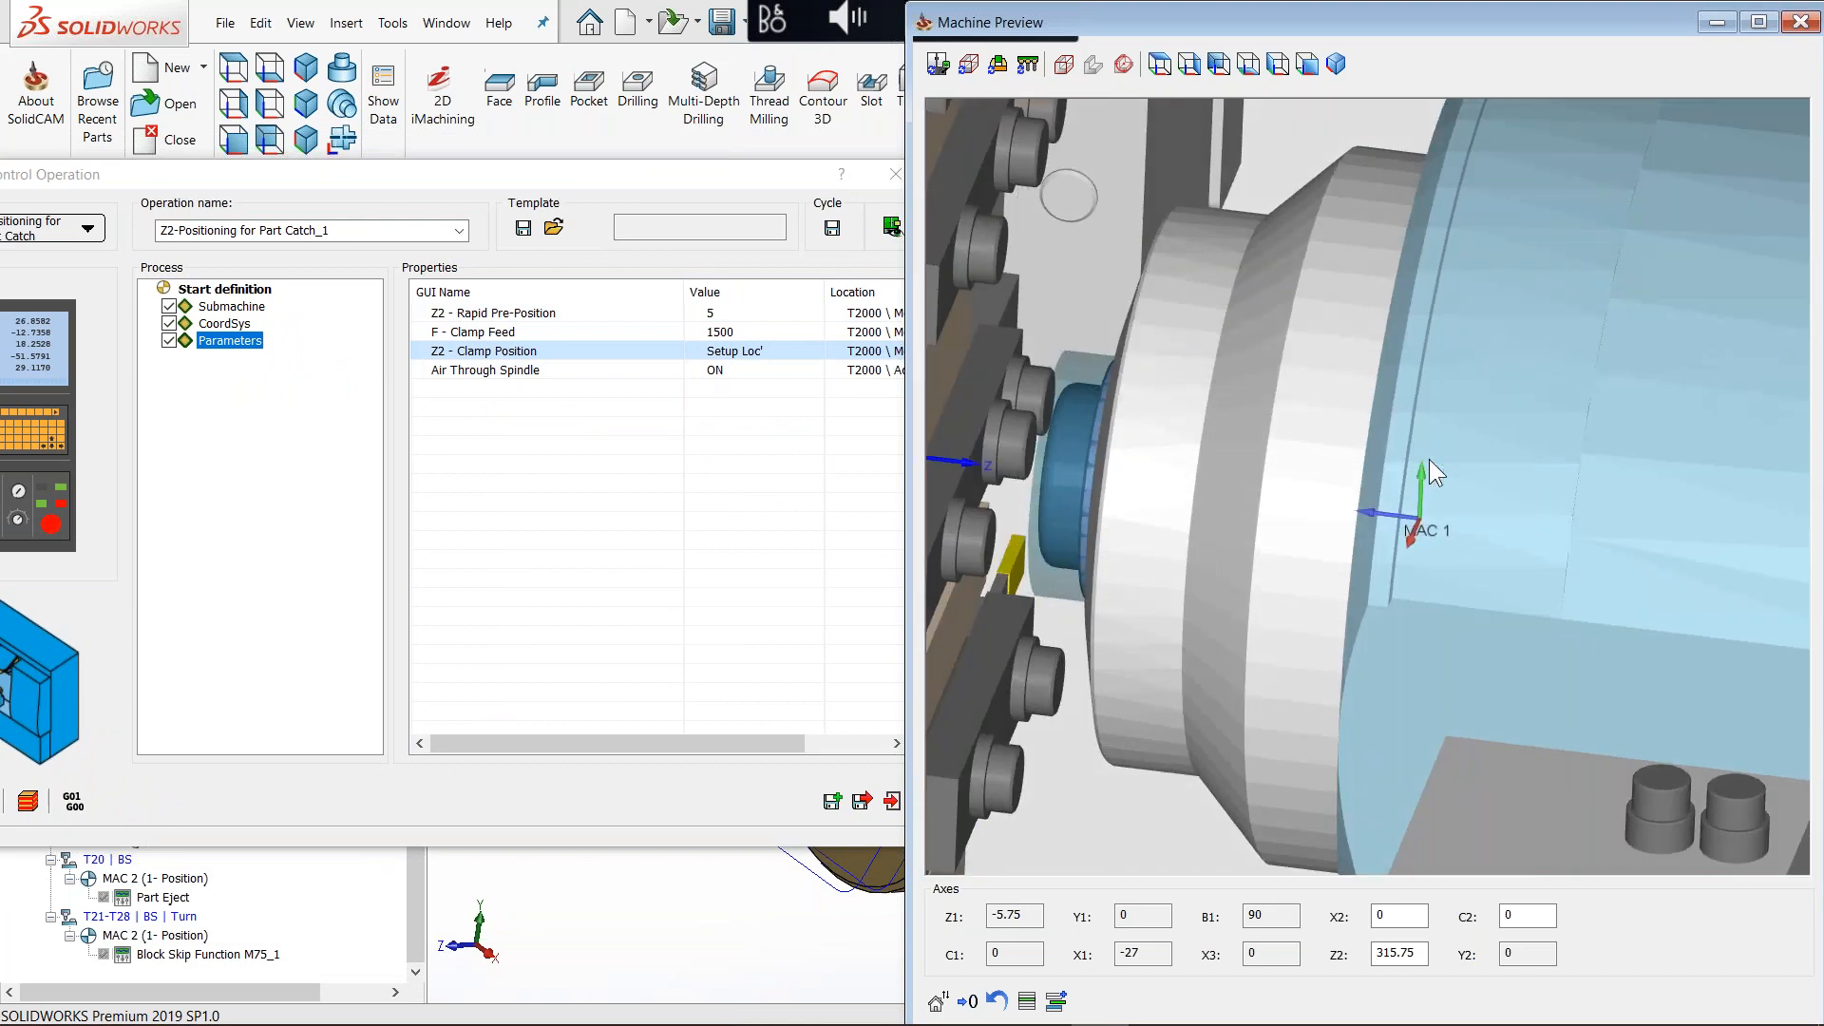
left_click(1798, 22)
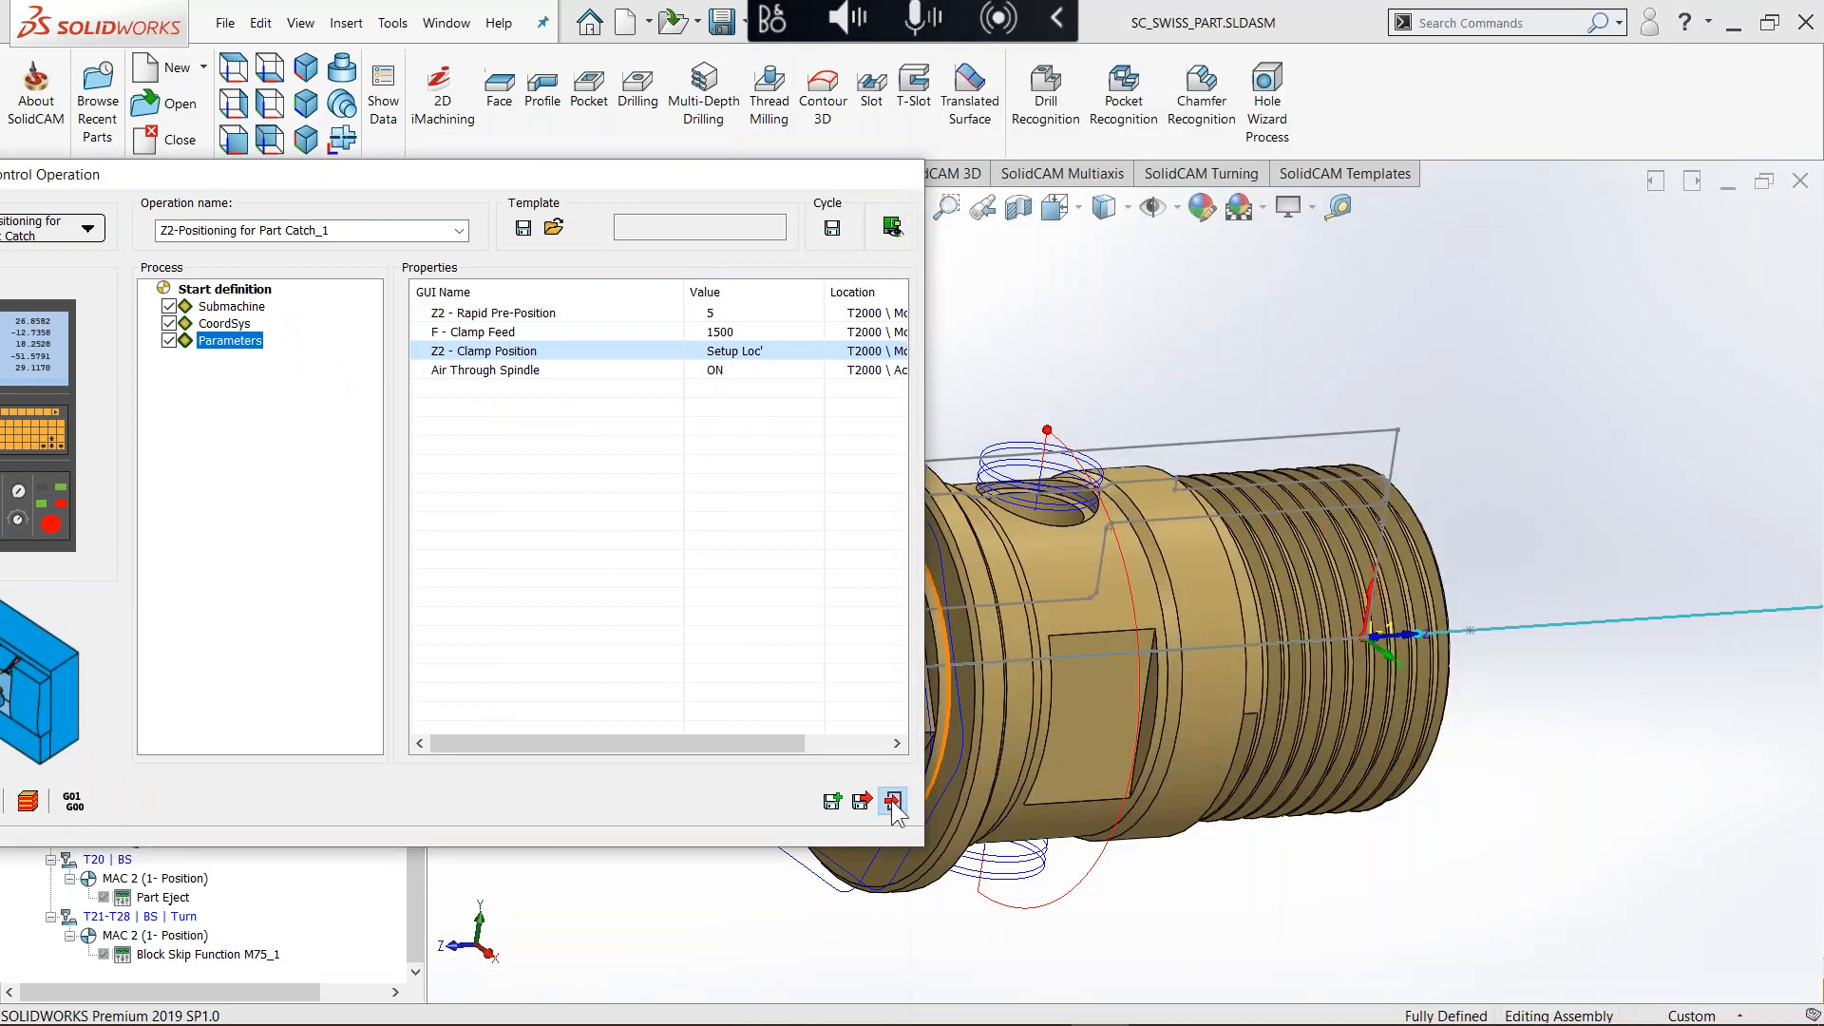
left_click(891, 801)
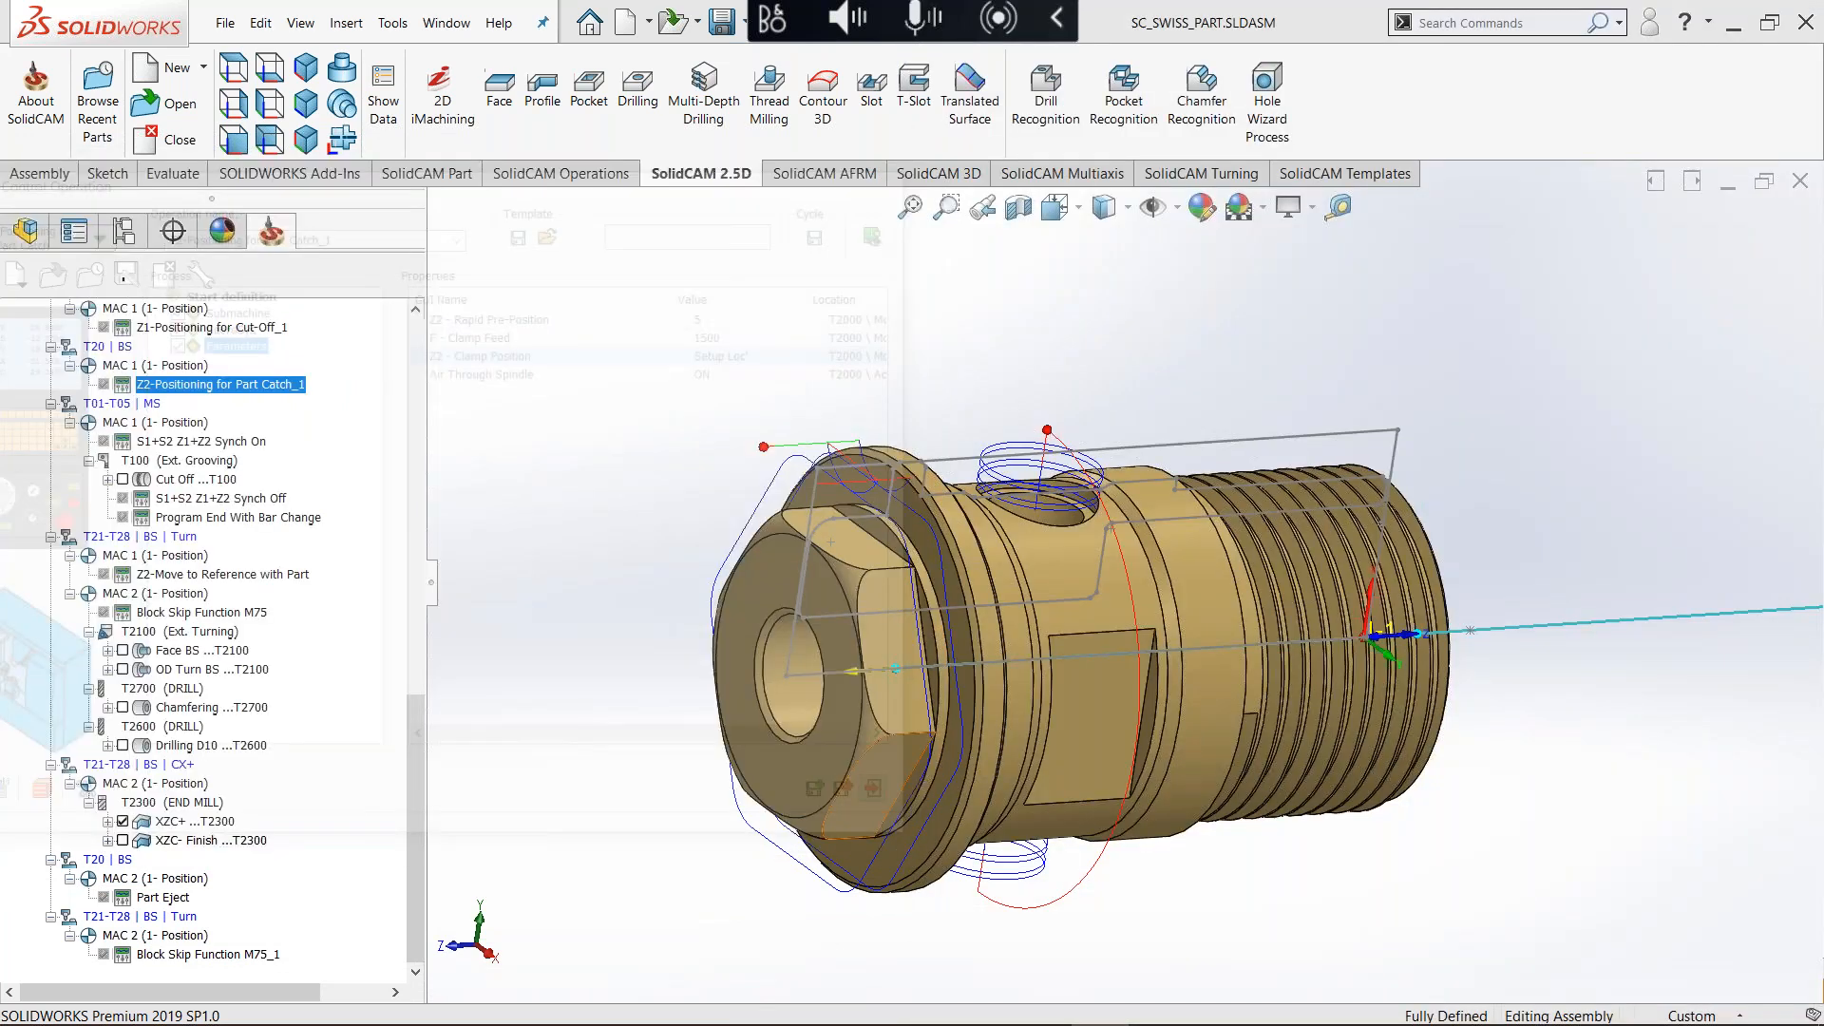
Step: Open the Part Eject operation's parameters with the machine preview and examine the back spindle at the Z2 part eject position
double_click(184, 901)
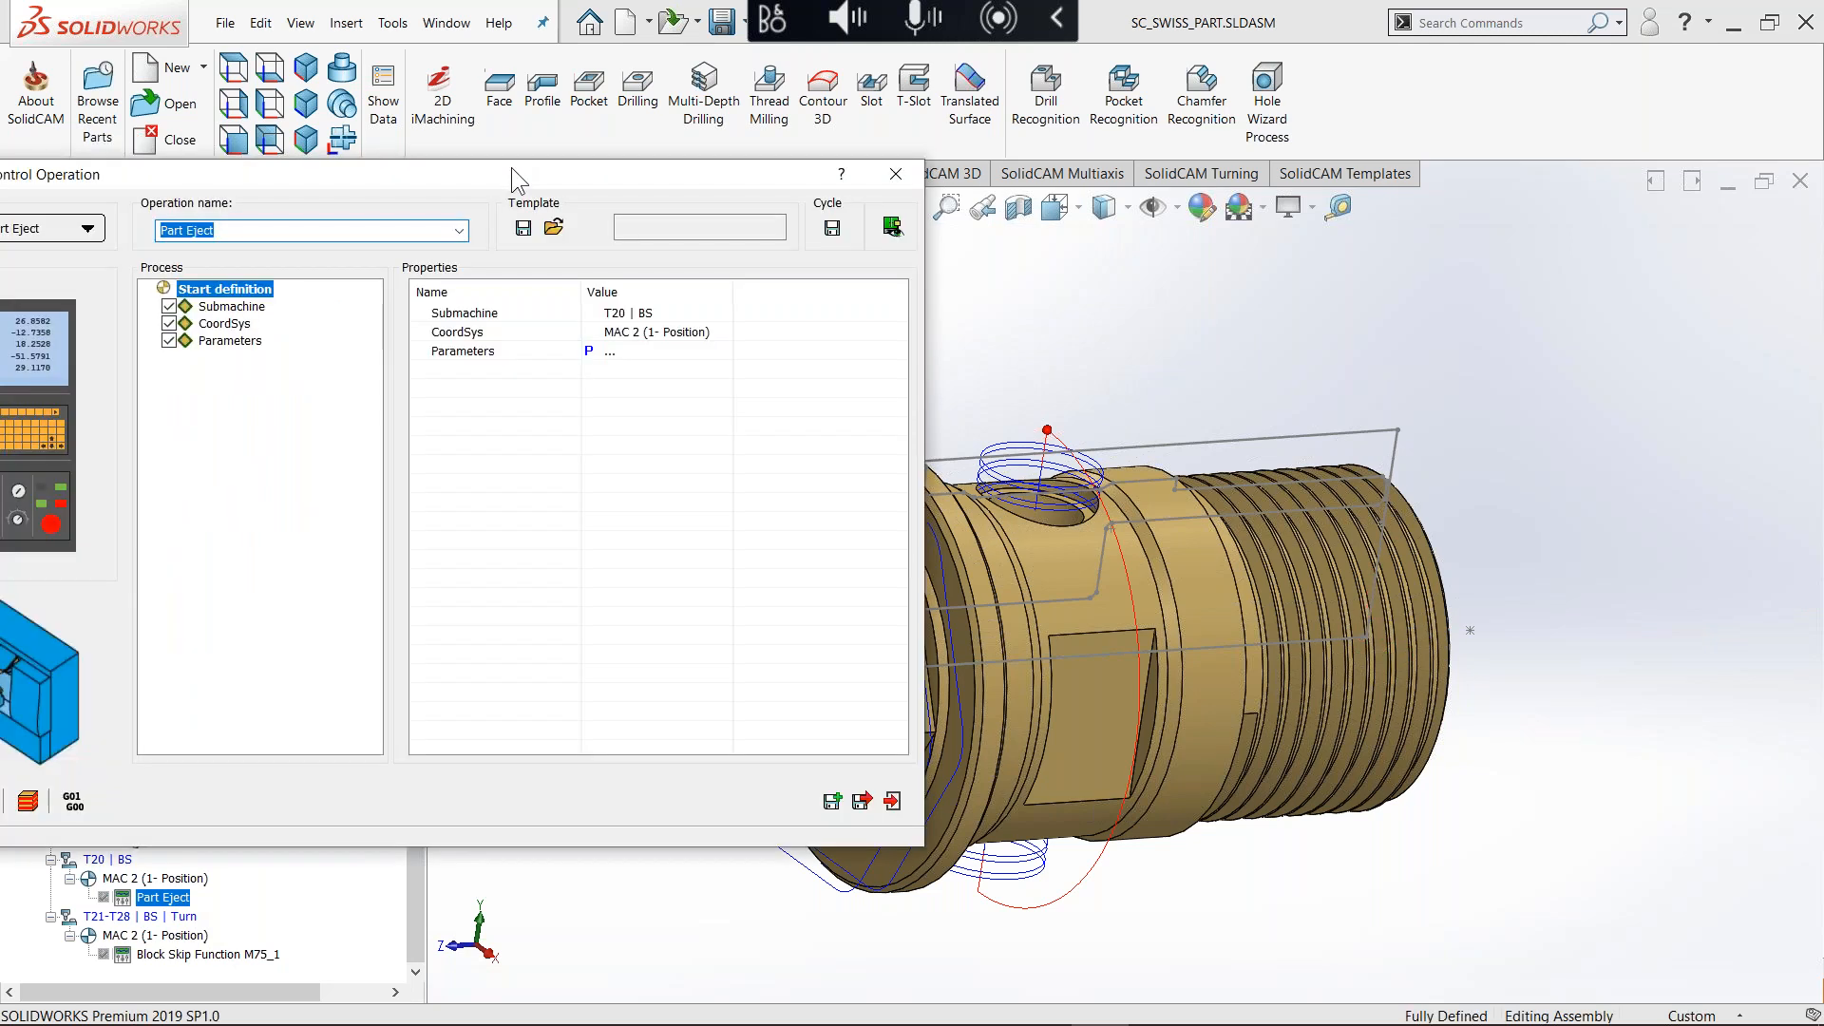
left_click(1029, 231)
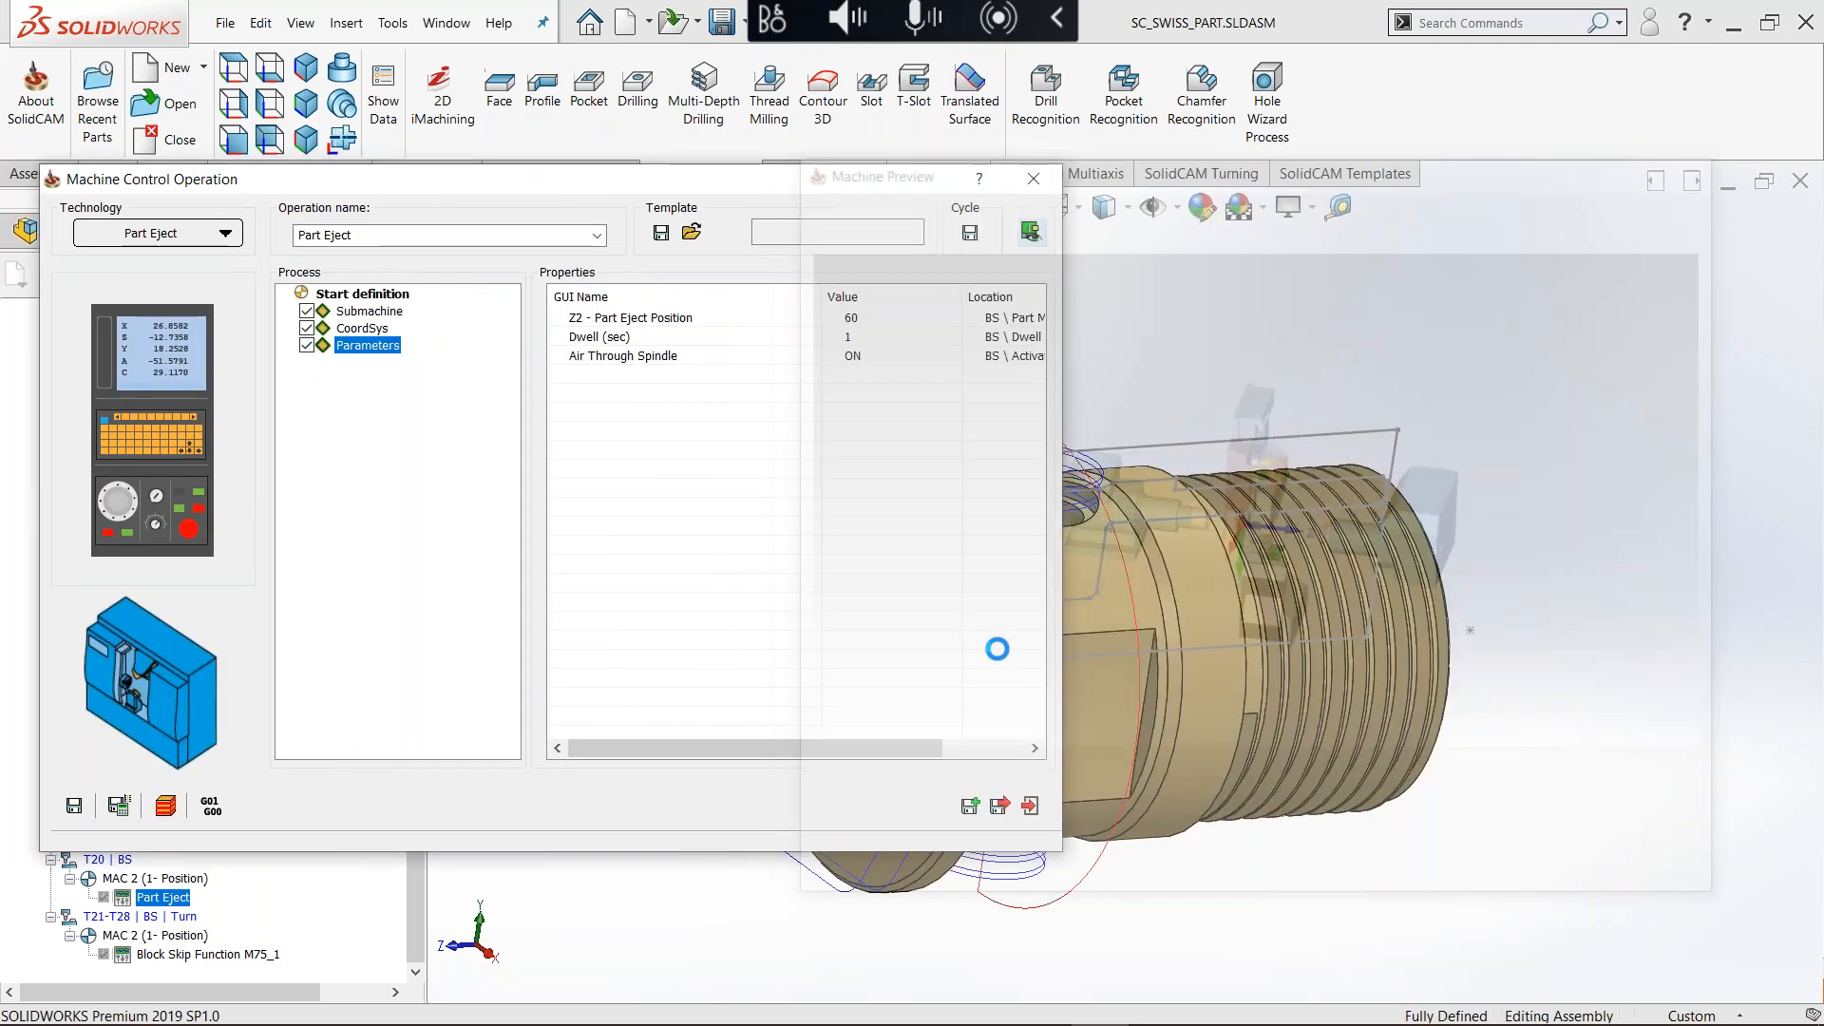
scroll(1440, 492, "up", 10)
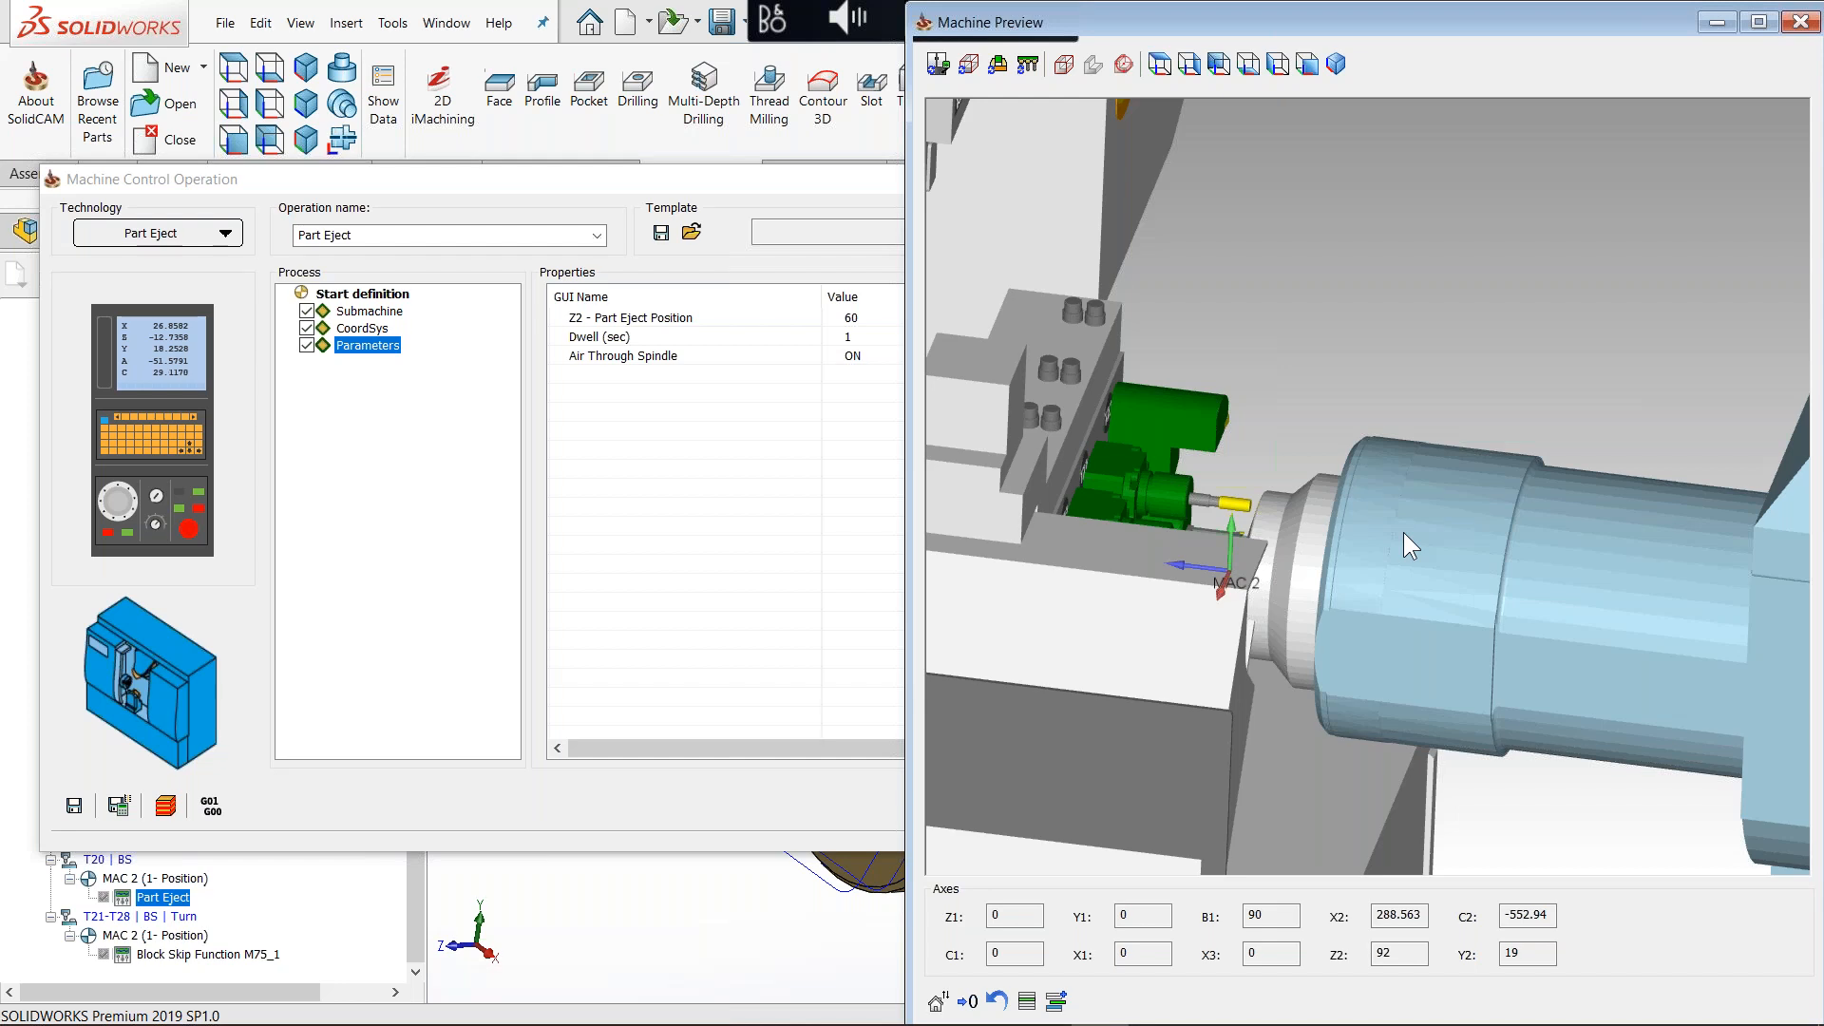
left_click(669, 319)
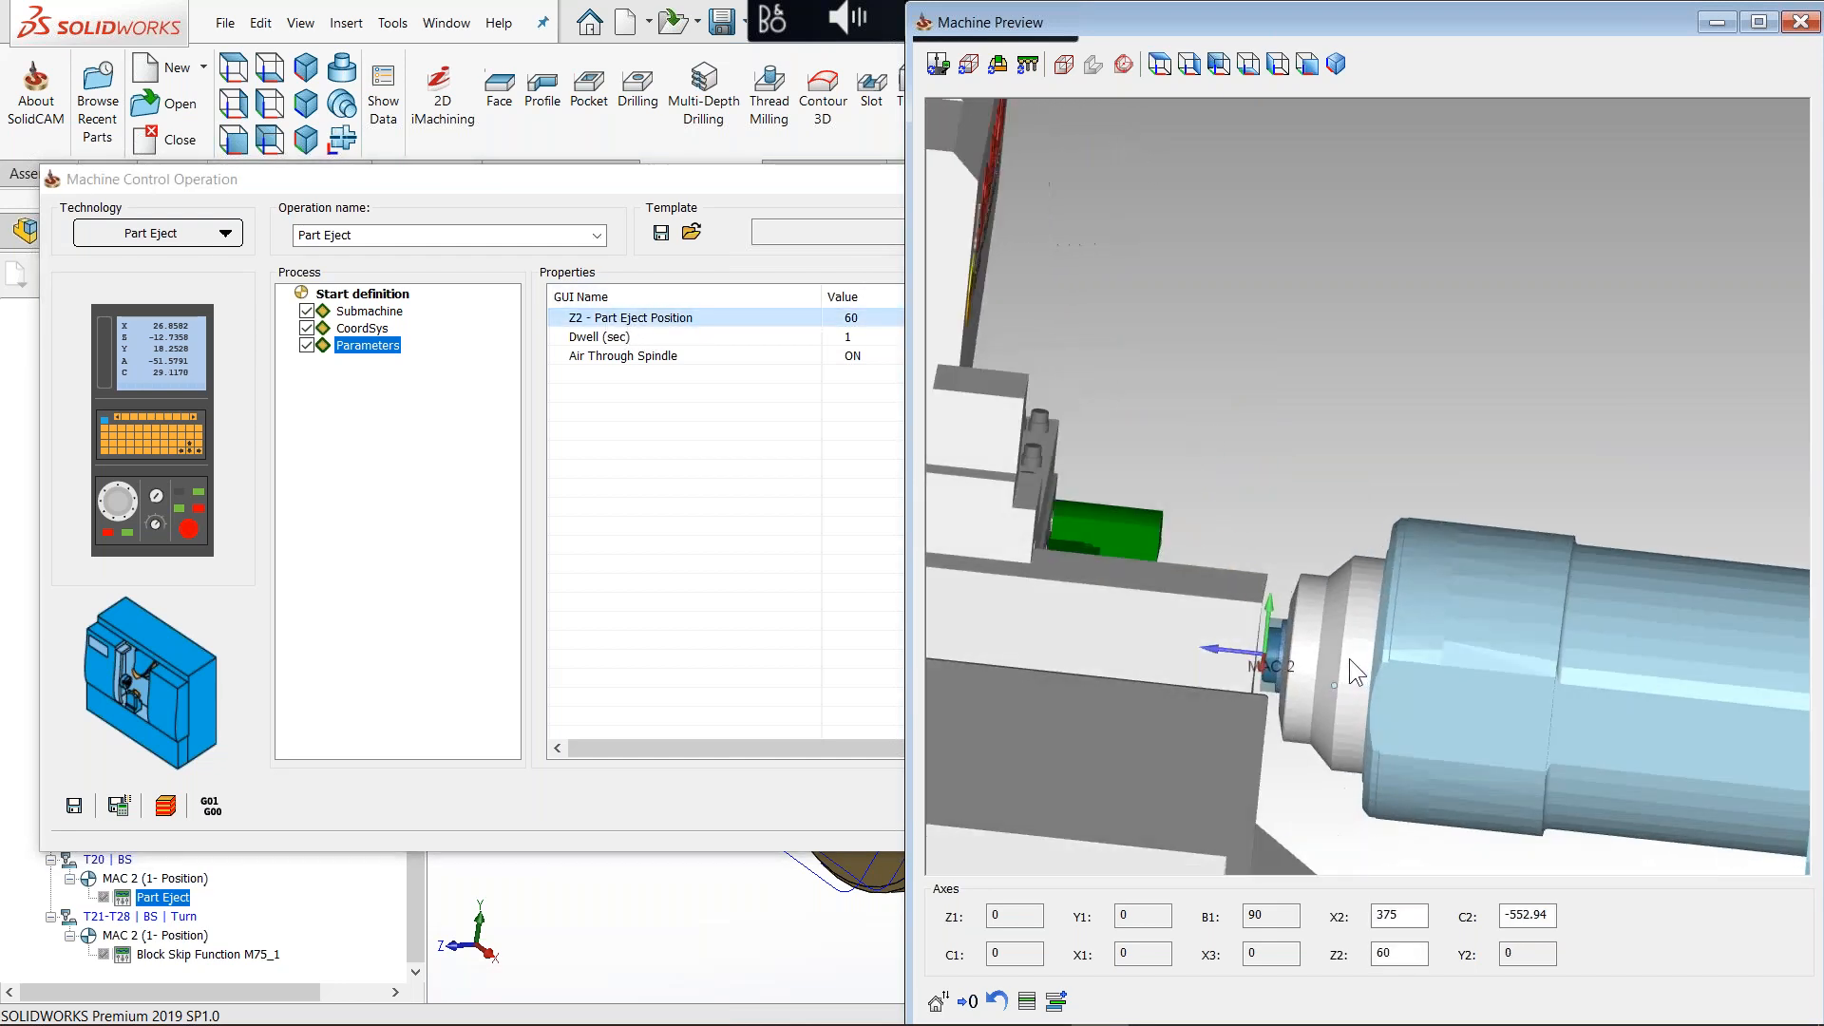
middle_click_drag(1366, 618, 1340, 685)
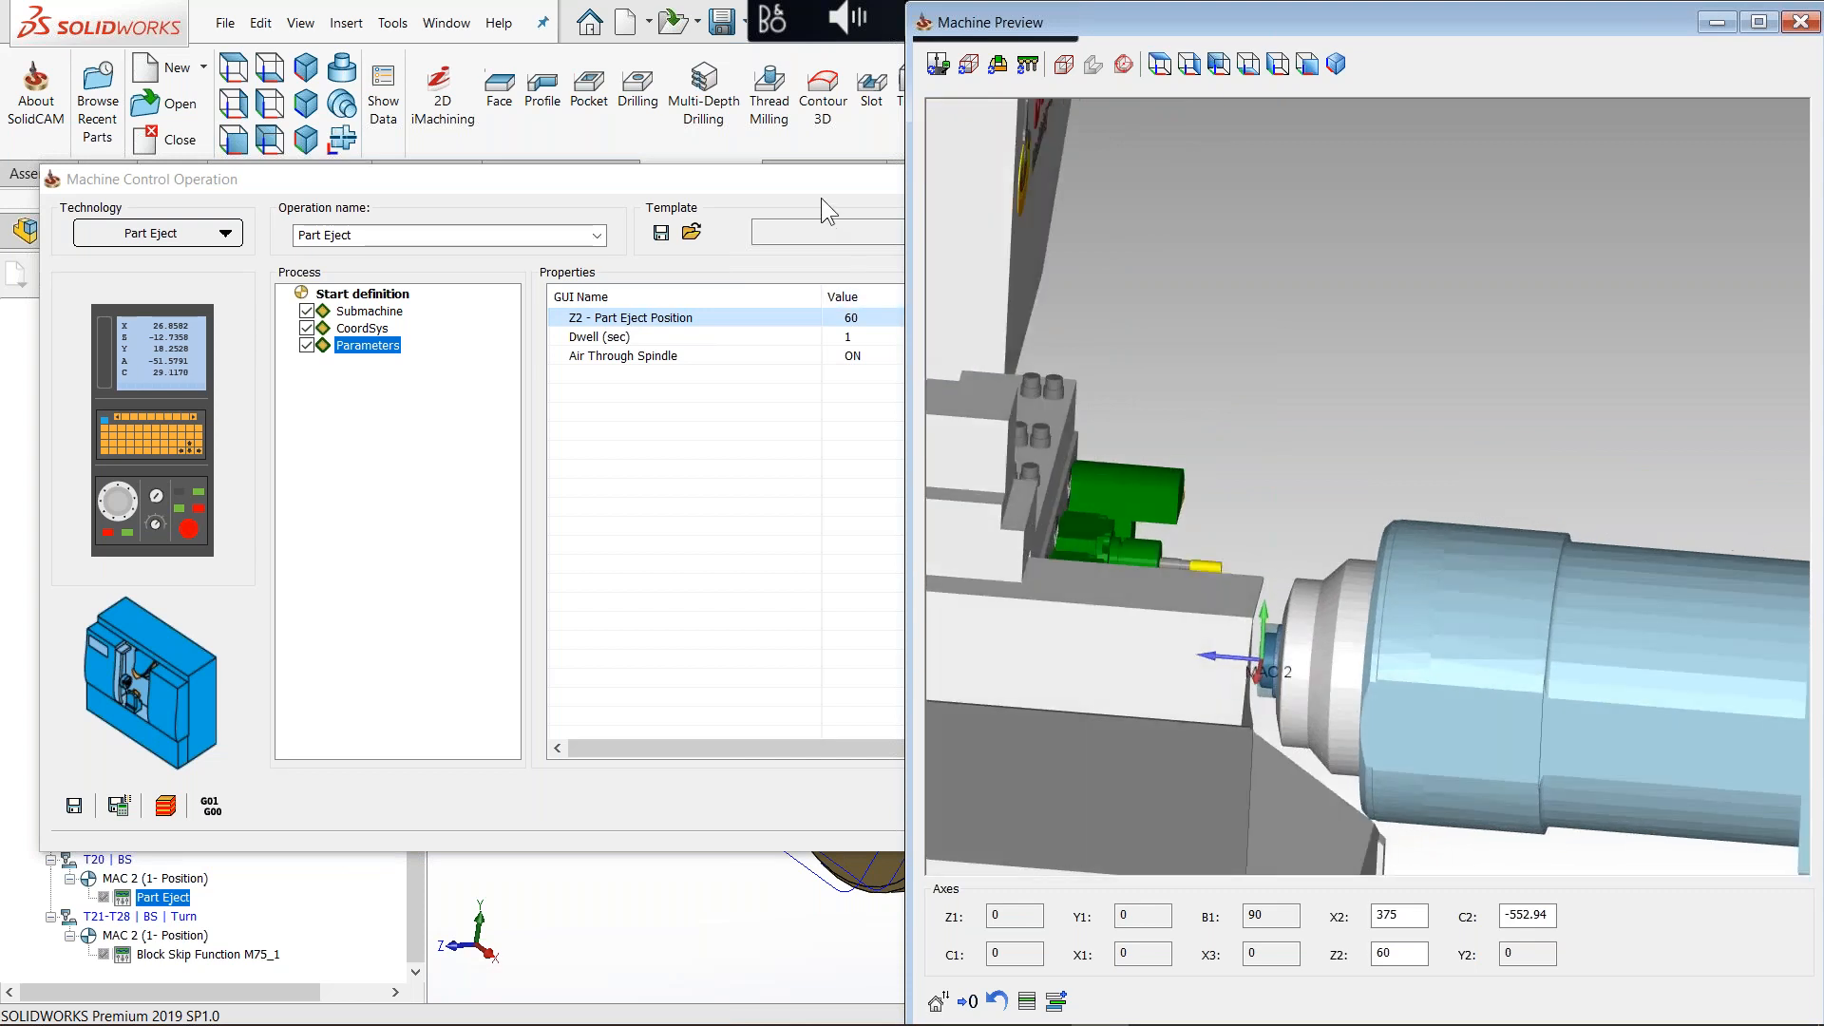
Step: Set the Part Eject operation's Z2 part eject position to 70 while checking the back spindle in the machine preview
left_click_drag(804, 180, 674, 182)
left_click(760, 320)
left_click(822, 319)
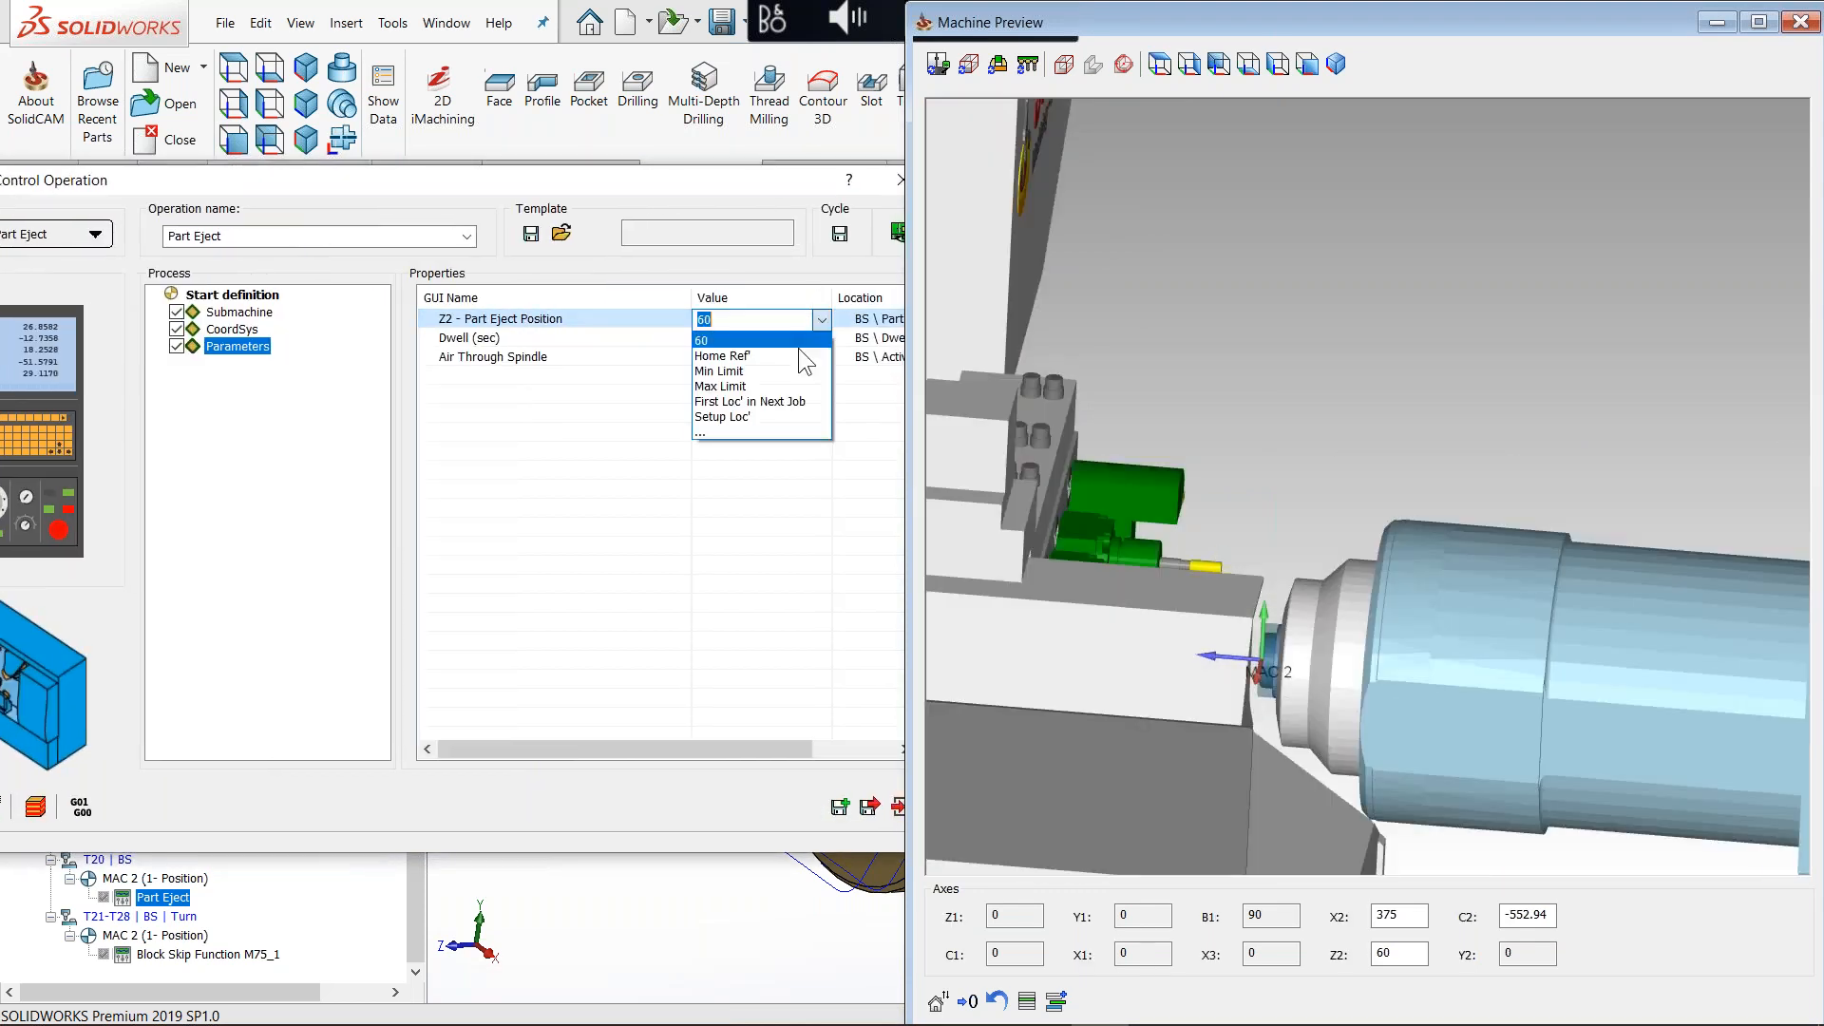
left_click(748, 433)
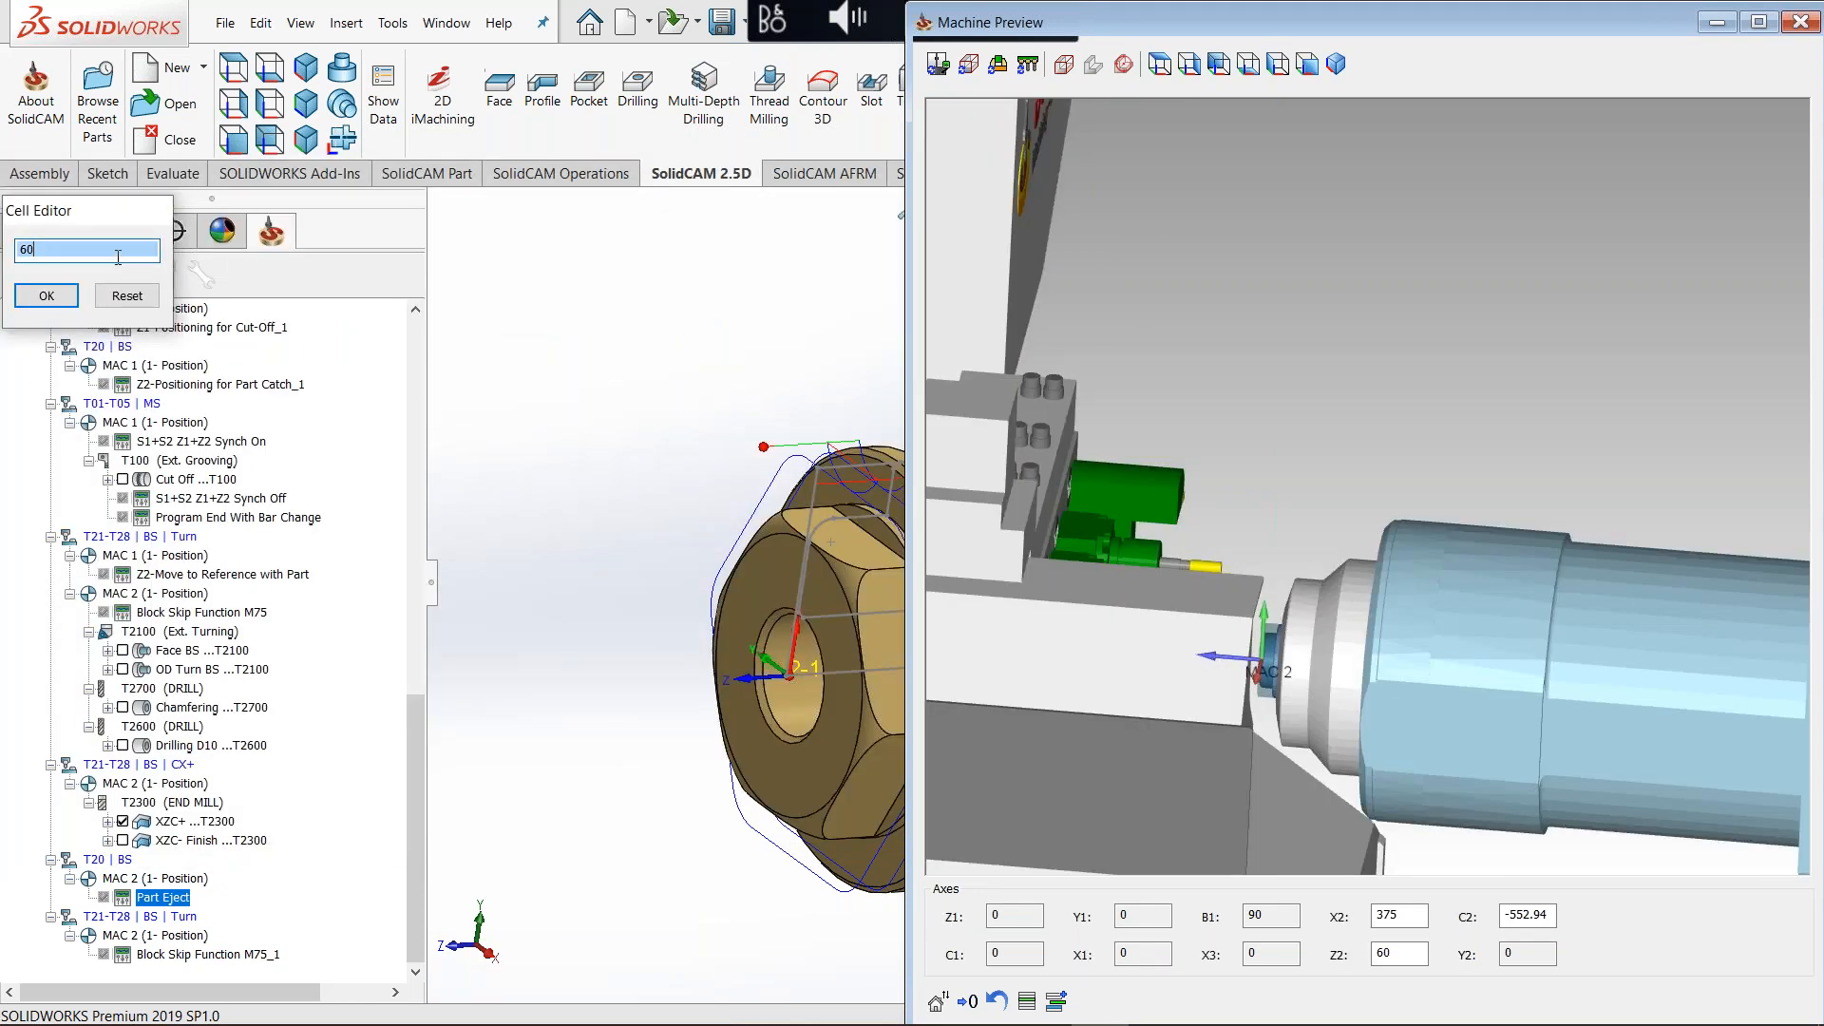
type("70")
scroll(116, 254, "down", 4)
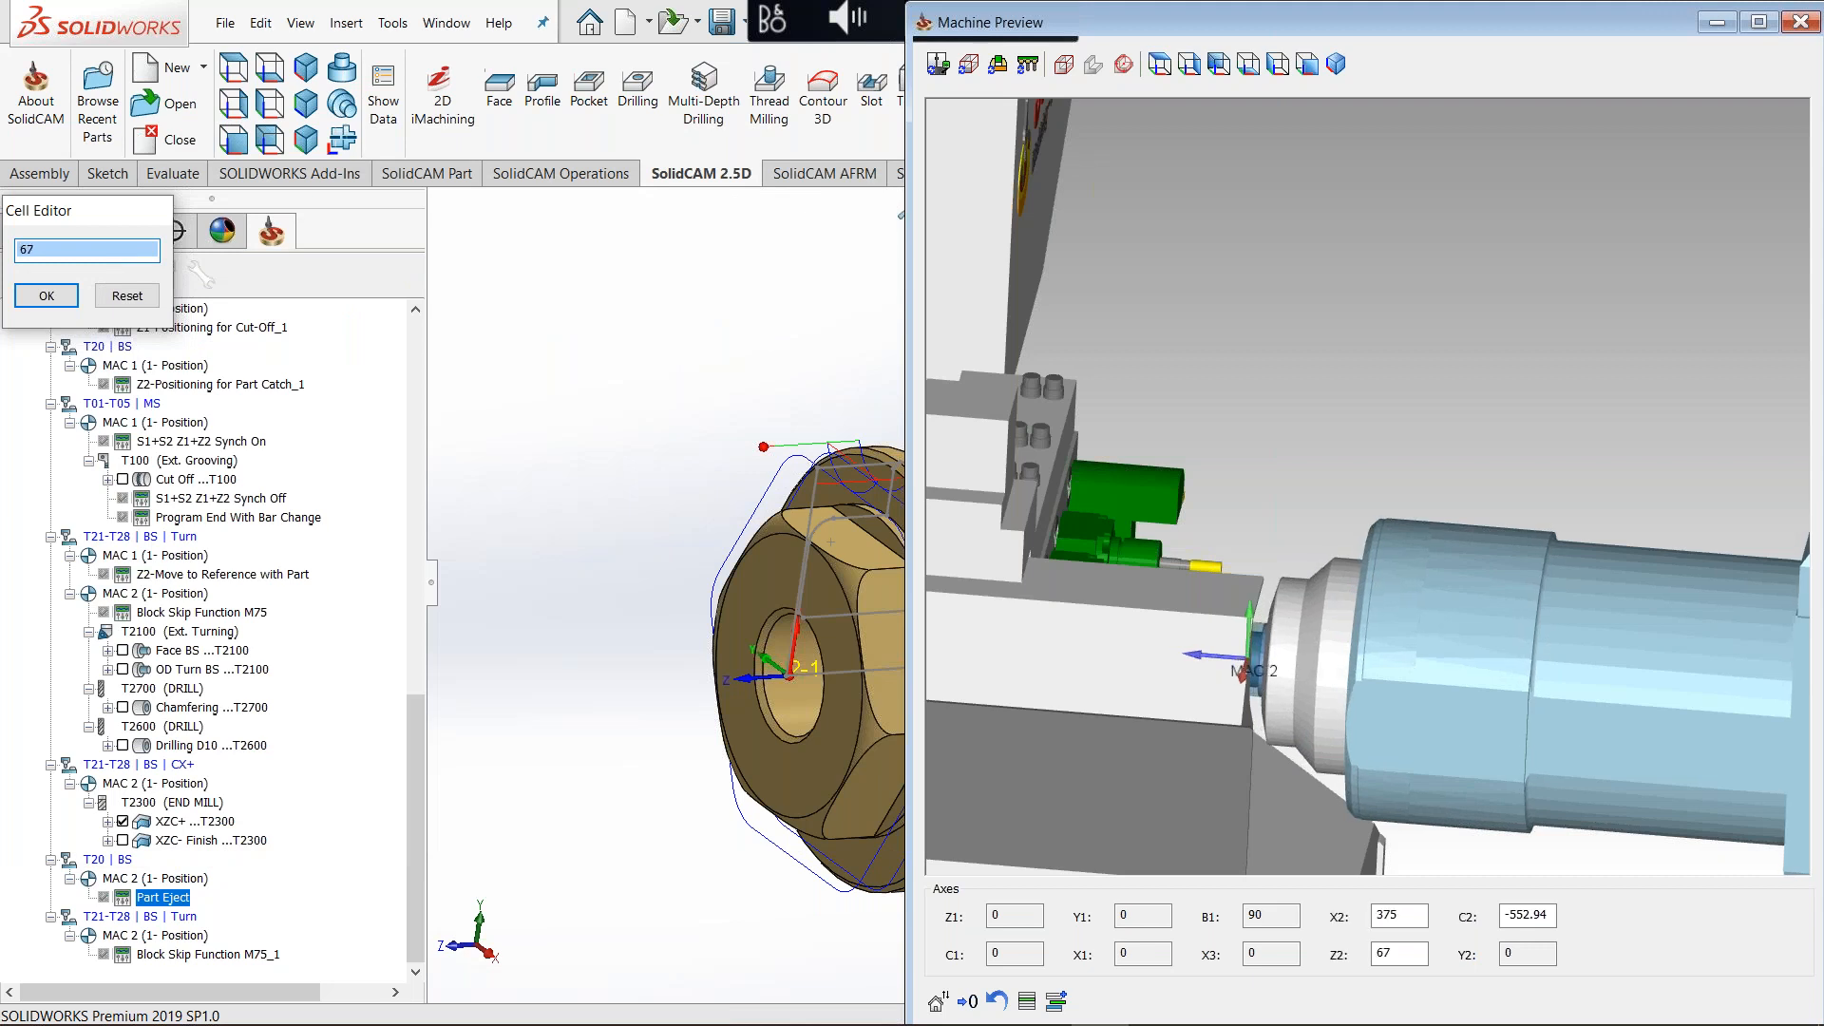
scroll(87, 250, "up", 1)
scroll(87, 250, "up", 1)
scroll(87, 250, "up", 2)
middle_click_drag(1231, 565, 1233, 560)
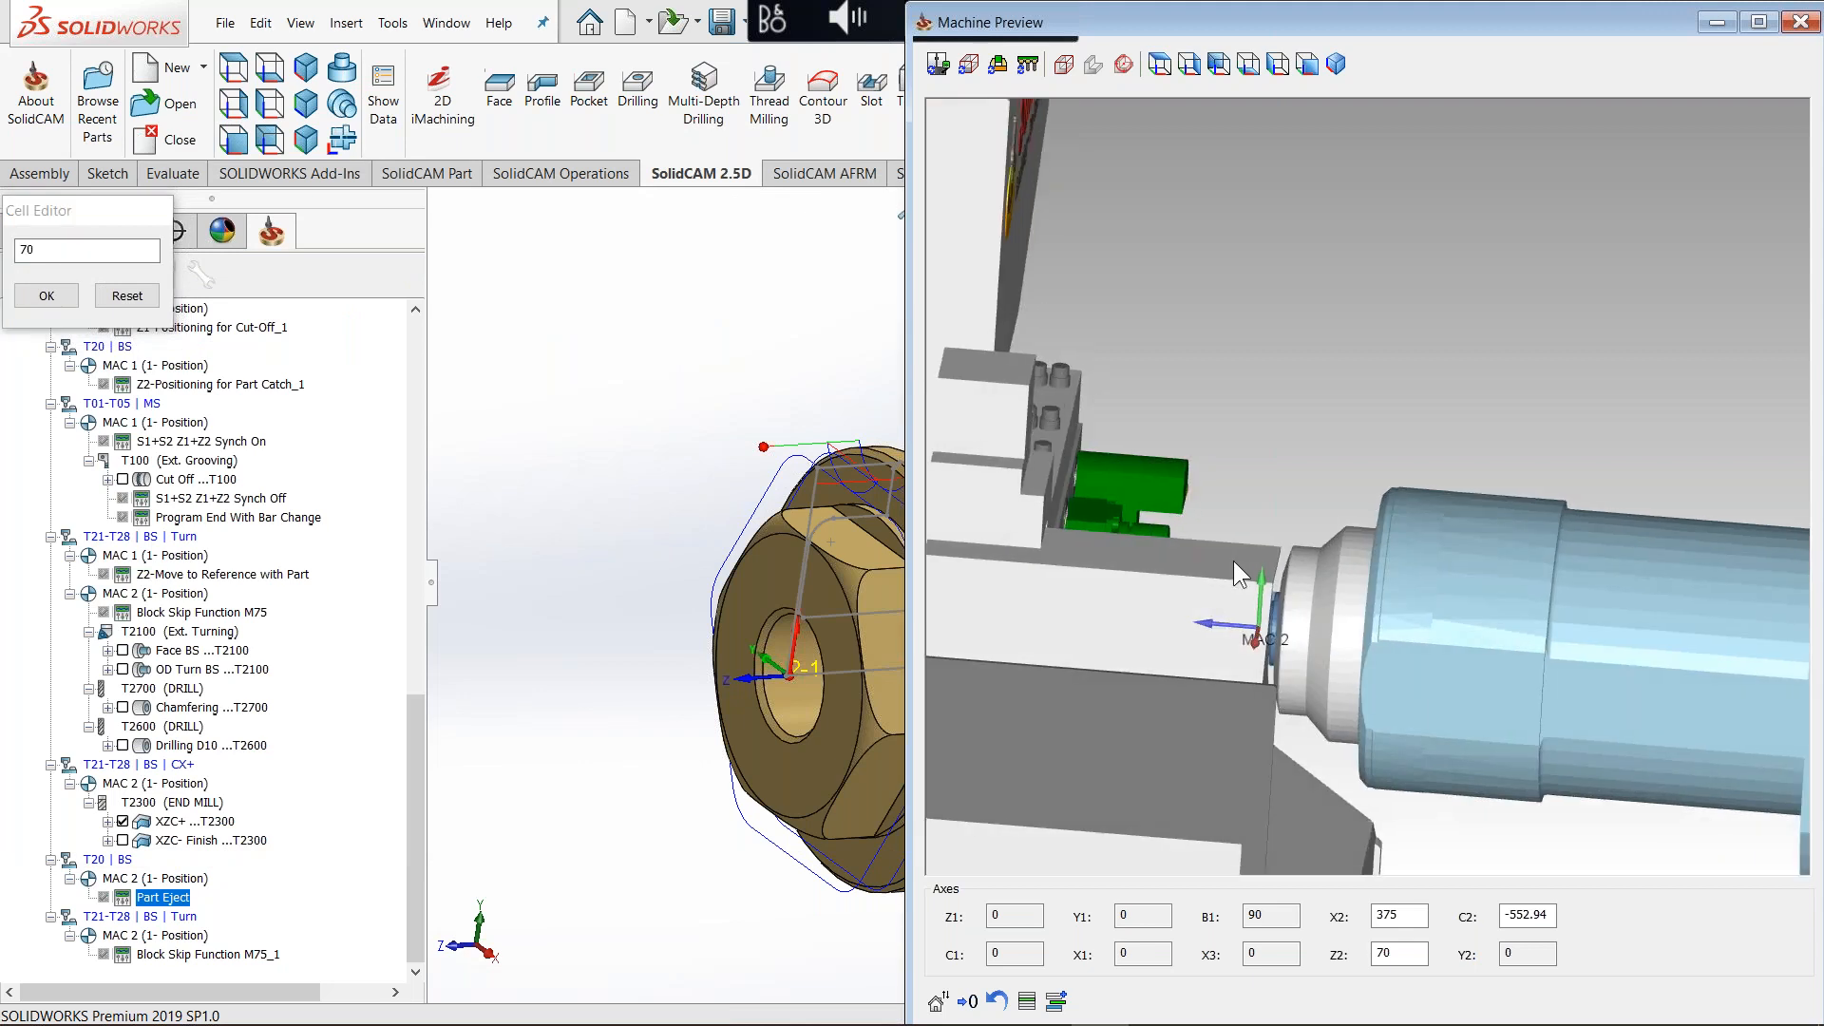
scroll(1233, 561, "up", 4)
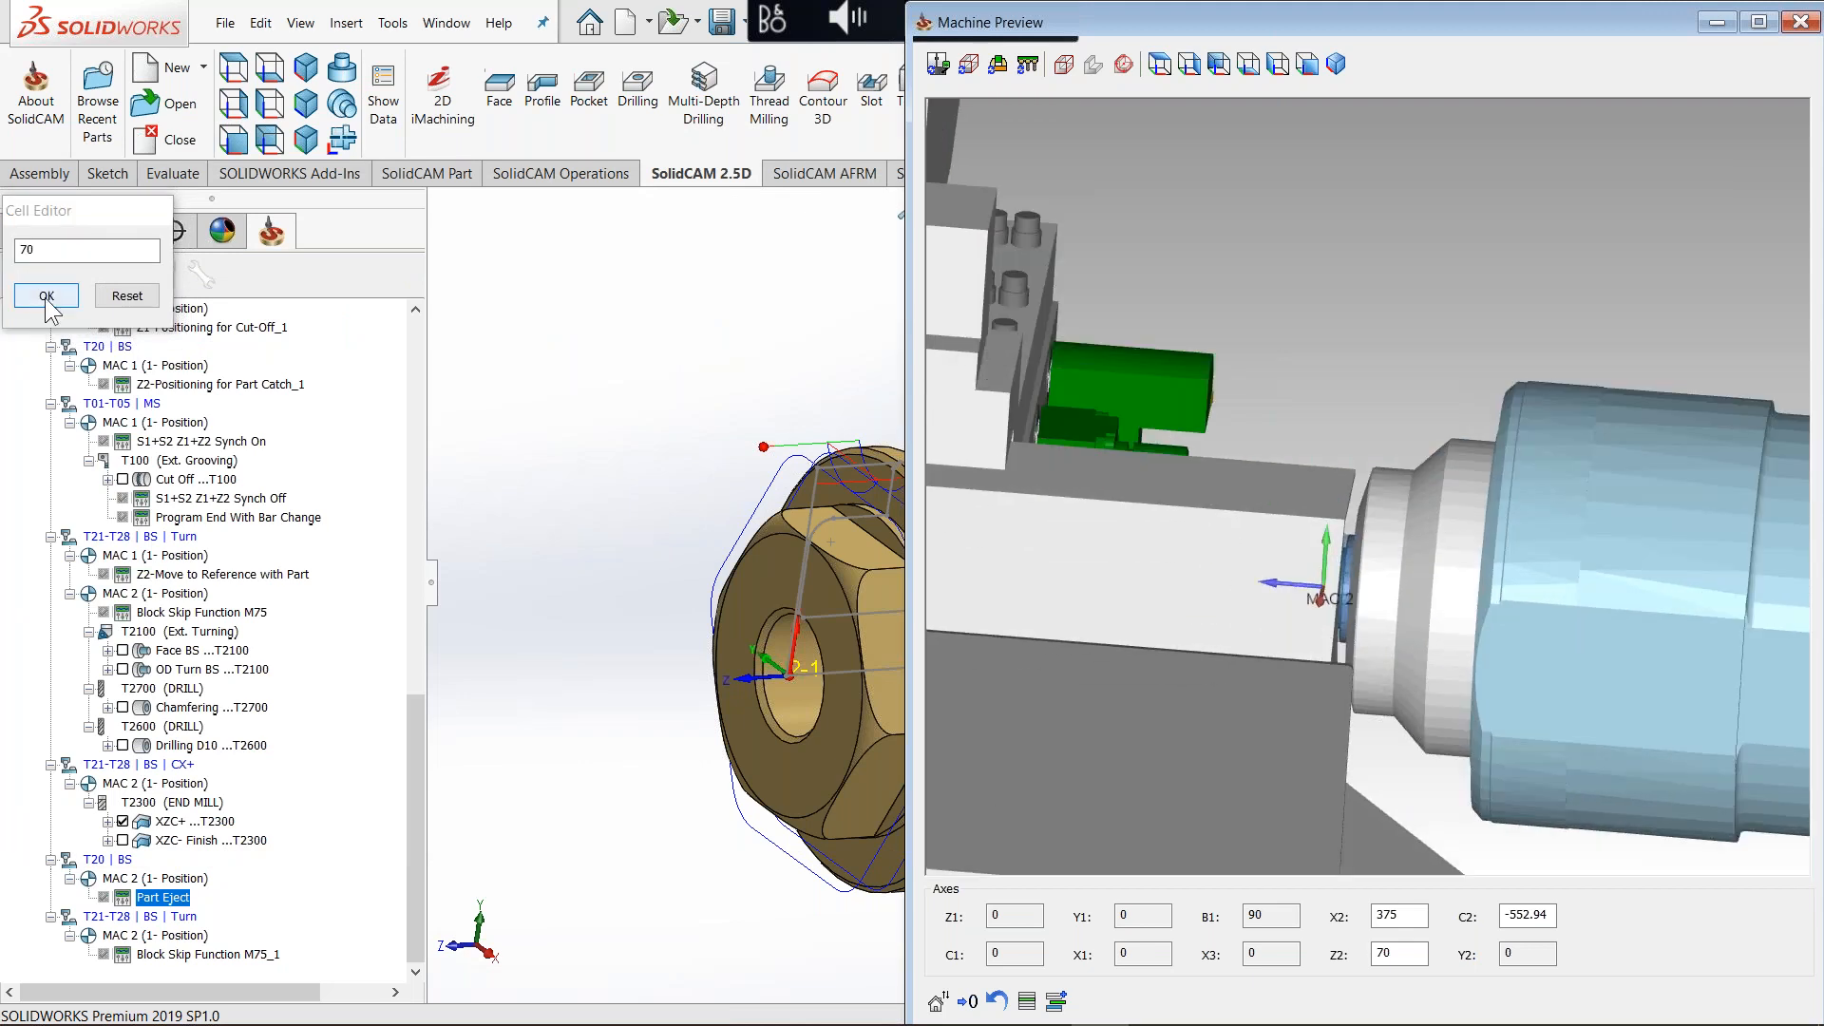
left_click(45, 296)
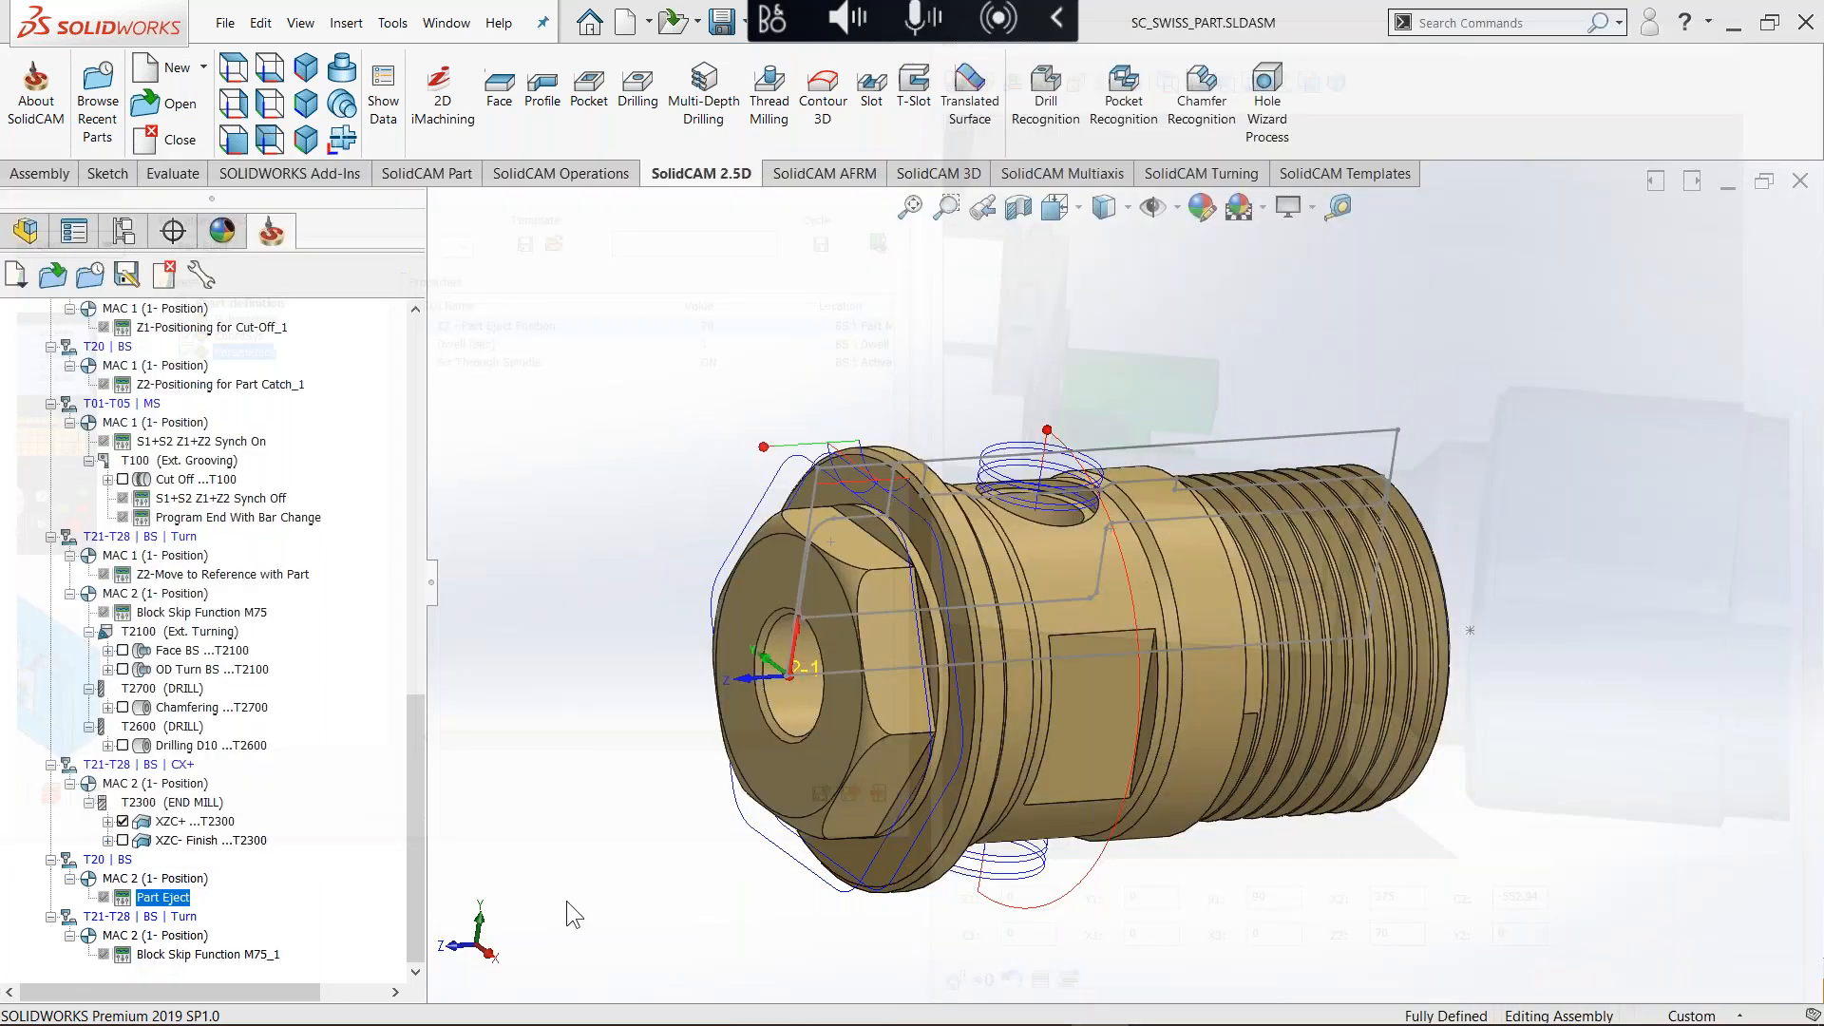
Step: Open channel synchronization for the Setup and enlarge its window to full screen
left_click_drag(420, 773, 419, 399)
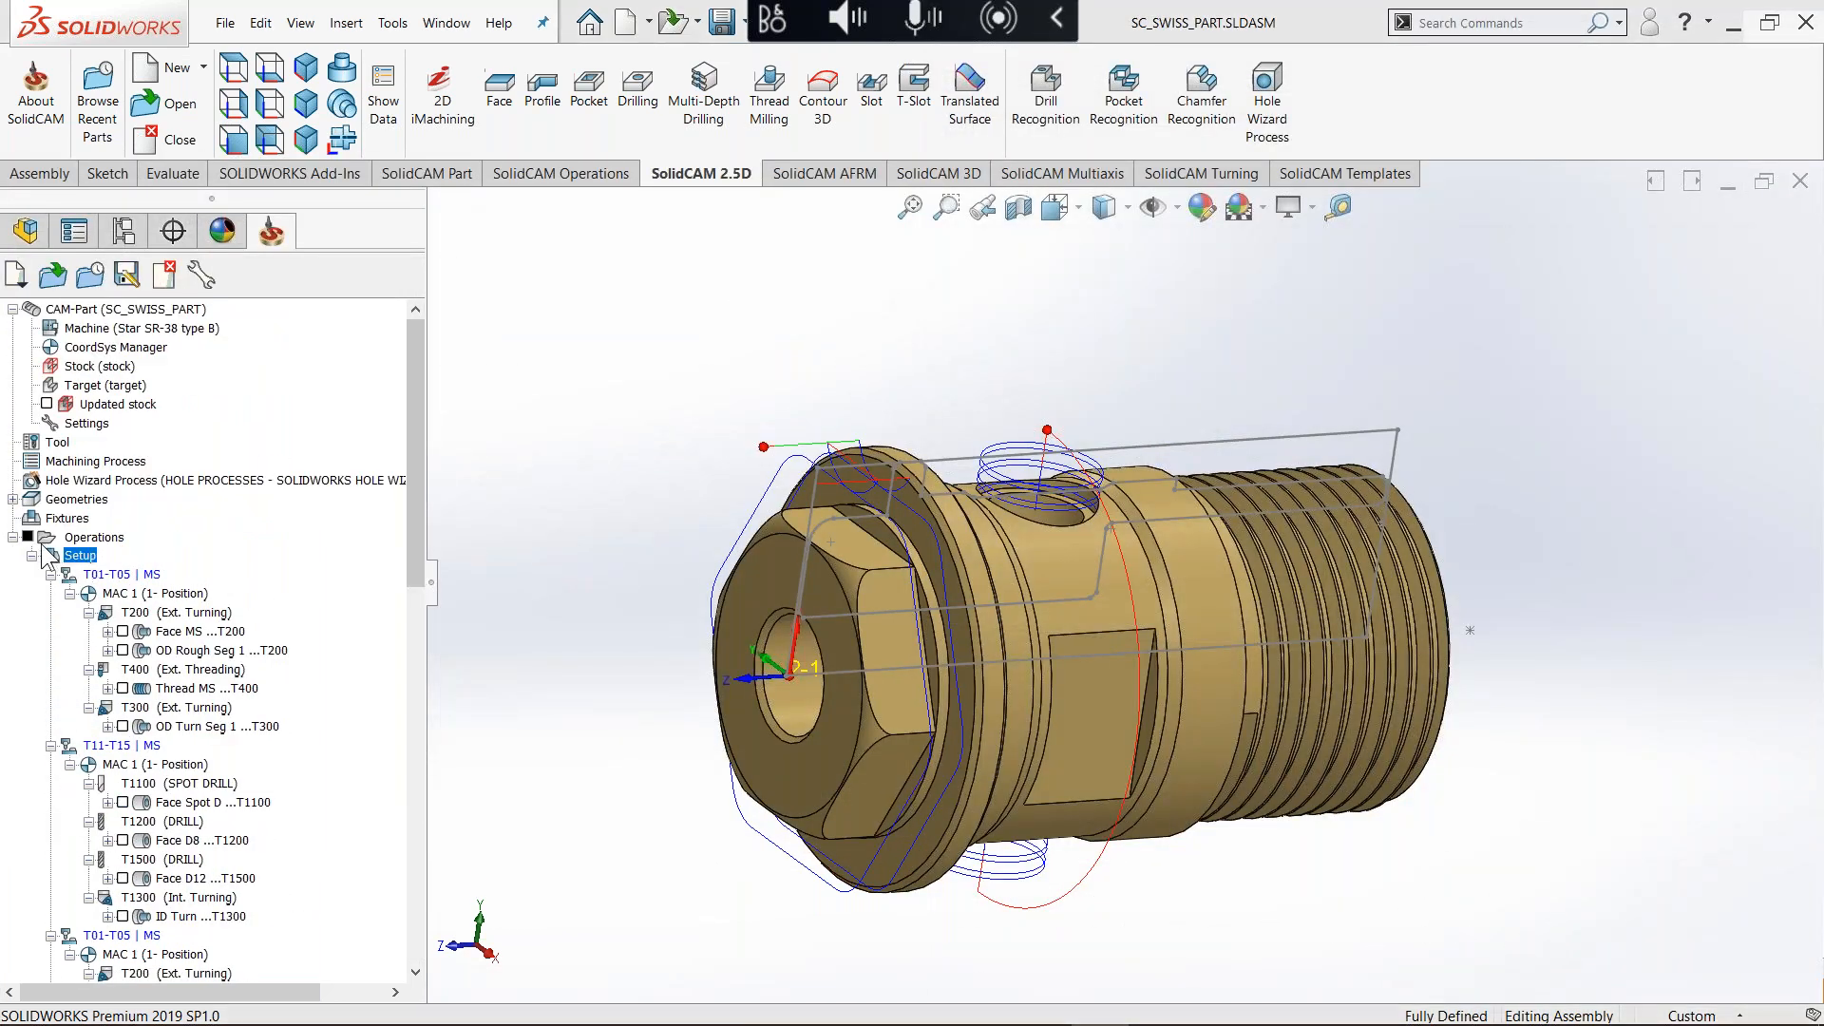
right_click(68, 561)
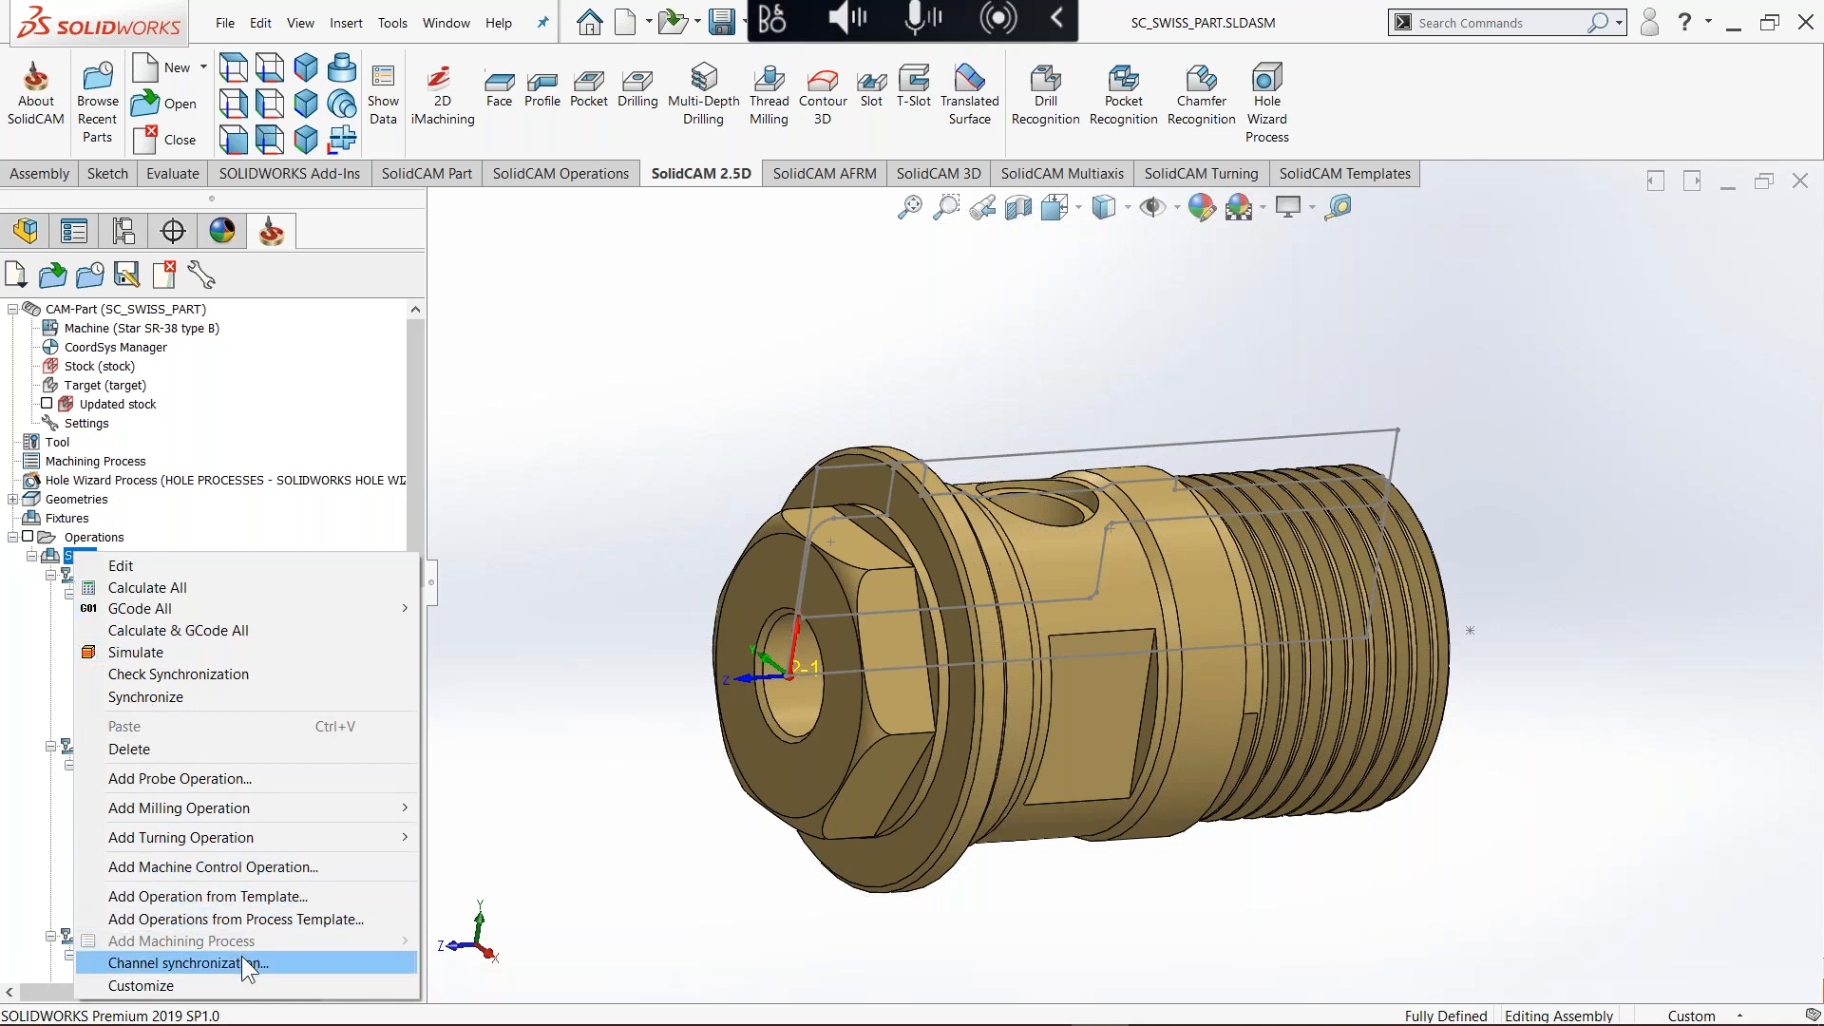
left_click(534, 498)
left_click(622, 179)
left_click(703, 143)
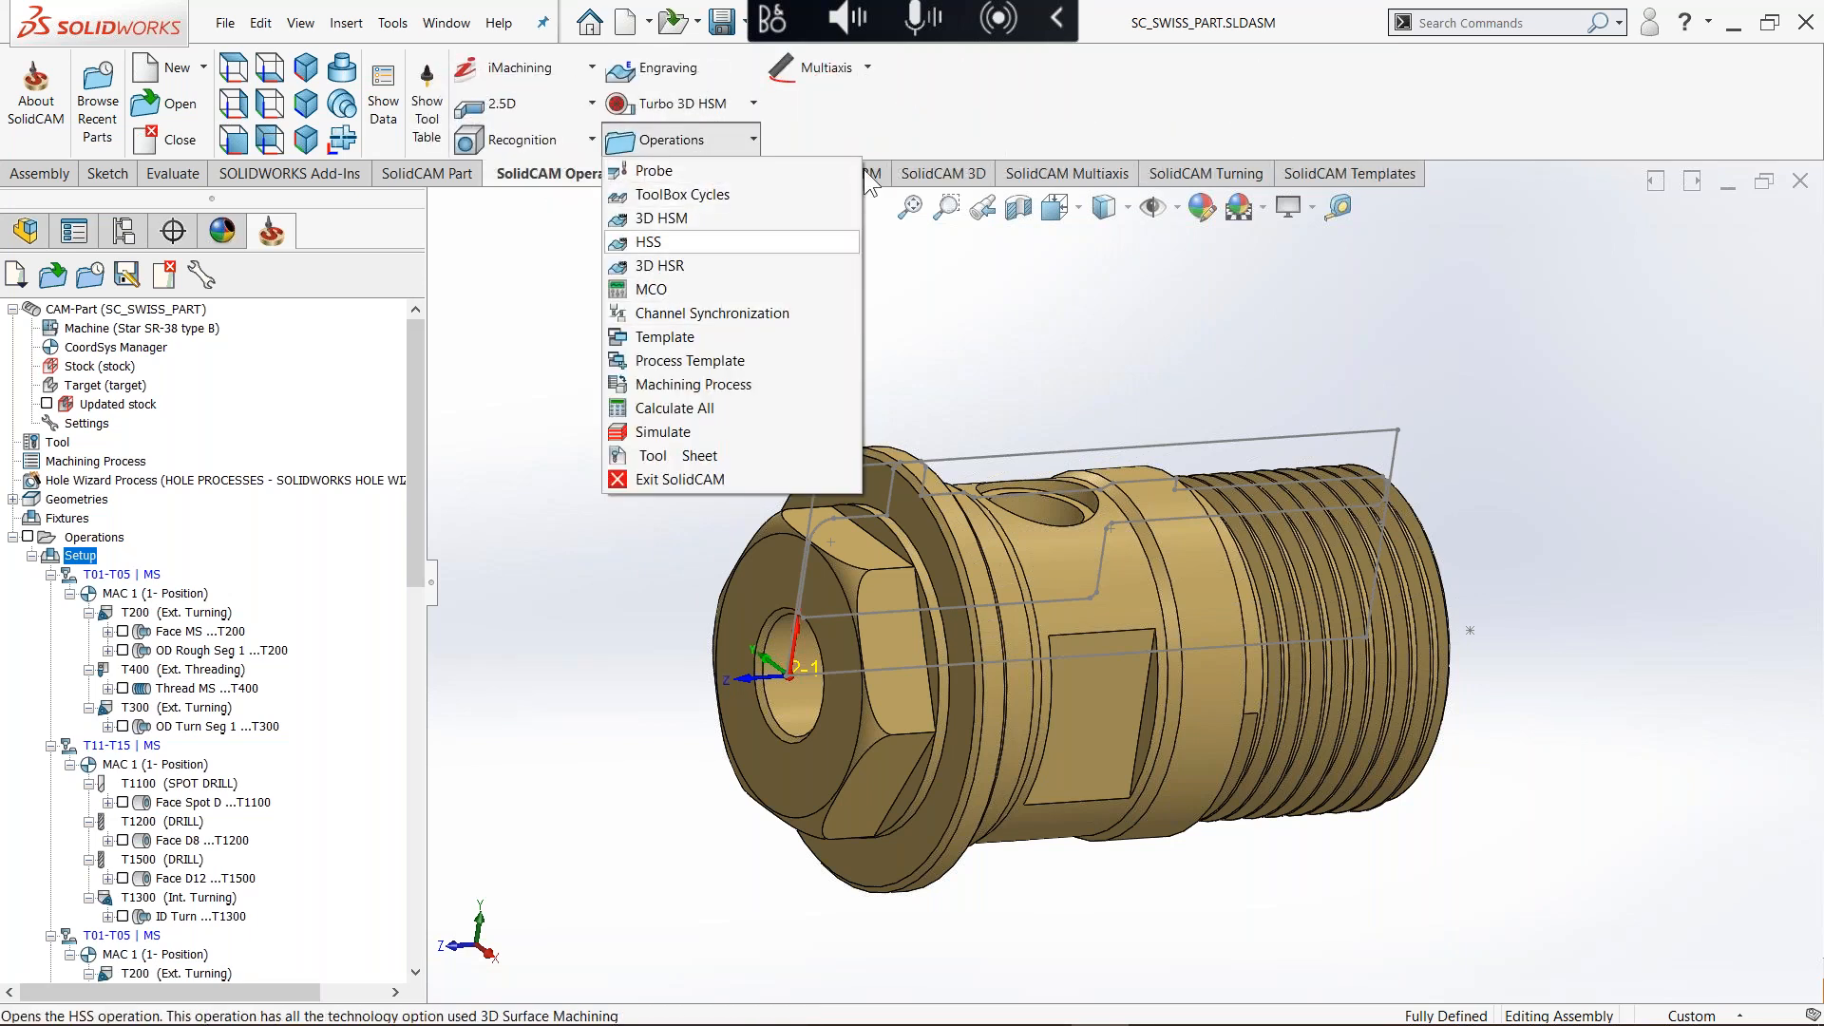
right_click(82, 556)
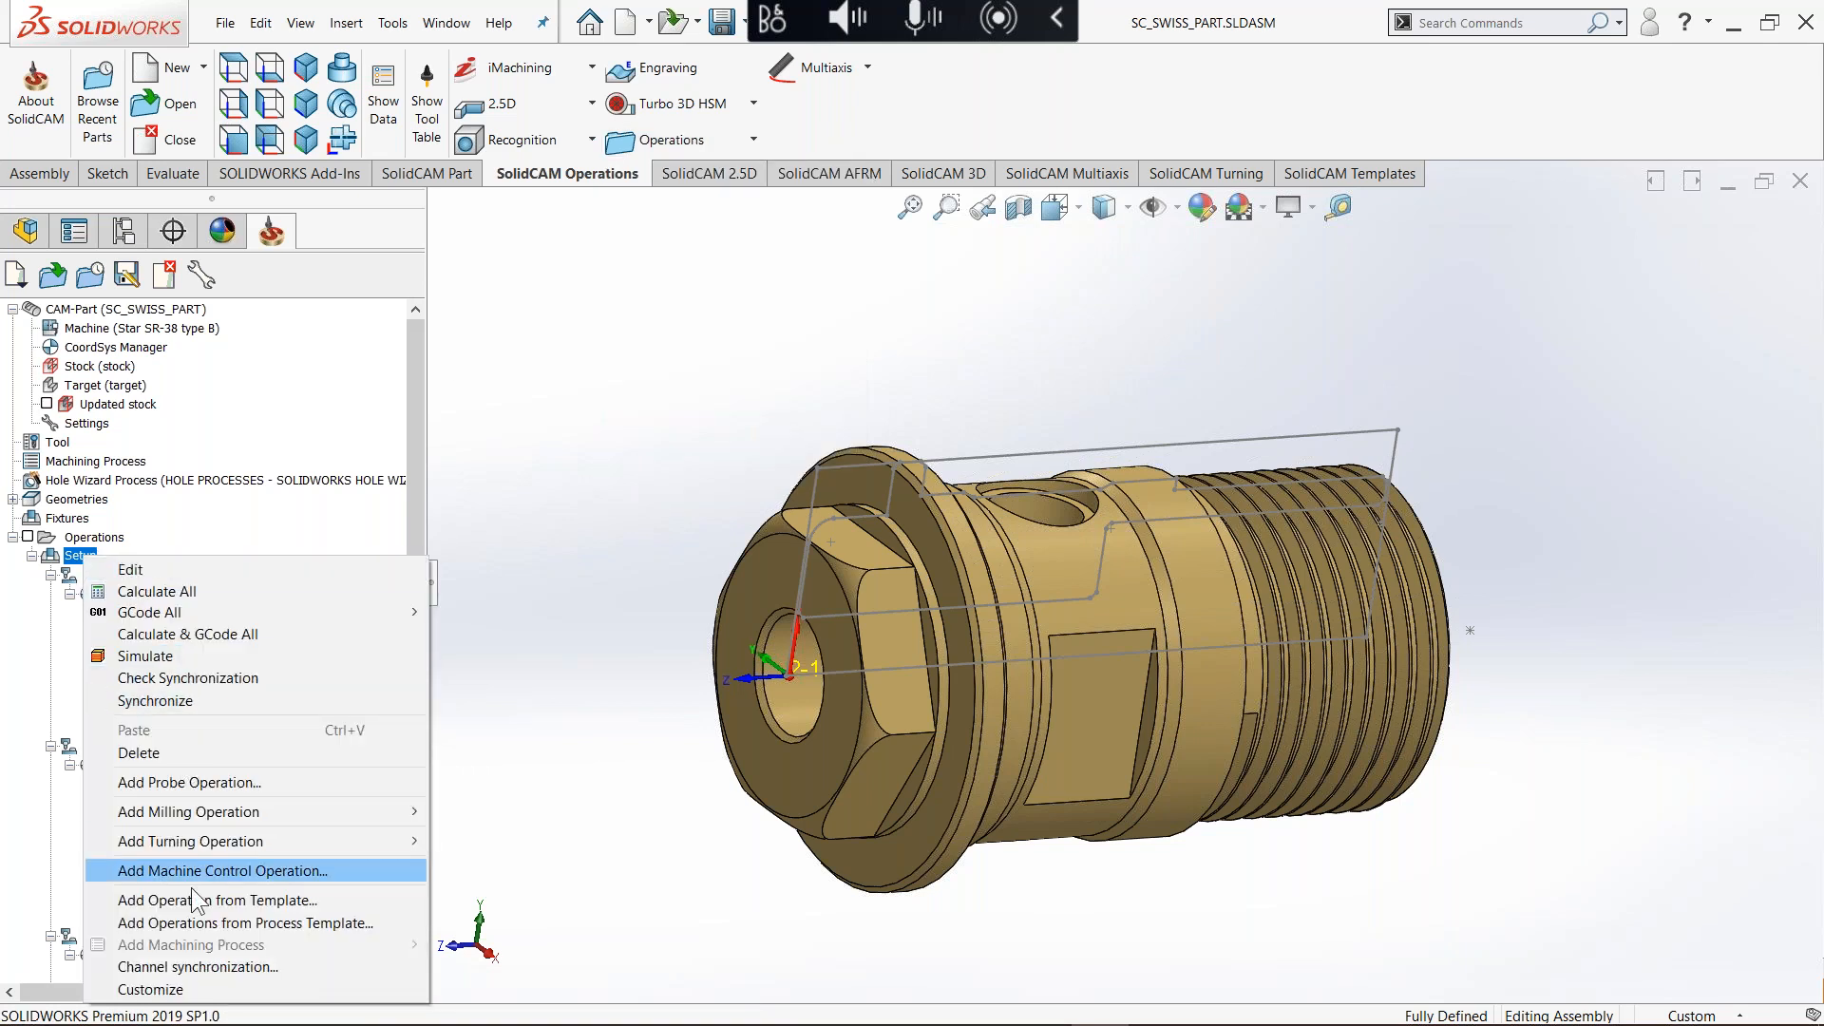
left_click(197, 966)
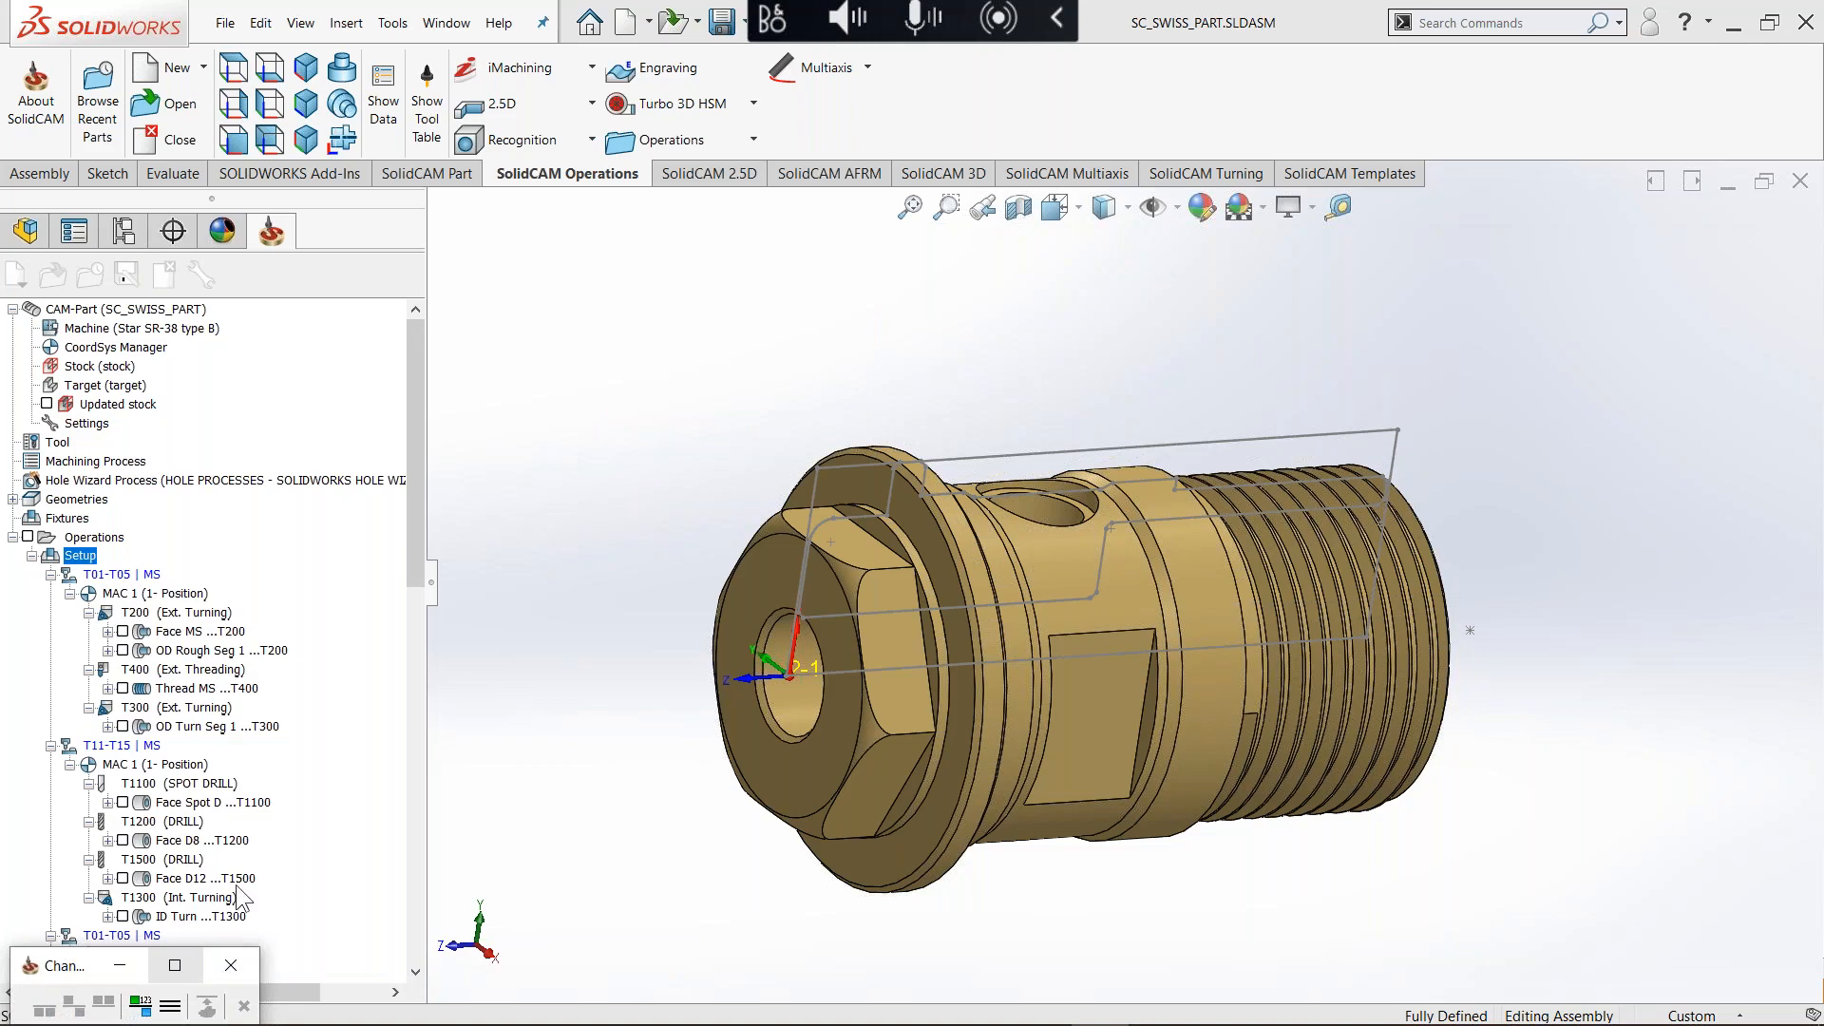
left_click(174, 965)
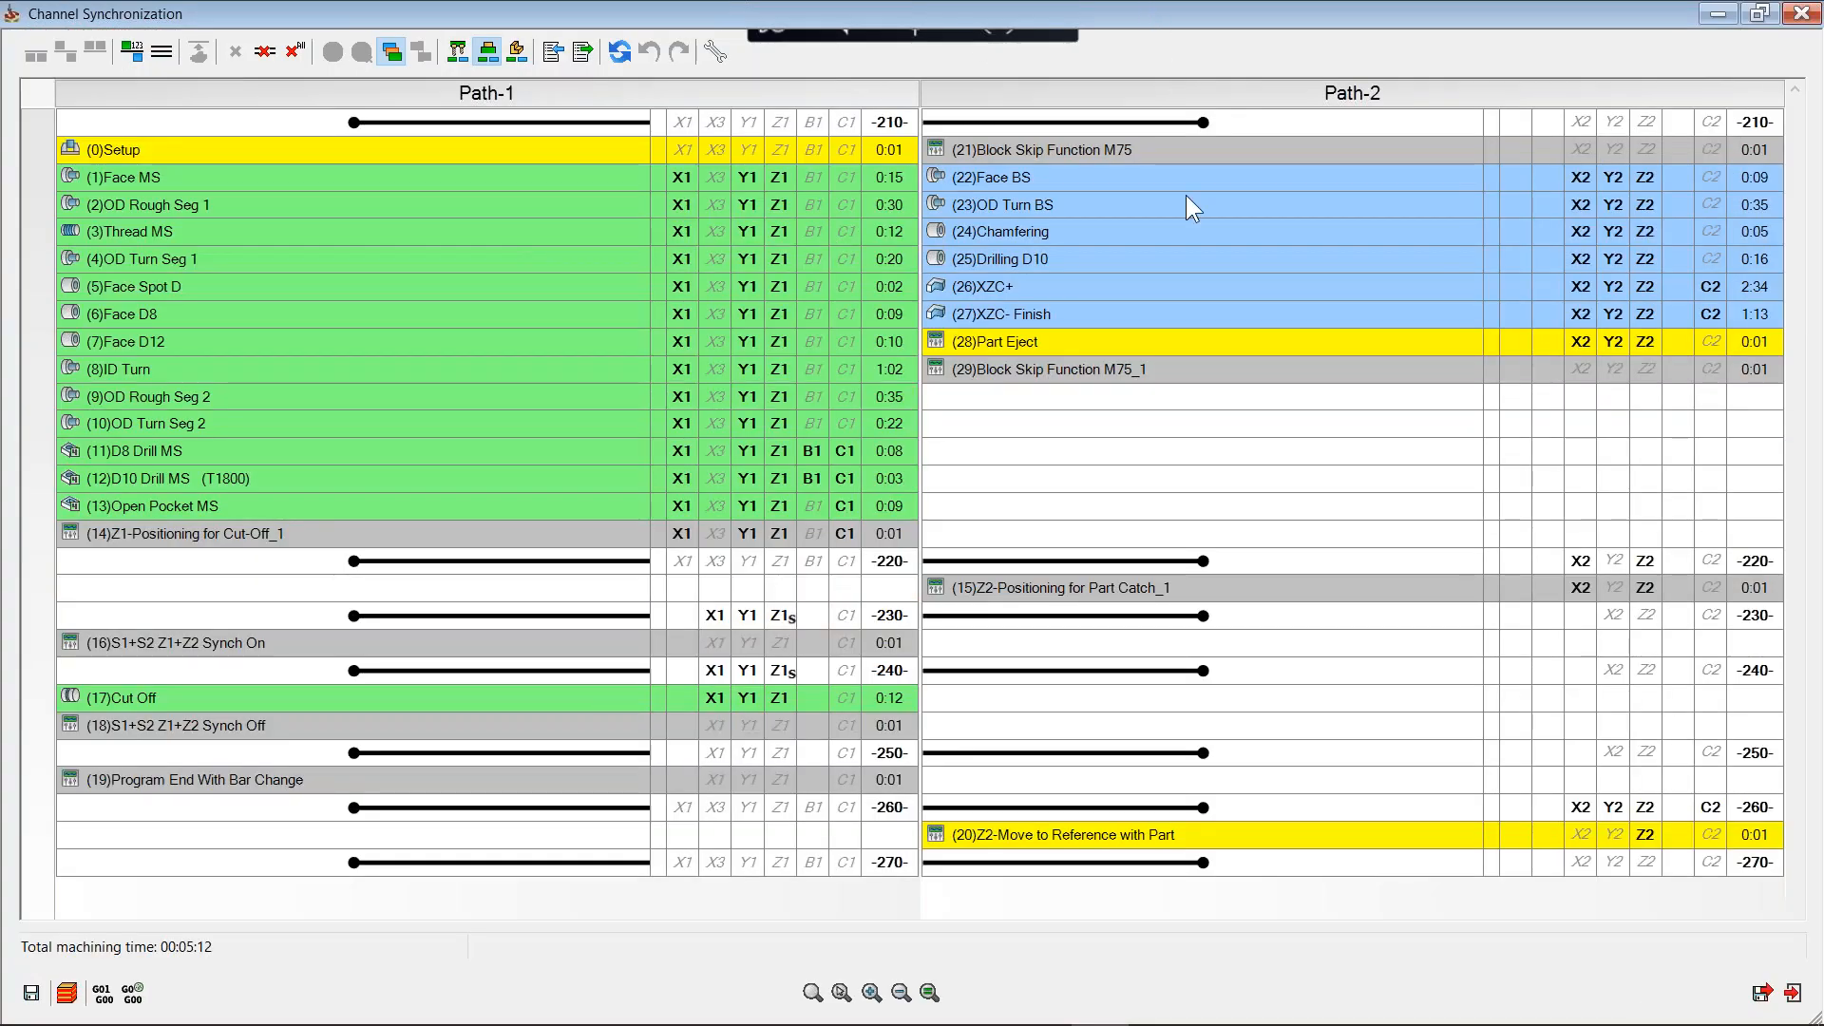
Step: Delete all existing synchronization labels and automatically synchronize the operations of both paths
mouse_move(1234, 840)
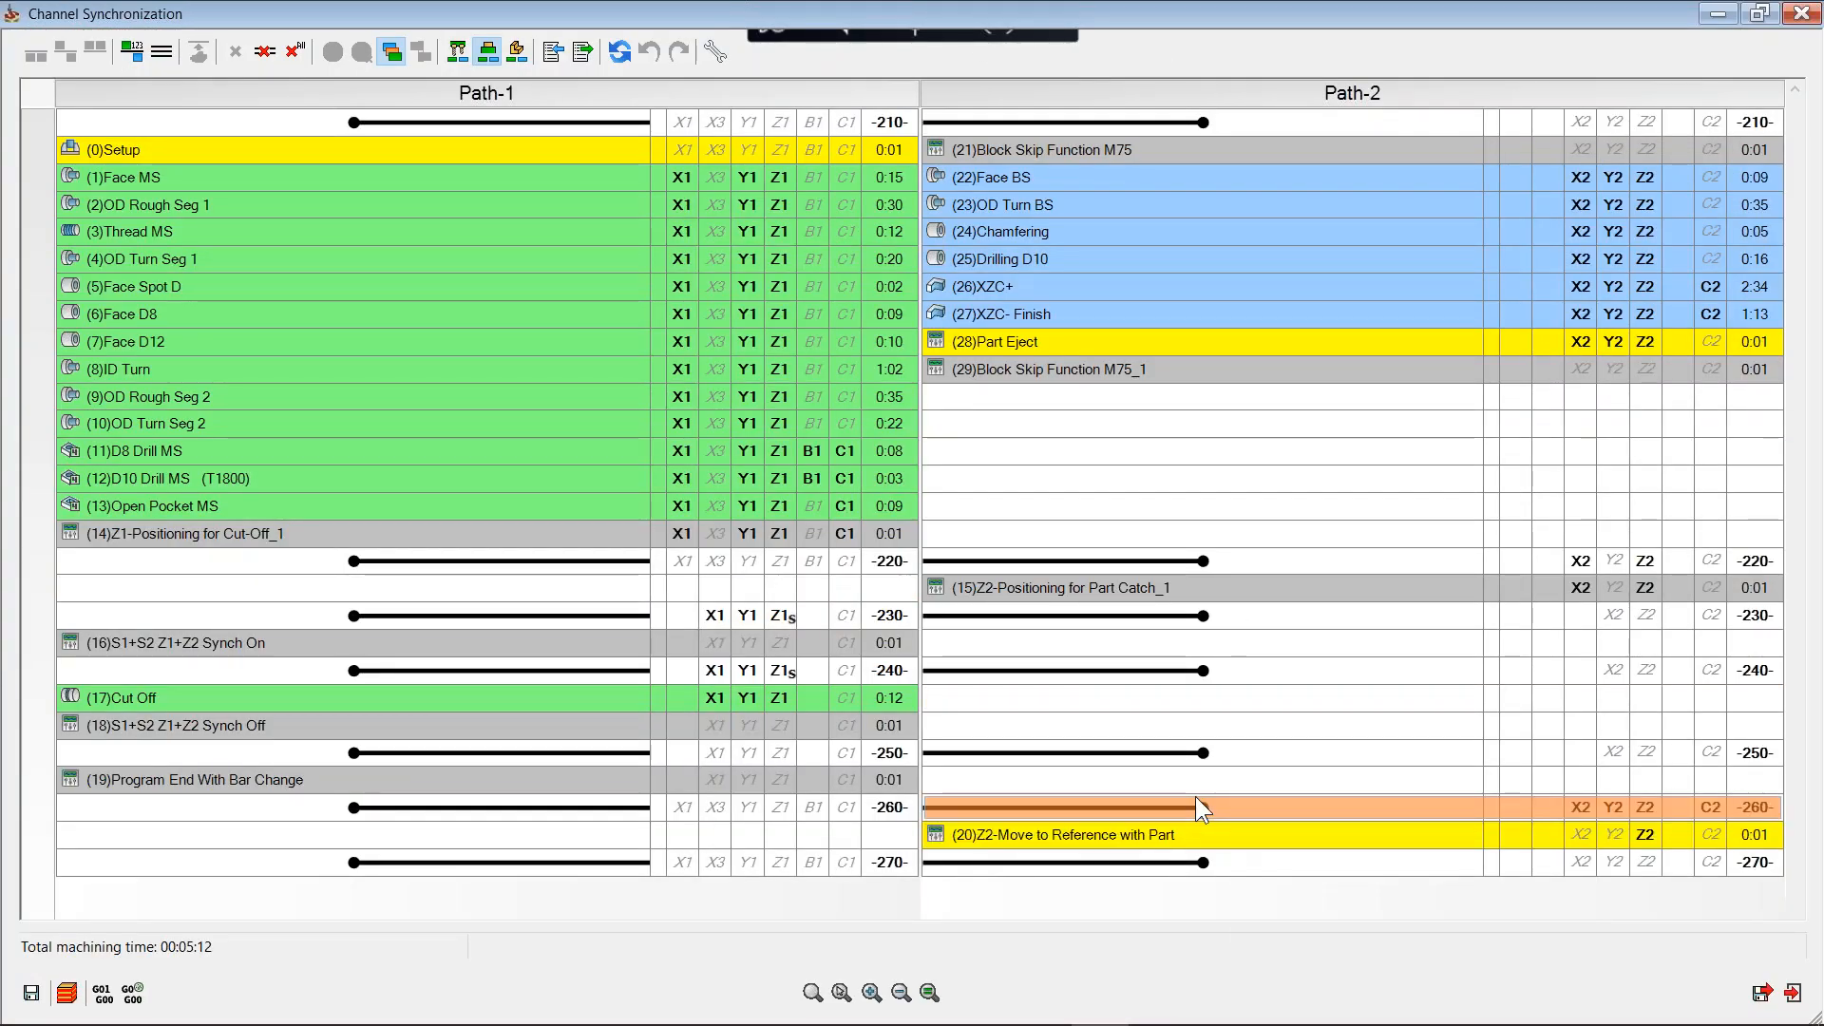
left_click(297, 53)
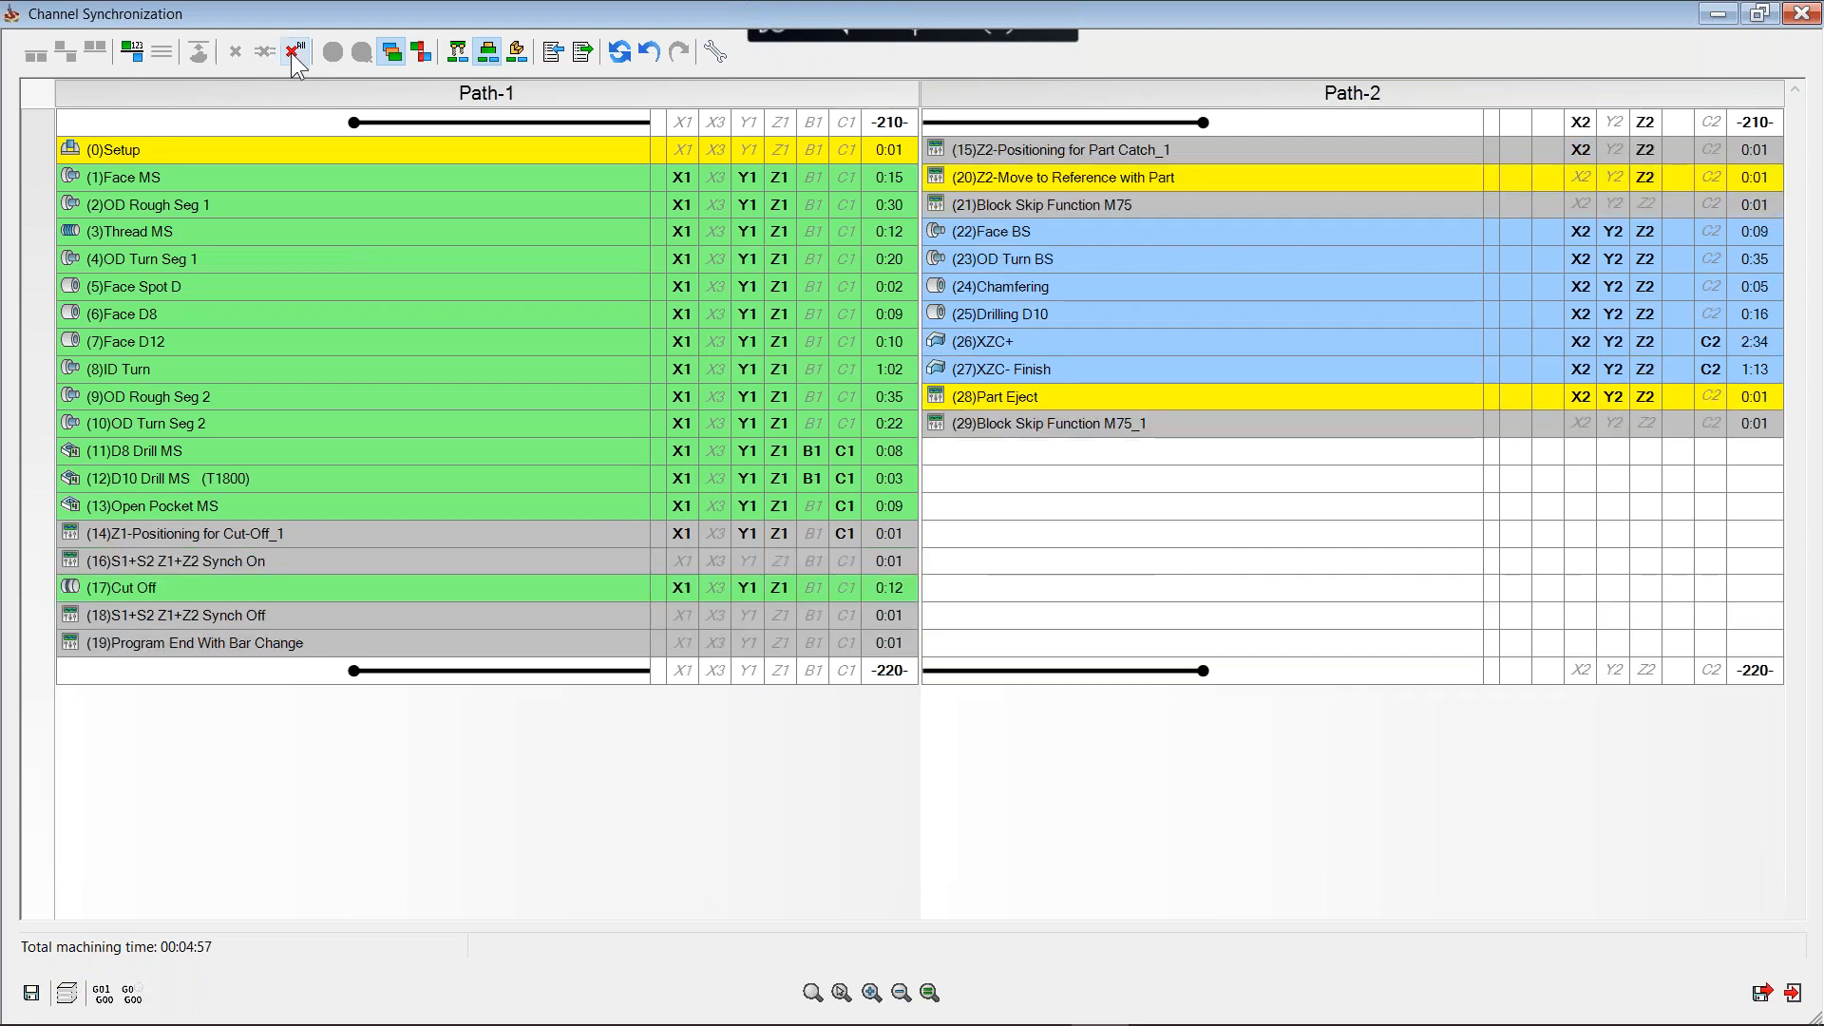
left_click(132, 53)
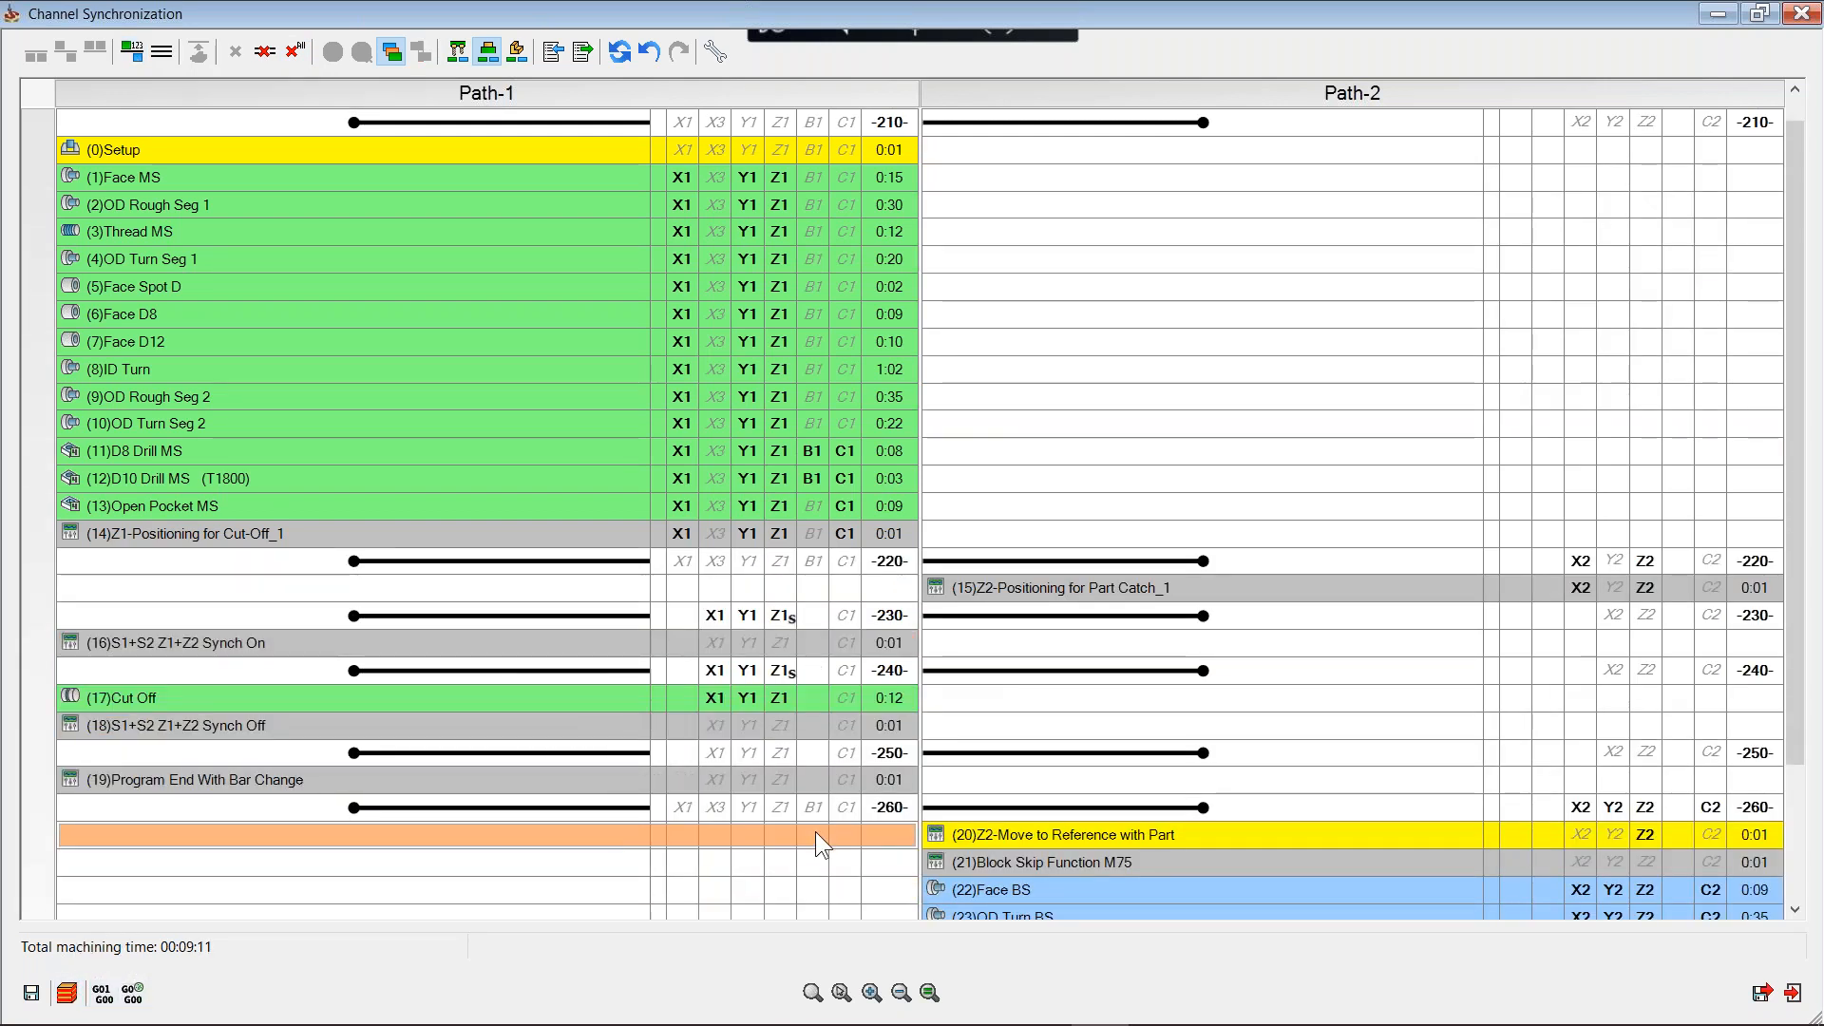
Step: Add a new workpiece whose machining starts from the Block Skip Function M75 operation in Path-2
scroll(817, 832, "down", 1)
scroll(819, 834, "down", 3)
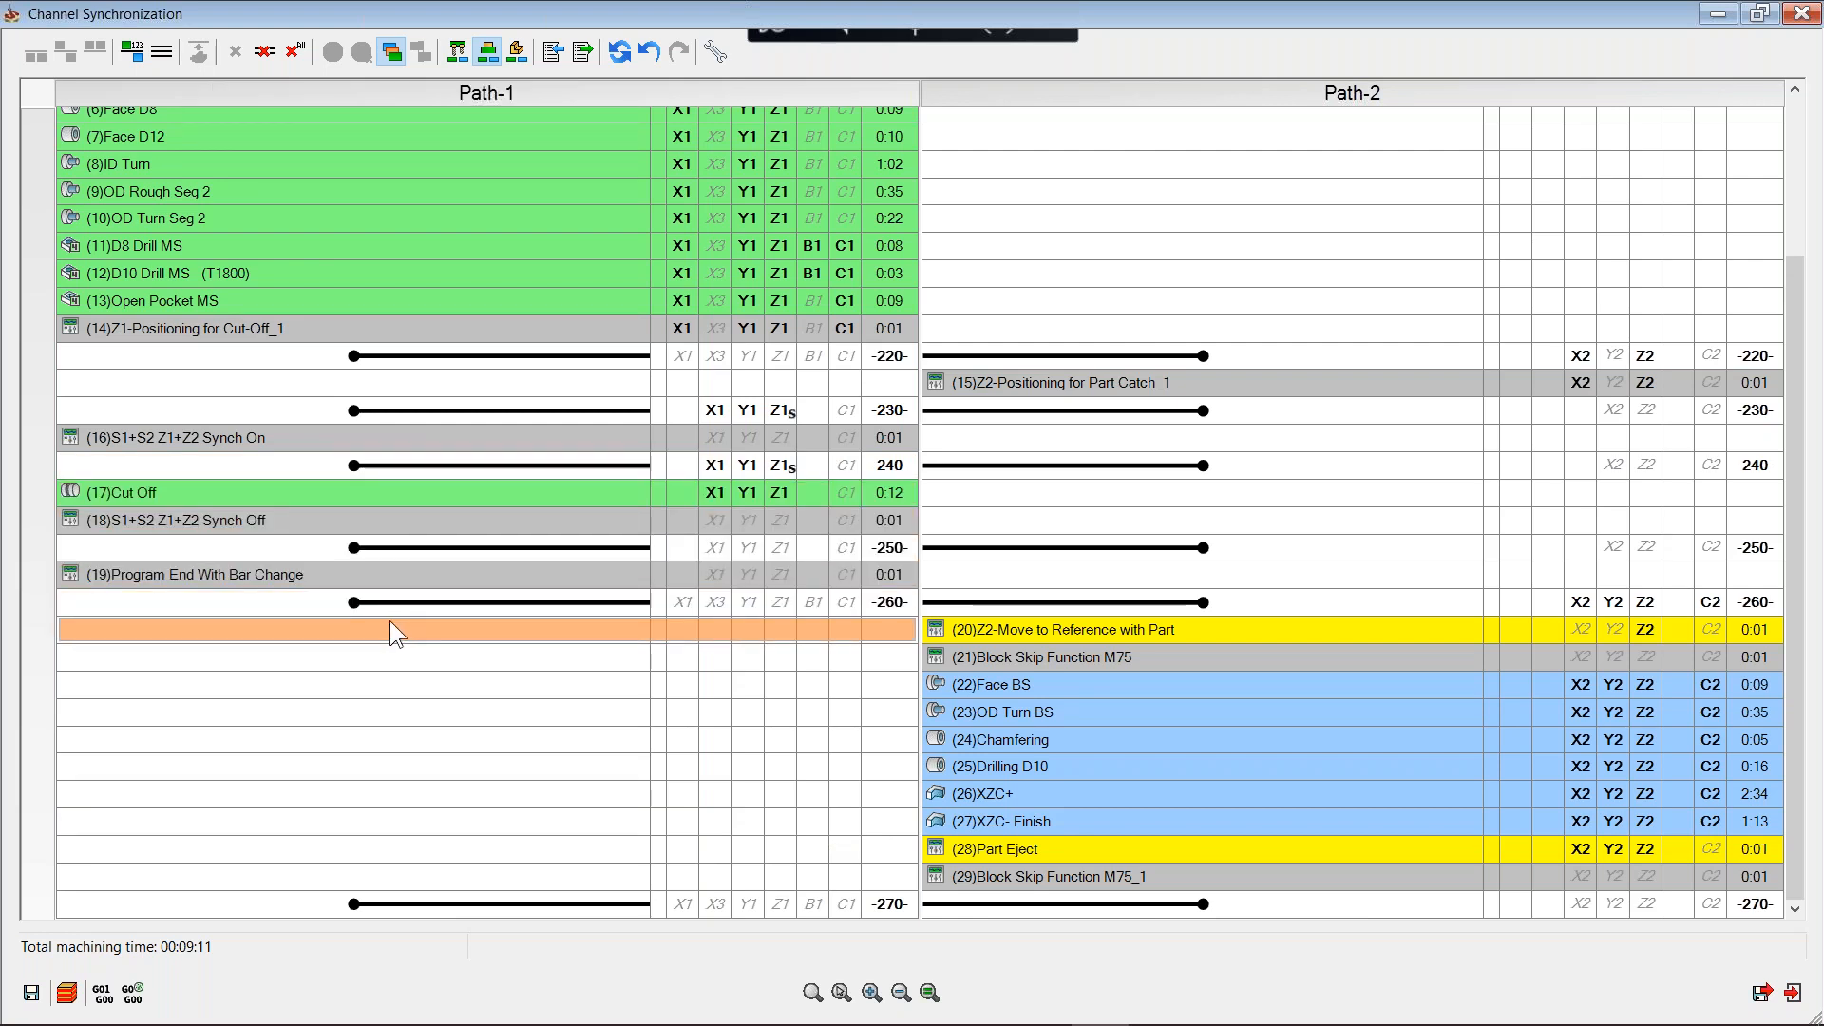
left_click(1067, 659)
mouse_move(1069, 659)
right_click(1070, 659)
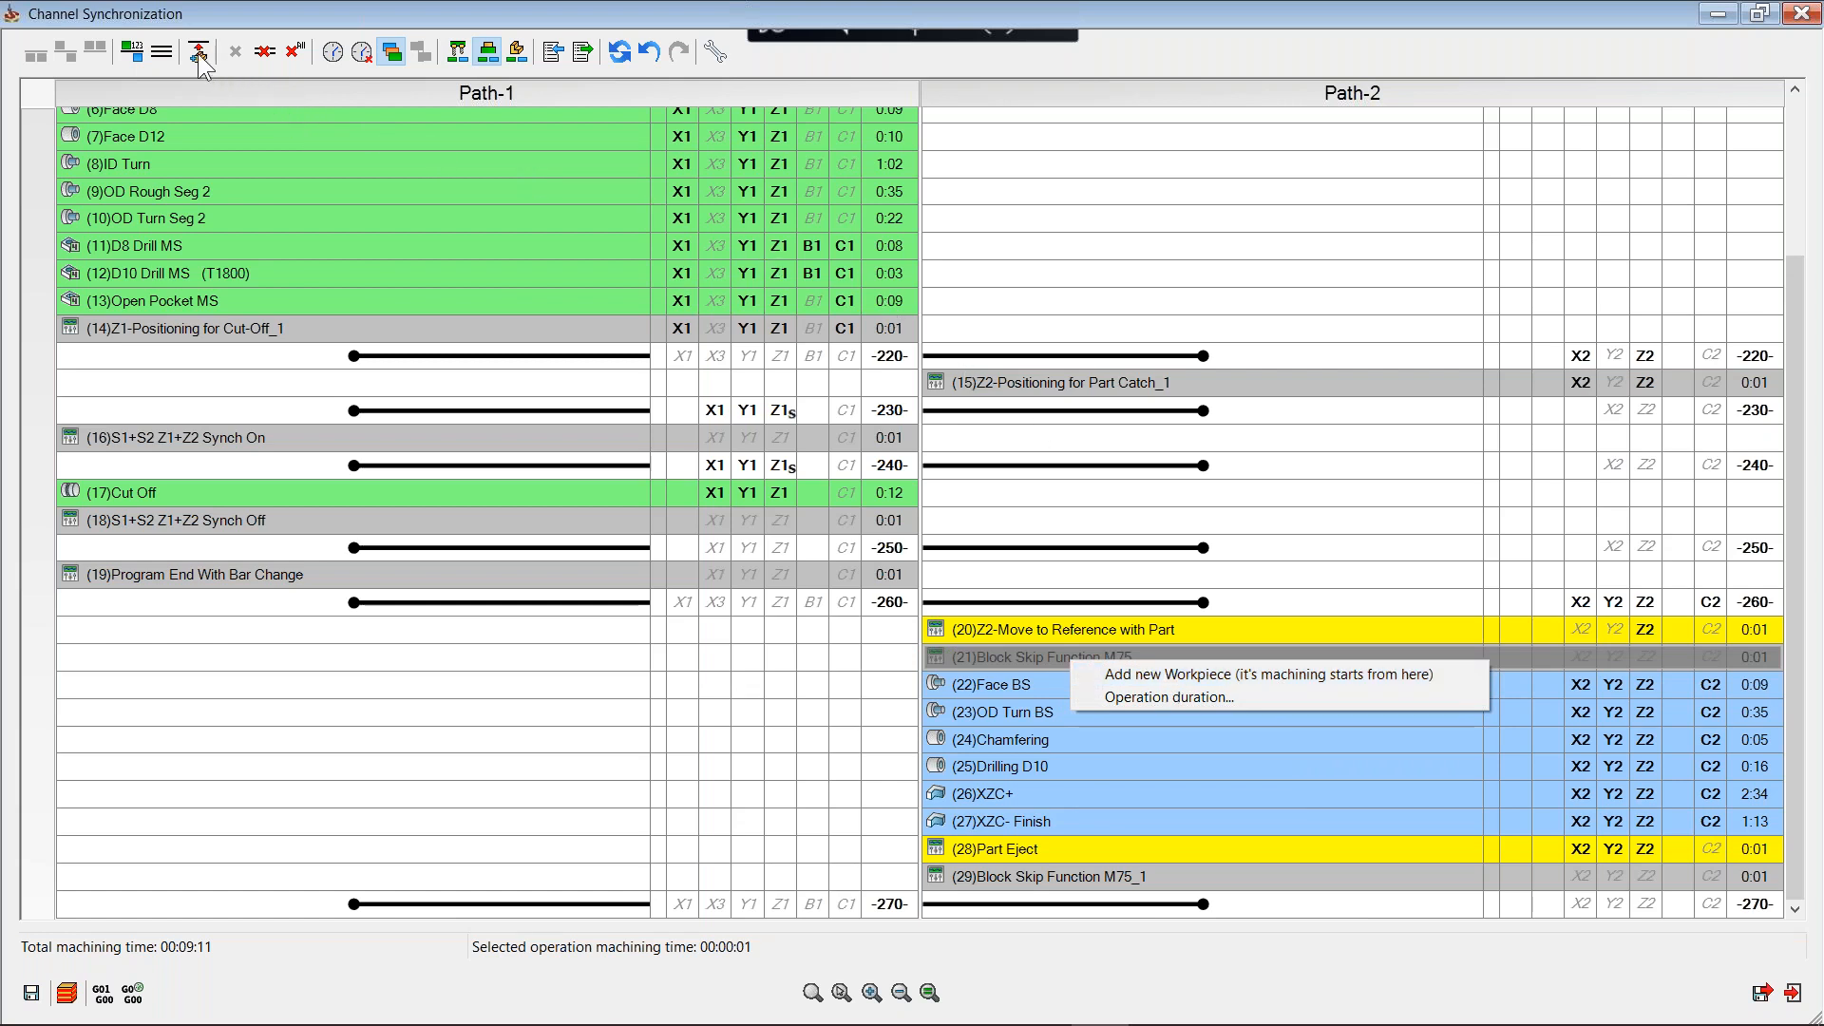
left_click(1092, 673)
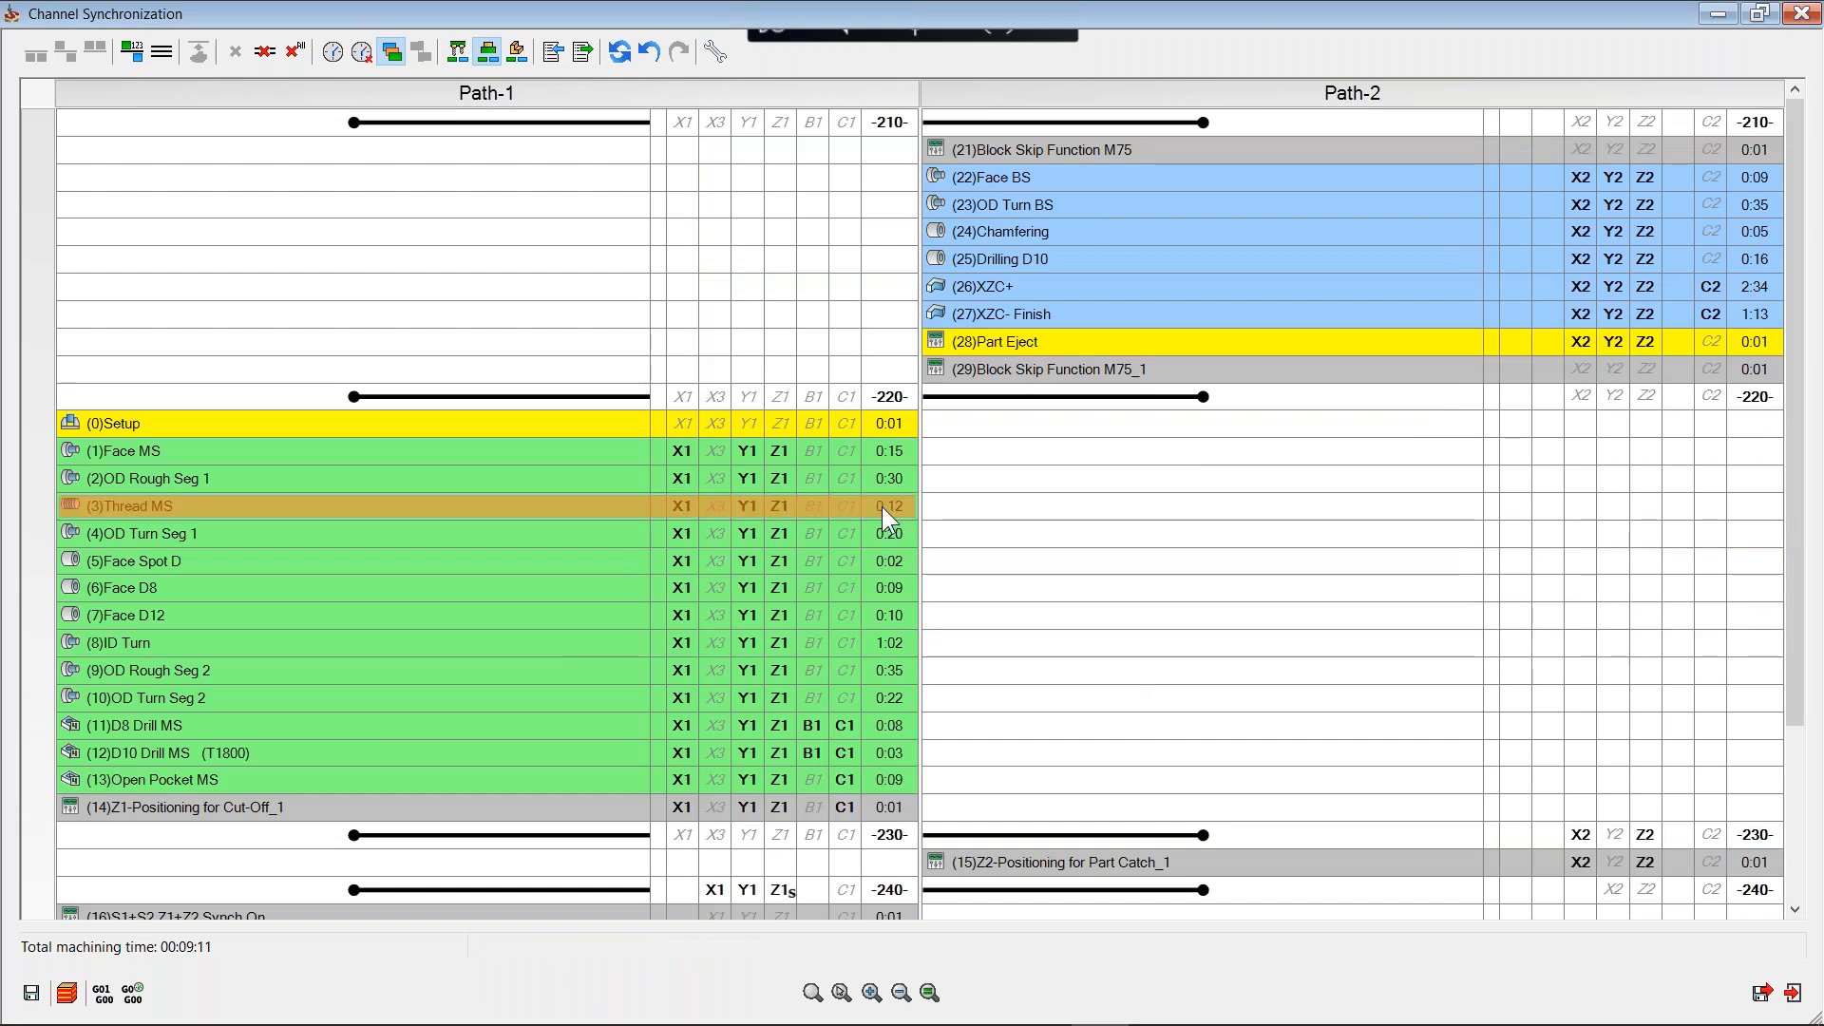
Step: Delete synchronization label 220 above the Path-1 Setup so the main-spindle operations run in parallel with the back-spindle operations
mouse_move(881, 505)
left_click(568, 397)
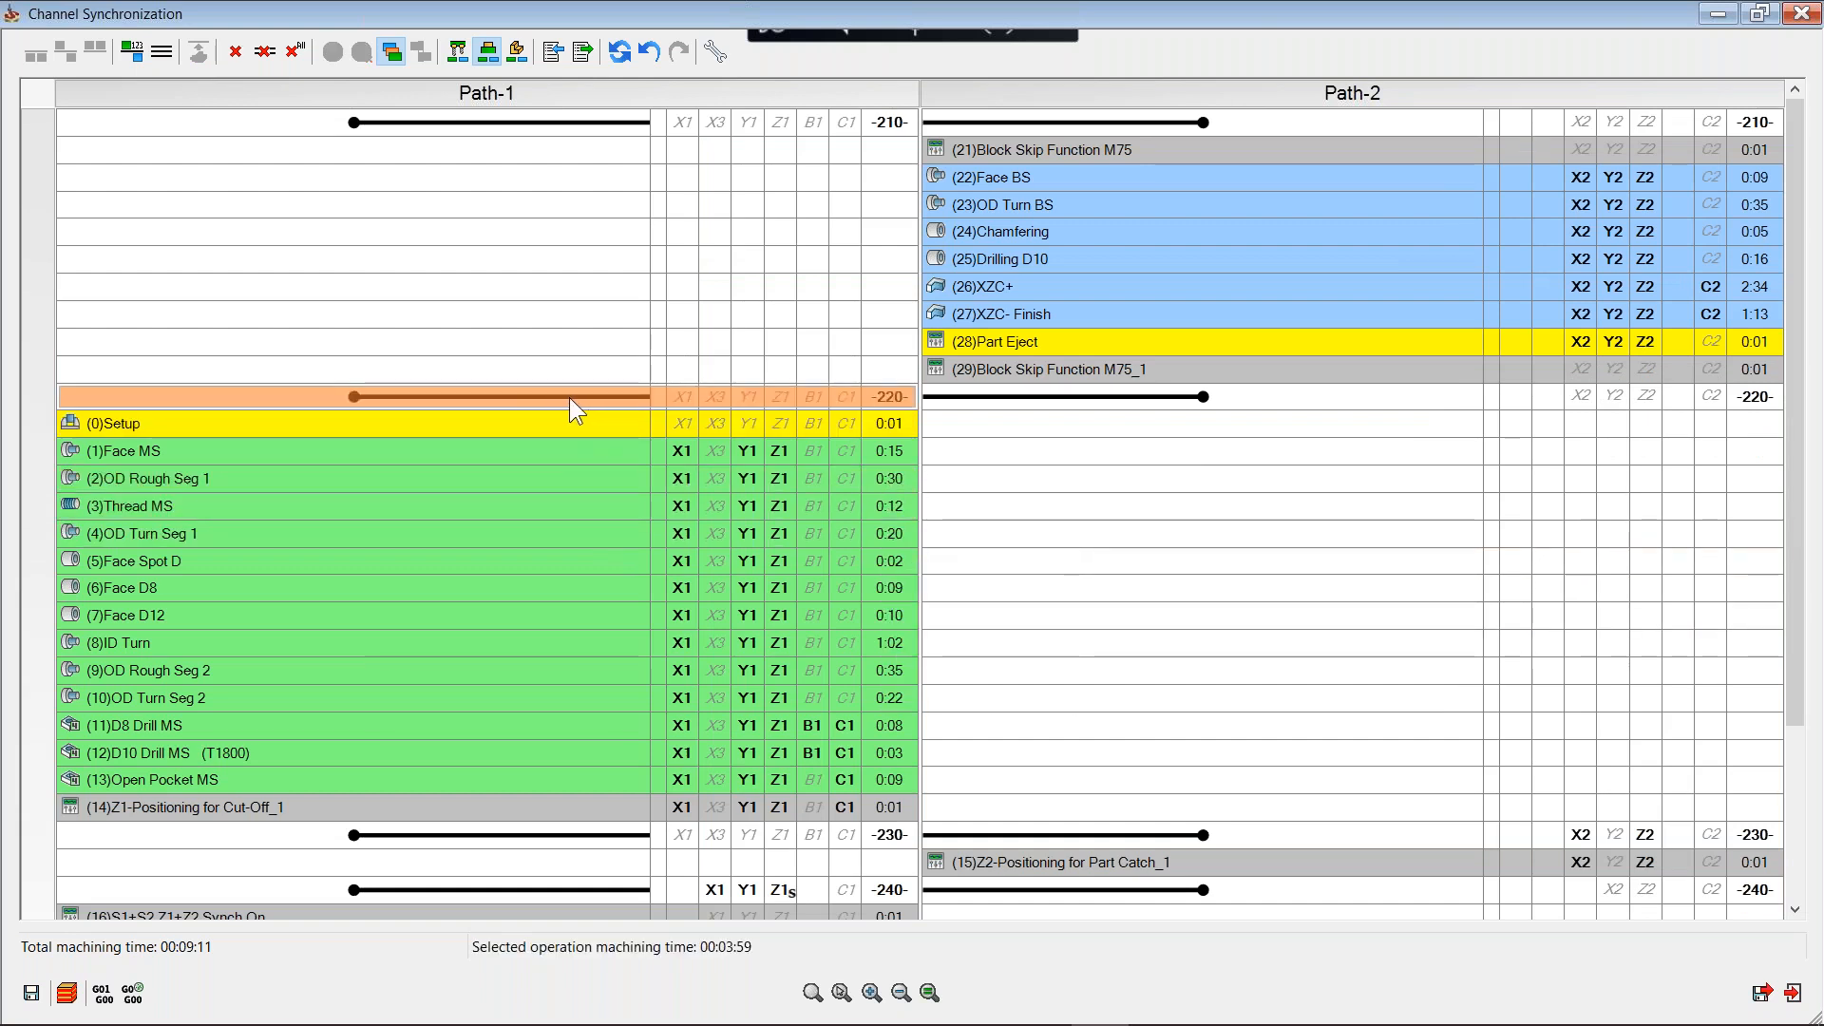
right_click(568, 397)
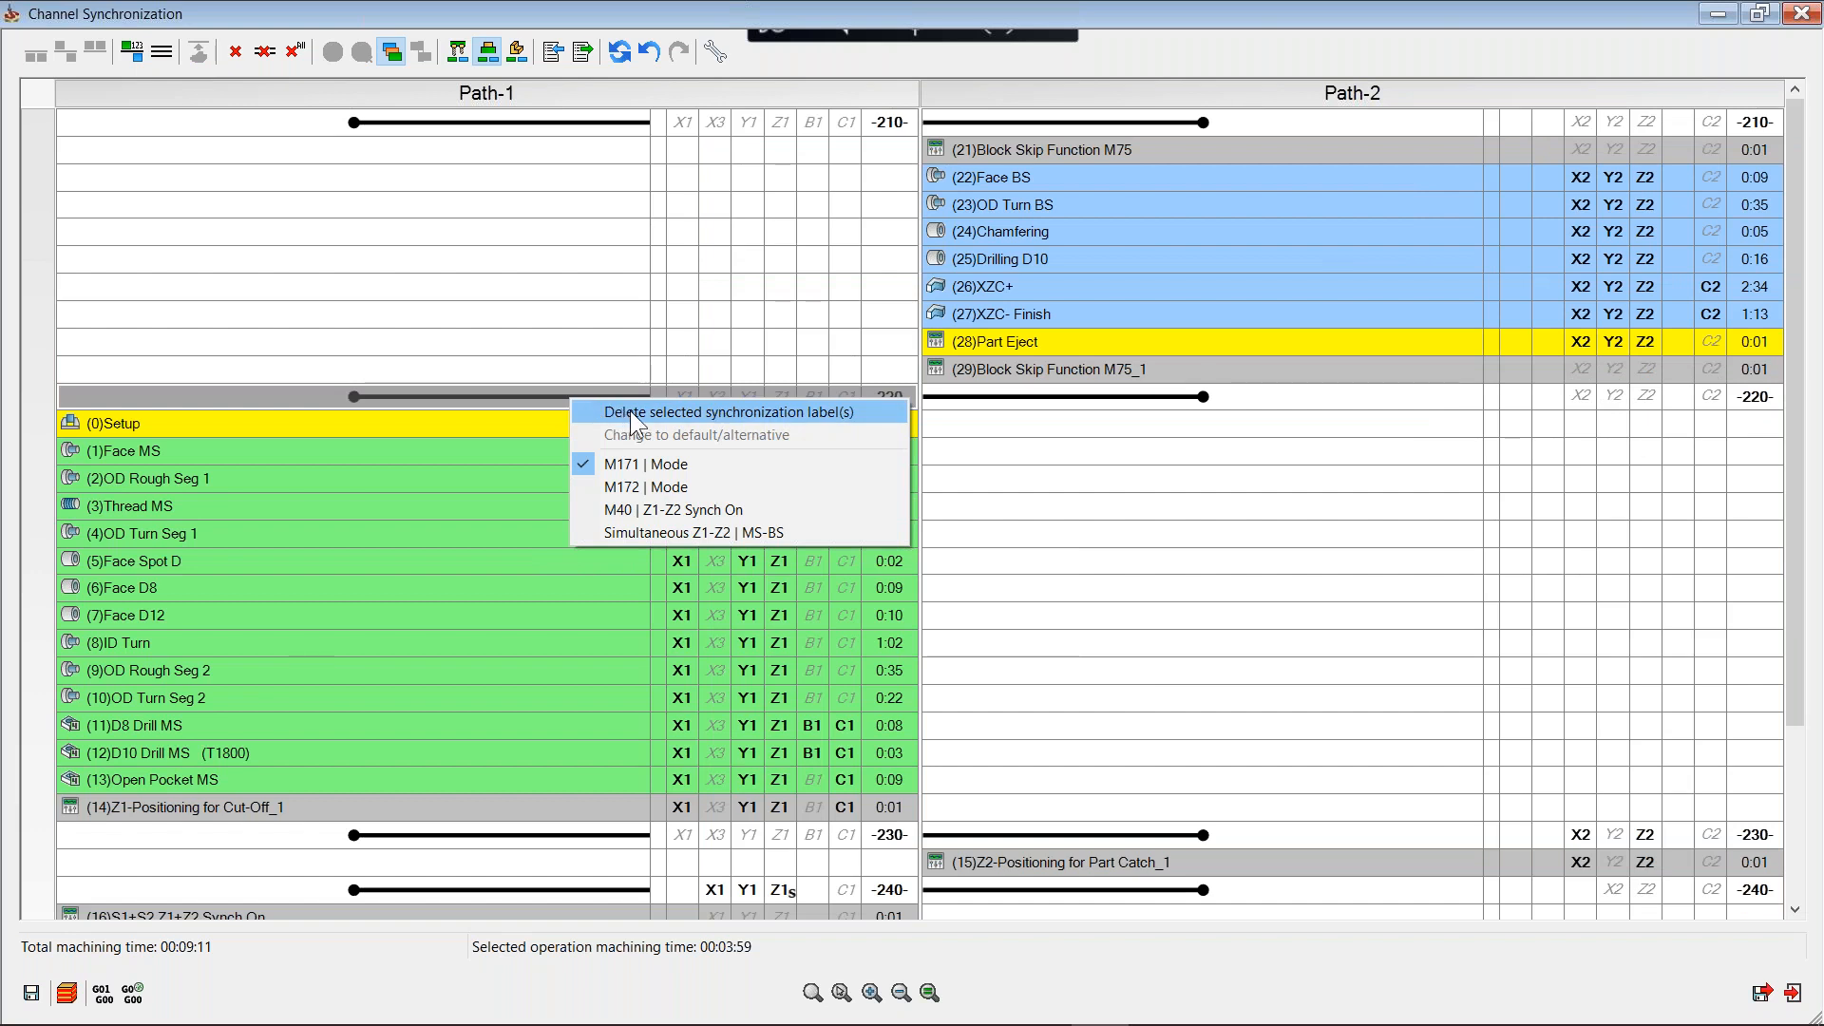
left_click(519, 428)
left_click(519, 427)
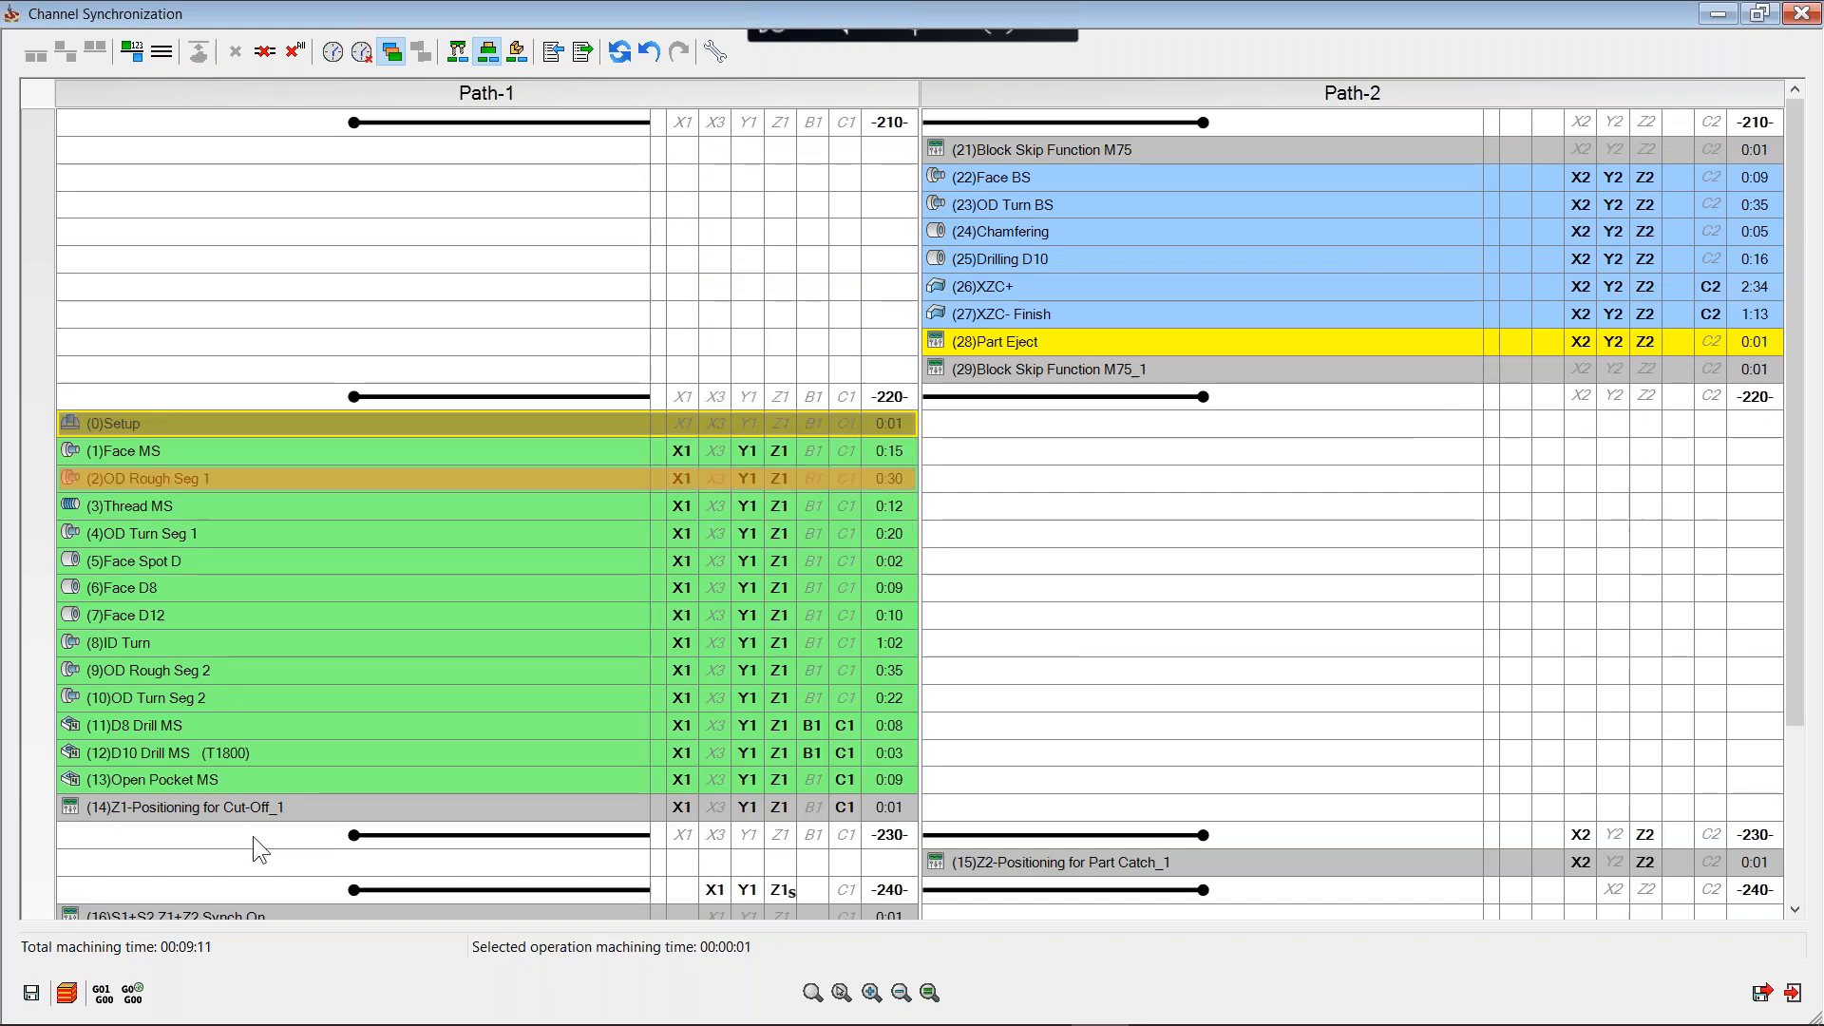
left_click(308, 806, "shift")
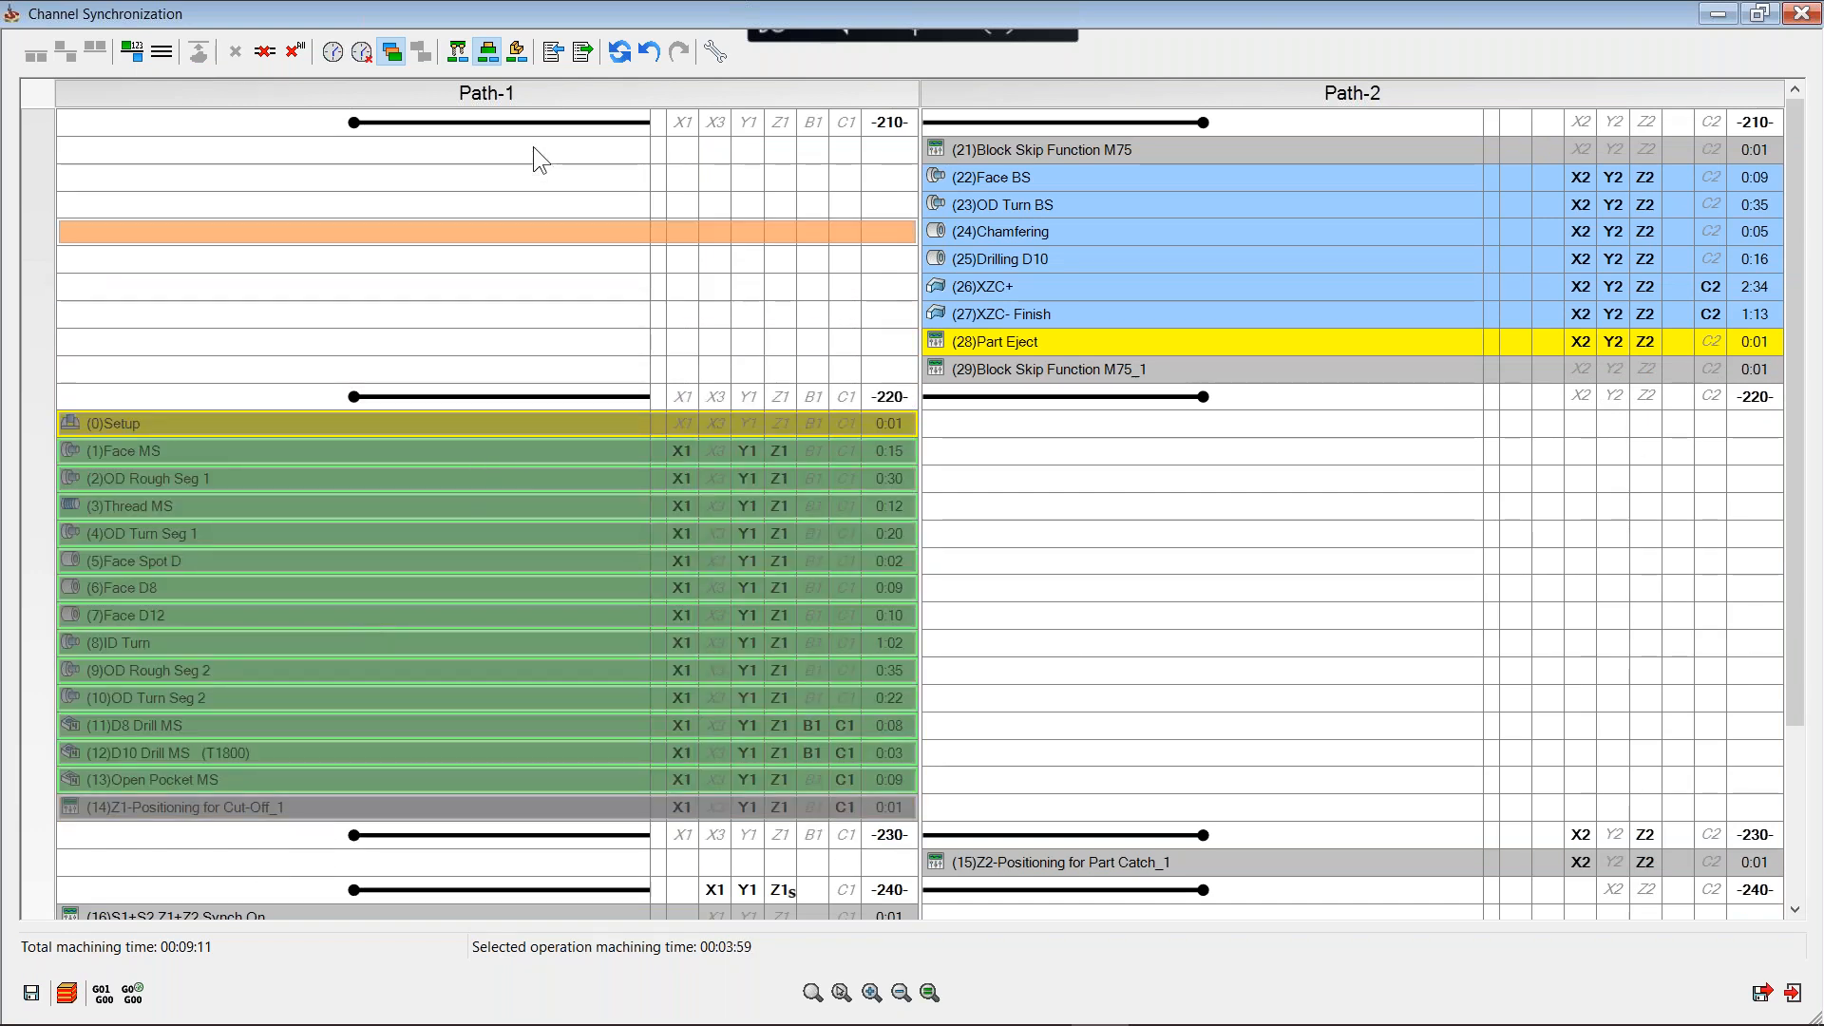
right_click(534, 395)
left_click(593, 403)
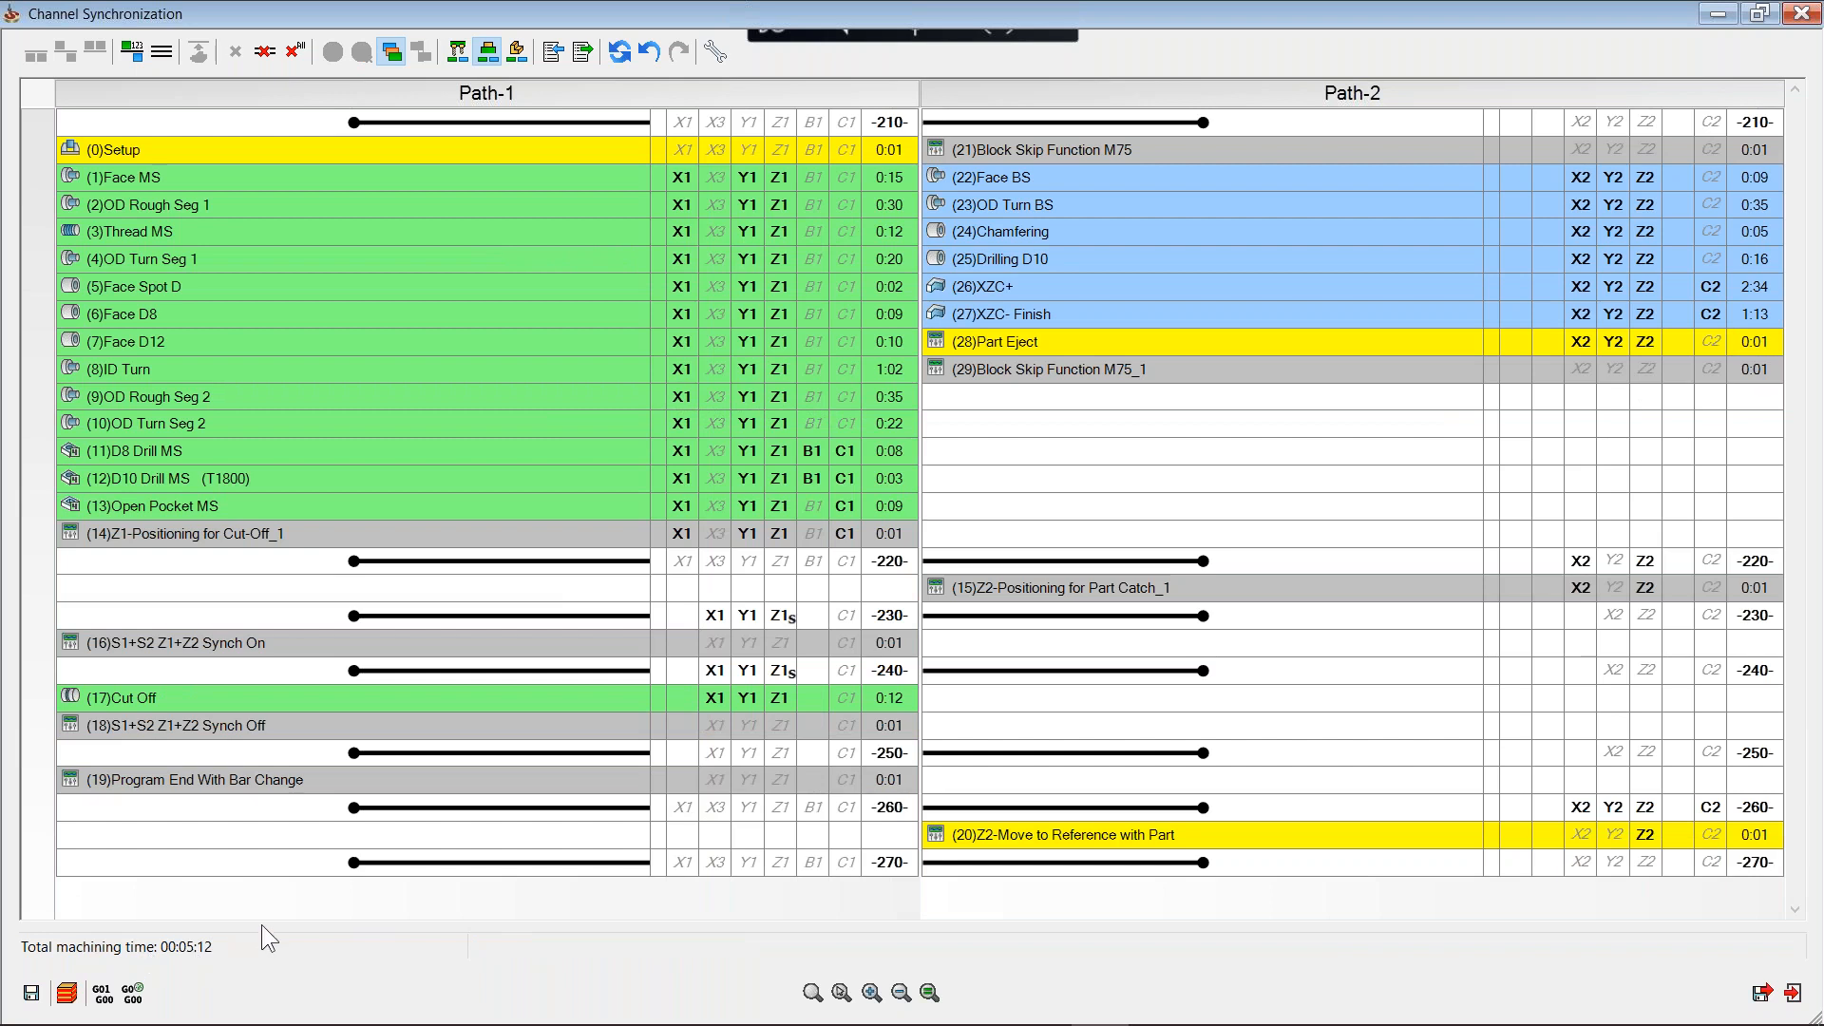
Step: Undo and redo the latest synchronization changes to compare machining times, and save and exit channel synchronization
left_click(649, 51)
left_click(649, 51)
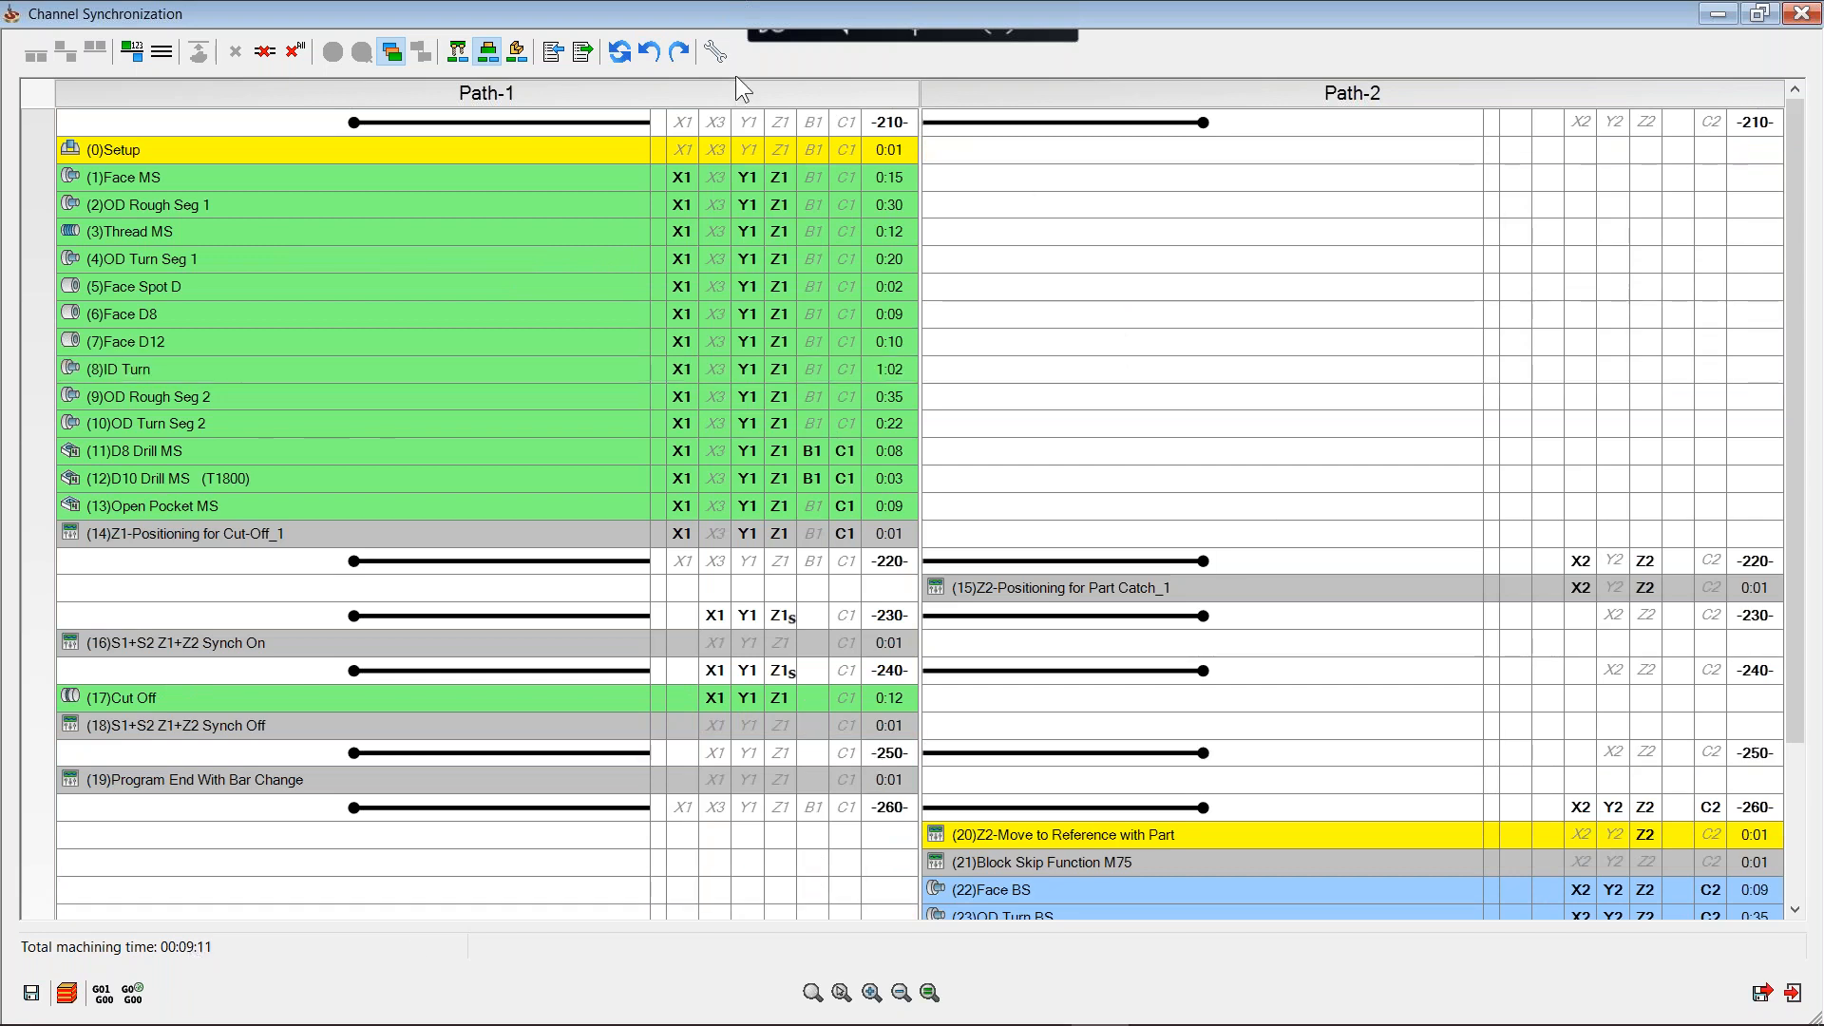
left_click(679, 52)
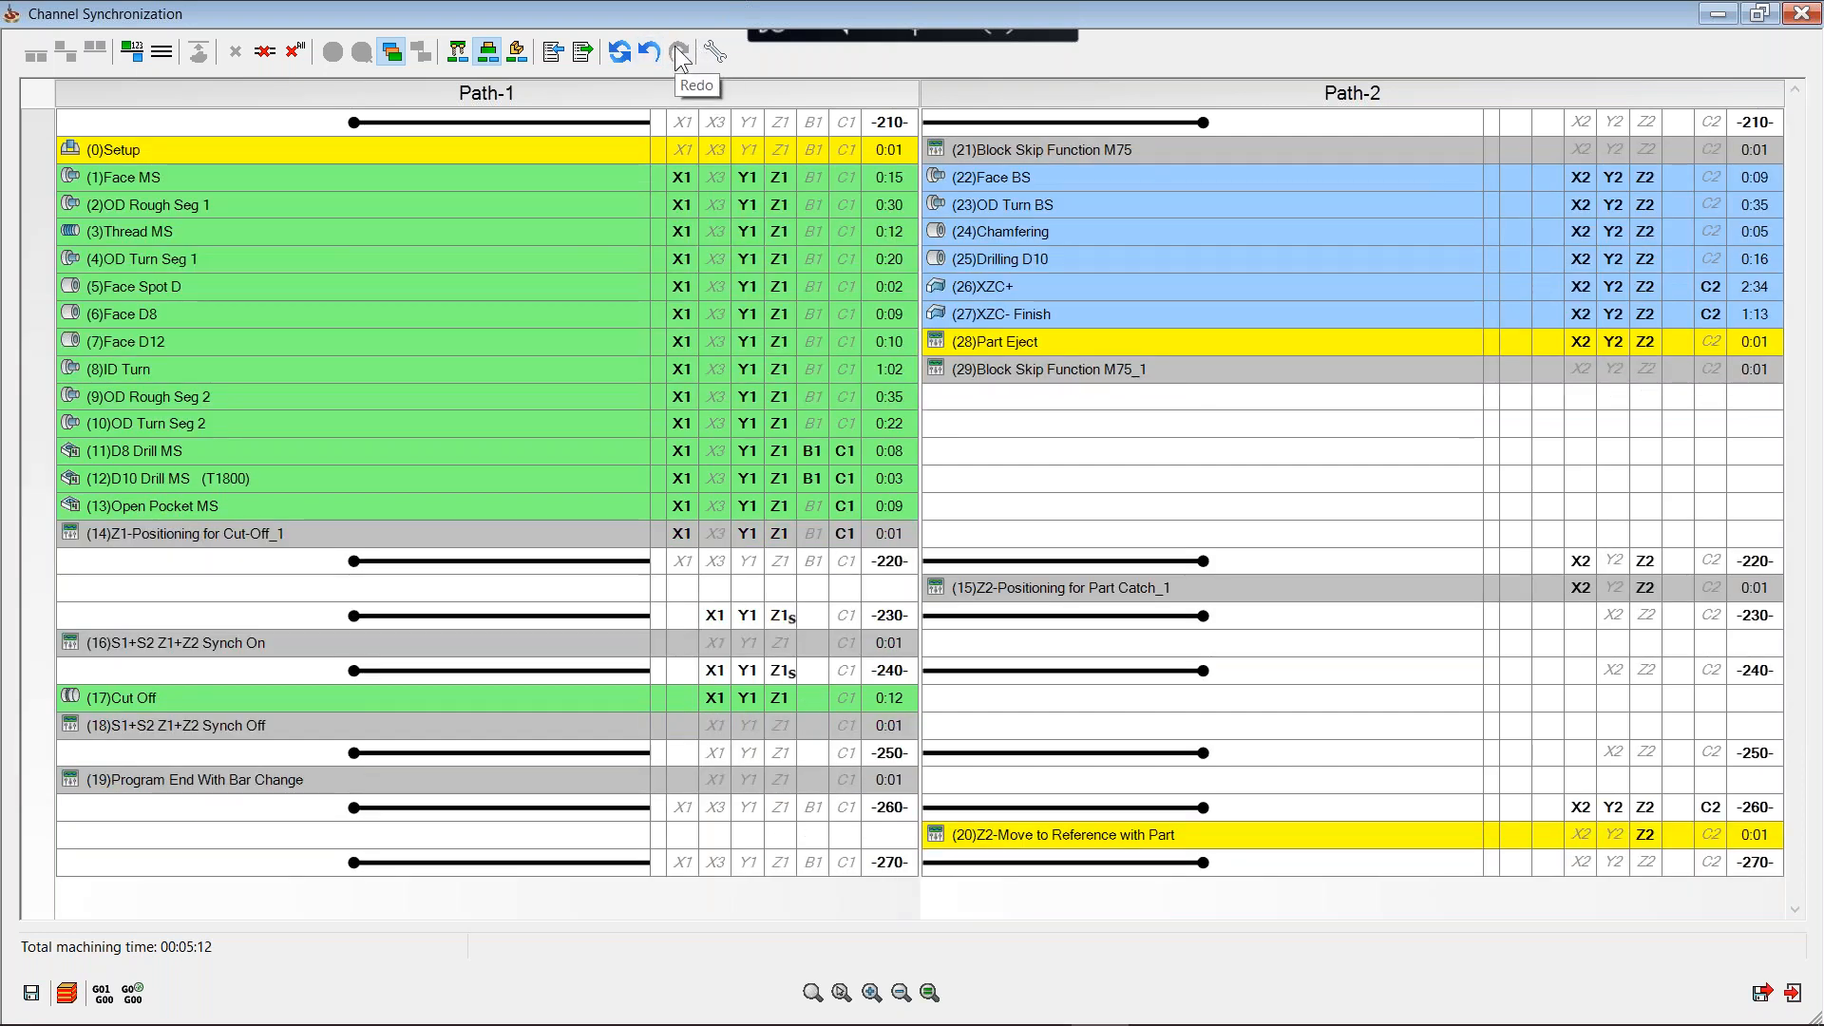
left_click(1762, 994)
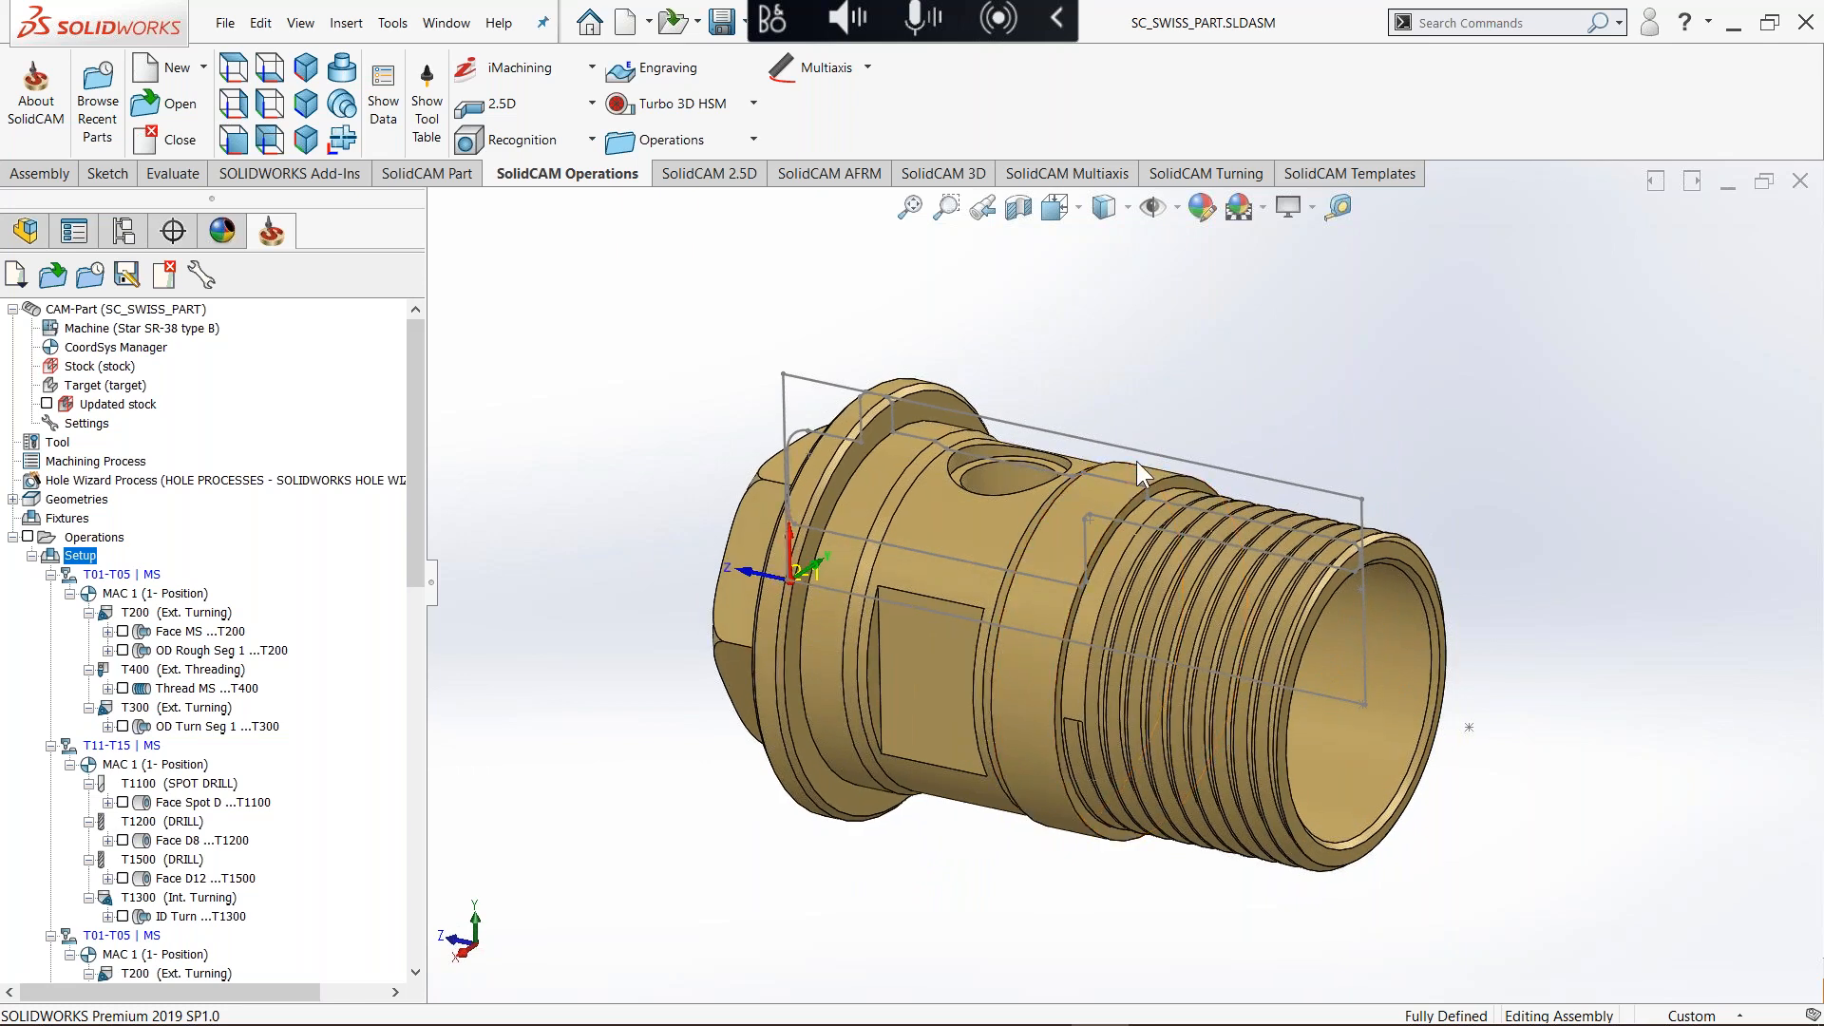
Step: Display the toolpaths of all operations on the part, inspect them and hide them again
scroll(1136, 459, "down", 3)
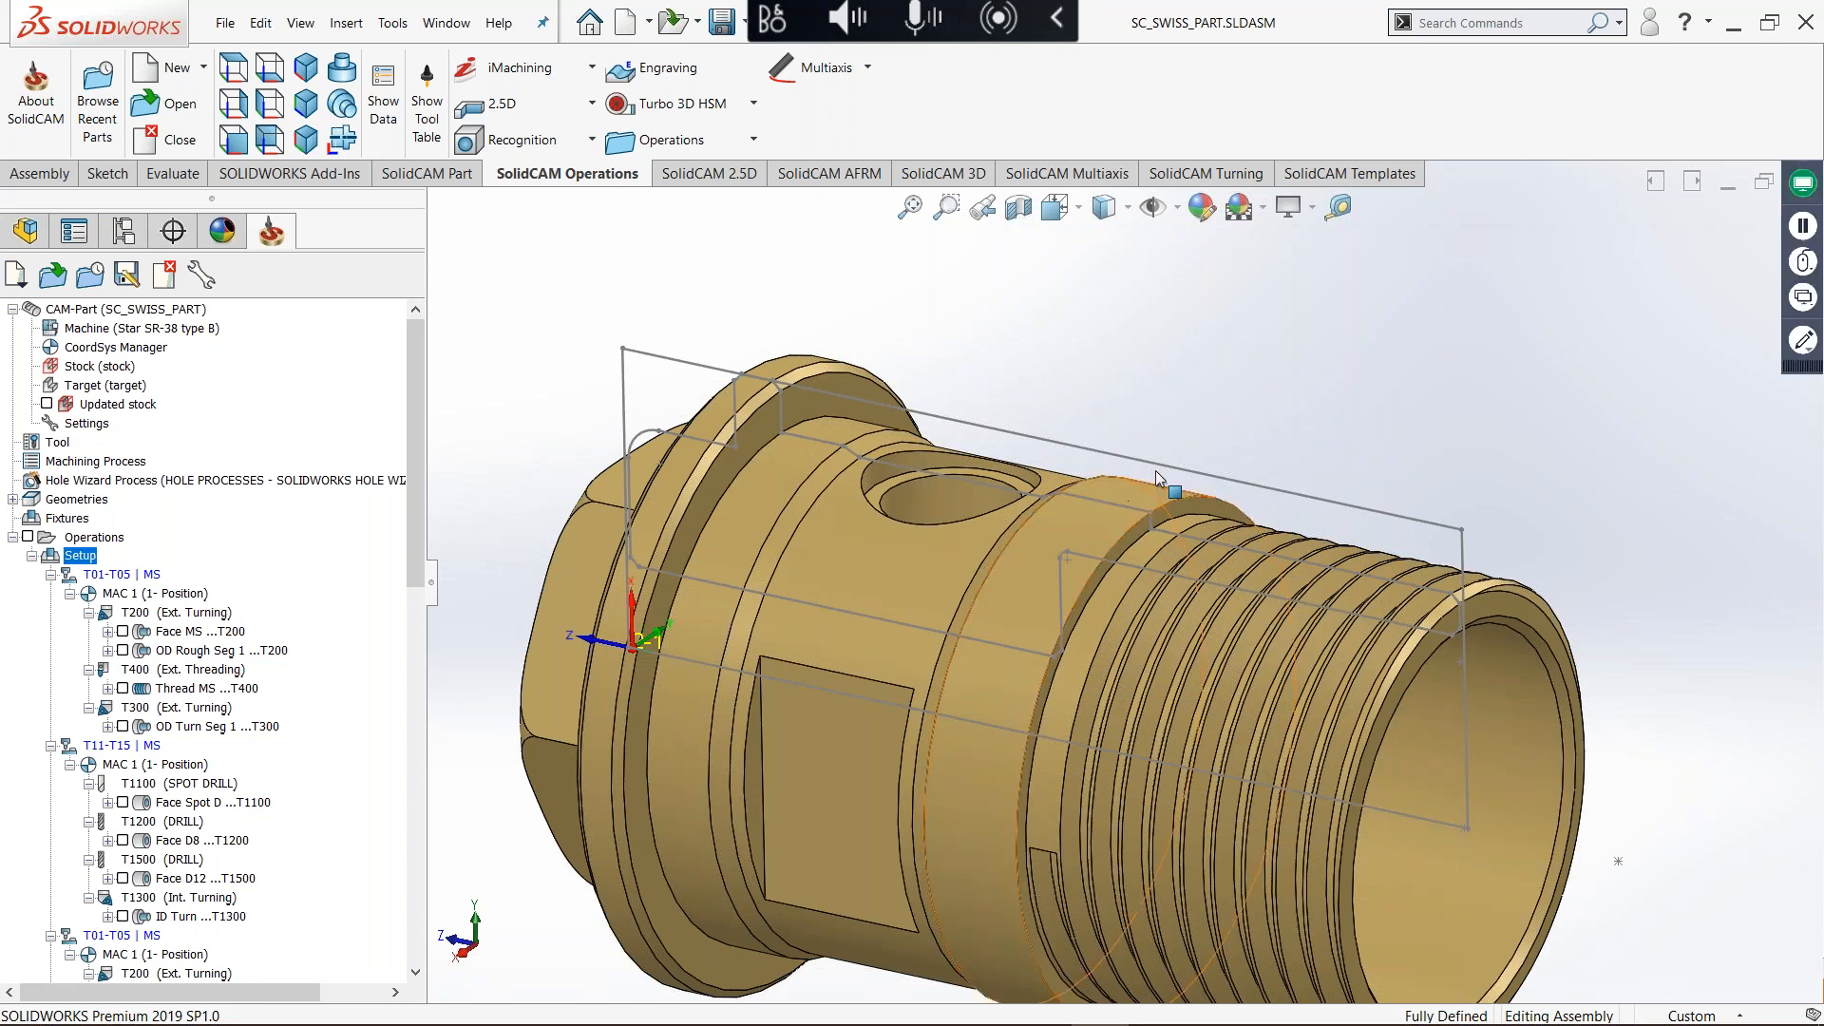
middle_click_drag(1655, 809, 1666, 774, "ctrl")
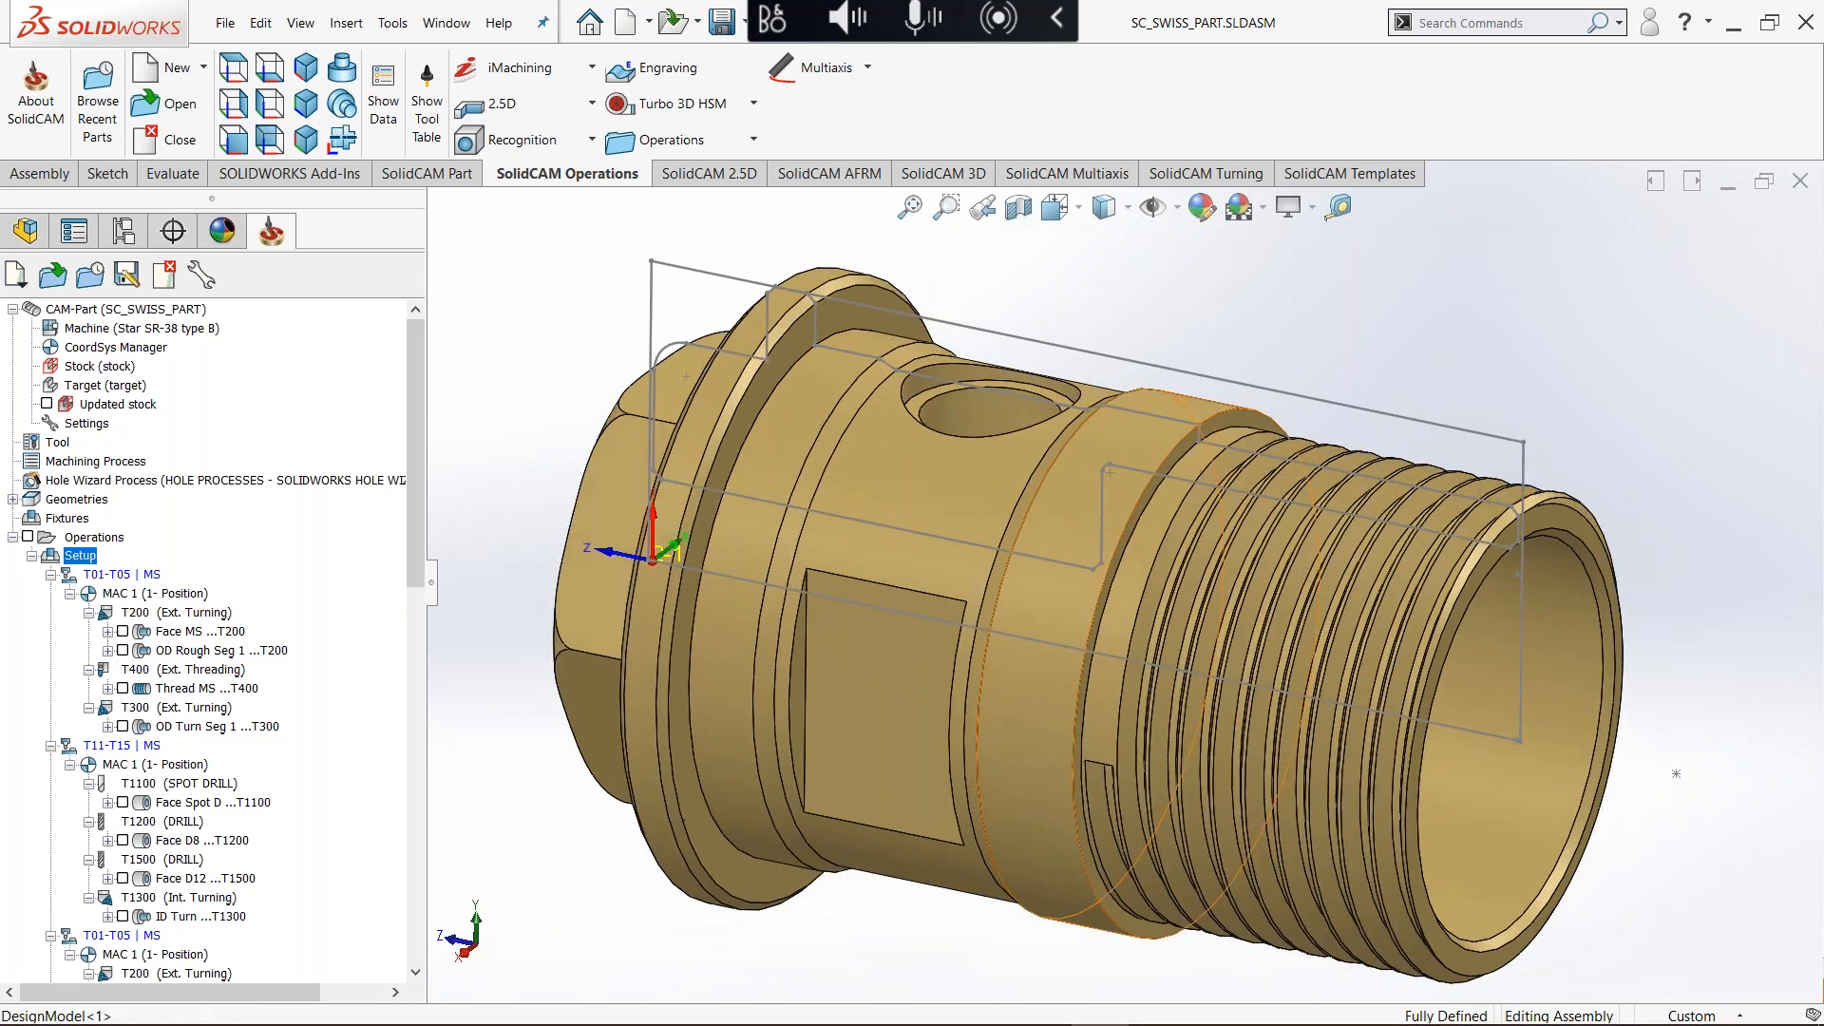
middle_click_drag(1272, 351, 918, 493)
left_click(27, 537)
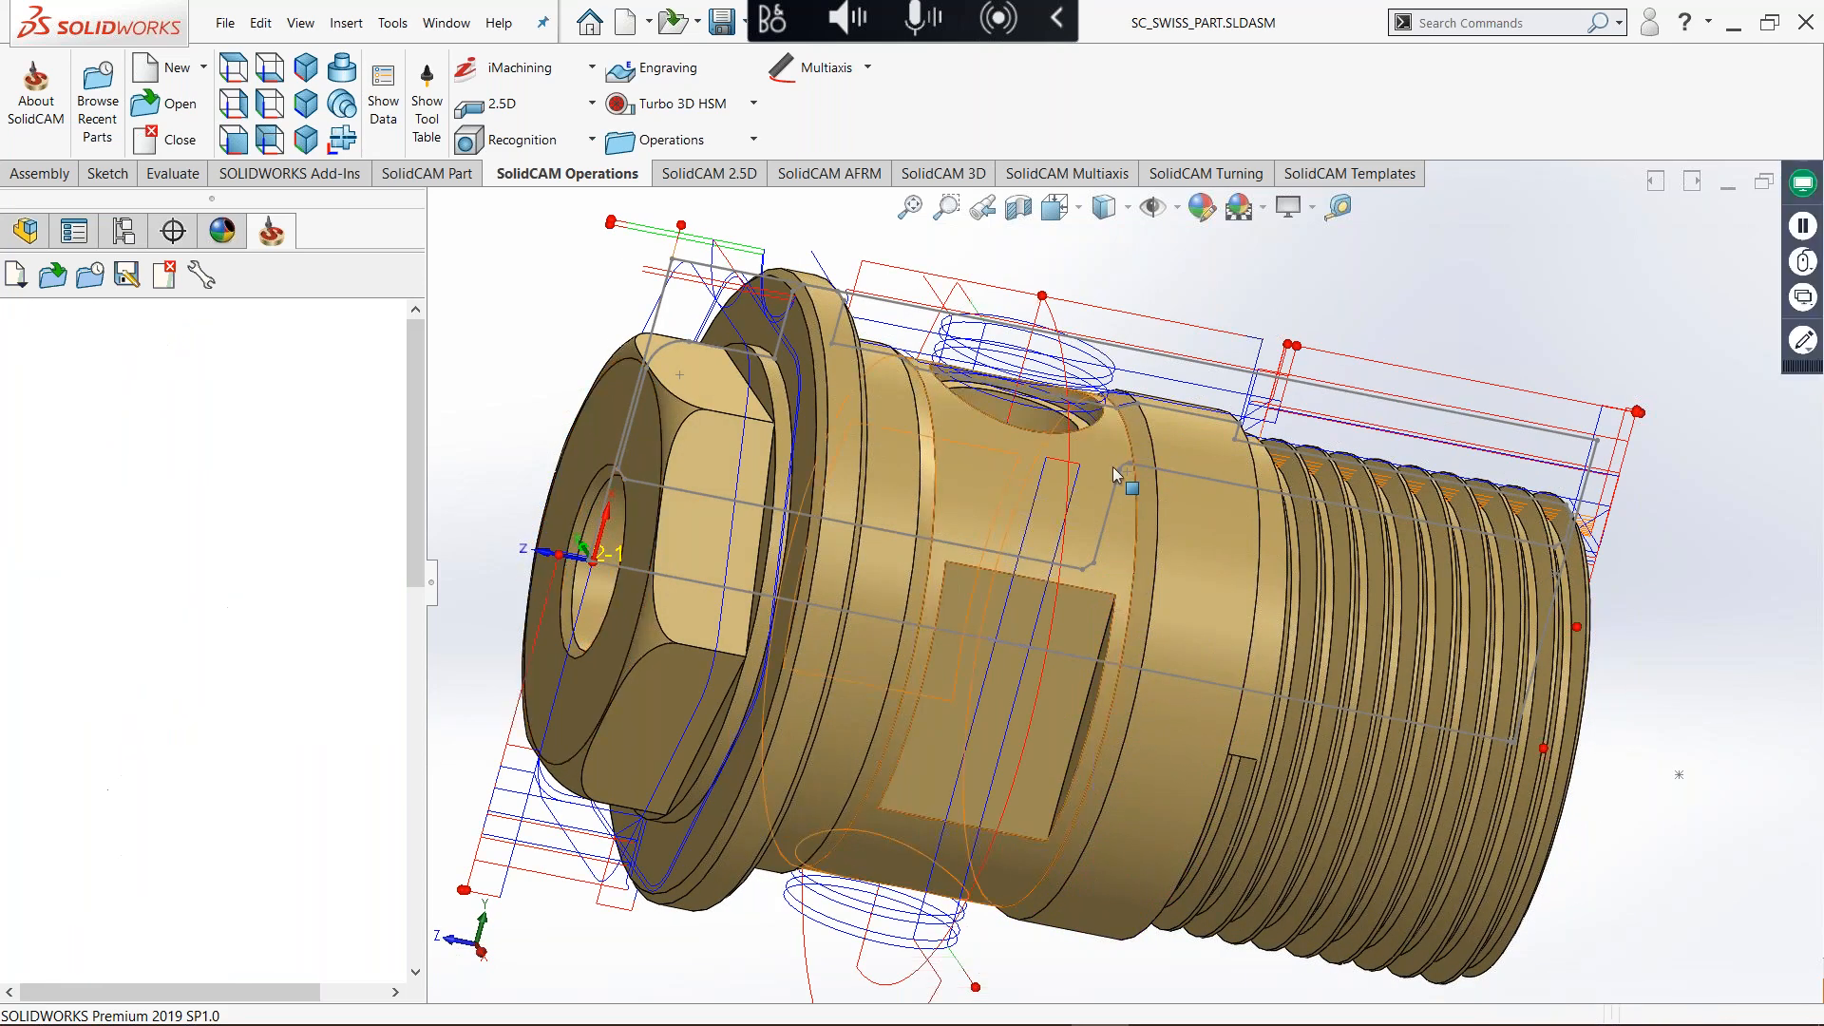
middle_click_drag(1114, 466, 983, 493)
left_click(27, 536)
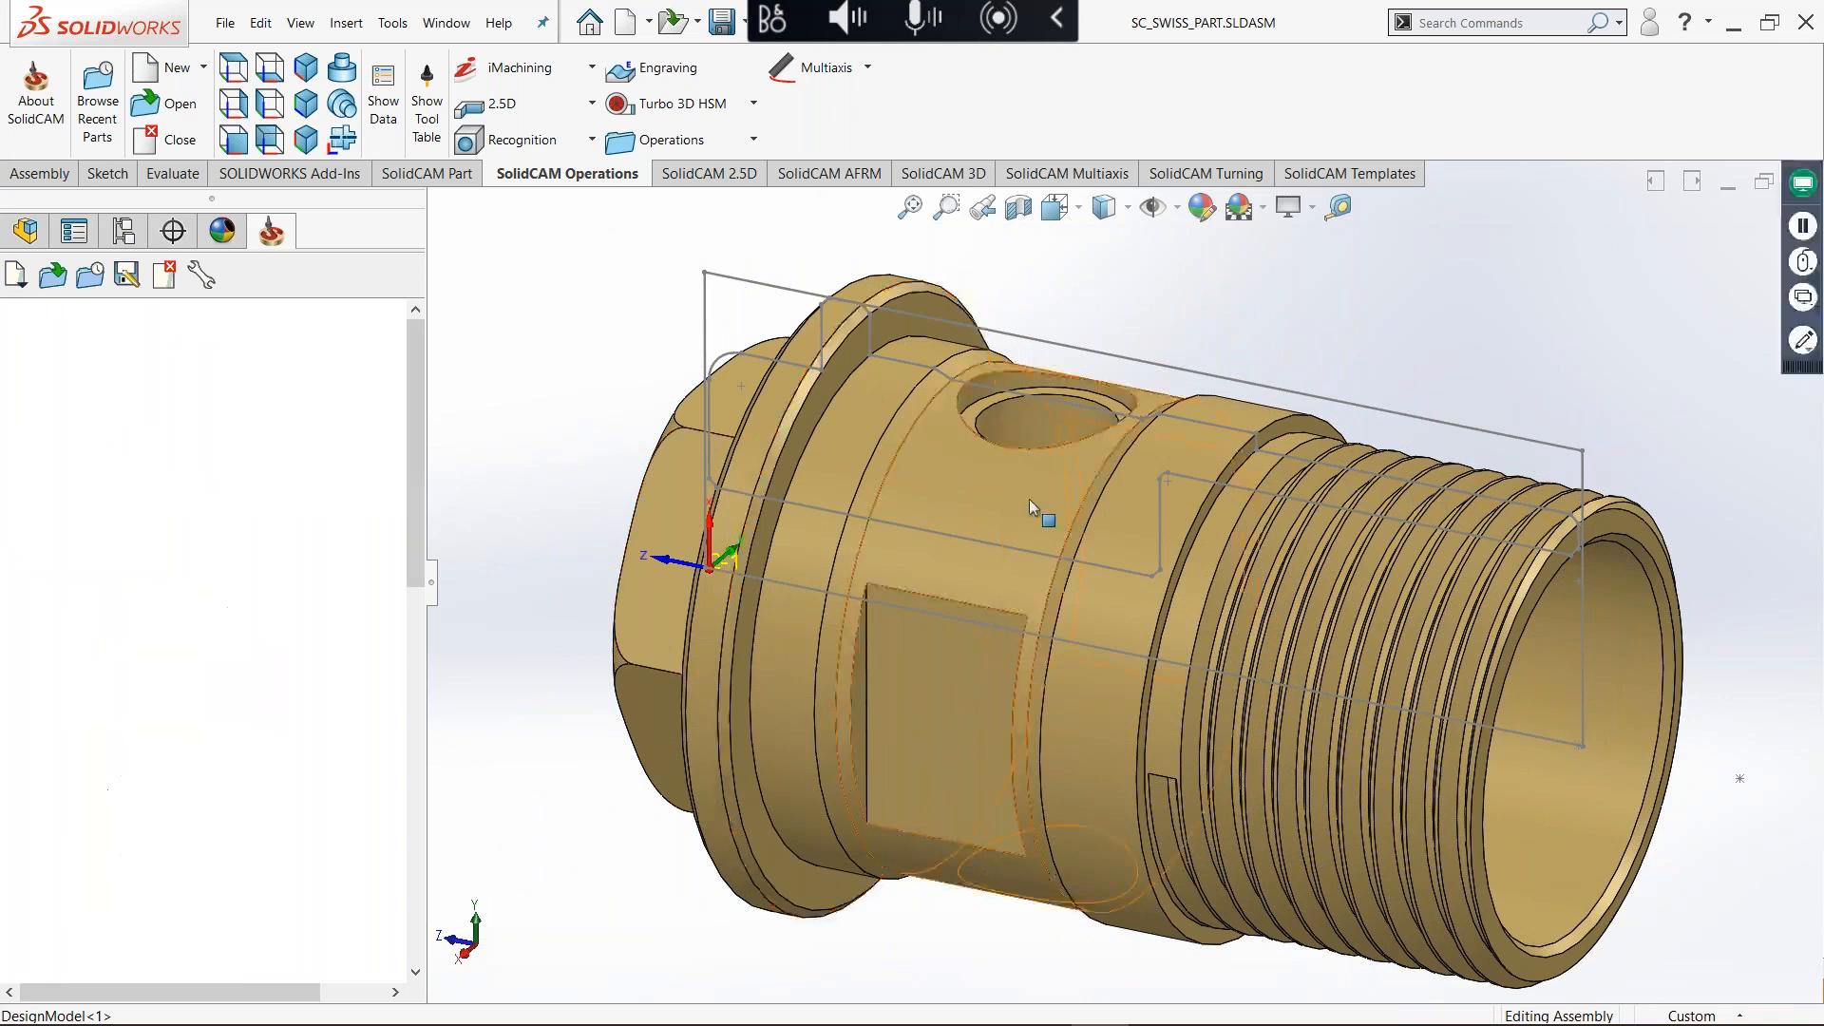
Step: Open the DesignModel part for editing within the assembly and show its feature tree
left_click(1030, 502)
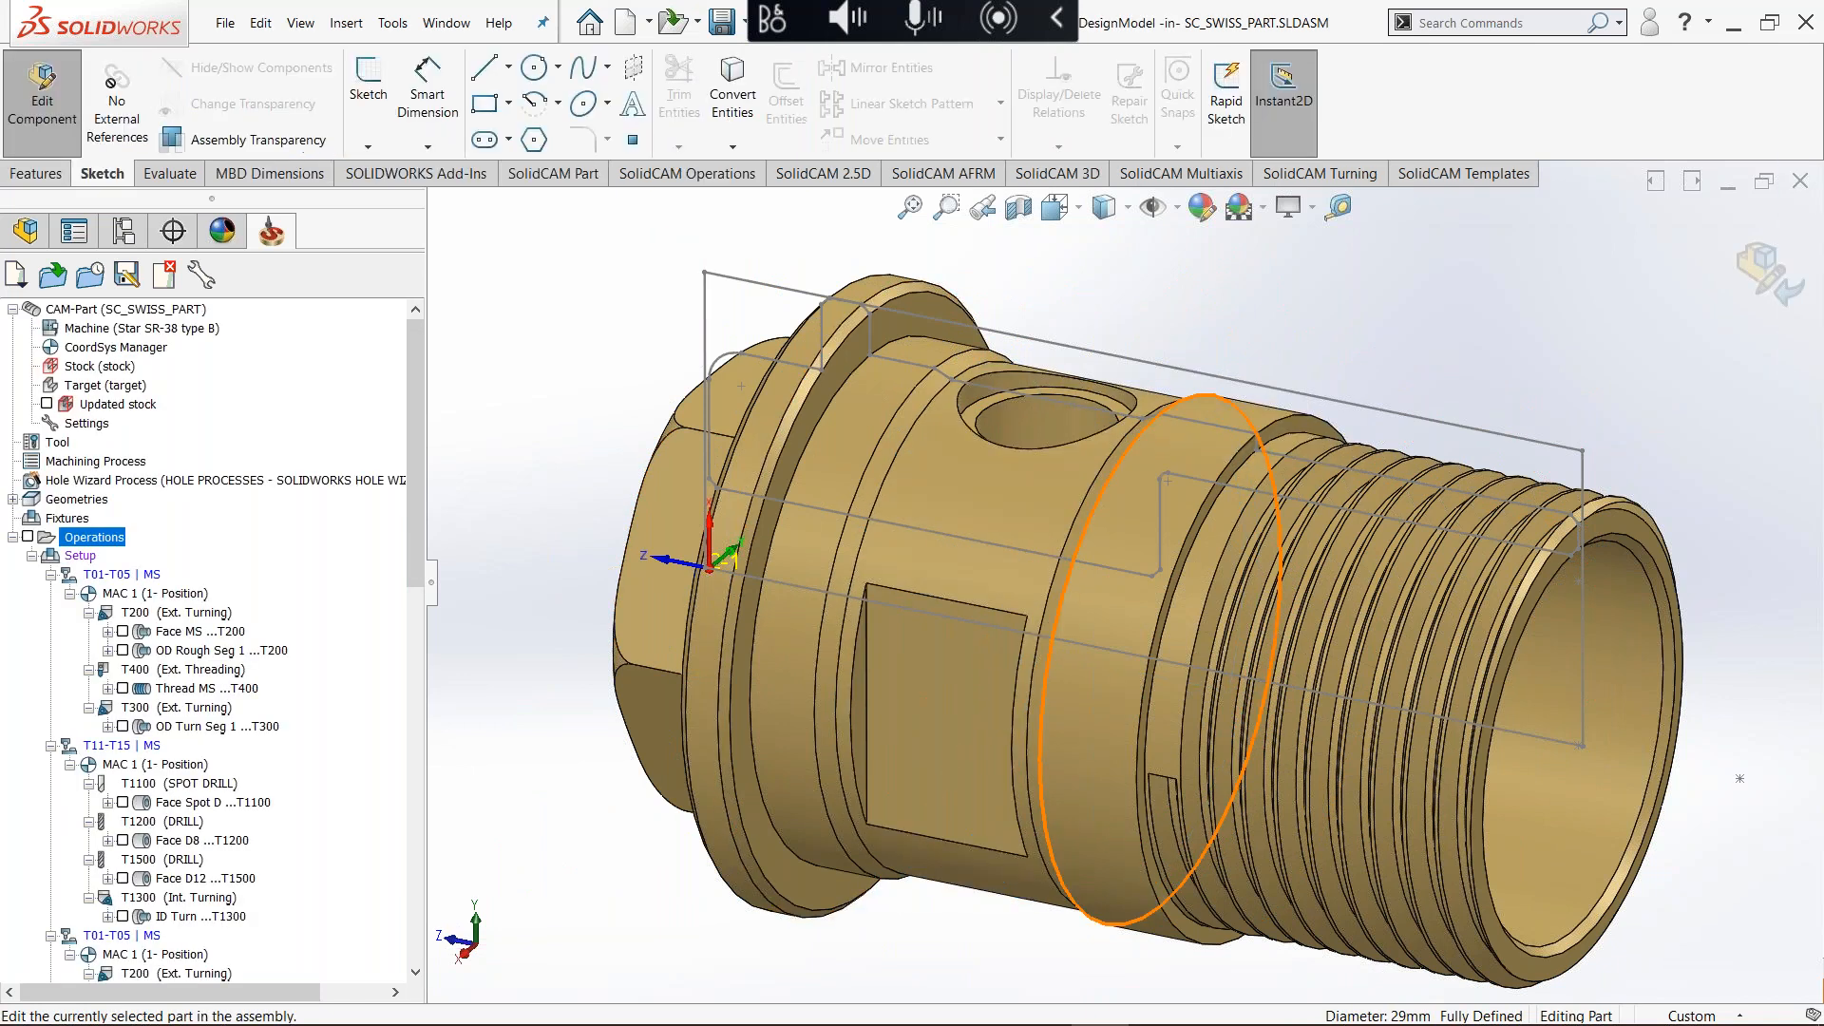
middle_click_drag(1221, 402, 1156, 412, "ctrl")
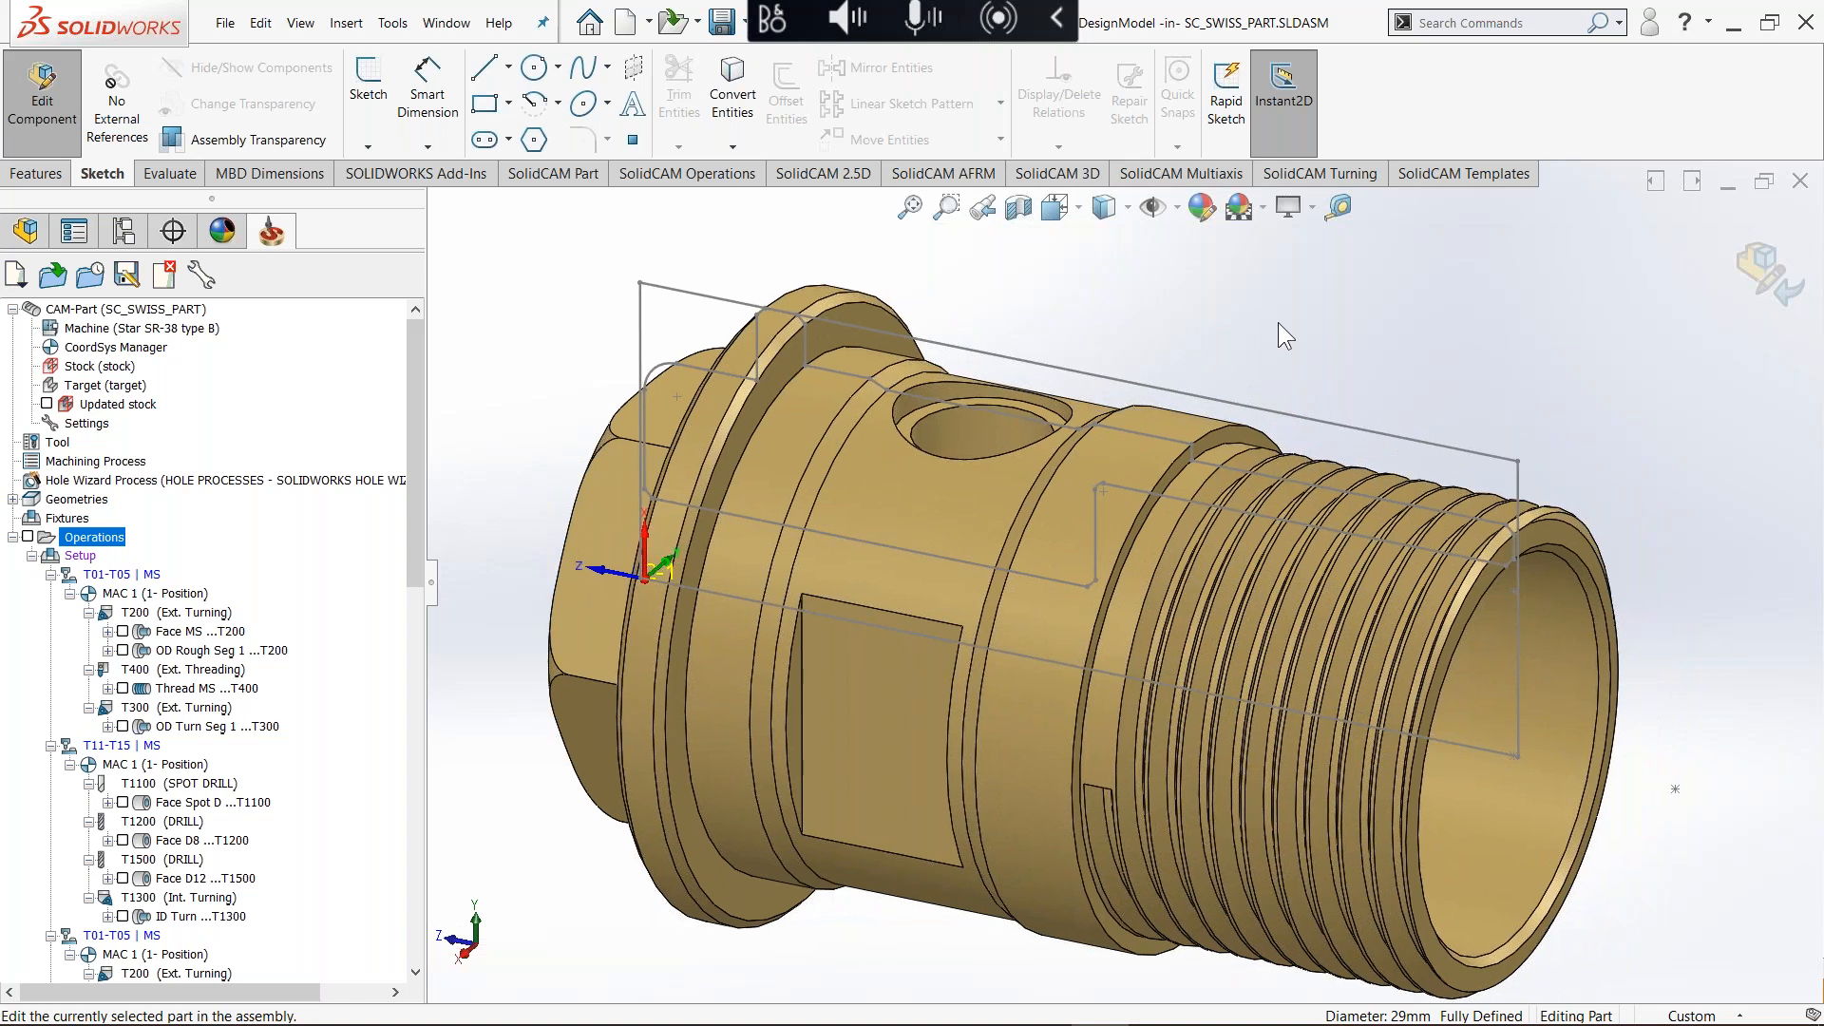
left_click(28, 231)
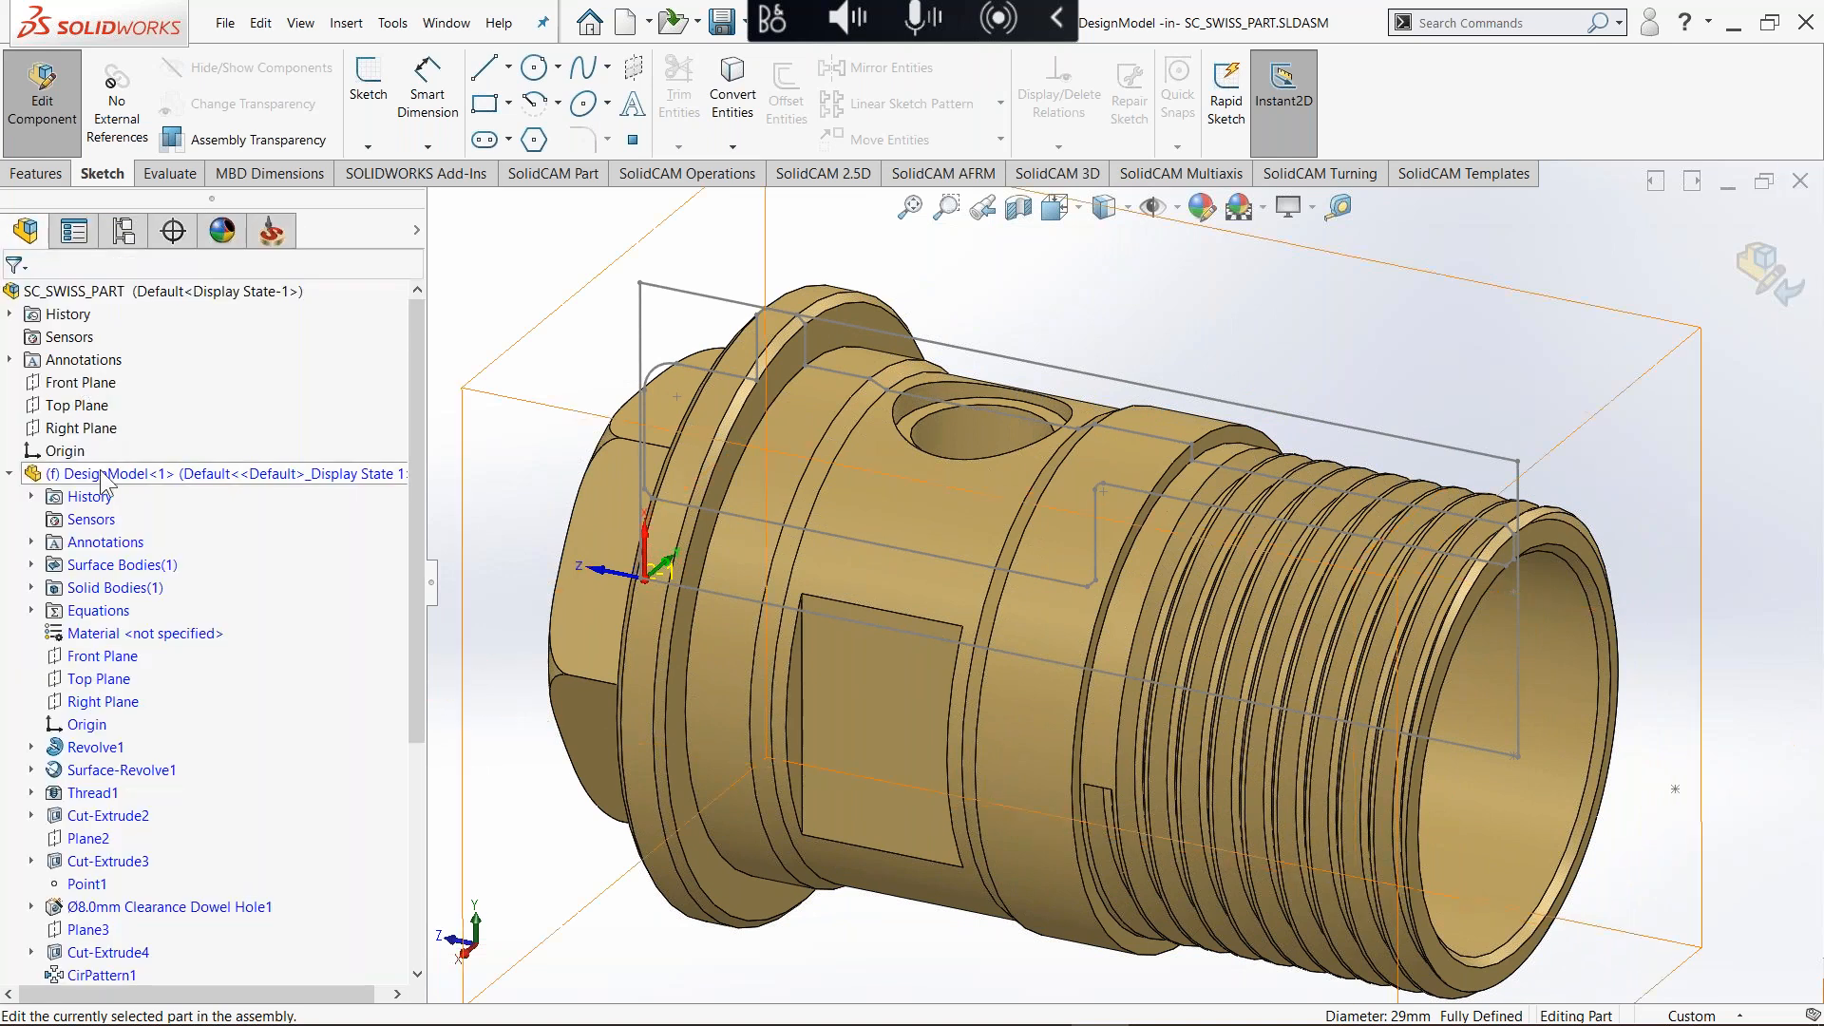
scroll(105, 480, "down", 2)
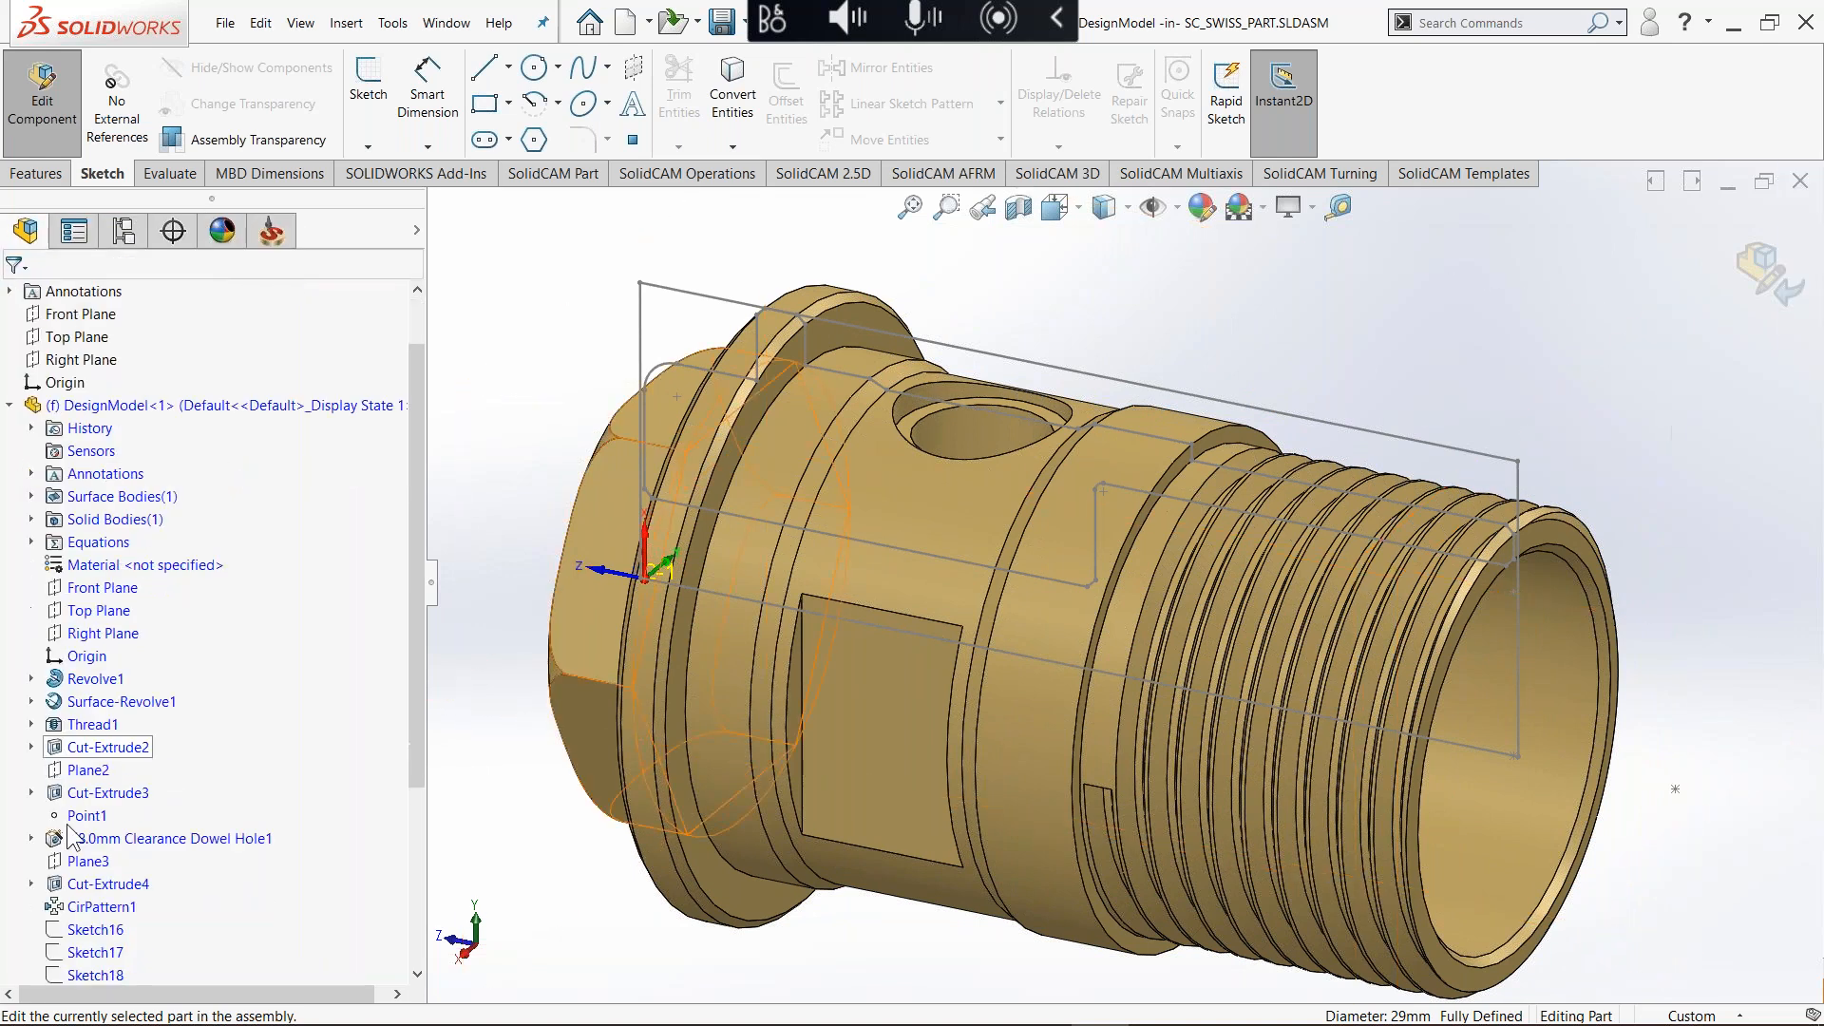
Step: Open Sketch1 of the Revolve1 feature for editing and view the profile from the Right orientation
left_click(1076, 509)
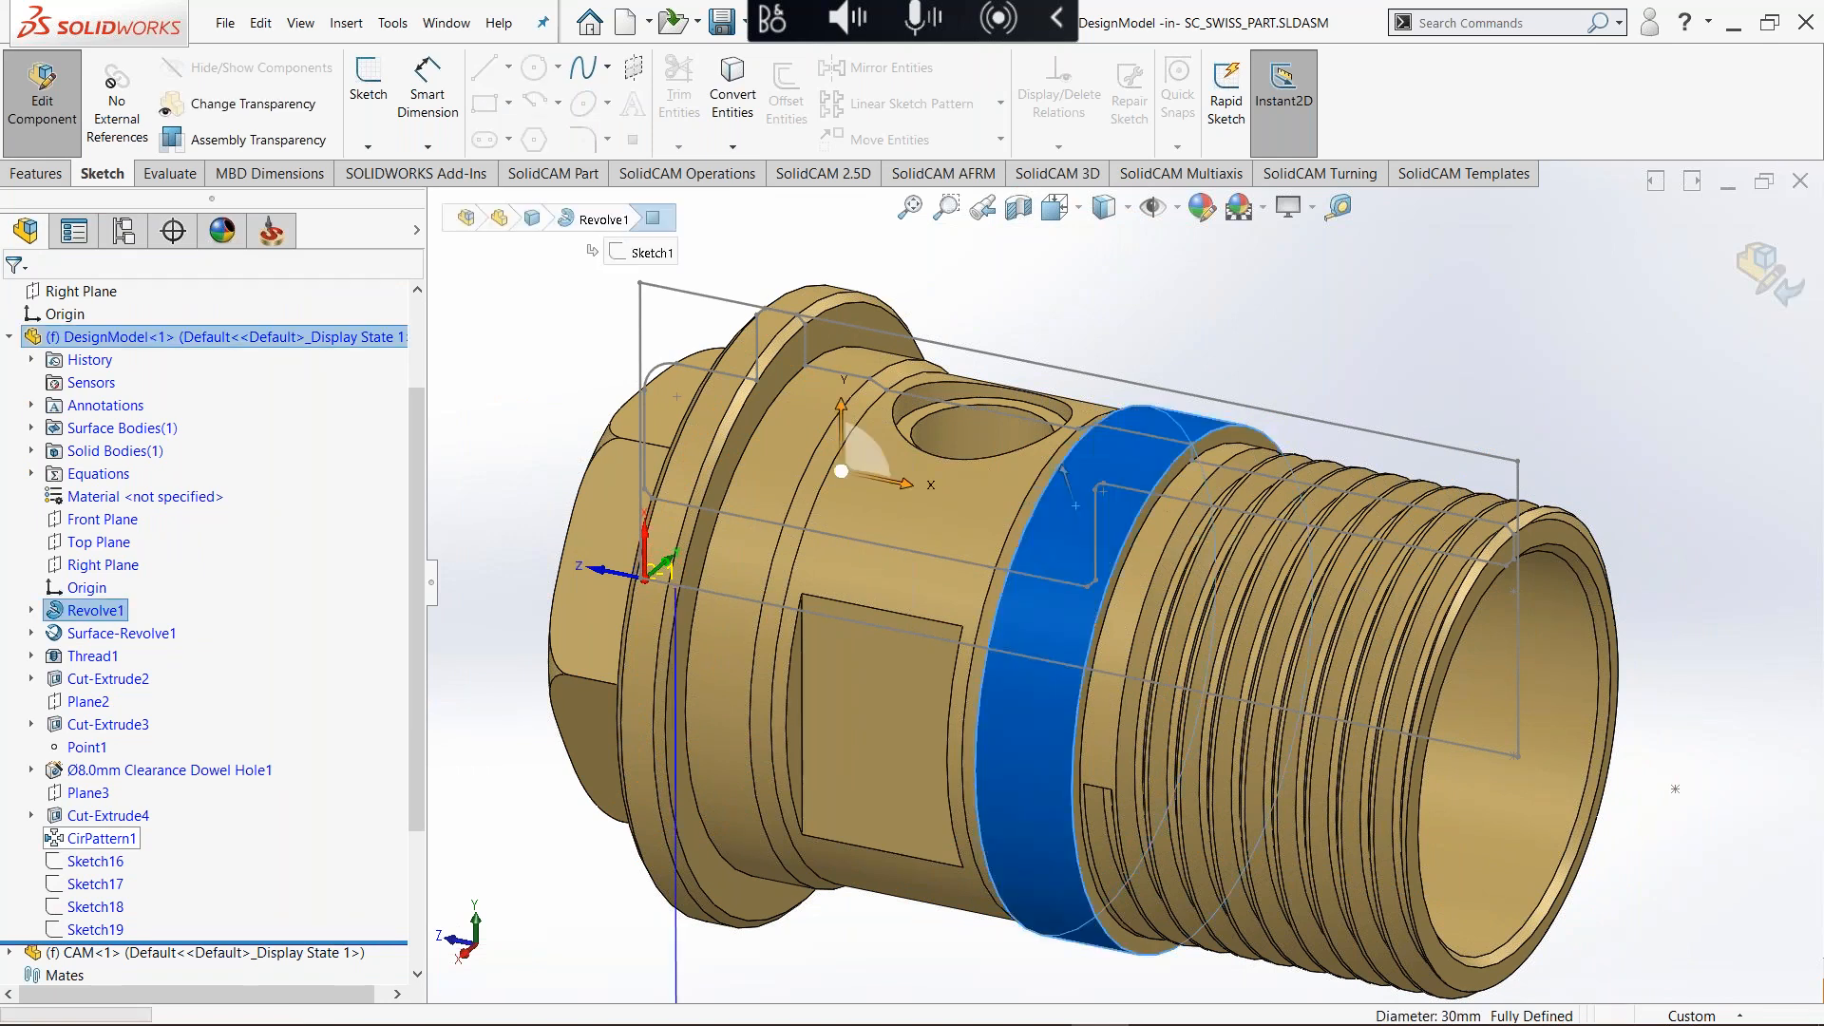
key("space")
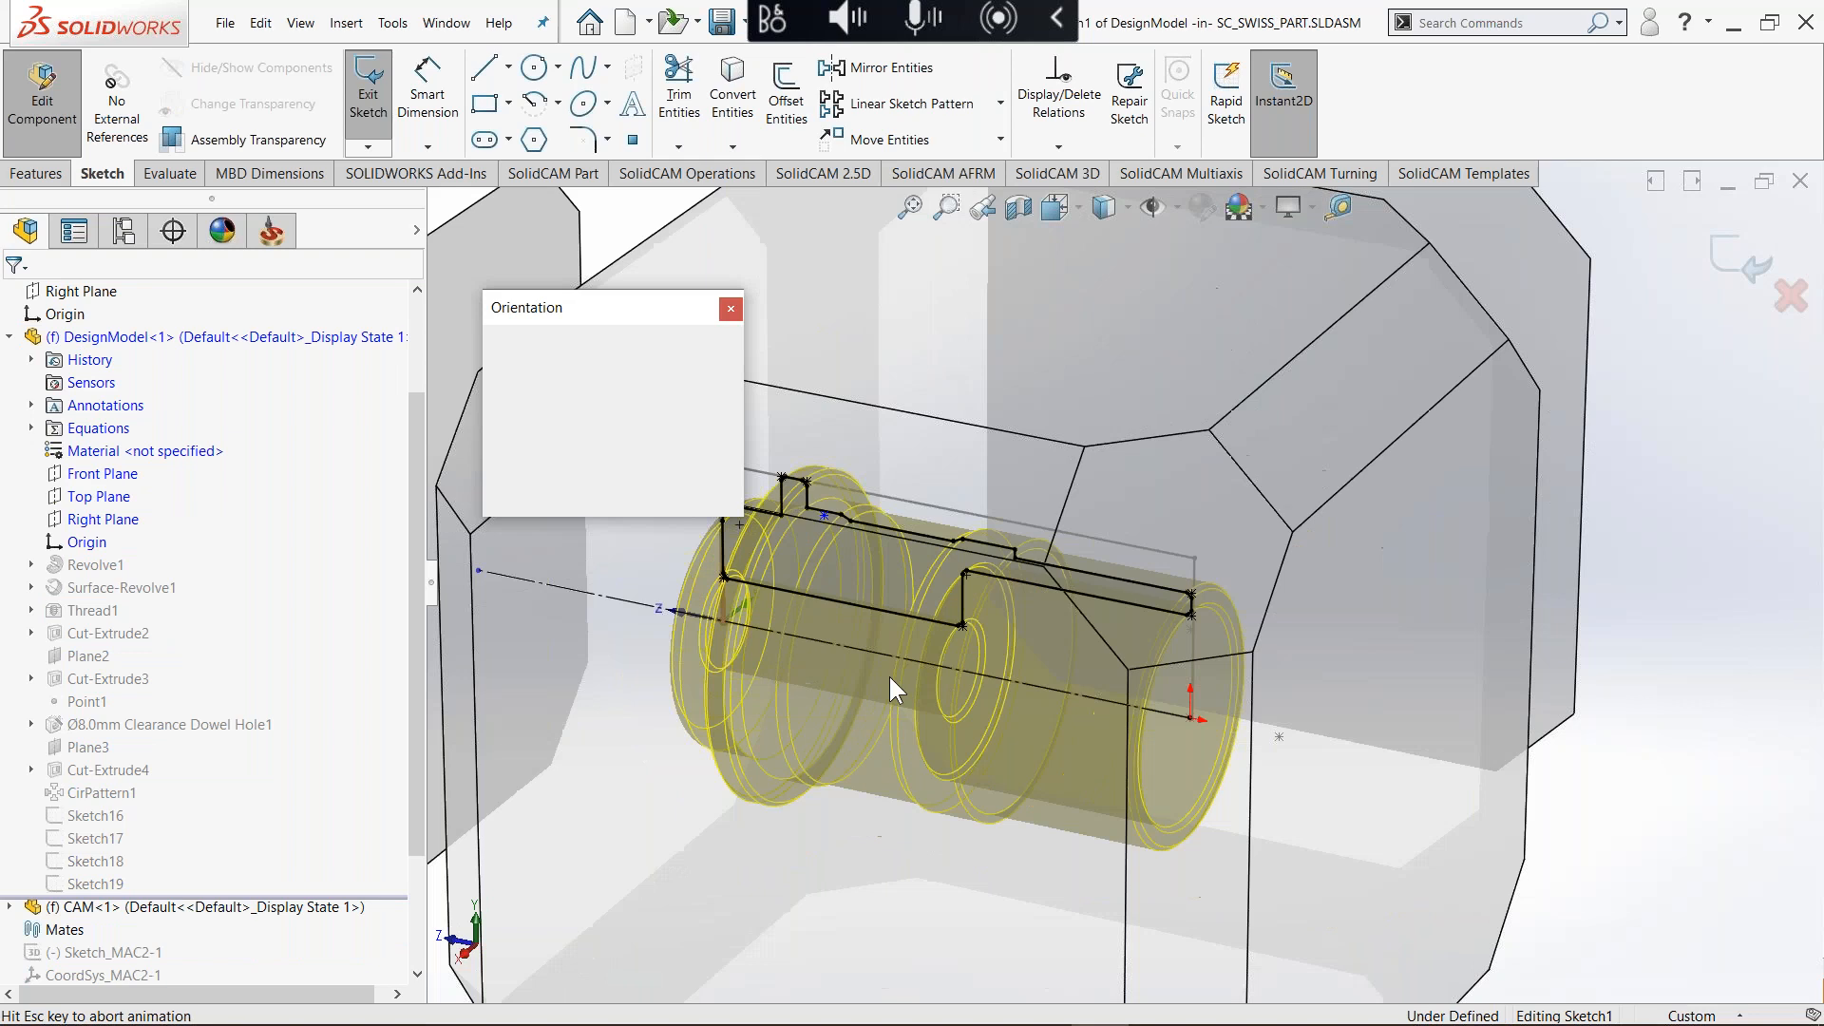
left_click(784, 777)
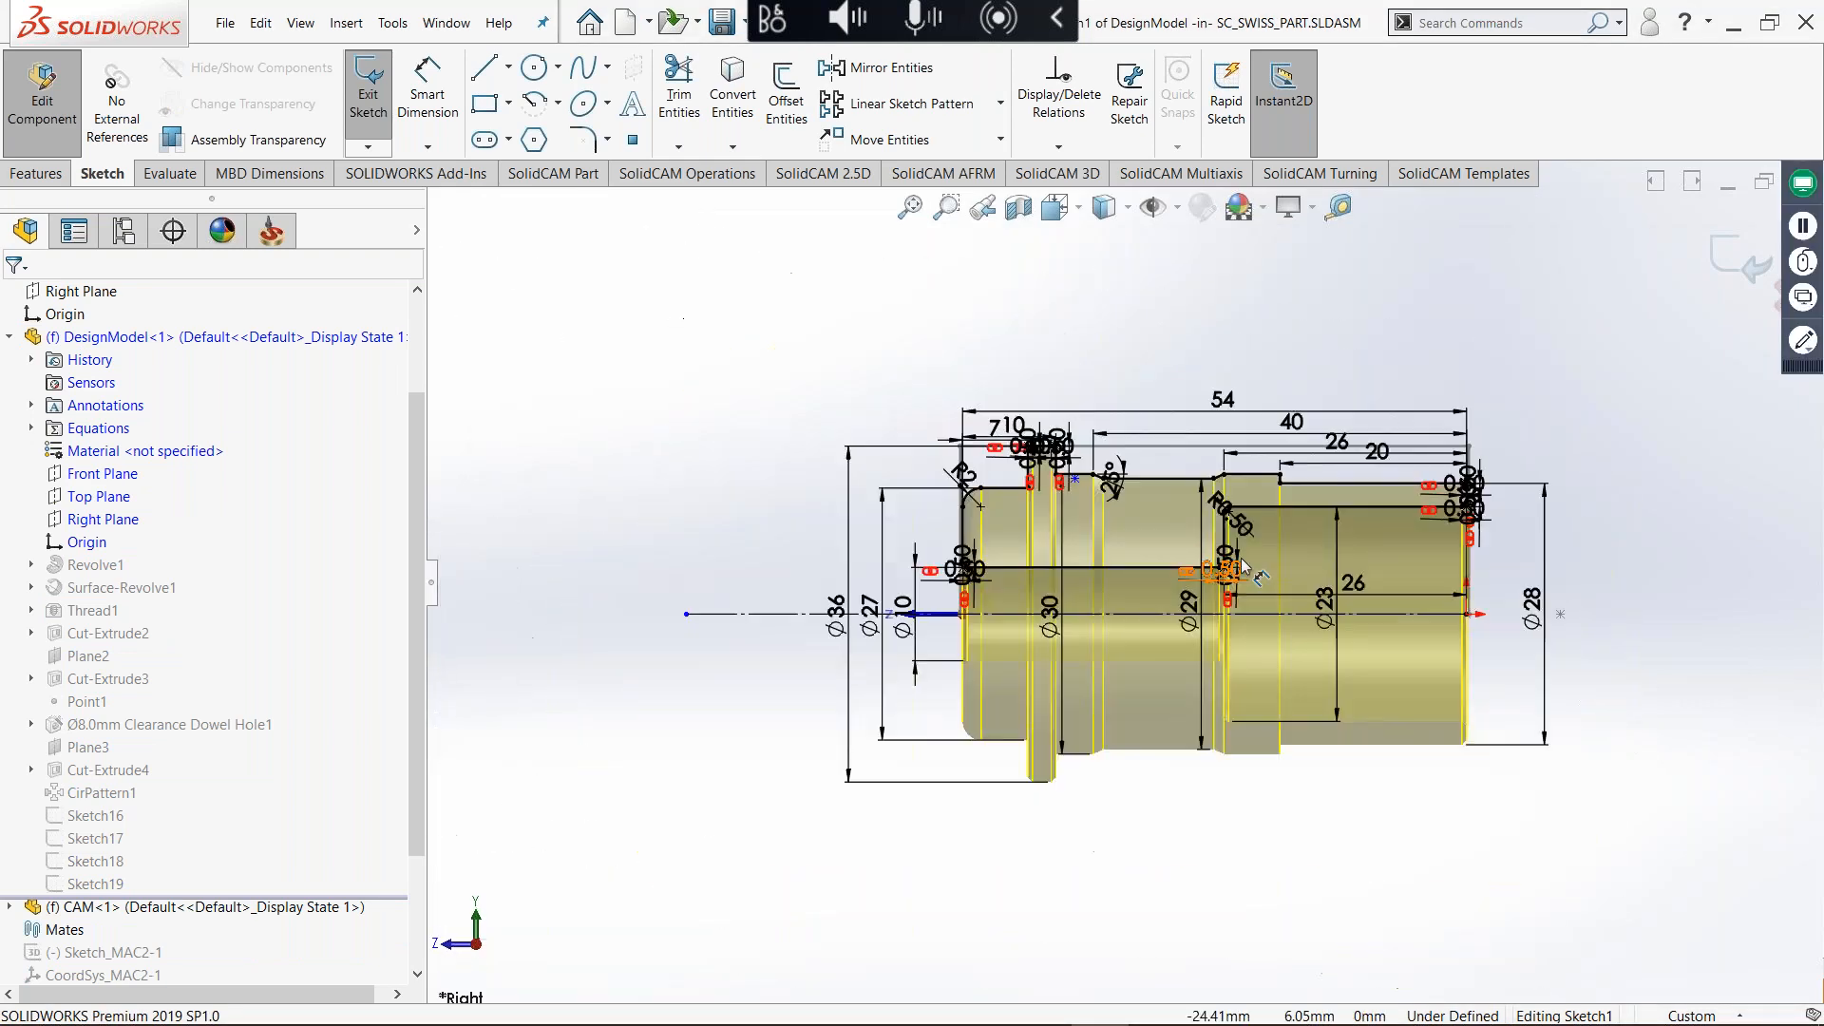
scroll(1245, 567, "down", 3)
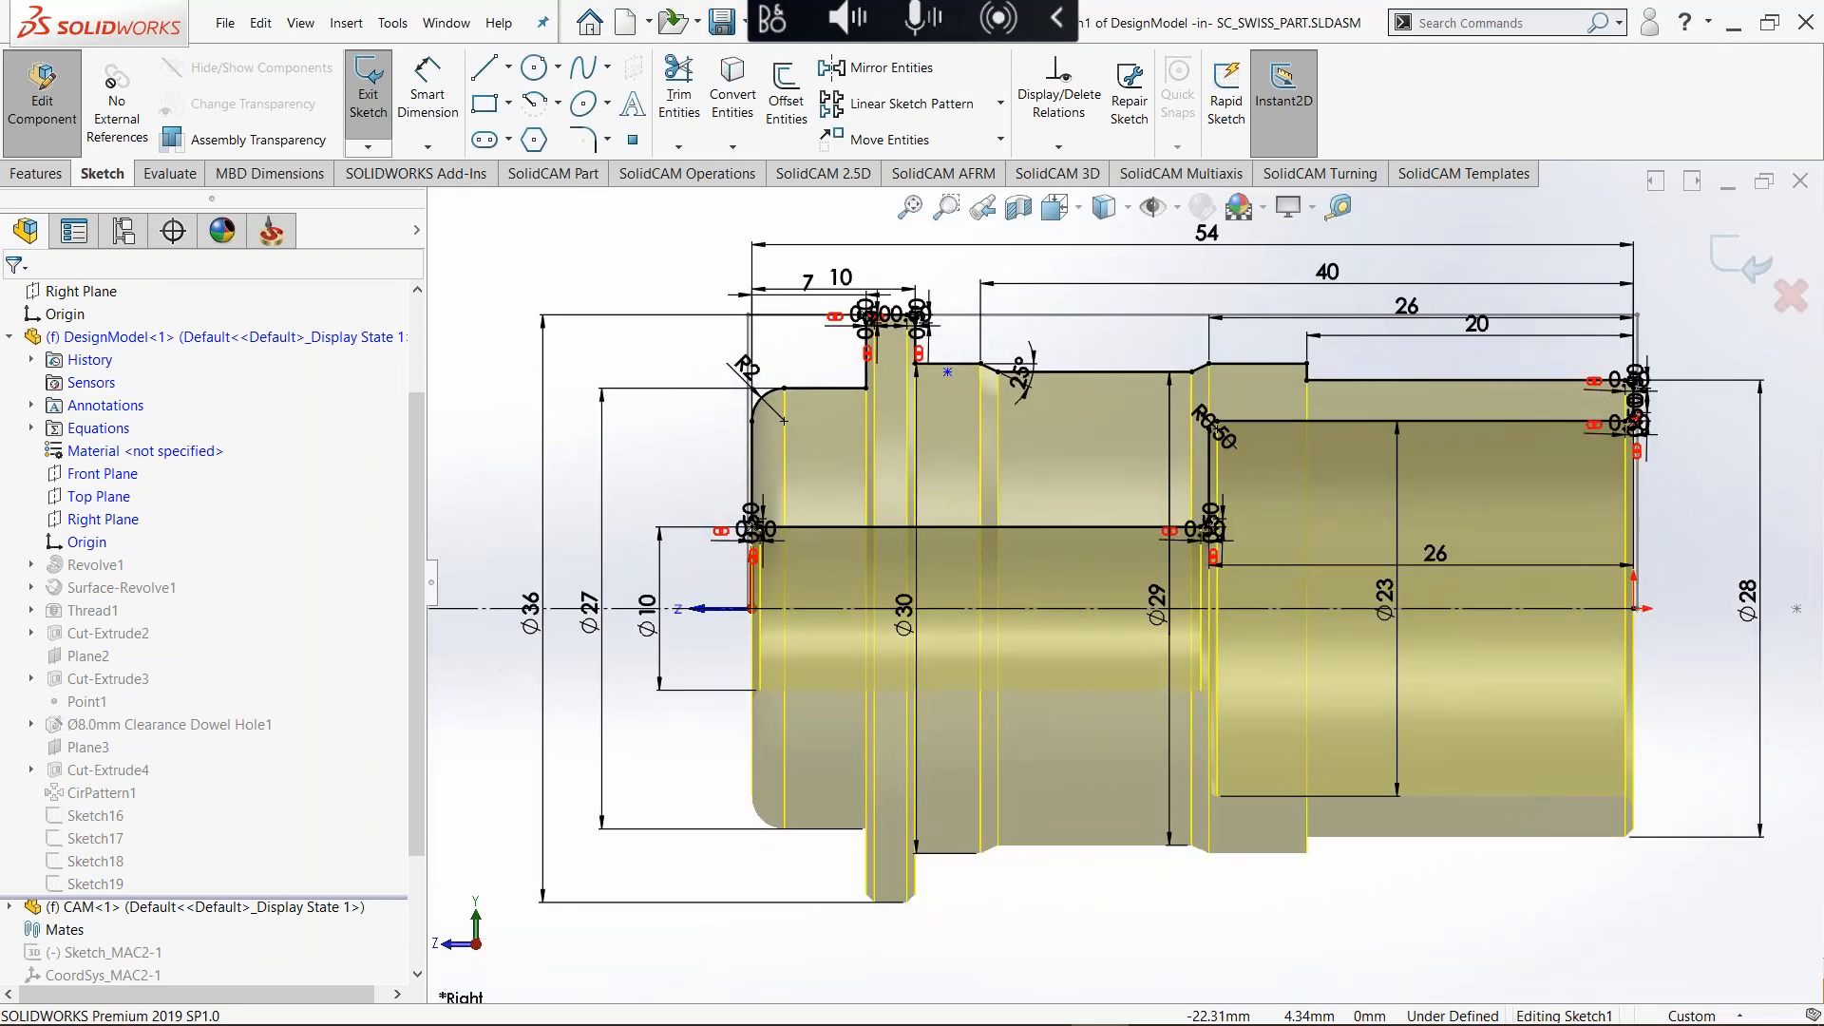
middle_click_drag(1375, 553, 1374, 578, "ctrl")
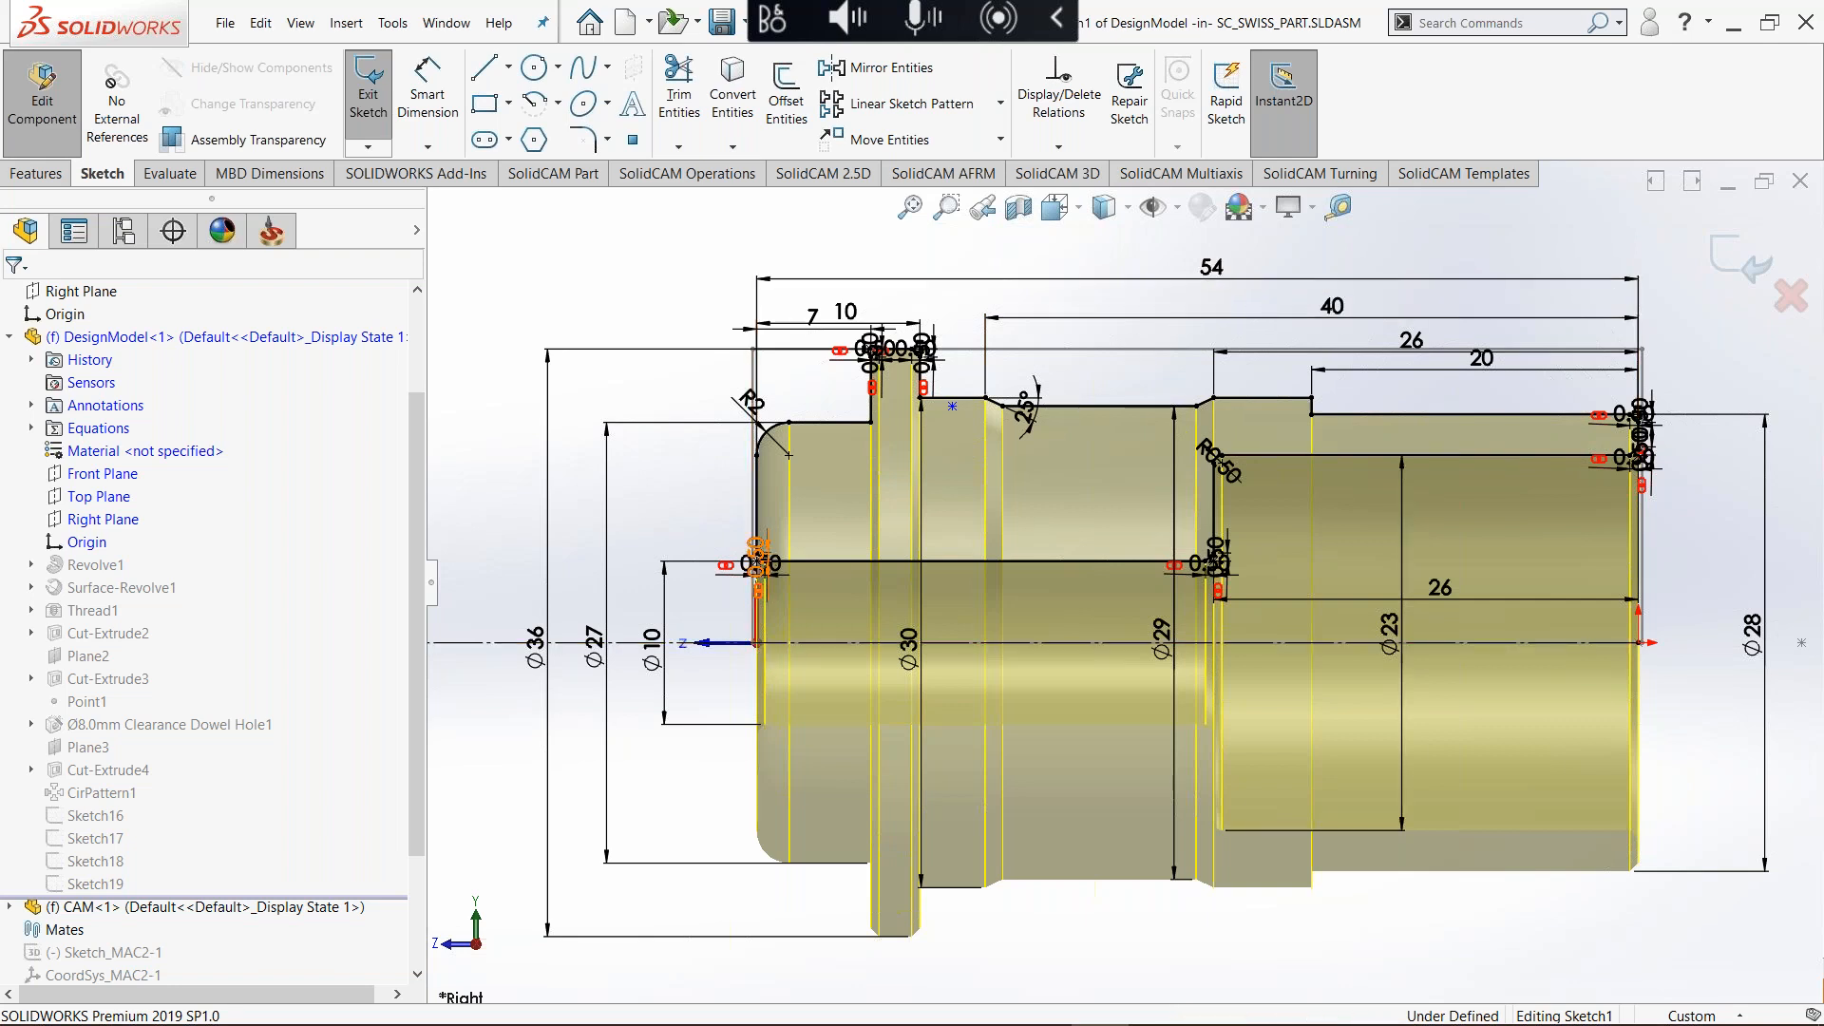
Step: Set the overall length of the revolved profile to 58 mm
left_click(1234, 284)
type("58")
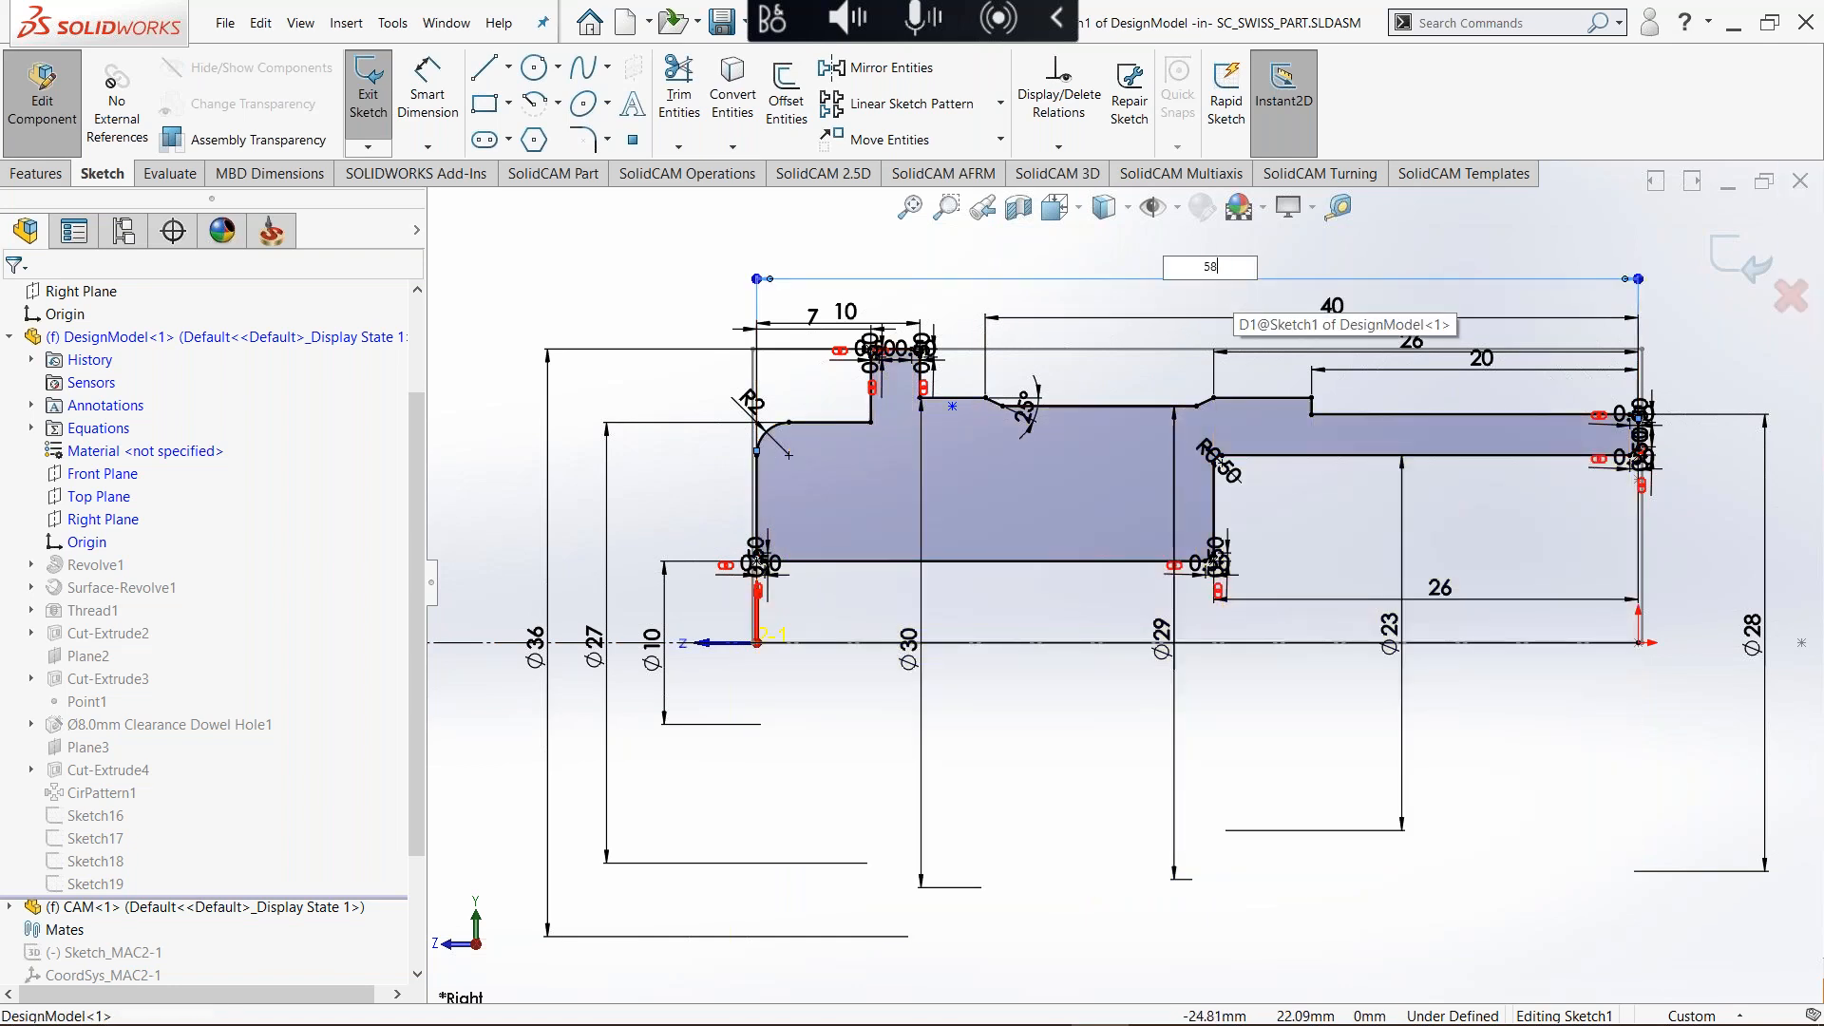
key("Return")
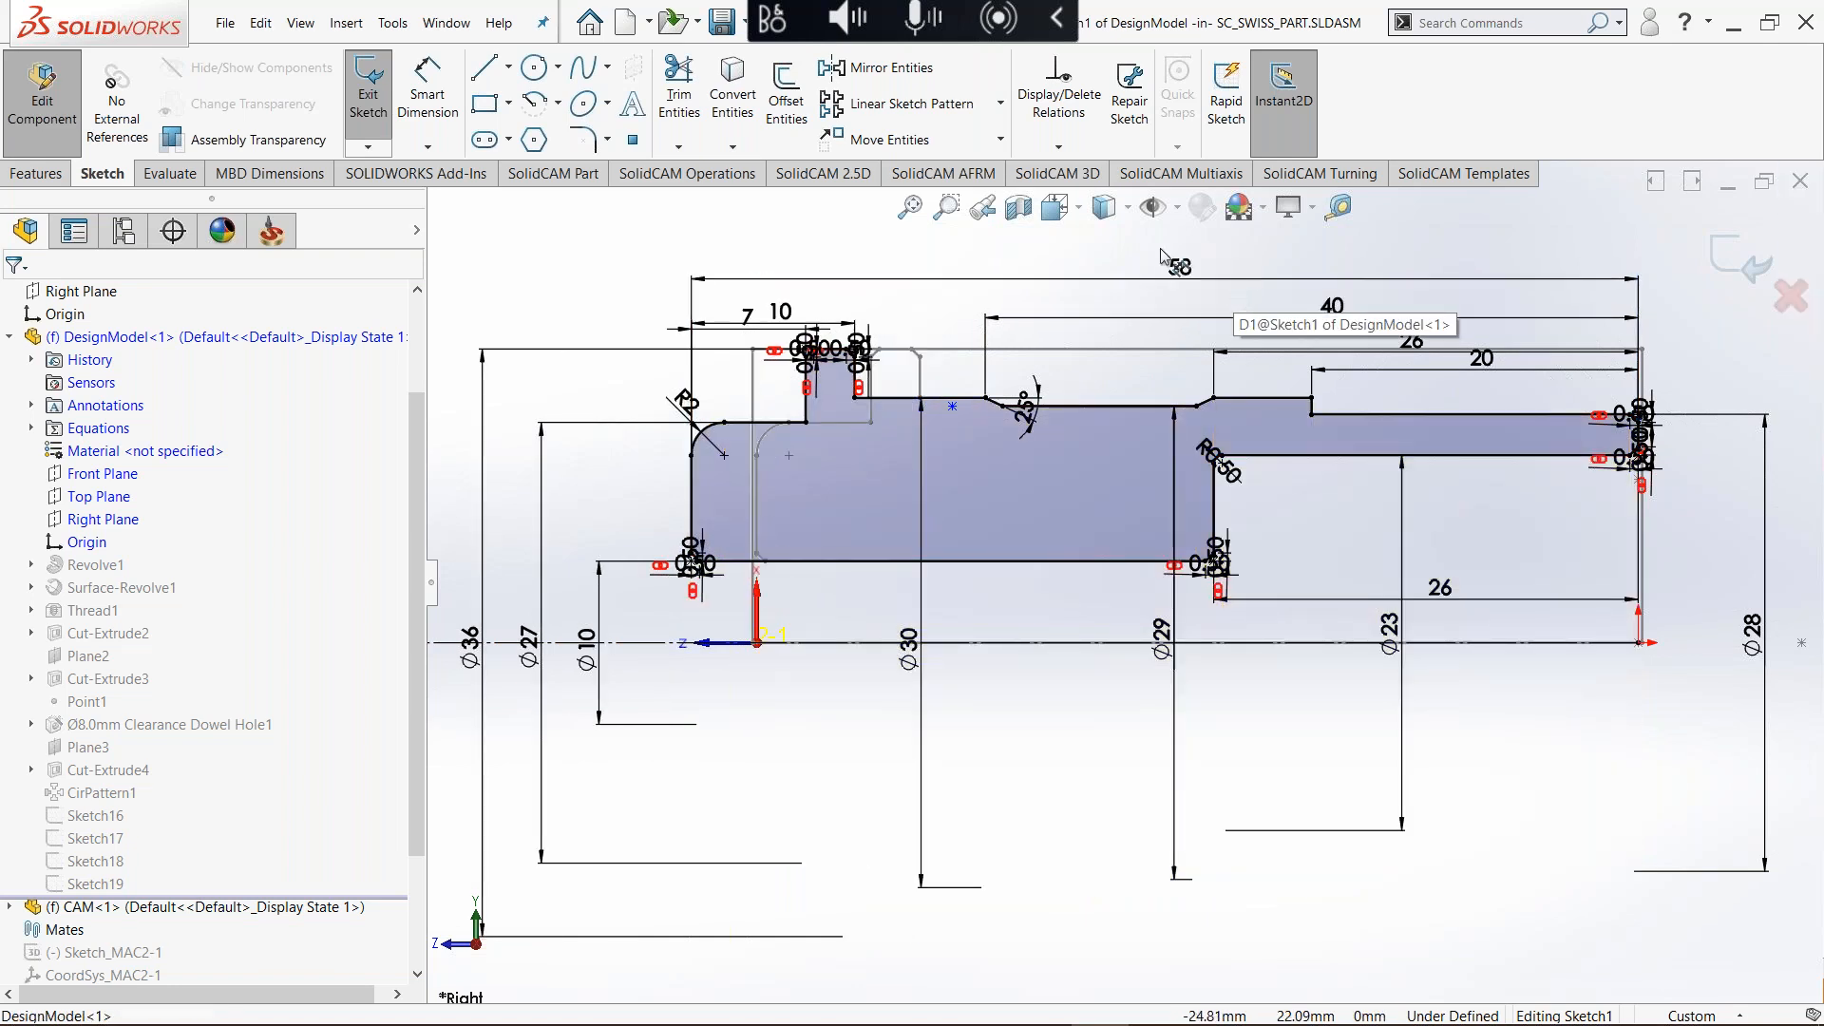
Step: Set the flange's distances from the back end of the profile to 12 mm and 9 mm
double_click(780, 311)
type("12")
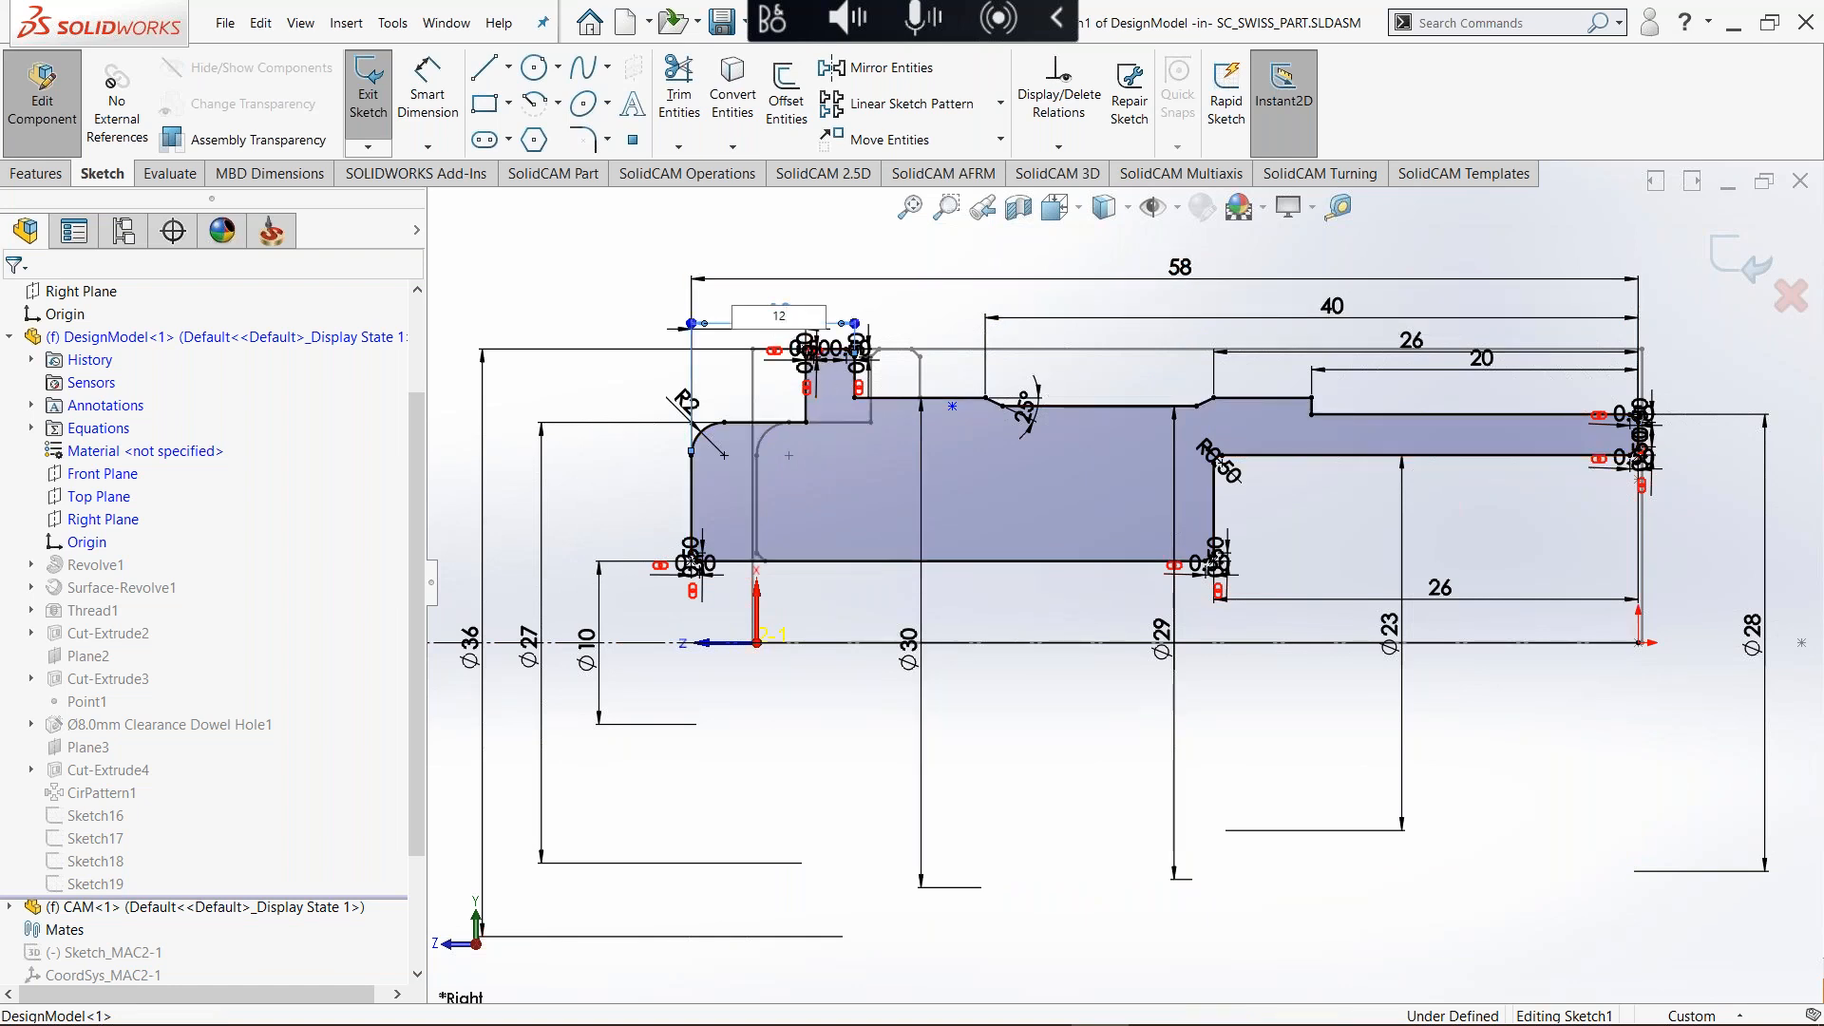
key("Return")
double_click(752, 317)
type("9")
key("Return")
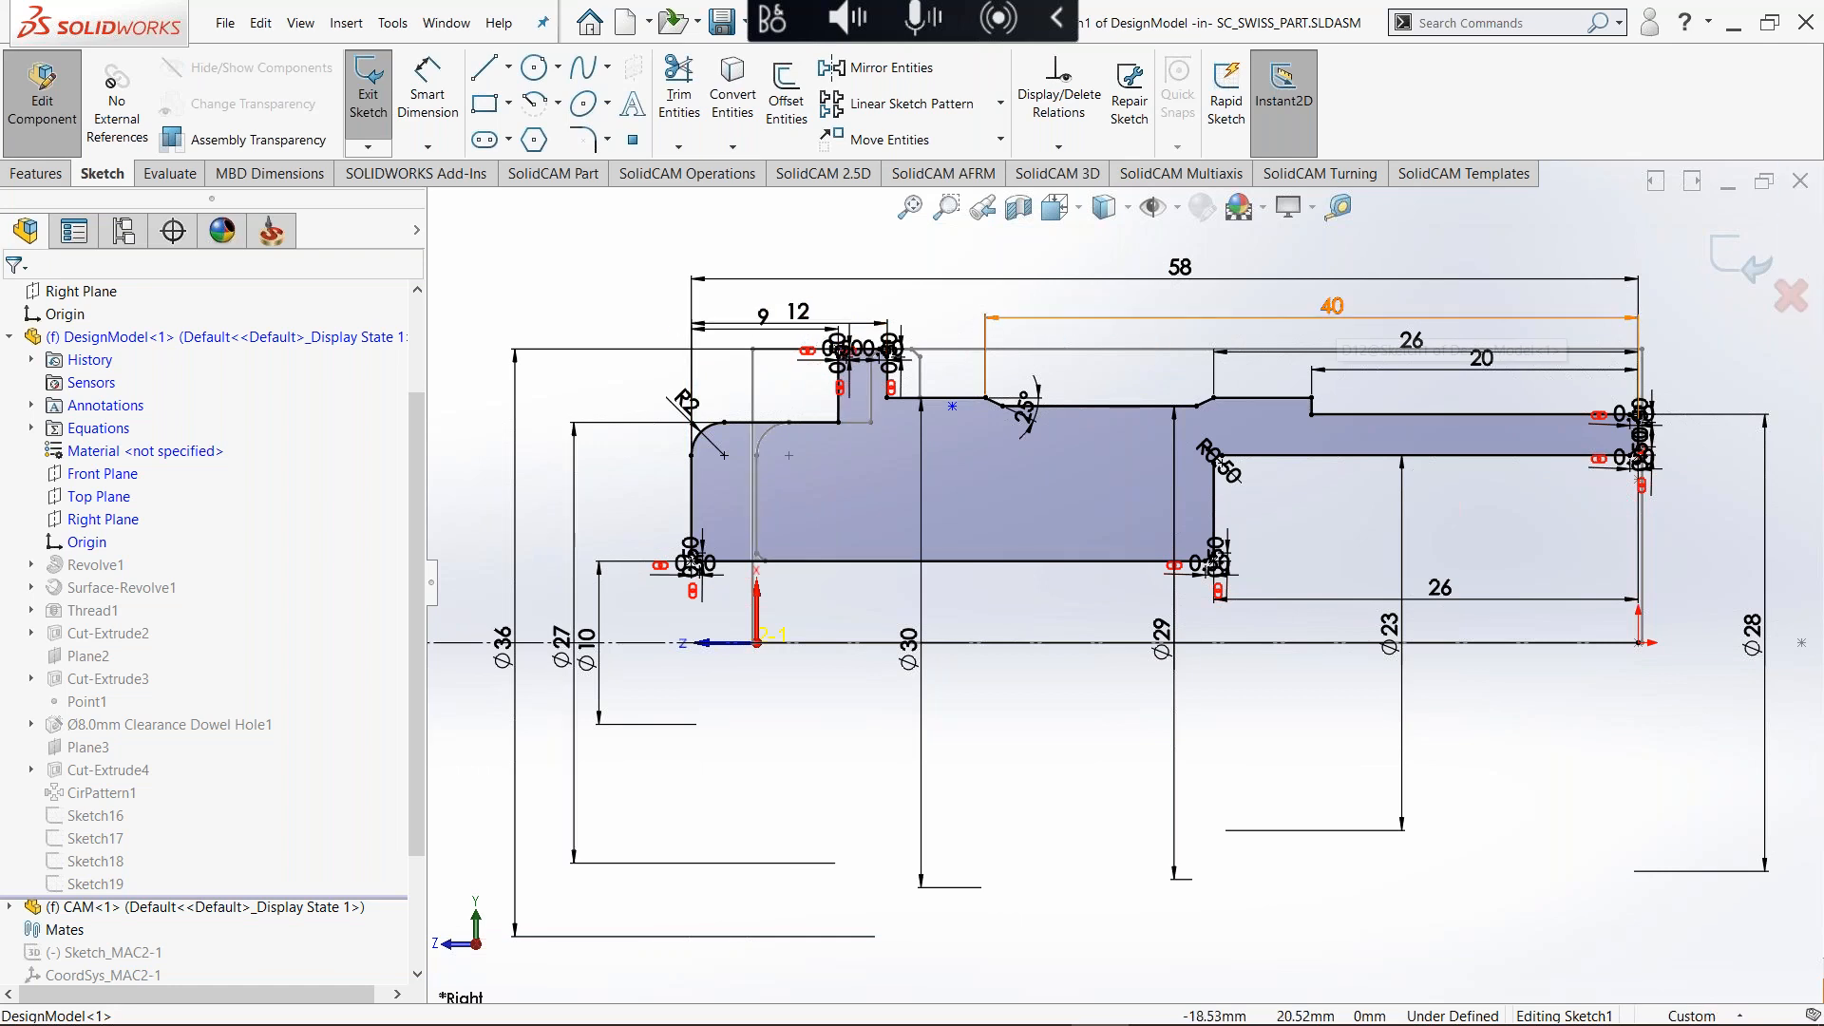
Step: Set the distances from the threaded end to the two edges of the outer recess to 42 mm and 28 mm
double_click(1332, 306)
type("42")
key("Return")
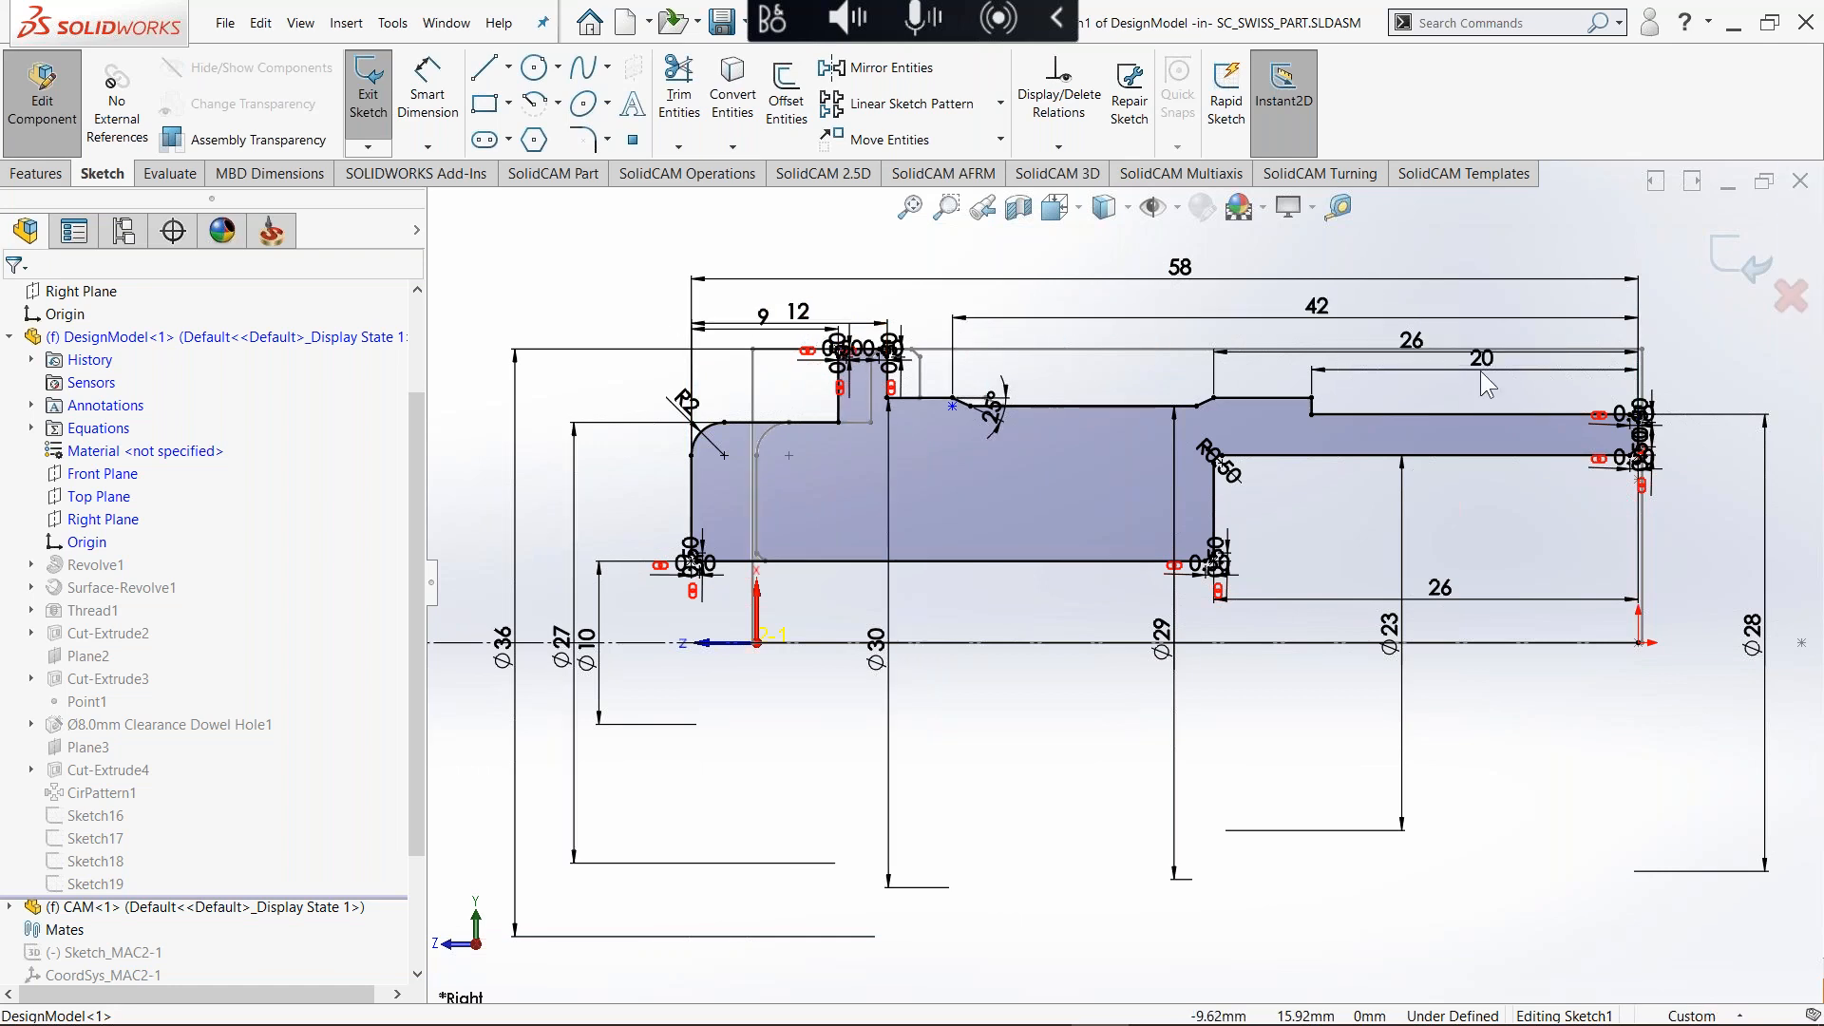
double_click(1412, 340)
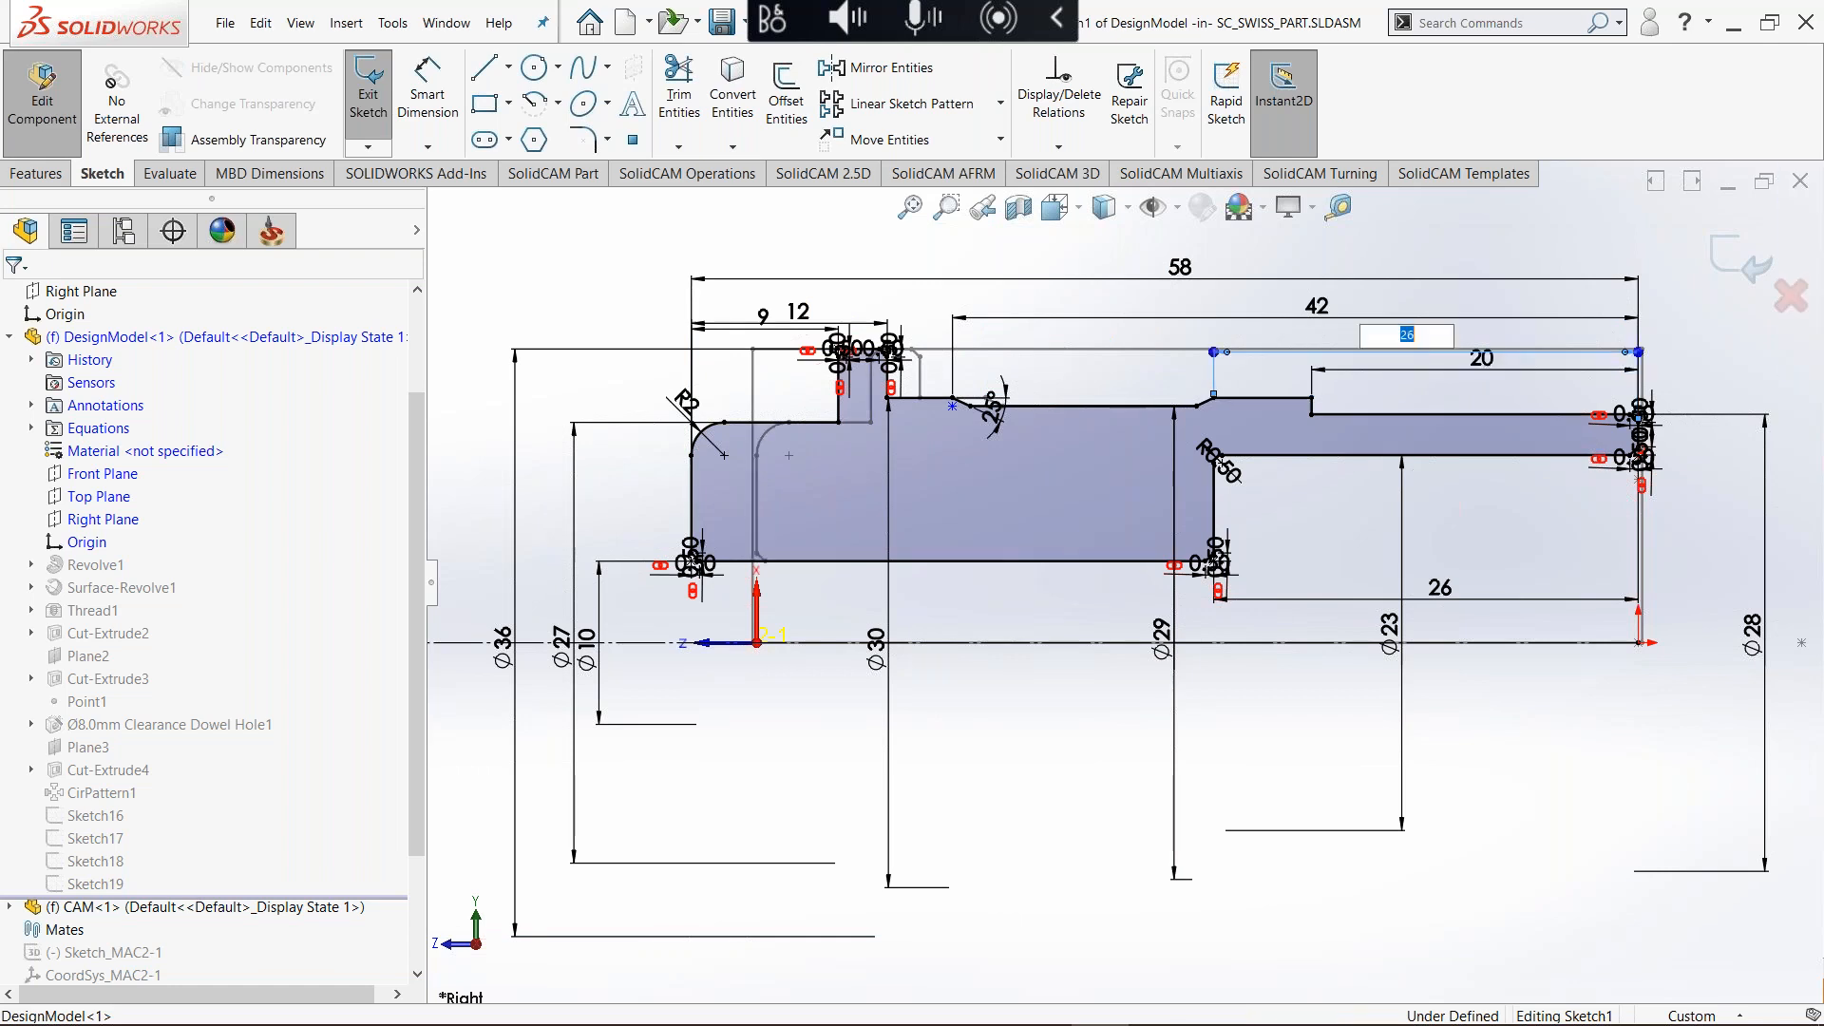
type("28")
key("Return")
Step: Set the large front bore to diameter 21 mm and depth 25 mm, and exit the sketch
left_click(1390, 642)
type("21")
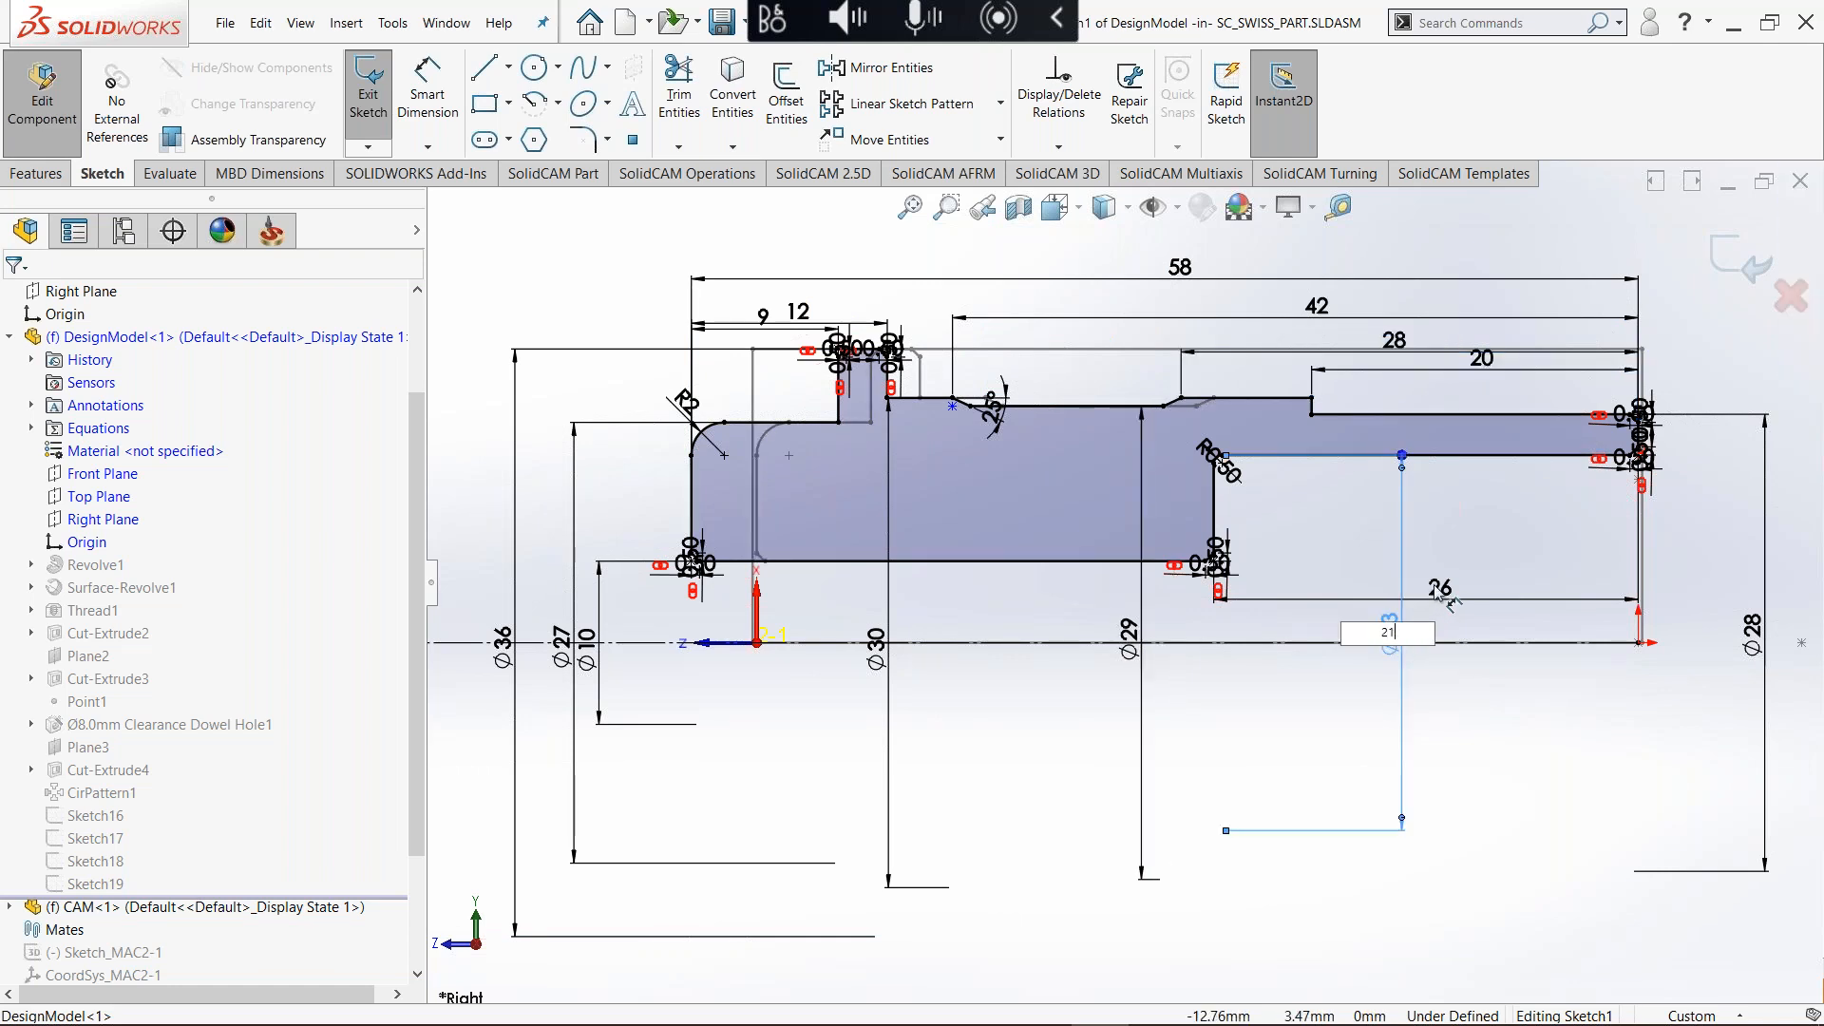
key("Return")
double_click(1440, 588)
type("25")
key("Return")
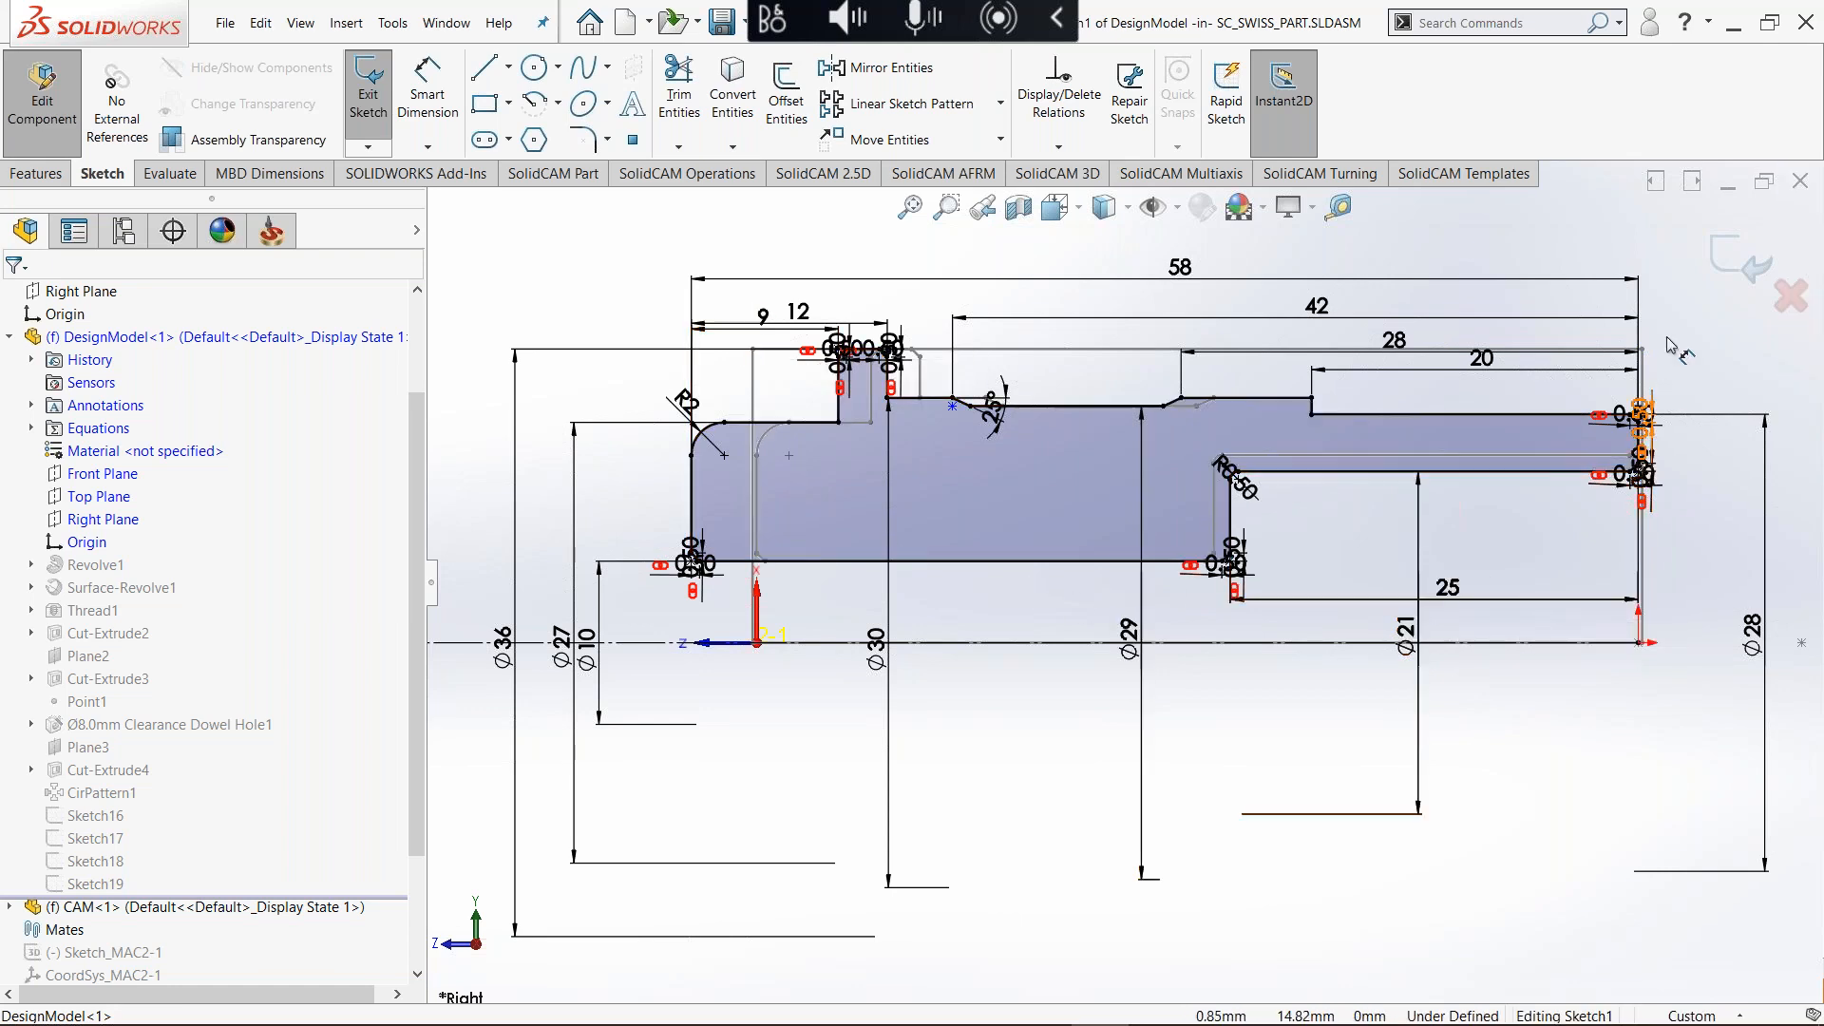
left_click(1730, 257)
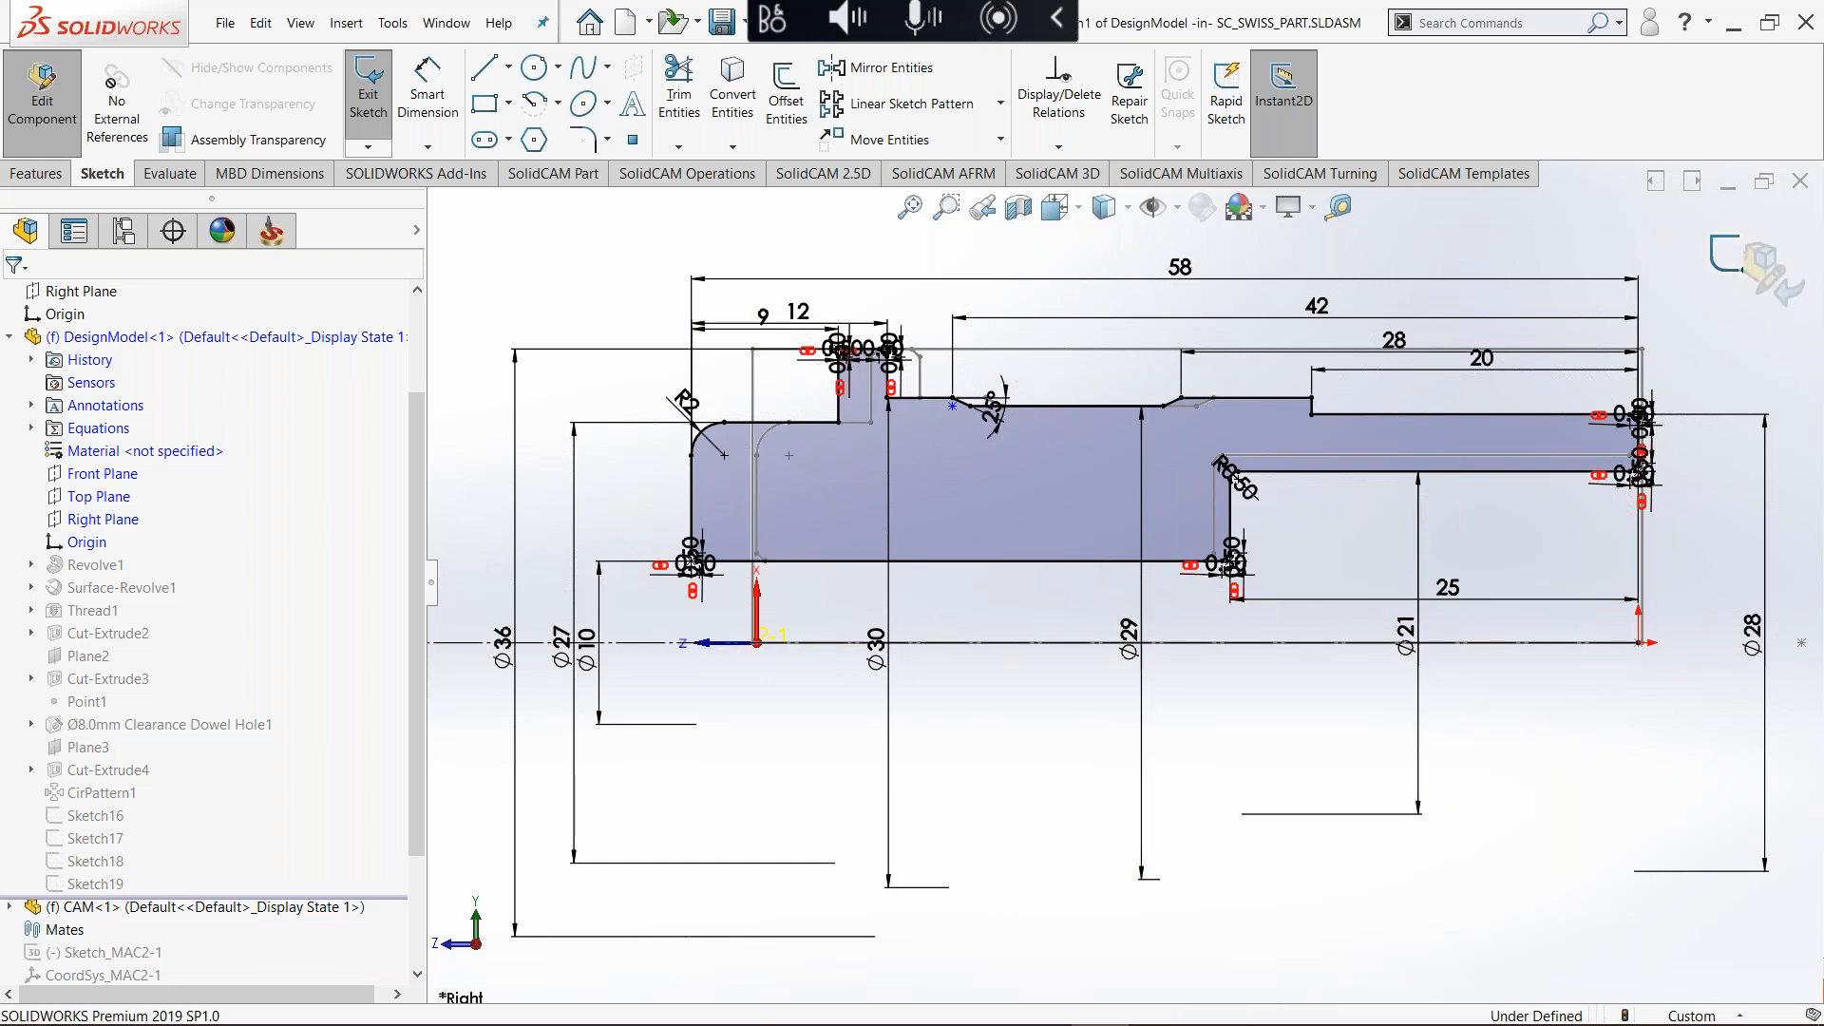
Step: Change the 15 mm feature dimension of the cross hole's counterbore, Cut-Extrude3, to 12 mm
scroll(977, 647, "down", 2)
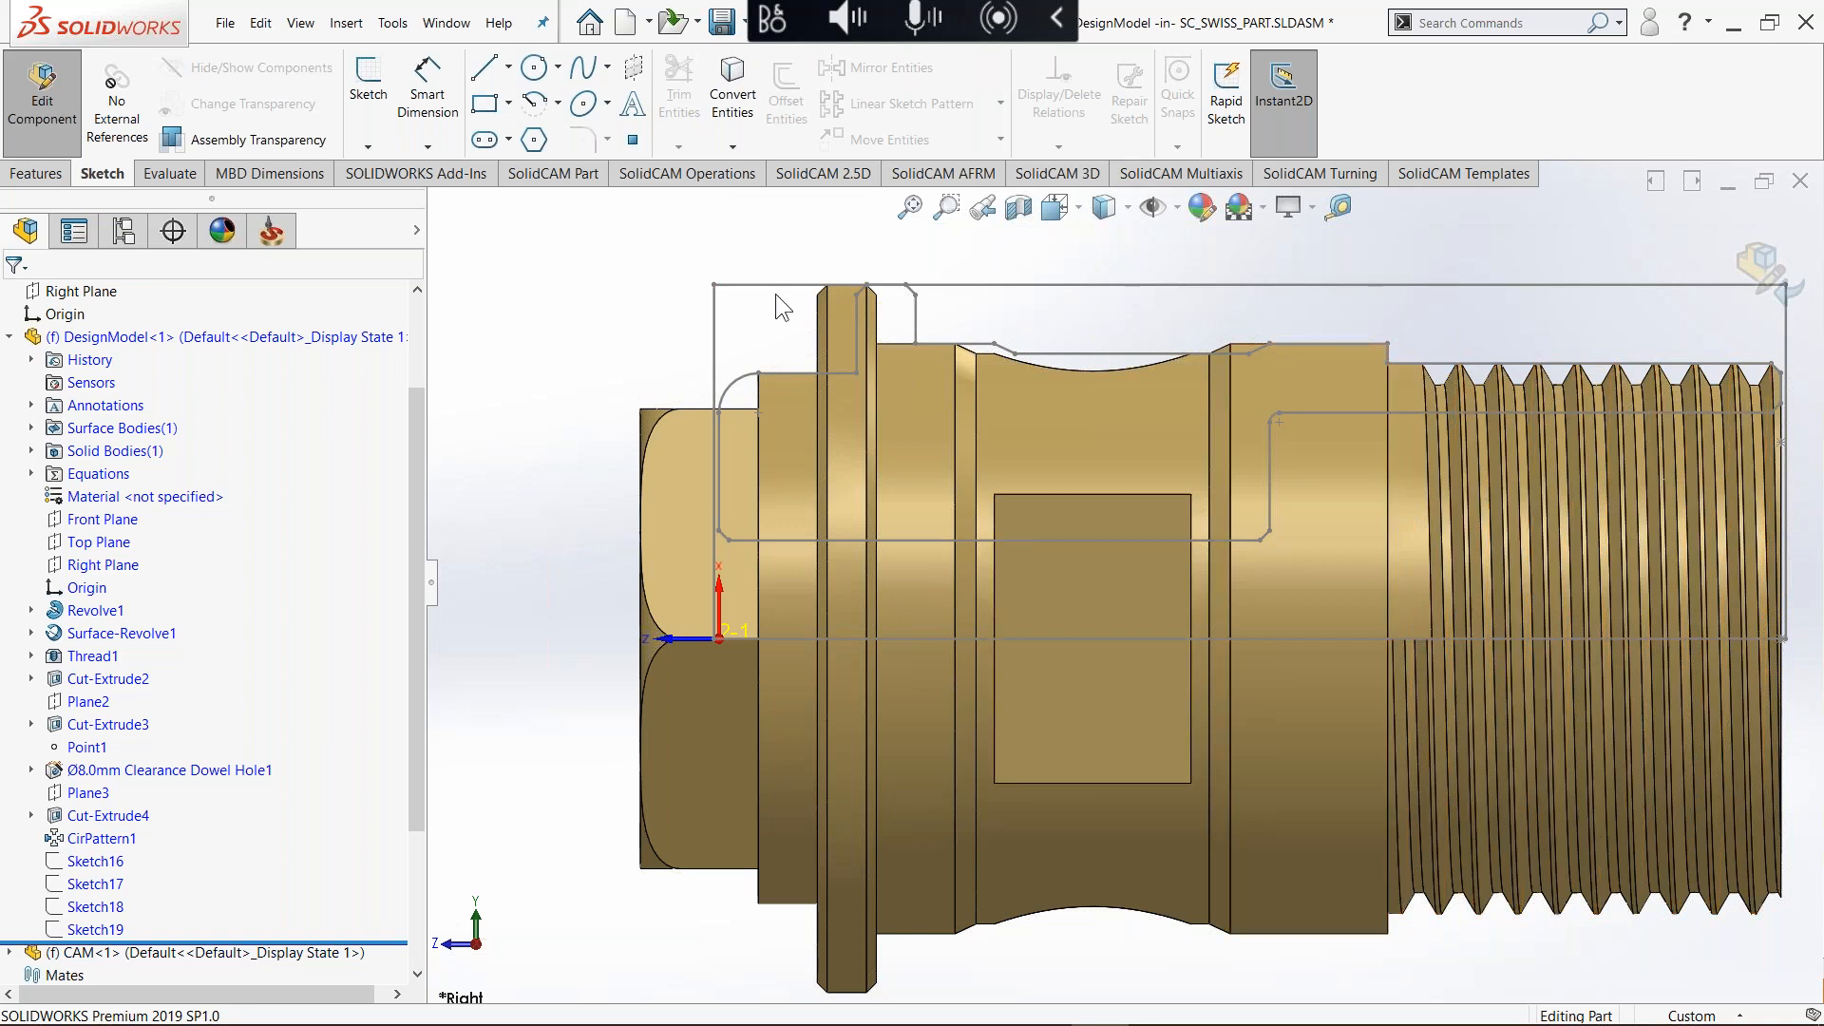
middle_click_drag(1320, 473, 1236, 629)
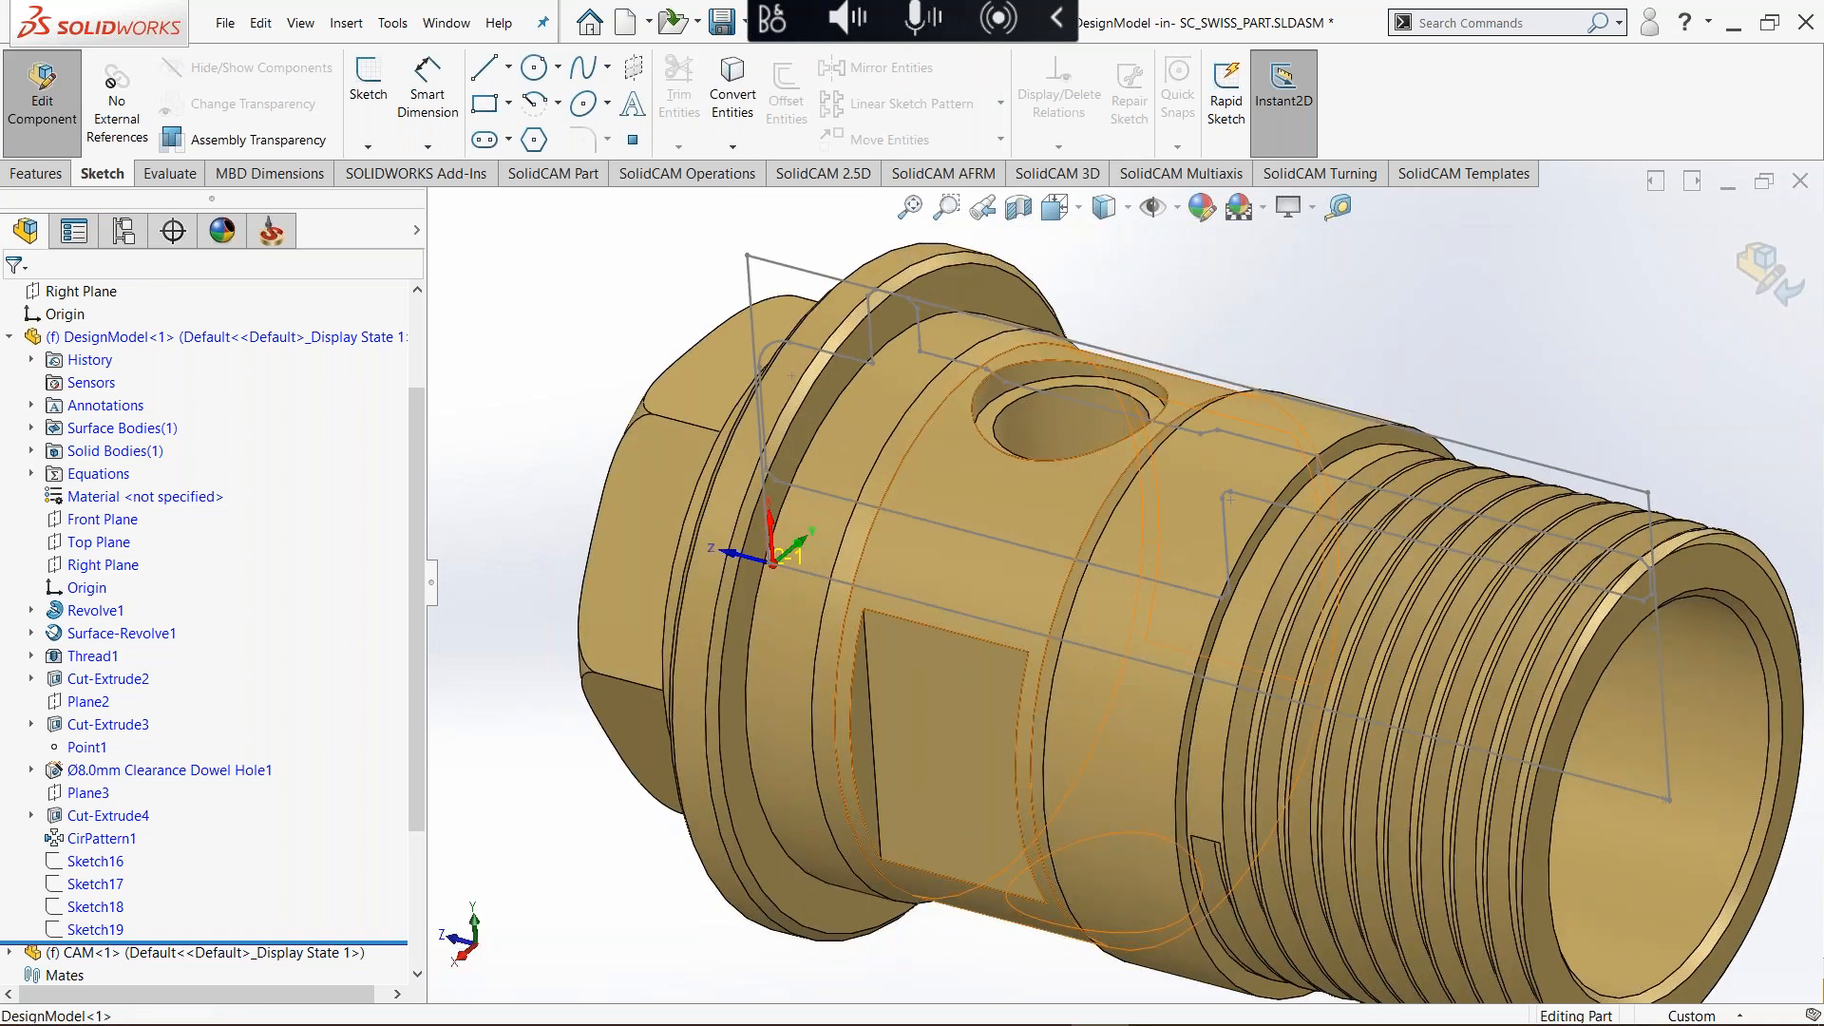
scroll(1149, 386, "down", 2)
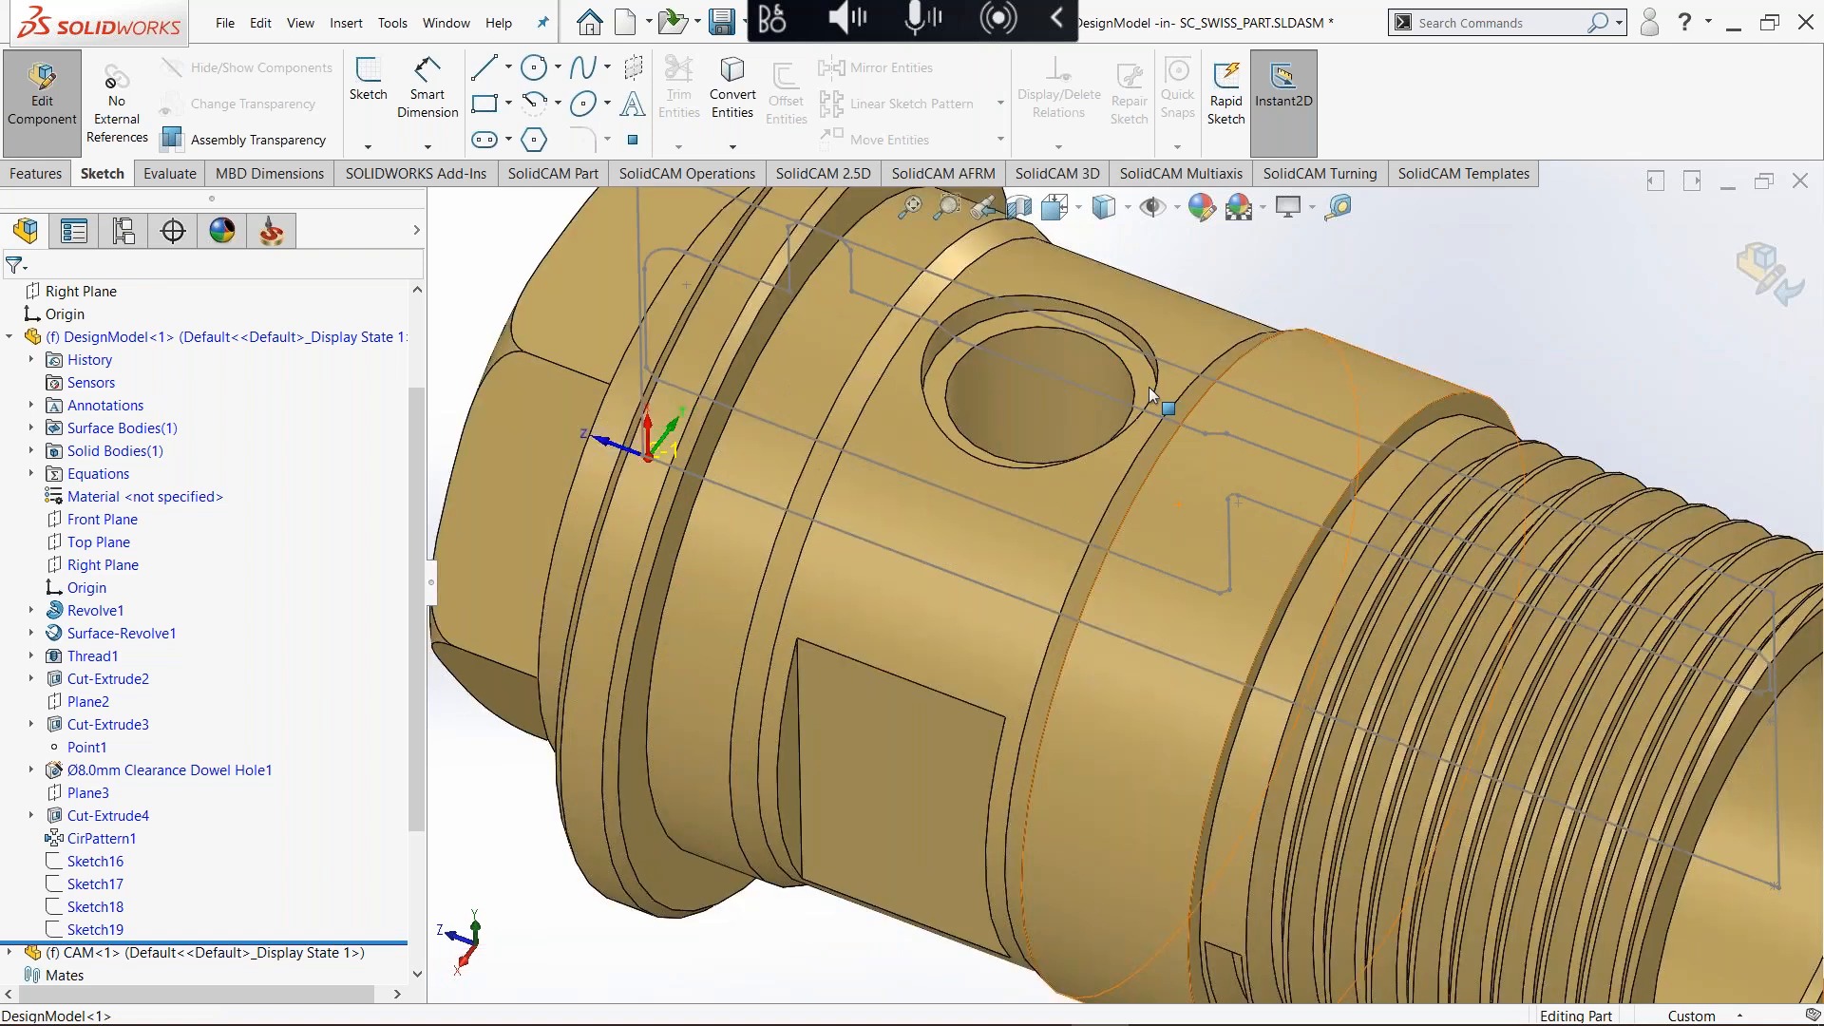
left_click(1148, 386)
middle_click_drag(1146, 380, 1111, 375)
left_click(1252, 587)
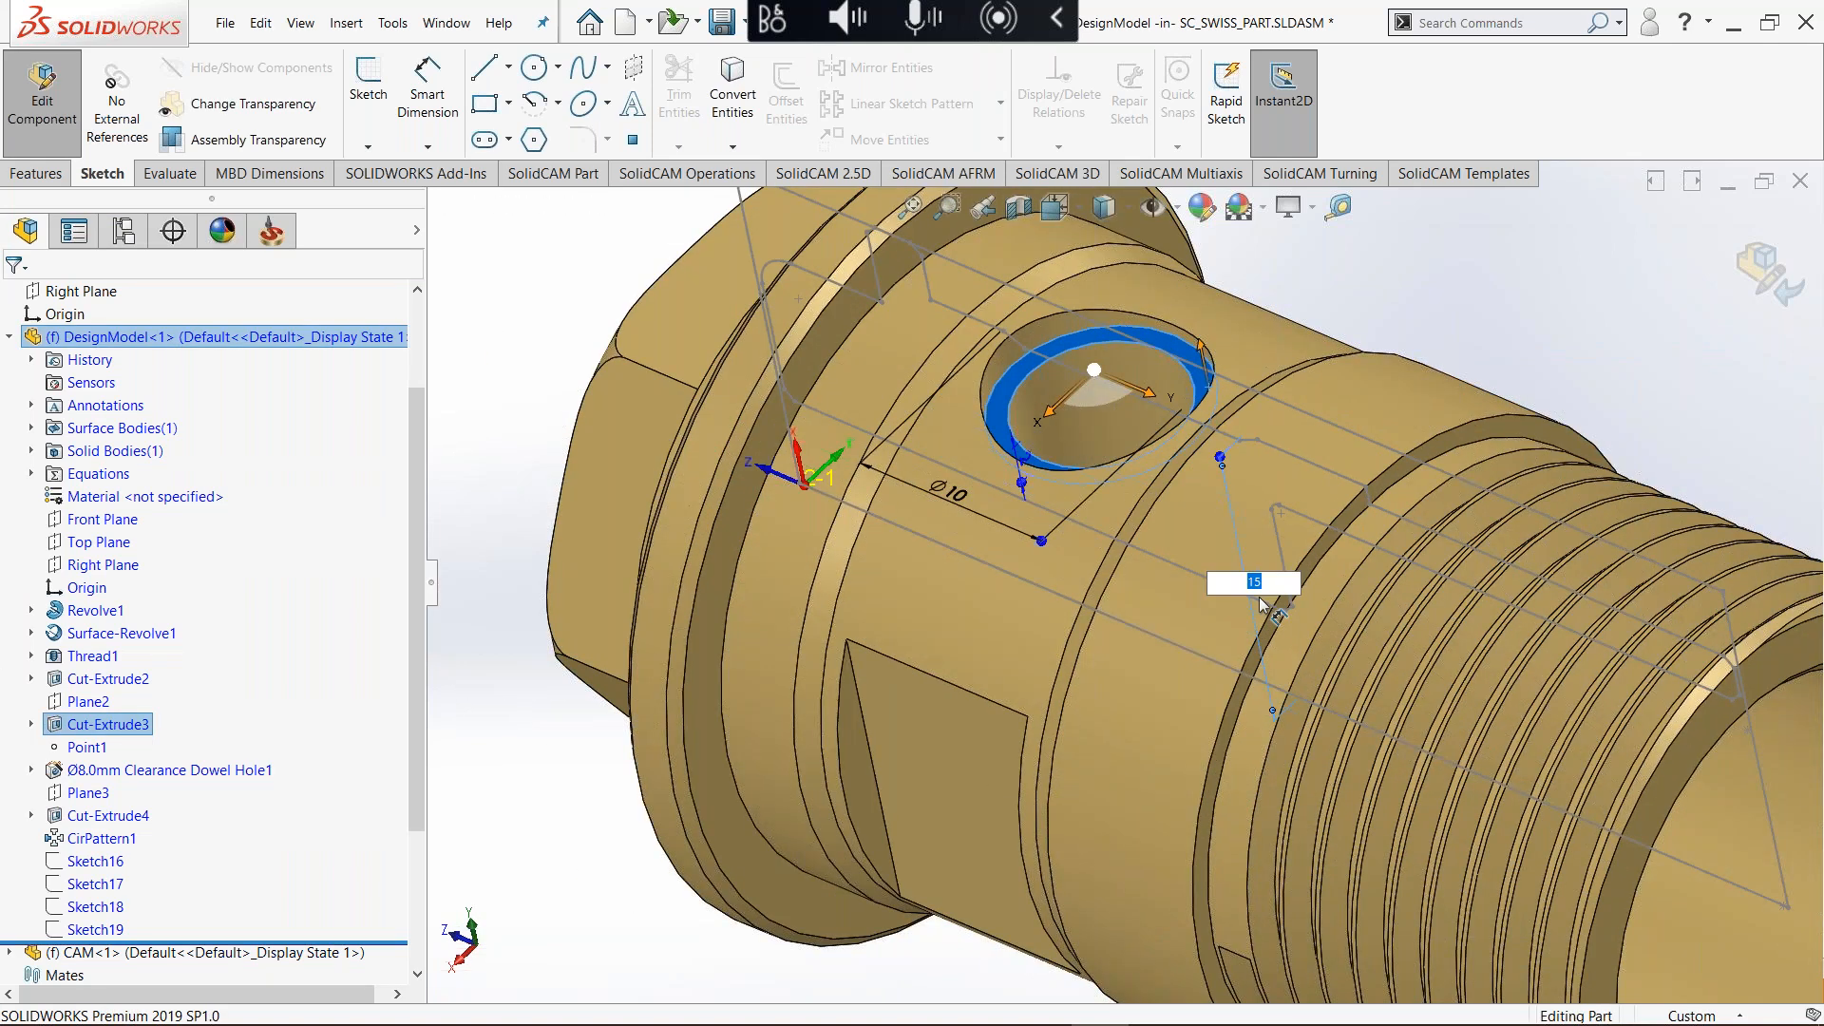
type("12")
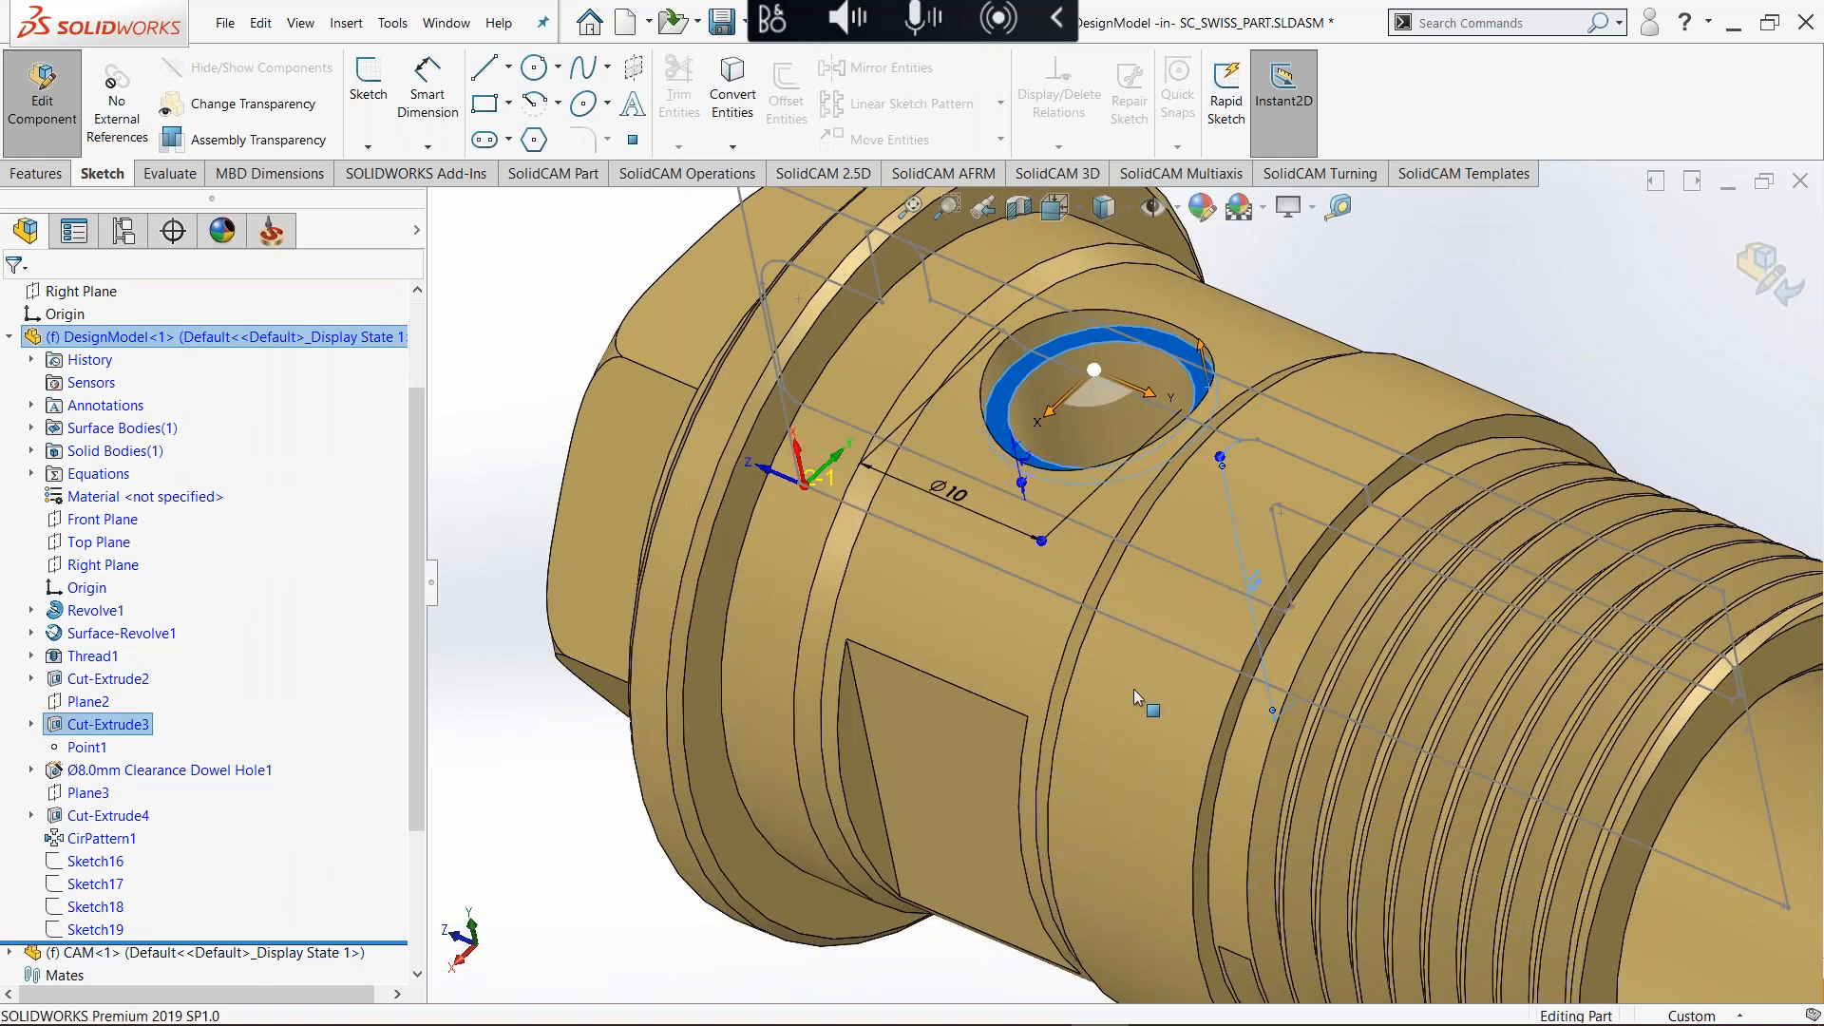
key("Return")
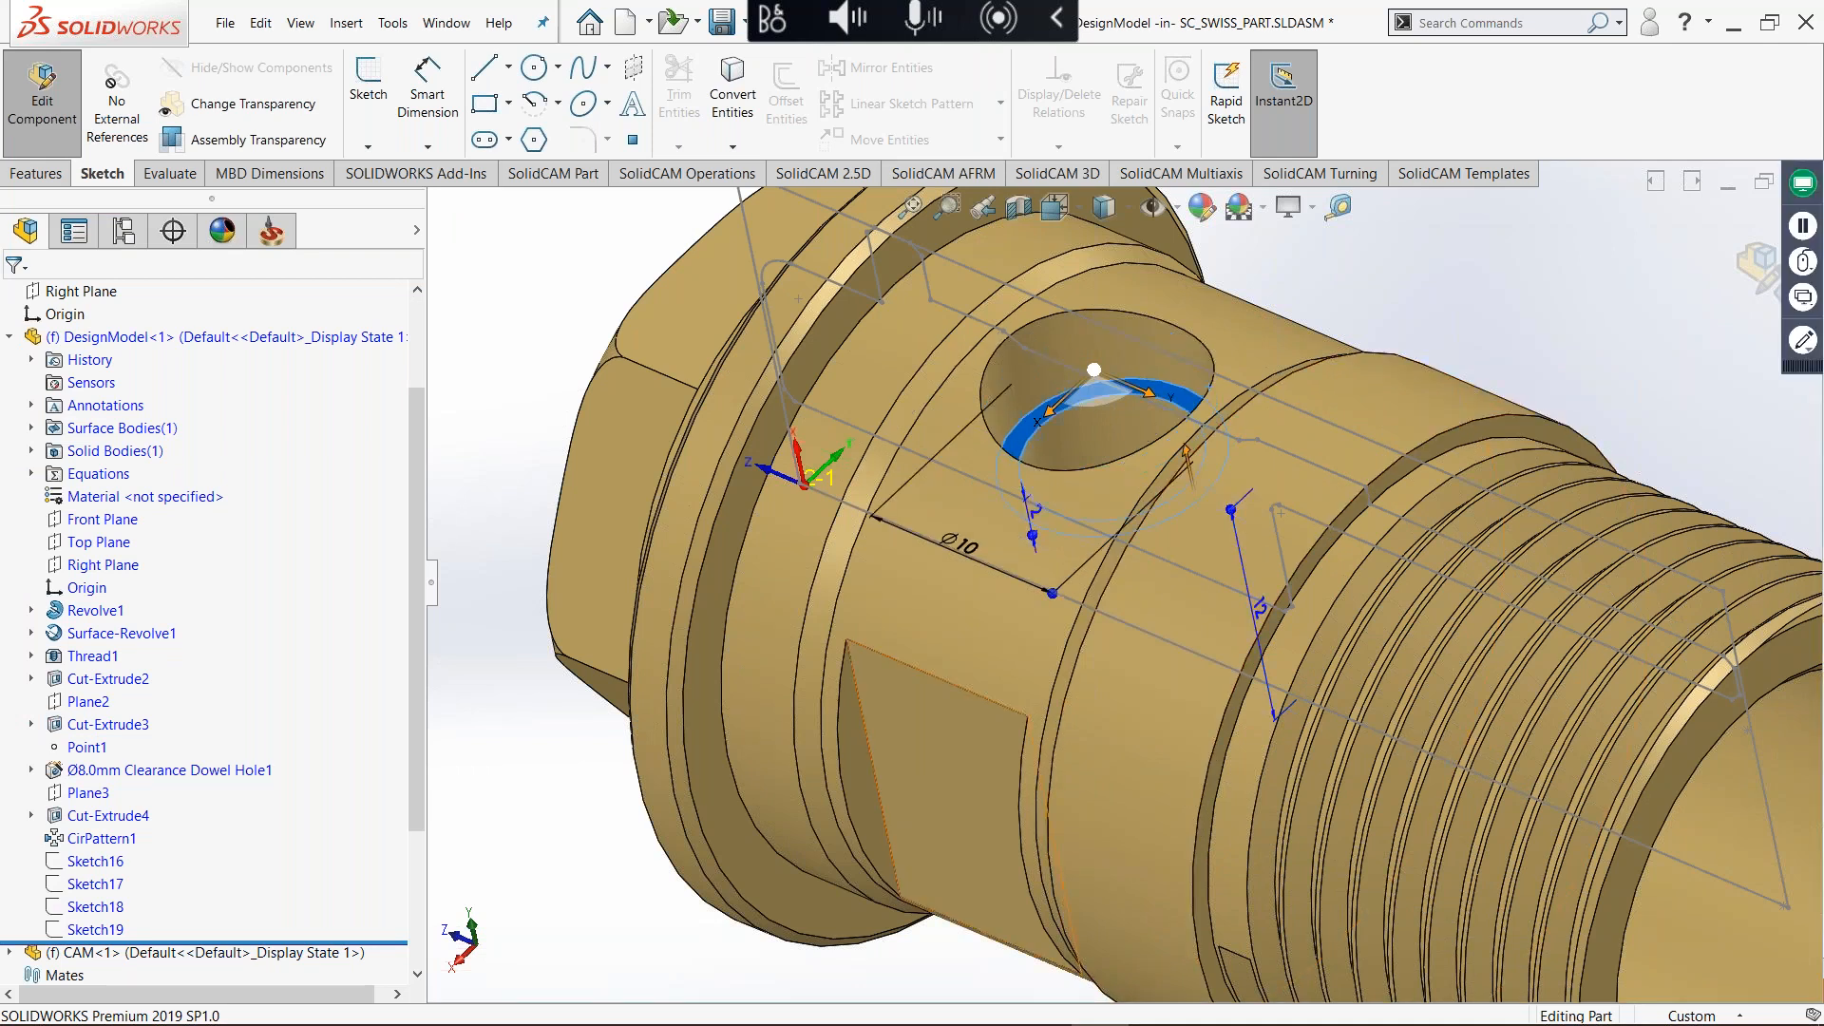
Step: Set the feature dimension of the milled flat, Cut-Extrude4, to 10 mm and inspect the modified part
left_click(964, 807)
left_click(1229, 789)
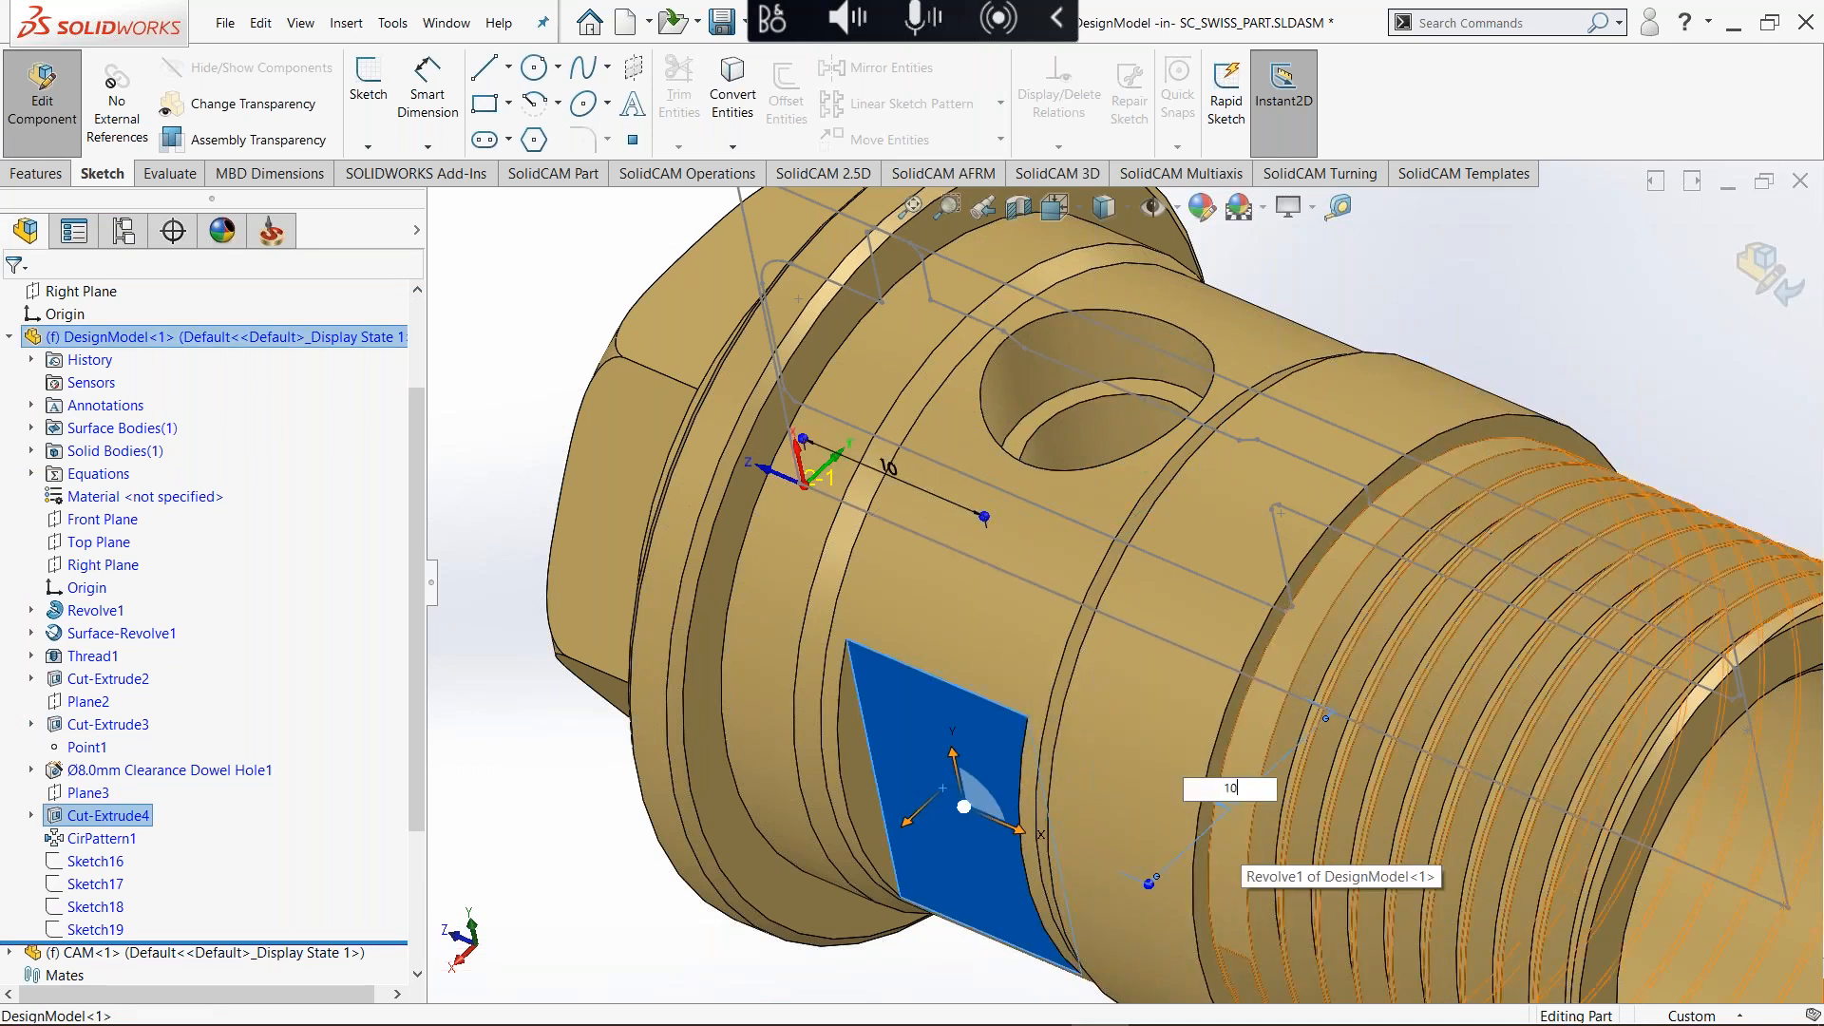
key("Return")
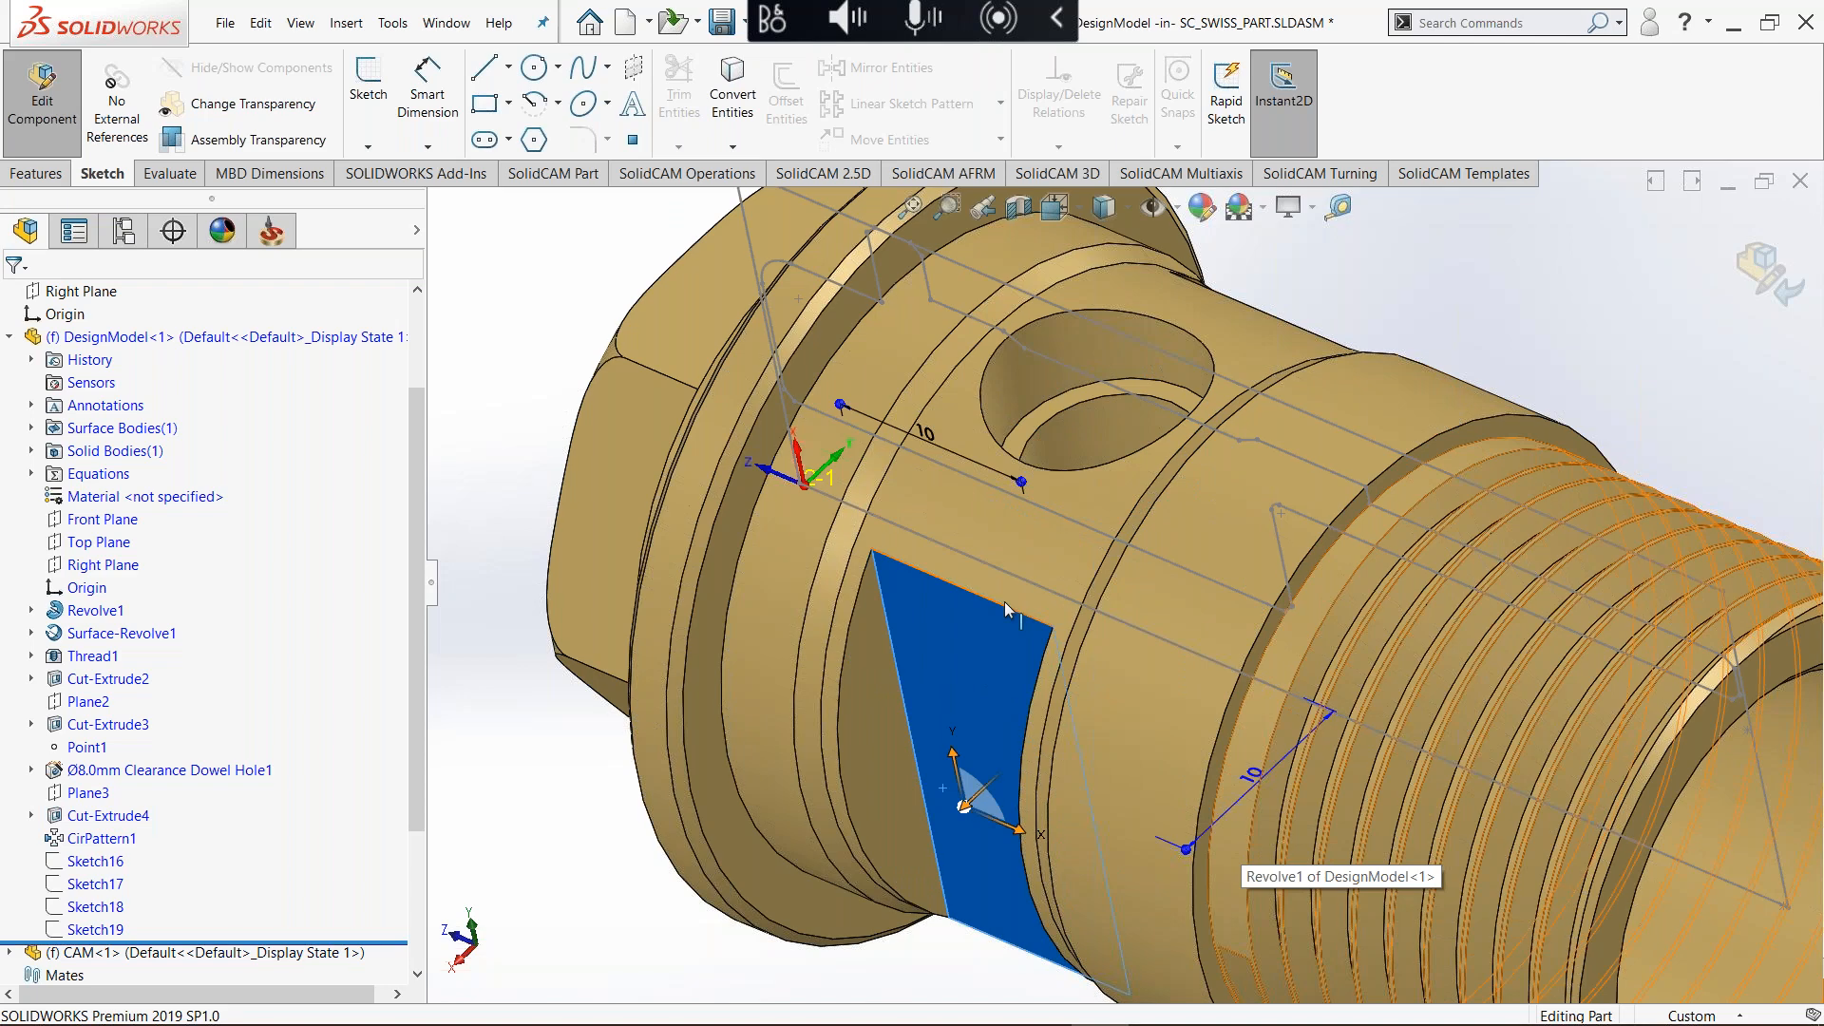
middle_click_drag(1005, 609, 1064, 608)
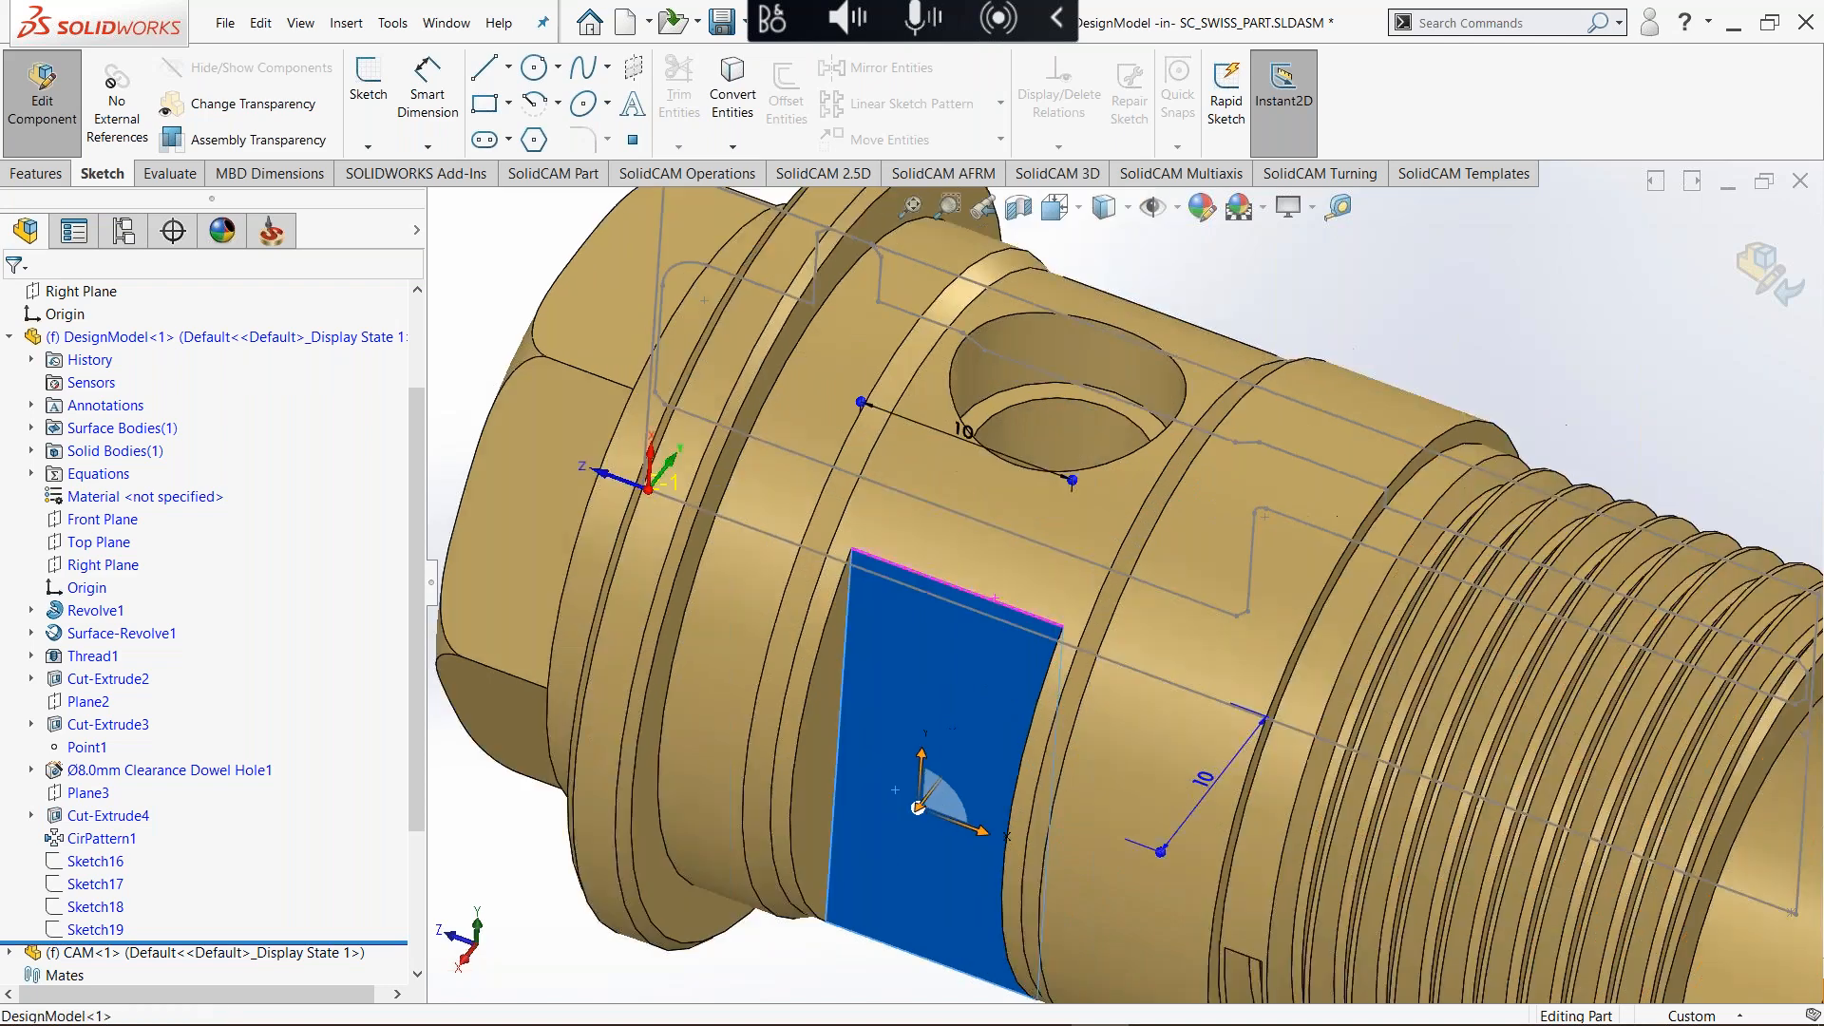
scroll(1102, 665, "up", 1)
middle_click_drag(1154, 712, 1256, 653)
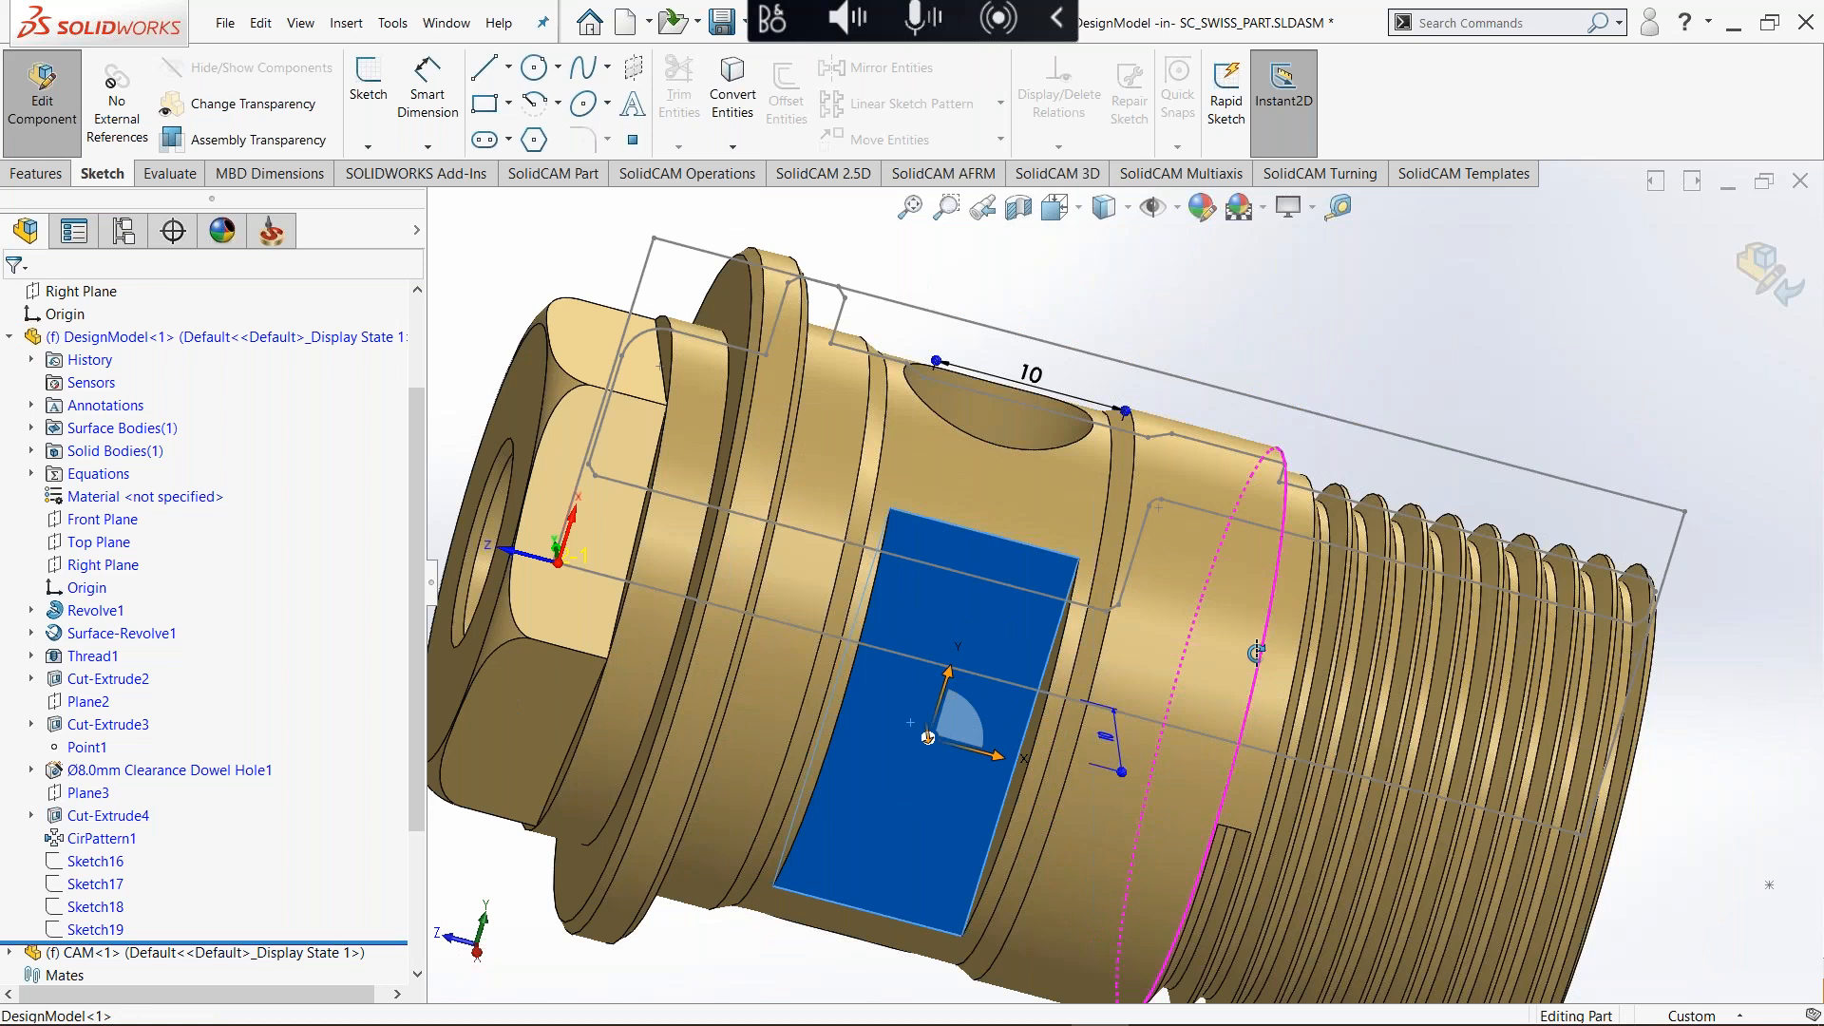
Step: Clear the flat's selection, save the modified design model and return from part editing to the assembly
middle_click_drag(1256, 653, 1187, 655)
key("Escape")
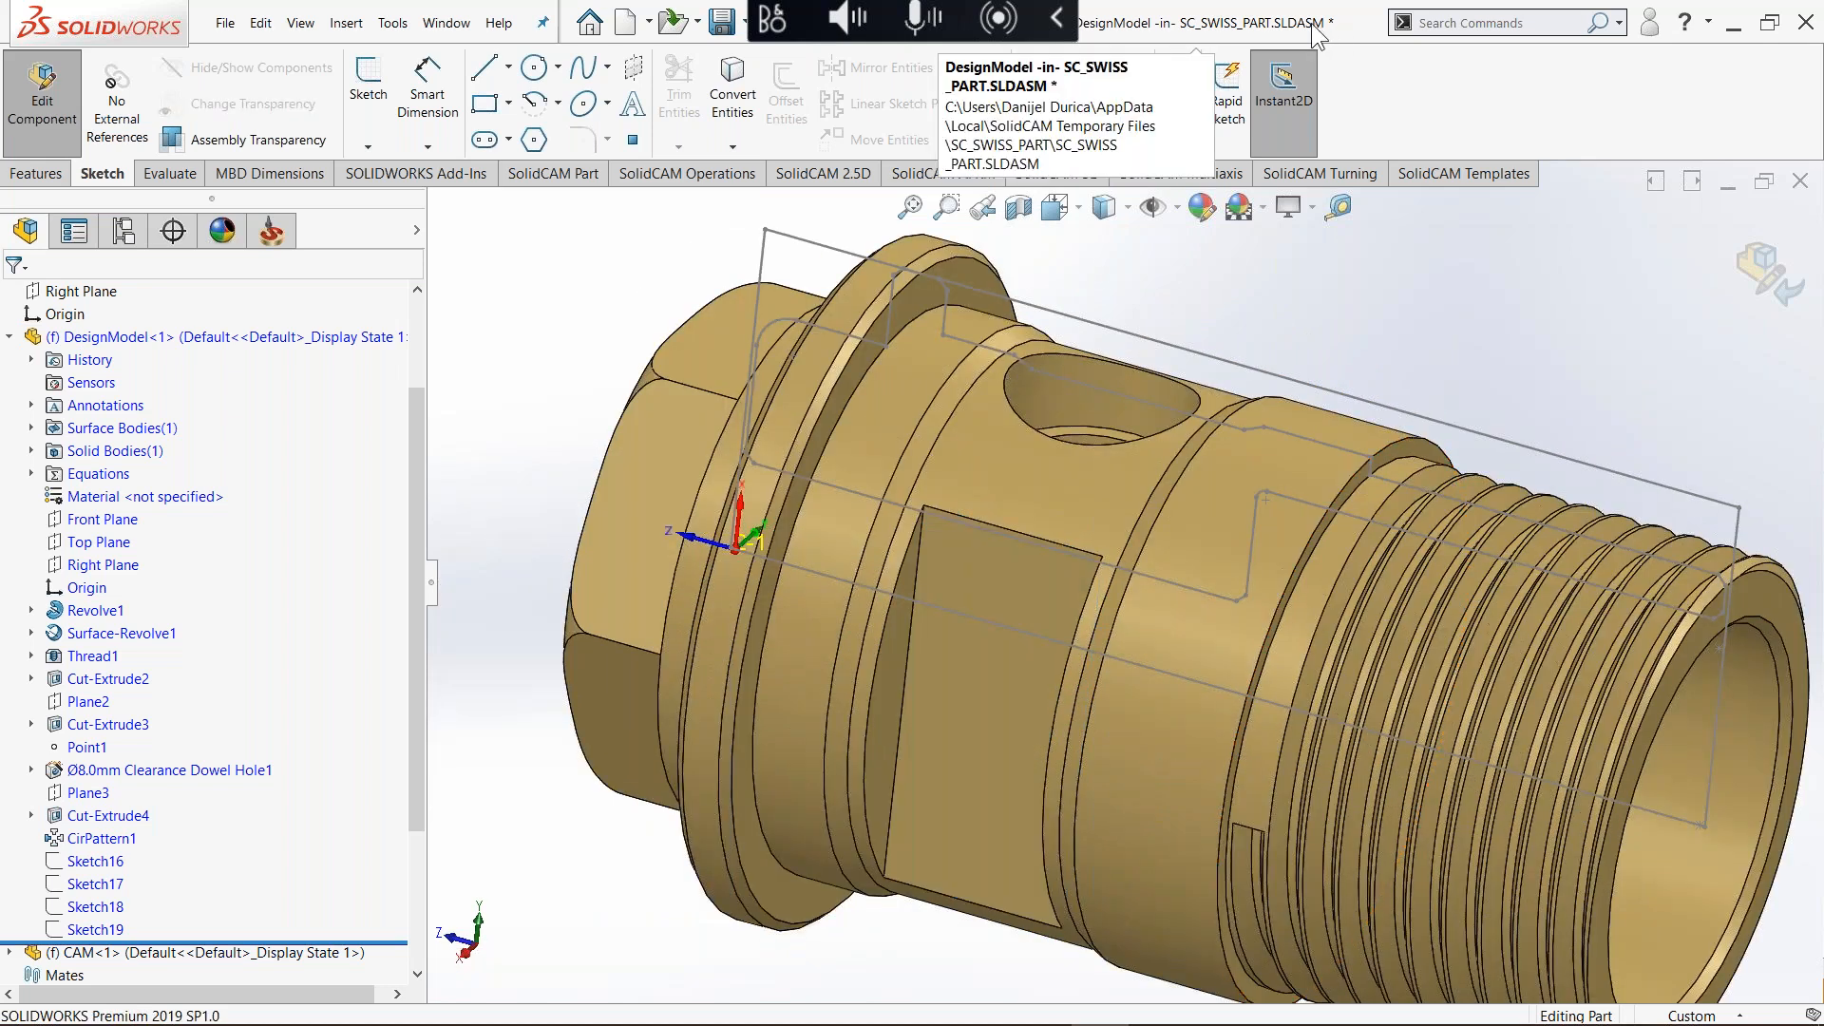
key("ctrl+s")
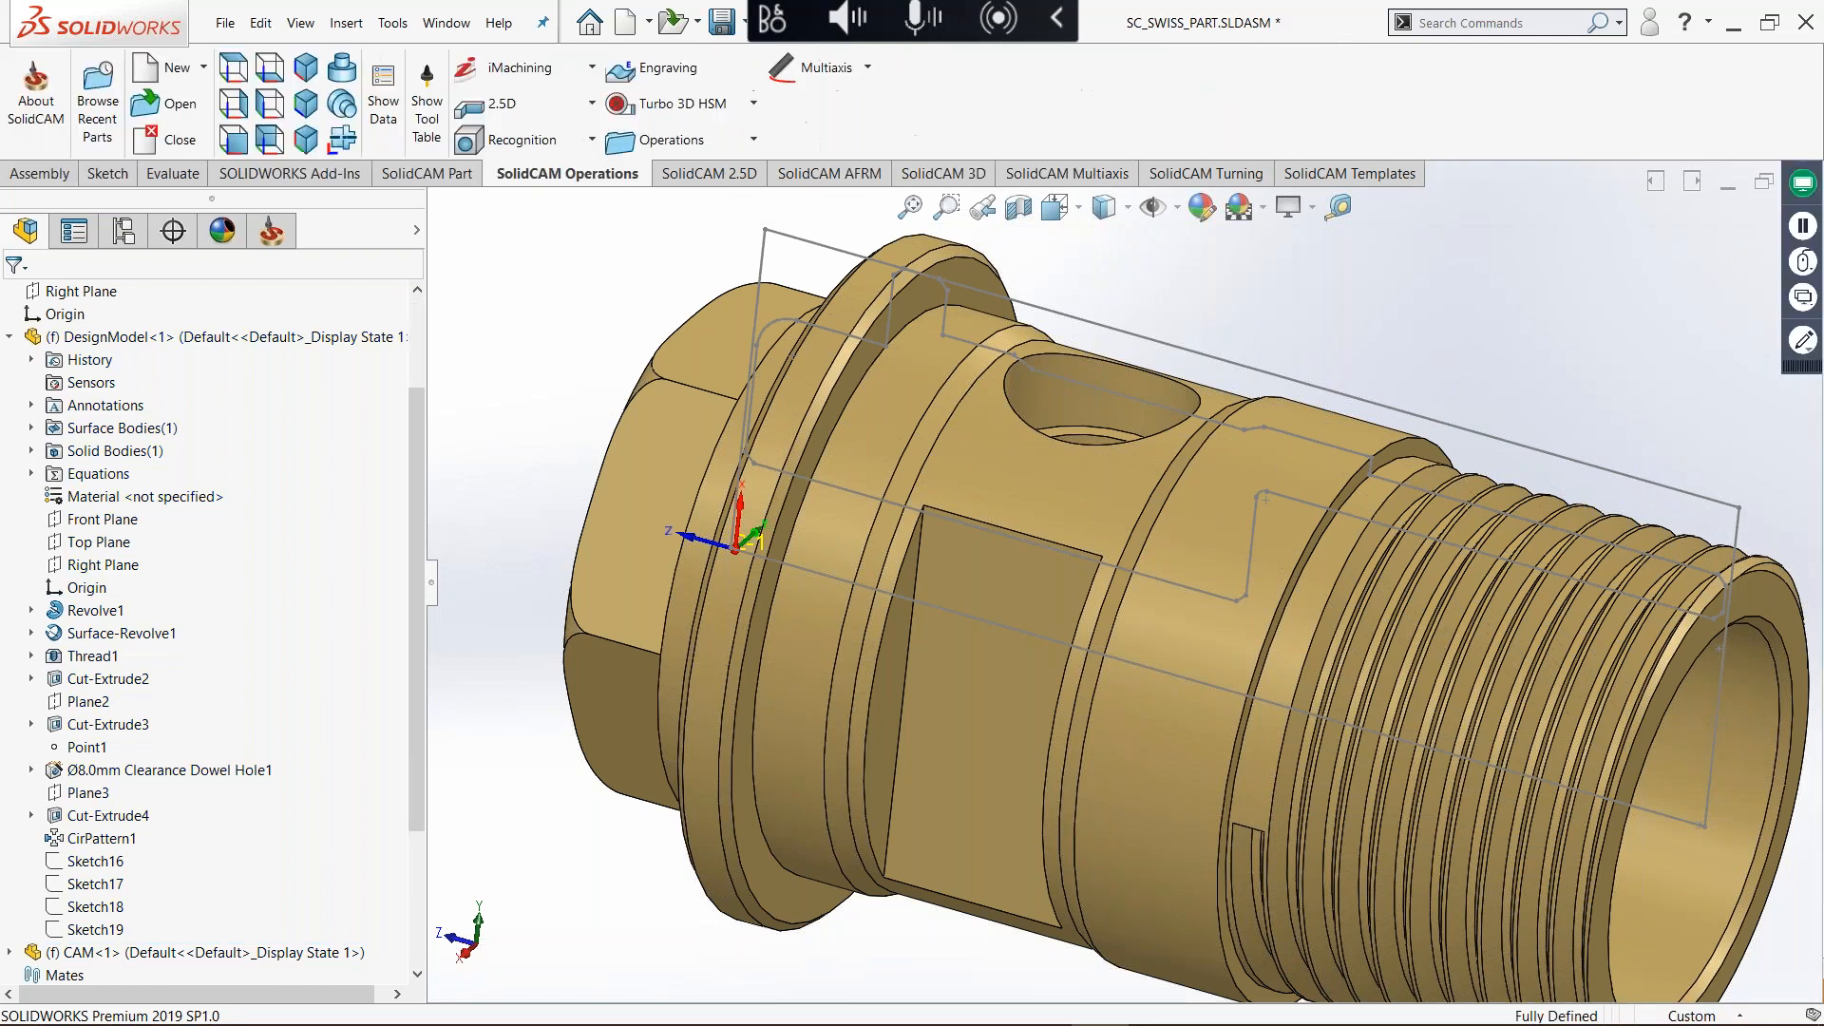
middle_click_drag(1206, 316, 1177, 310)
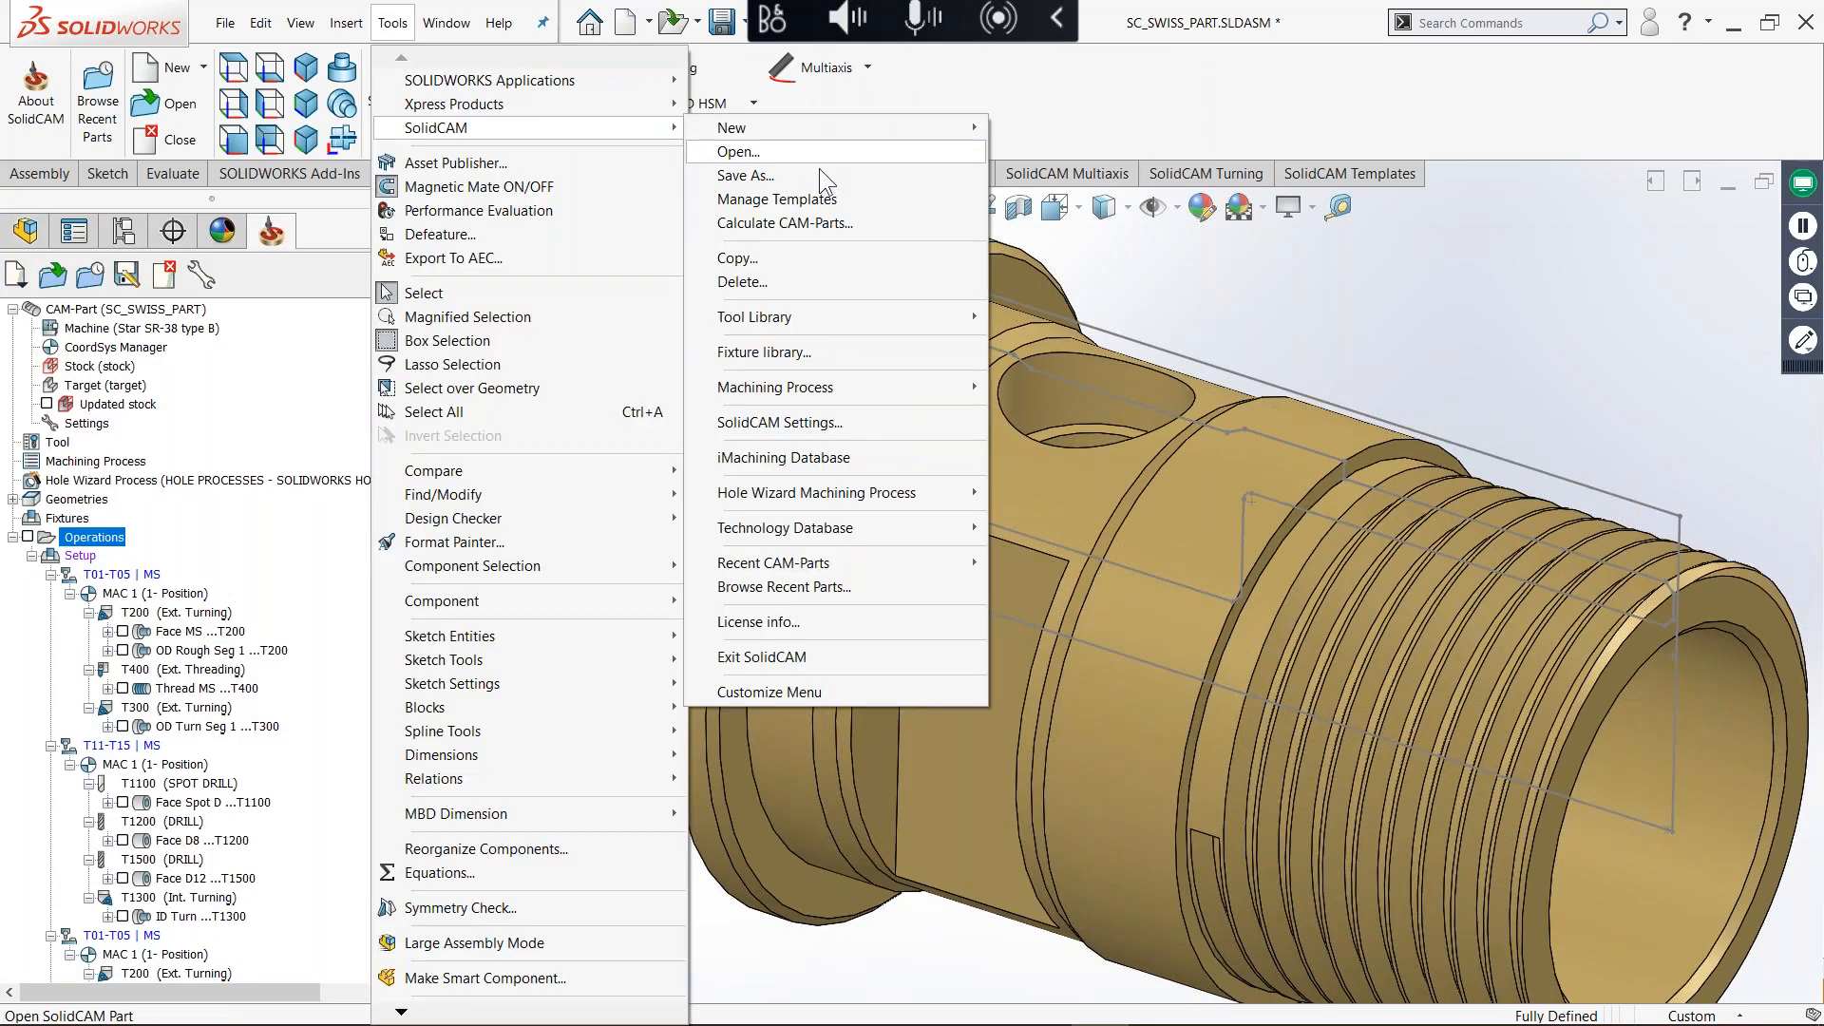
Step: Review the CAM-Part Synchronization options in the SolidCAM settings and leave them without changes
left_click(789, 424)
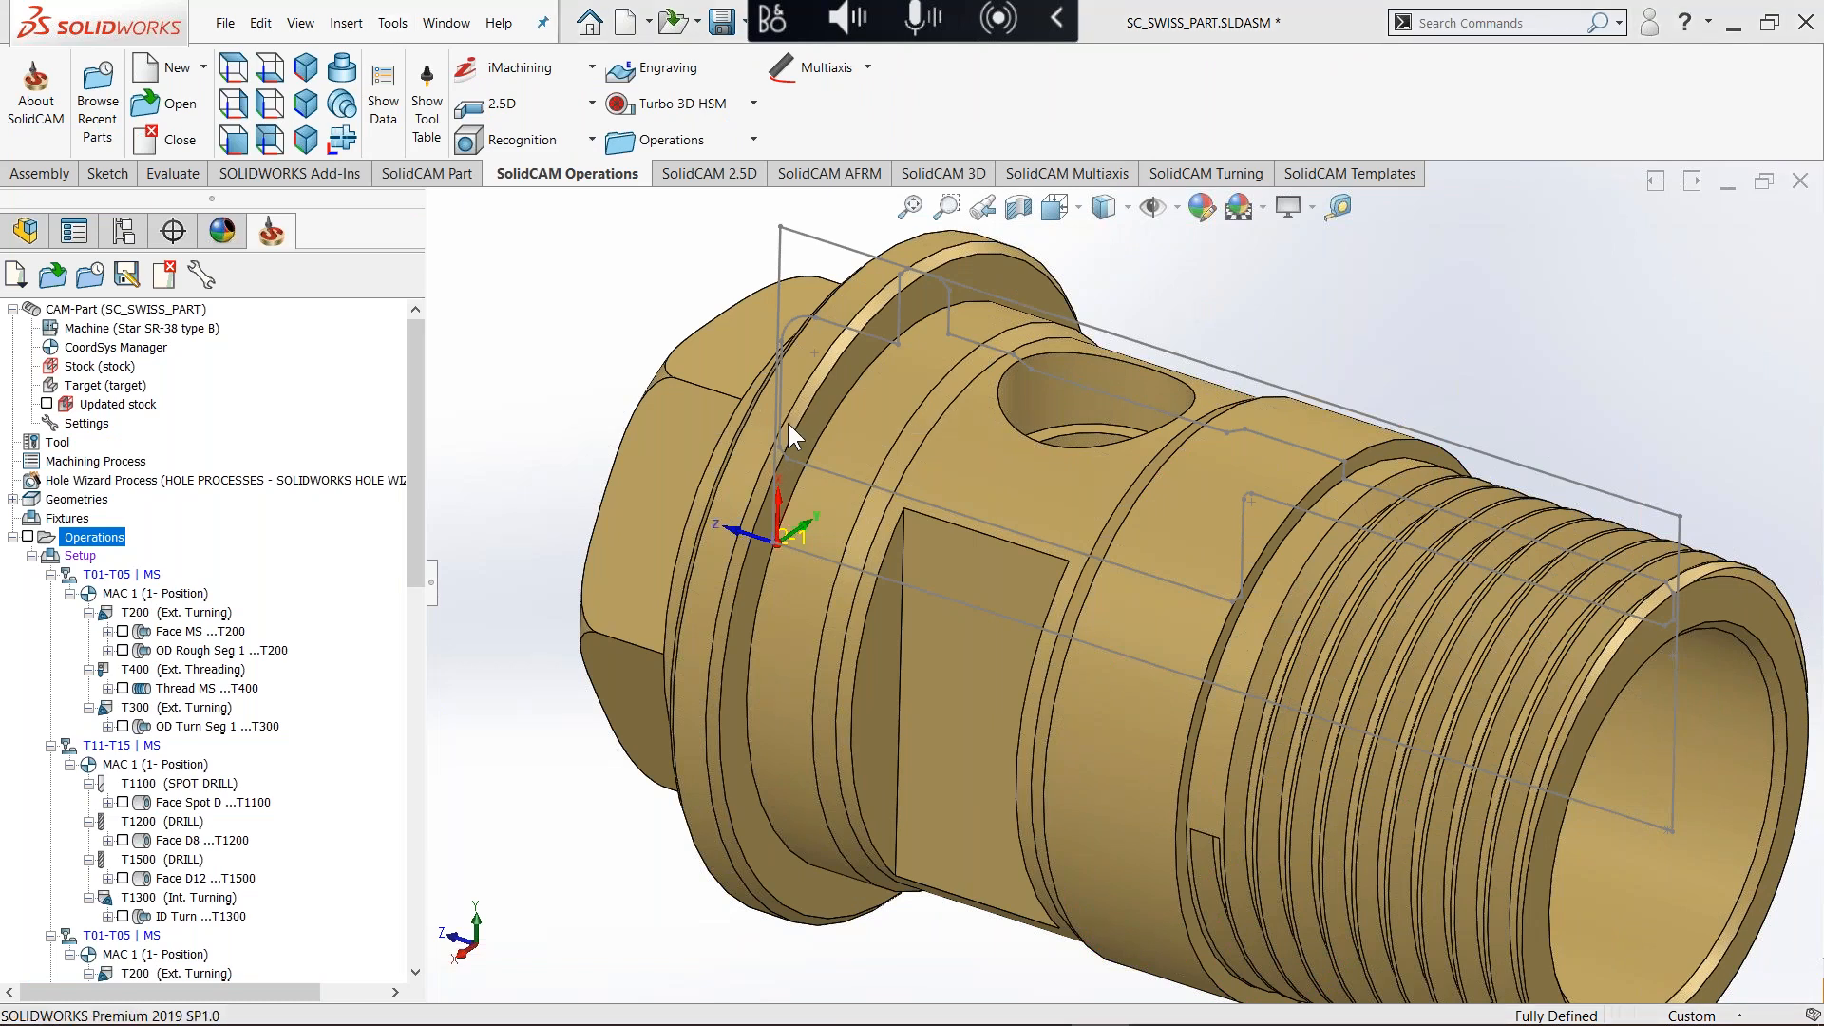
left_click(615, 367)
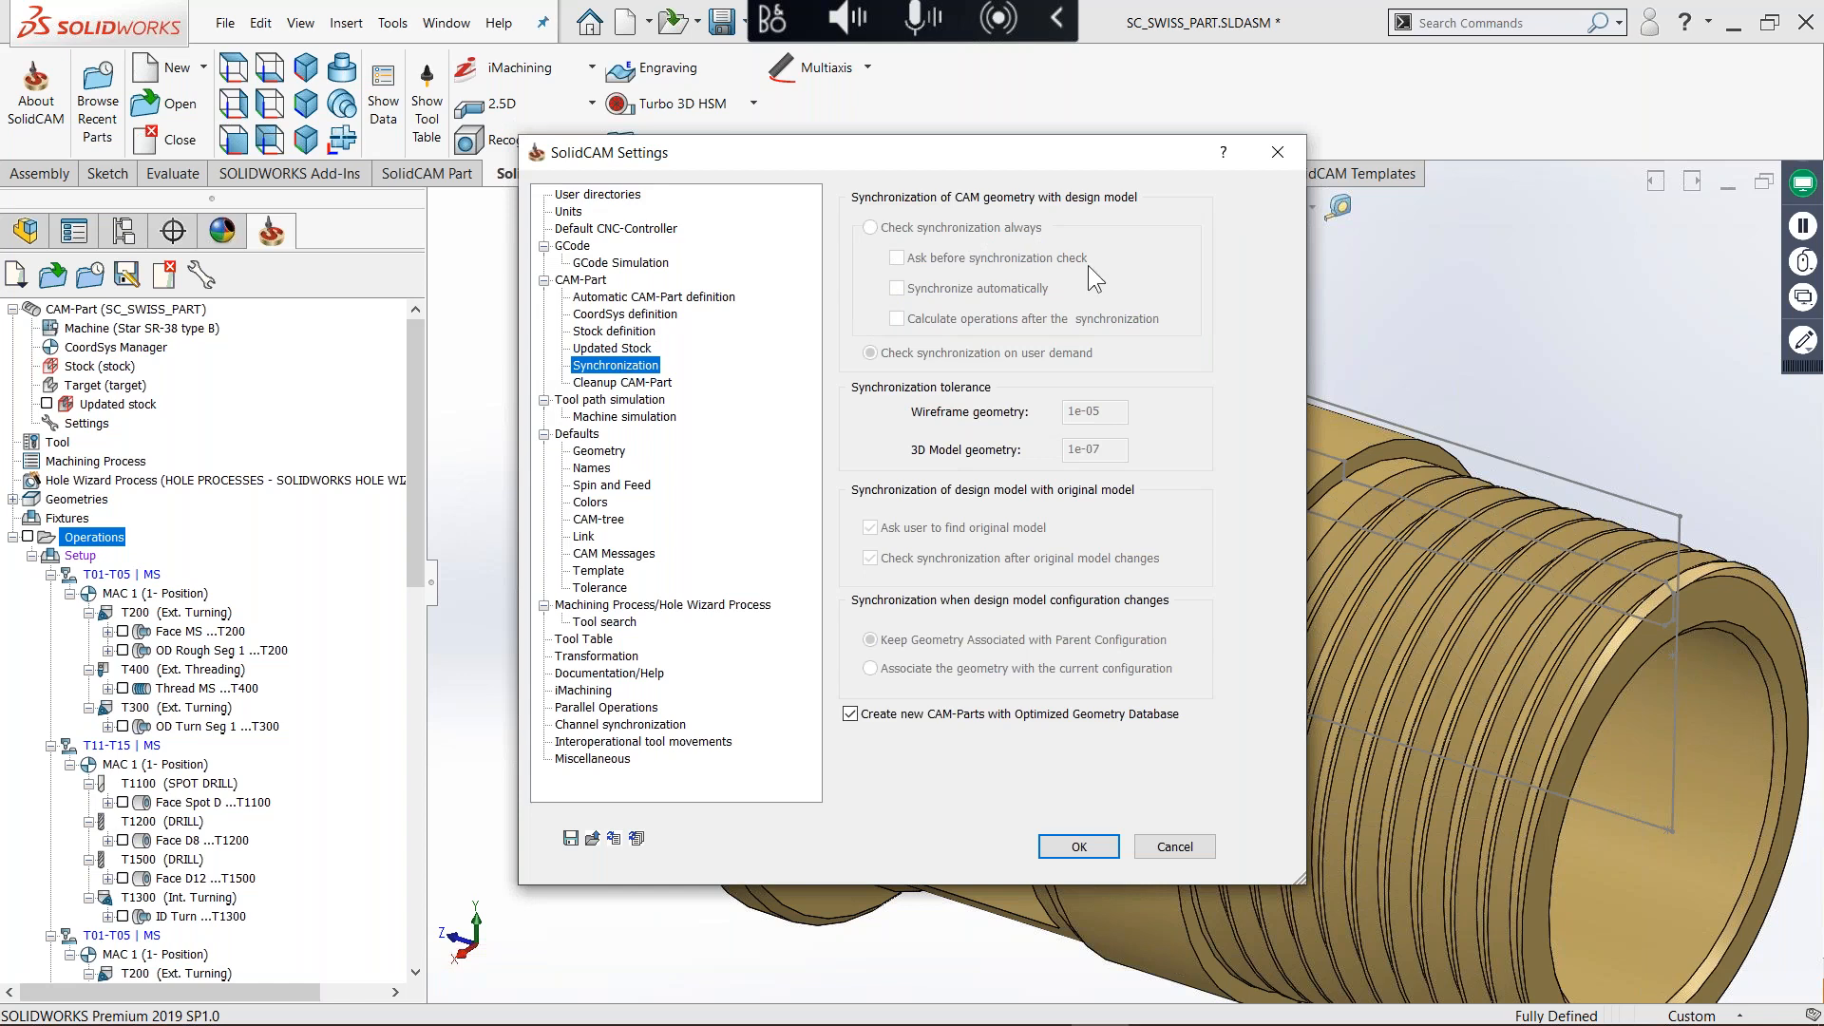
left_click(1155, 844)
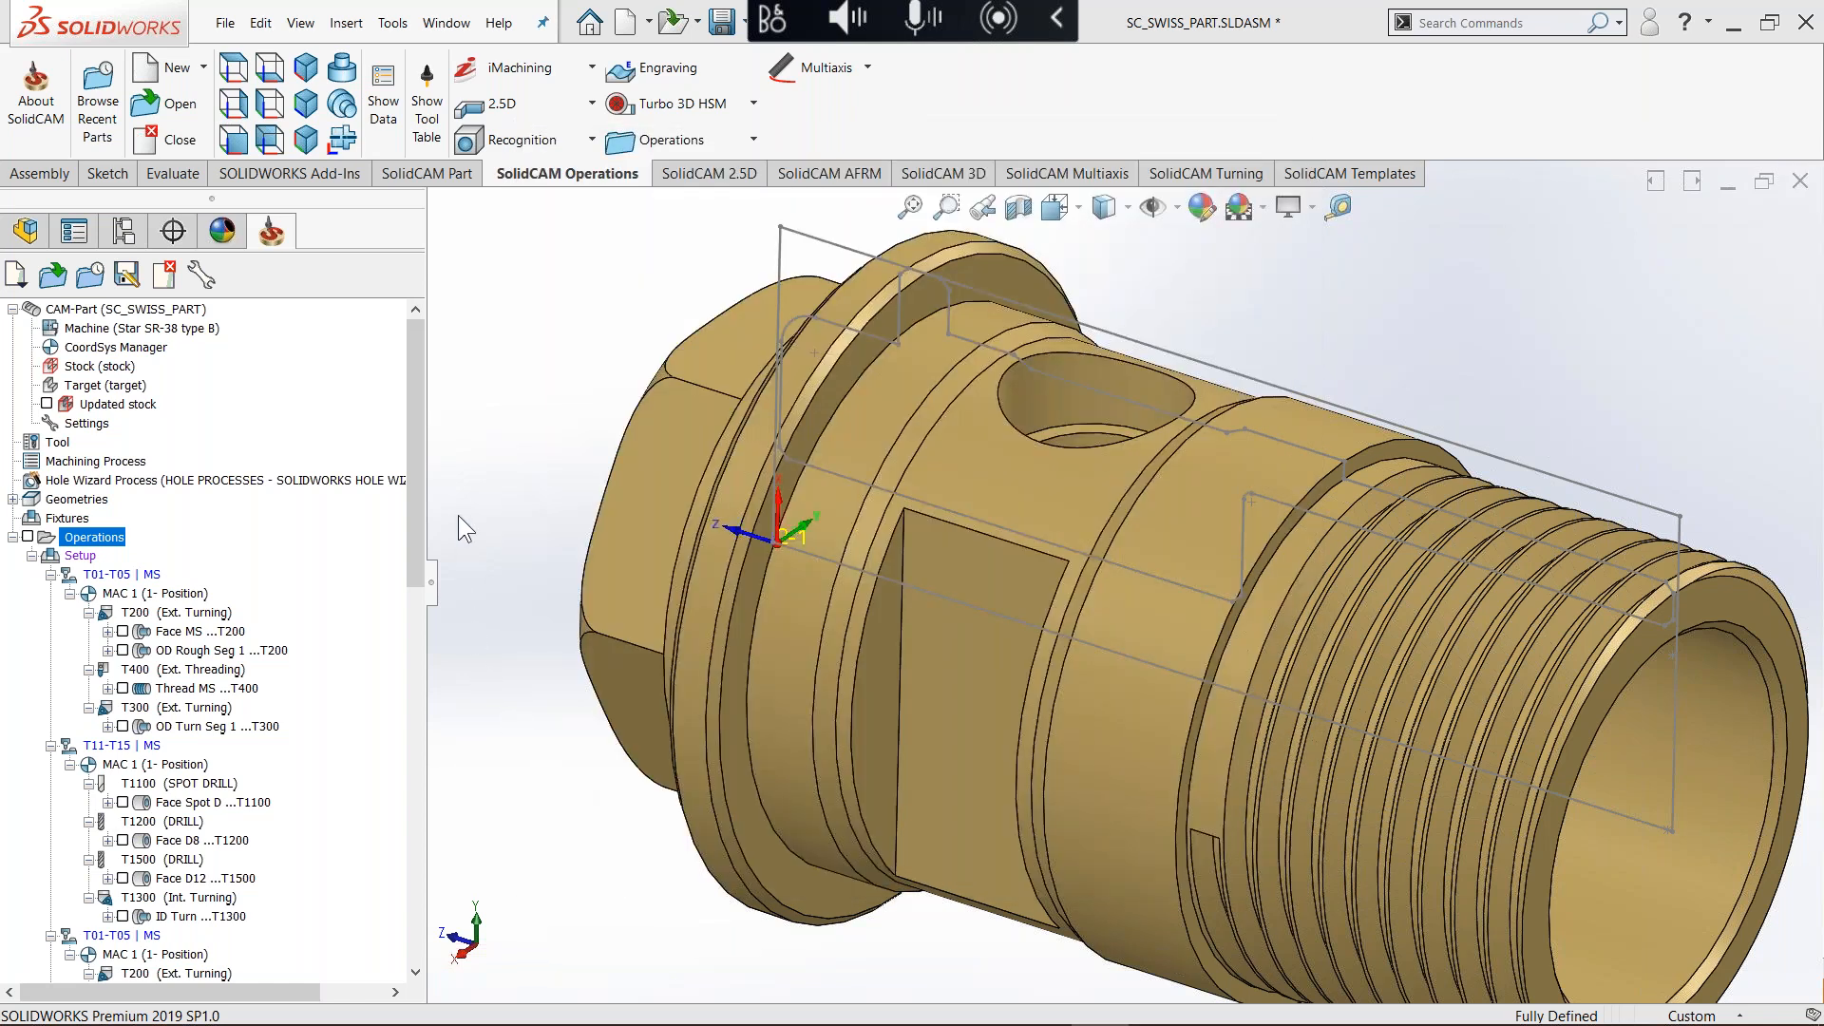
Step: Check the synchronization of the SC_SWISS_PART CAM-Part with the modified design model and review its operations
left_click(423, 580)
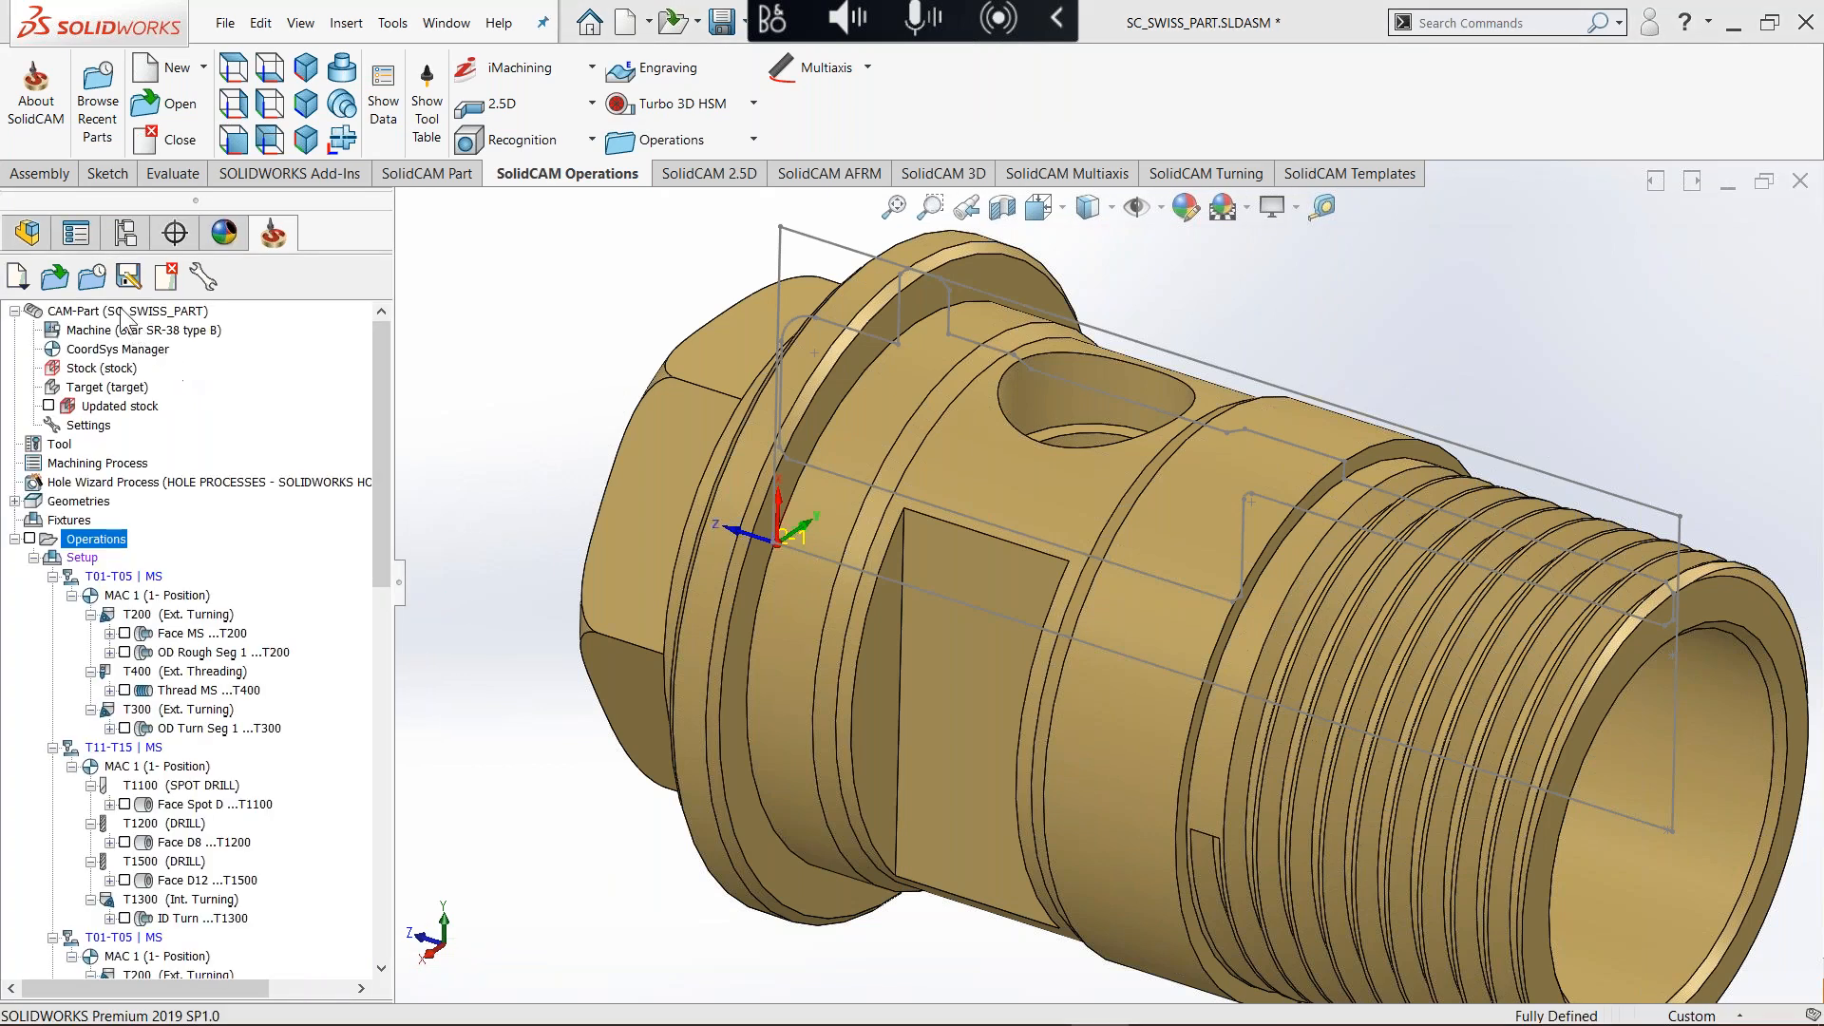
right_click(121, 312)
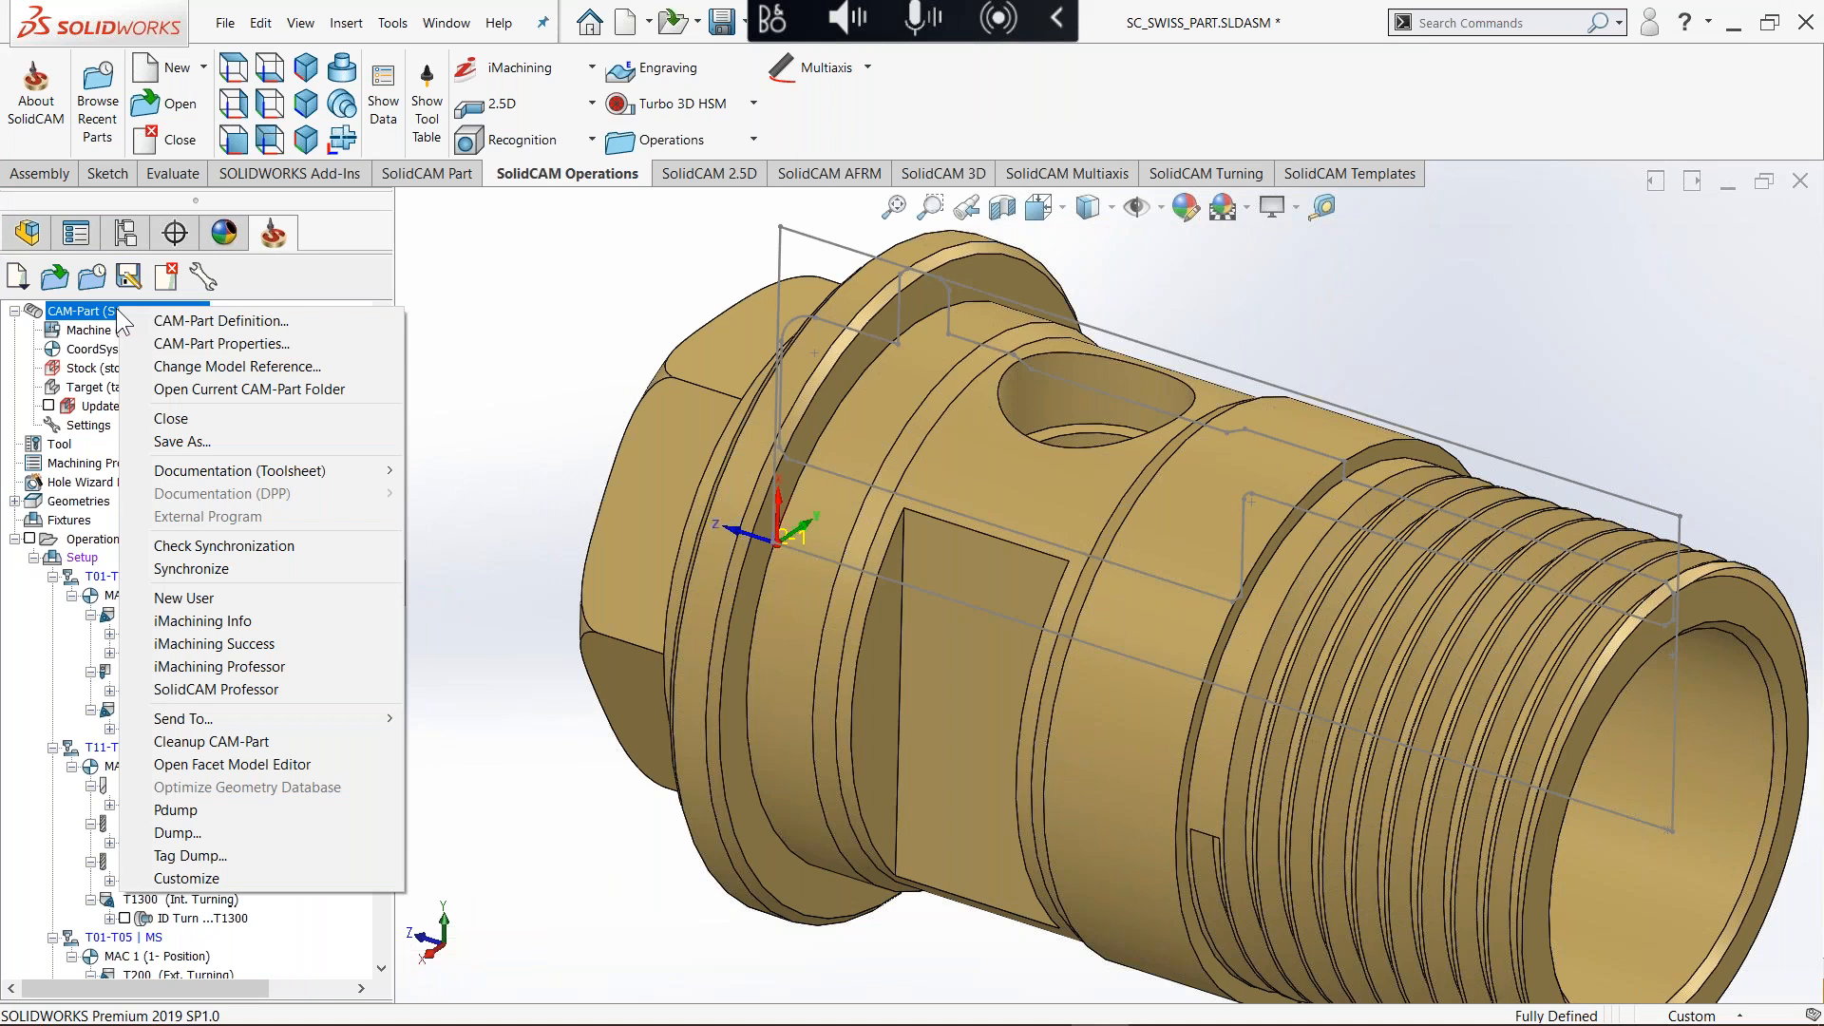
left_click(275, 545)
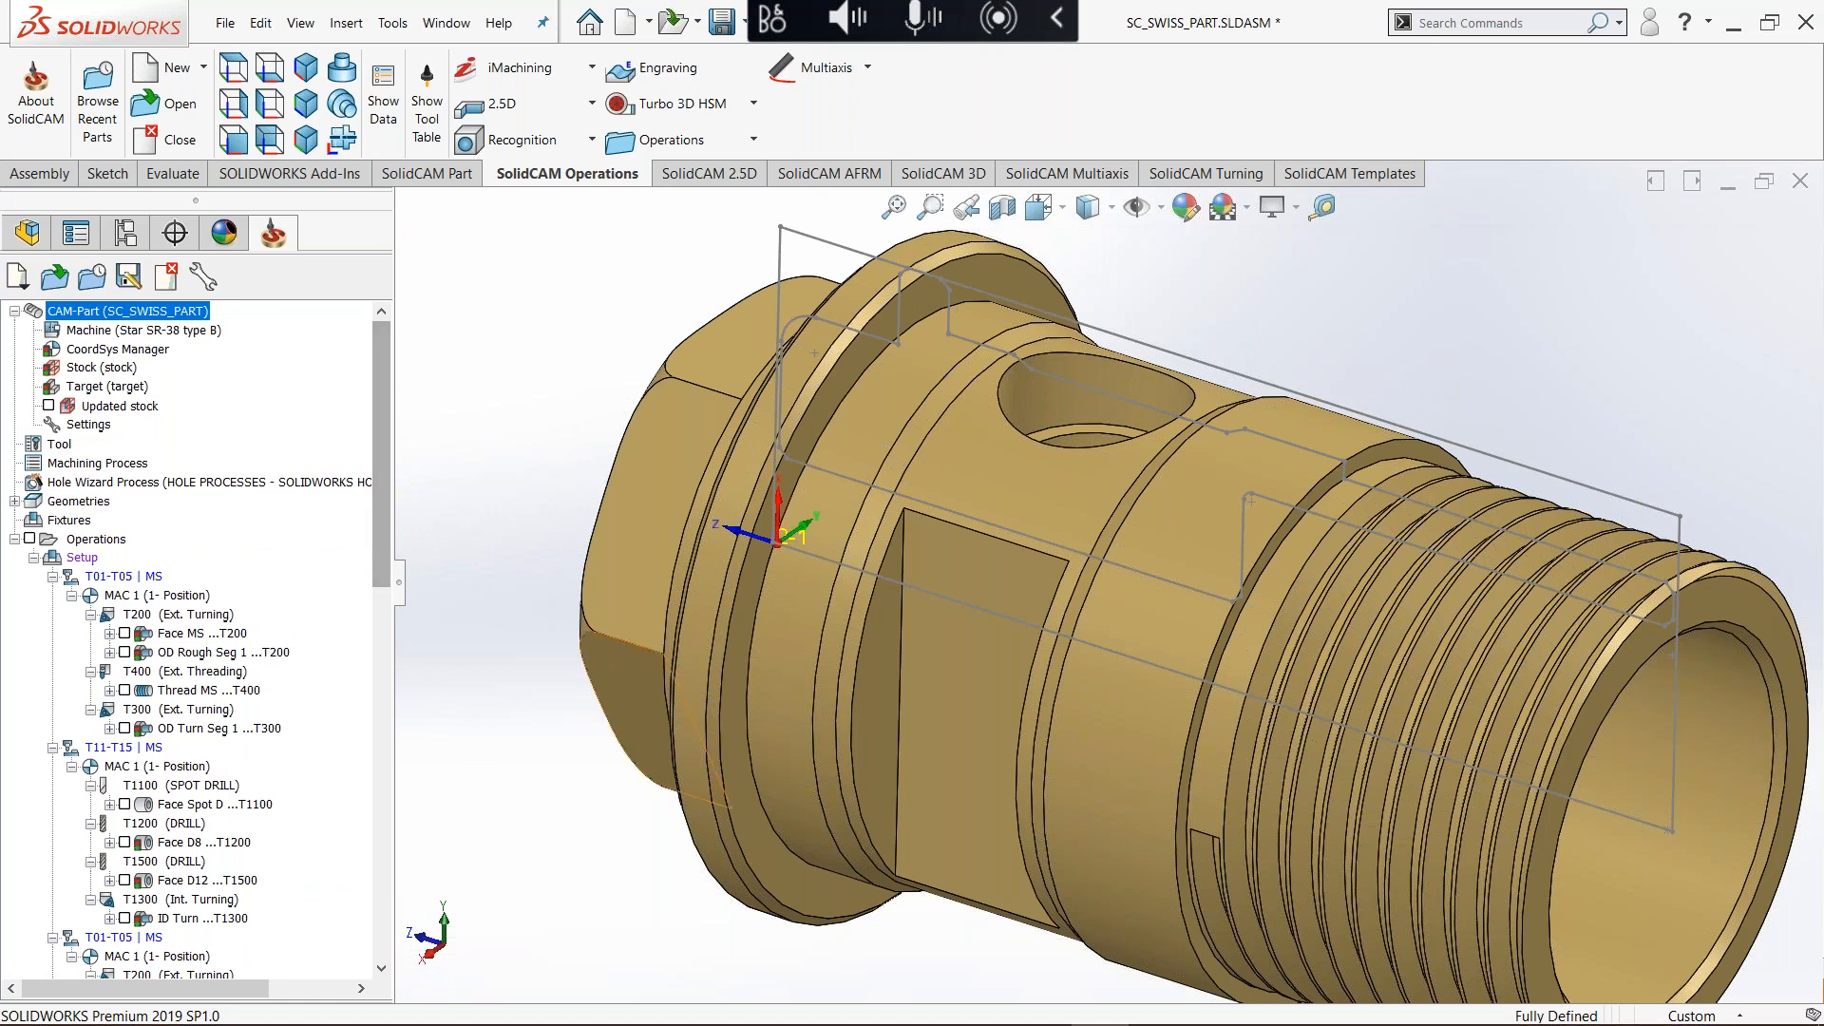
left_click(76, 349)
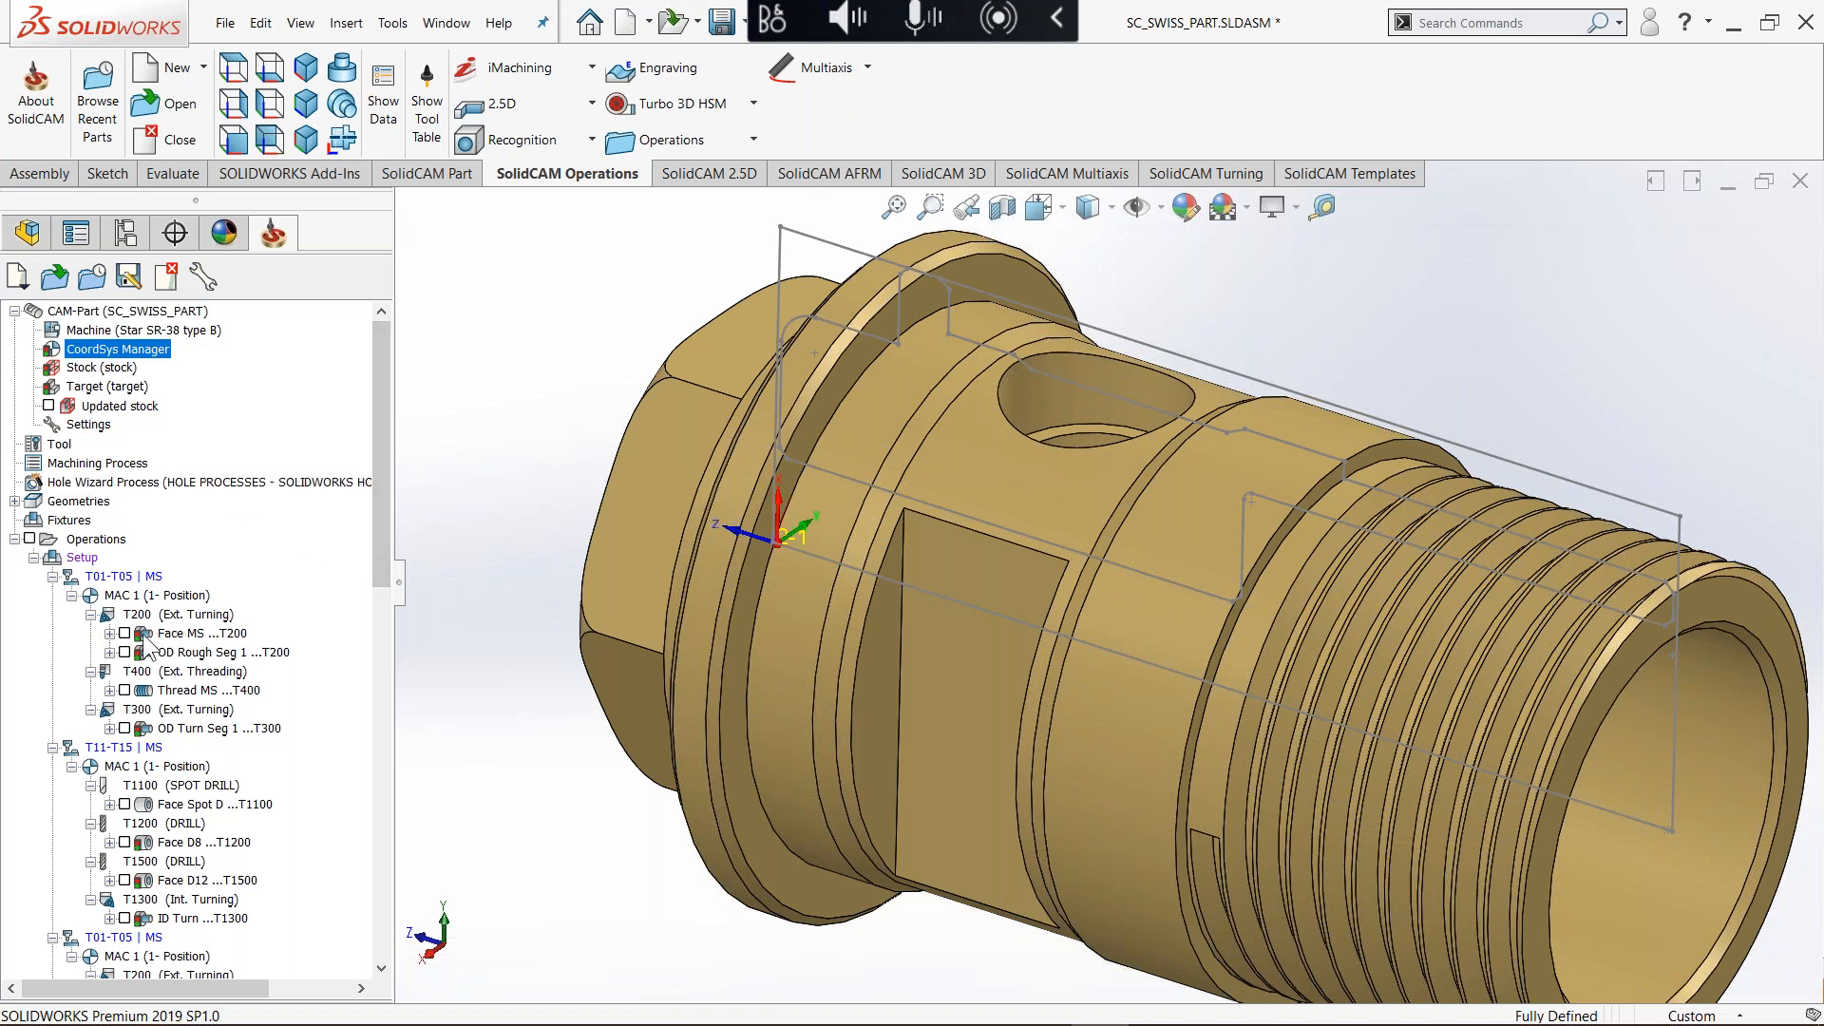
left_click_drag(380, 498, 375, 399)
Step: Synchronize the SC_SWISS_PART CAM-Part with the modified design model and inspect the part from its threaded end
right_click(131, 311)
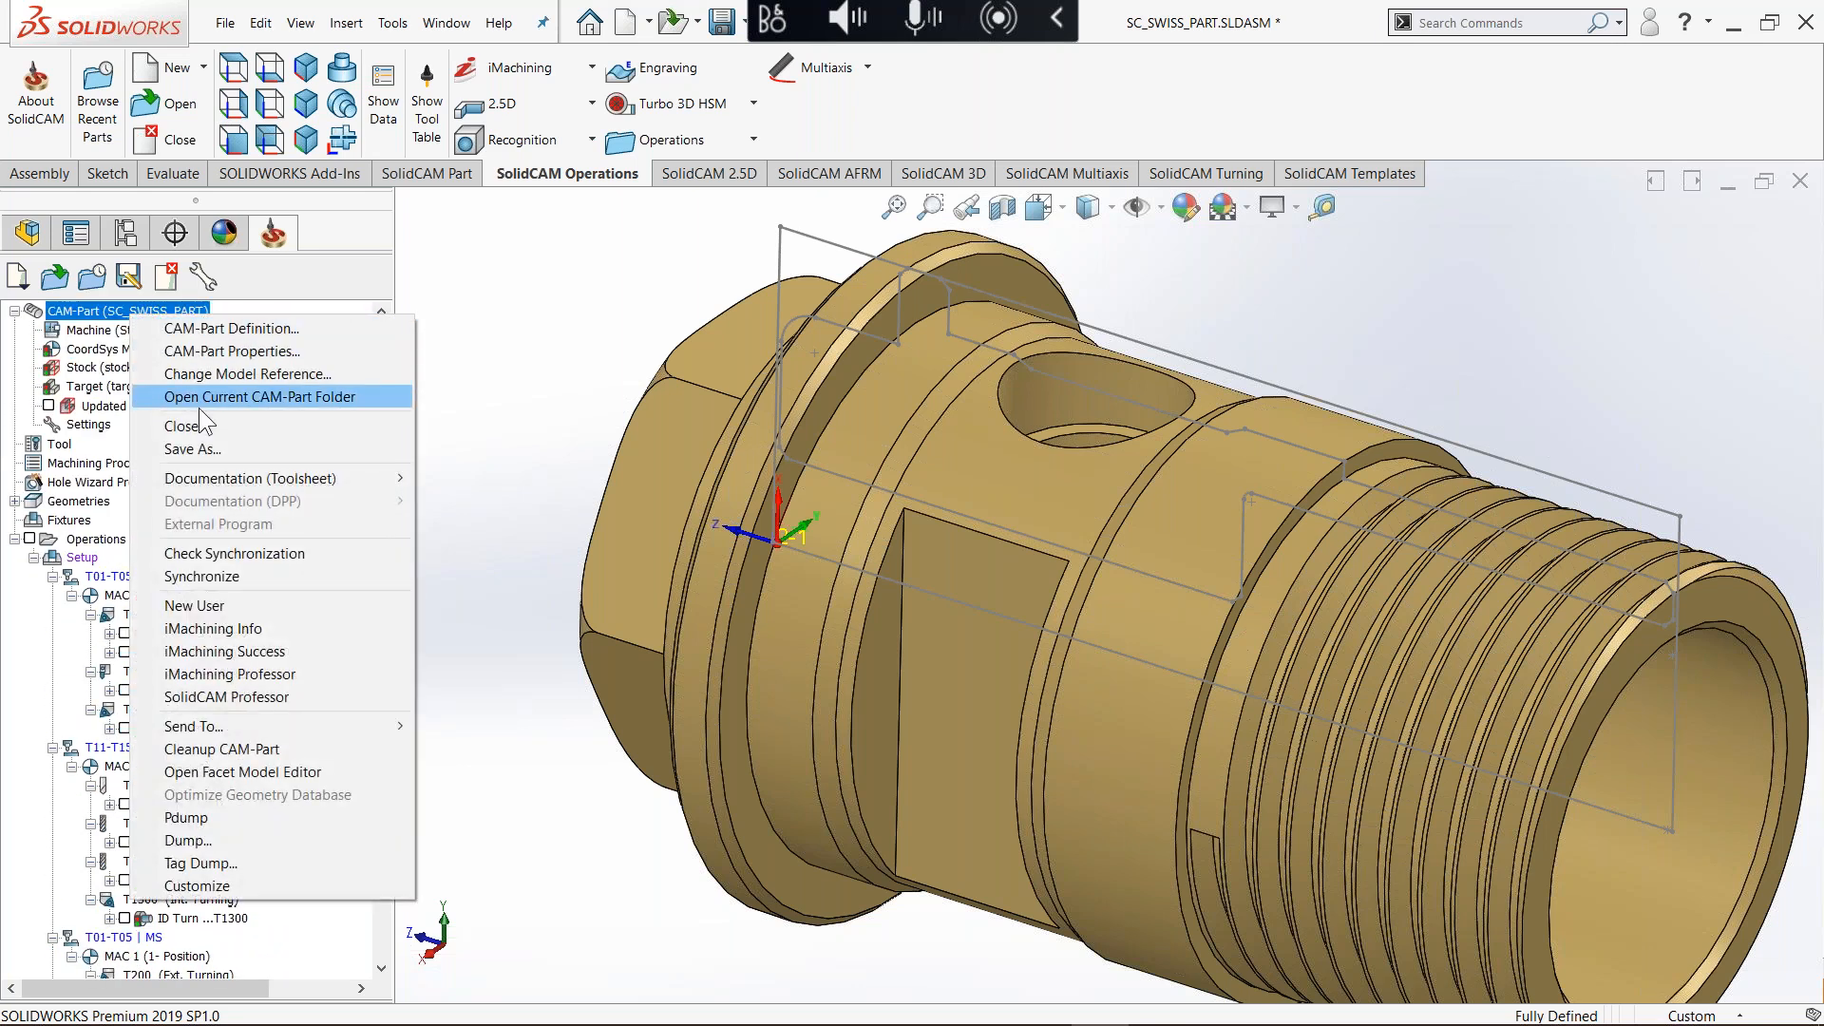
left_click(213, 576)
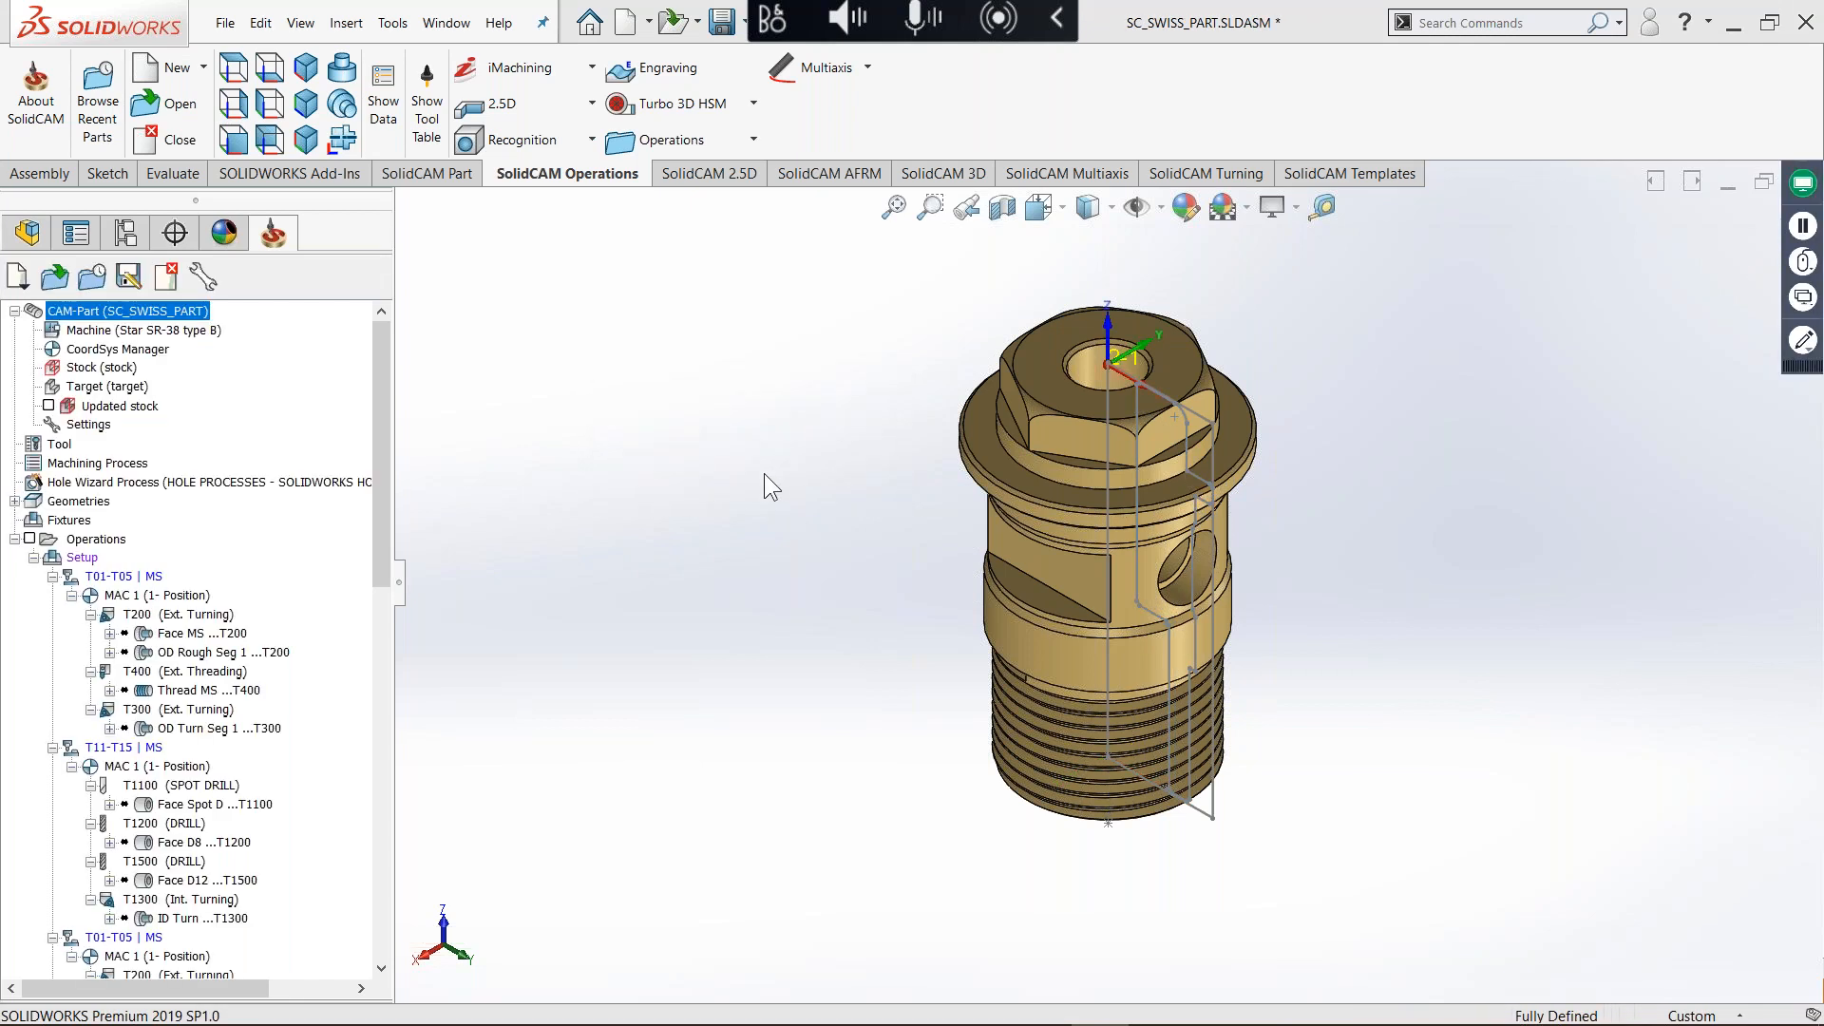
middle_click_drag(1174, 416, 1172, 582)
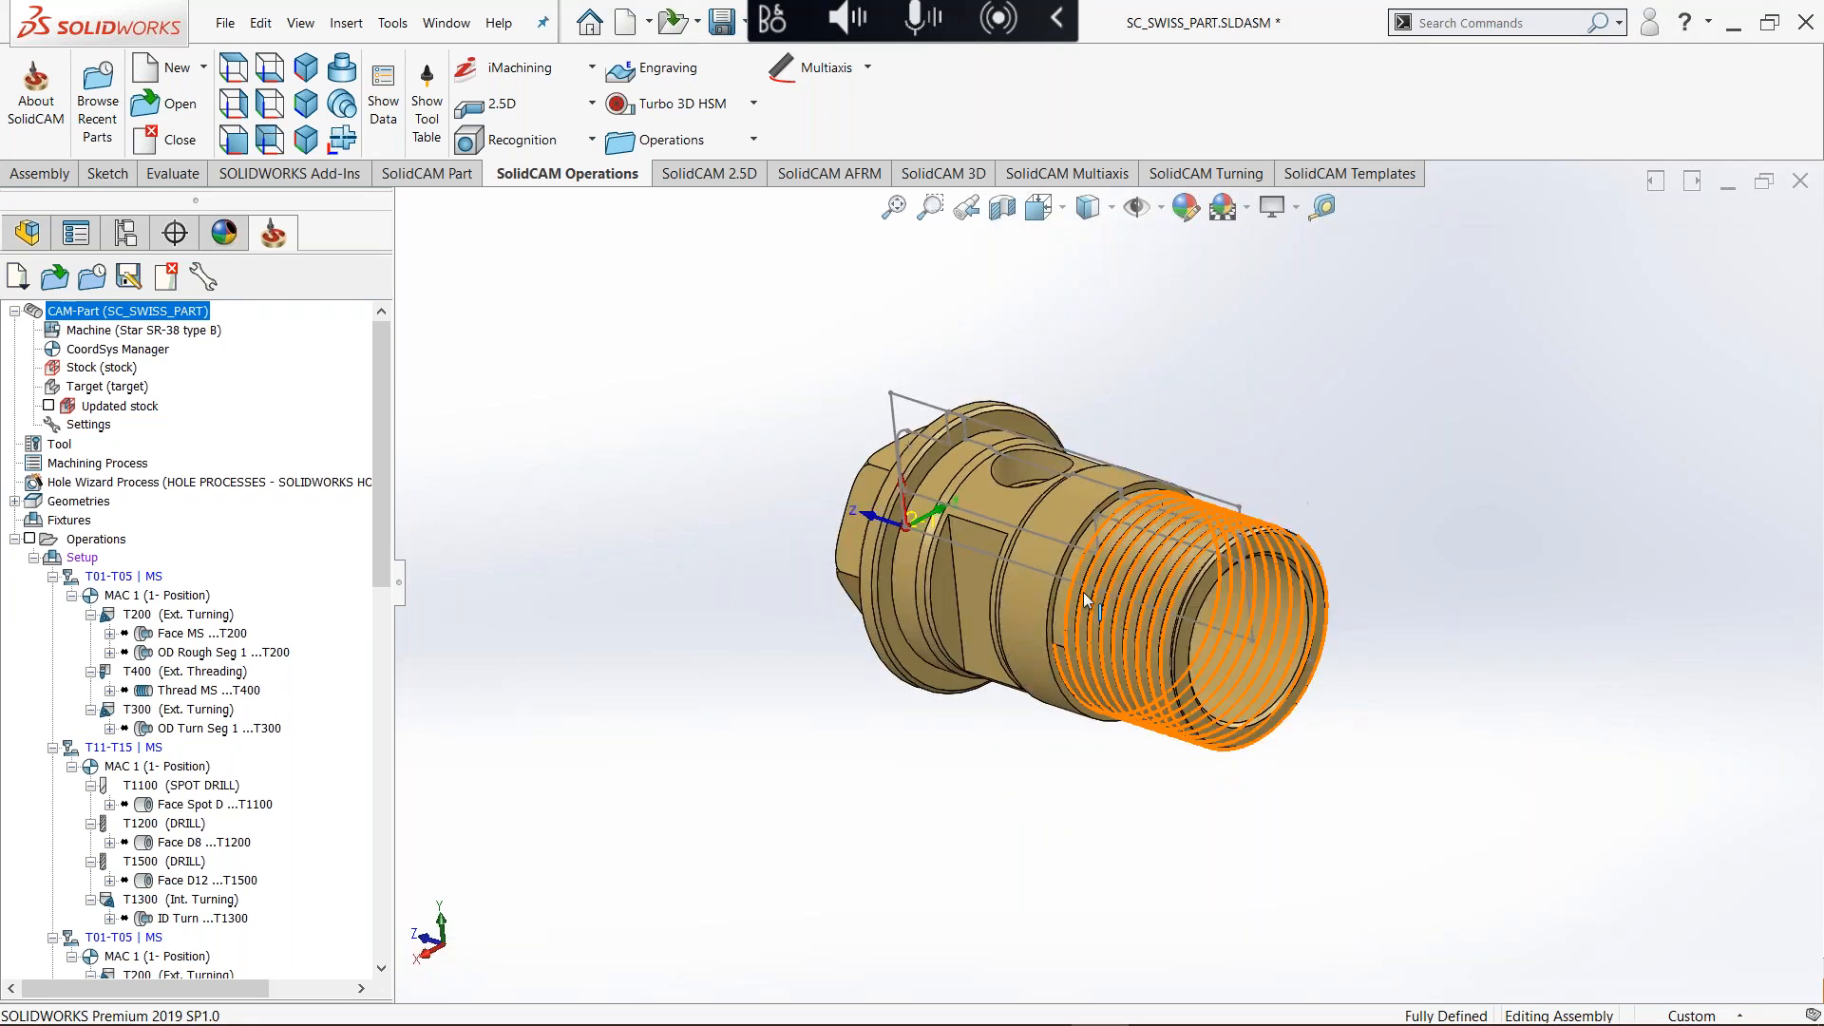
scroll(1083, 591, "down", 5)
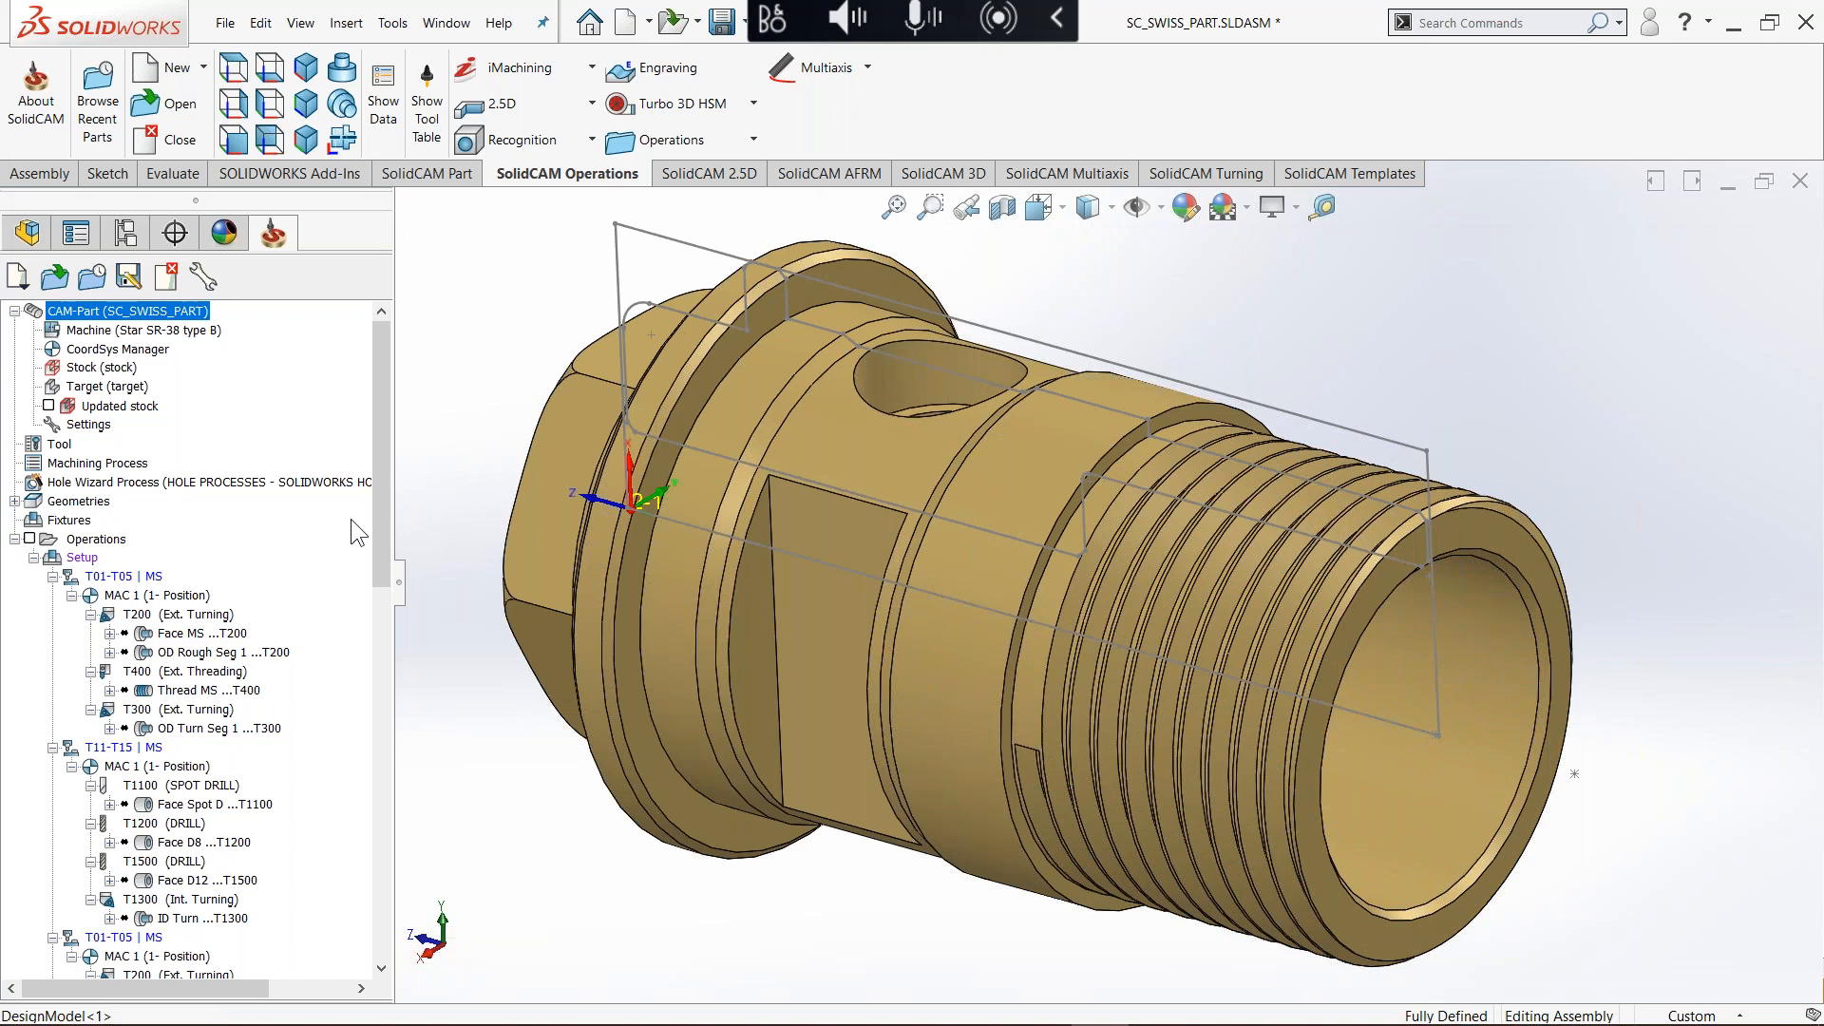
Step: Calculate all operations of the synchronized CAM-Part and inspect their tool paths on the model
scroll(351, 518, "down", 3)
left_click_drag(366, 549, 361, 323)
right_click(103, 540)
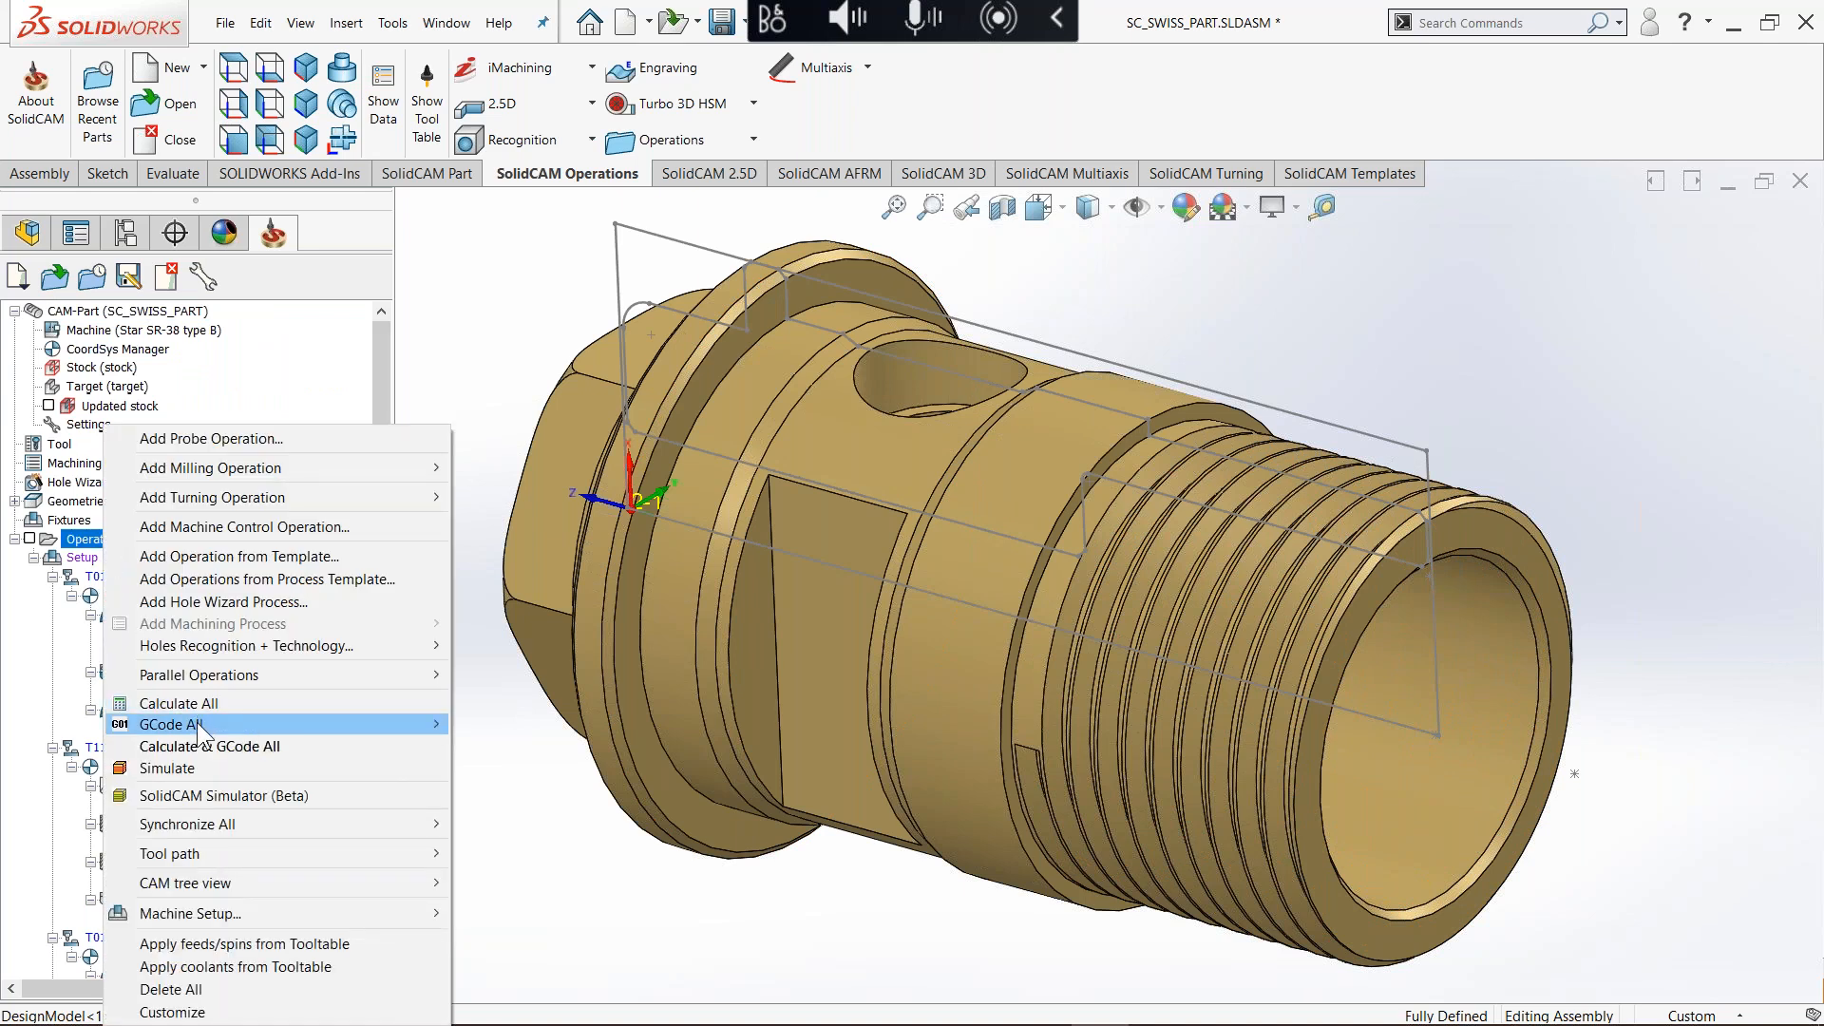
left_click(190, 703)
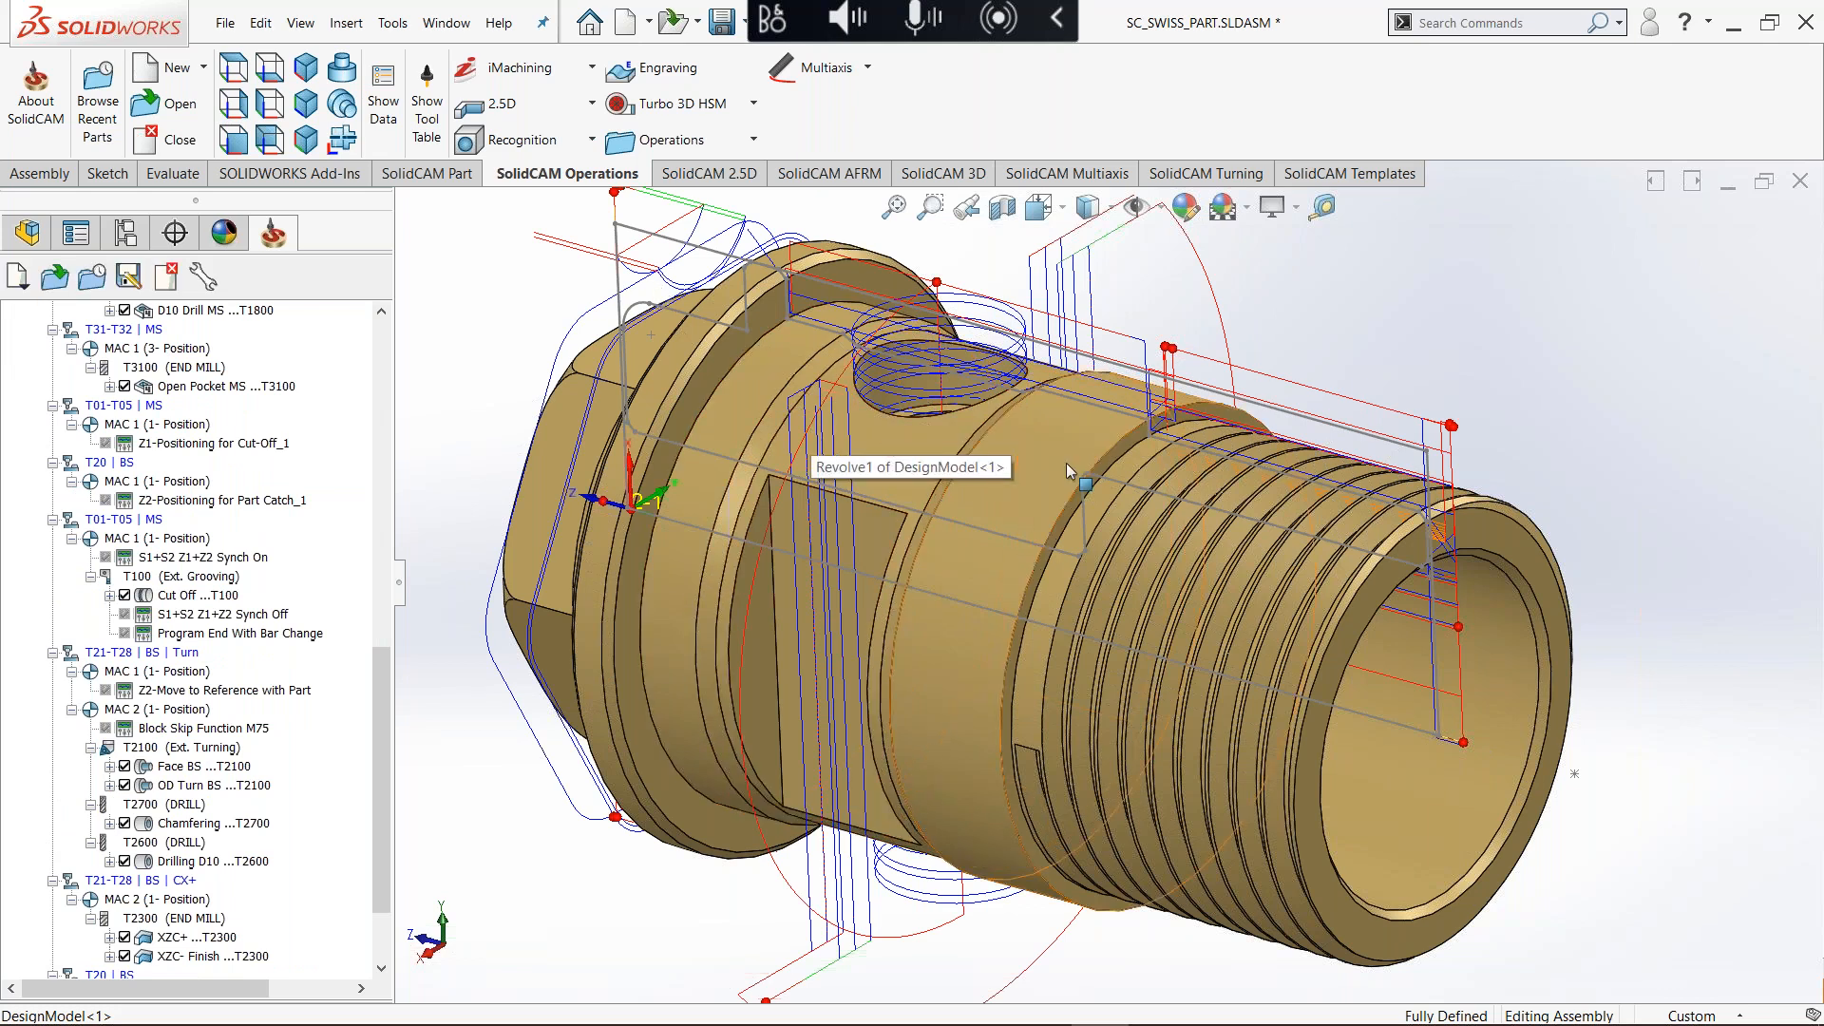
mouse_move(1063, 466)
middle_mouse_down()
mouse_move(1038, 481)
mouse_move(1060, 482)
middle_mouse_up()
scroll(1060, 482, "up", 2)
left_click_drag(381, 741, 412, 430)
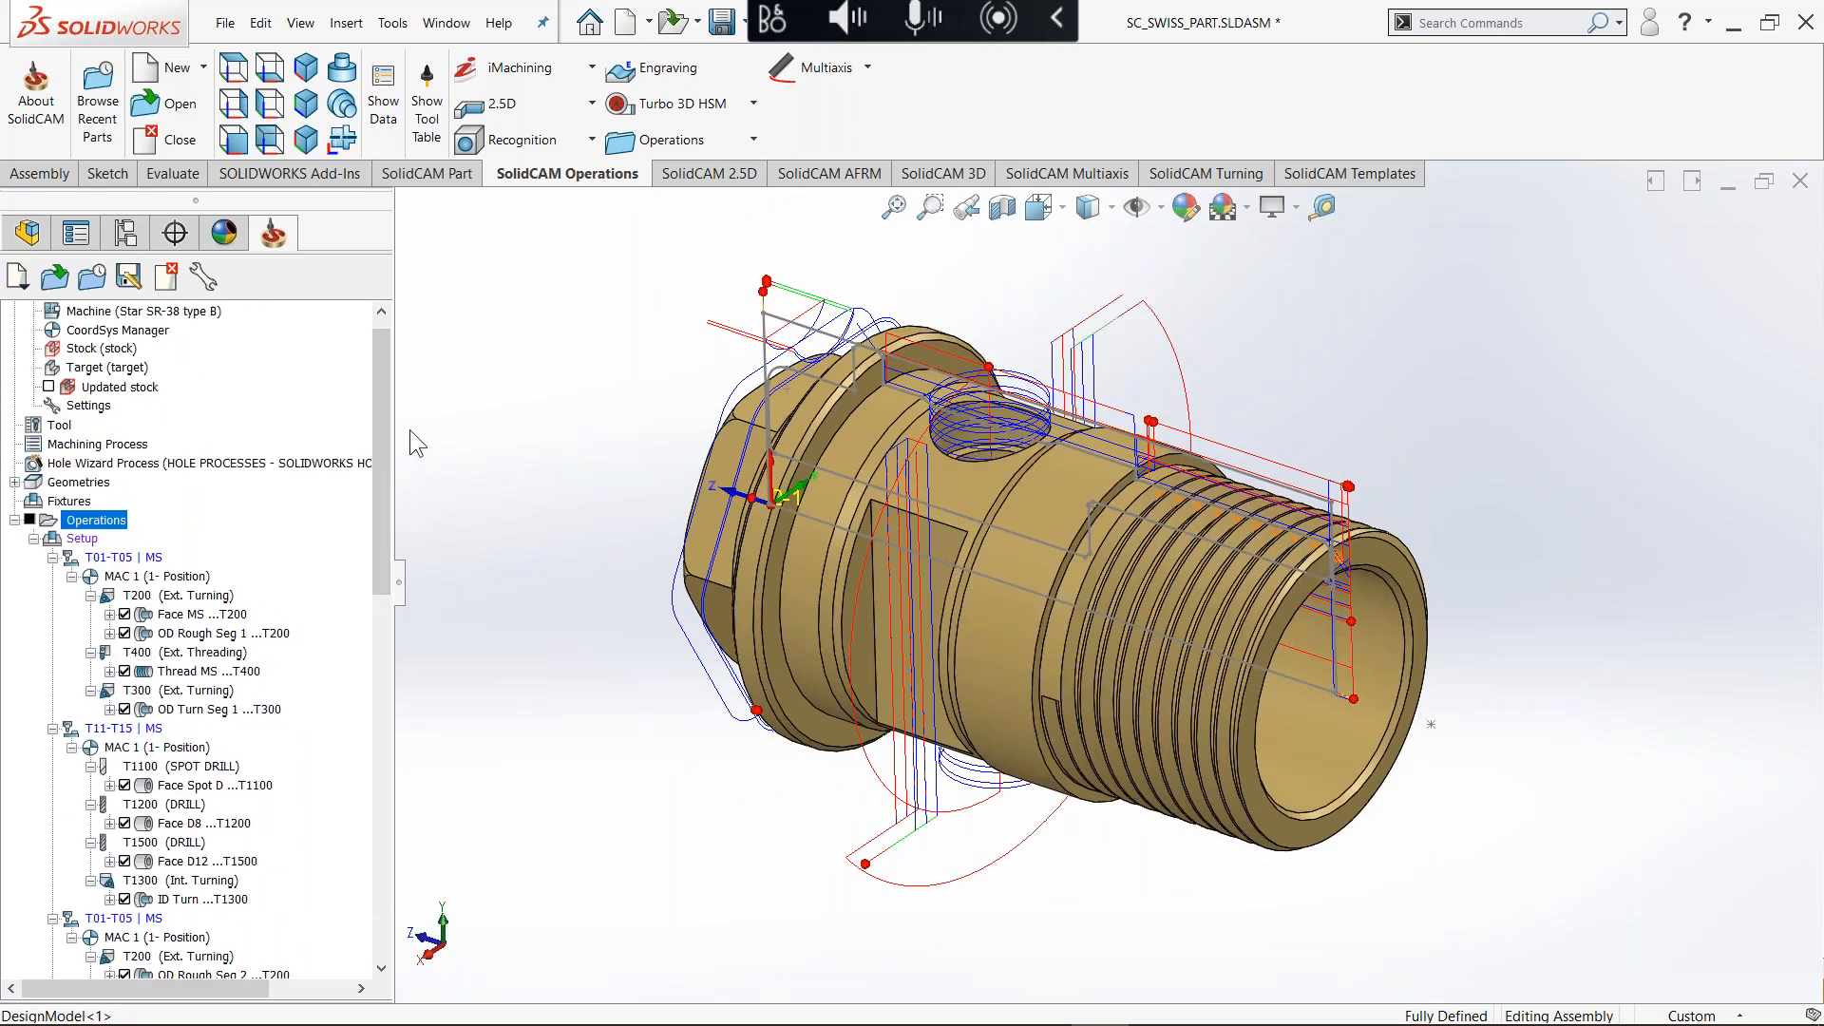
Step: Generate the G-code for all operations
right_click(113, 525)
mouse_move(183, 722)
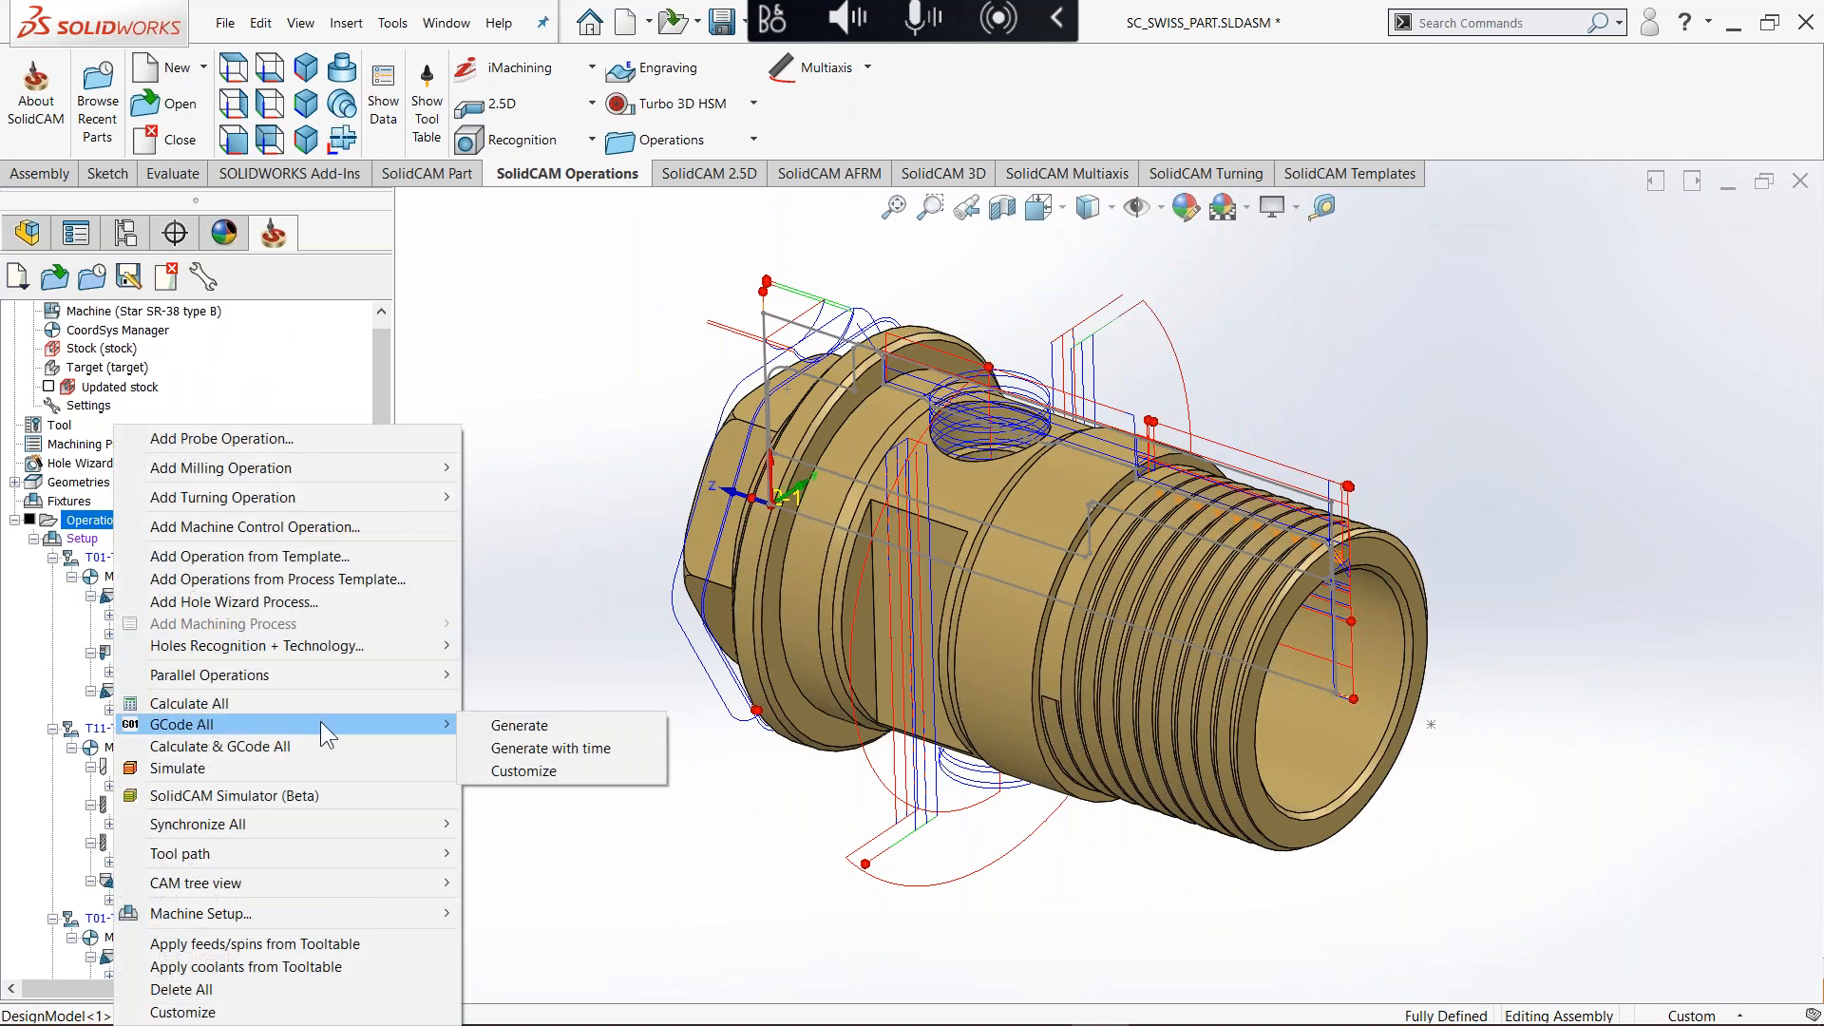
left_click(517, 722)
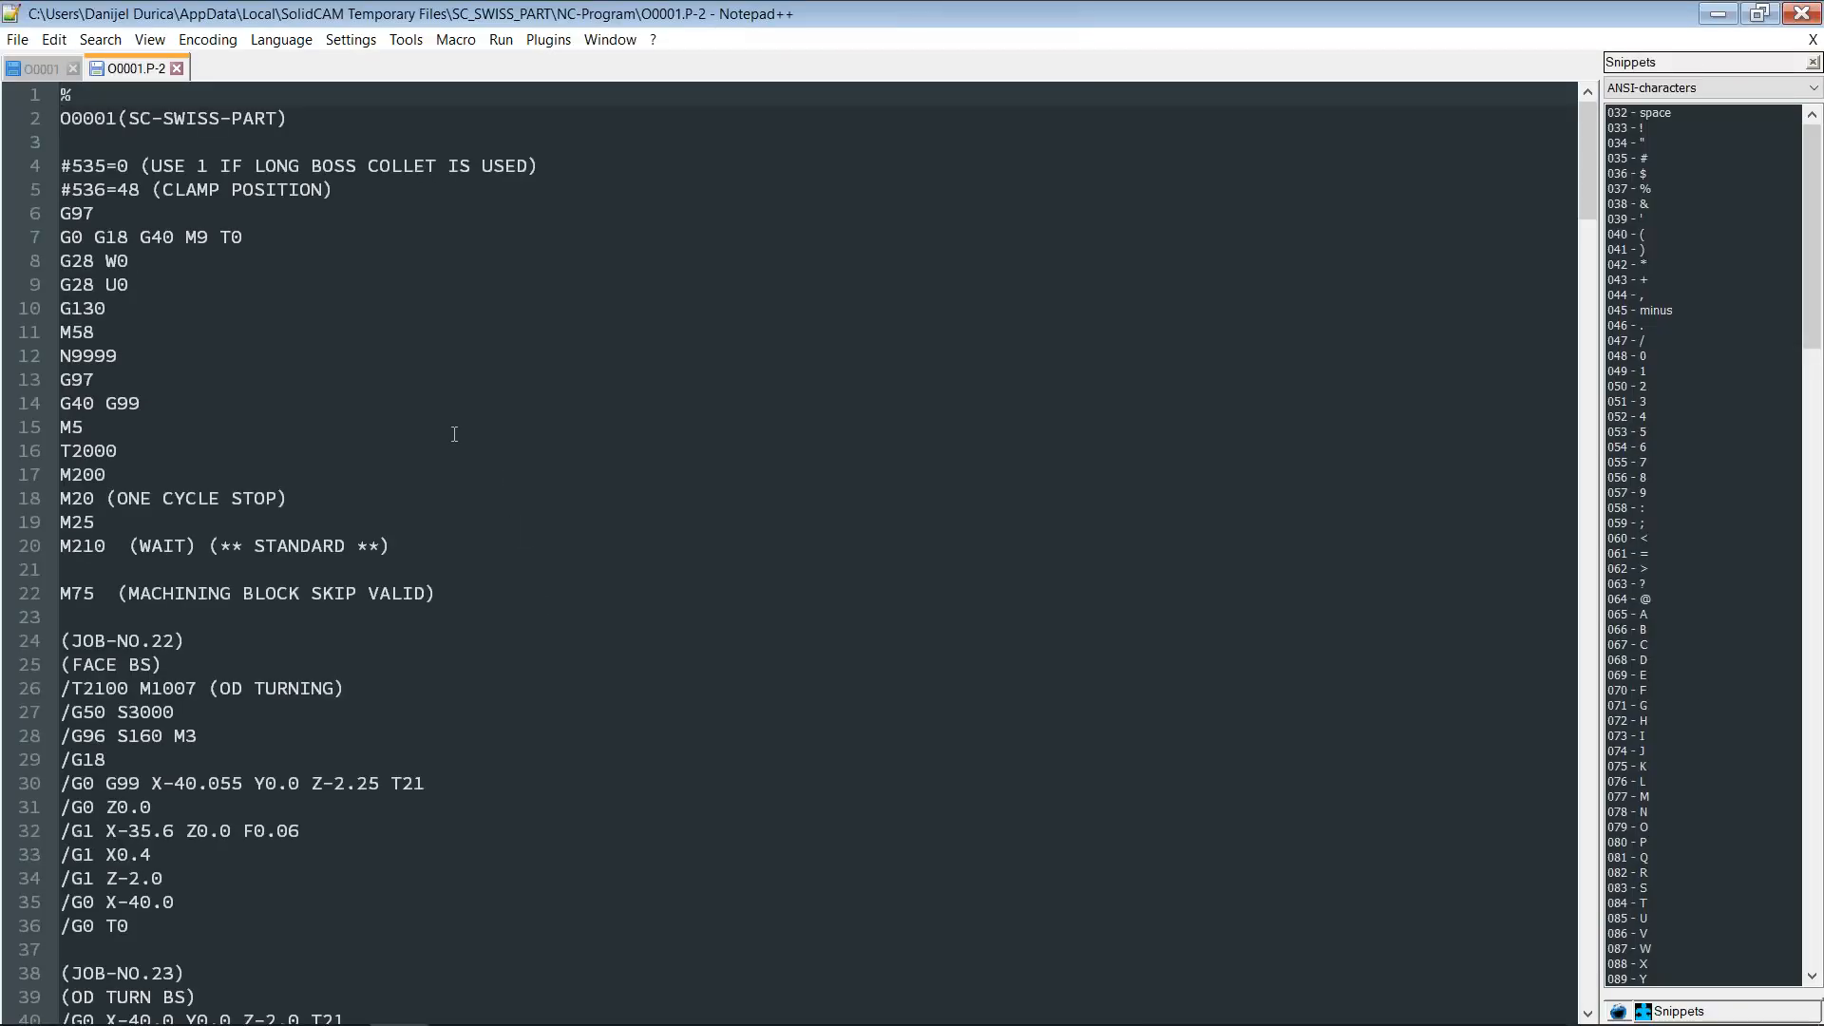
Step: Review both generated channel programs, O0001 and O0001.P-2, and put the text editor away
left_click(37, 72)
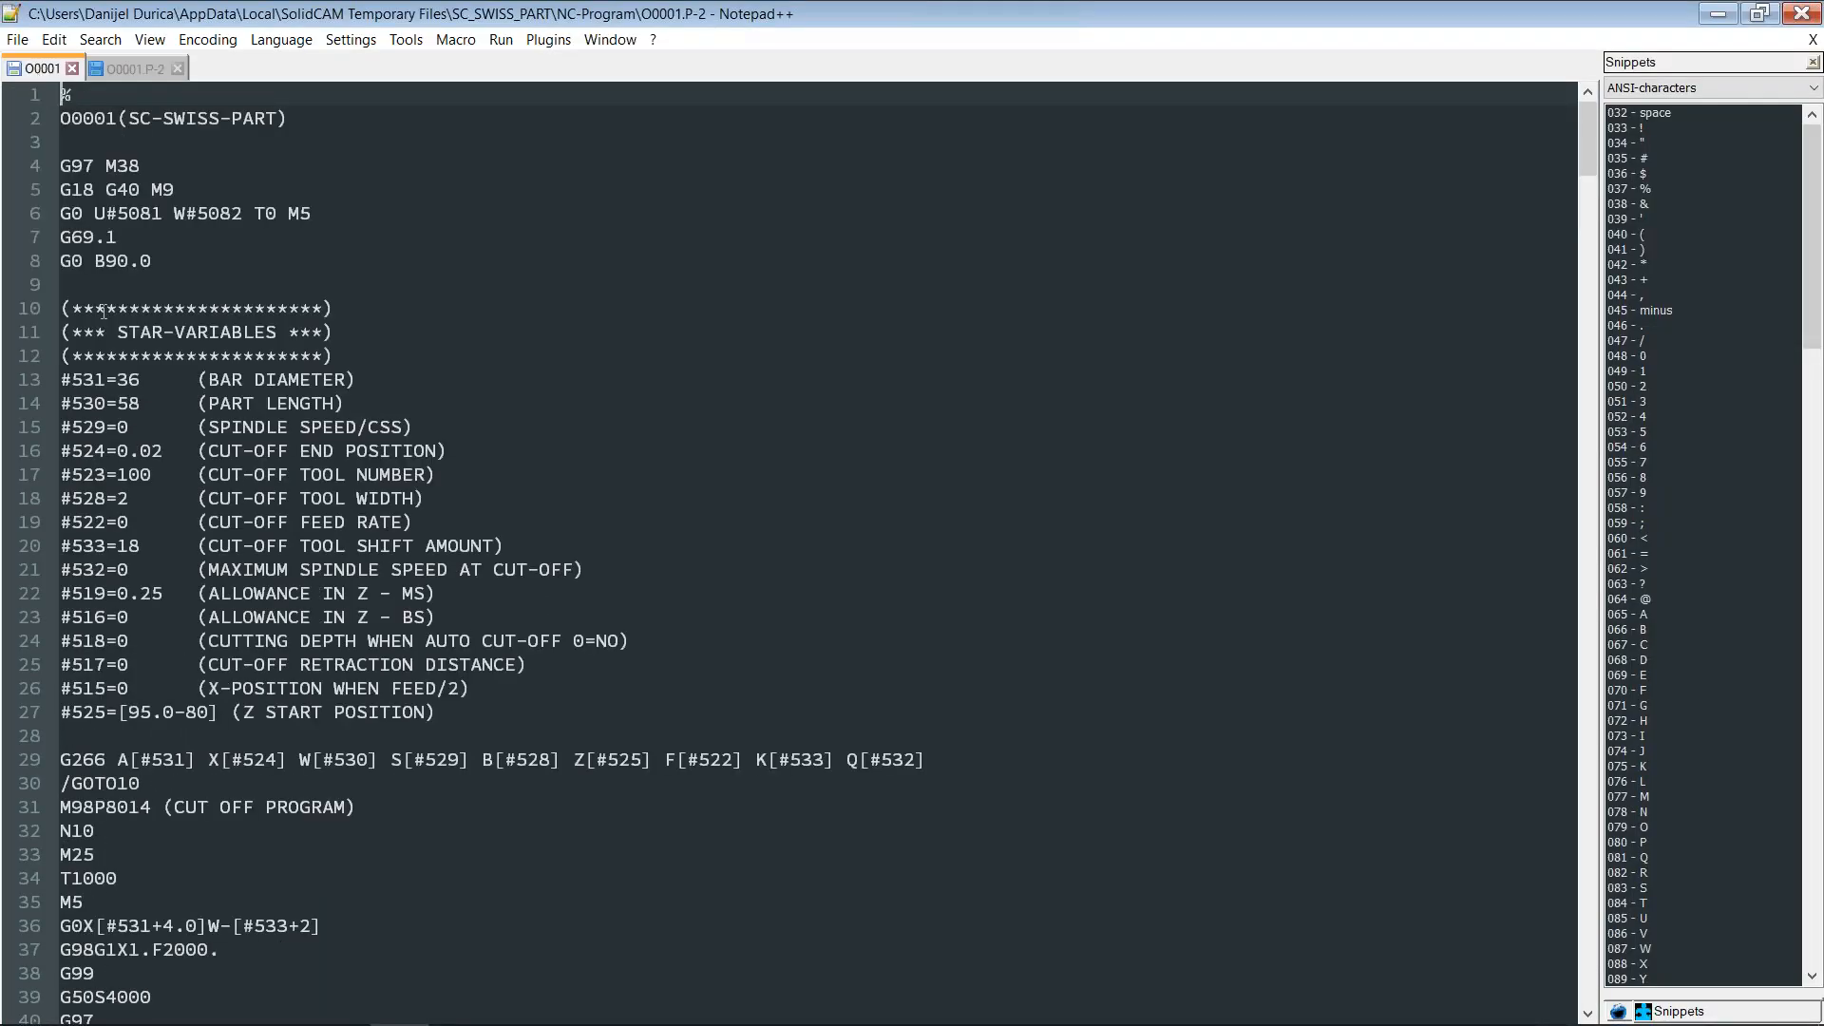
scroll(149, 605, "down", 2)
scroll(150, 475, "up", 2)
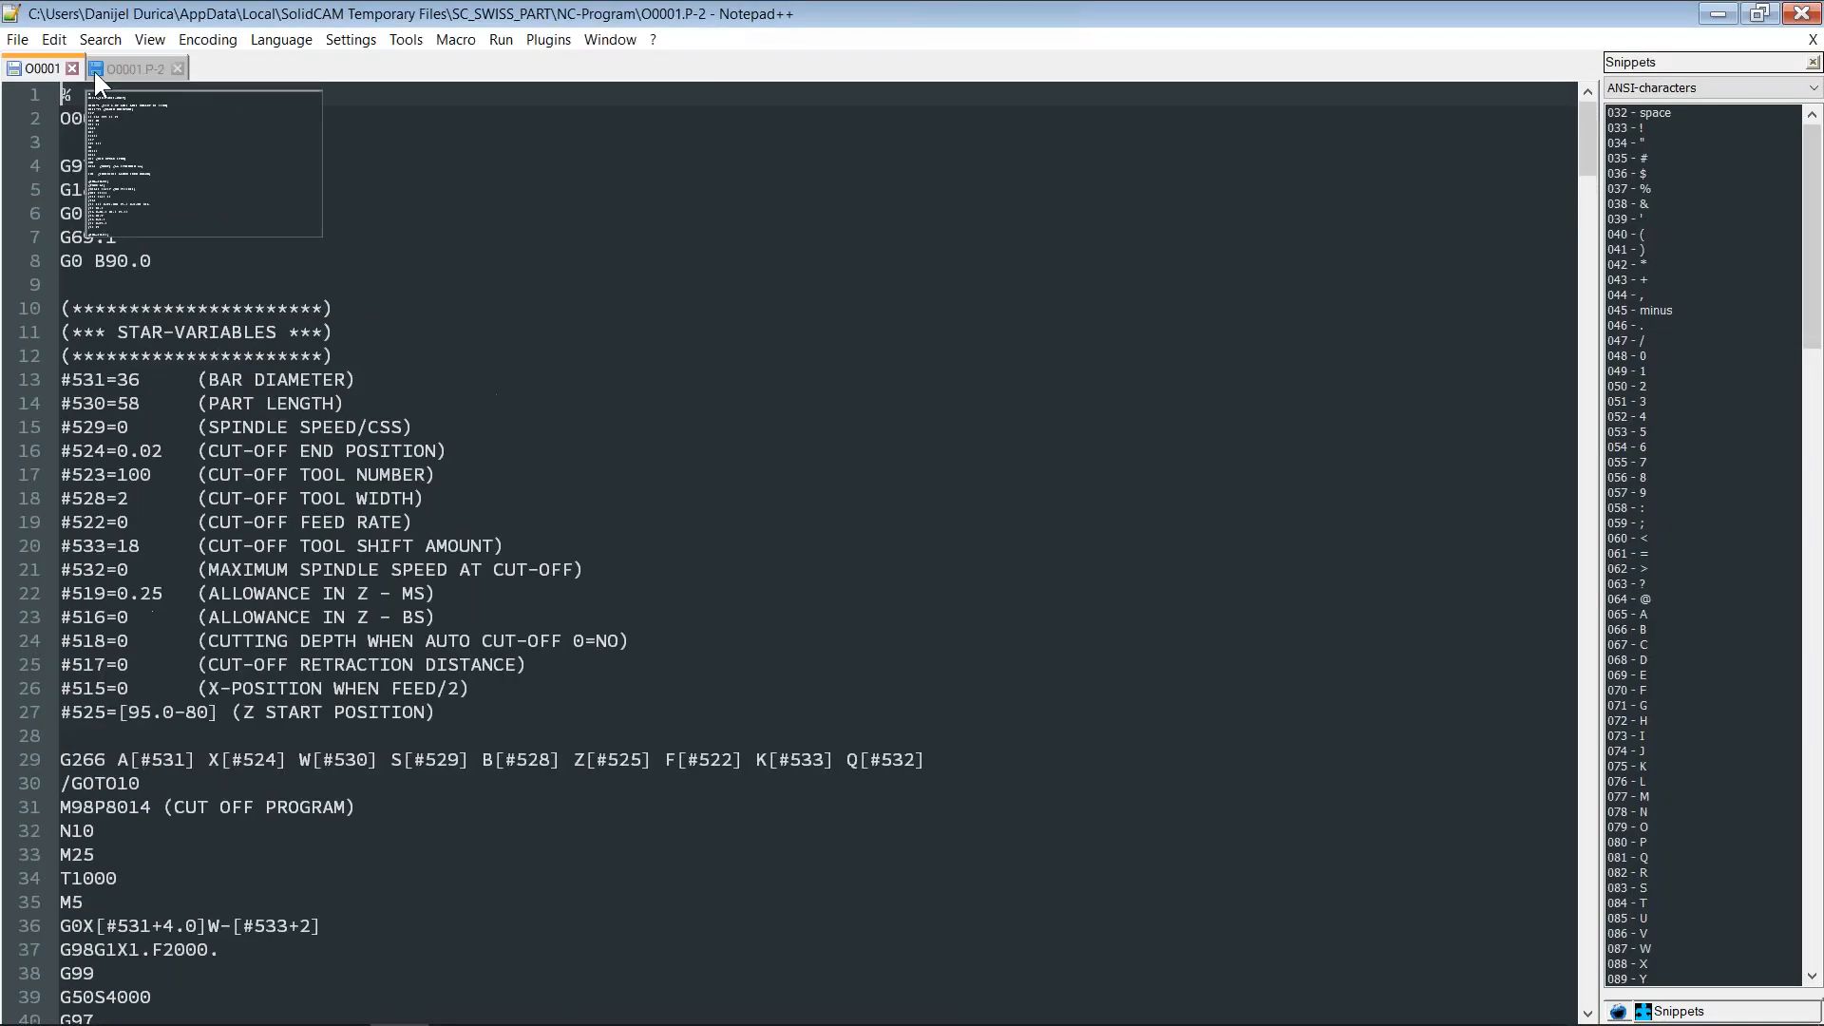
left_click(133, 68)
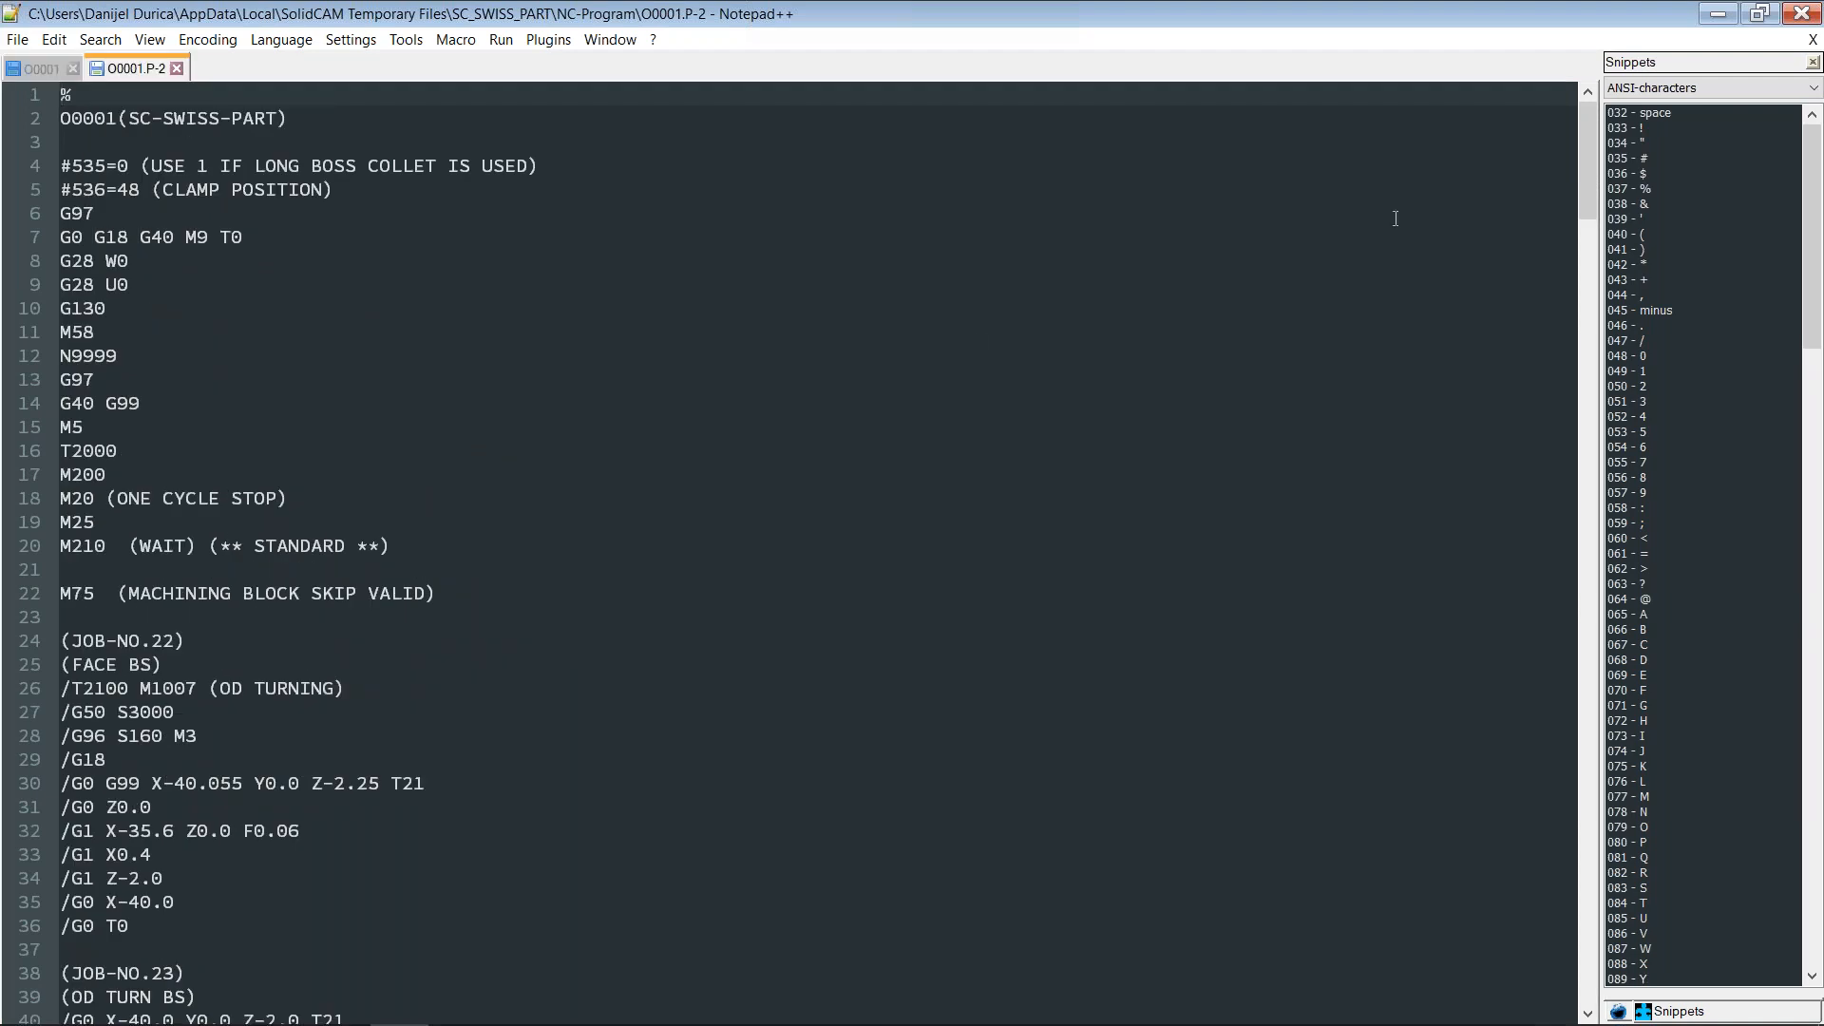
left_click(1701, 19)
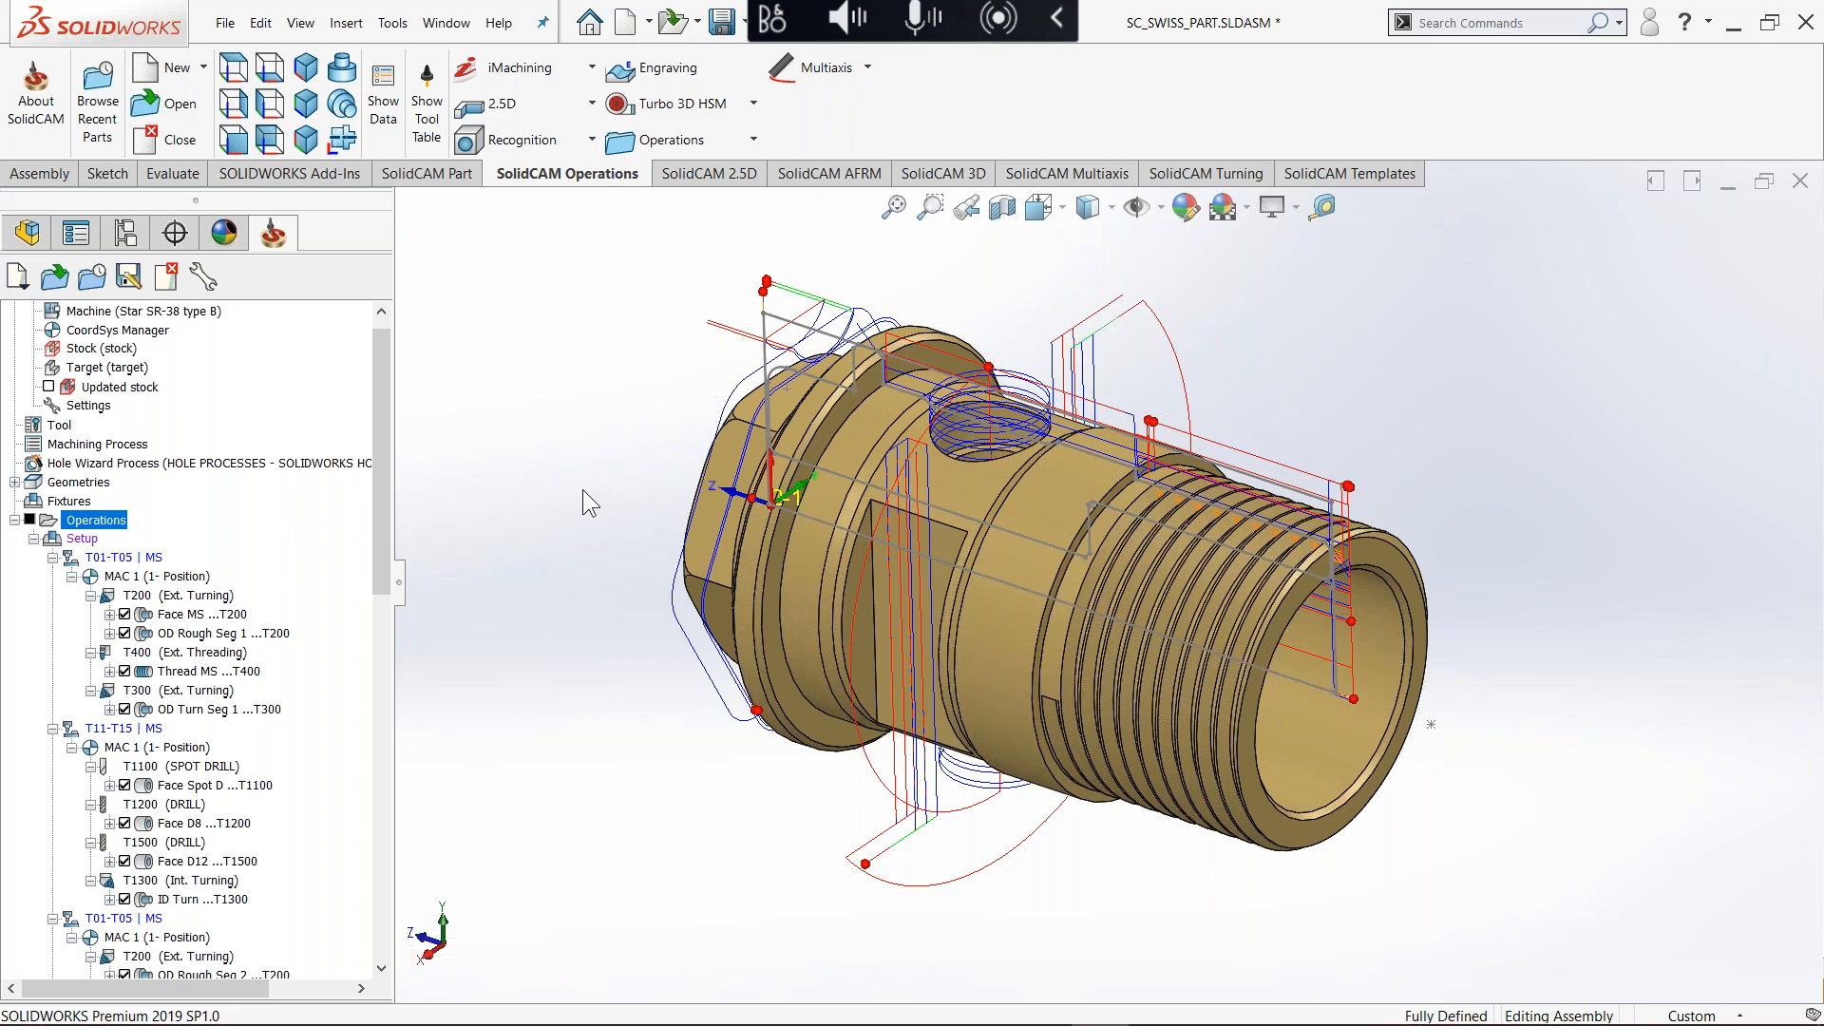
Step: Simulate all operations in SolidVerify, raising the simulation speed while the material removal runs
right_click(83, 524)
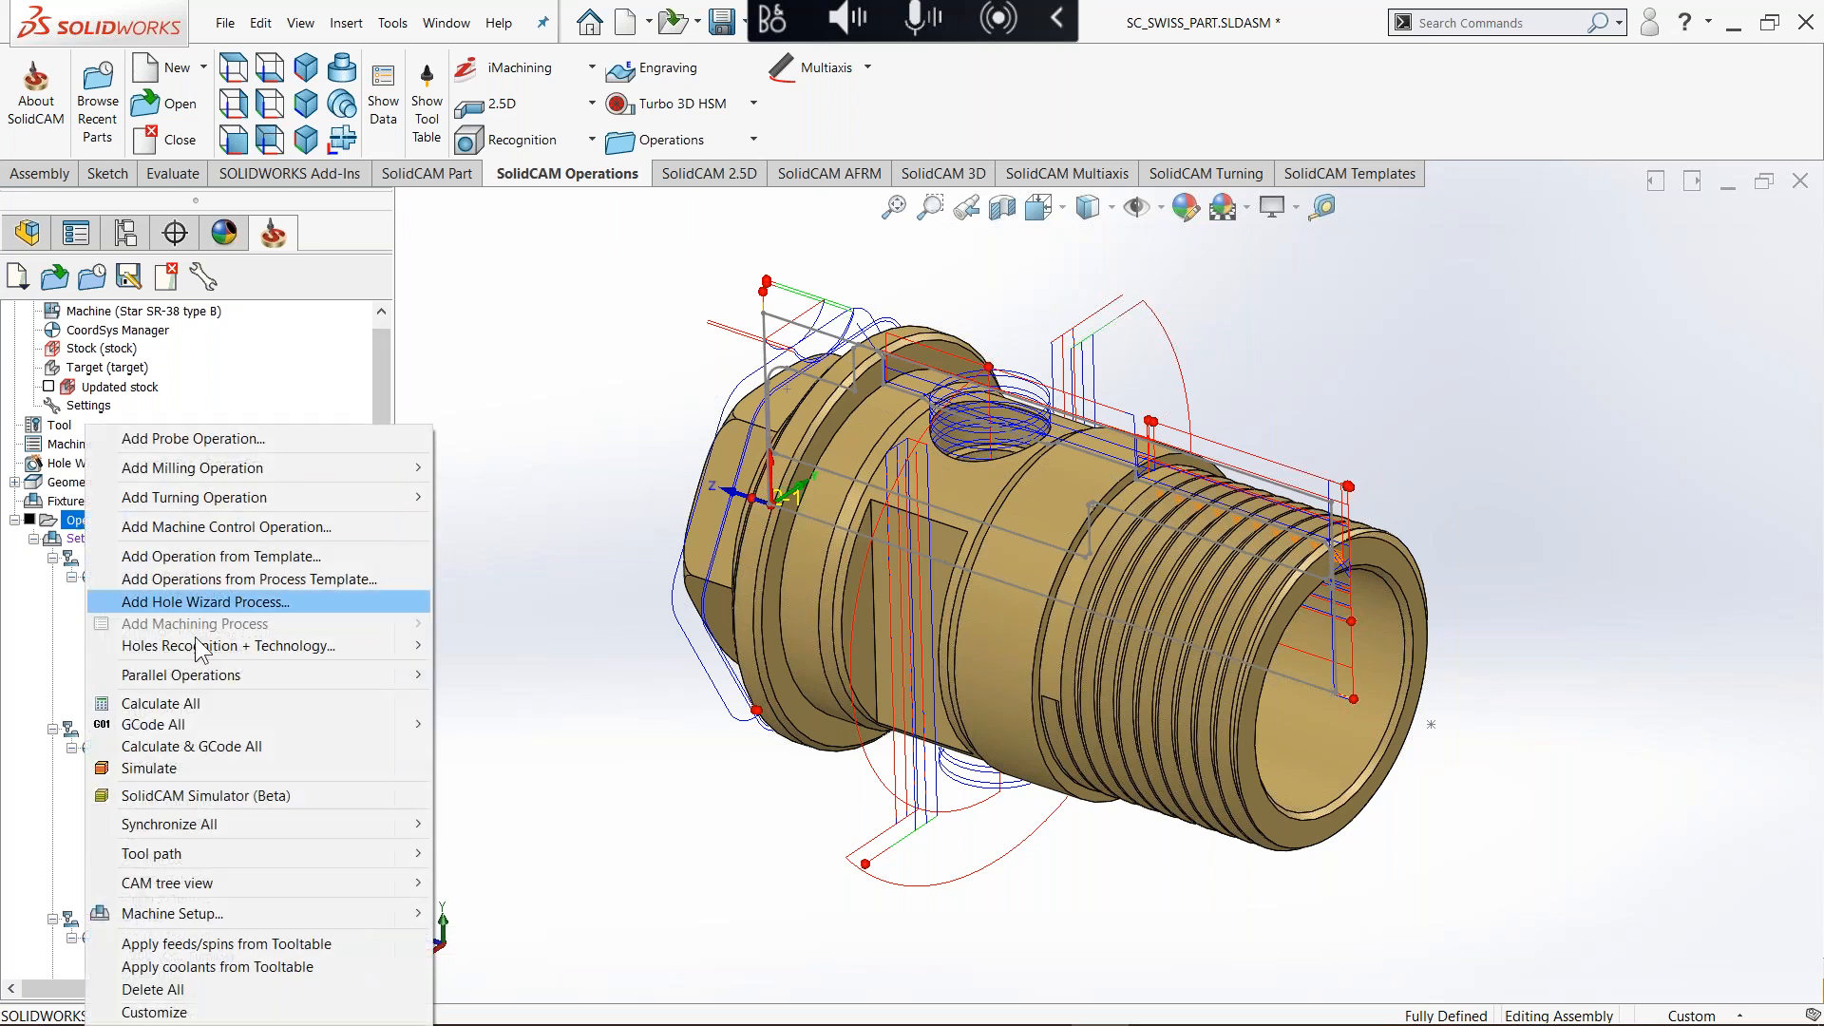
left_click(214, 766)
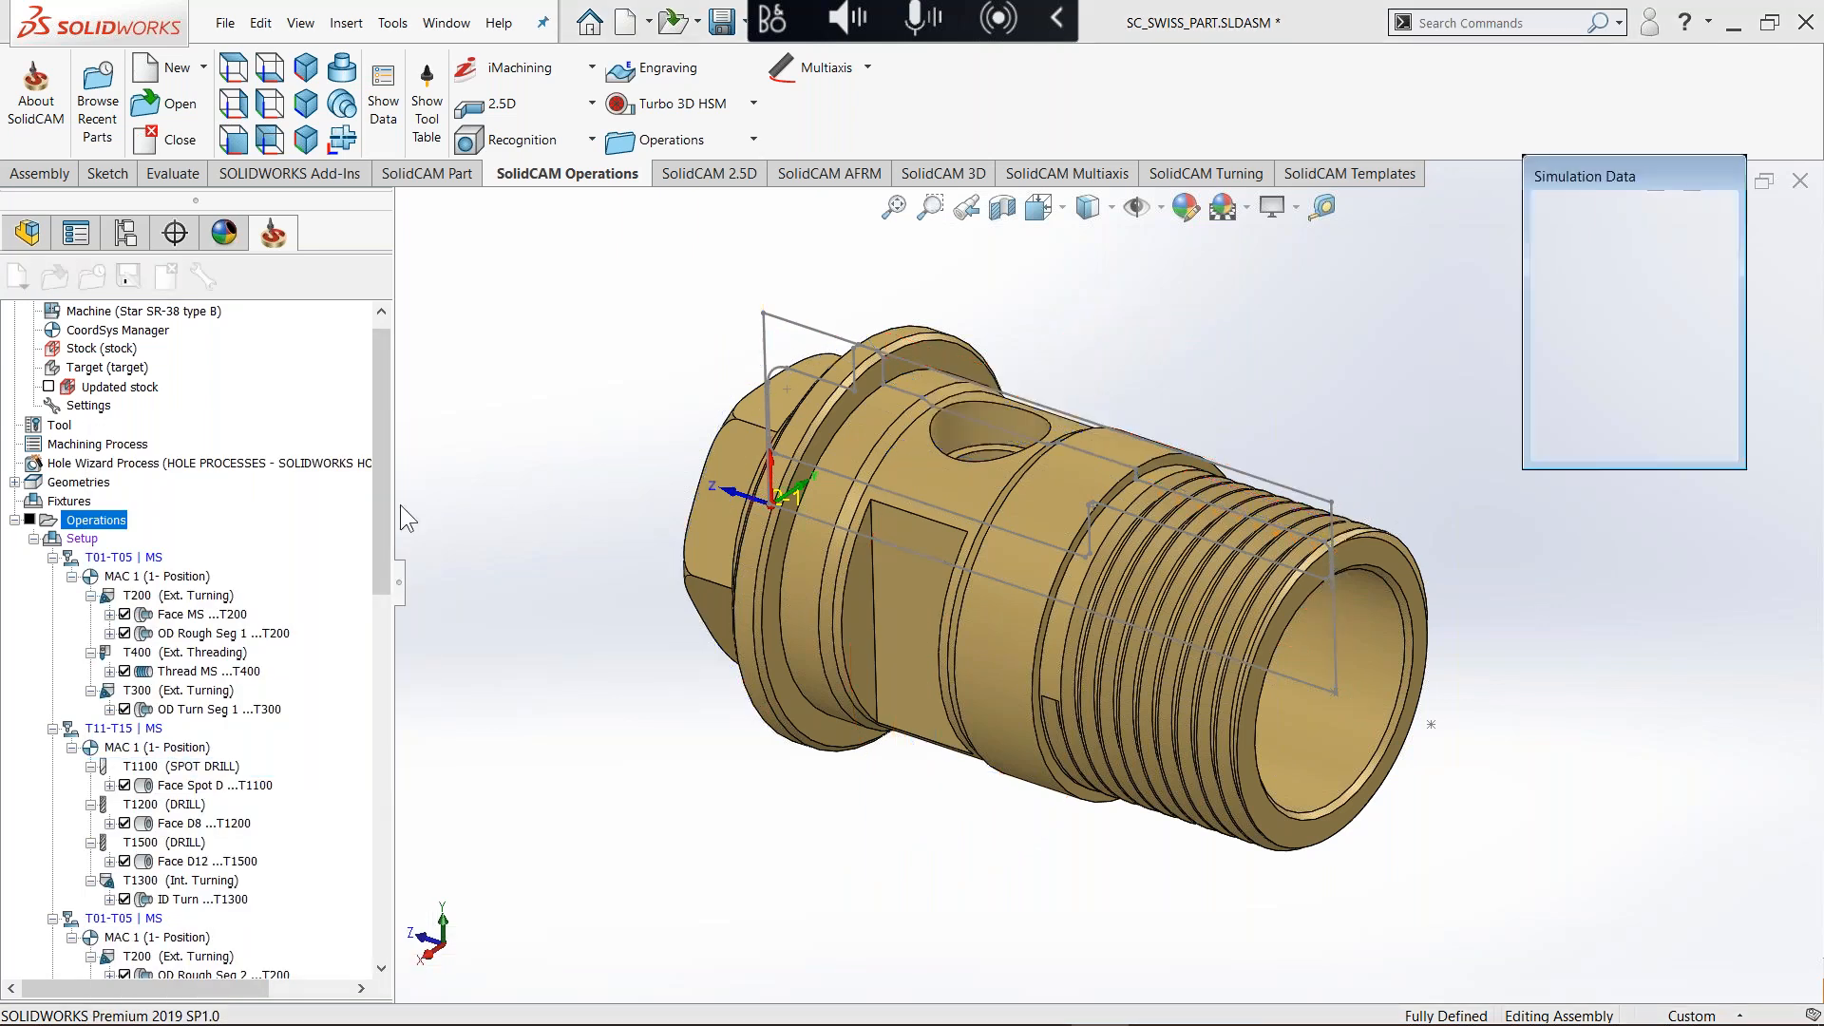
left_click(113, 383)
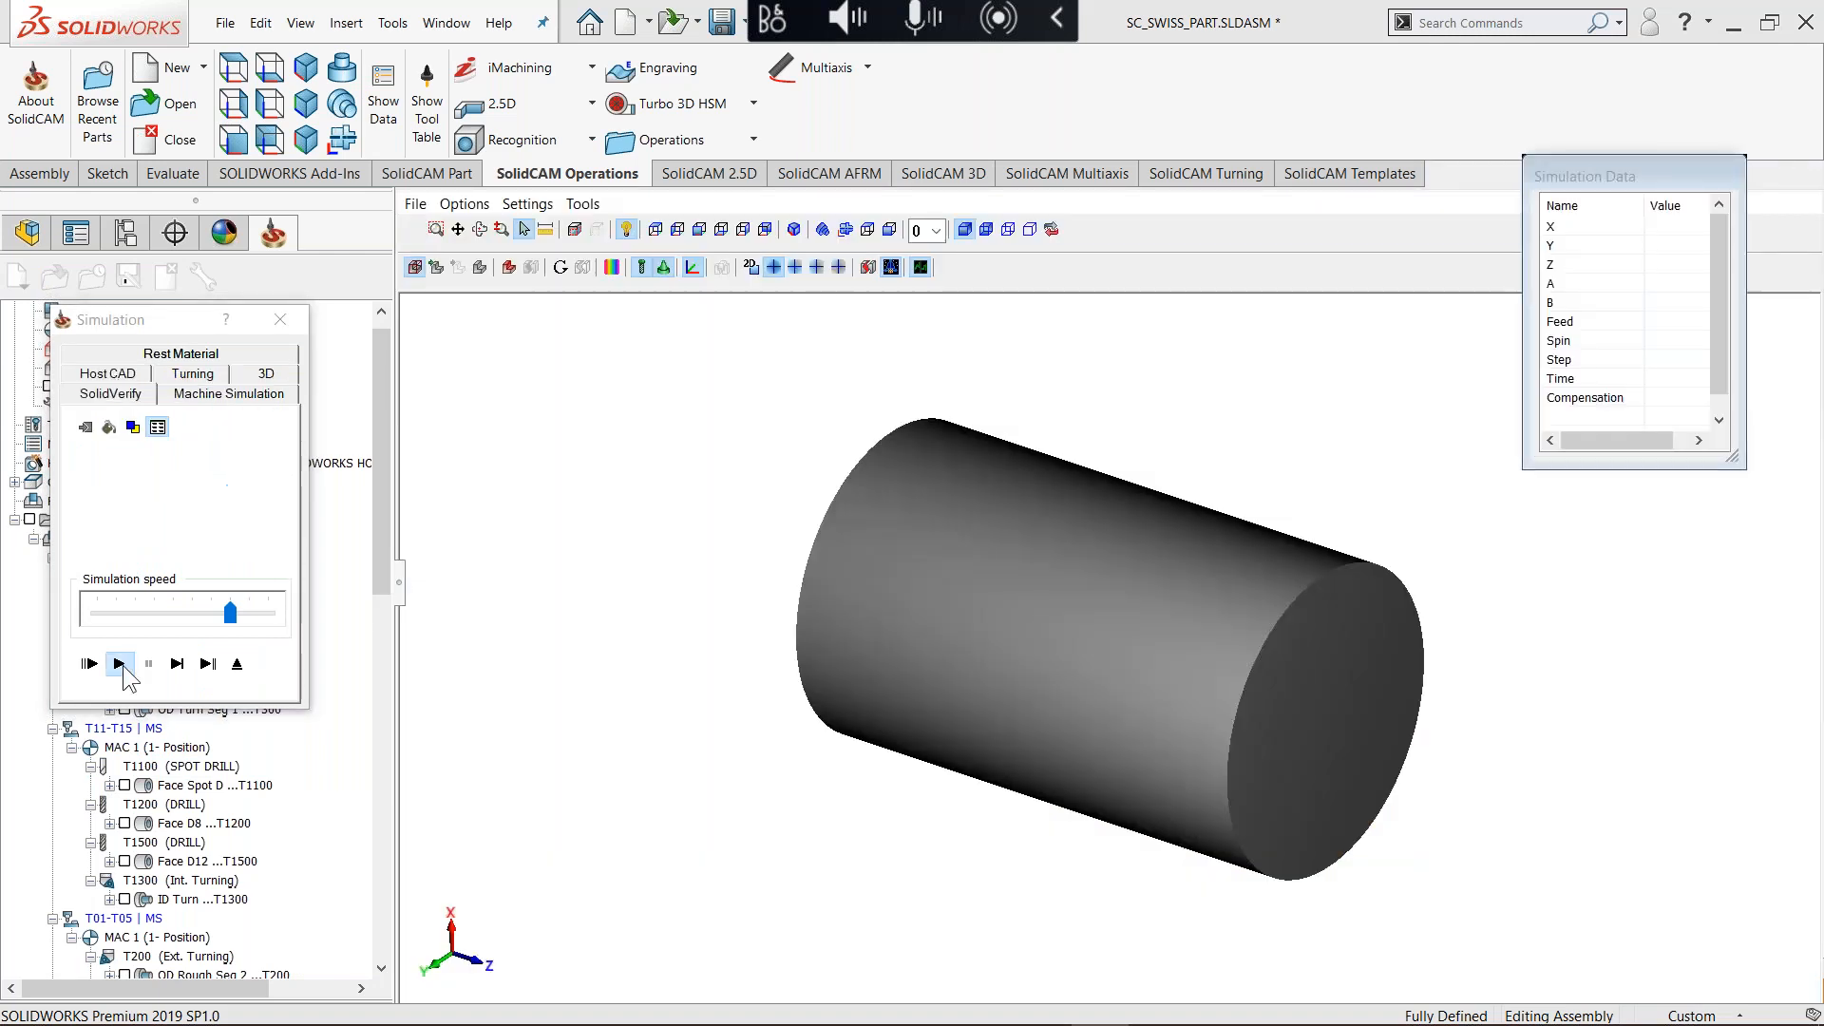
left_click(117, 663)
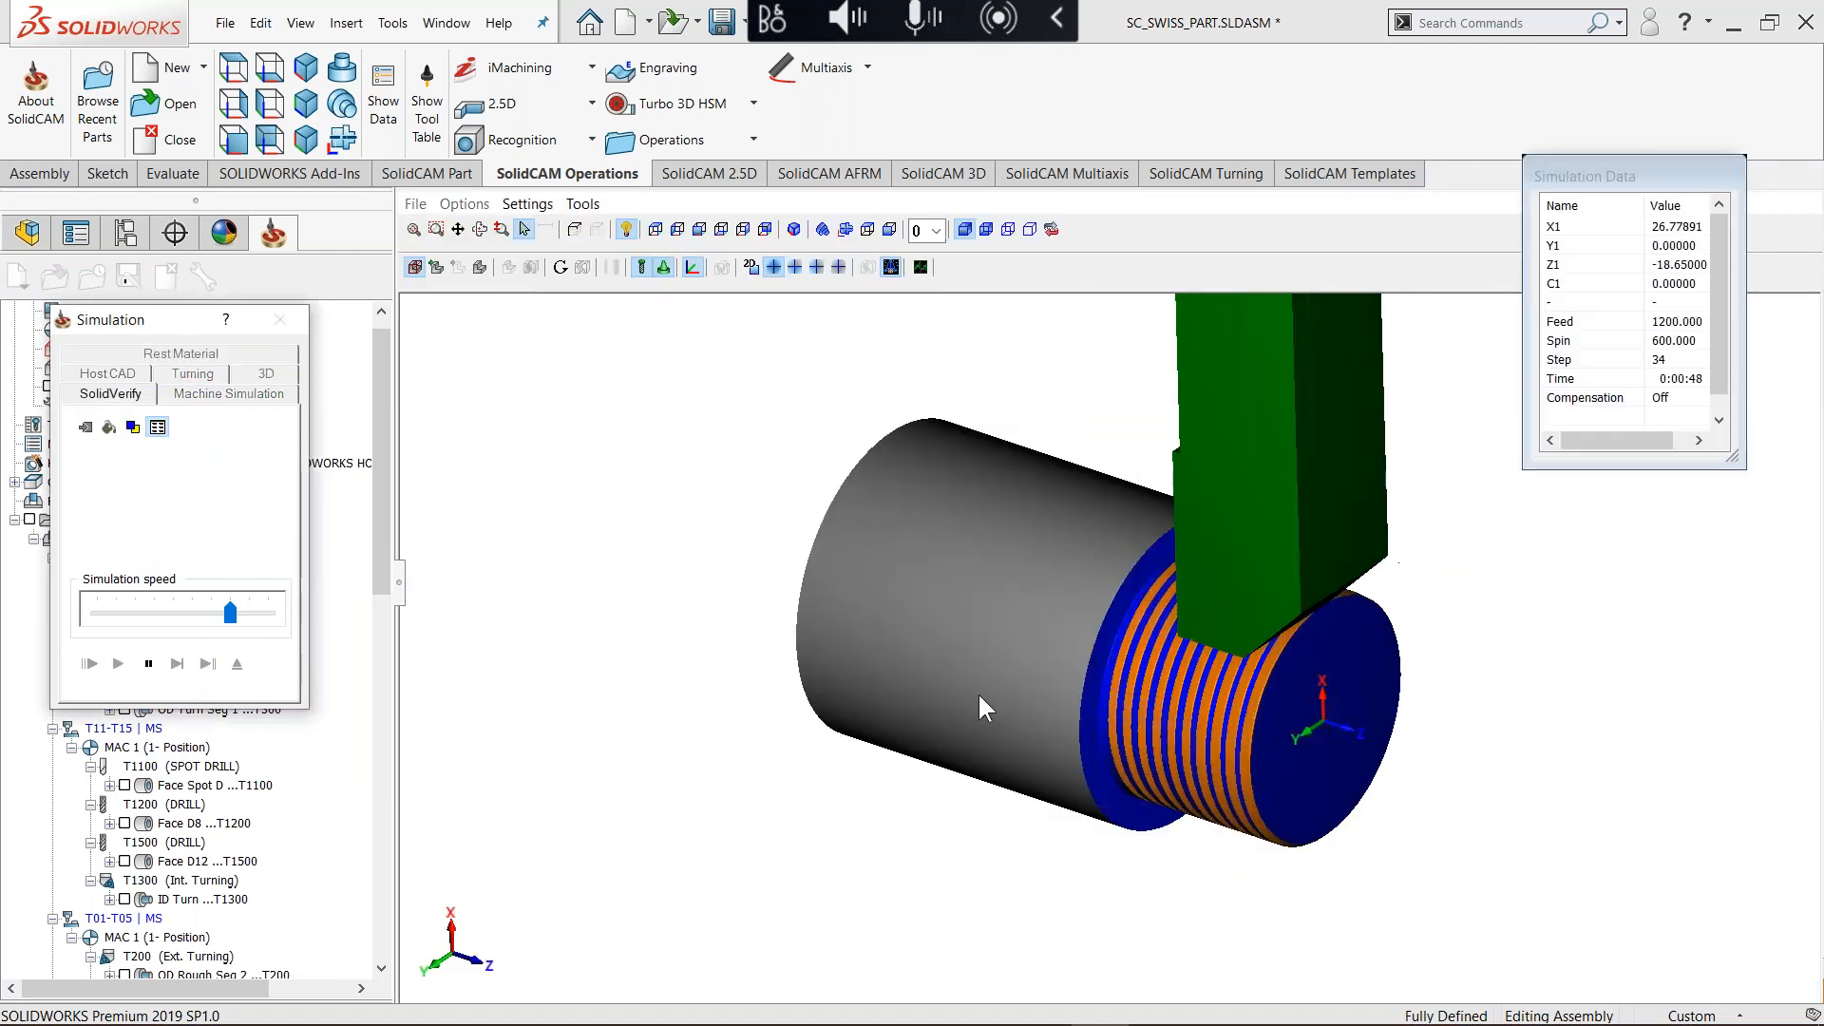
left_click(251, 611)
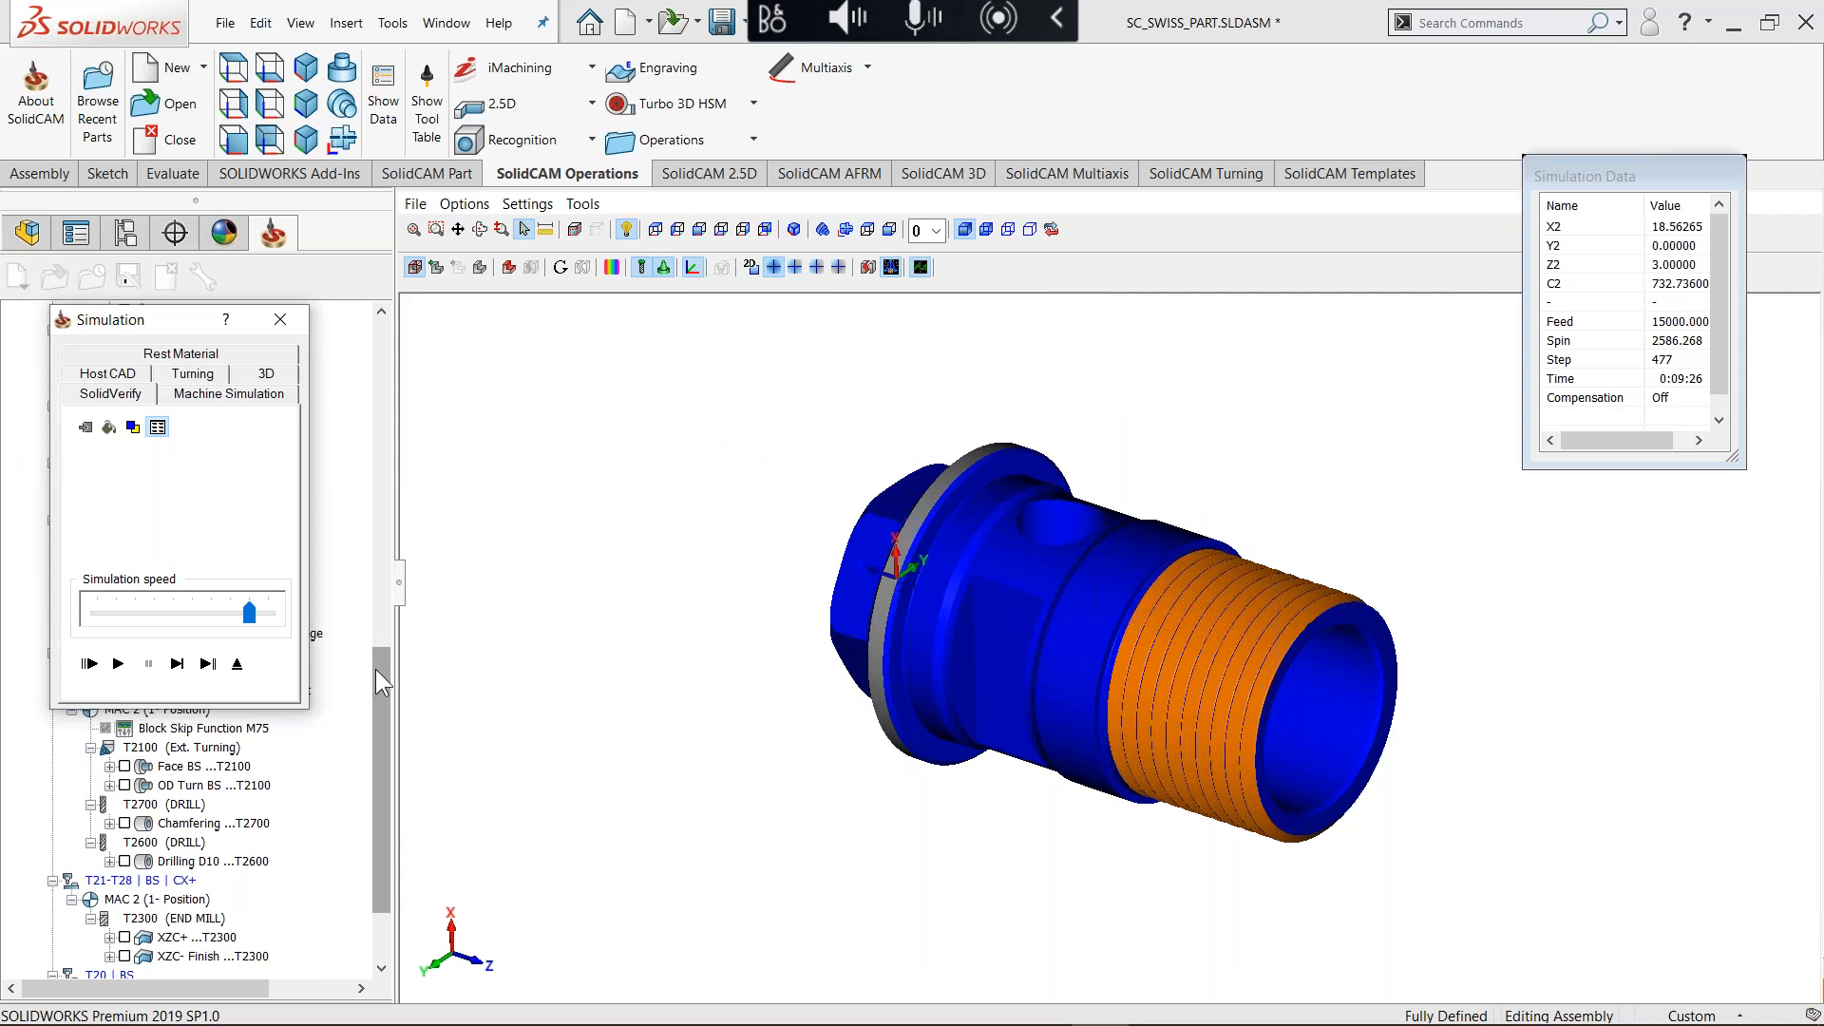
Step: Open the Machine Simulation of the Star SR-38 and select Op. 2, Setup==Face BS==, in its move list
left_click(210, 395)
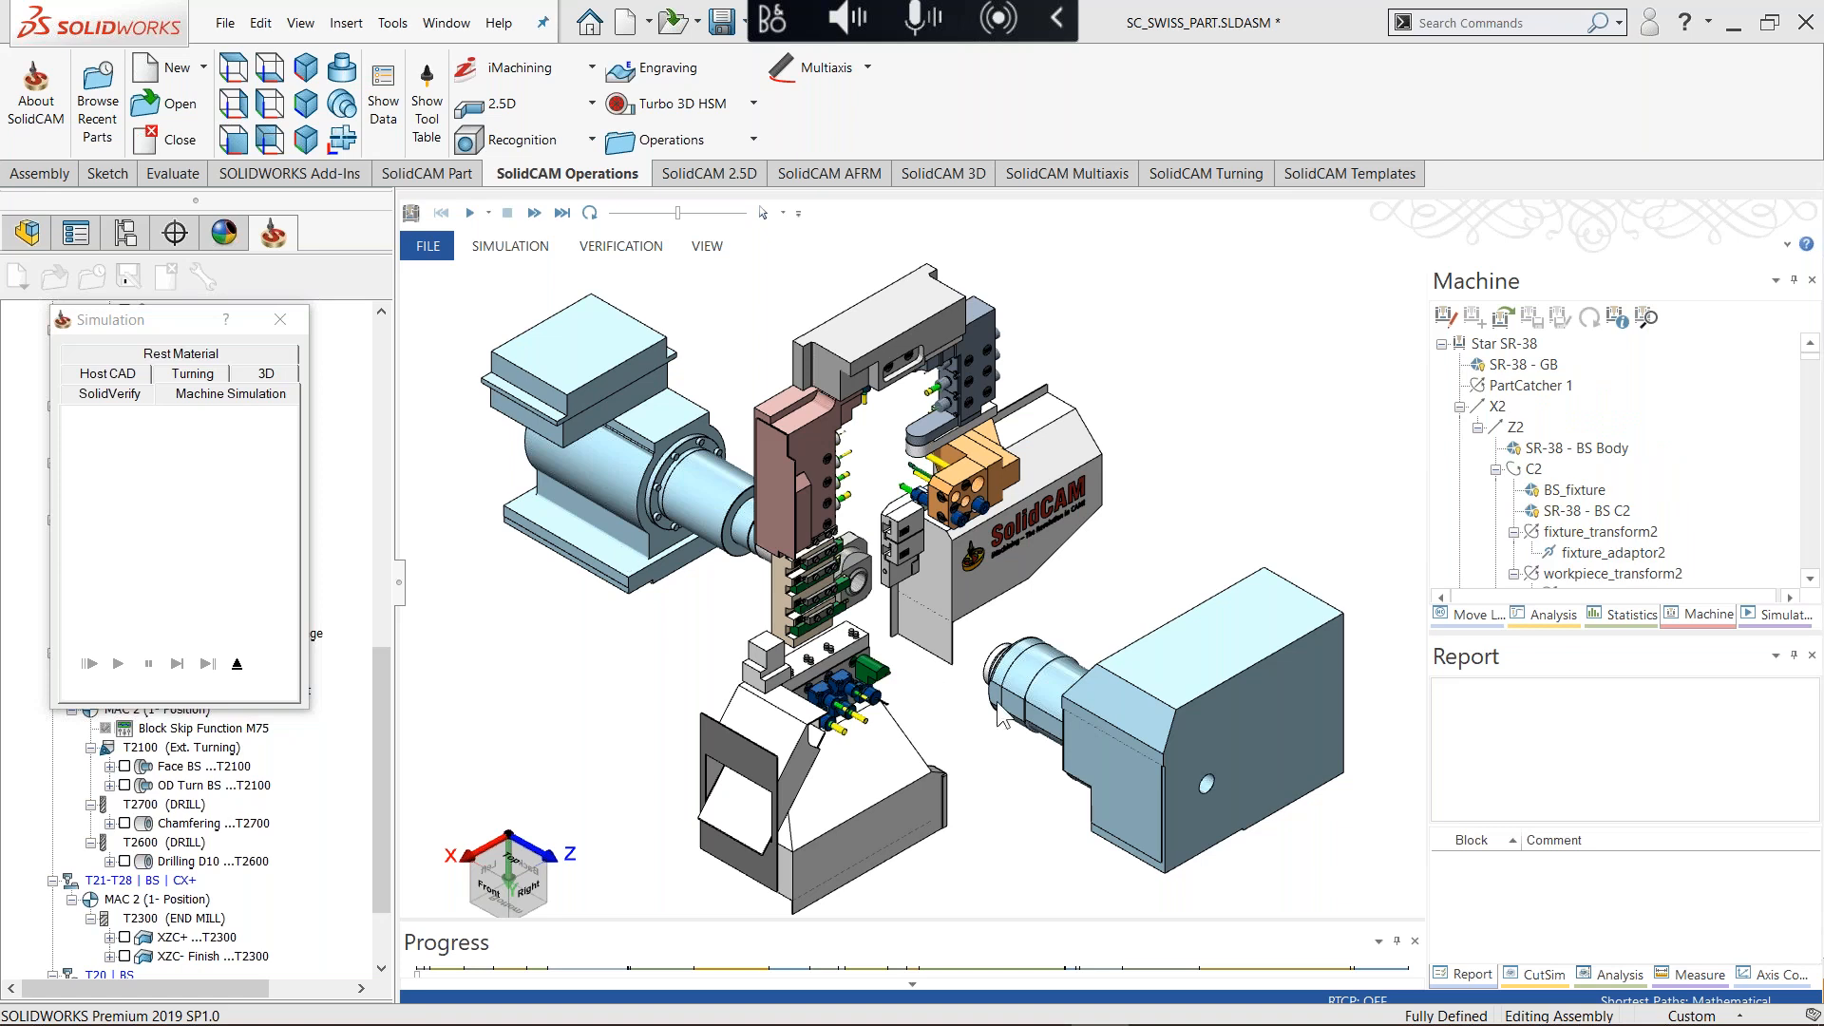
scroll(899, 609, "up", 5)
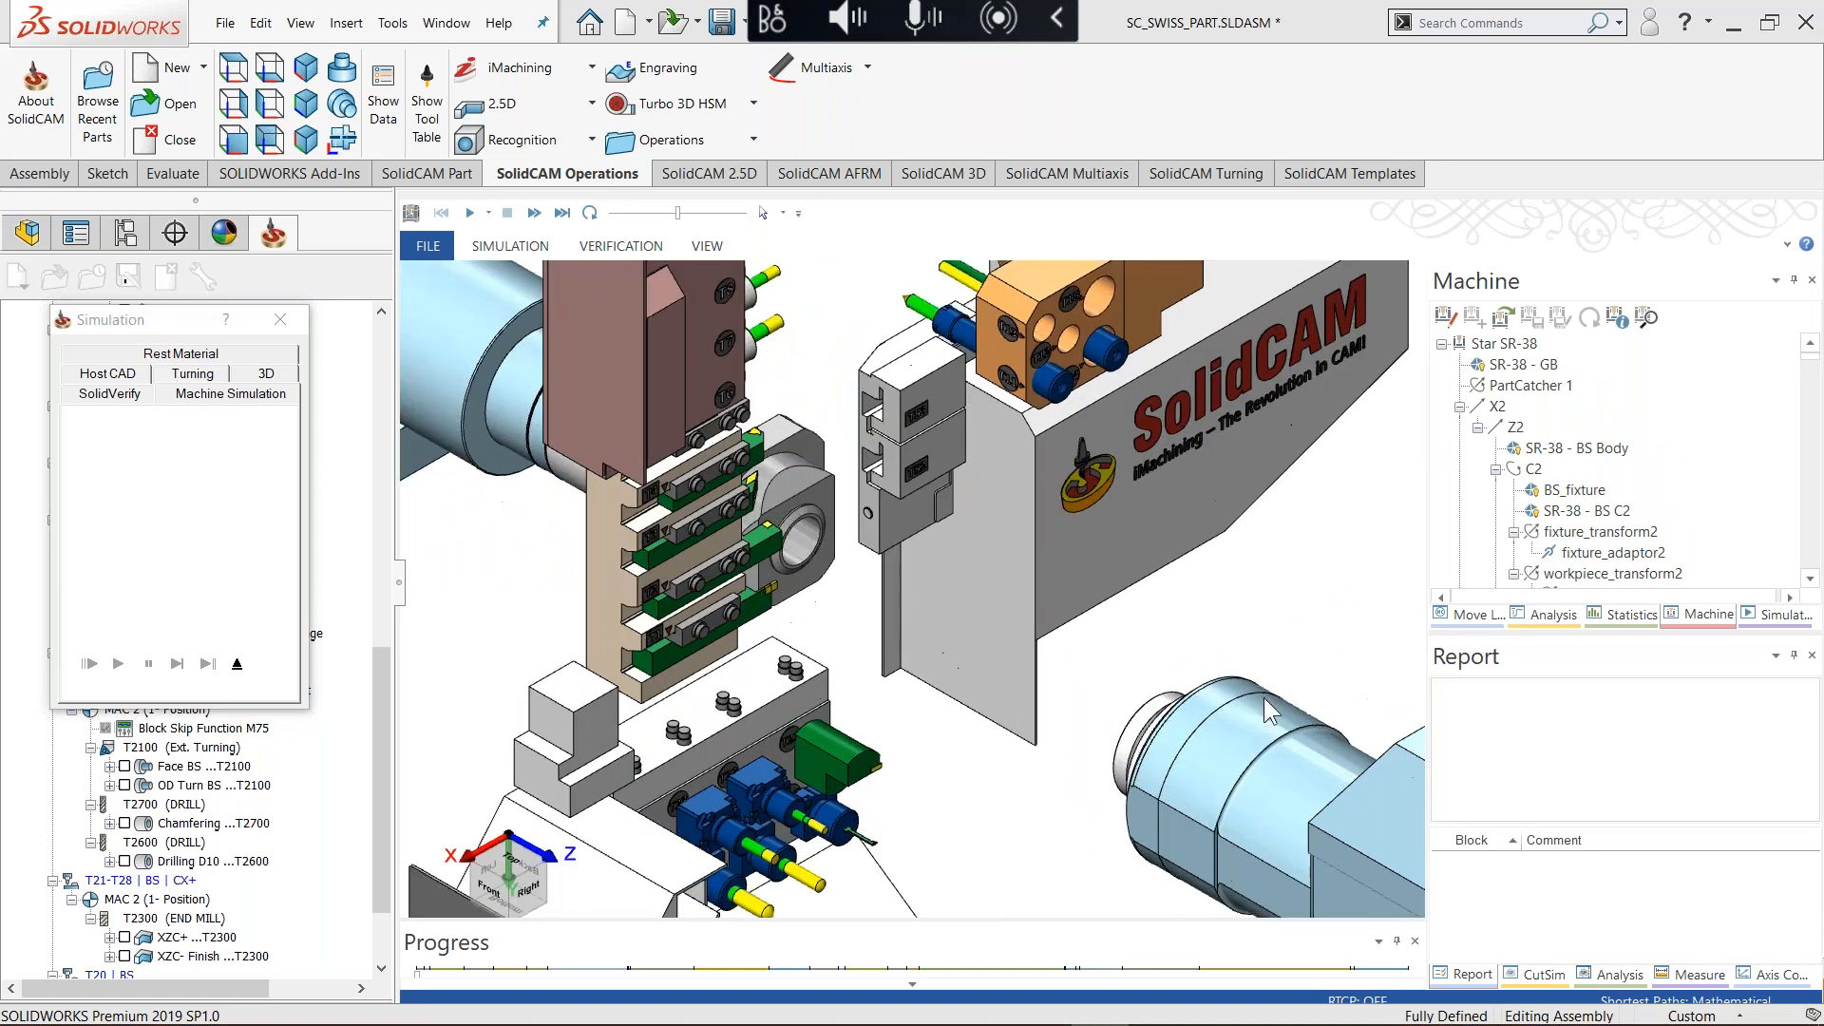
left_click(1474, 616)
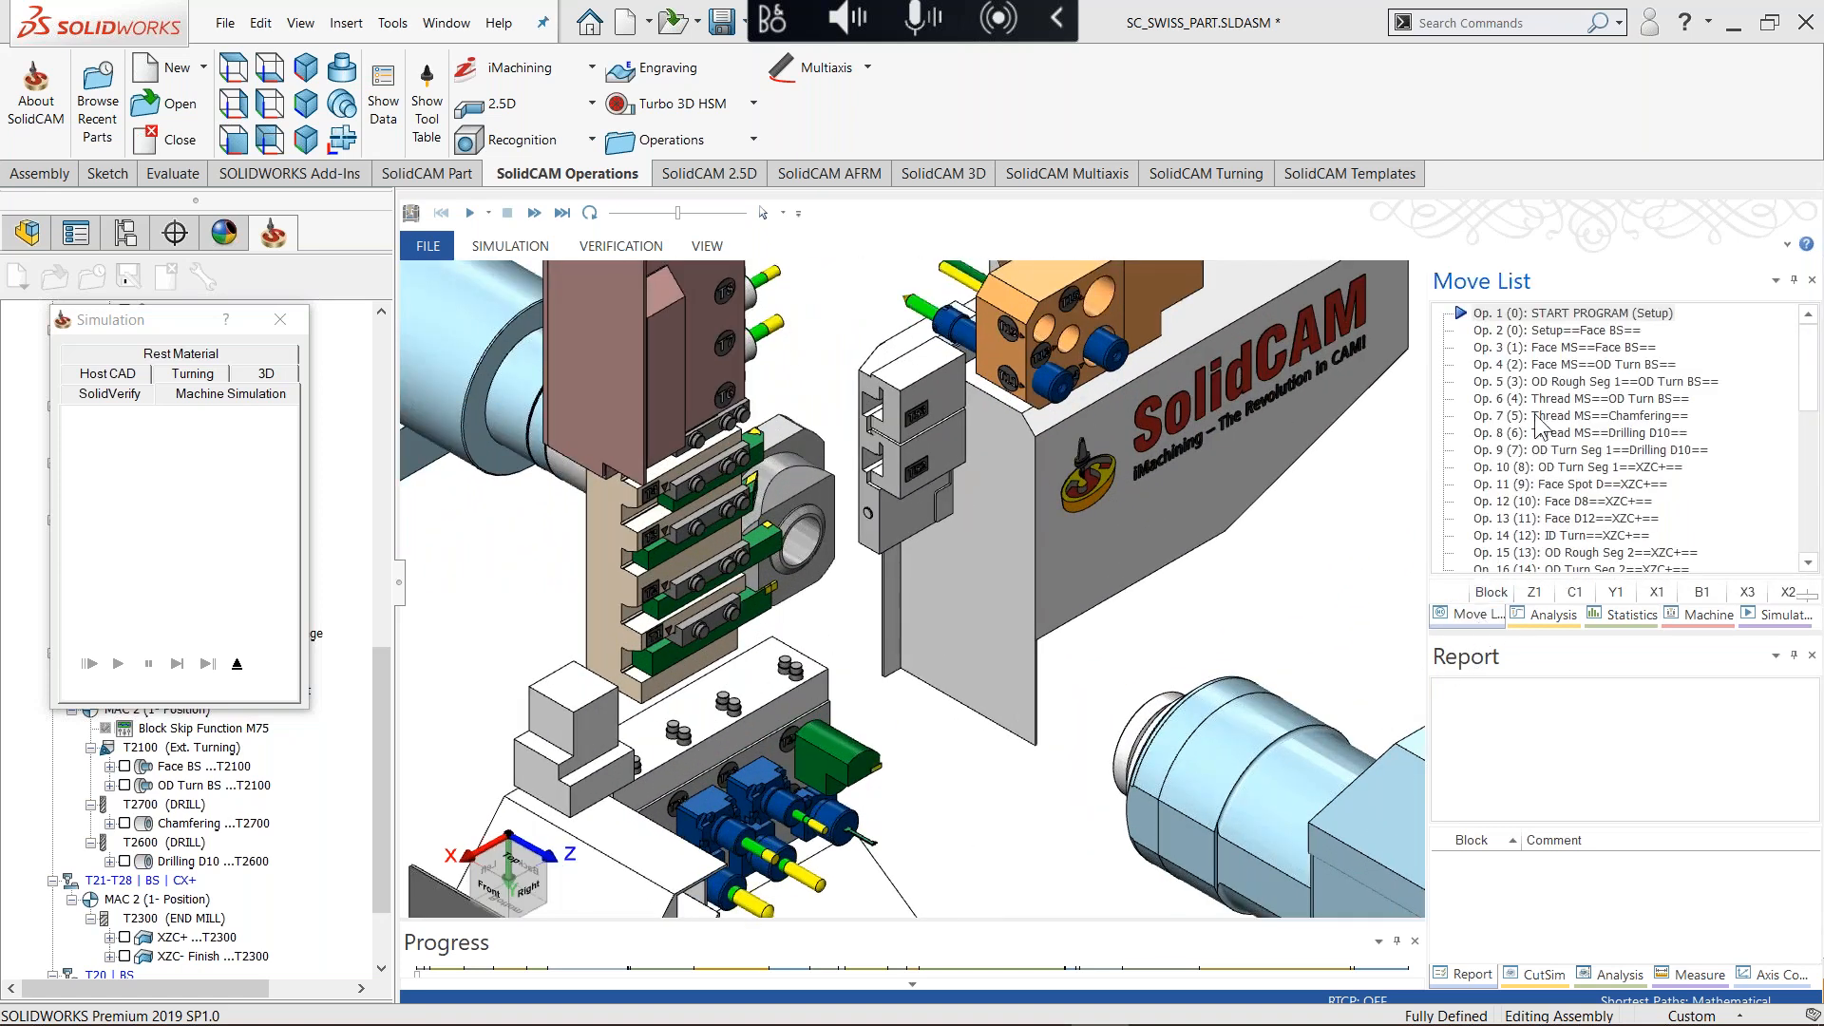
left_click(1546, 334)
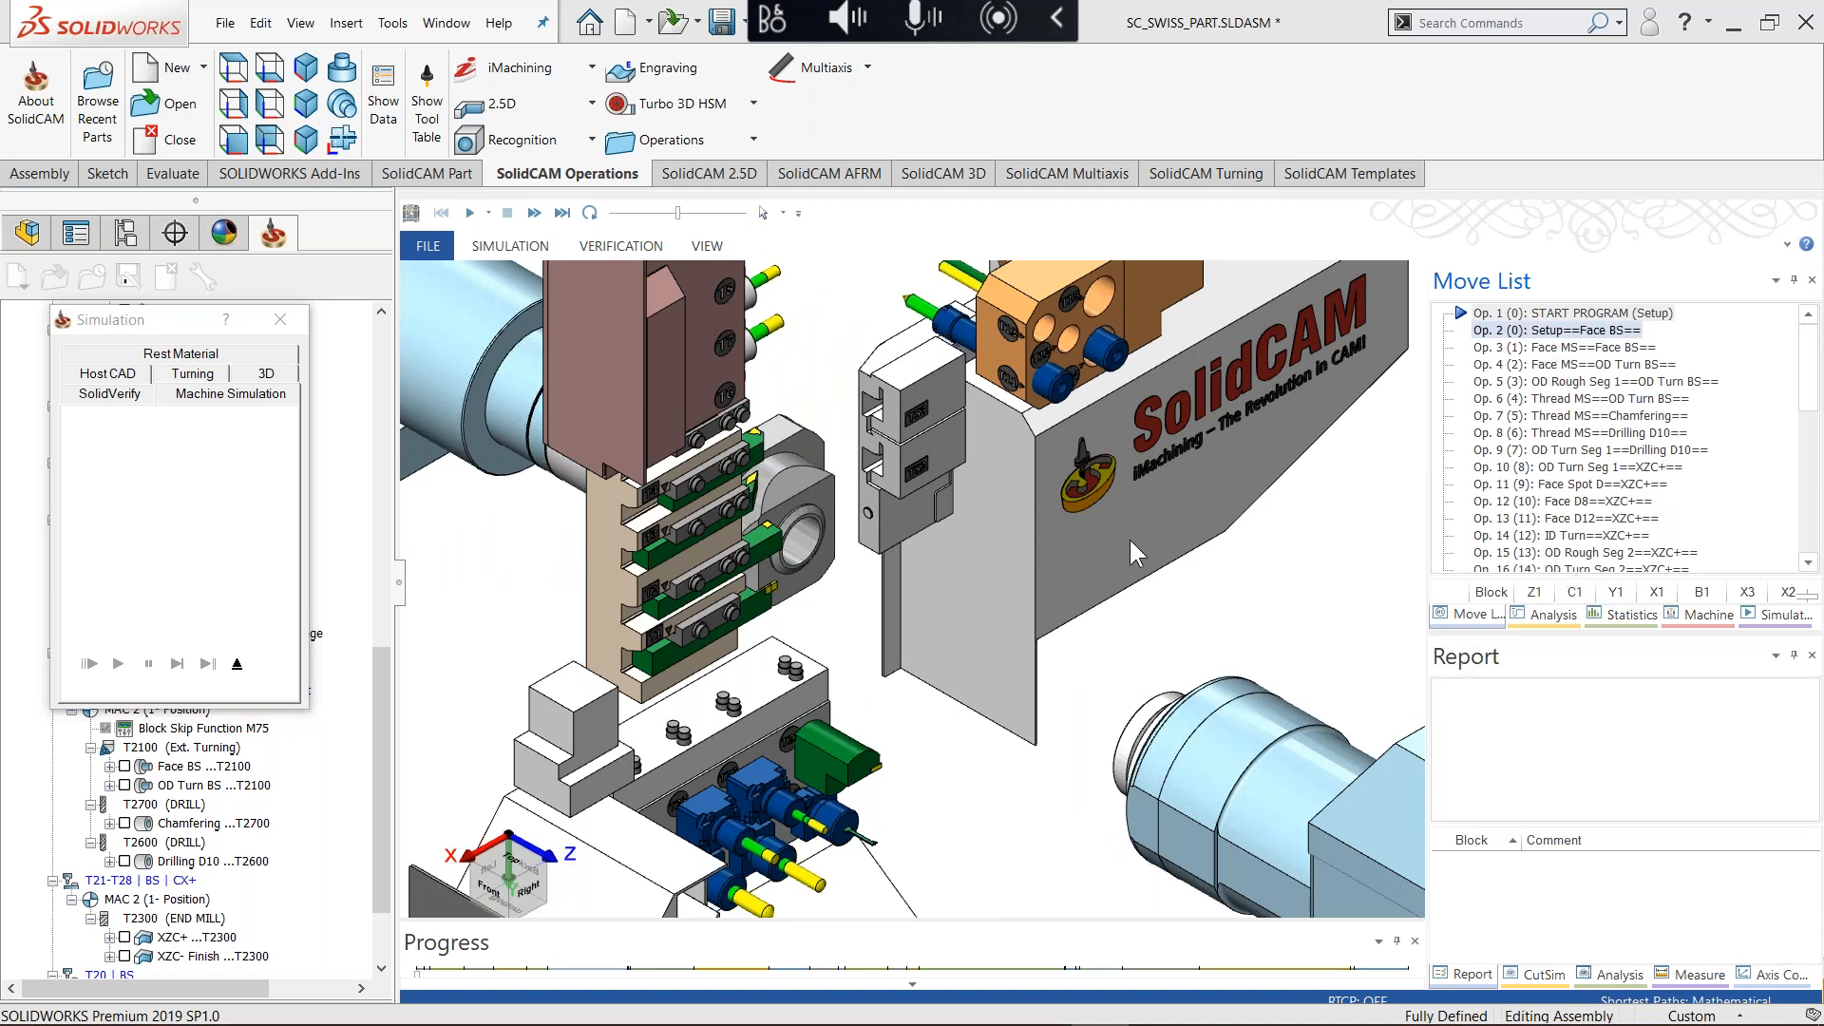
Step: Play the machine simulation with a close view of the sub-spindle tools, pause it, and switch to the presentation slide
left_click(471, 215)
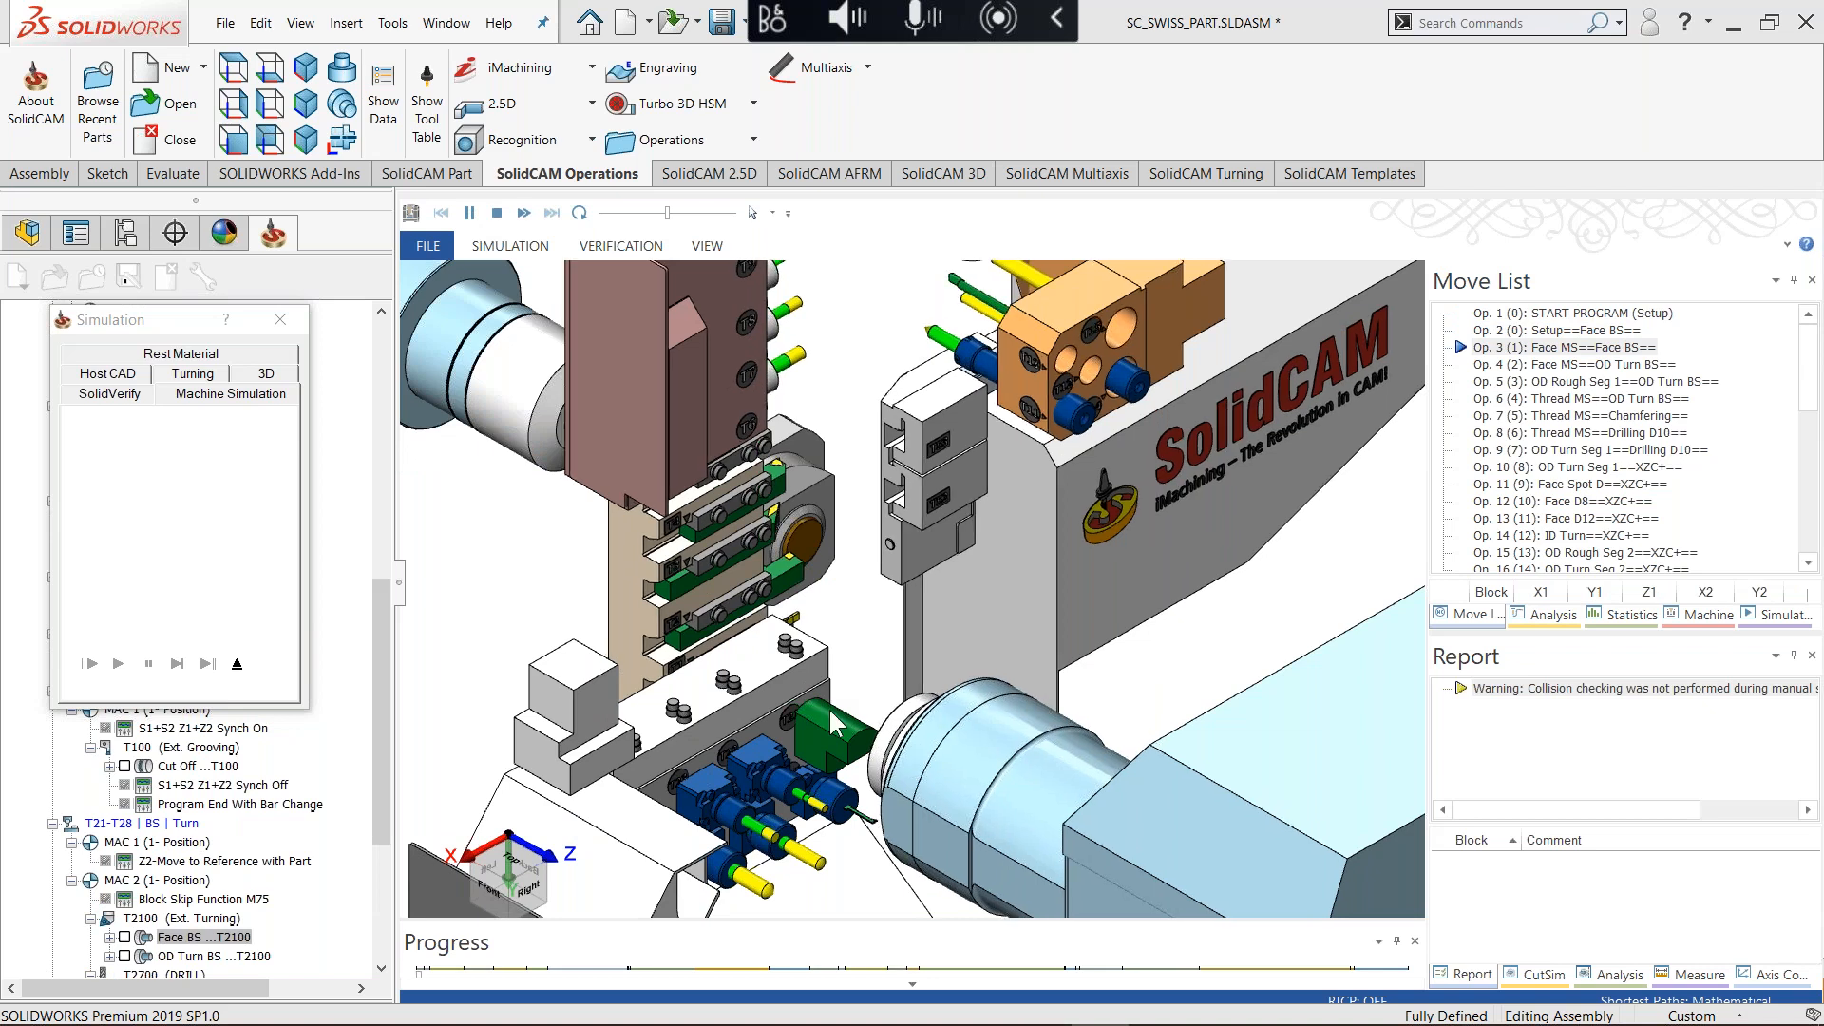
scroll(836, 708, "up", 5)
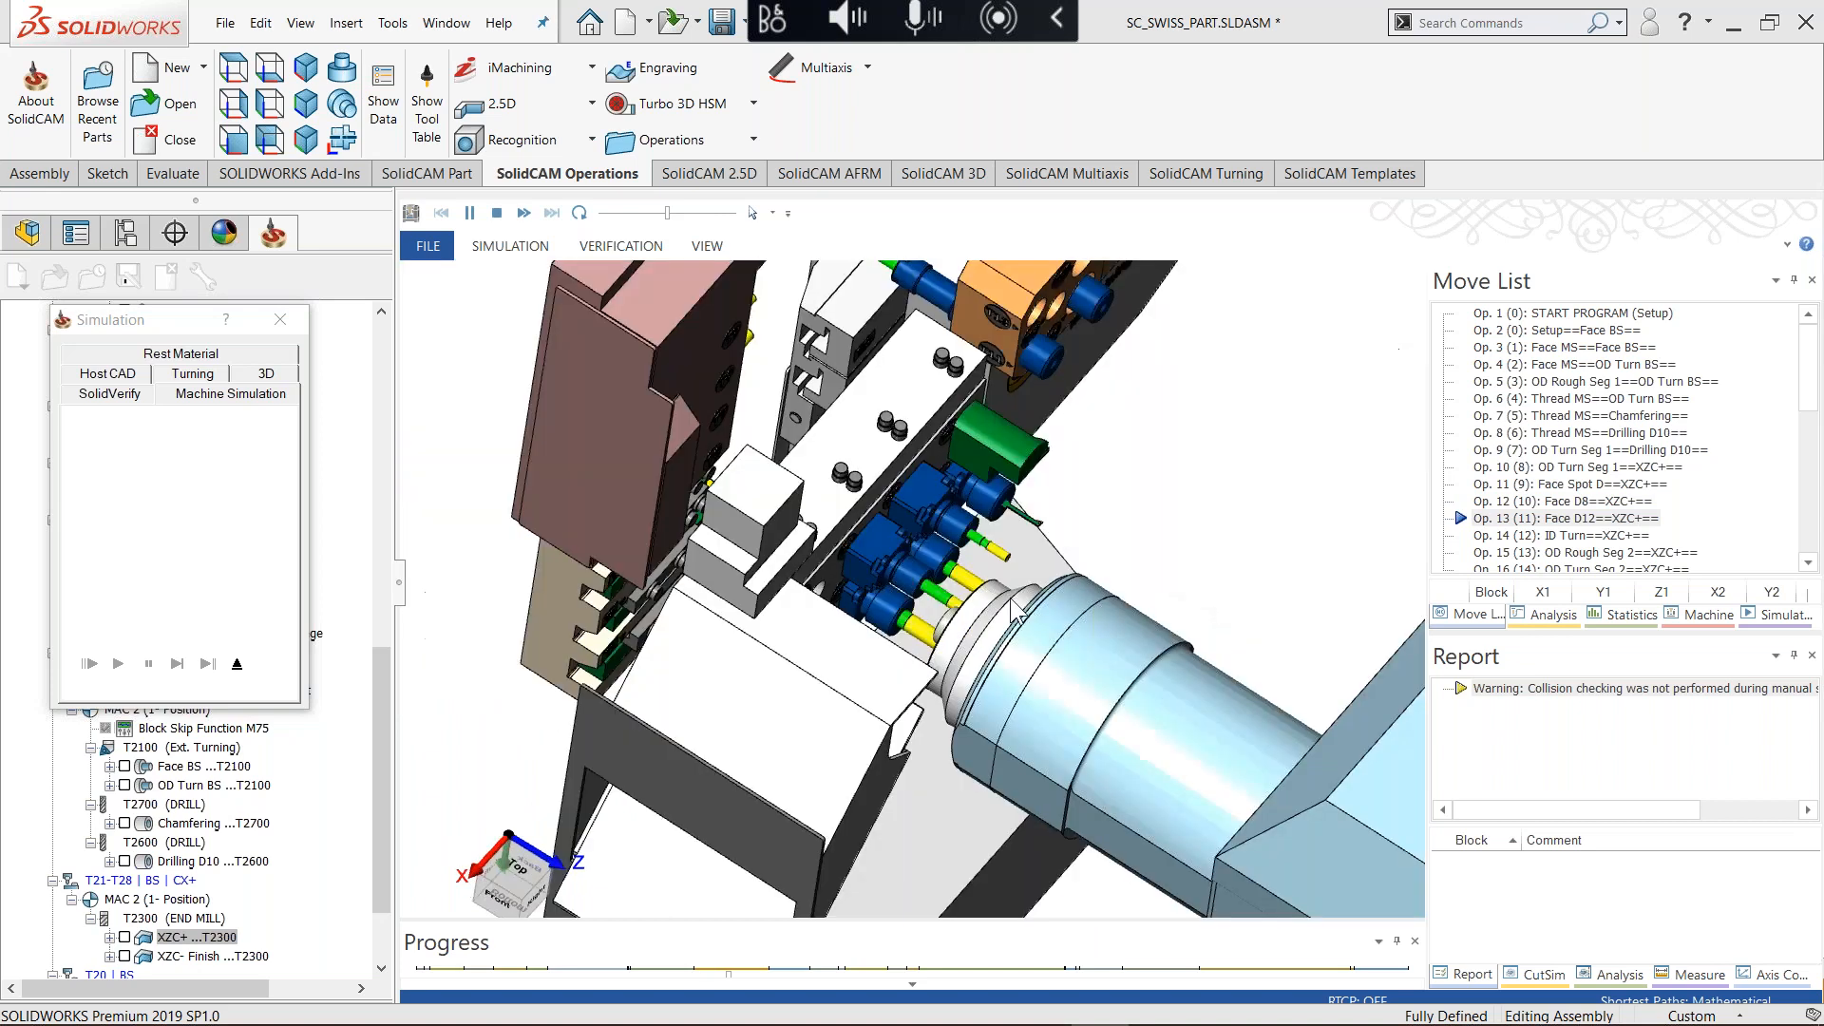
left_click(469, 212)
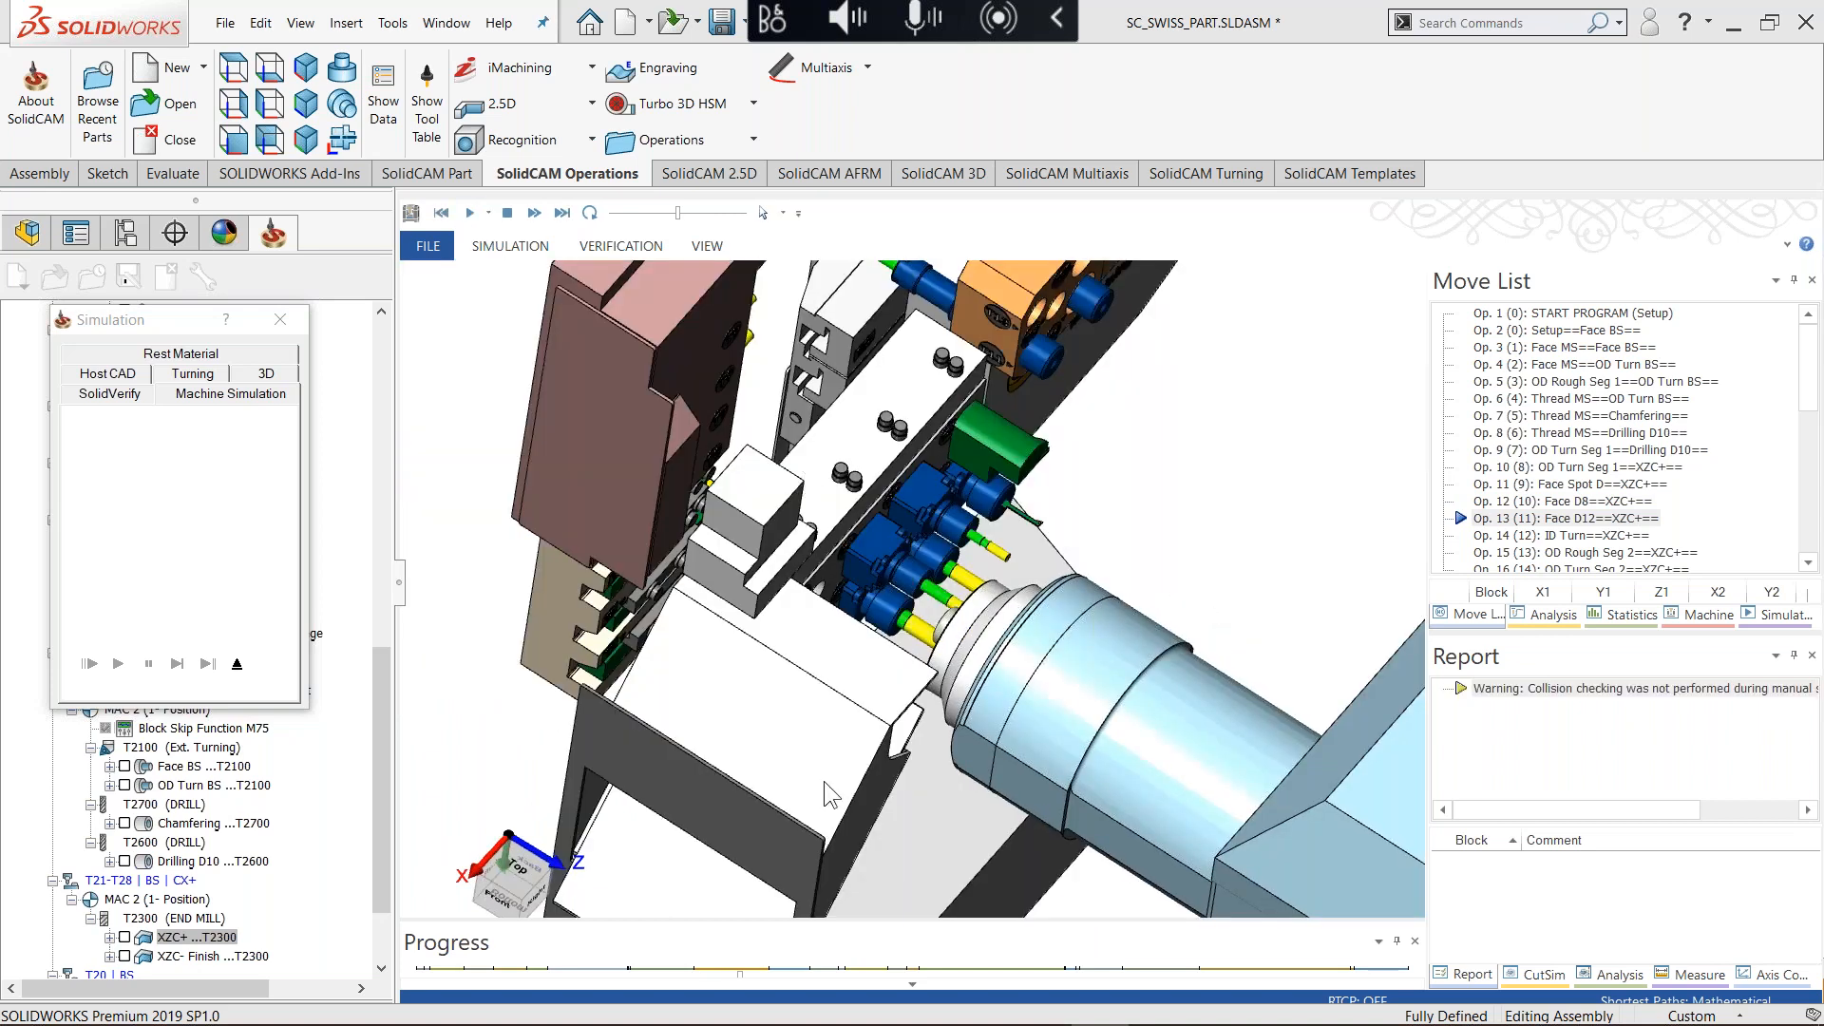
key("alt+Tab")
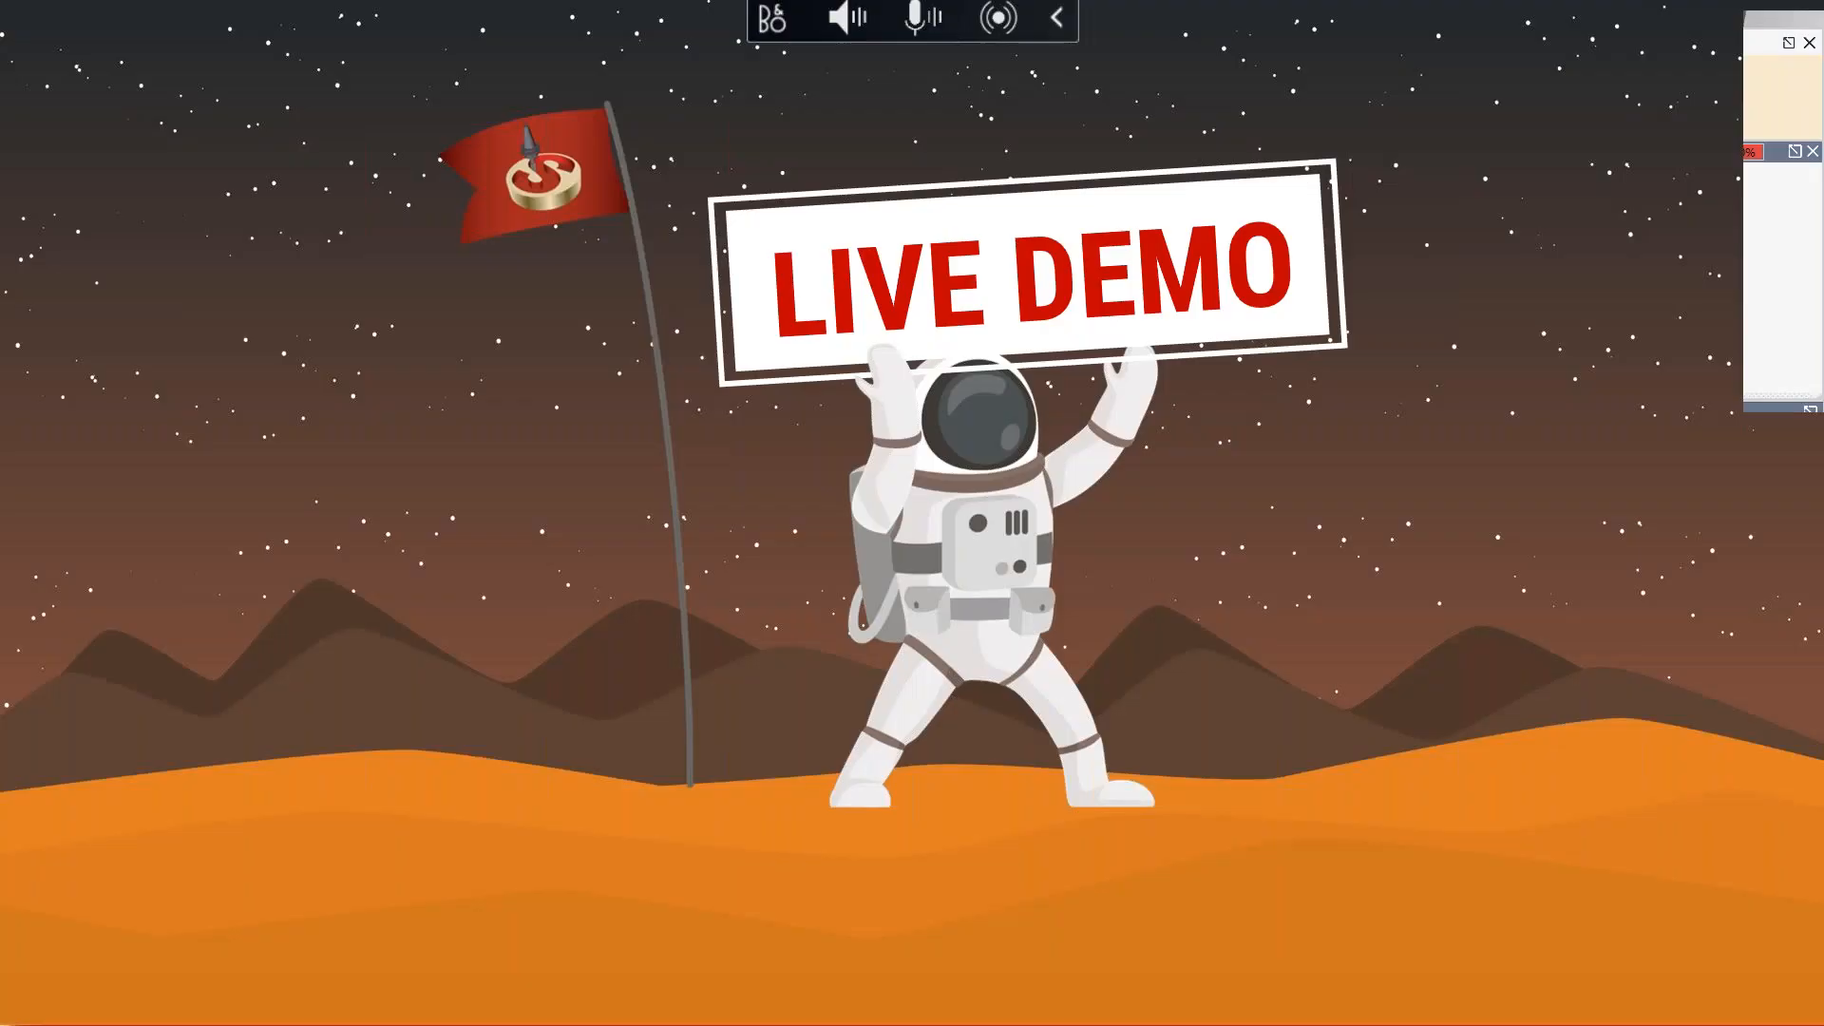